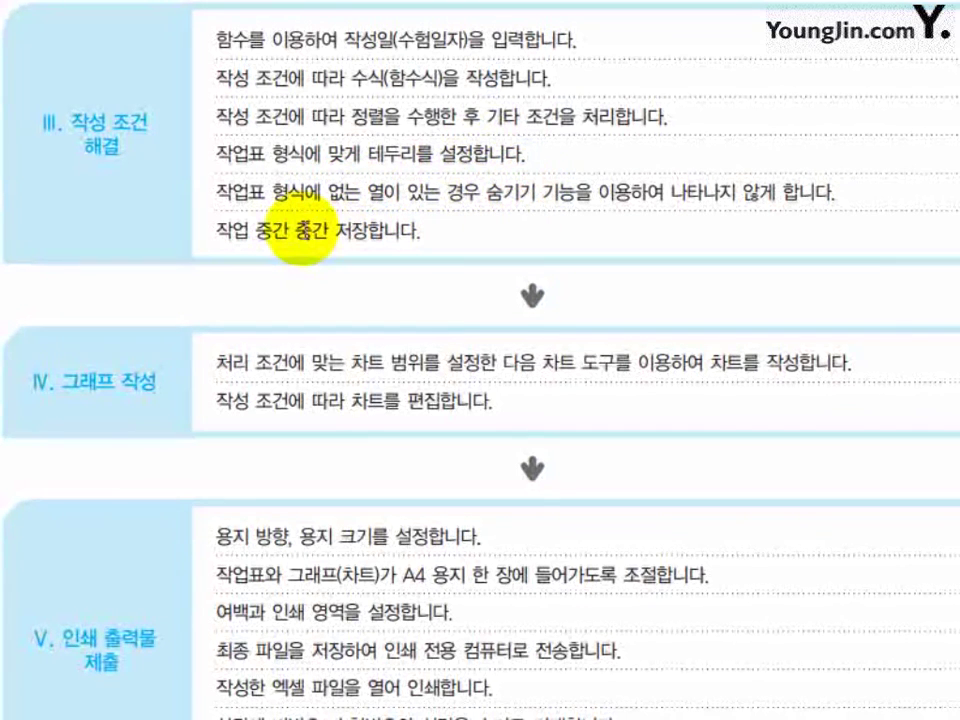
Scroll the textbook past sections III–V to the Chapter 2 '입력자료 분석하기' opening page
{"action": "scroll", "coordinate": [161, 272], "scroll_direction": "down", "scroll_amount": 3}
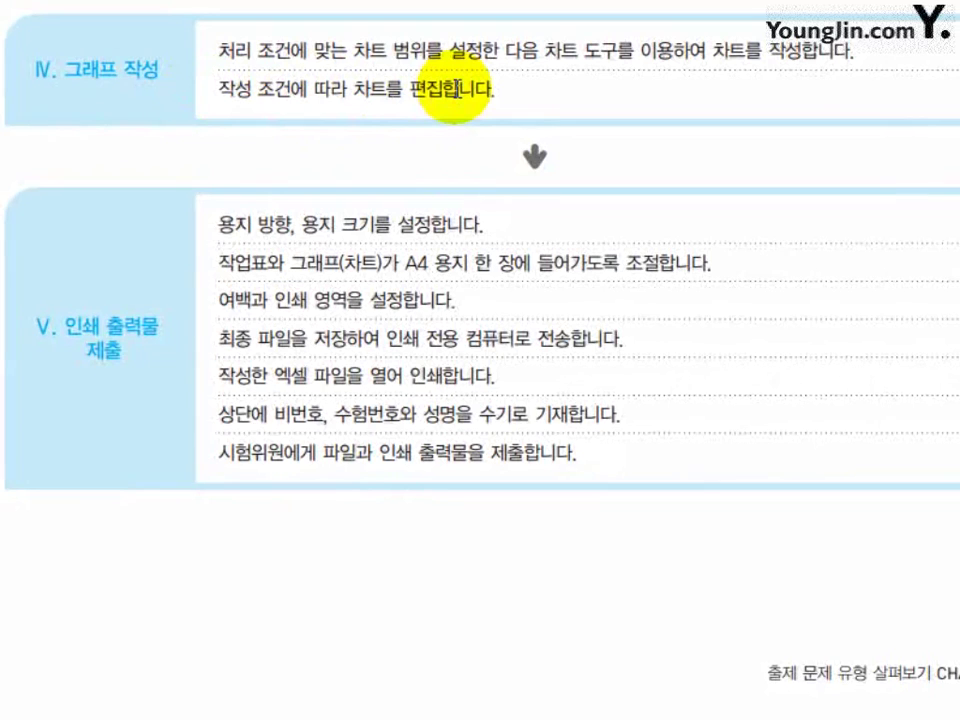
{"action": "left_click_drag", "start_coordinate": [184, 491], "coordinate": [193, 346]}
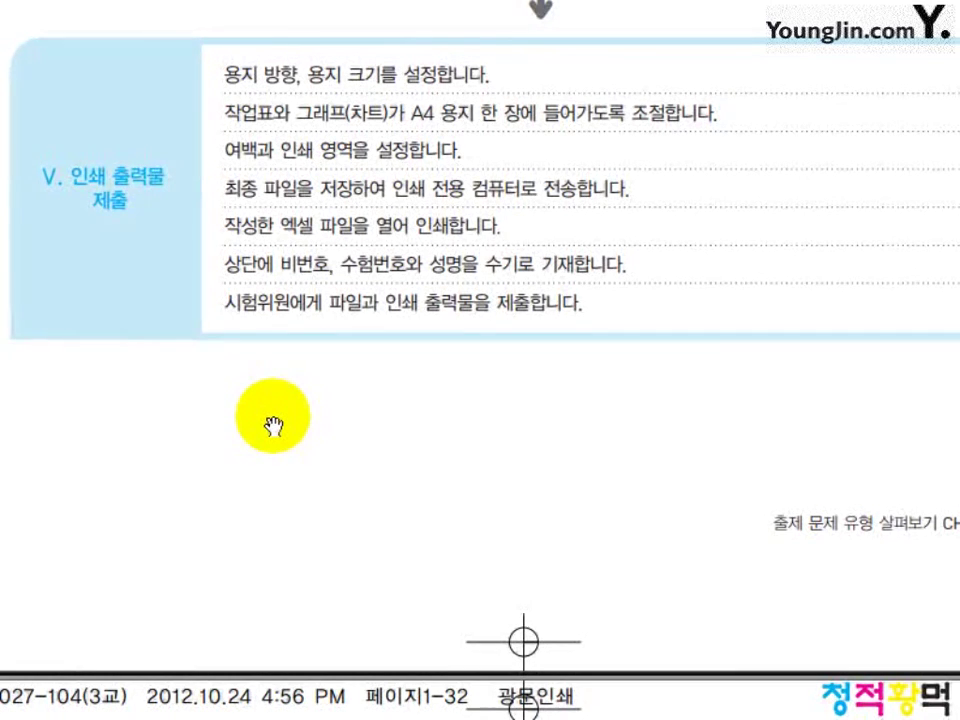
{"action": "scroll", "coordinate": [270, 380], "scroll_direction": "down", "scroll_amount": 5}
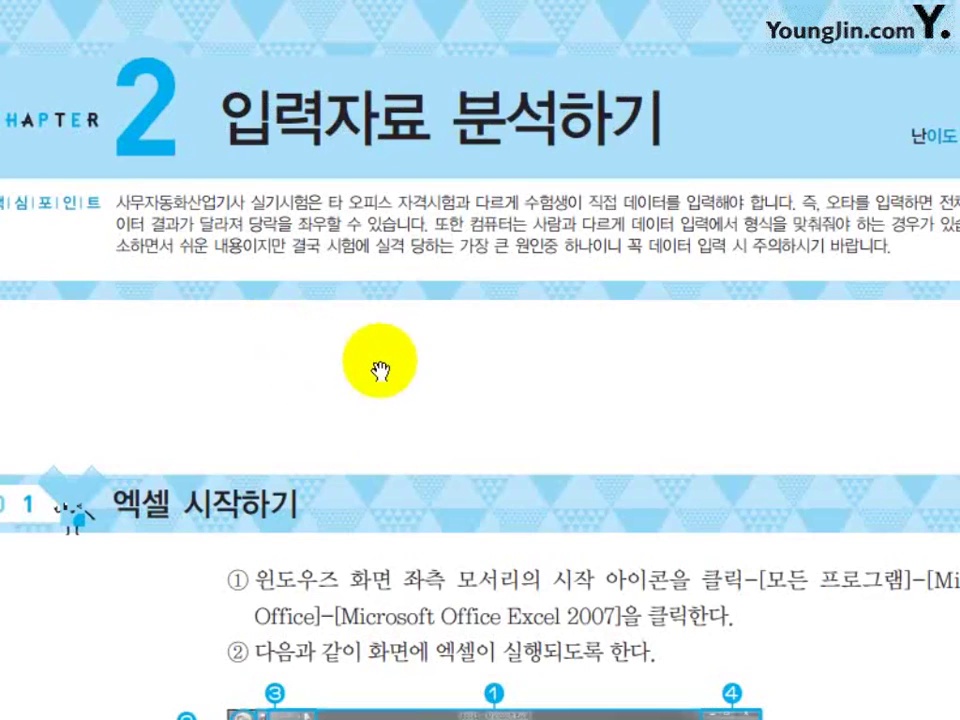
Bring up section 01 '엑셀 시작하기' and its Excel screen figure, then show Excel's blank Book1
{"action": "left_click_drag", "start_coordinate": [377, 371], "coordinate": [422, 430]}
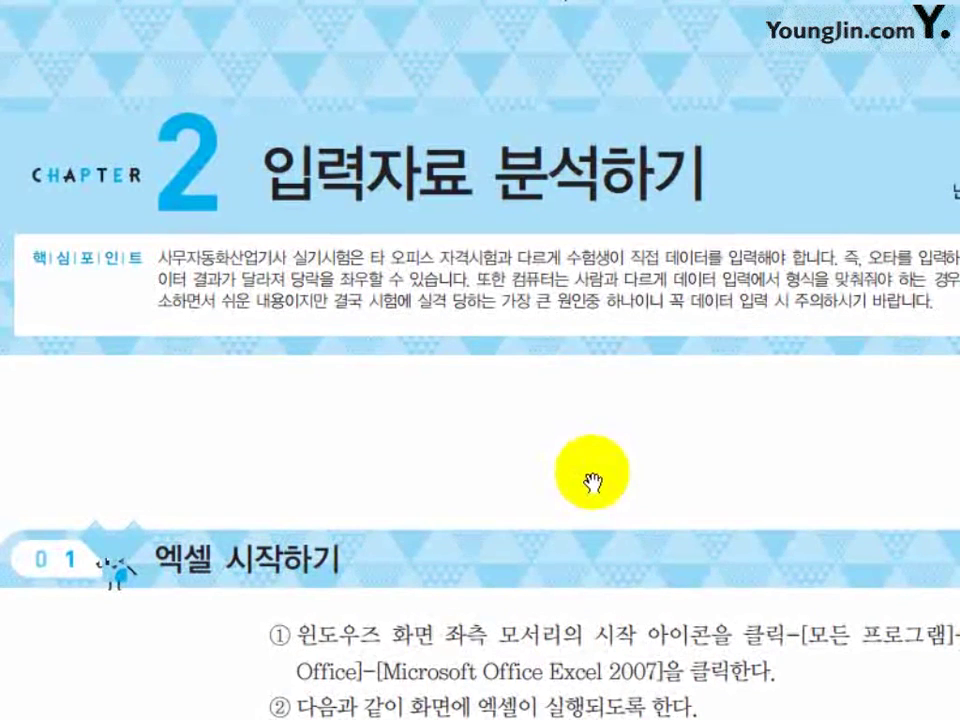
{"action": "scroll", "coordinate": [601, 462], "scroll_direction": "down", "scroll_amount": 6}
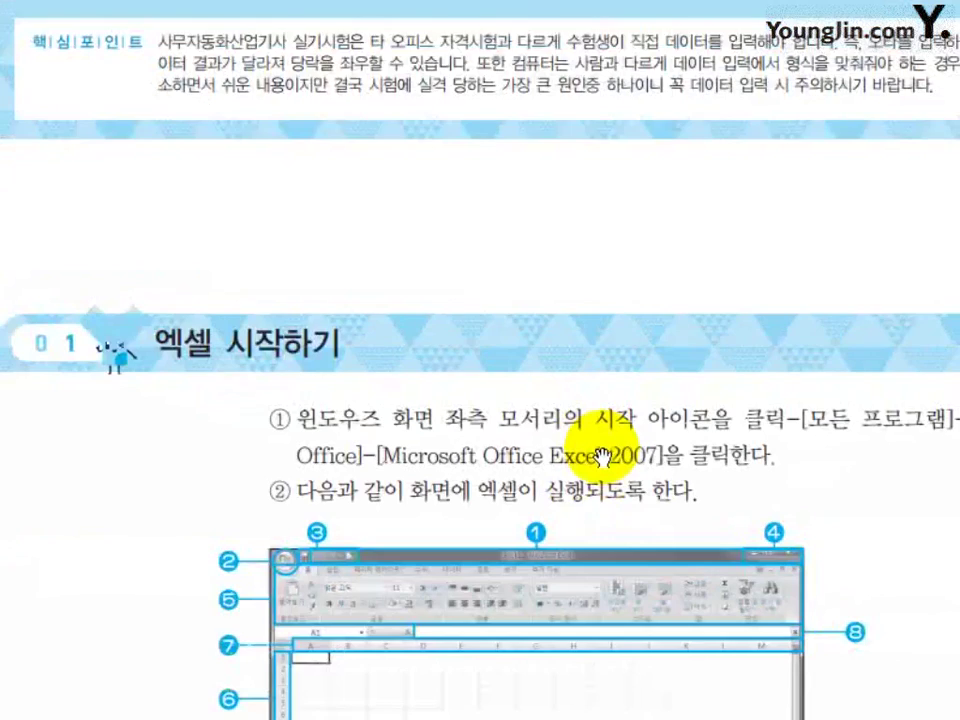
{"action": "scroll", "coordinate": [603, 462], "scroll_direction": "down", "scroll_amount": 1}
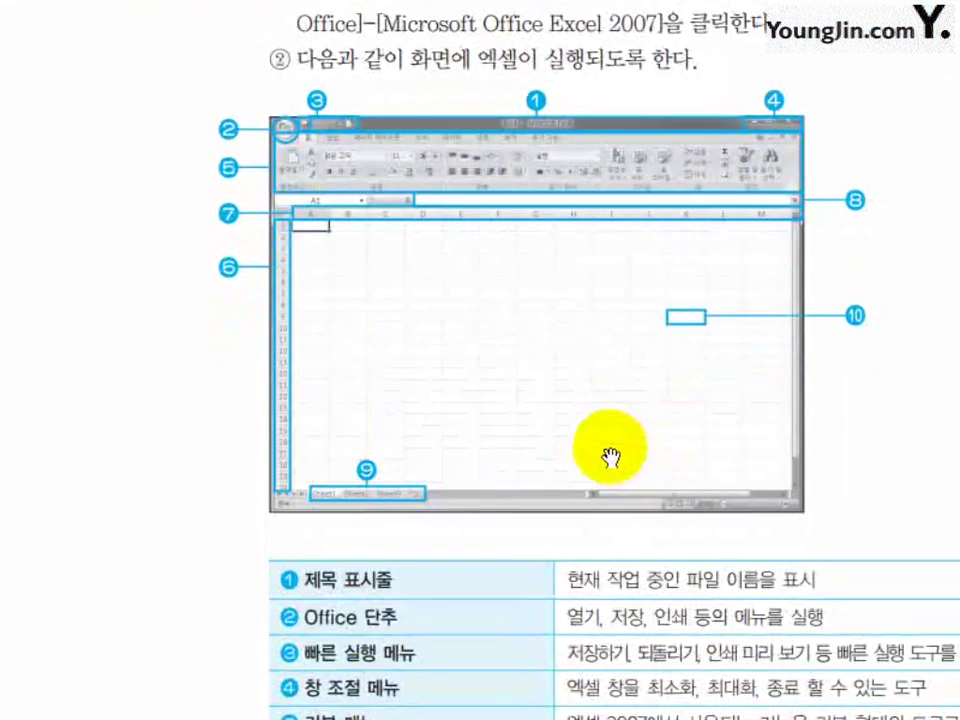
{"action": "left_click_drag", "start_coordinate": [729, 429], "coordinate": [670, 570]}
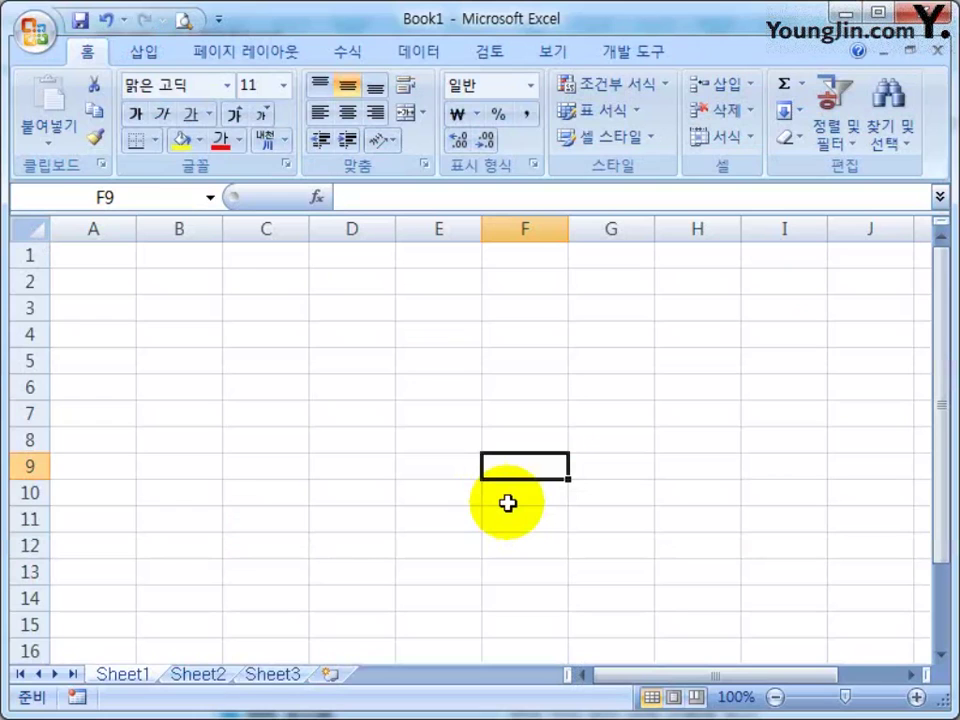
Select cell D10 in the empty Book1 sheet to compare it with the textbook figure
{"action": "left_click", "coordinate": [390, 490]}
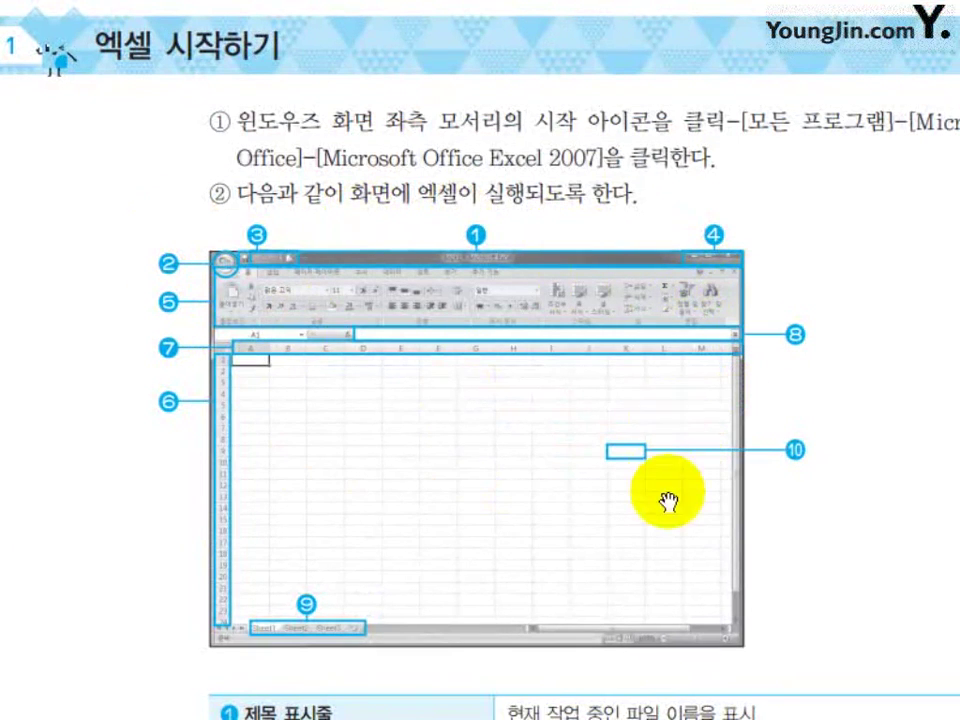
Scroll to the '왜 안될까요?' note and section 02, then select cell C9 in Excel
{"action": "scroll", "coordinate": [529, 407], "scroll_direction": "down", "scroll_amount": 10}
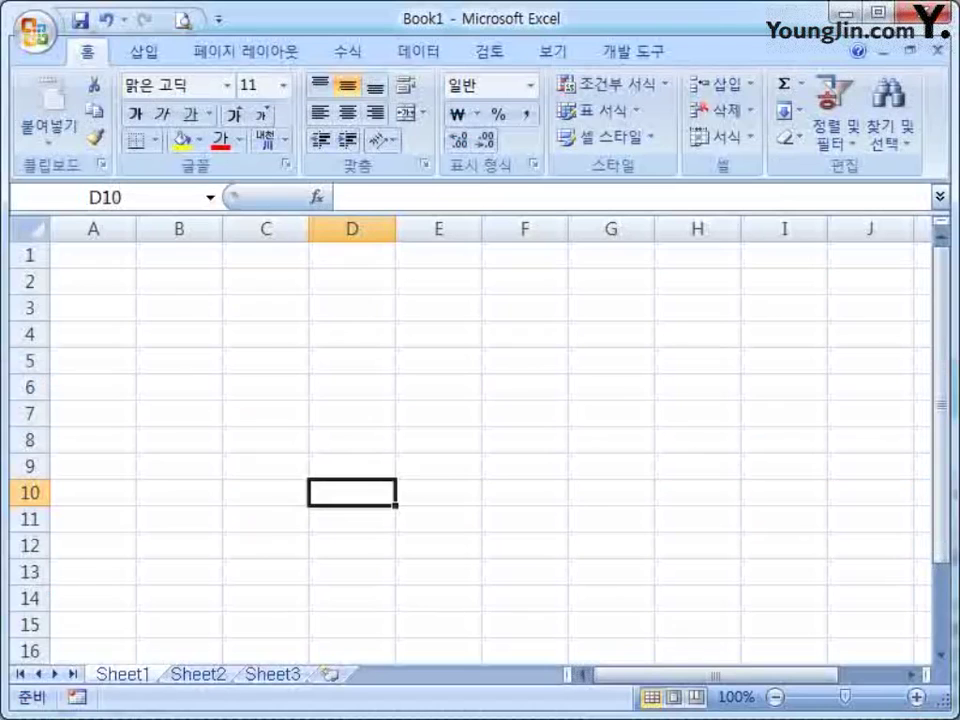
{"action": "left_click", "coordinate": [230, 464]}
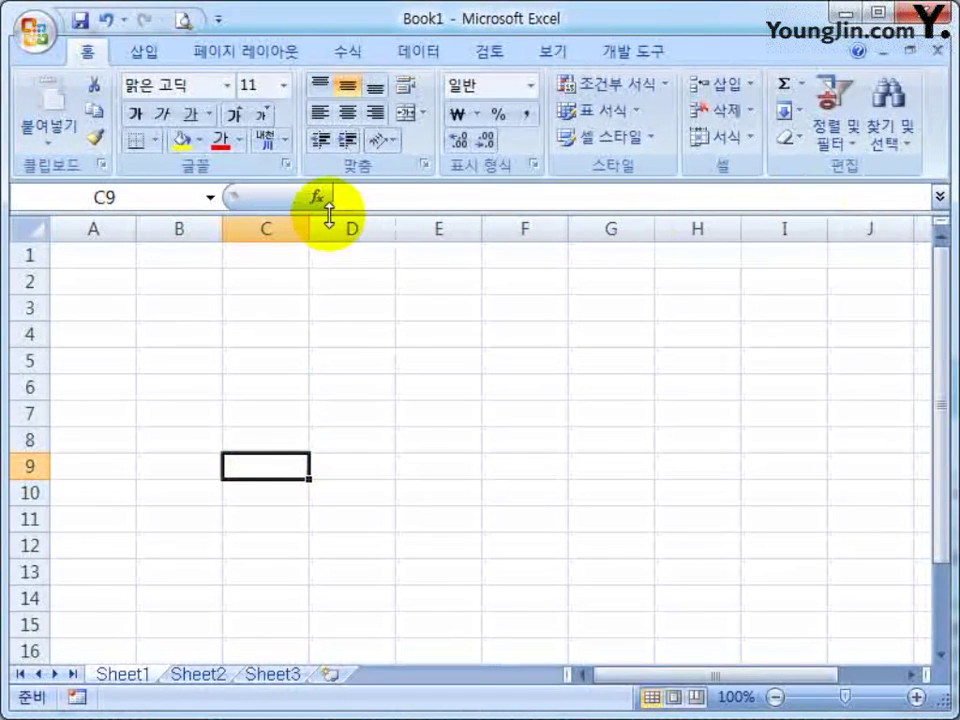
Minimize the ribbon to its tab names with 리본 메뉴 최소화, then restore it
{"action": "right_click", "coordinate": [725, 47]}
{"action": "left_click", "coordinate": [804, 119]}
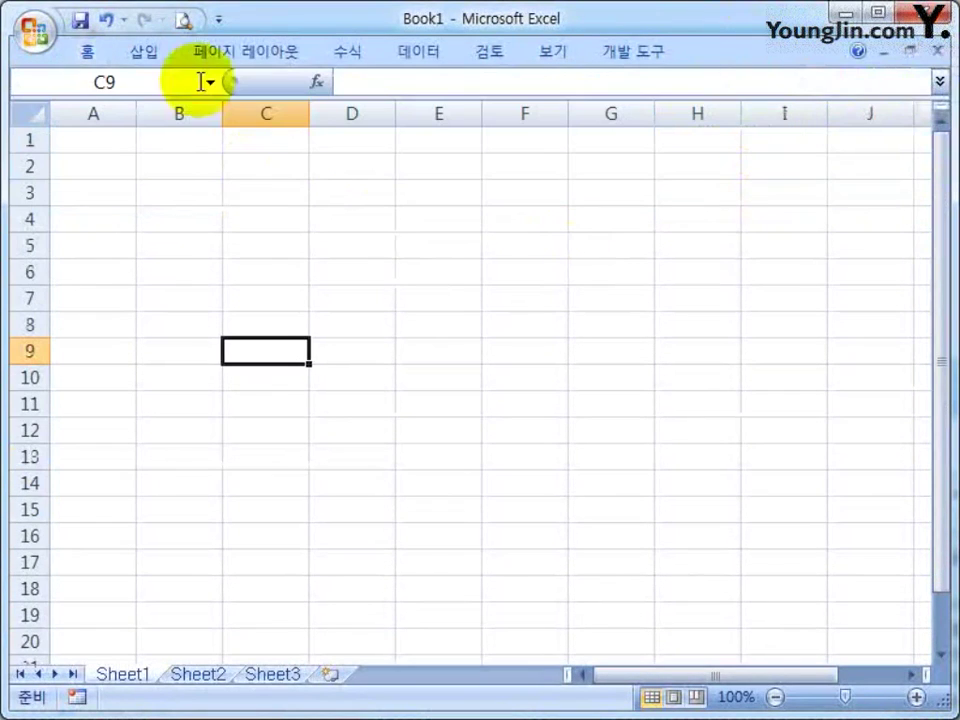
{"action": "right_click", "coordinate": [714, 49]}
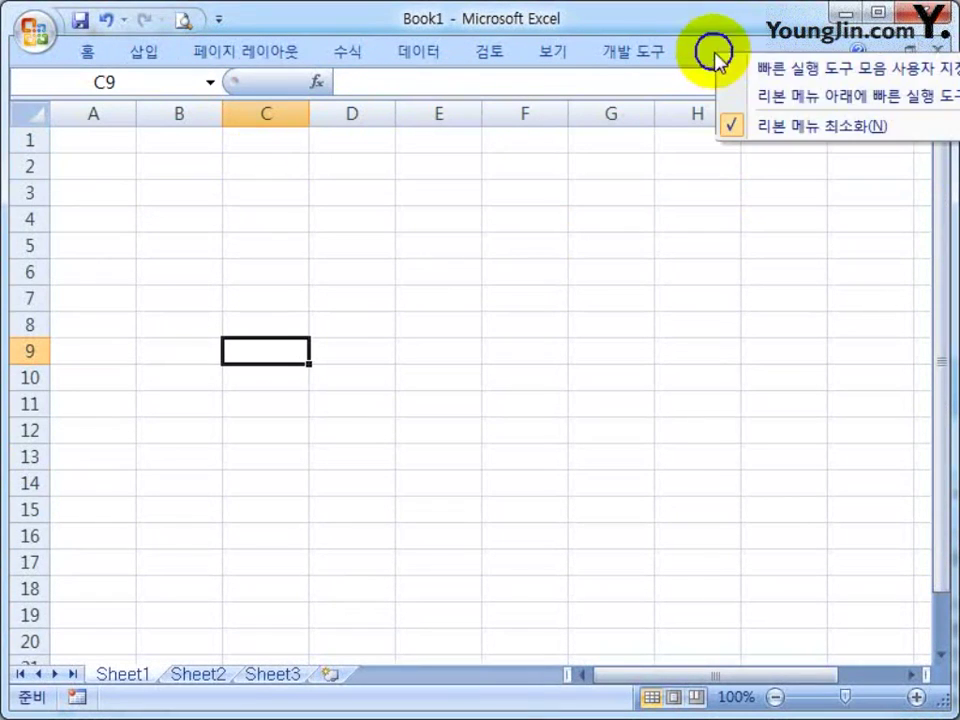
{"action": "left_click", "coordinate": [788, 128]}
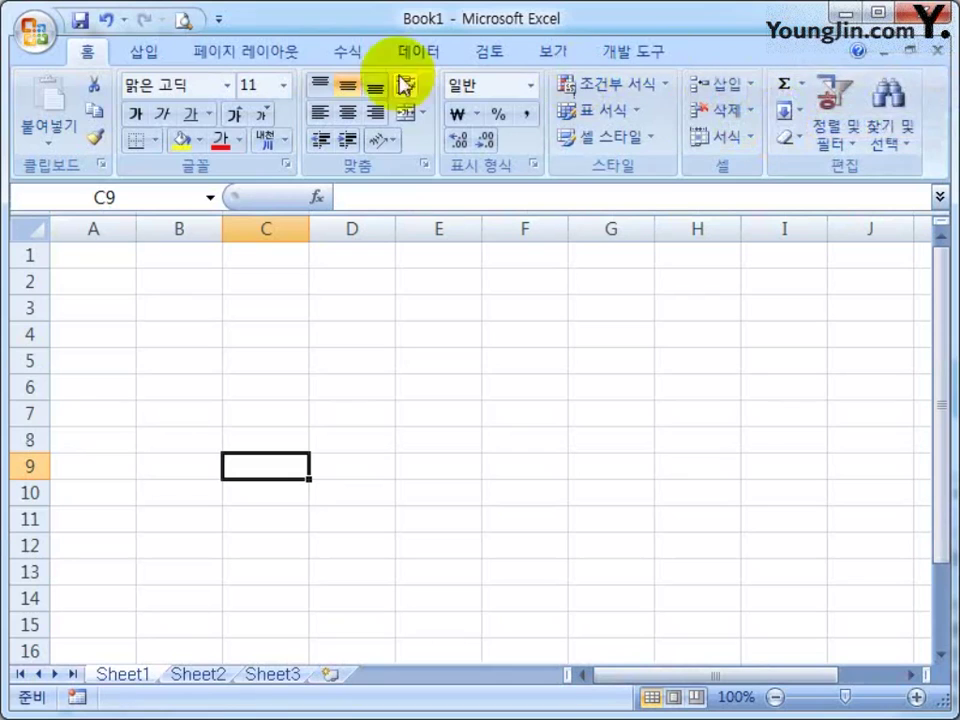
Cycle through the Insert, Page Layout, Formulas, Data and Review tabs, ending on 개발 도구
{"action": "left_click", "coordinate": [140, 55]}
{"action": "left_click", "coordinate": [248, 49]}
{"action": "left_click", "coordinate": [345, 49]}
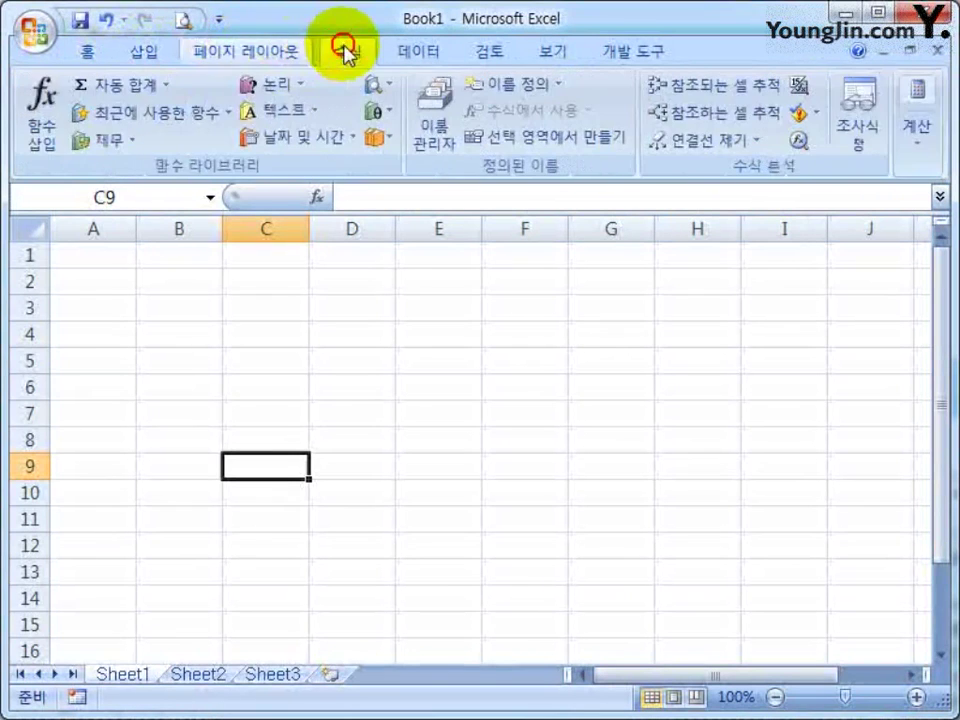
{"action": "left_click", "coordinate": [420, 50]}
{"action": "left_click", "coordinate": [486, 50]}
{"action": "left_click", "coordinate": [633, 50]}
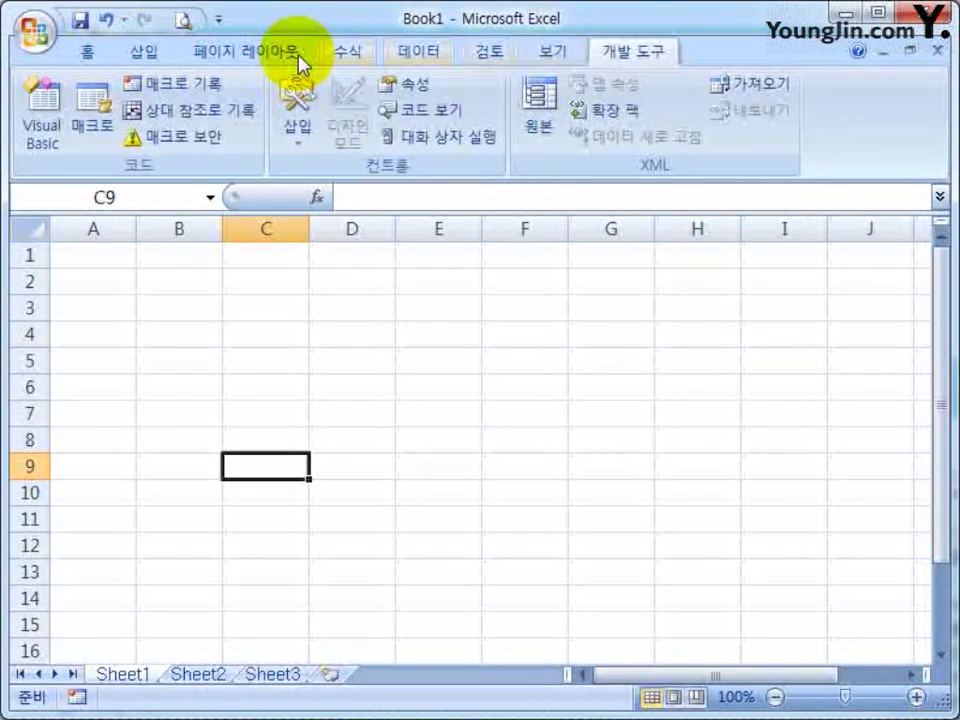
{"action": "left_click", "coordinate": [90, 52]}
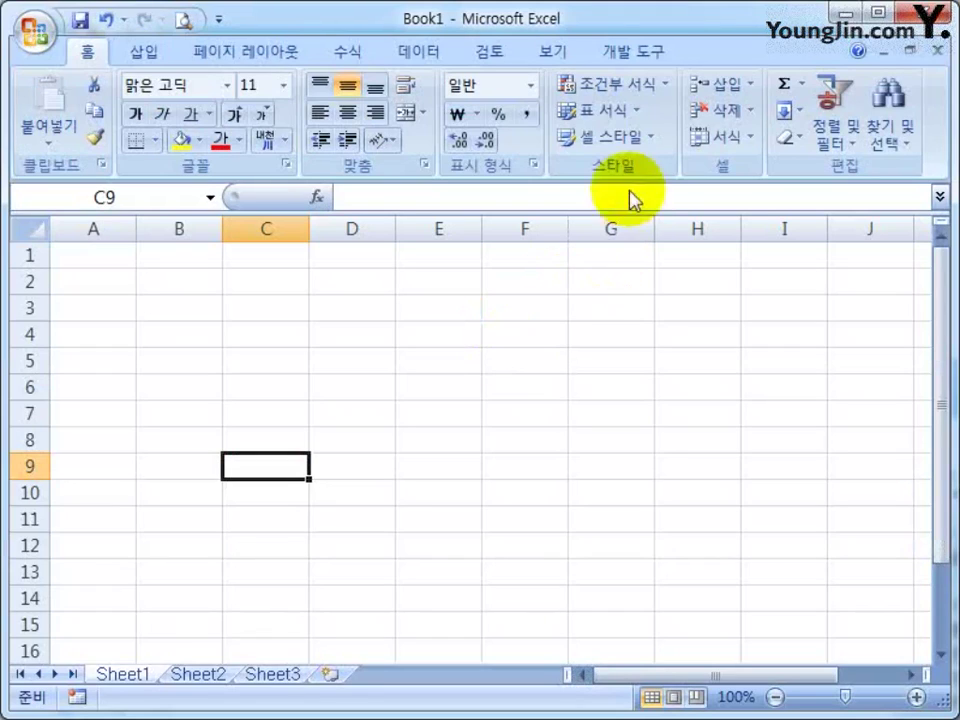
{"action": "left_click", "coordinate": [623, 56]}
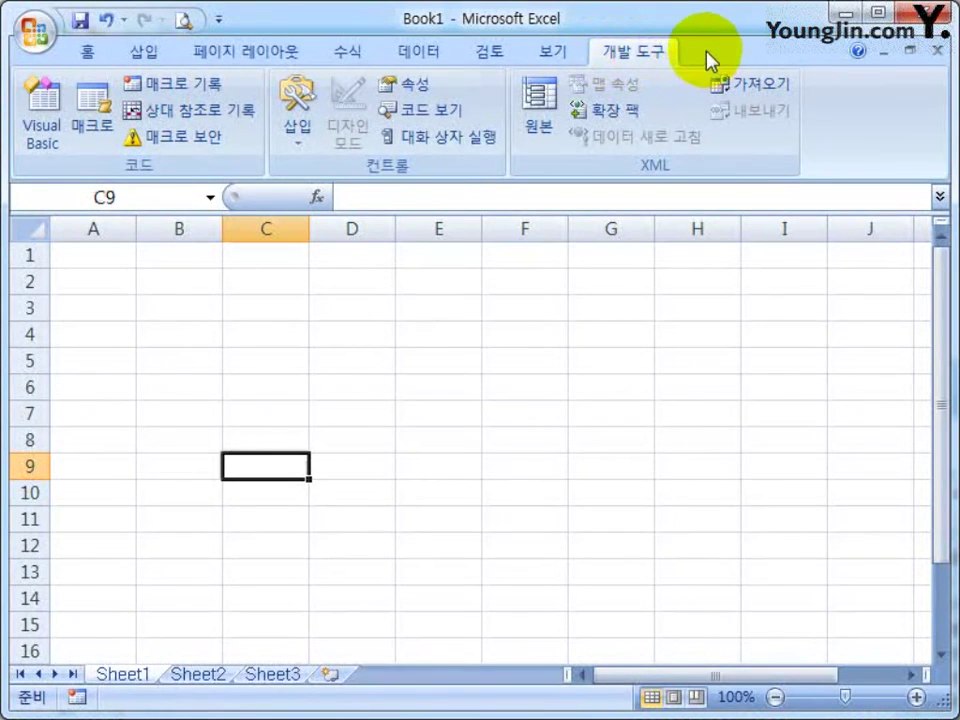
Open and close the Office button menu from the Developer tab
{"action": "left_click", "coordinate": [95, 55]}
{"action": "left_click", "coordinate": [628, 54]}
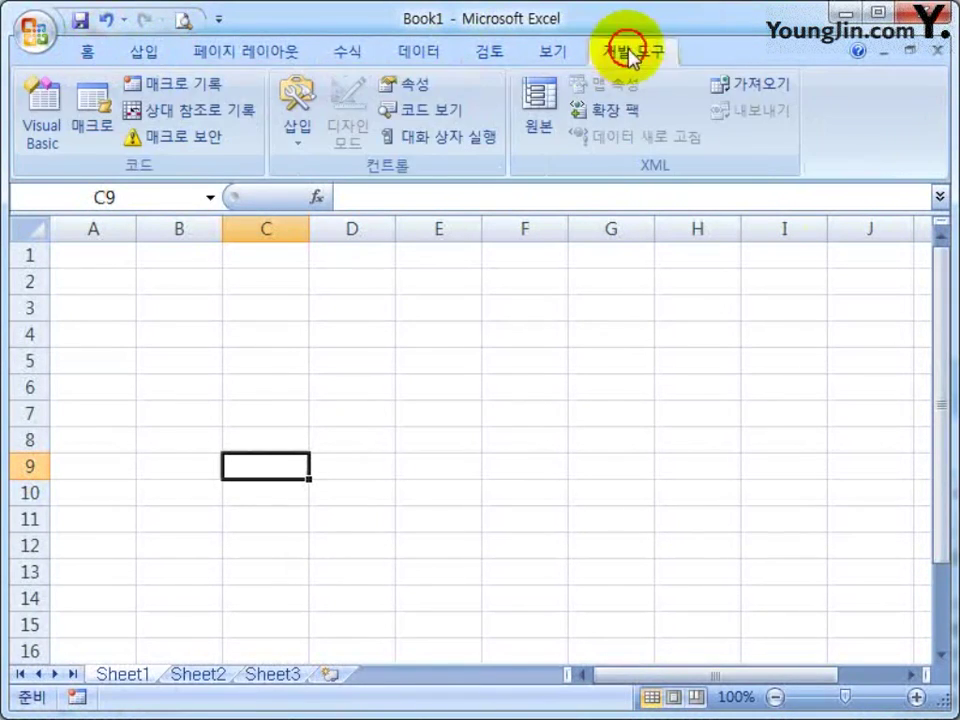
{"action": "left_click", "coordinate": [36, 33]}
{"action": "left_click", "coordinate": [36, 33]}
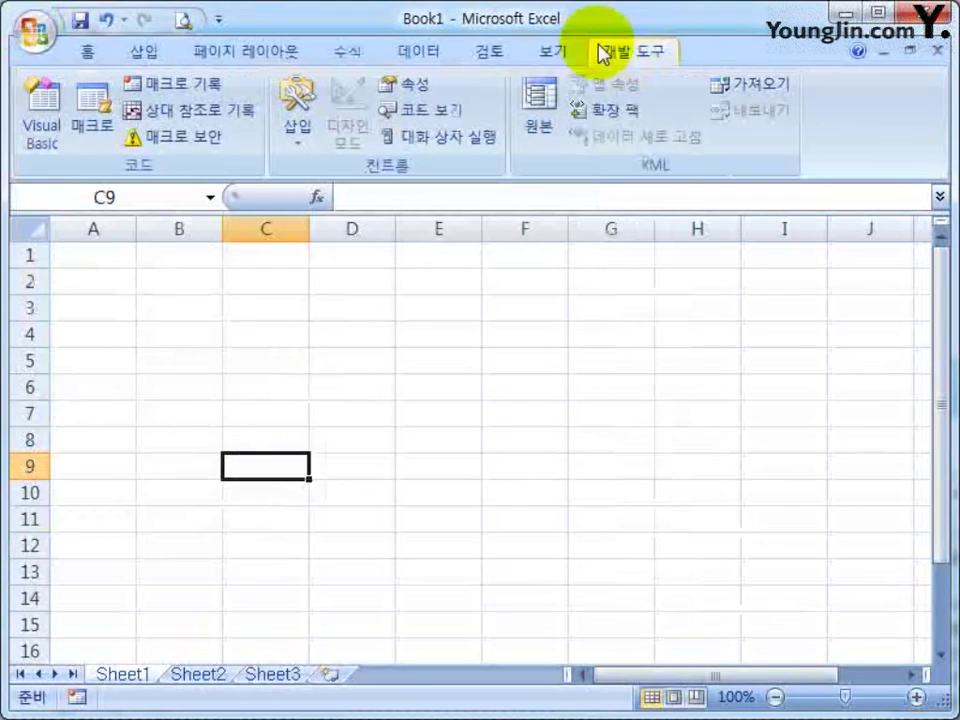
Step through Home, Insert, Page Layout, Formulas, Data, Review and View tabs, selecting F6 and B5
{"action": "left_click", "coordinate": [94, 53]}
{"action": "left_click", "coordinate": [140, 52]}
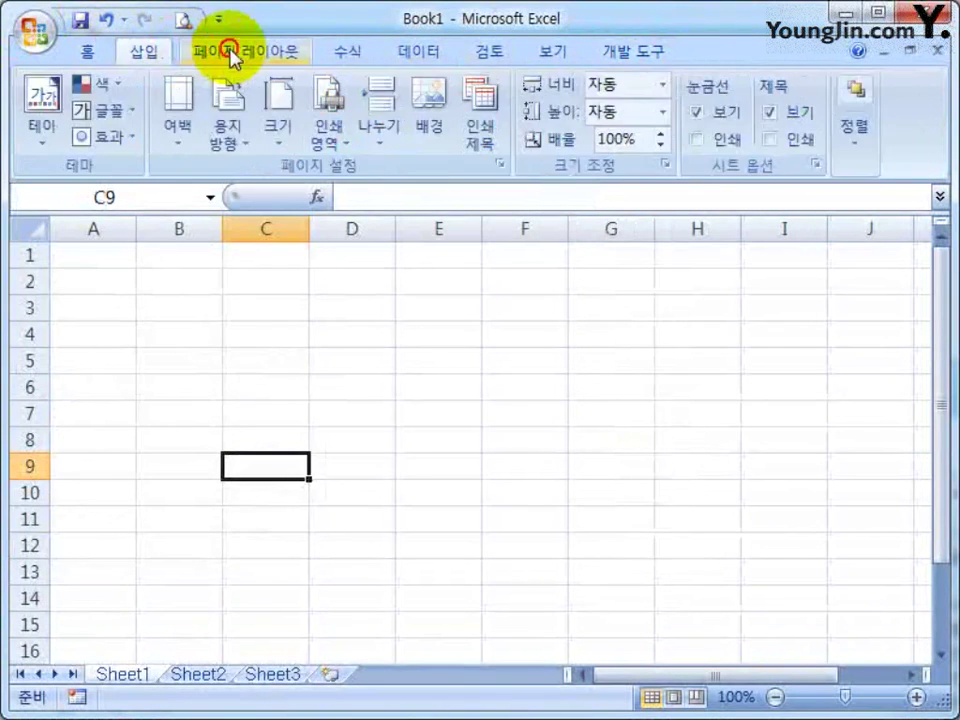
{"action": "left_click", "coordinate": [232, 50]}
{"action": "left_click", "coordinate": [348, 50]}
{"action": "left_click", "coordinate": [418, 50]}
{"action": "left_click", "coordinate": [488, 50]}
{"action": "left_click", "coordinate": [565, 50]}
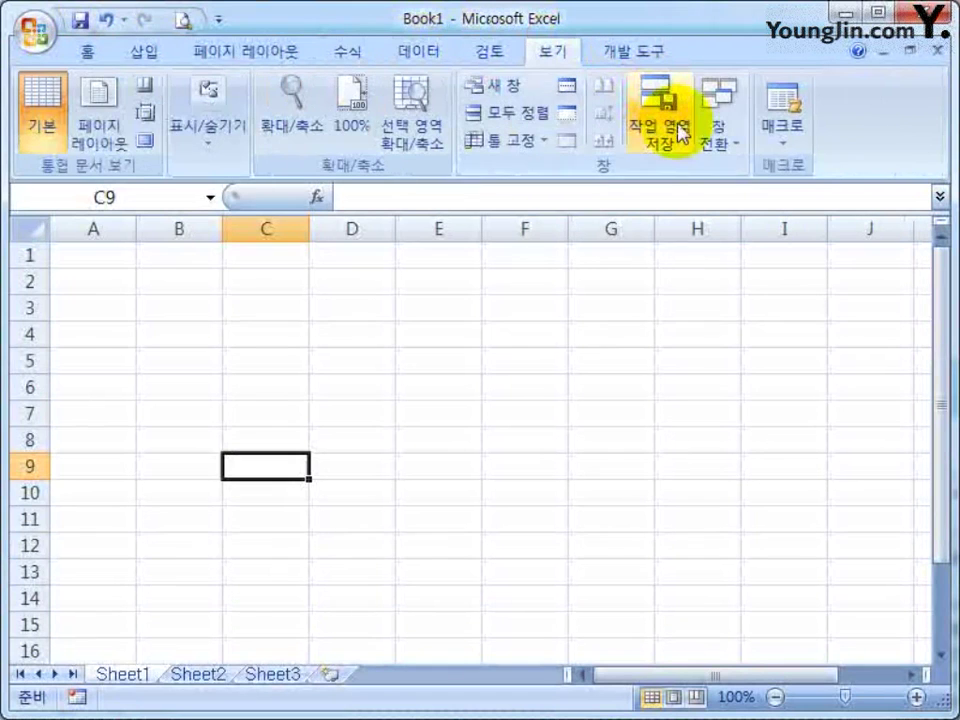
{"action": "left_click", "coordinate": [524, 387]}
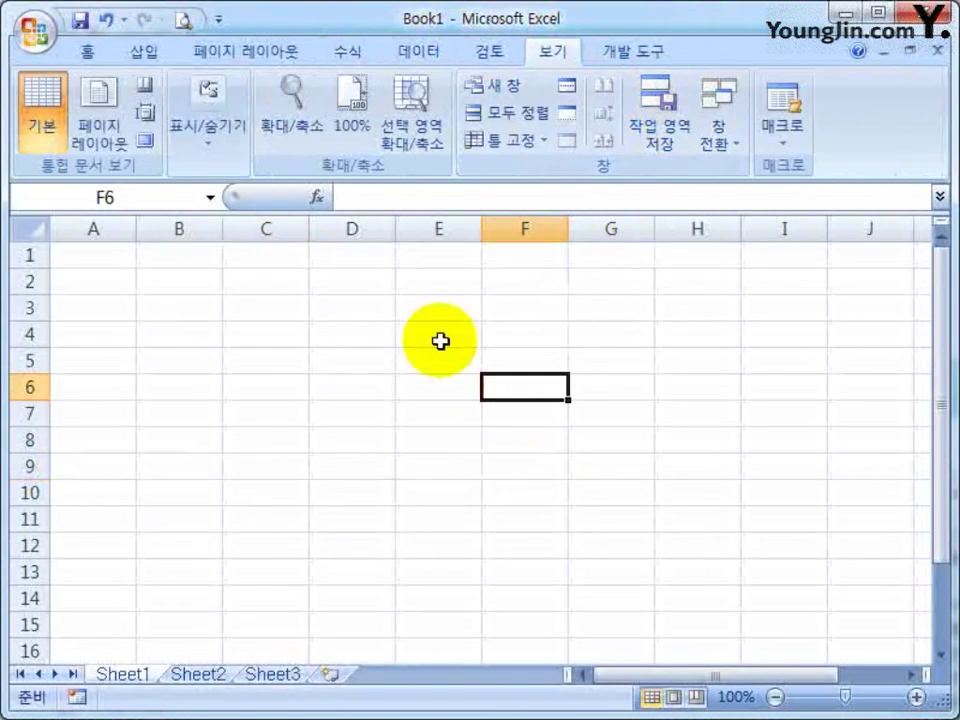
{"action": "left_click", "coordinate": [87, 54]}
{"action": "left_click", "coordinate": [153, 361]}
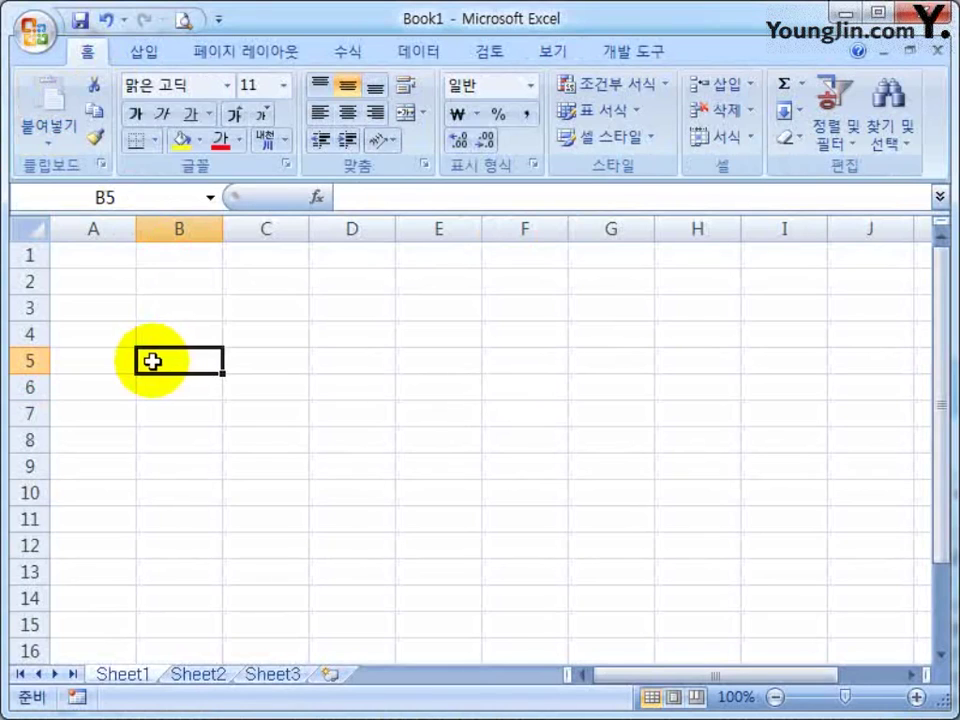
Switch among Home, Insert and View again, select D7, and finish on Page Layout
{"action": "left_click", "coordinate": [88, 52]}
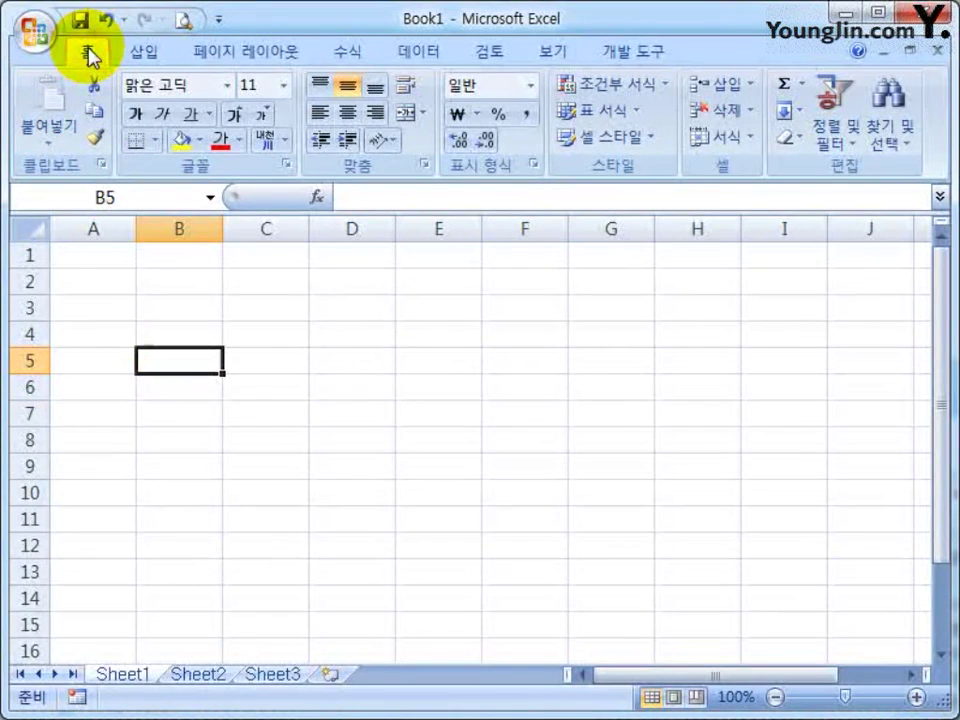
{"action": "left_click", "coordinate": [150, 56]}
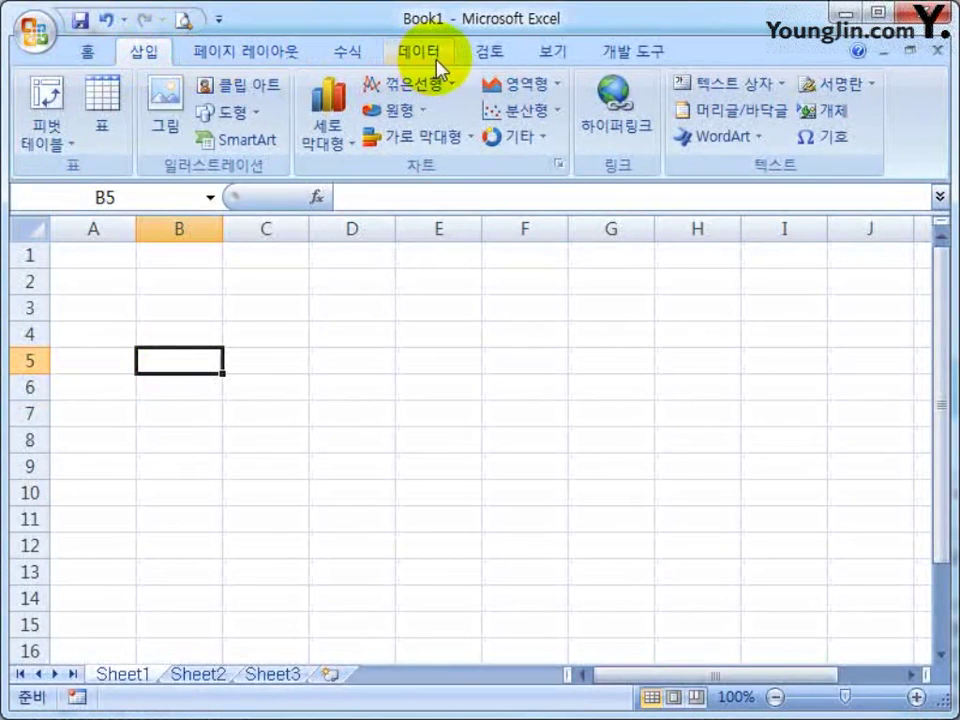
{"action": "left_click", "coordinate": [548, 55]}
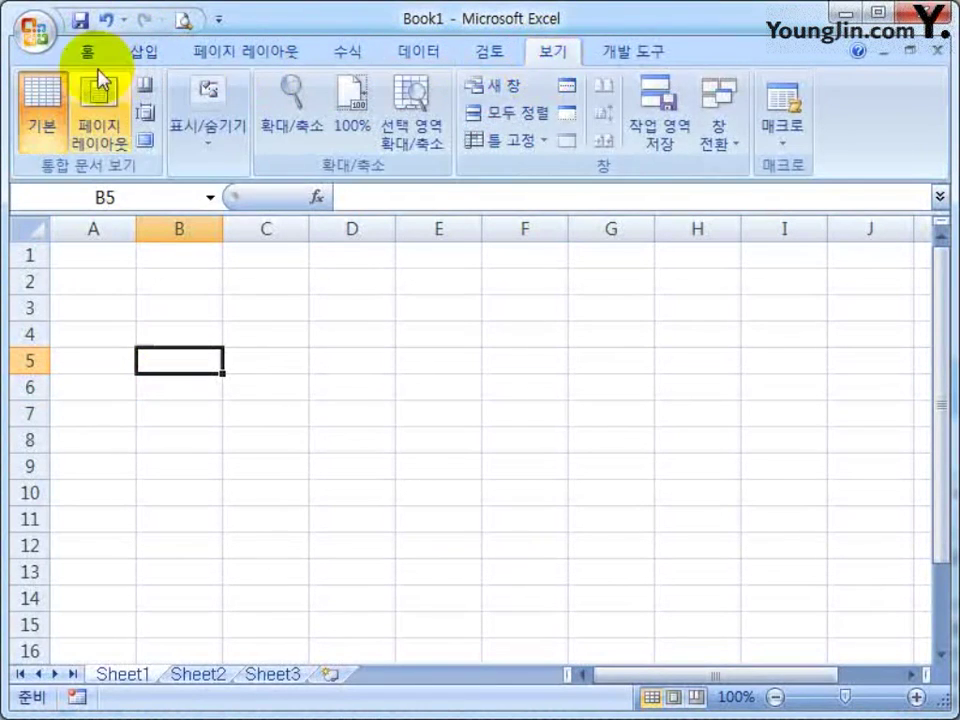
{"action": "left_click", "coordinate": [90, 55]}
{"action": "left_click", "coordinate": [160, 57]}
{"action": "left_click", "coordinate": [553, 54]}
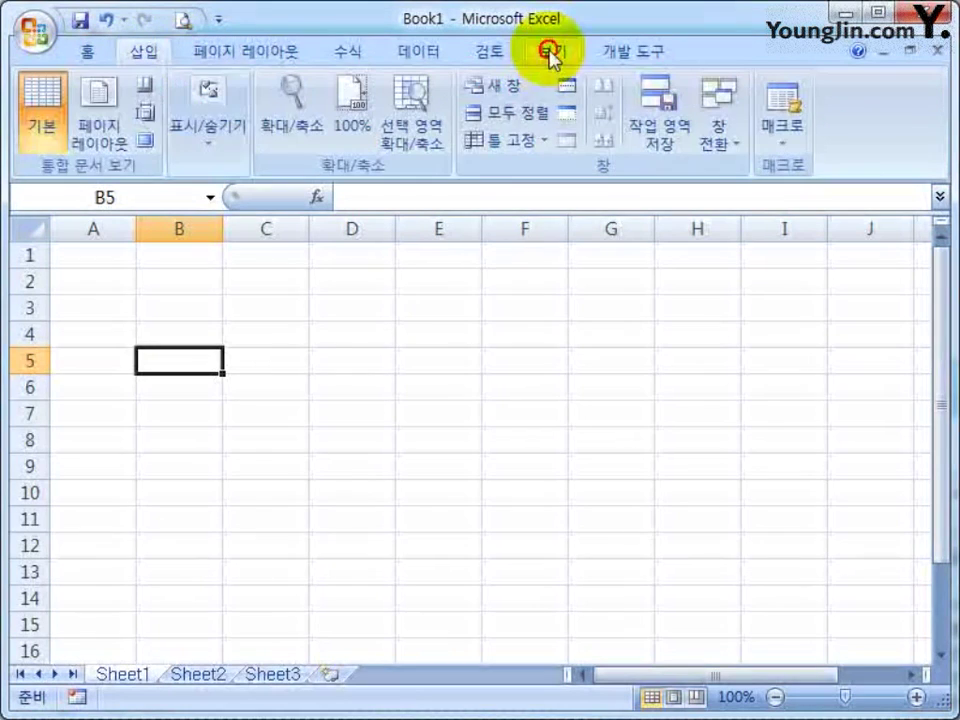
{"action": "left_click", "coordinate": [92, 53]}
{"action": "left_click", "coordinate": [368, 405]}
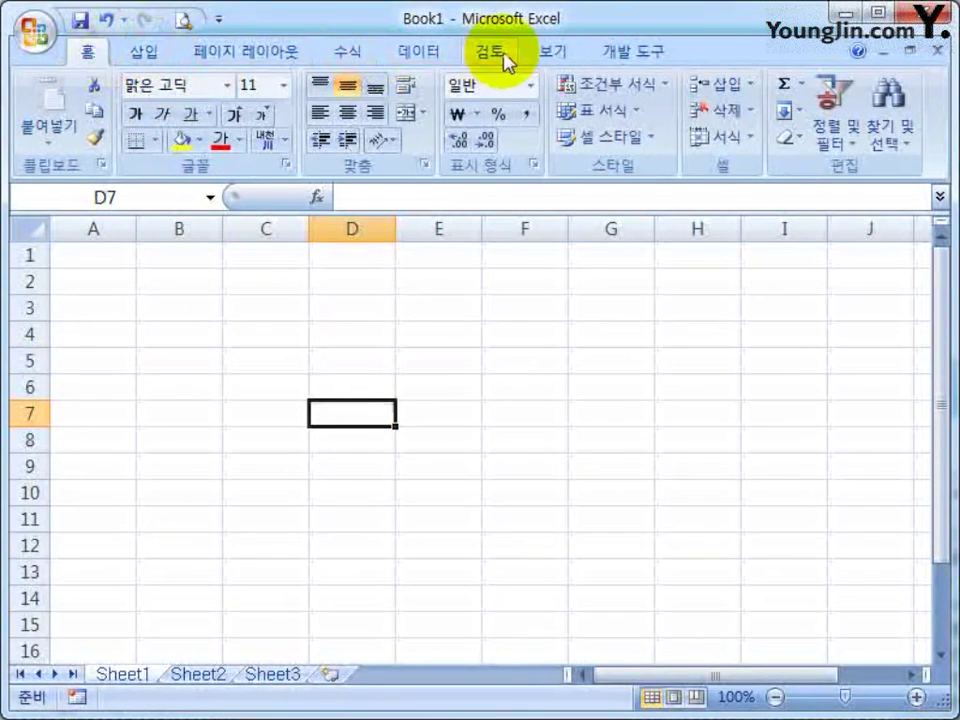
{"action": "left_click", "coordinate": [418, 55]}
{"action": "left_click", "coordinate": [347, 53]}
{"action": "left_click", "coordinate": [274, 55]}
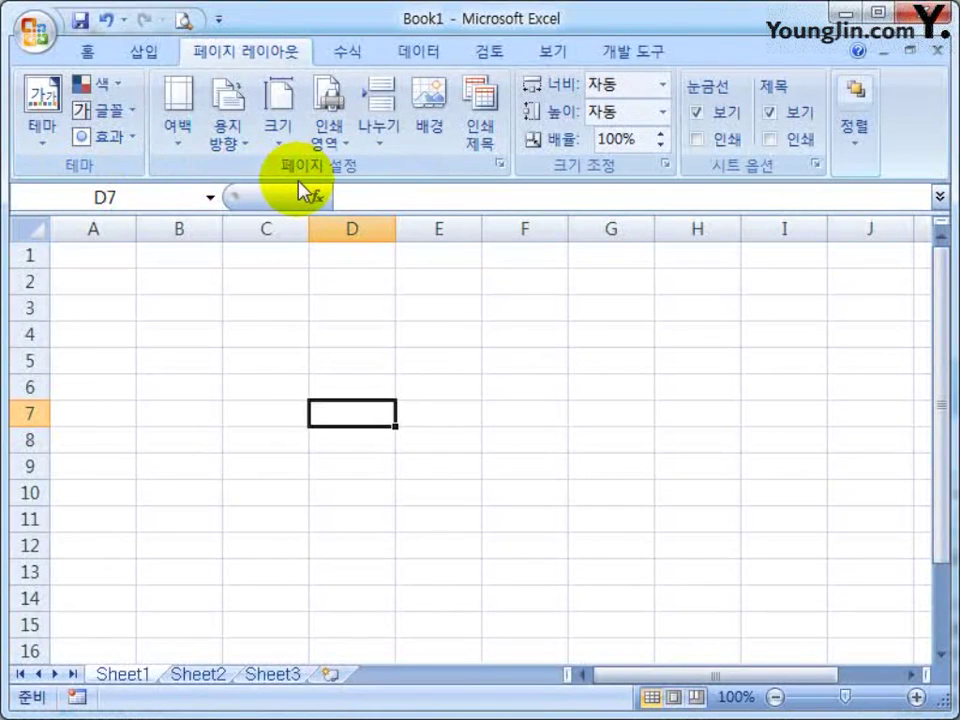
{"action": "left_click", "coordinate": [180, 145]}
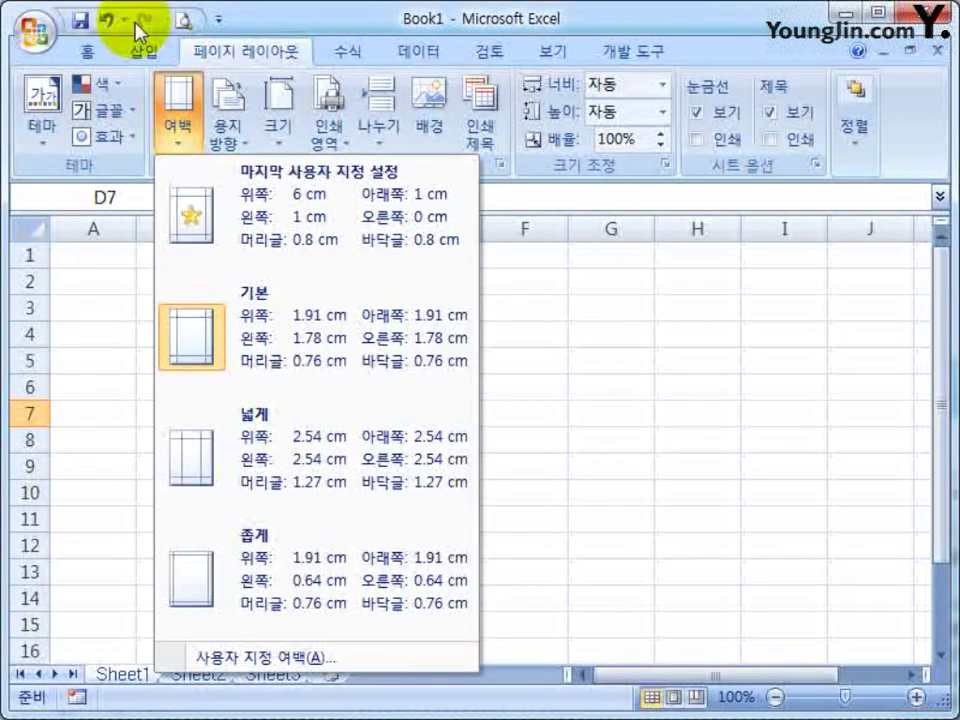
{"action": "left_click", "coordinate": [87, 51]}
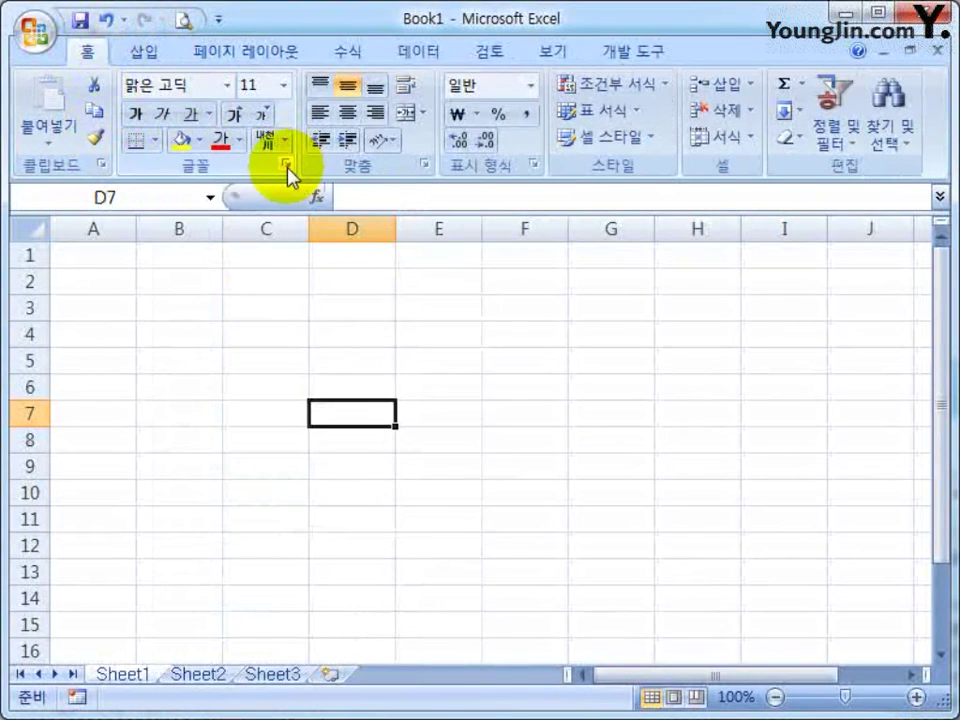
{"action": "left_click", "coordinate": [236, 115]}
{"action": "left_click", "coordinate": [236, 115]}
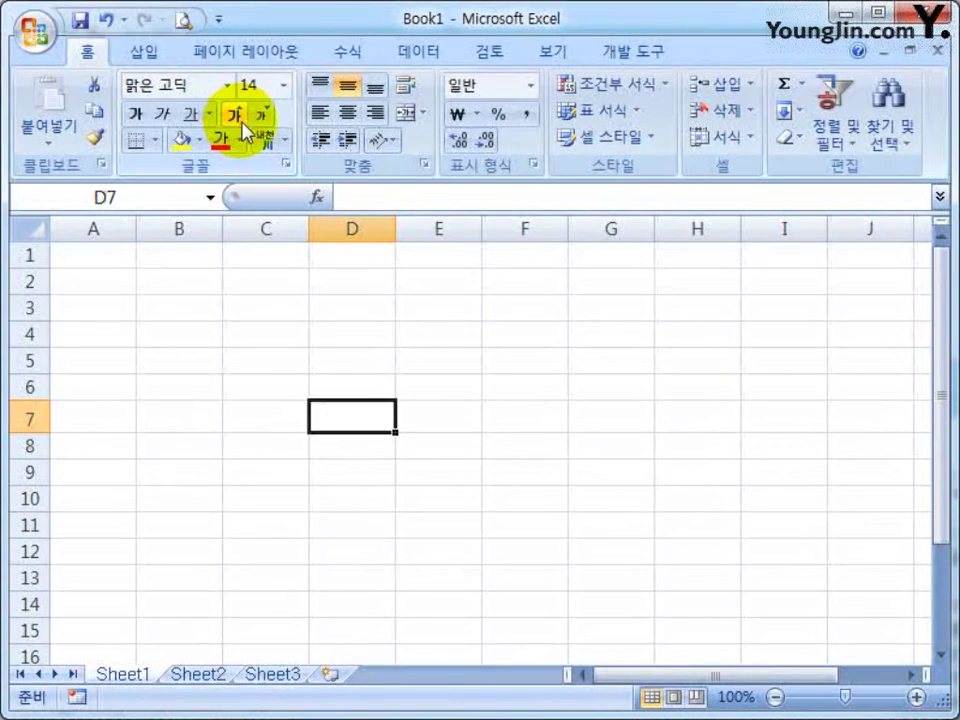
{"action": "left_click", "coordinate": [281, 90]}
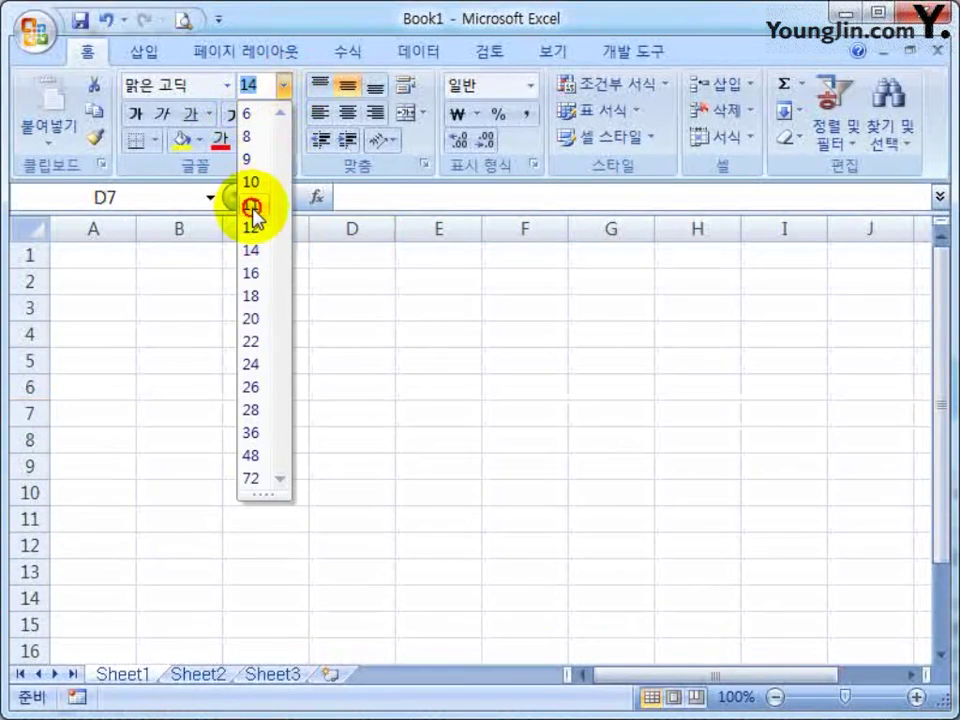
{"action": "left_click", "coordinate": [255, 204]}
{"action": "left_click", "coordinate": [179, 334]}
{"action": "left_click", "coordinate": [384, 360]}
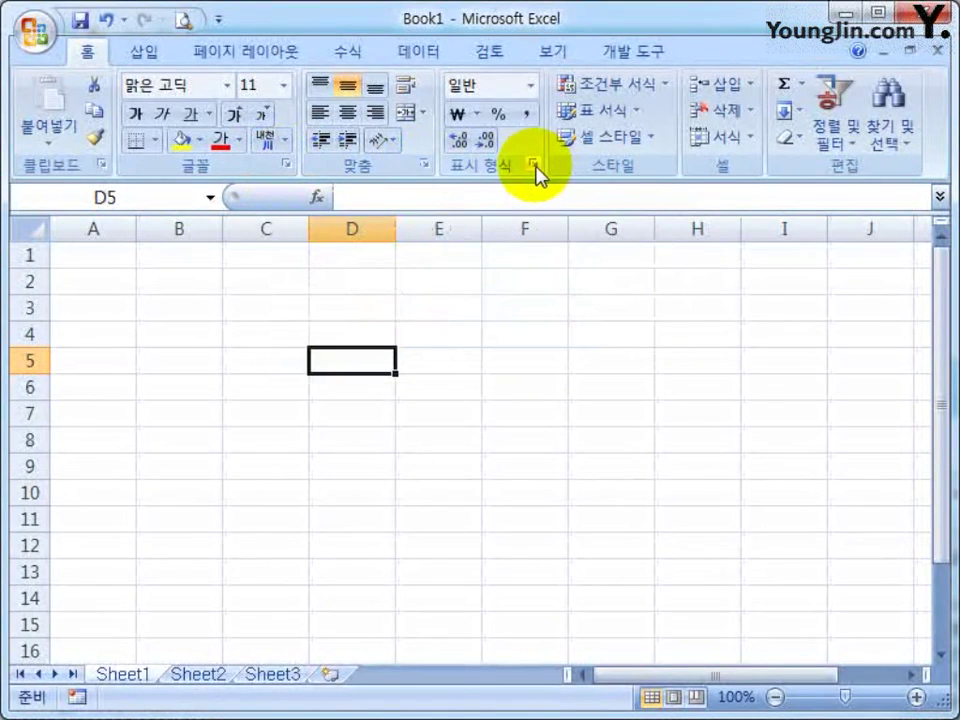
{"action": "left_click", "coordinate": [533, 164]}
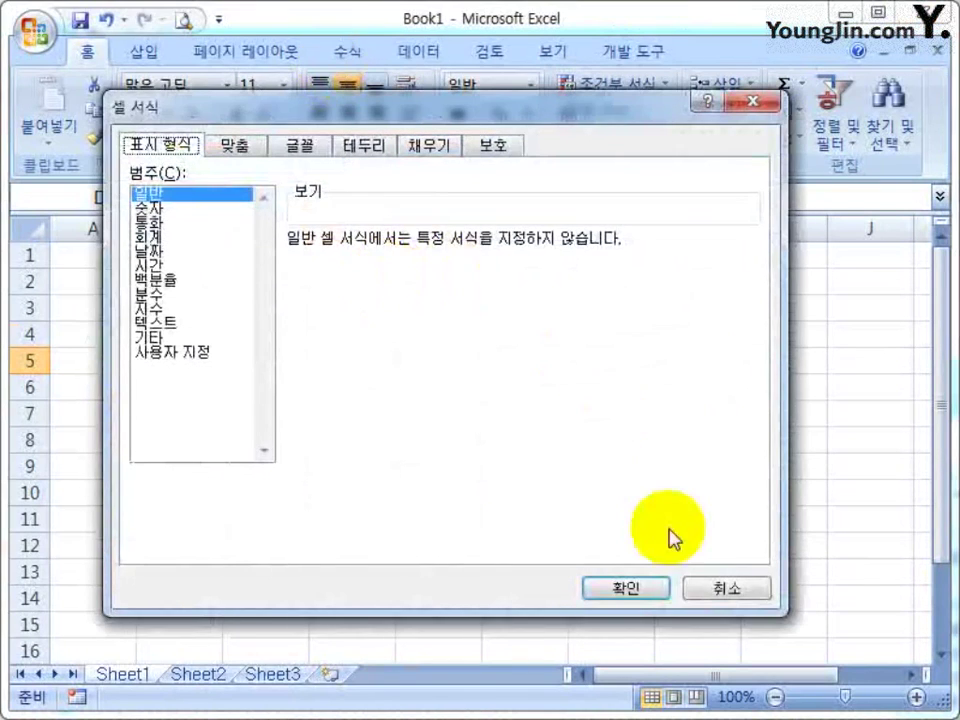
{"action": "left_click", "coordinate": [722, 590]}
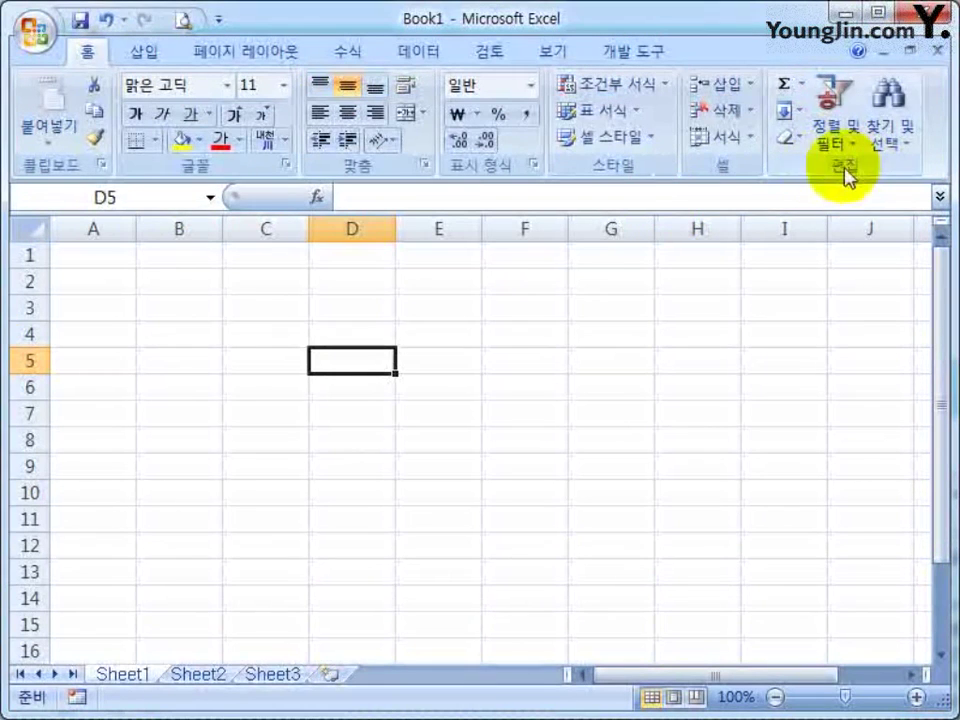
{"action": "left_click", "coordinate": [116, 194]}
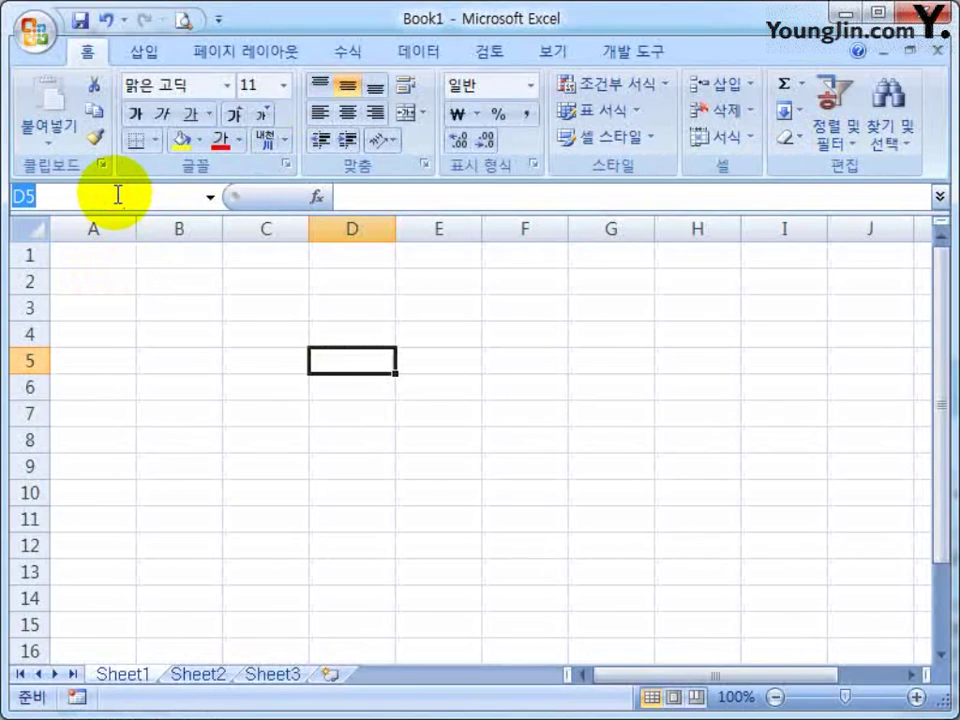
{"action": "key", "text": "Escape"}
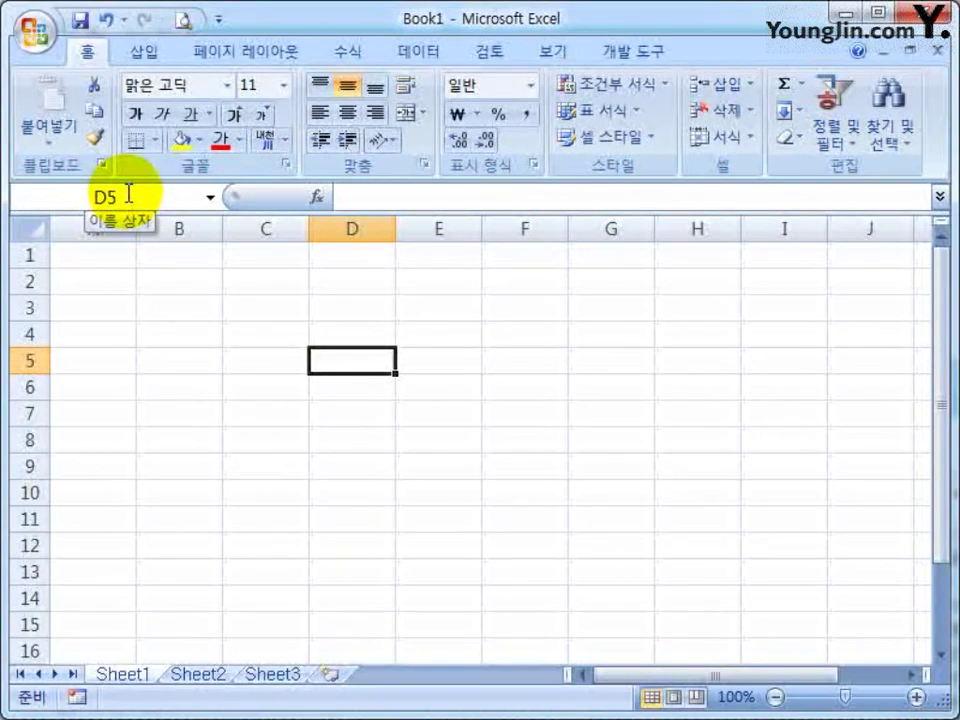
{"action": "left_click", "coordinate": [375, 193]}
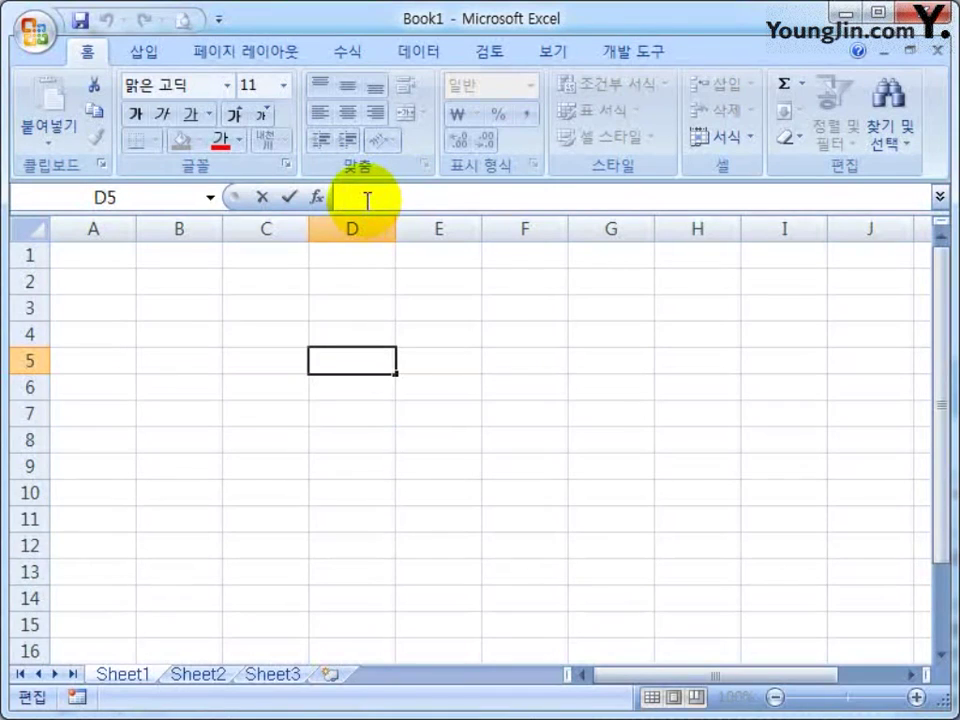
{"action": "left_click", "coordinate": [381, 354]}
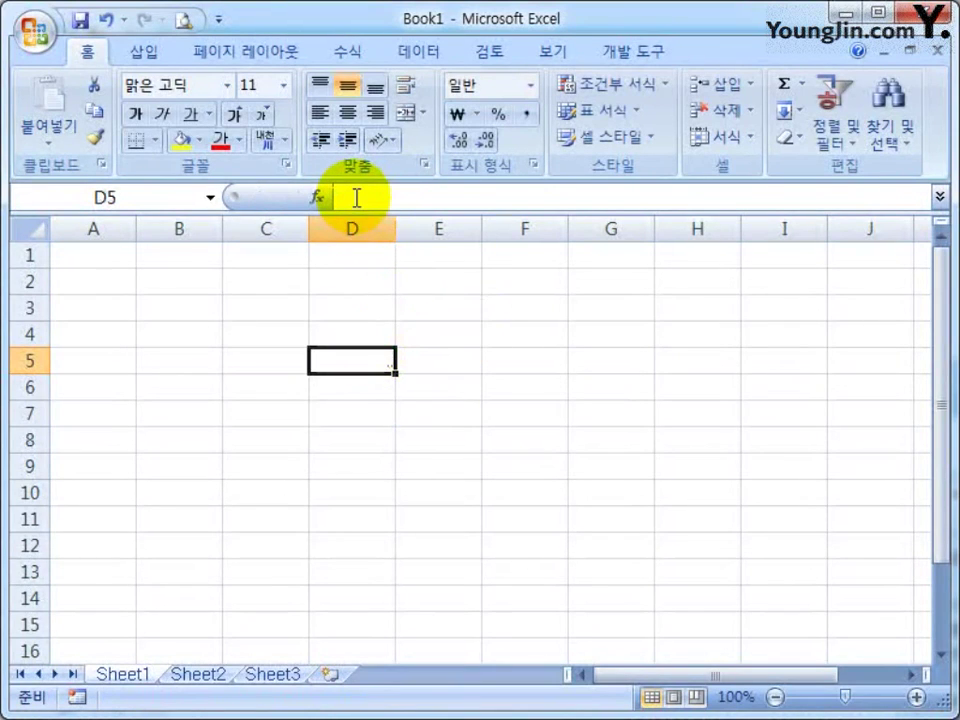
{"action": "left_click", "coordinate": [356, 197]}
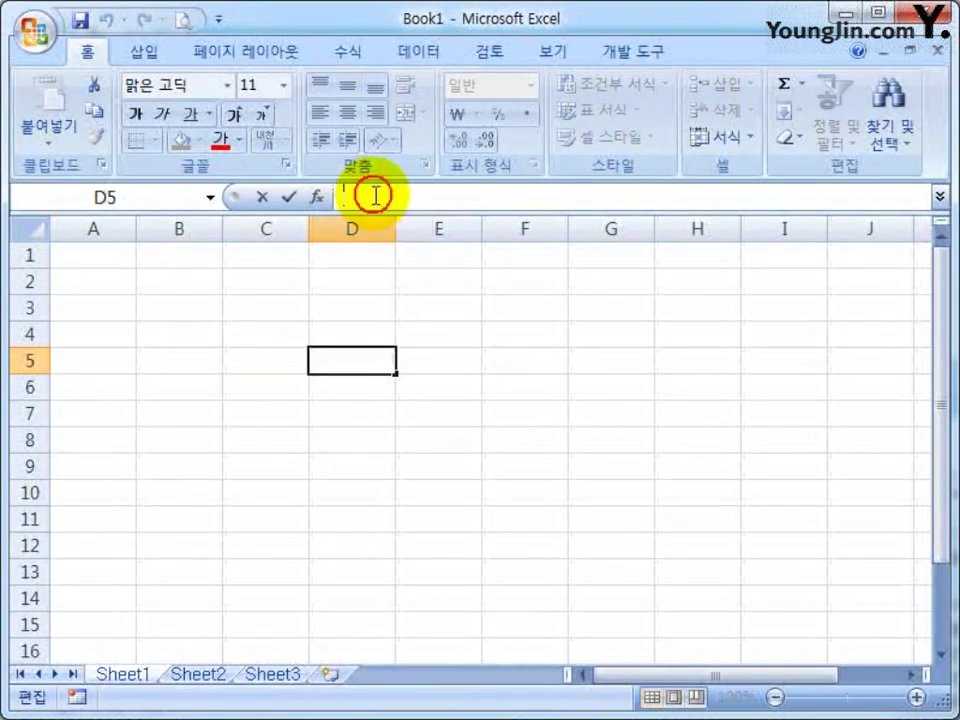
{"action": "left_click", "coordinate": [438, 387]}
{"action": "left_click", "coordinate": [352, 196]}
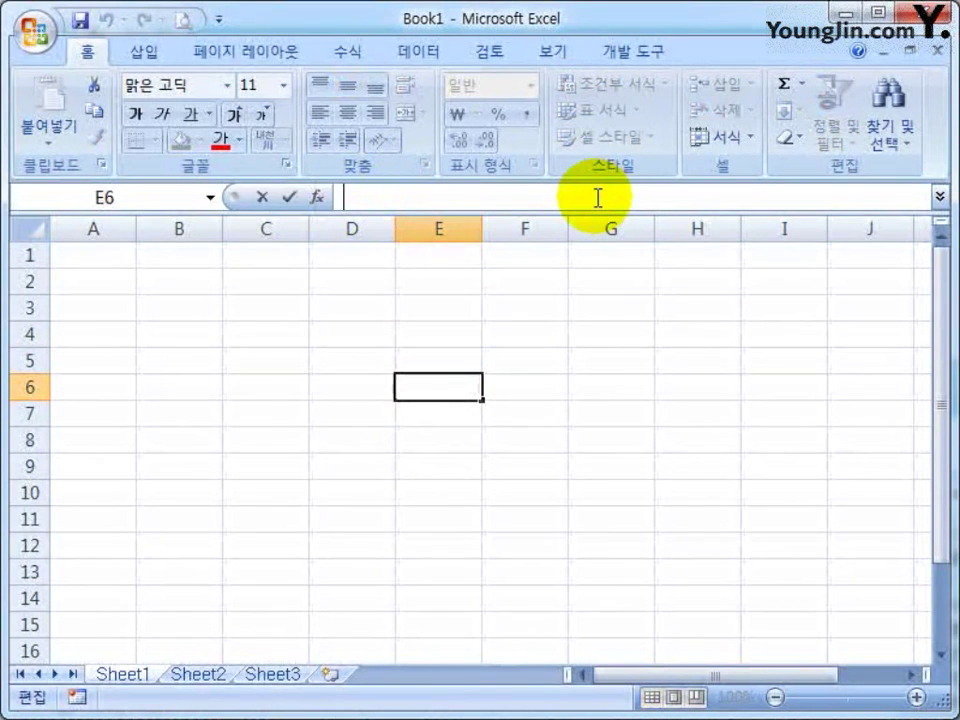
{"action": "left_click", "coordinate": [205, 386]}
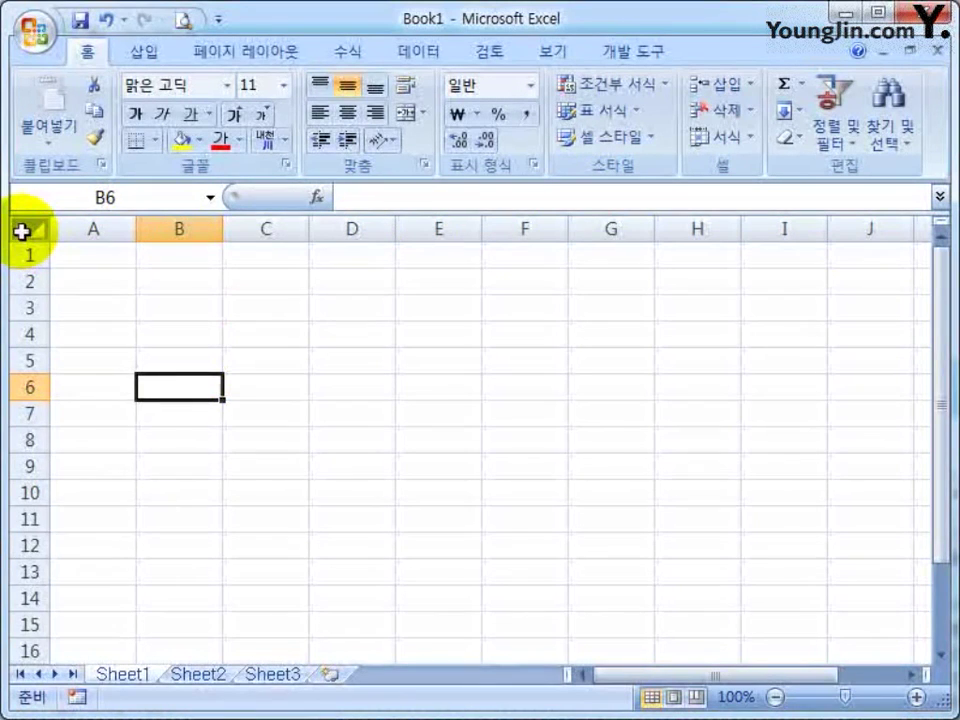
{"action": "left_click", "coordinate": [95, 228]}
{"action": "left_click", "coordinate": [185, 228]}
{"action": "left_click", "coordinate": [328, 229]}
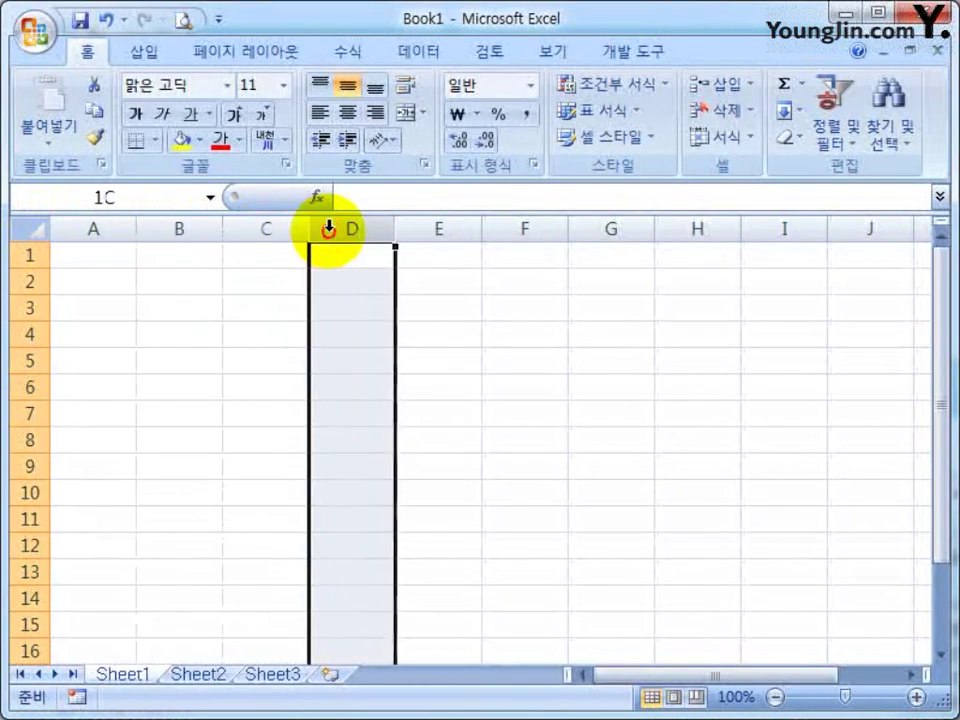
{"action": "left_click", "coordinate": [435, 229]}
{"action": "left_click", "coordinate": [525, 229]}
{"action": "left_click", "coordinate": [683, 229]}
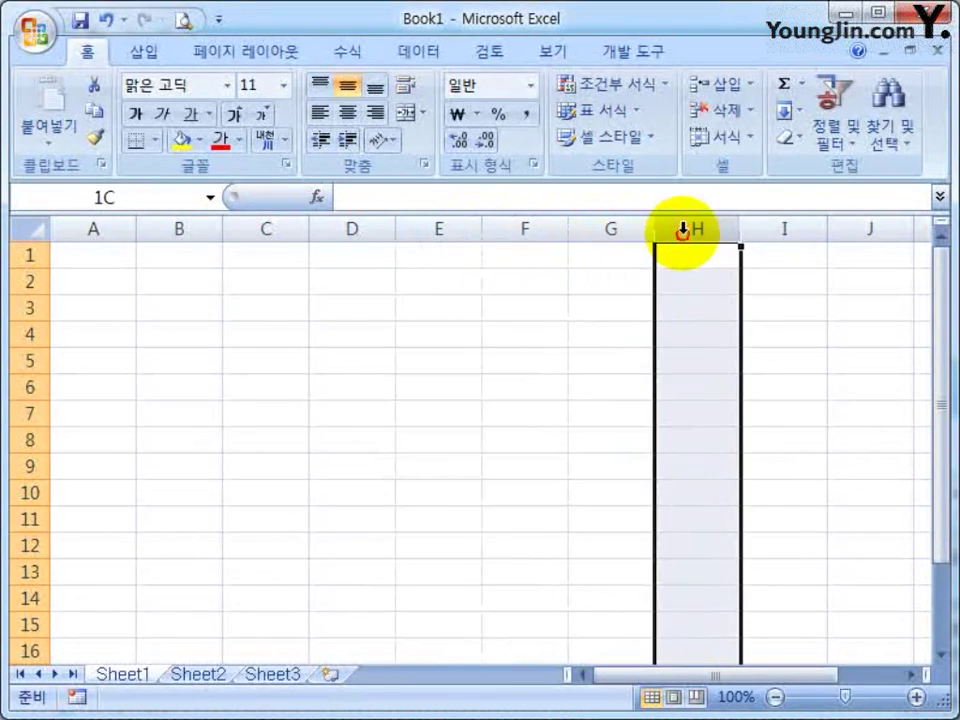
{"action": "left_click", "coordinate": [797, 231]}
{"action": "left_click", "coordinate": [870, 229]}
{"action": "left_click", "coordinate": [71, 258]}
{"action": "left_click", "coordinate": [22, 255]}
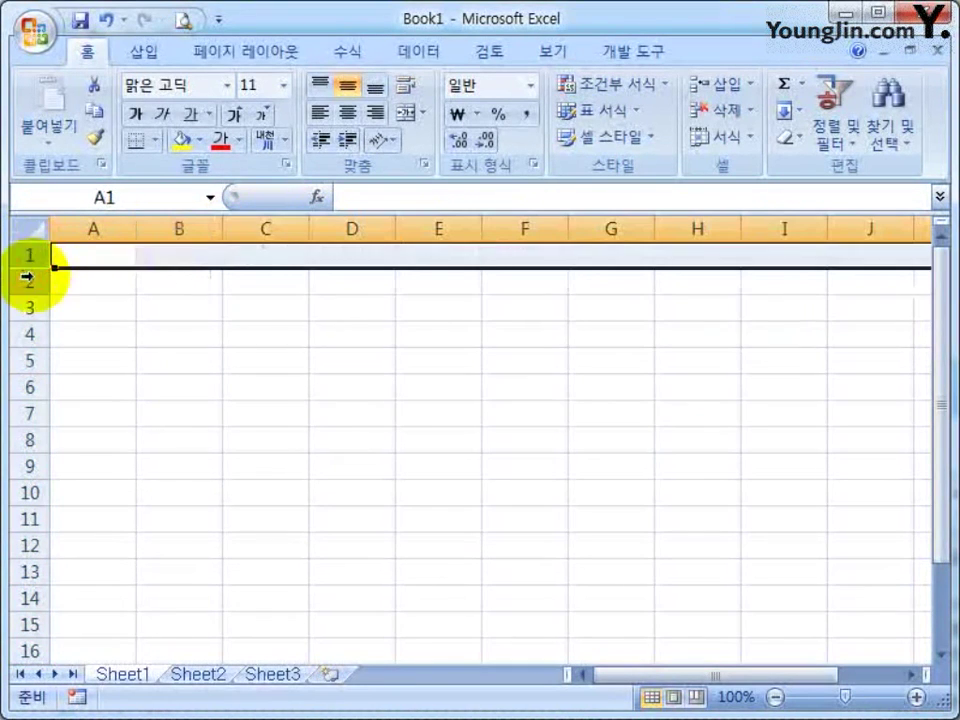
{"action": "left_click", "coordinate": [28, 281]}
{"action": "left_click", "coordinate": [28, 307]}
{"action": "left_click", "coordinate": [28, 334]}
{"action": "left_click", "coordinate": [28, 361]}
{"action": "left_click", "coordinate": [28, 387]}
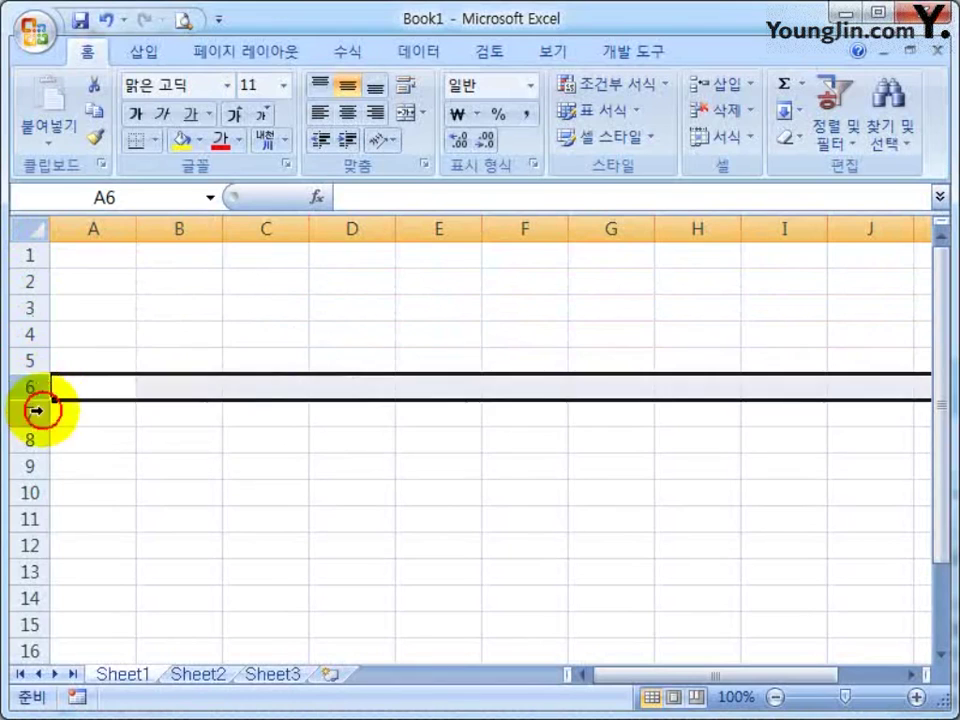
{"action": "left_click", "coordinate": [33, 413]}
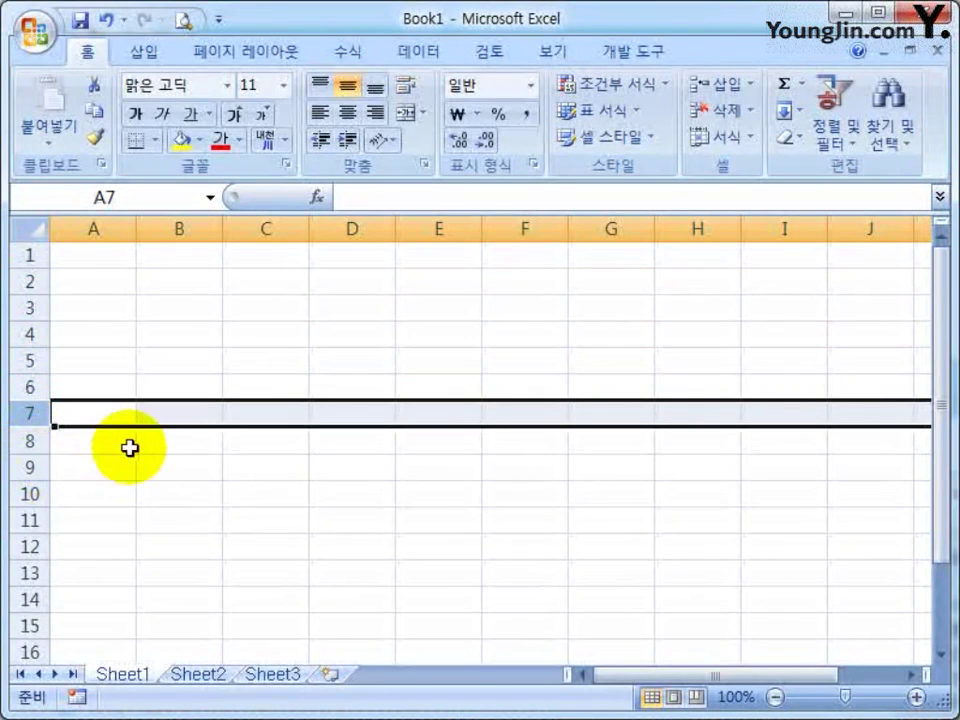
{"action": "left_click", "coordinate": [249, 448]}
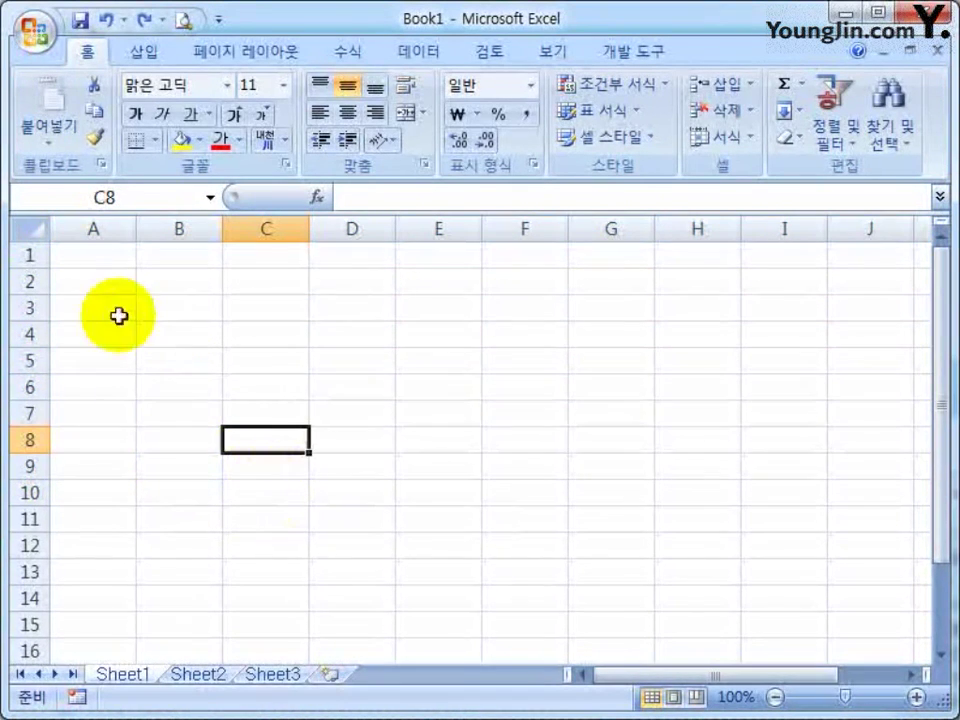
{"action": "left_click", "coordinate": [82, 279]}
{"action": "left_click", "coordinate": [151, 290]}
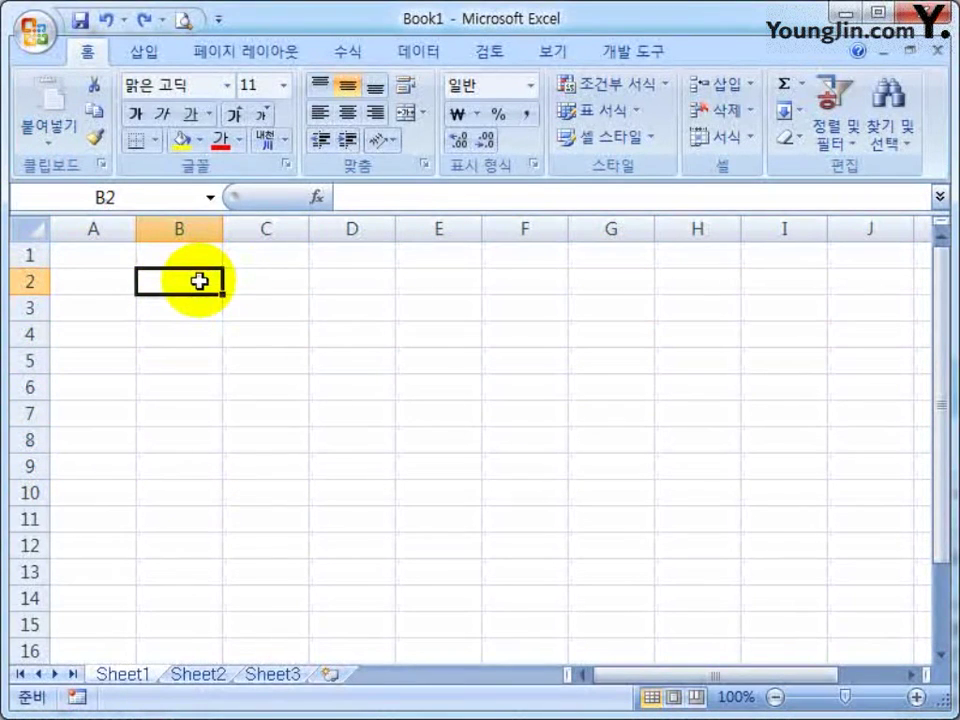
{"action": "left_click", "coordinate": [189, 410]}
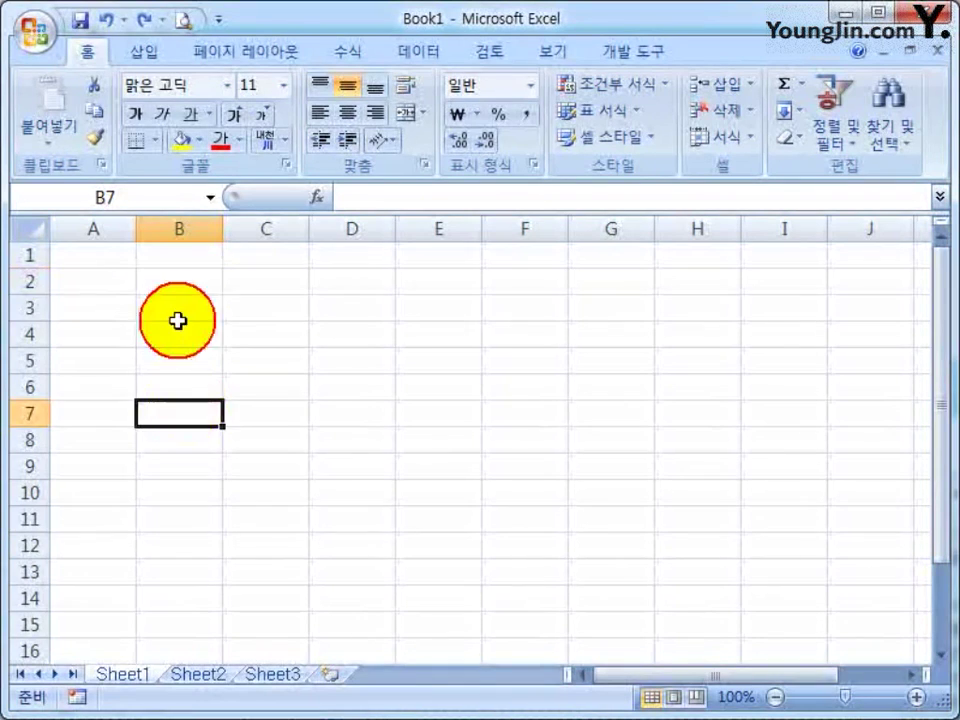
{"action": "left_click", "coordinate": [180, 312]}
{"action": "left_click", "coordinate": [282, 336]}
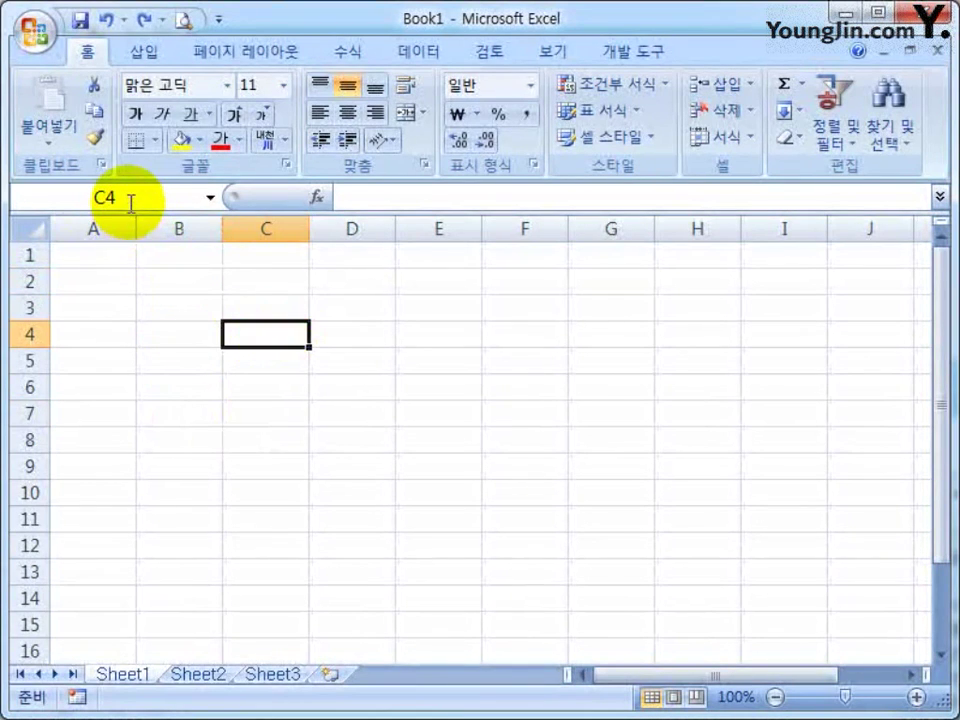
{"action": "left_click", "coordinate": [270, 229]}
{"action": "left_click", "coordinate": [270, 338]}
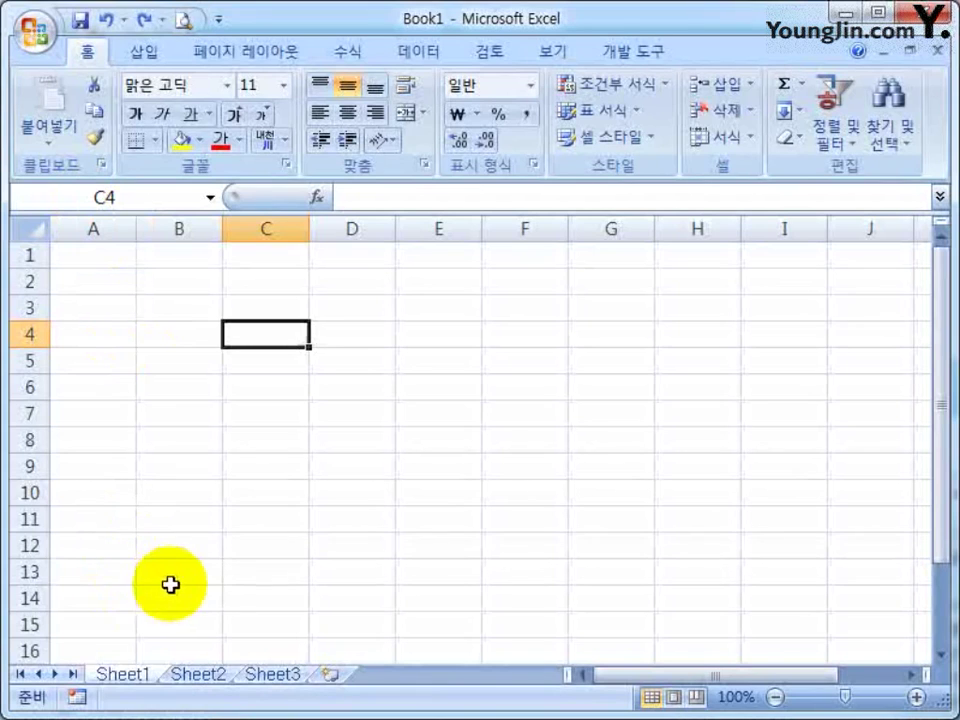
Compare Sheet1, Sheet2 and Sheet3, making F7 active on Sheet2, then return to Sheet1
{"action": "left_click", "coordinate": [124, 676]}
{"action": "left_click", "coordinate": [196, 678]}
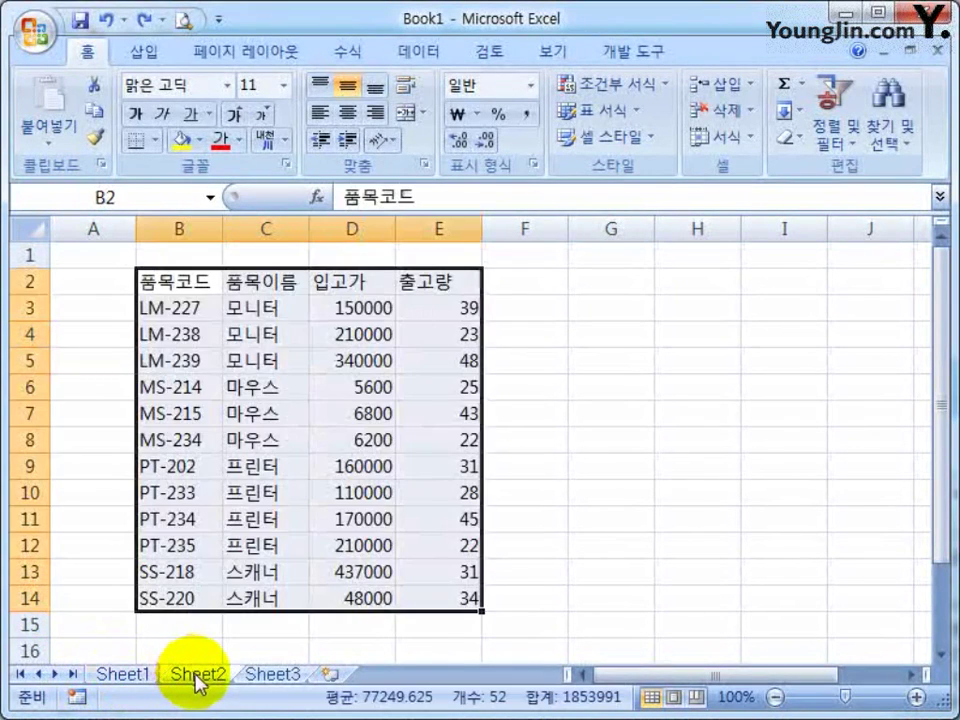
{"action": "left_click", "coordinate": [148, 684]}
{"action": "left_click", "coordinate": [196, 678]}
{"action": "left_click", "coordinate": [266, 680]}
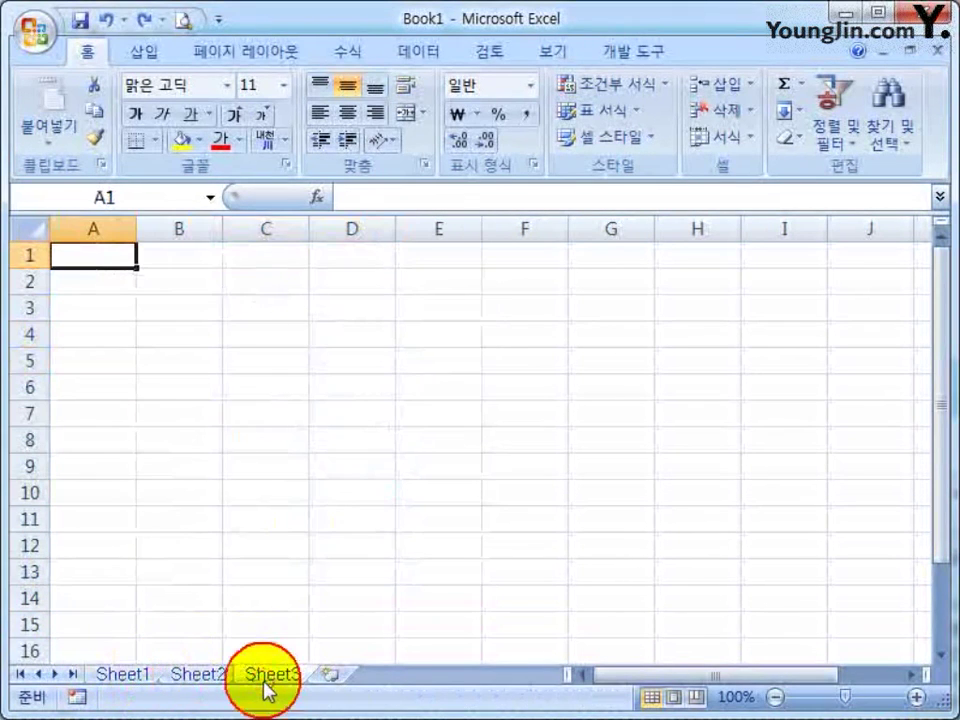
{"action": "left_click", "coordinate": [126, 680]}
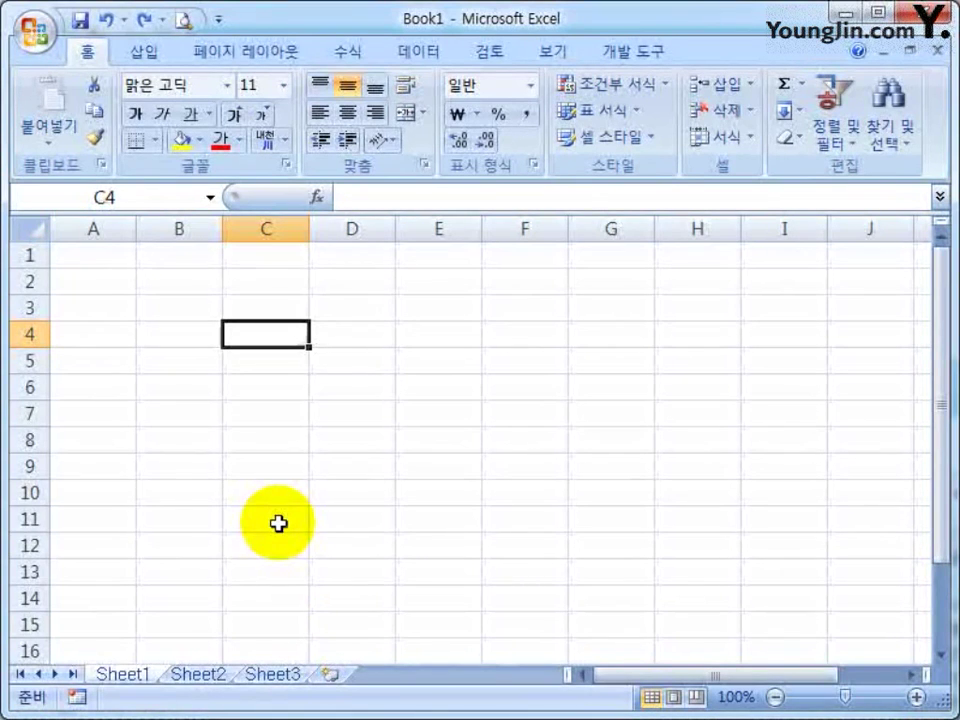
{"action": "left_click", "coordinate": [198, 674]}
{"action": "left_click", "coordinate": [520, 408]}
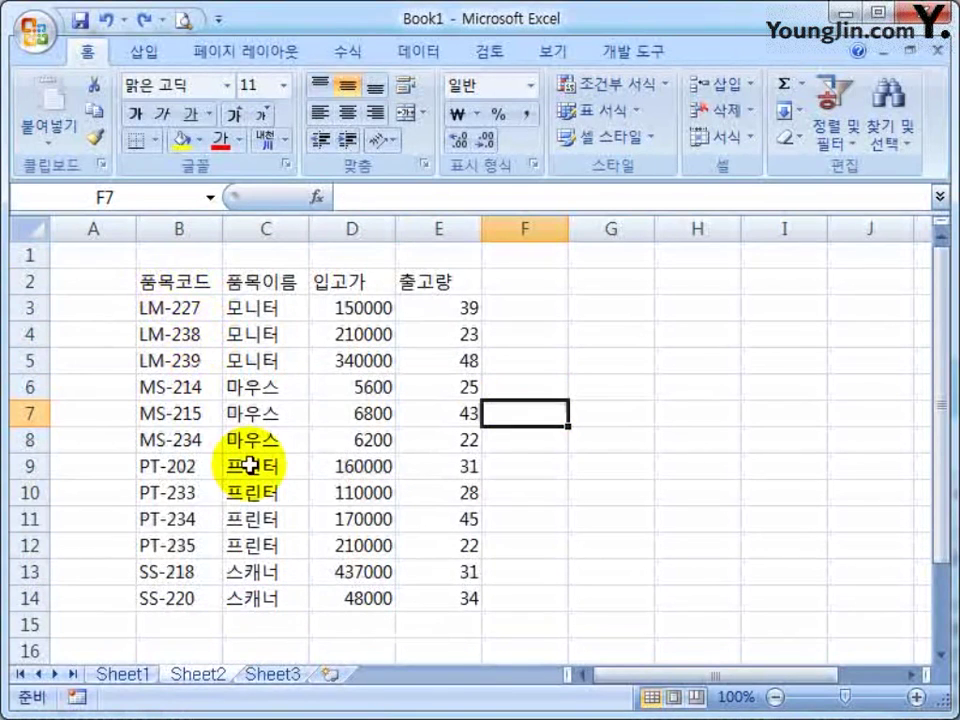
{"action": "left_click", "coordinate": [124, 674]}
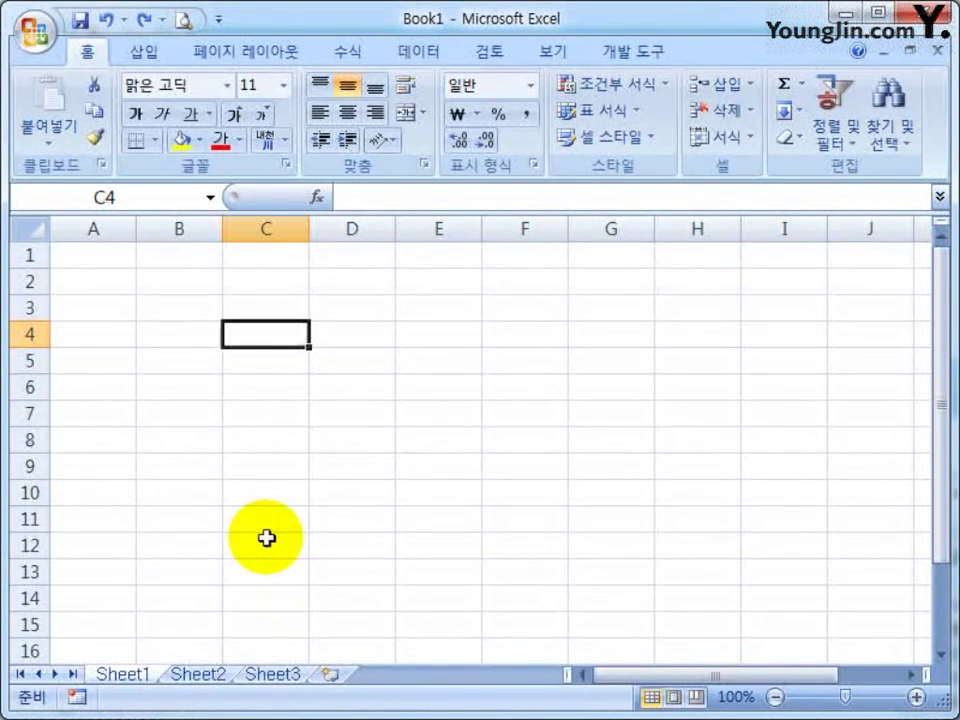
Rapidly cycle through Sheet1, Sheet2 and Sheet3, ending on Sheet2
{"action": "left_click", "coordinate": [266, 684]}
{"action": "left_click", "coordinate": [128, 677]}
{"action": "left_click", "coordinate": [262, 682]}
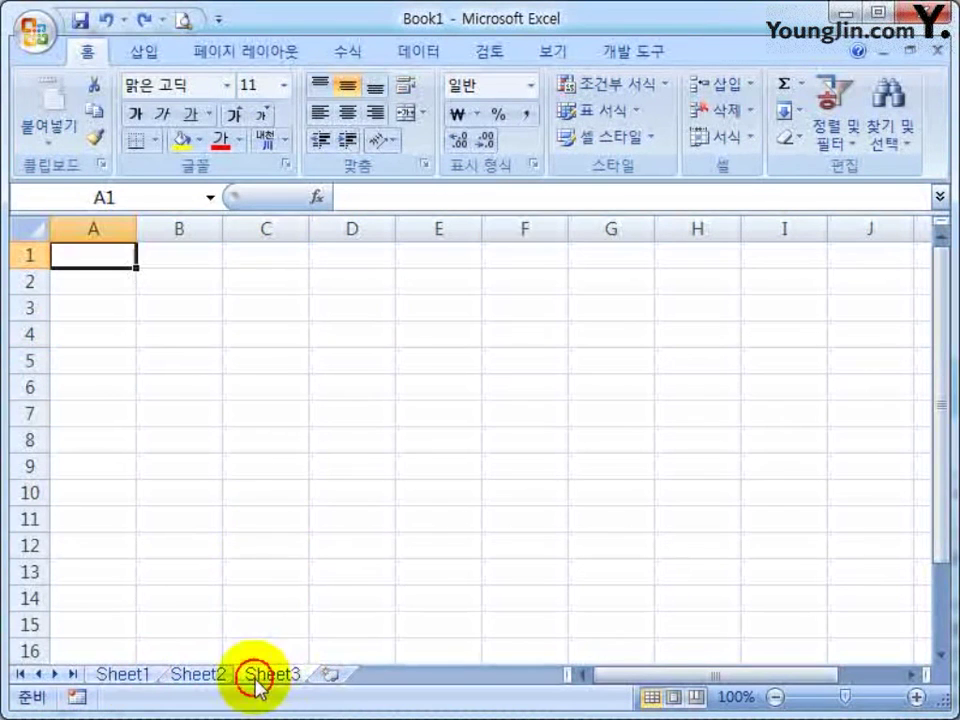
{"action": "left_click", "coordinate": [138, 680]}
{"action": "left_click", "coordinate": [172, 680]}
{"action": "left_click", "coordinate": [128, 678]}
{"action": "left_click", "coordinate": [272, 681]}
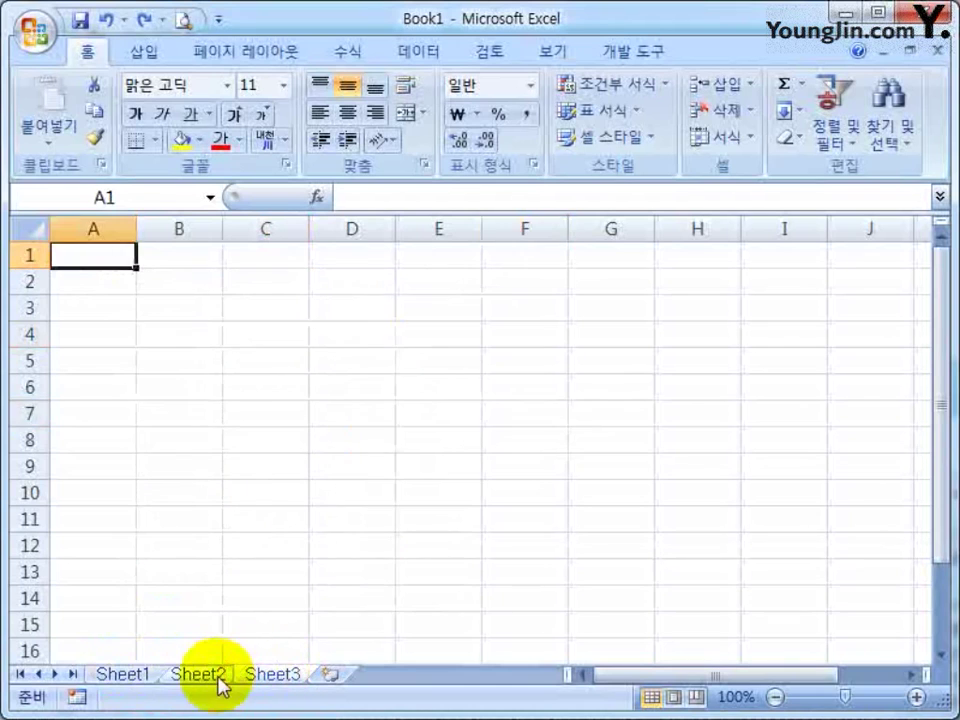
{"action": "left_click", "coordinate": [124, 677]}
{"action": "left_click", "coordinate": [270, 683]}
{"action": "left_click", "coordinate": [128, 678]}
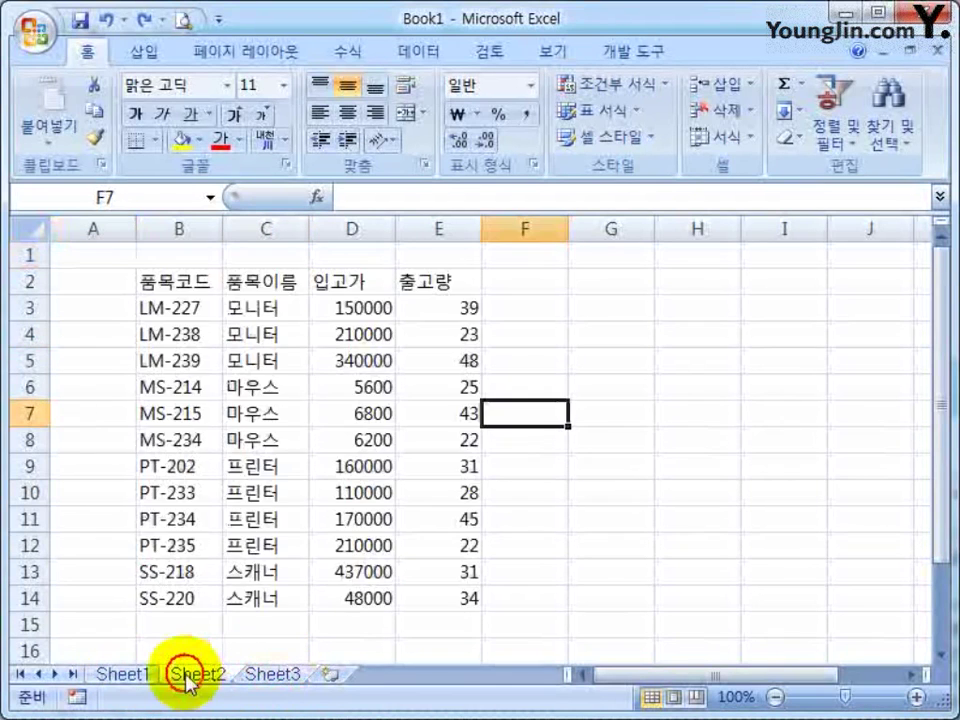
{"action": "left_click", "coordinate": [186, 675]}
{"action": "left_click", "coordinate": [124, 681]}
{"action": "left_click", "coordinate": [272, 681]}
{"action": "left_click", "coordinate": [124, 679]}
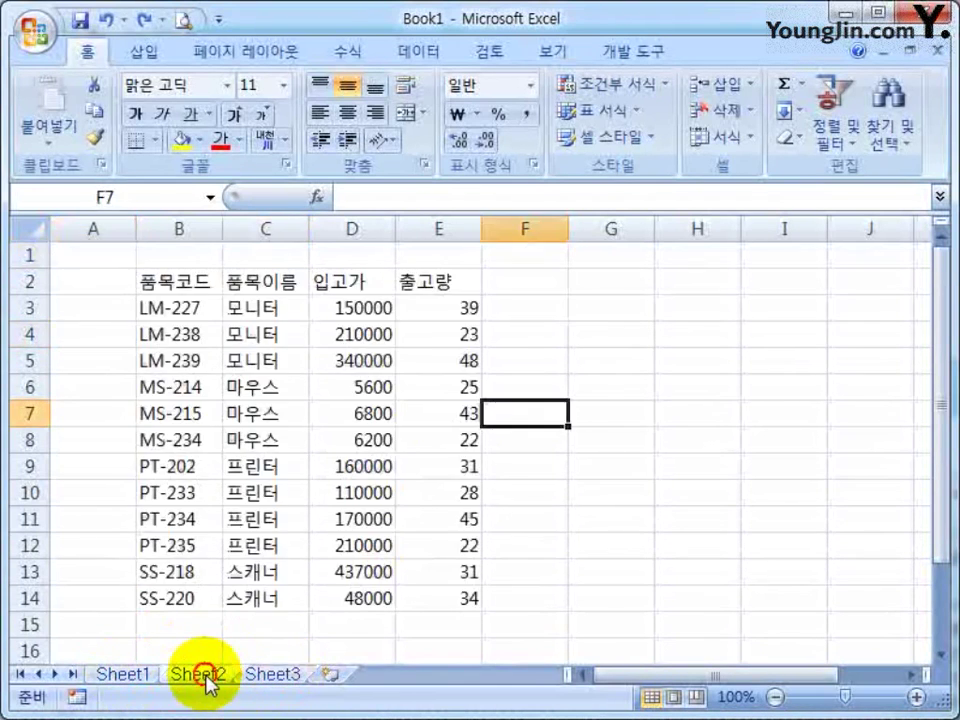
{"action": "left_click", "coordinate": [277, 682]}
{"action": "left_click", "coordinate": [207, 680]}
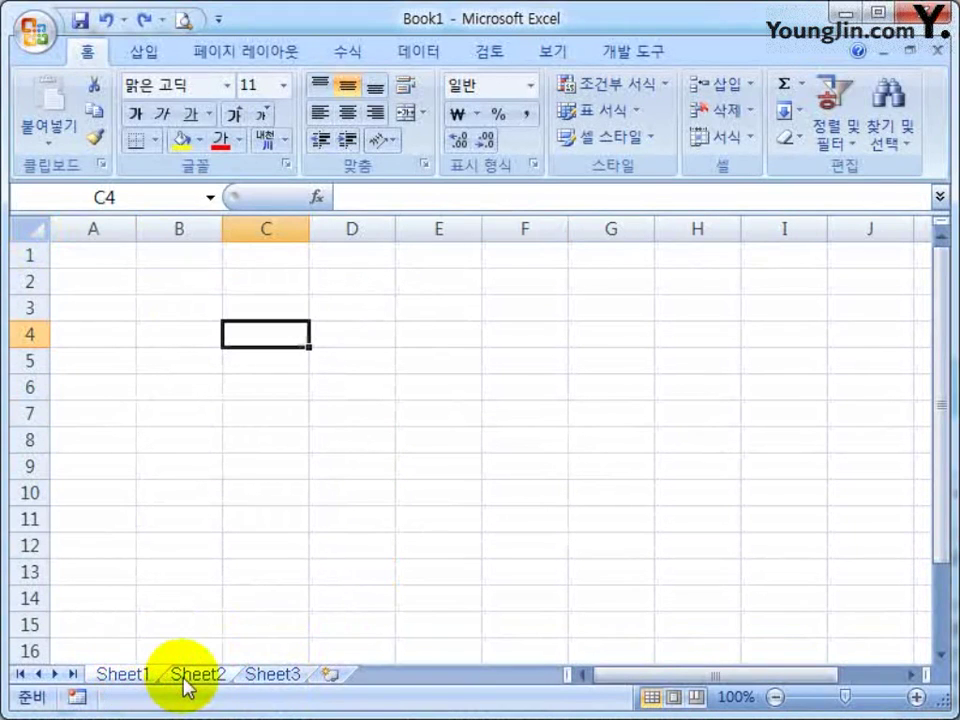
{"action": "left_click", "coordinate": [290, 683]}
{"action": "left_click", "coordinate": [137, 681]}
{"action": "left_click", "coordinate": [198, 676]}
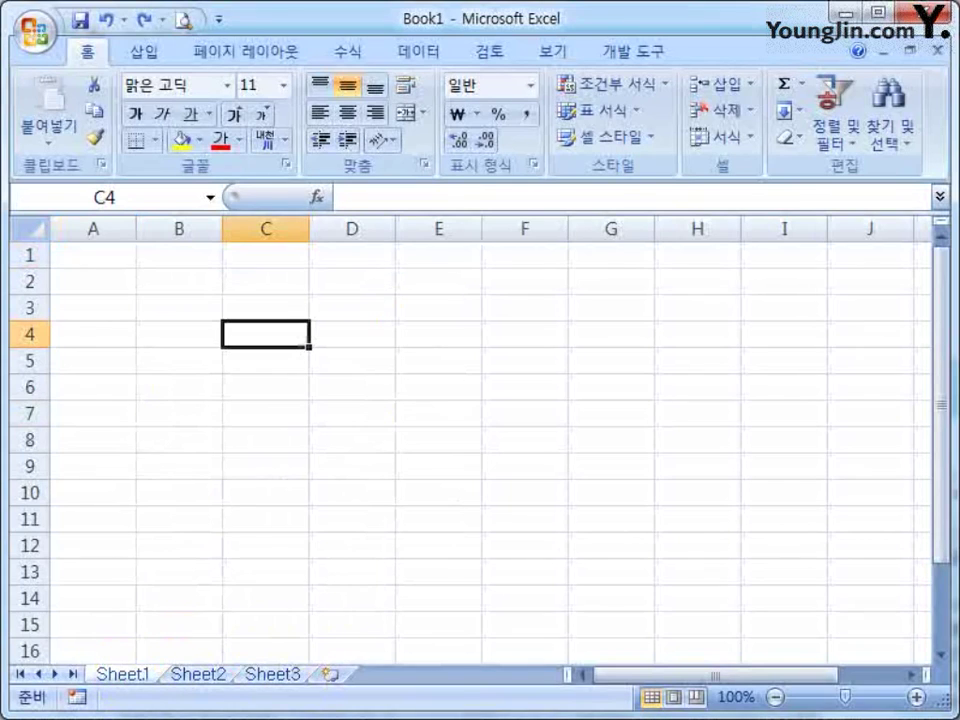
Scroll Sheet2's grid, select D5, then show the textbook's '입력자료(DATA)의 종류' section
{"action": "left_click_drag", "start_coordinate": [705, 676], "coordinate": [596, 690]}
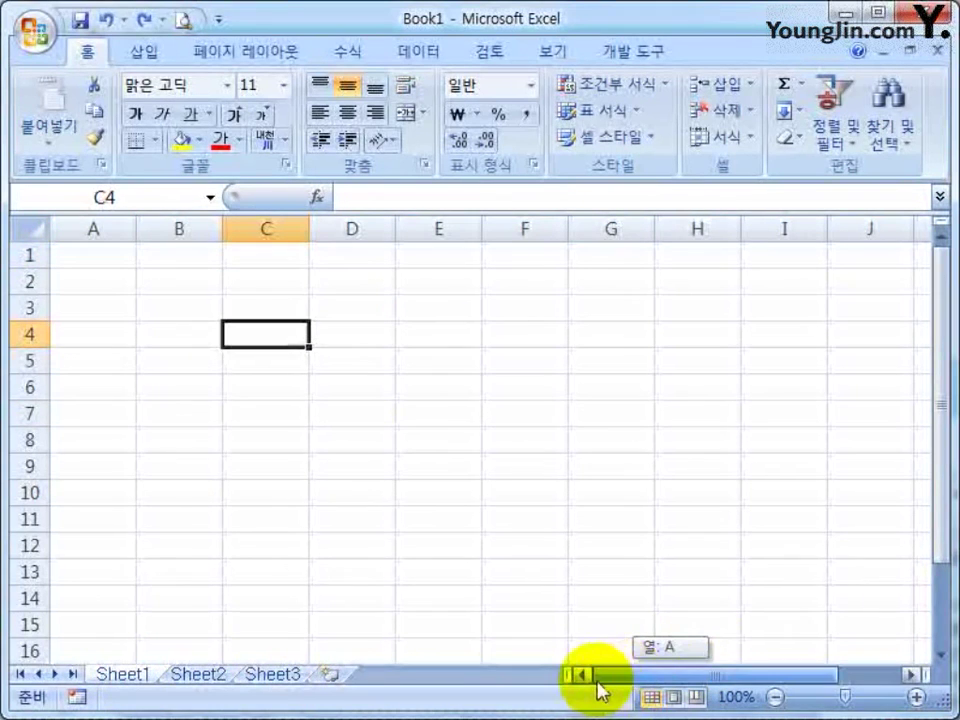
{"action": "left_click_drag", "start_coordinate": [943, 439], "coordinate": [941, 405]}
{"action": "left_click", "coordinate": [371, 364]}
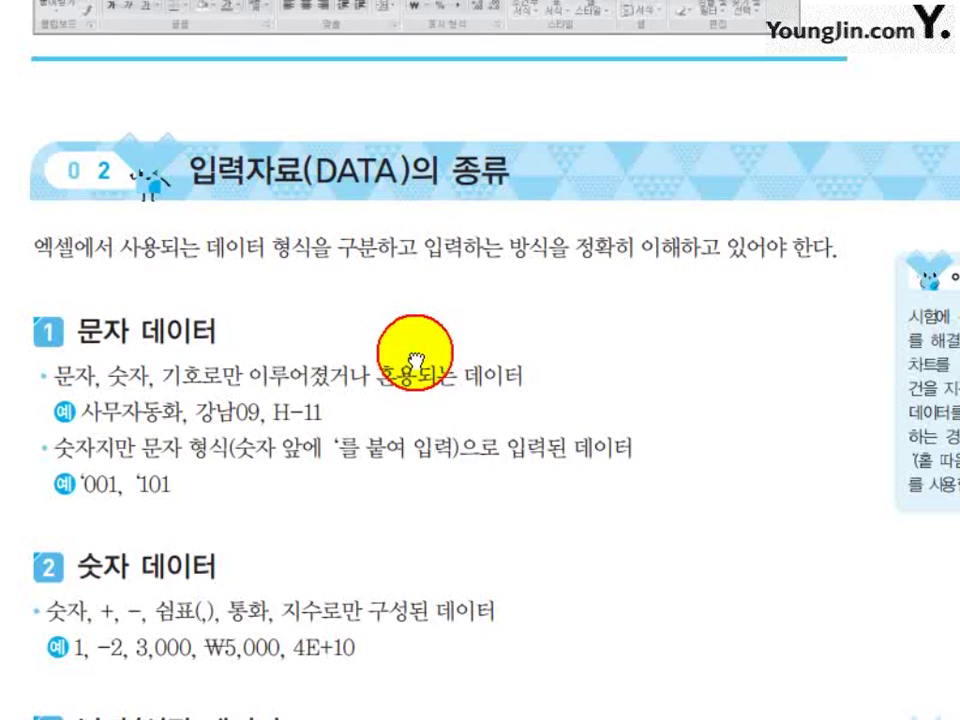
{"action": "scroll", "coordinate": [415, 358], "scroll_direction": "down", "scroll_amount": 3}
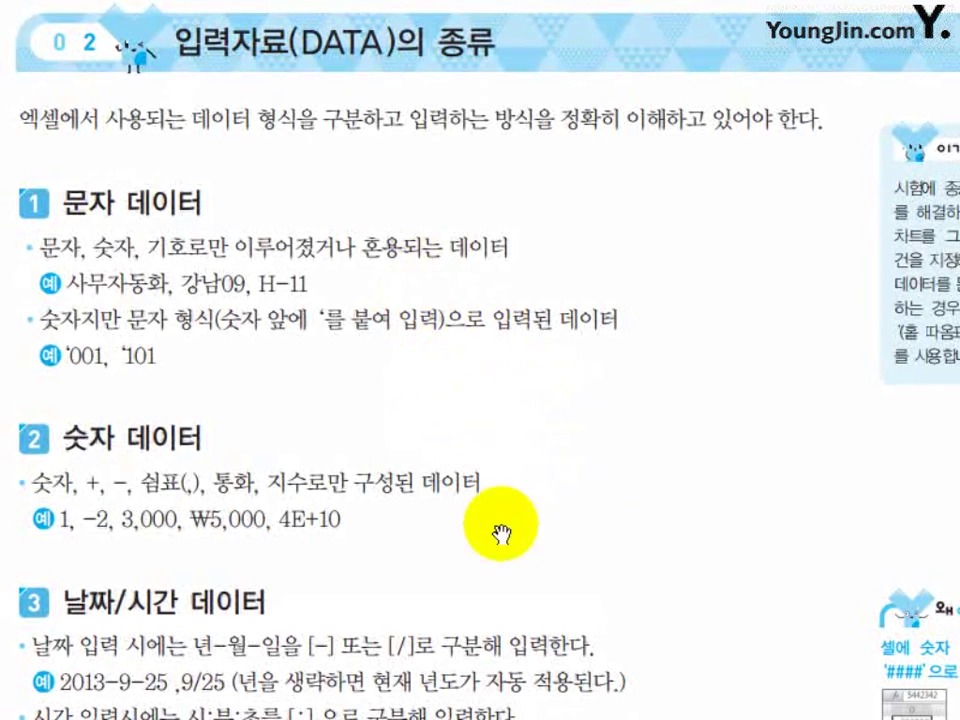
Highlight the '001, 3,000 and ₩5,000 examples and the 데이터 heading on the data-types page
{"action": "left_click_drag", "start_coordinate": [497, 523], "coordinate": [510, 328]}
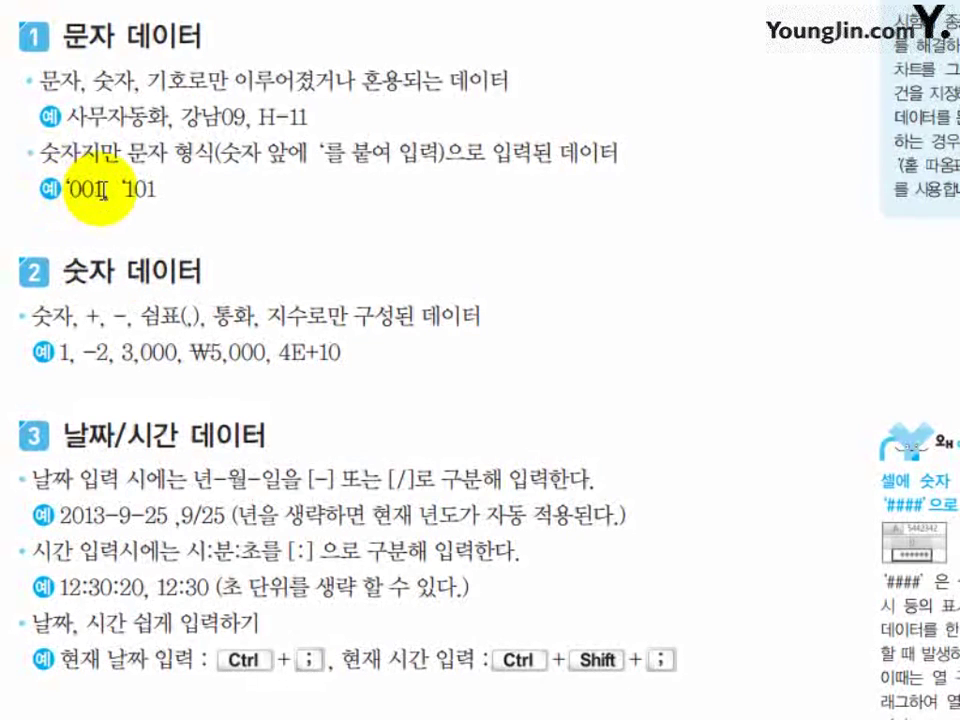
{"action": "left_click_drag", "start_coordinate": [100, 188], "coordinate": [48, 184]}
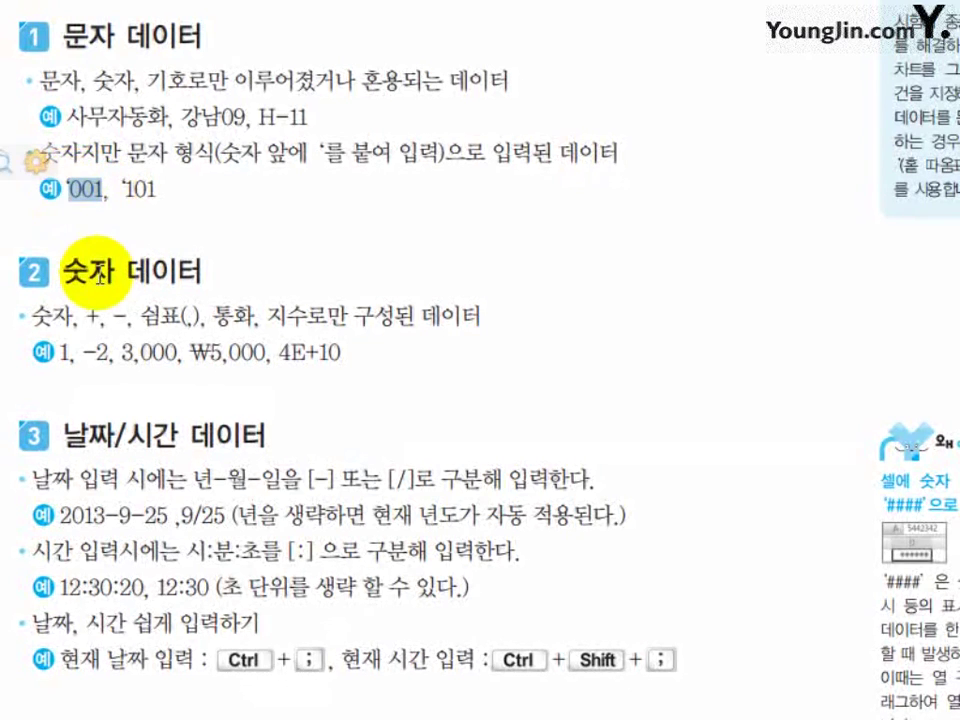
{"action": "left_click", "coordinate": [123, 183]}
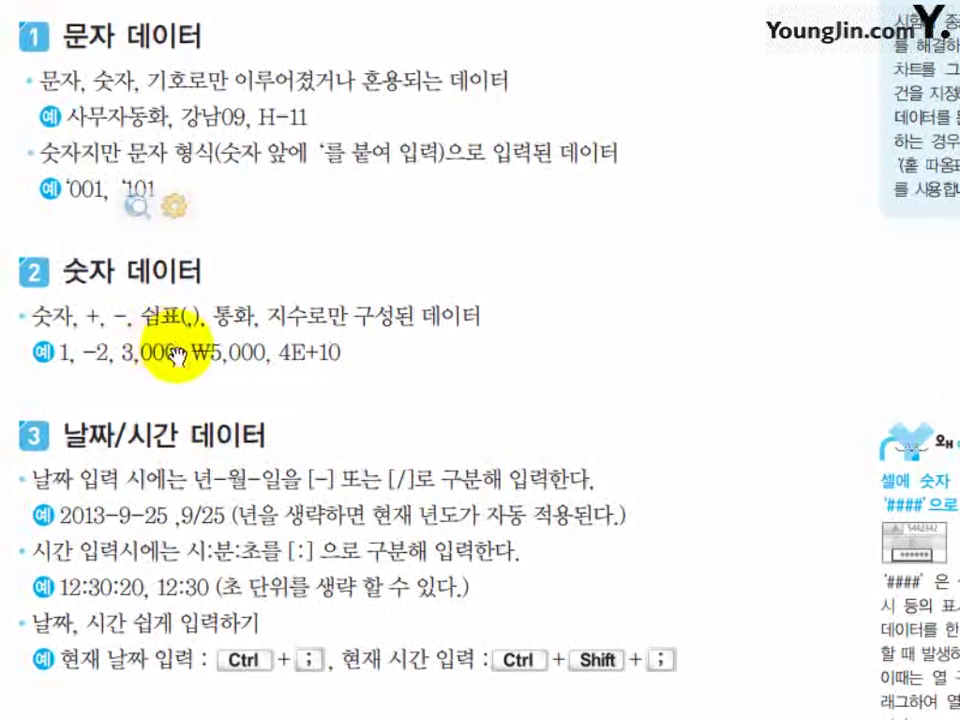
{"action": "left_click", "coordinate": [143, 353]}
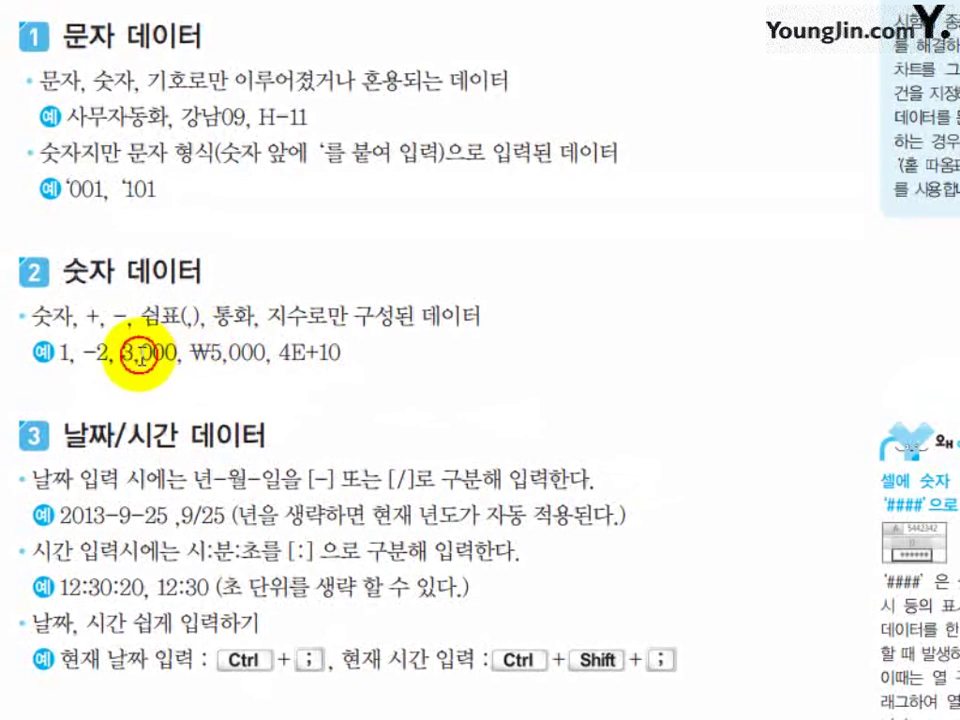
{"action": "left_click", "coordinate": [135, 363]}
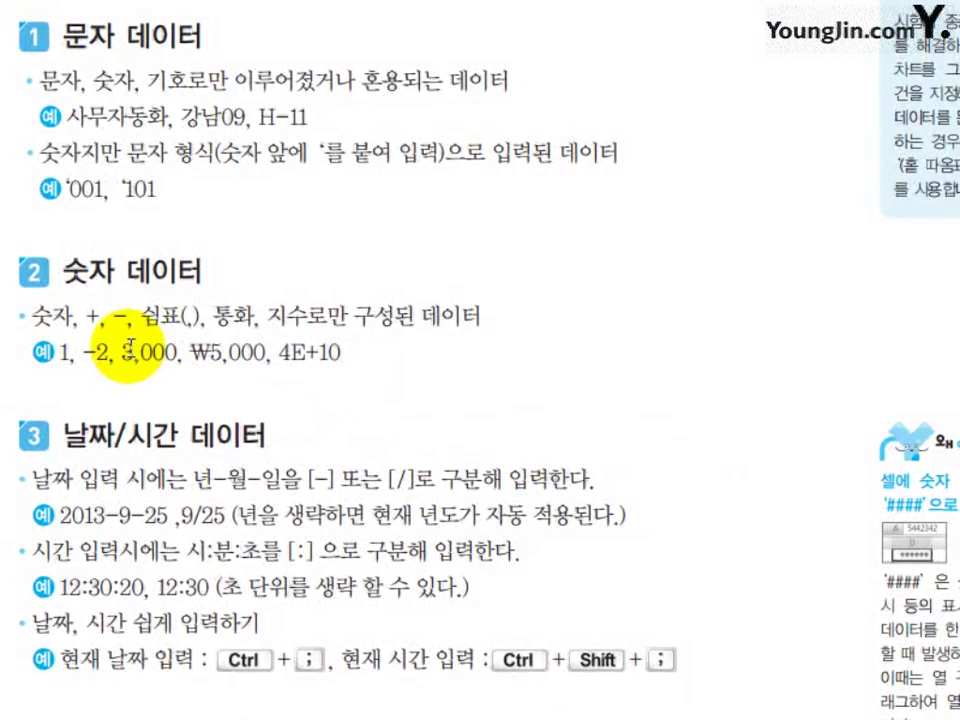
{"action": "left_click", "coordinate": [197, 343]}
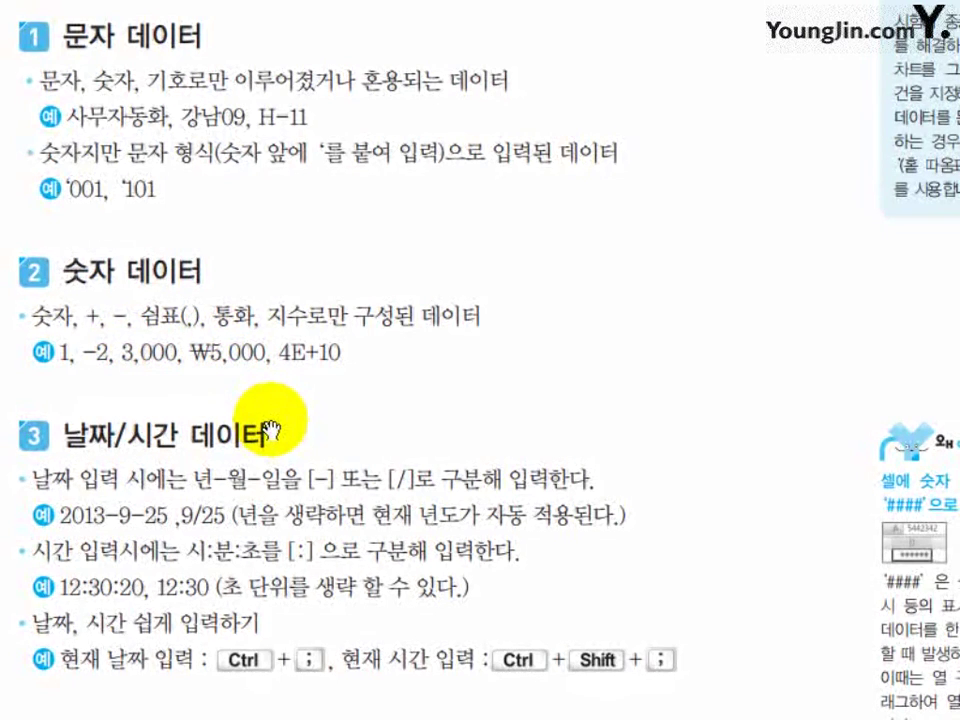
{"action": "double_click", "coordinate": [220, 440]}
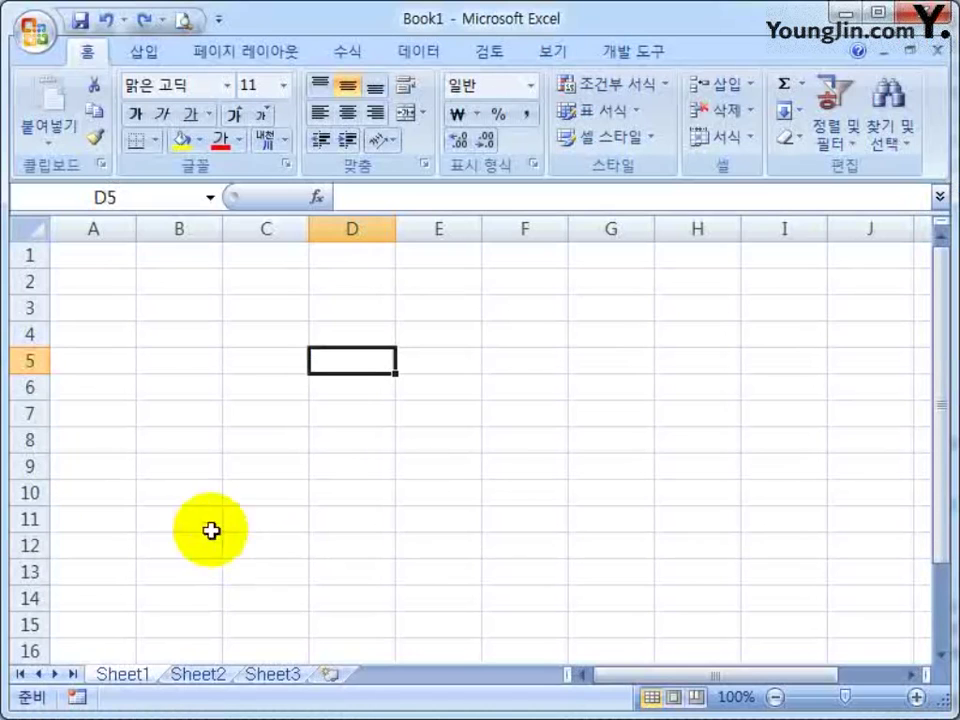
Enter the number 1 in B2 and '1 as text in B3
{"action": "left_click", "coordinate": [174, 392]}
{"action": "left_click", "coordinate": [140, 302]}
{"action": "key", "text": "Up"}
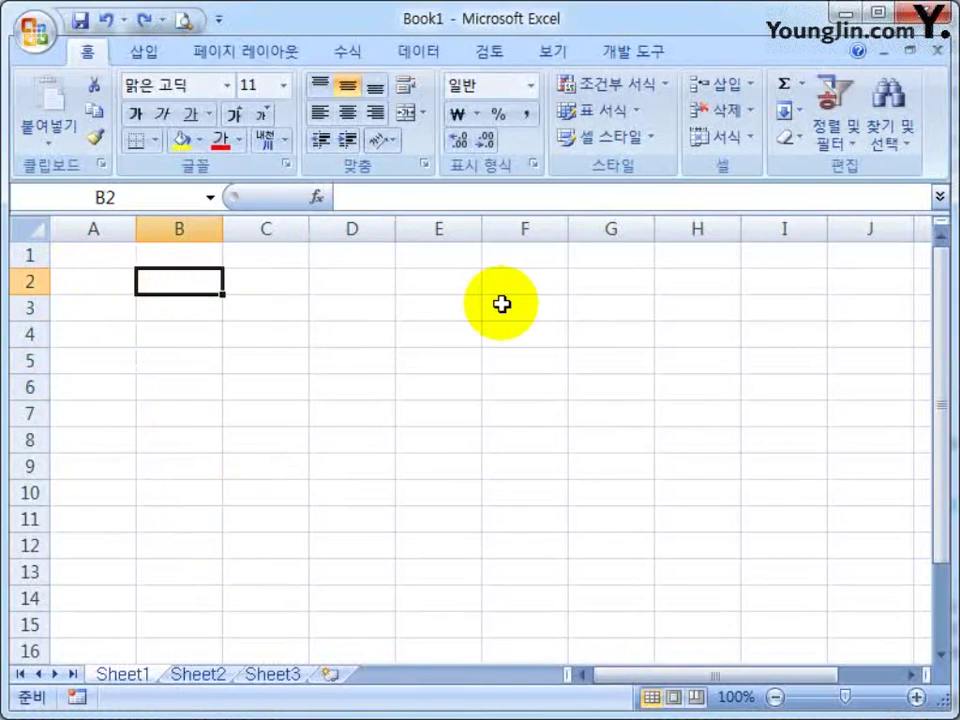
{"action": "type", "text": "1"}
{"action": "key", "text": "Return"}
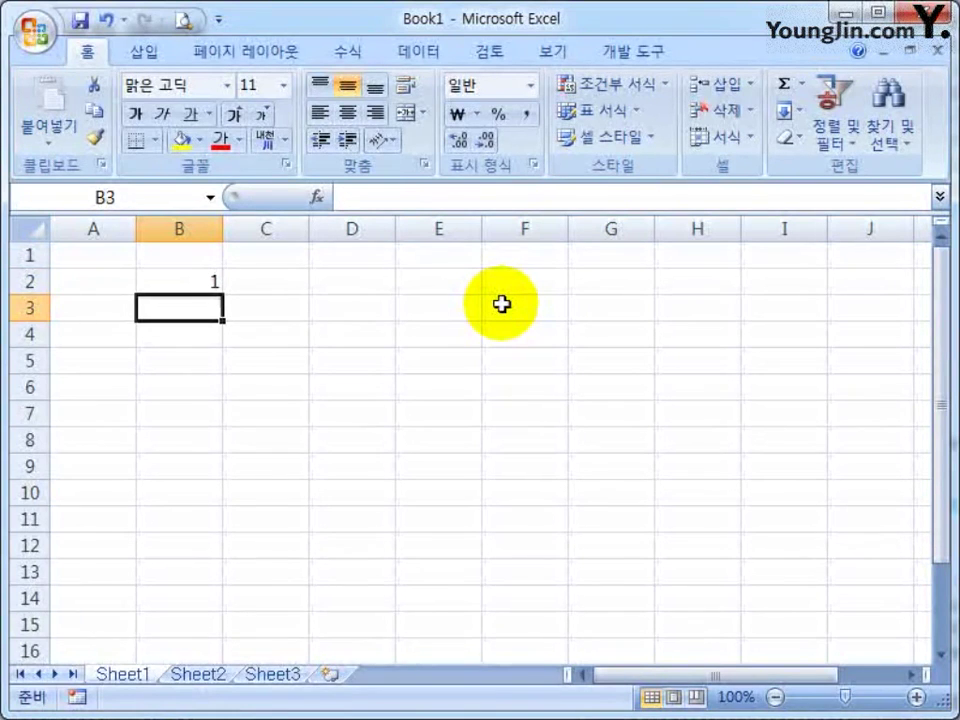
{"action": "type", "text": "'1"}
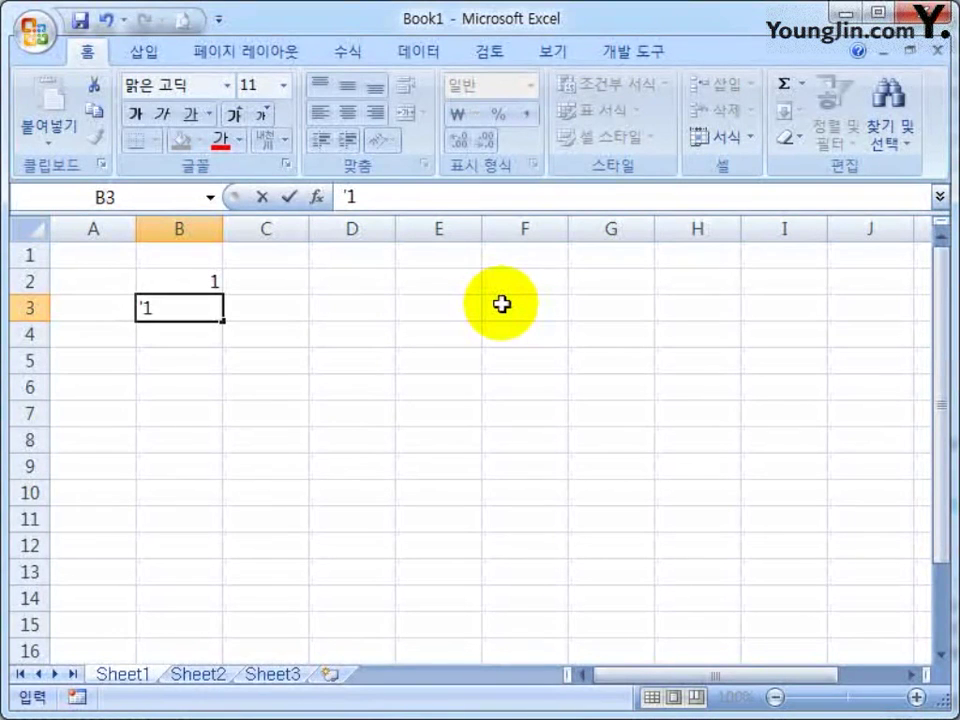
{"action": "key", "text": "Return"}
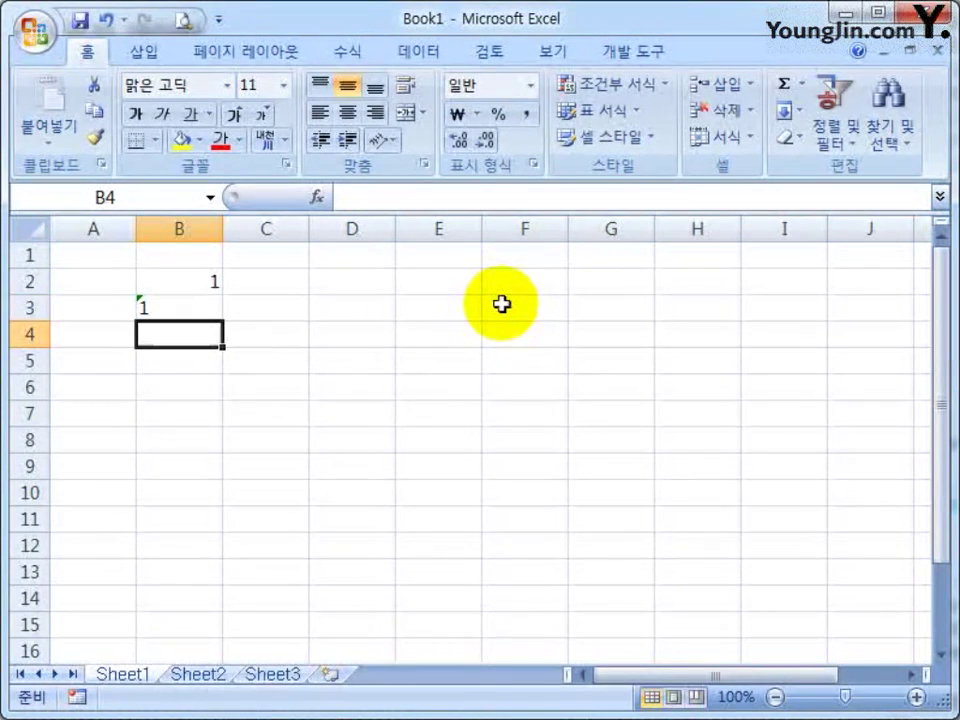
Select B2 and B3 in turn to compare numeric and text 1, ending on B5
{"action": "key", "text": "Up"}
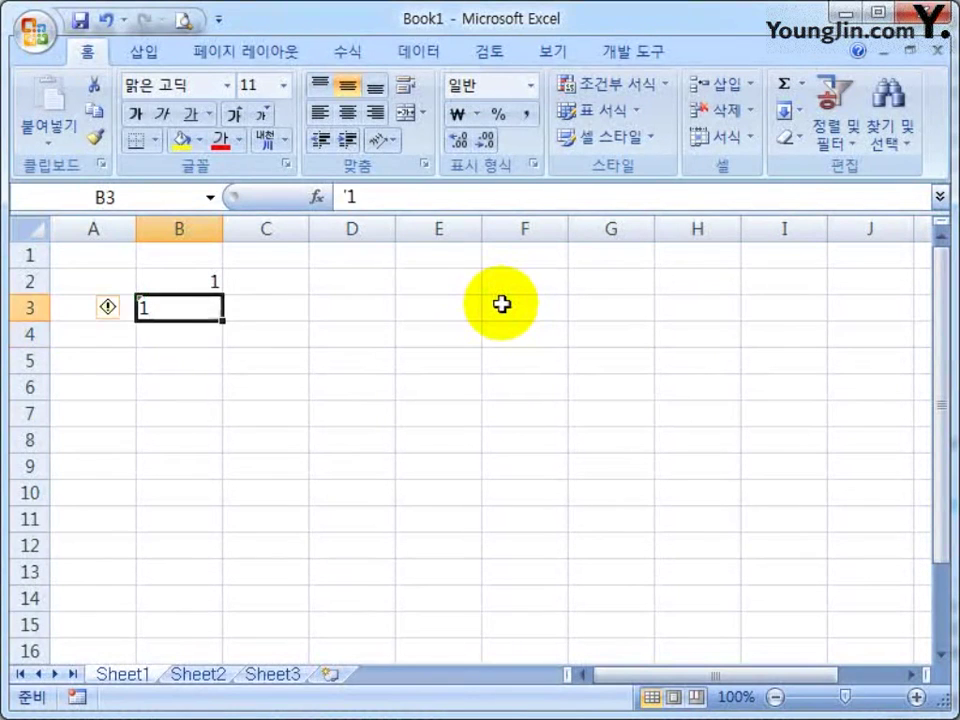
{"action": "key", "text": "Up"}
{"action": "key", "text": "Down"}
{"action": "key", "text": "Down"}
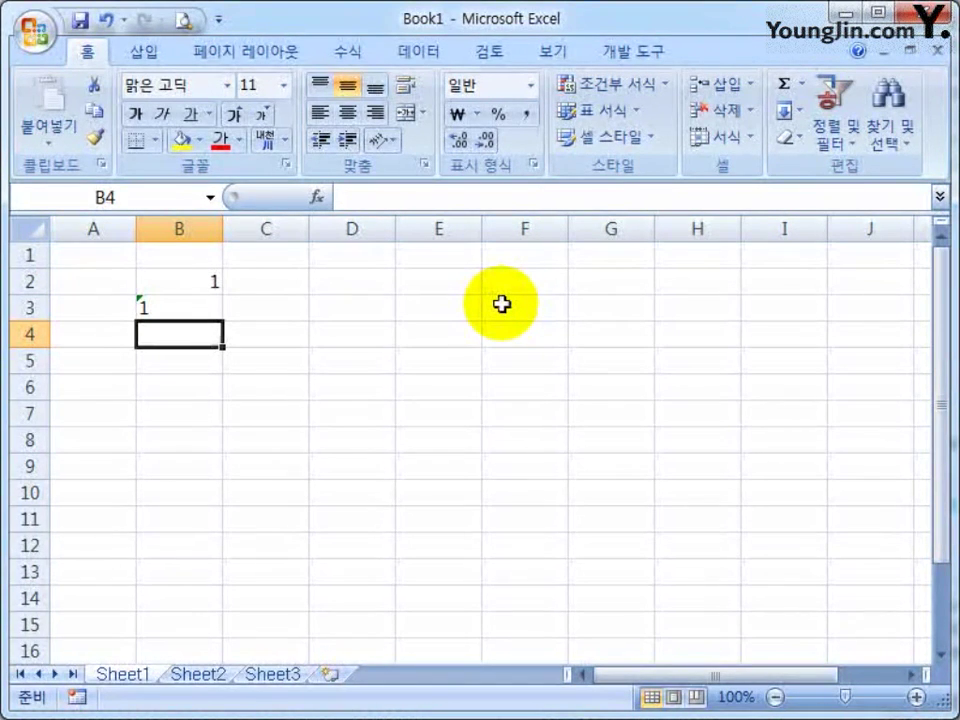
{"action": "left_click", "coordinate": [200, 283]}
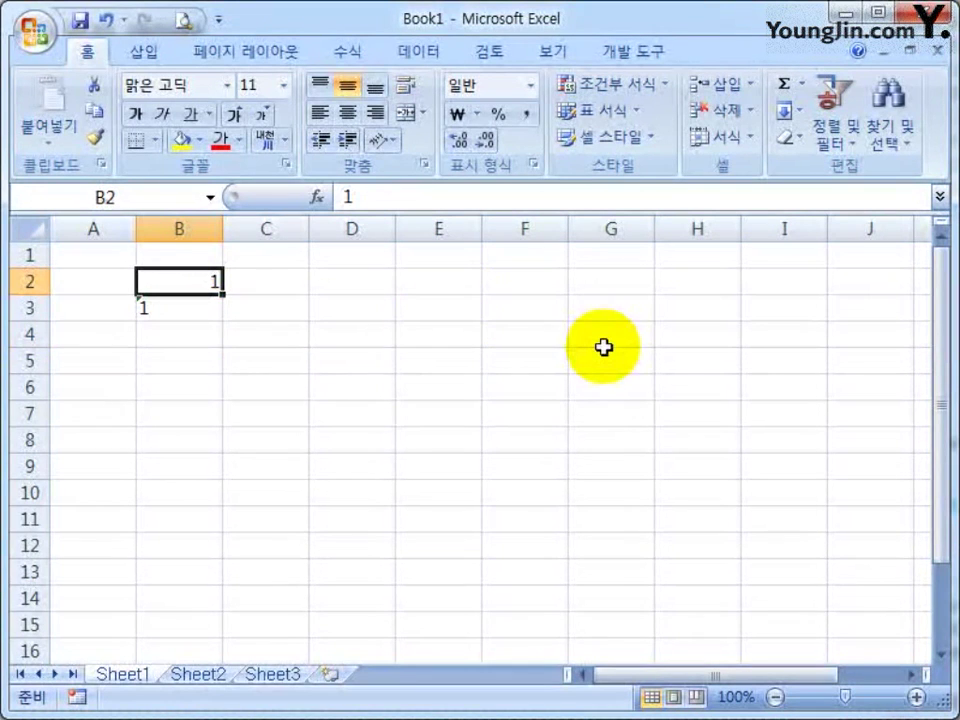
{"action": "left_click", "coordinate": [155, 310]}
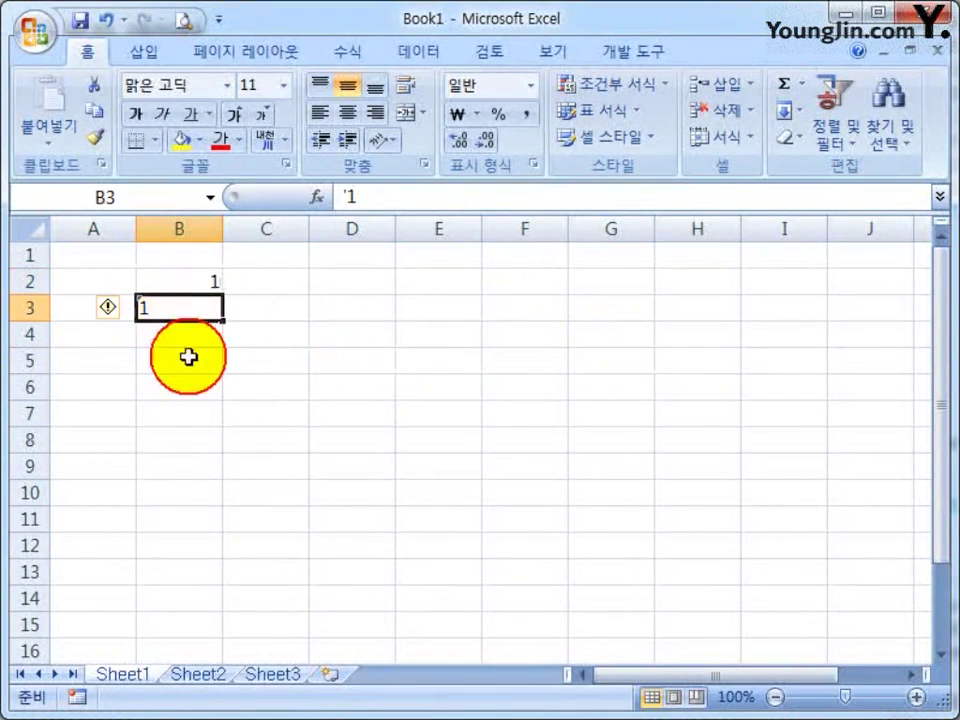
{"action": "left_click", "coordinate": [185, 370]}
{"action": "left_click", "coordinate": [199, 278]}
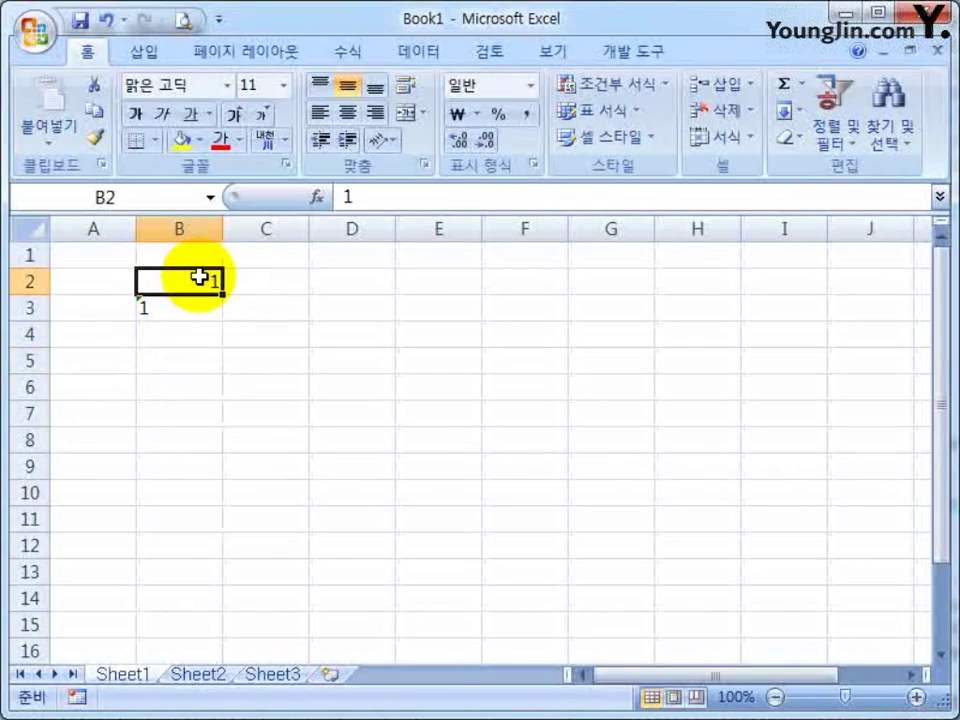
{"action": "left_click", "coordinate": [193, 312]}
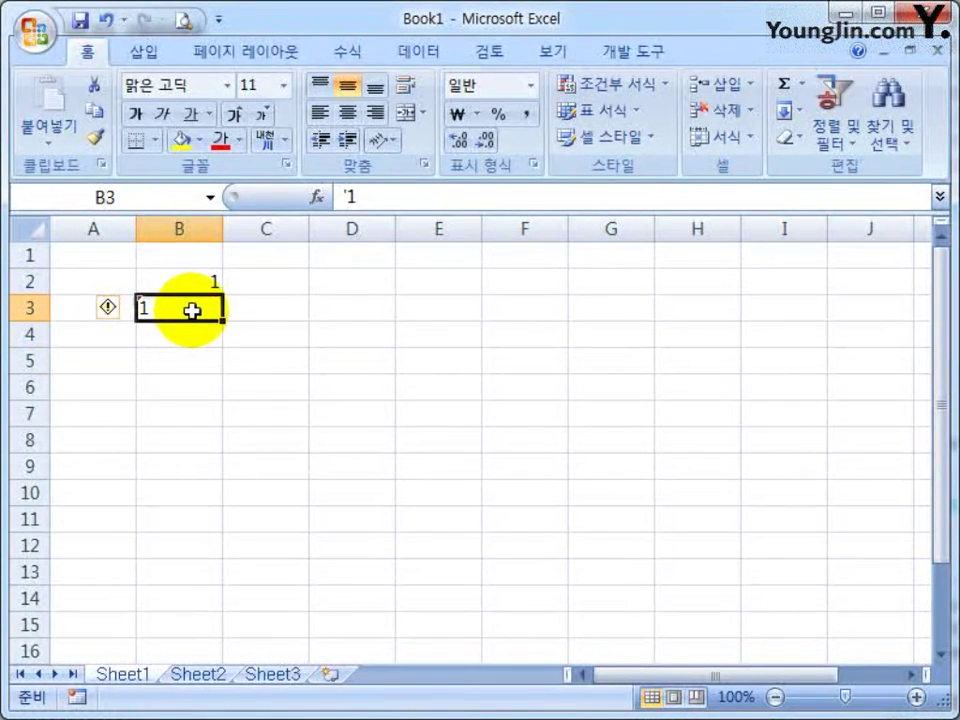
{"action": "left_click", "coordinate": [181, 361]}
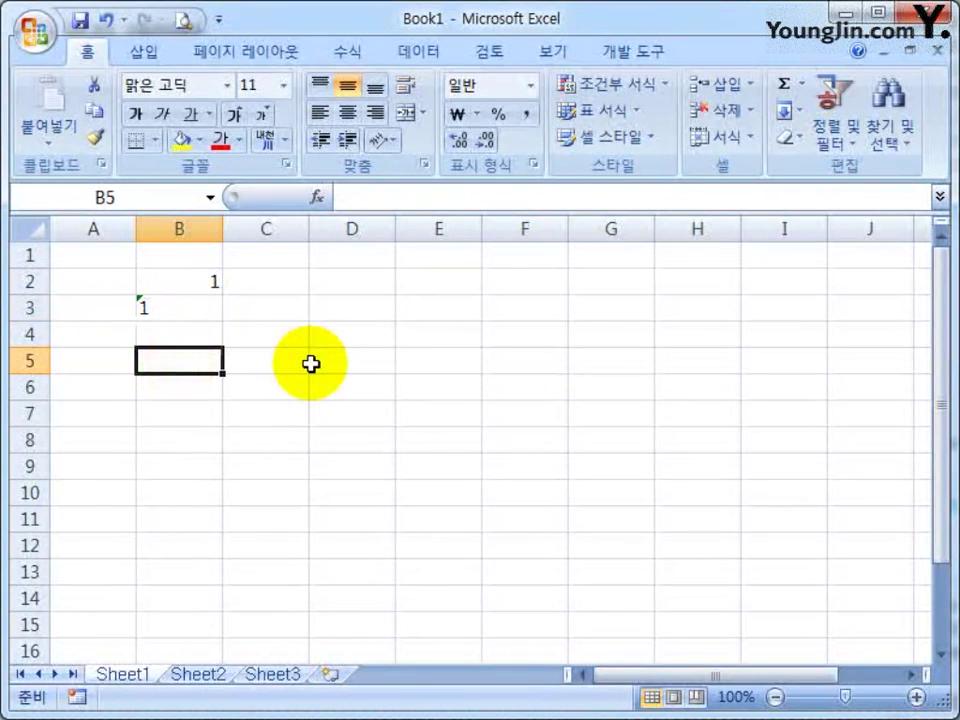
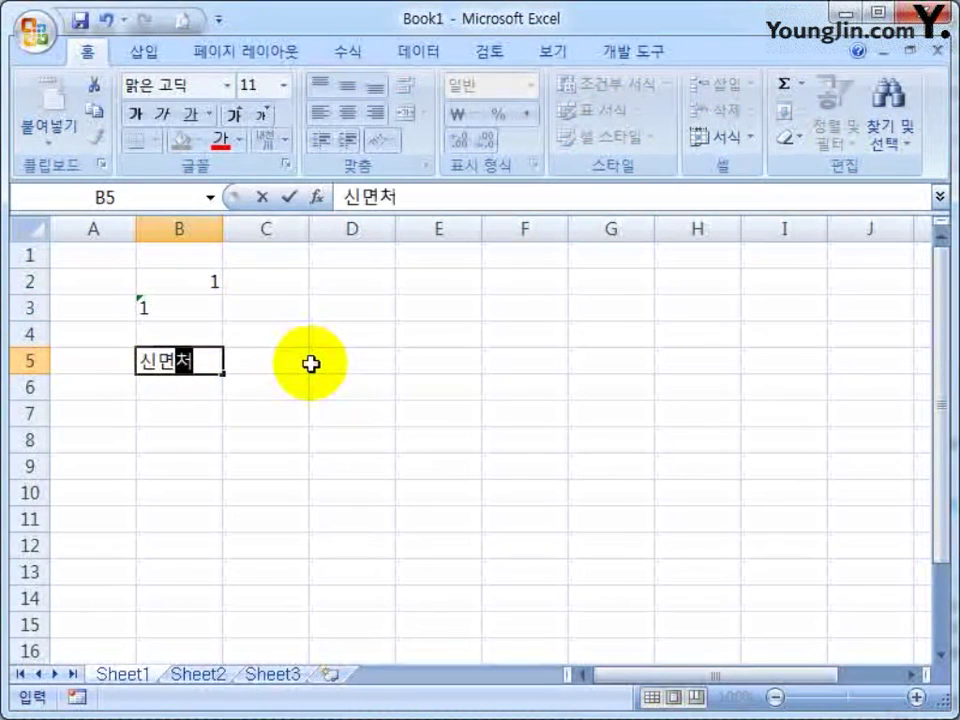
{"action": "key", "text": "Return"}
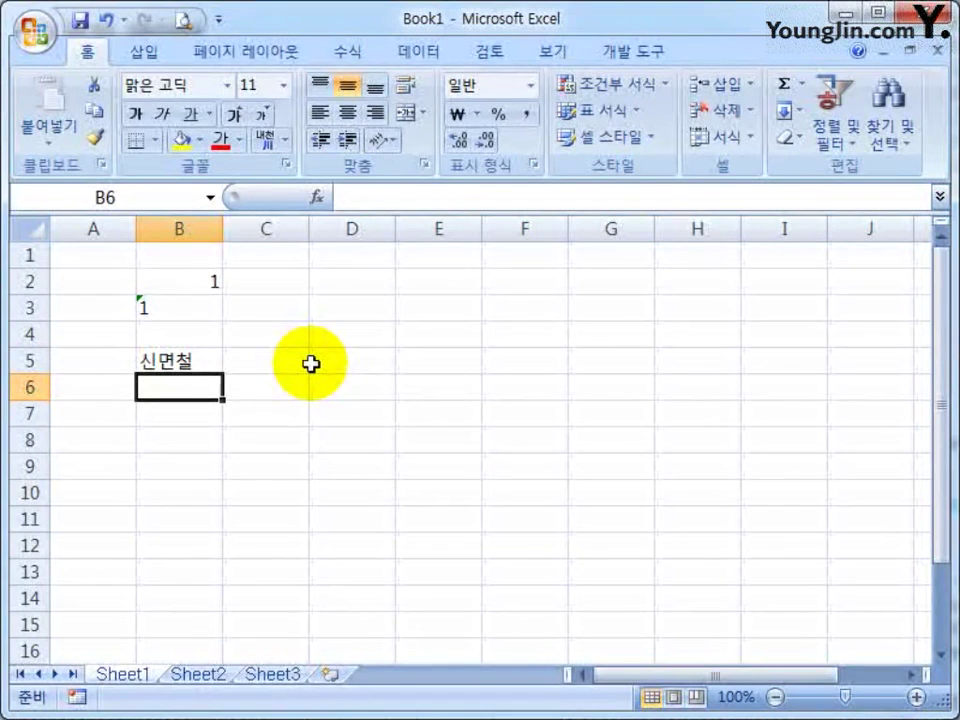
{"action": "type", "text": "1-"}
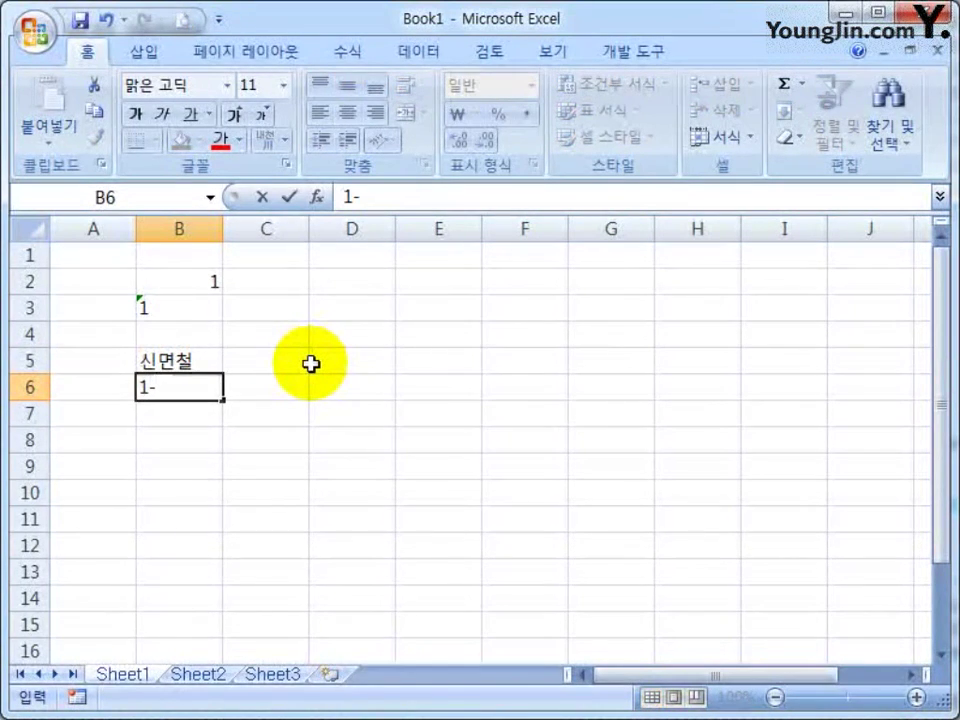
{"action": "key", "text": "Return"}
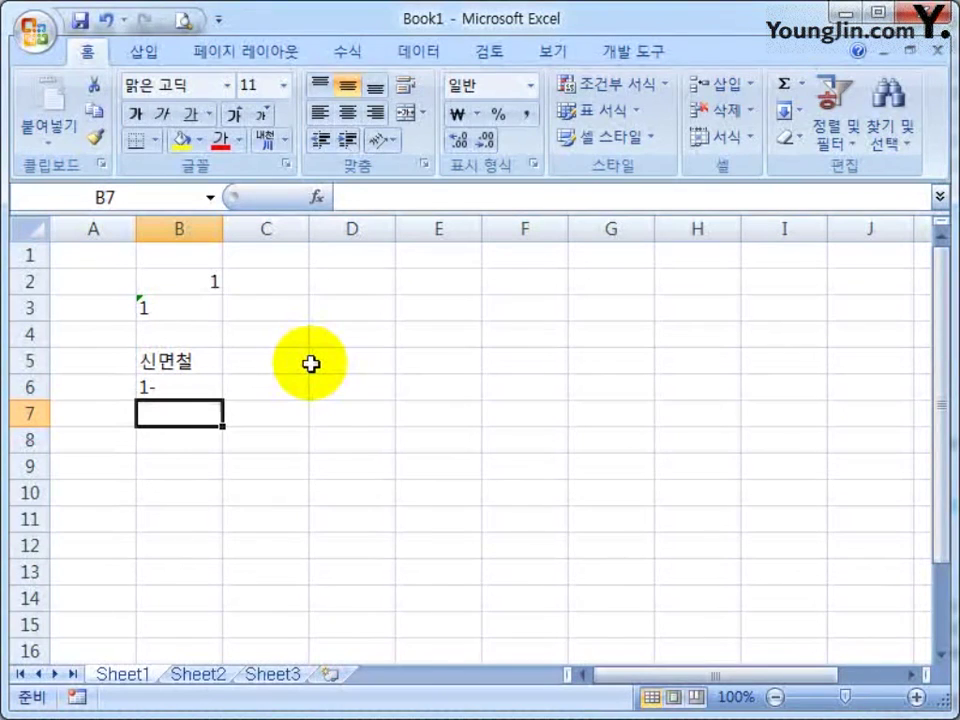
{"action": "type", "text": "45 23"}
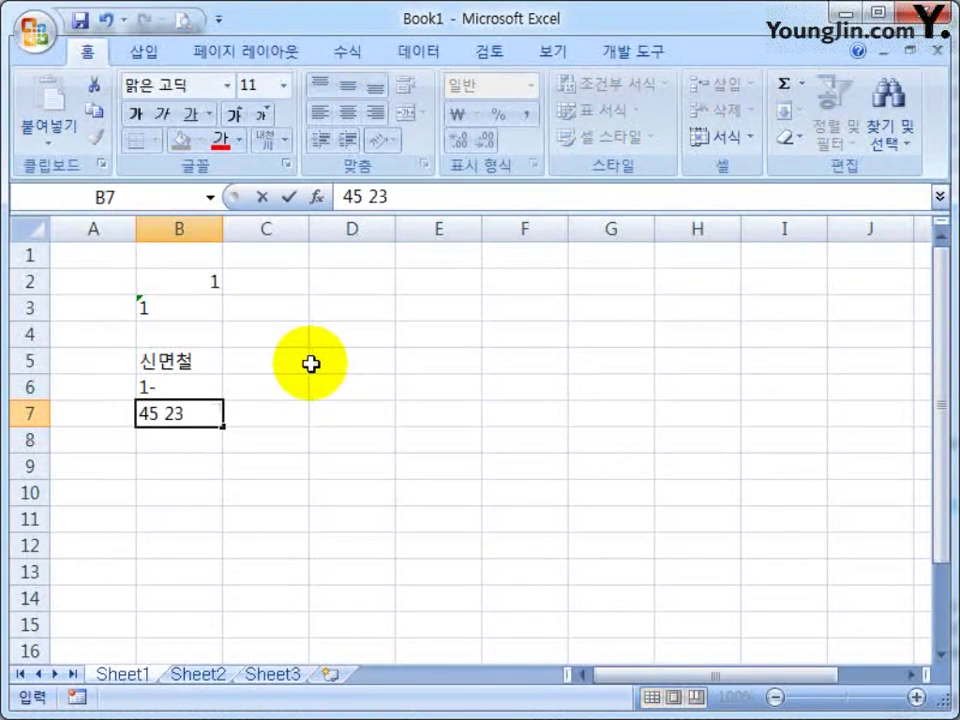
{"action": "key", "text": "Return"}
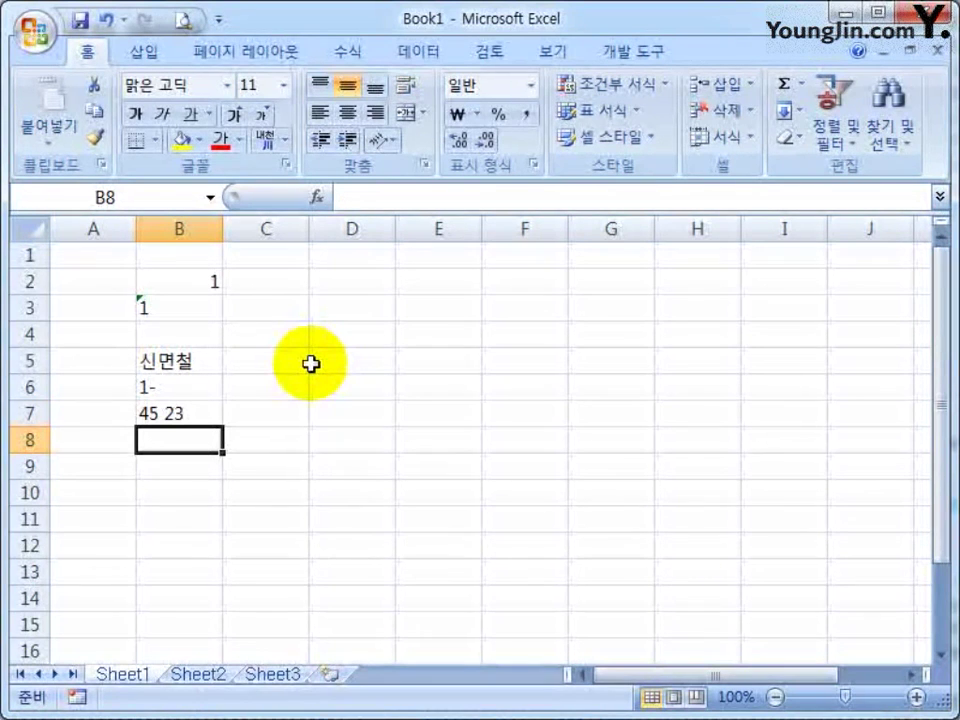
{"action": "type", "text": "222"}
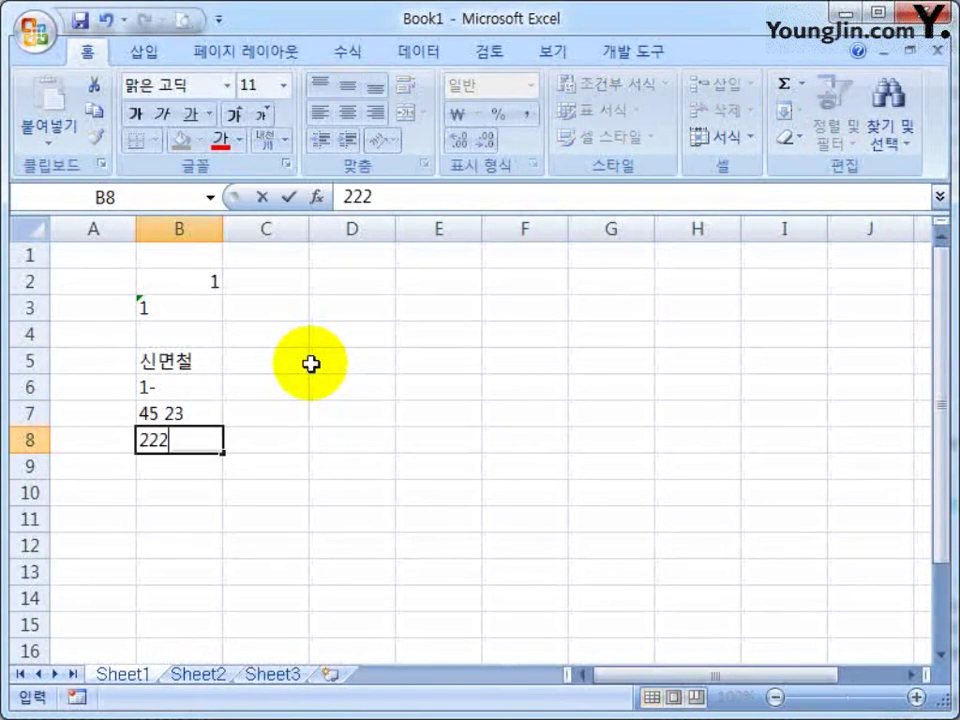
{"action": "key", "text": "Return"}
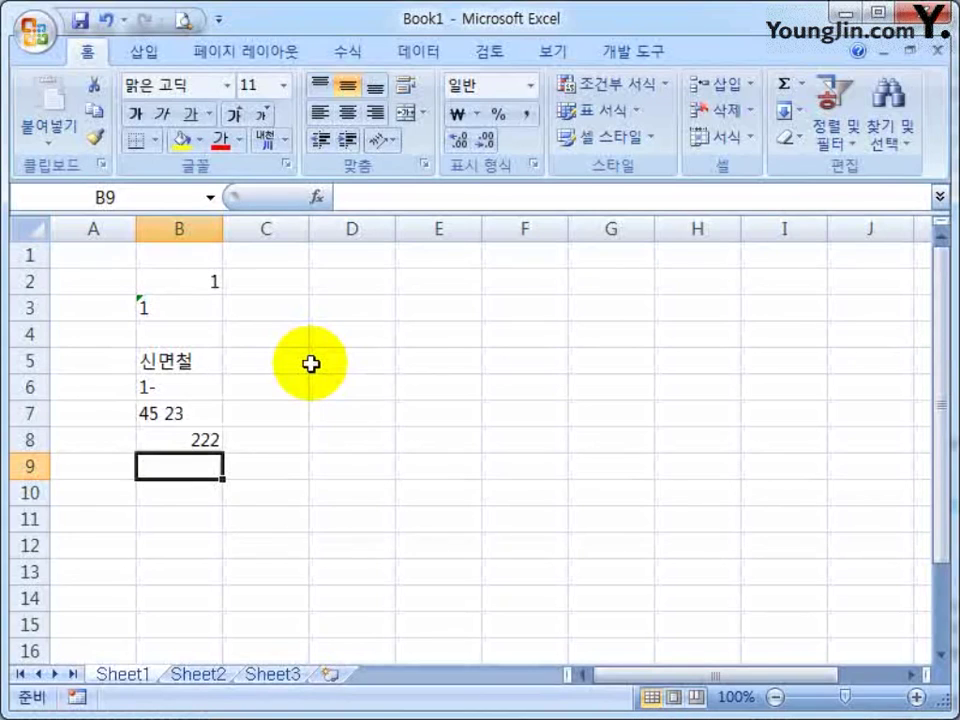
{"action": "key", "text": "Up"}
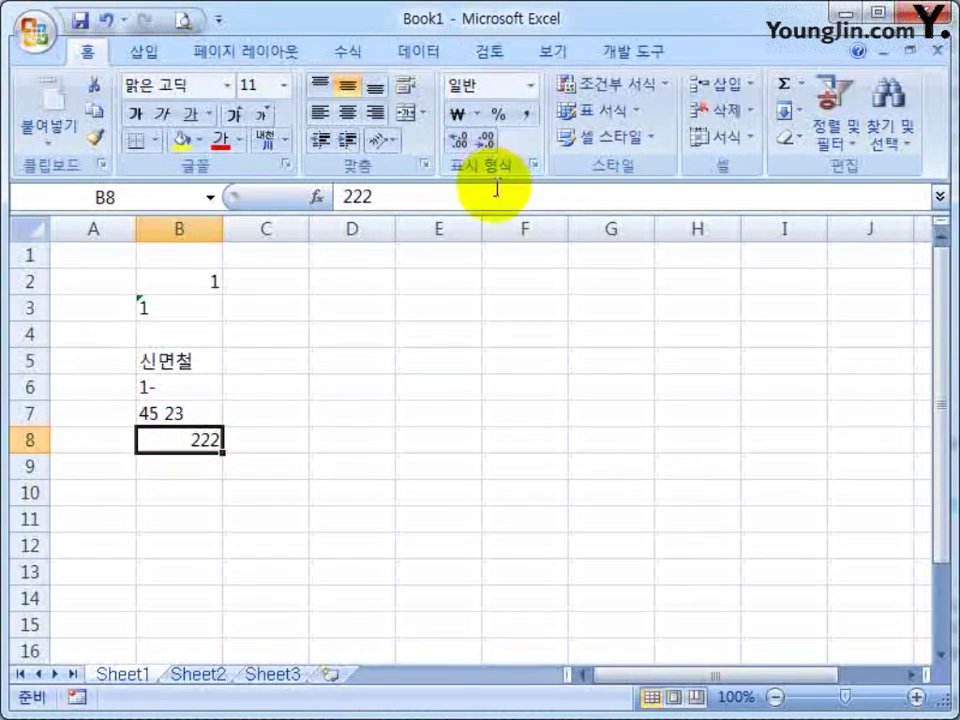
{"action": "left_click", "coordinate": [463, 114]}
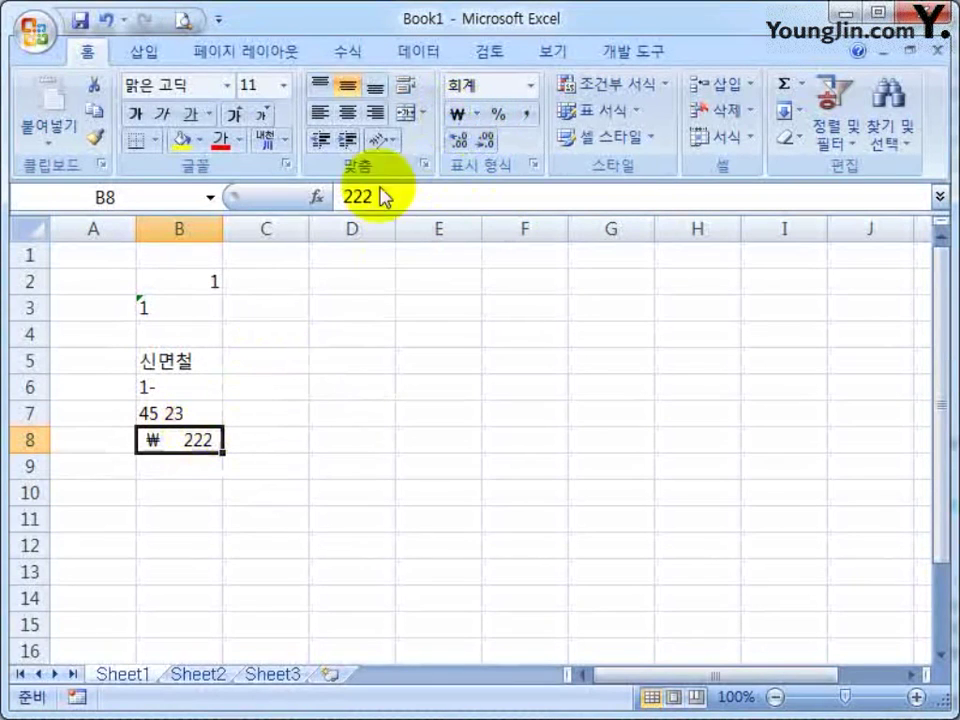
{"action": "left_click", "coordinate": [496, 116]}
{"action": "left_click", "coordinate": [524, 114]}
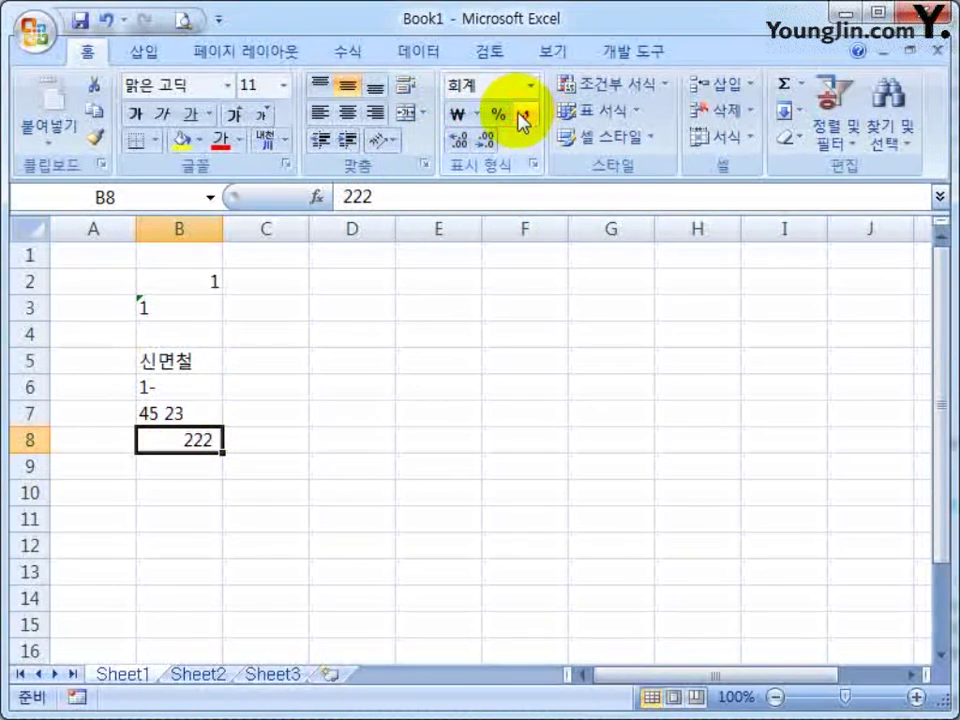
{"action": "left_click", "coordinate": [176, 308]}
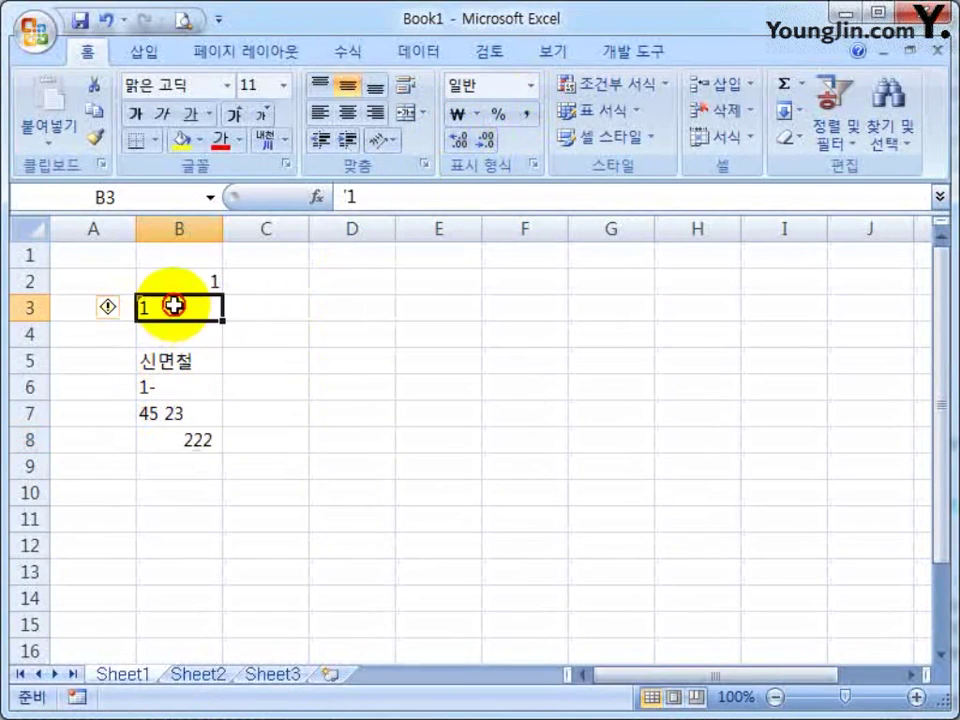
{"action": "left_click", "coordinate": [458, 114]}
{"action": "left_click", "coordinate": [496, 116]}
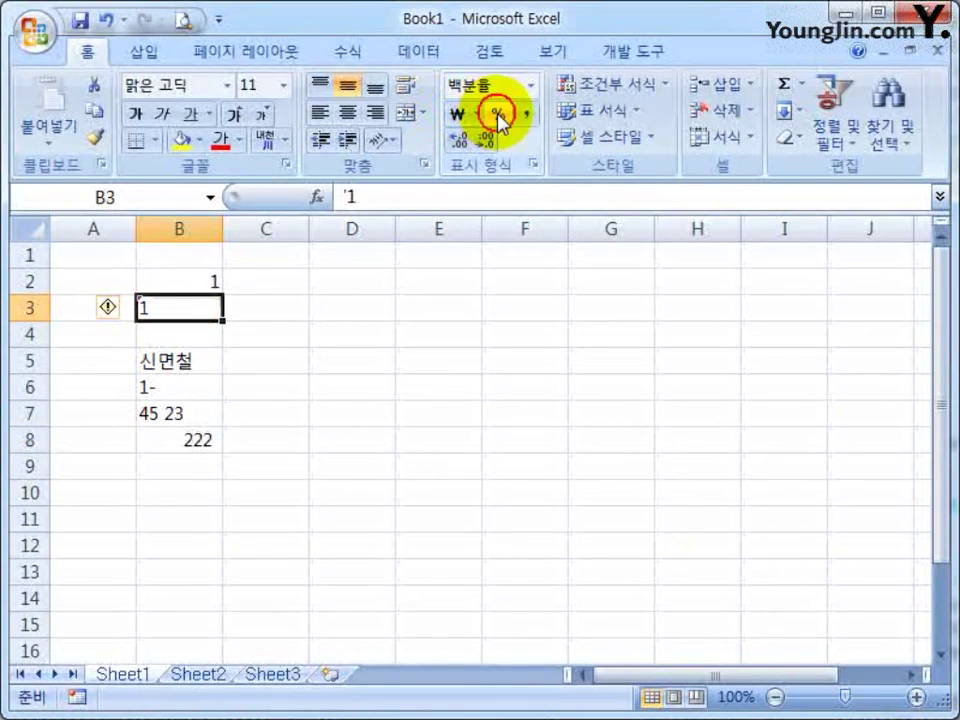
{"action": "left_click", "coordinate": [524, 114]}
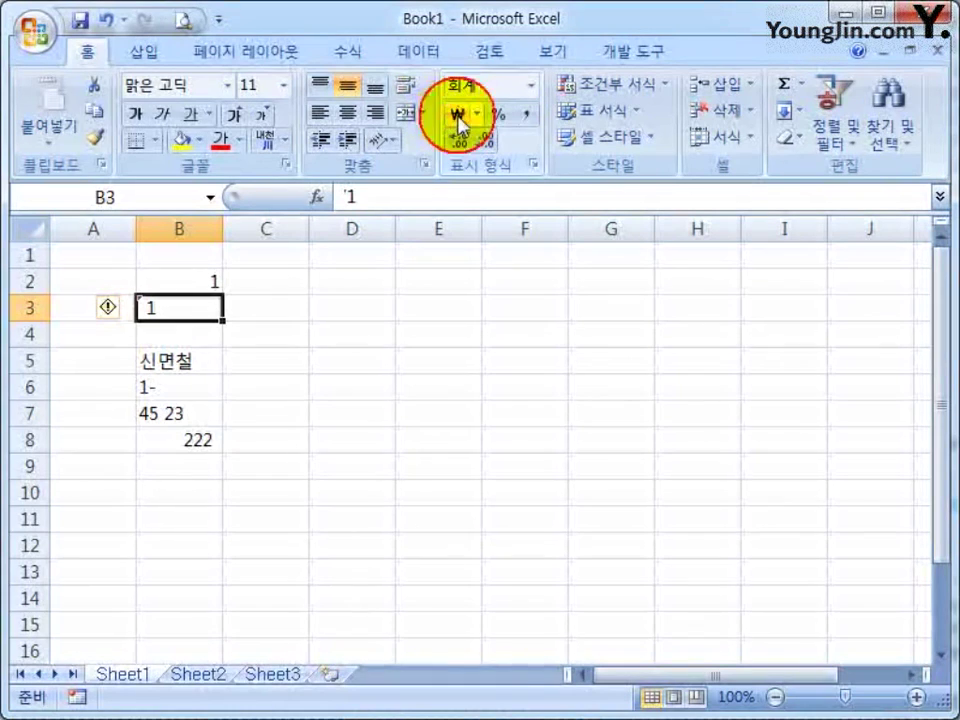
{"action": "left_click", "coordinate": [497, 115]}
{"action": "left_click", "coordinate": [525, 115]}
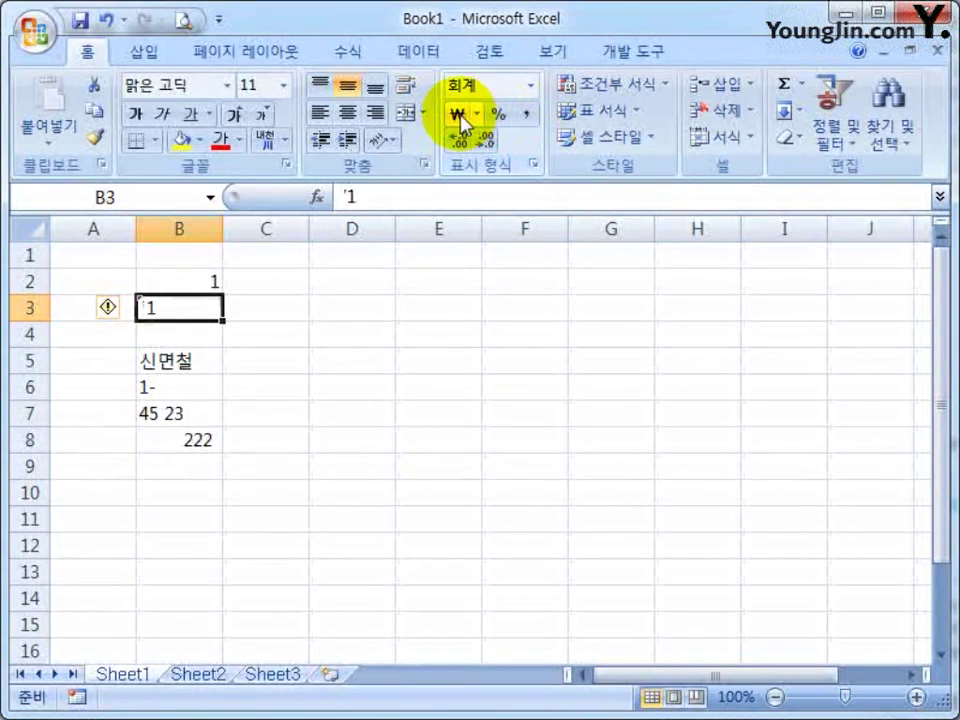
{"action": "left_click", "coordinate": [458, 114]}
{"action": "left_click", "coordinate": [530, 87]}
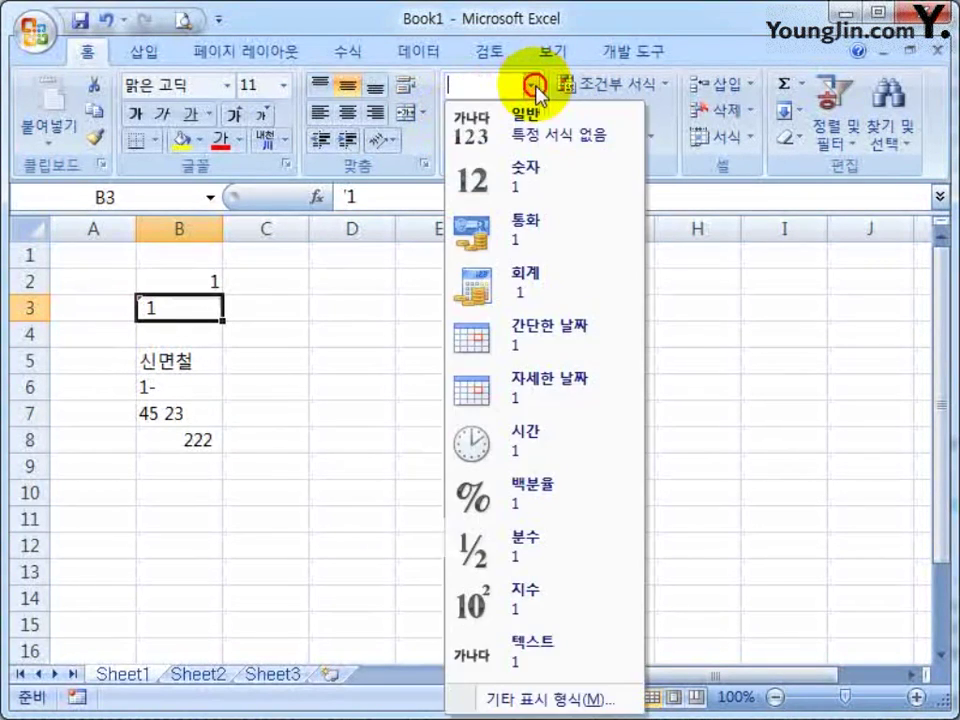
{"action": "left_click", "coordinate": [536, 68]}
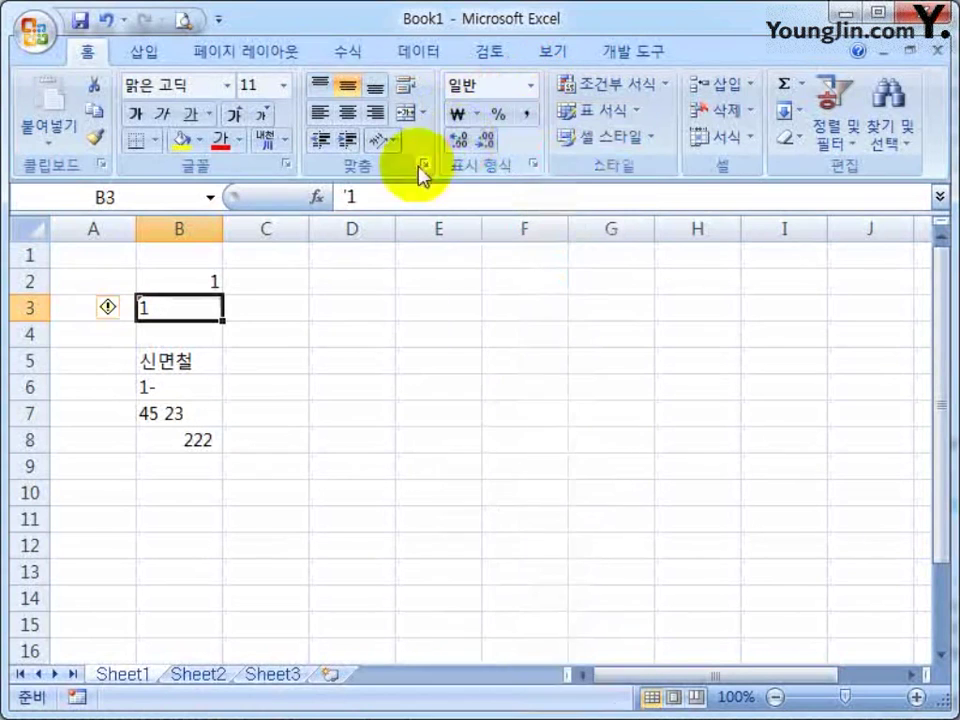
{"action": "left_click", "coordinate": [205, 437]}
{"action": "left_click", "coordinate": [465, 115]}
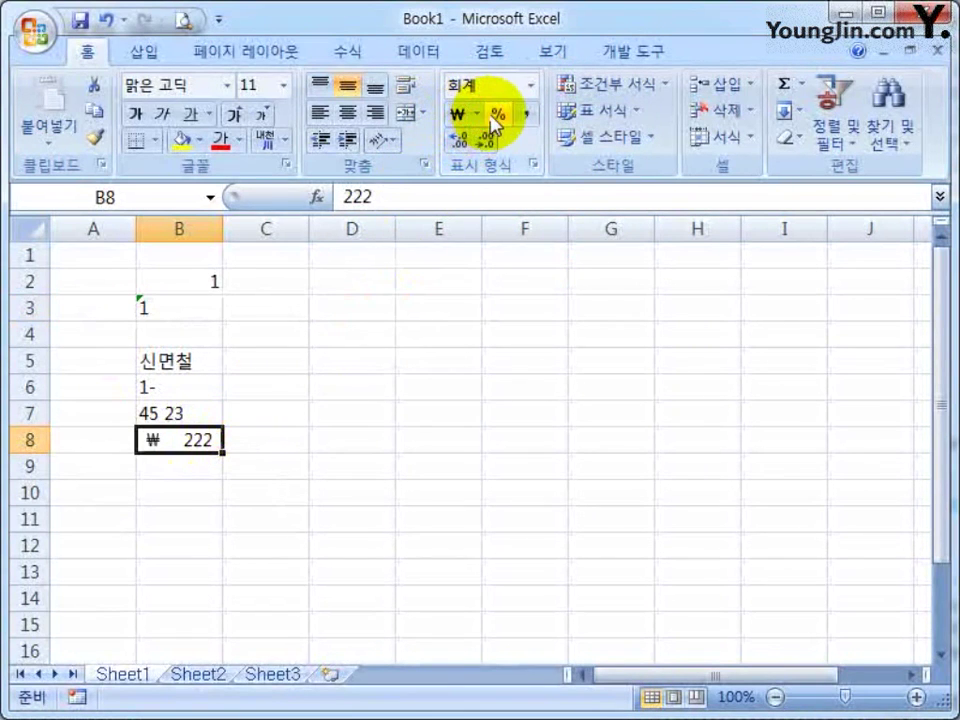
{"action": "left_click", "coordinate": [497, 114]}
{"action": "left_click", "coordinate": [526, 115]}
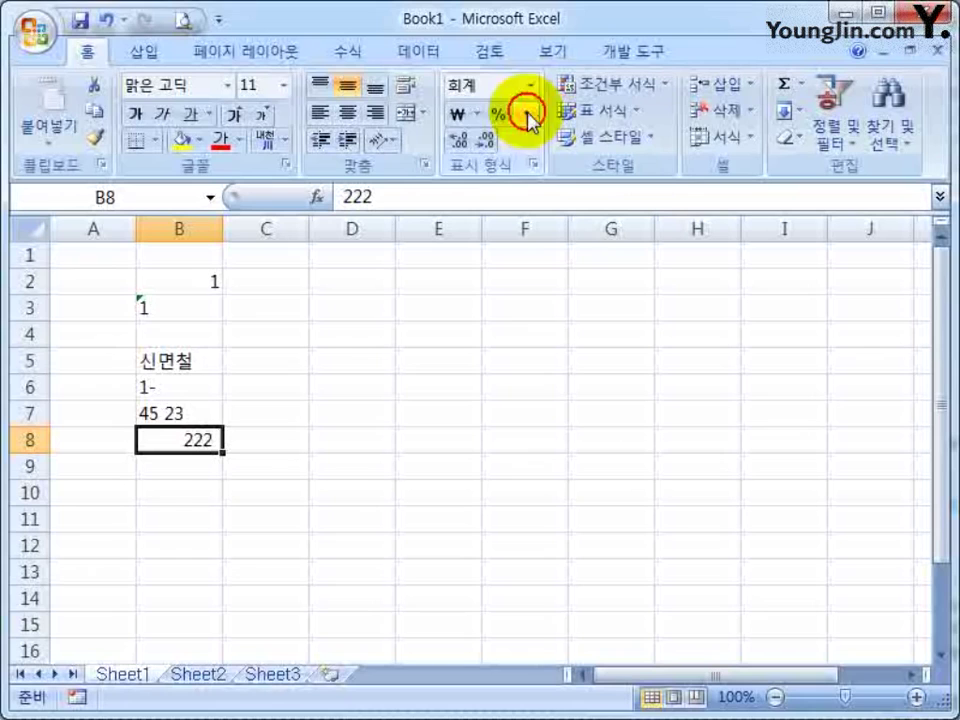
{"action": "left_click", "coordinate": [457, 139]}
{"action": "left_click", "coordinate": [457, 139]}
{"action": "left_click", "coordinate": [458, 115]}
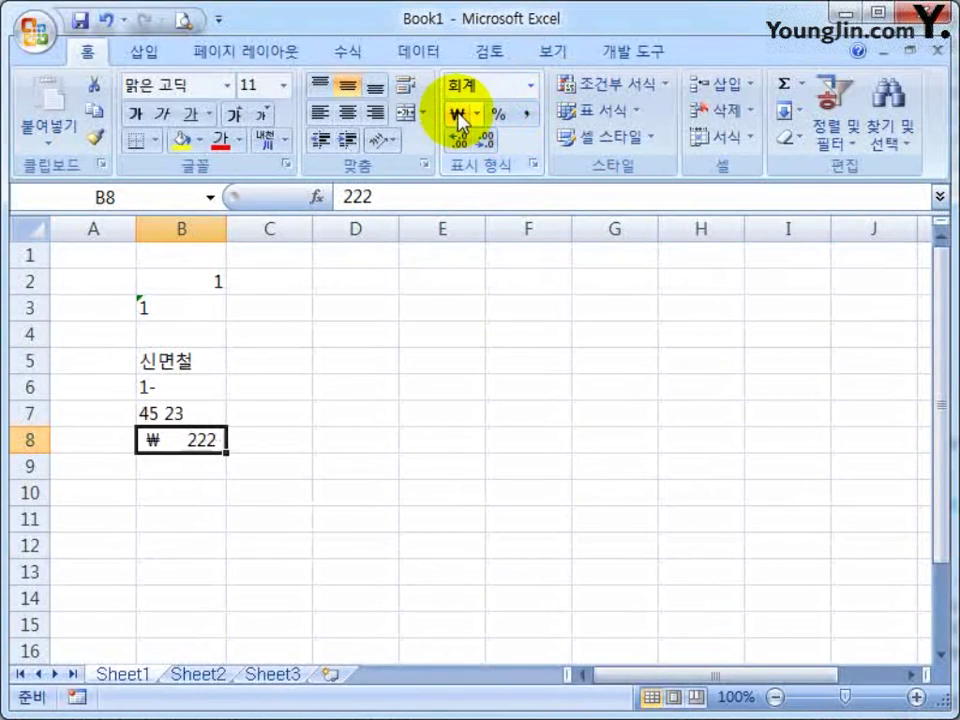
{"action": "left_click", "coordinate": [531, 86]}
{"action": "left_click", "coordinate": [499, 124]}
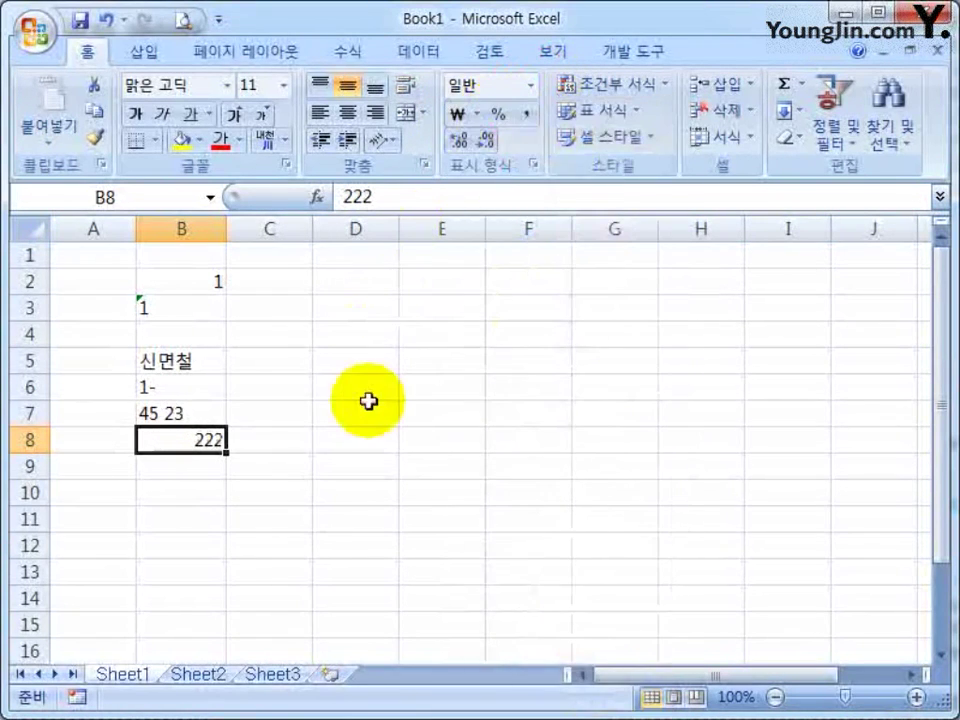
{"action": "left_click", "coordinate": [343, 309]}
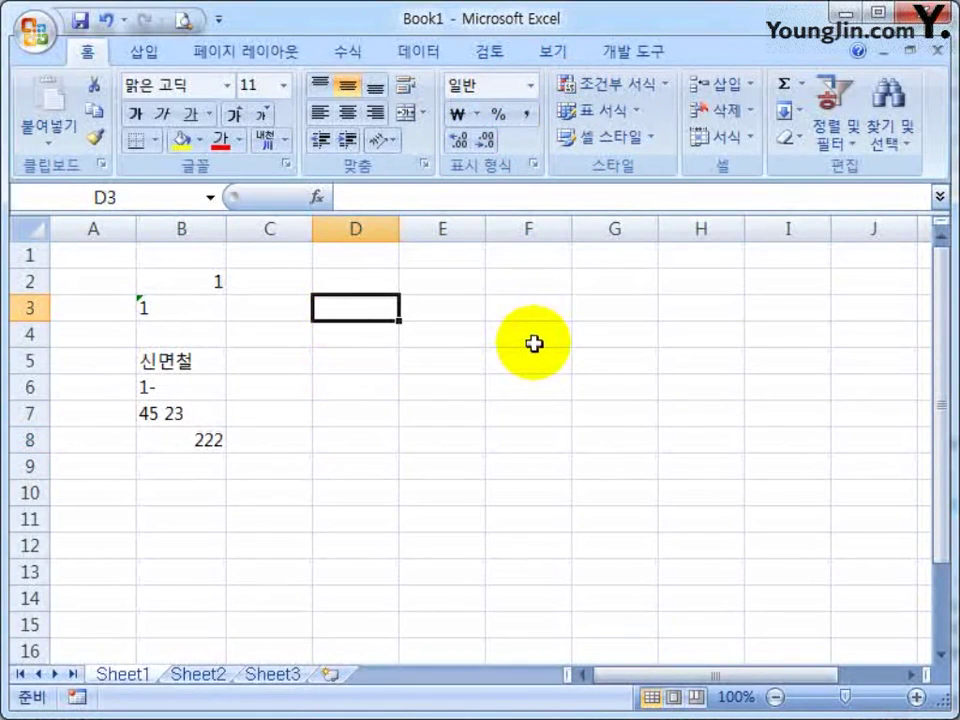
Enter the trial text 3월5일 in D3
{"action": "type", "text": "3dnj"}
{"action": "key", "text": "BackSpace"}
{"action": "key", "text": "BackSpace"}
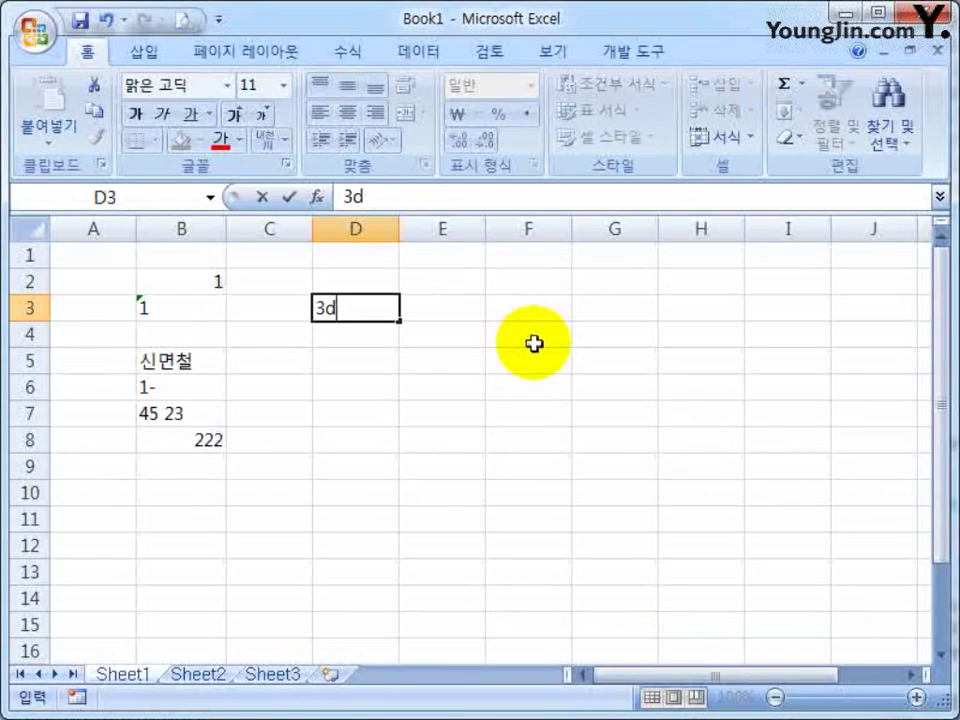
{"action": "key", "text": "BackSpace"}
{"action": "key", "text": "Hangul"}
{"action": "type", "text": "우월5일"}
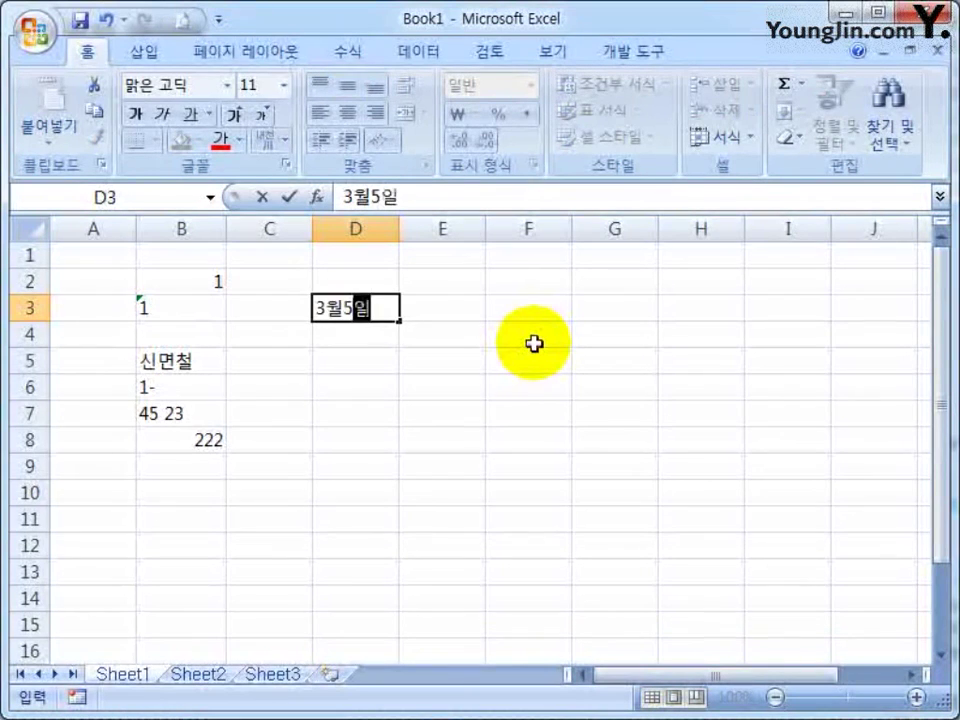
{"action": "key", "text": "Return"}
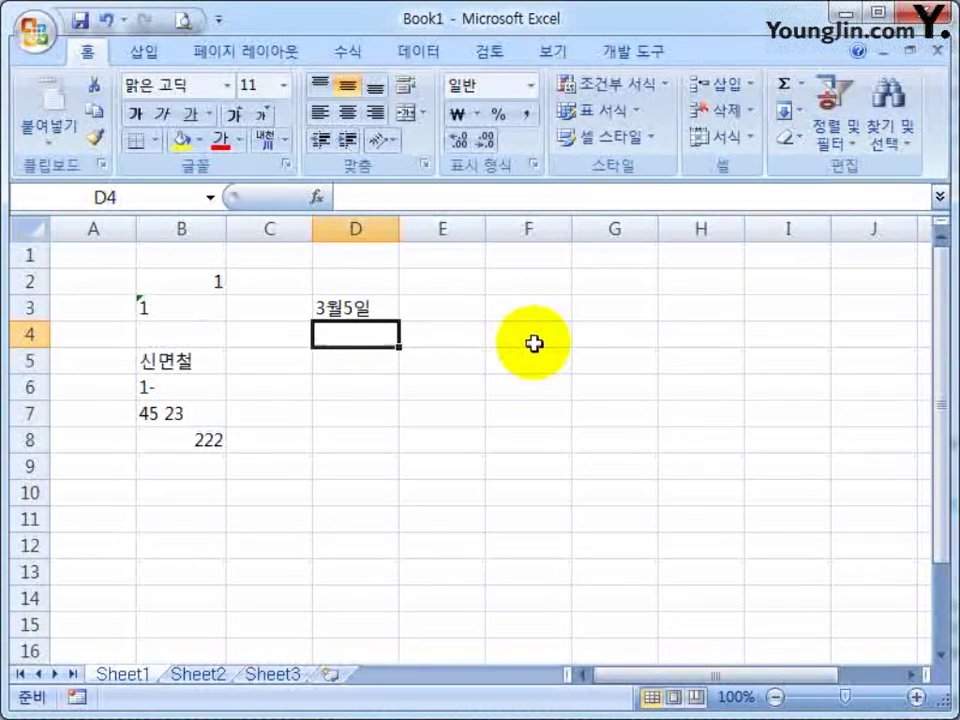
Enter 3-5 in D4 and 3-6 in D5 so they become dates 03월 05일 and 03월 06일
{"action": "type", "text": "3-5"}
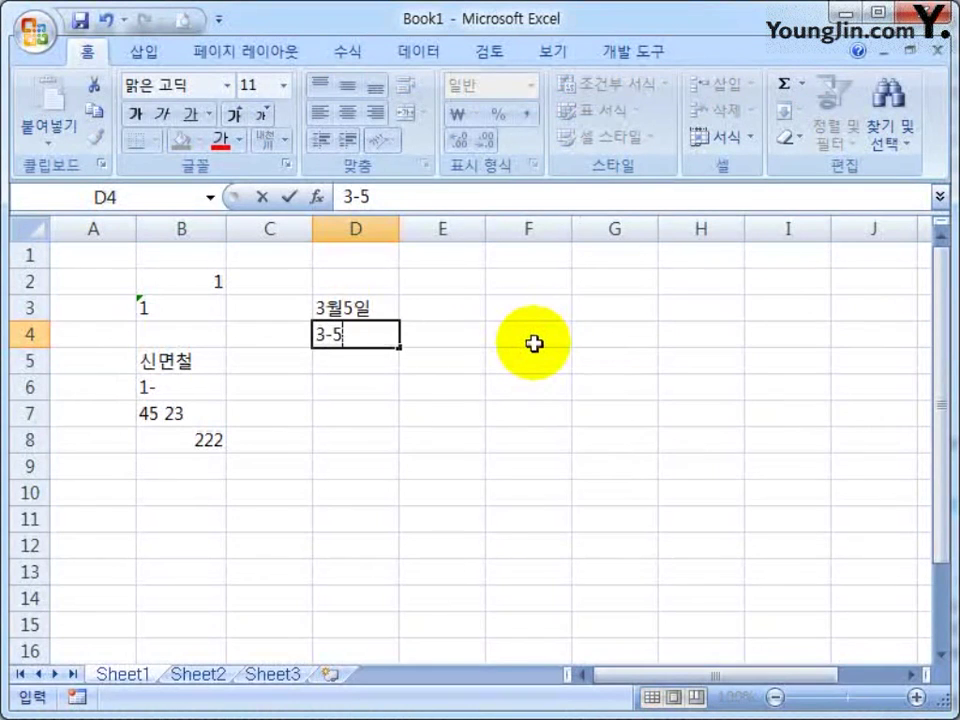
{"action": "key", "text": "Return"}
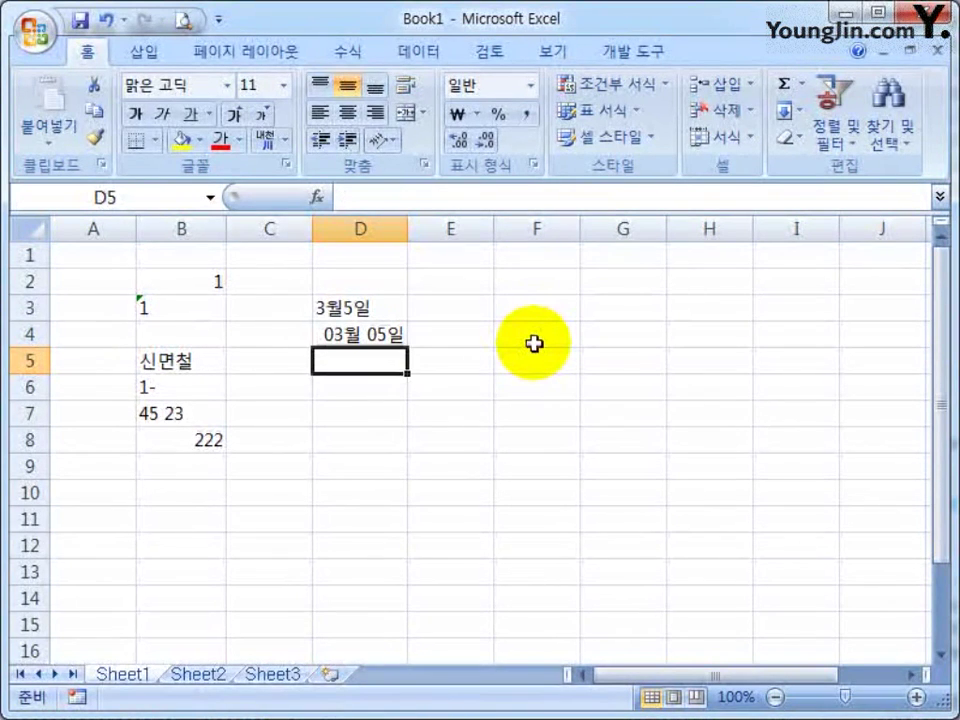
{"action": "type", "text": "3-6"}
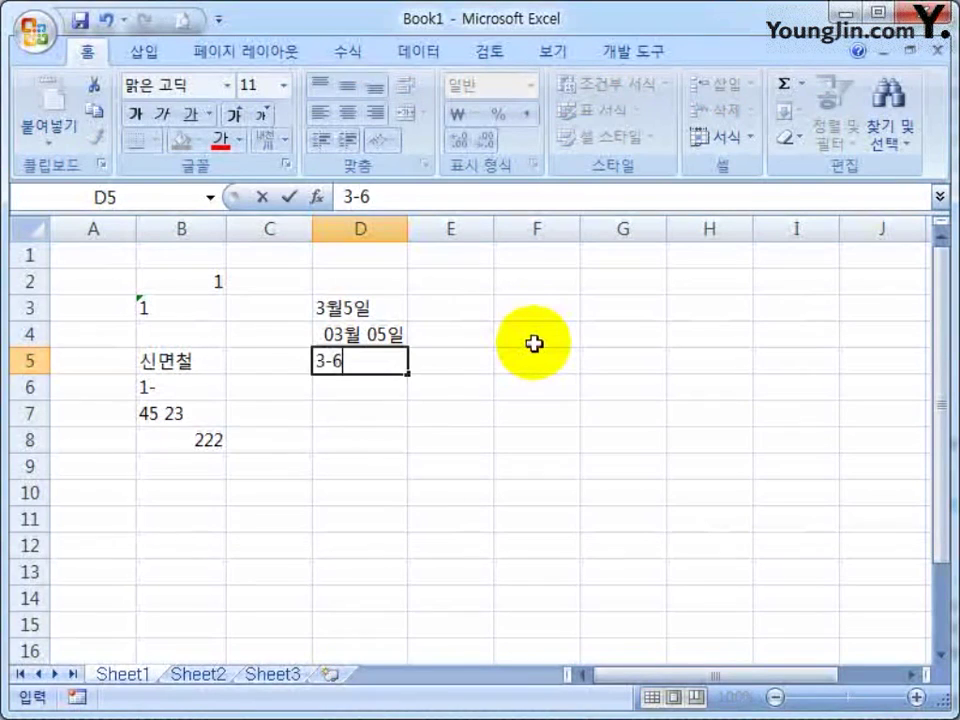
{"action": "key", "text": "Return"}
Enter the trial text 3월일 in D6
{"action": "type", "text": "3"}
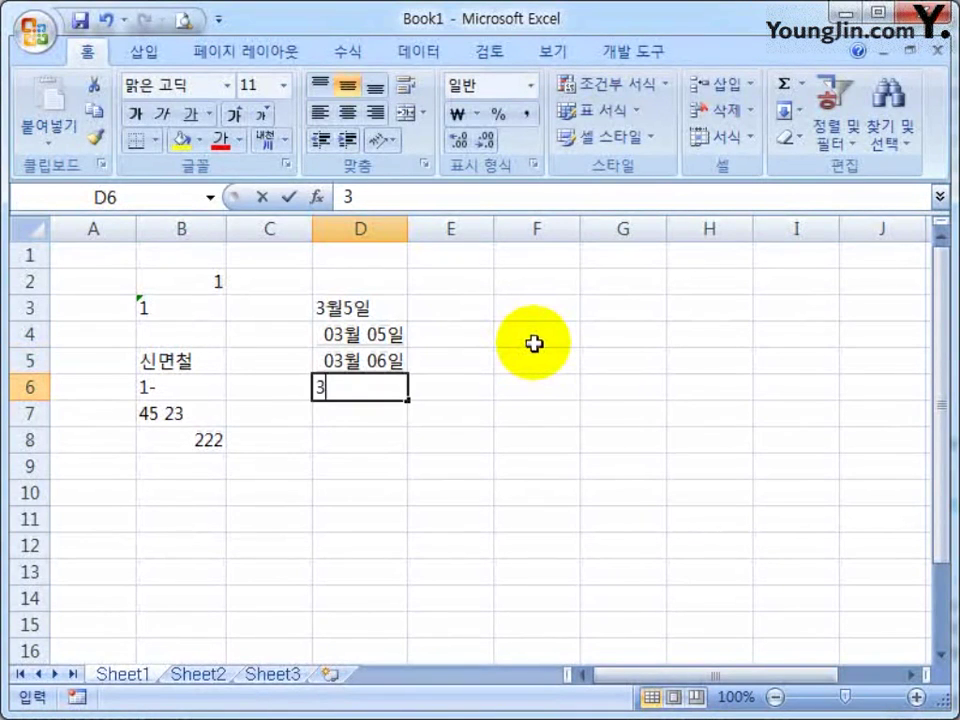
{"action": "type", "text": "ㅇ월일"}
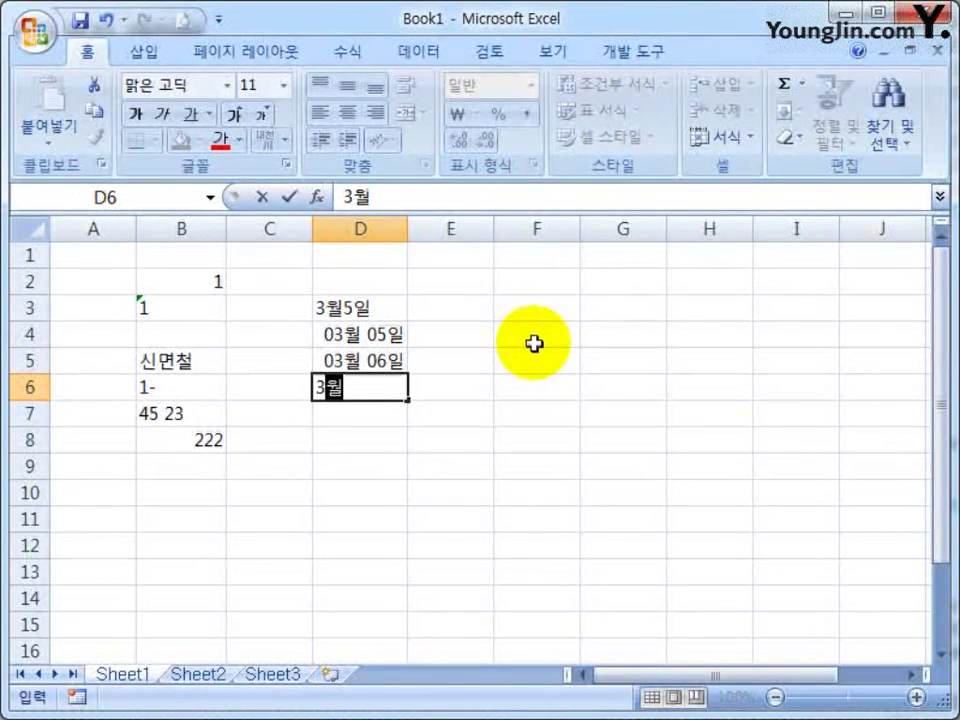
{"action": "key", "text": "Return"}
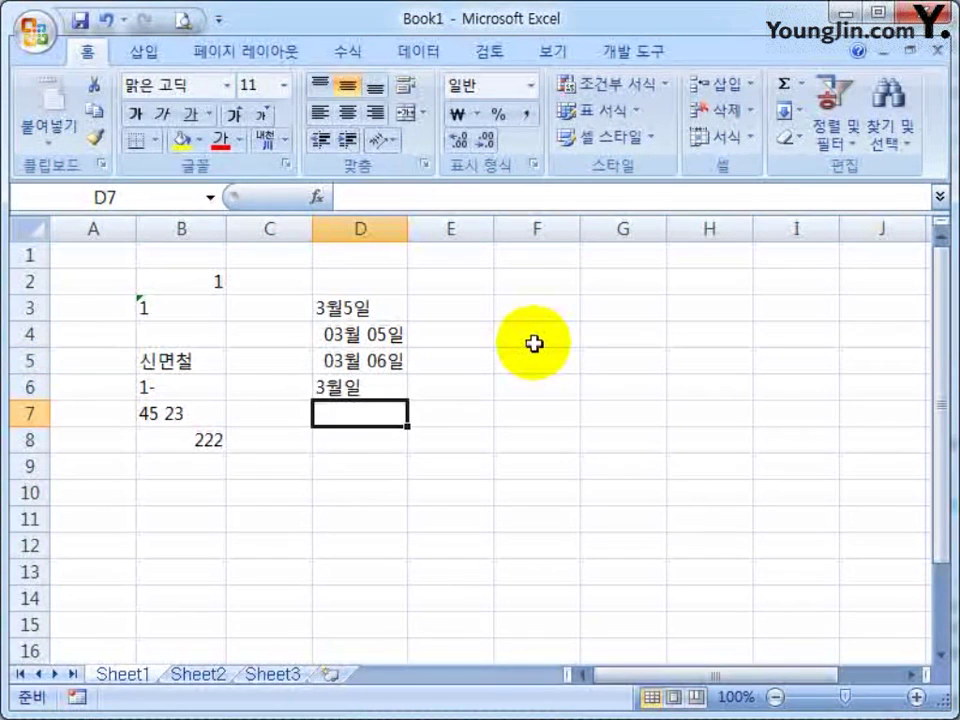
{"action": "key", "text": "Up"}
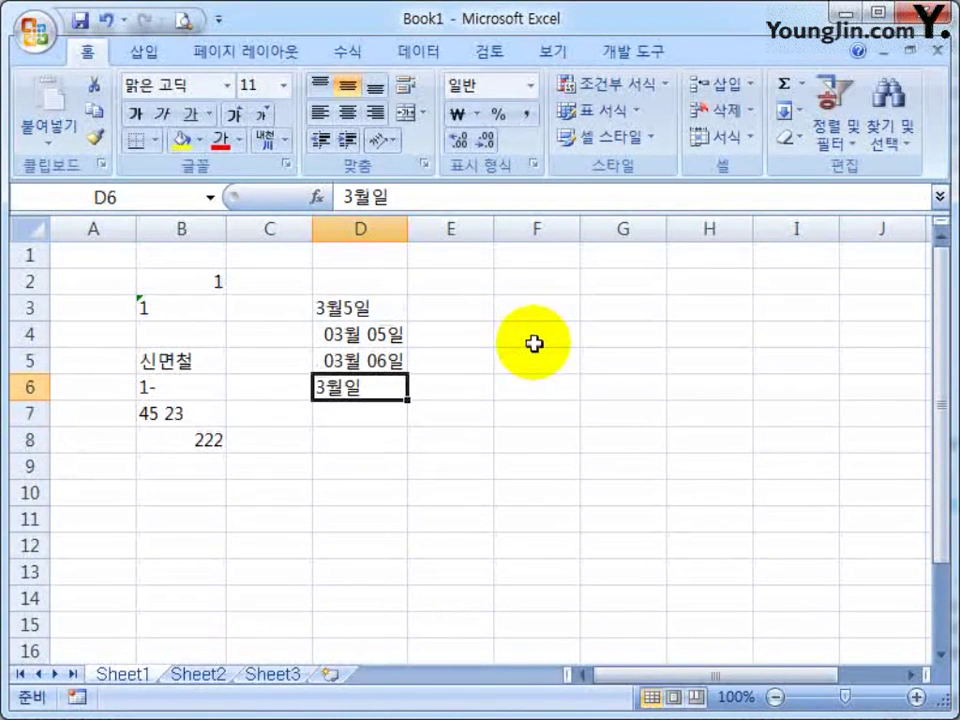
{"action": "key", "text": "Up"}
{"action": "key", "text": "Up"}
{"action": "key", "text": "Up"}
{"action": "key", "text": "Up"}
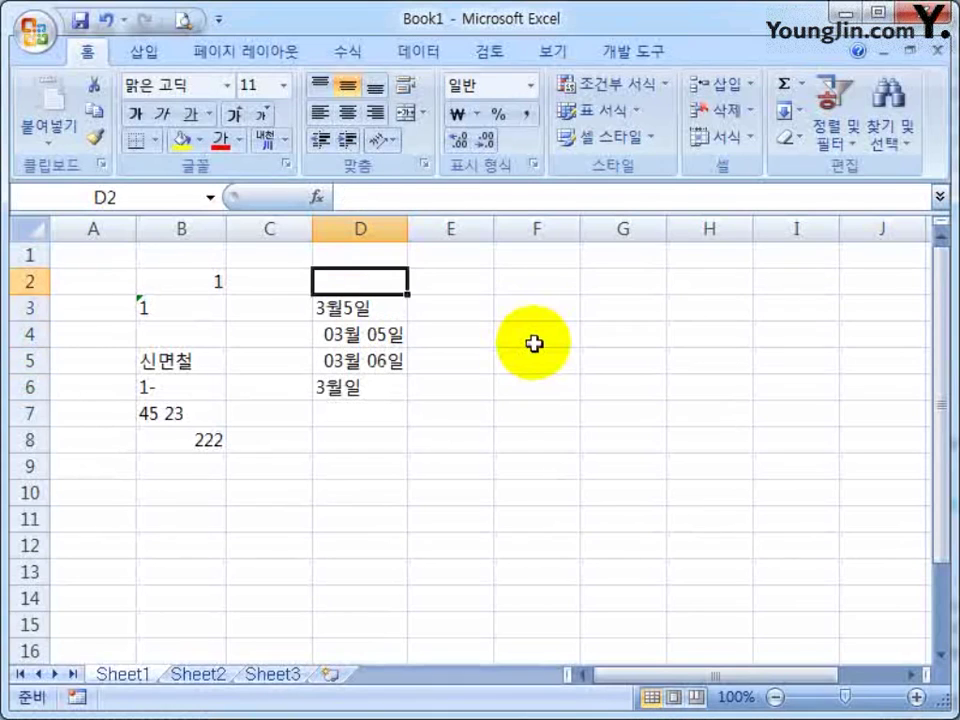
{"action": "key", "text": "Down"}
{"action": "key", "text": "Down"}
{"action": "key", "text": "Down"}
{"action": "key", "text": "Down"}
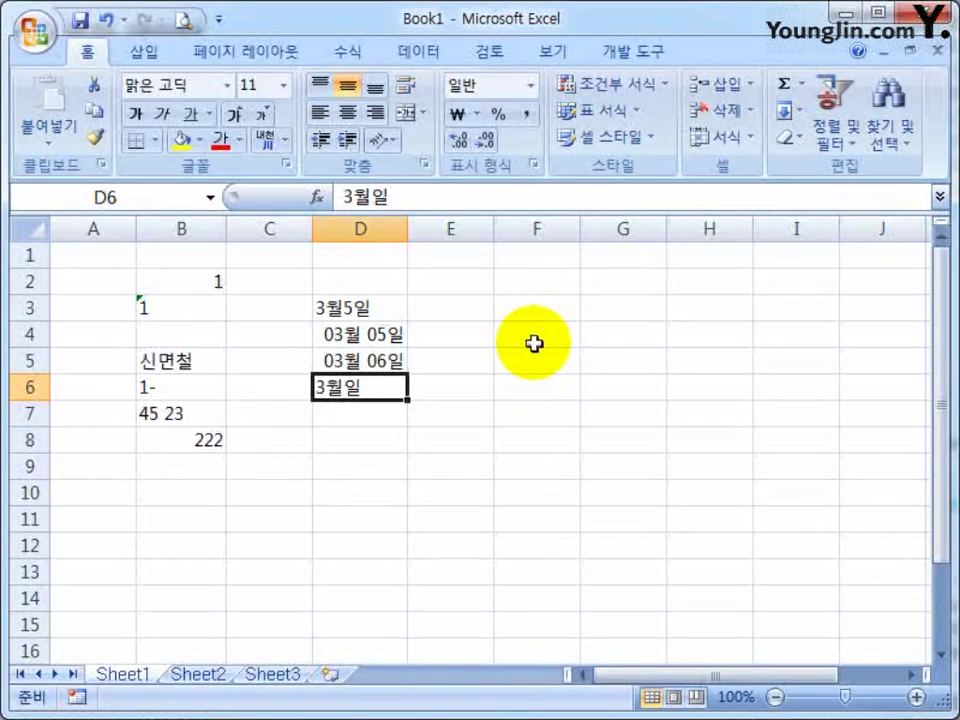
Clear the trial entries in D6 and D3, then enter 3/5 in D6 to show 03월 05일
{"action": "key", "text": "Delete"}
{"action": "key", "text": "Up"}
{"action": "key", "text": "Up"}
{"action": "key", "text": "Up"}
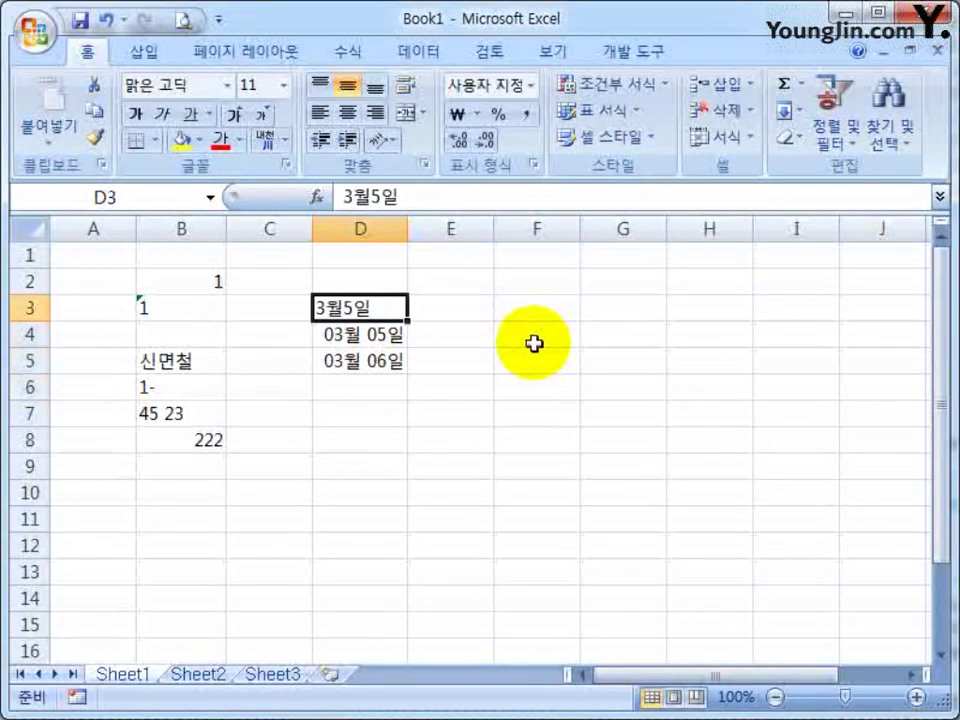
{"action": "key", "text": "Delete"}
{"action": "key", "text": "Down"}
{"action": "key", "text": "Down"}
{"action": "key", "text": "Down"}
{"action": "type", "text": "3/5"}
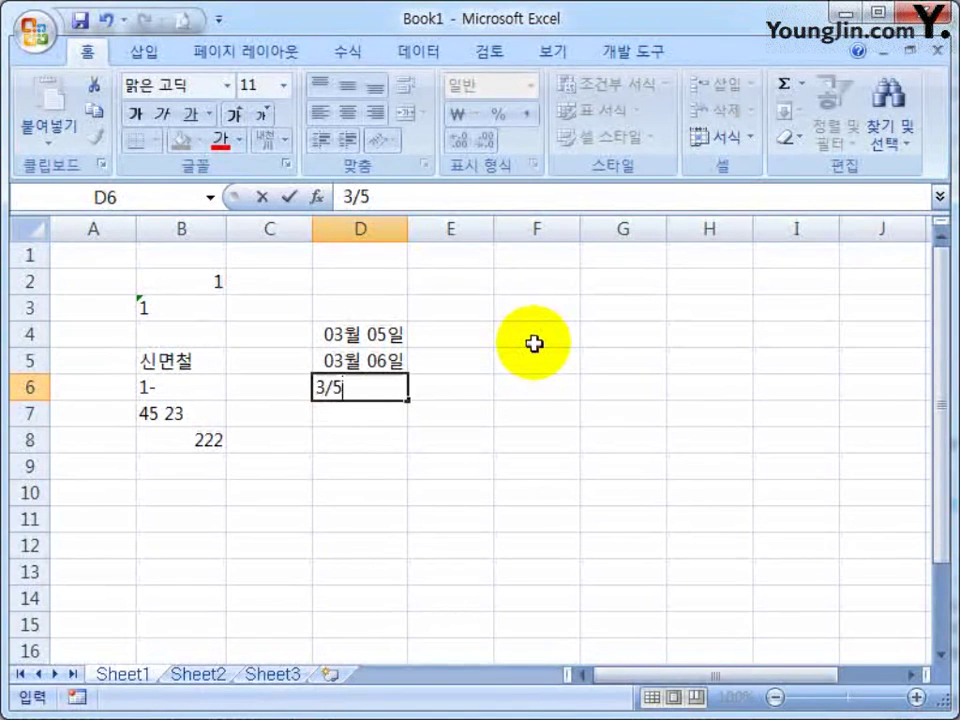
{"action": "key", "text": "Return"}
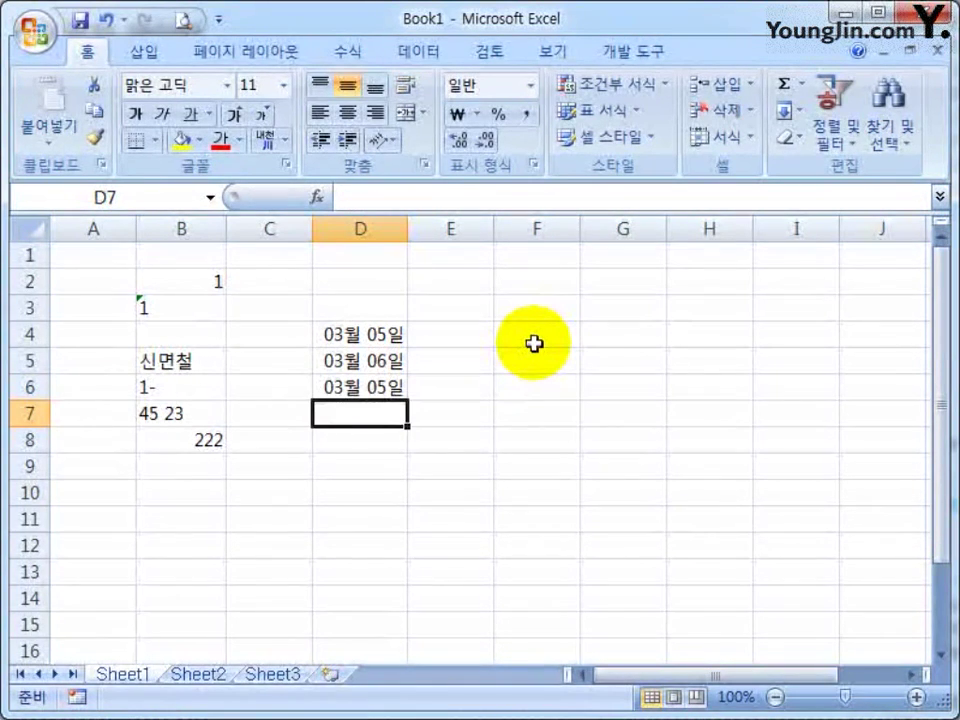
{"action": "key", "text": "Down"}
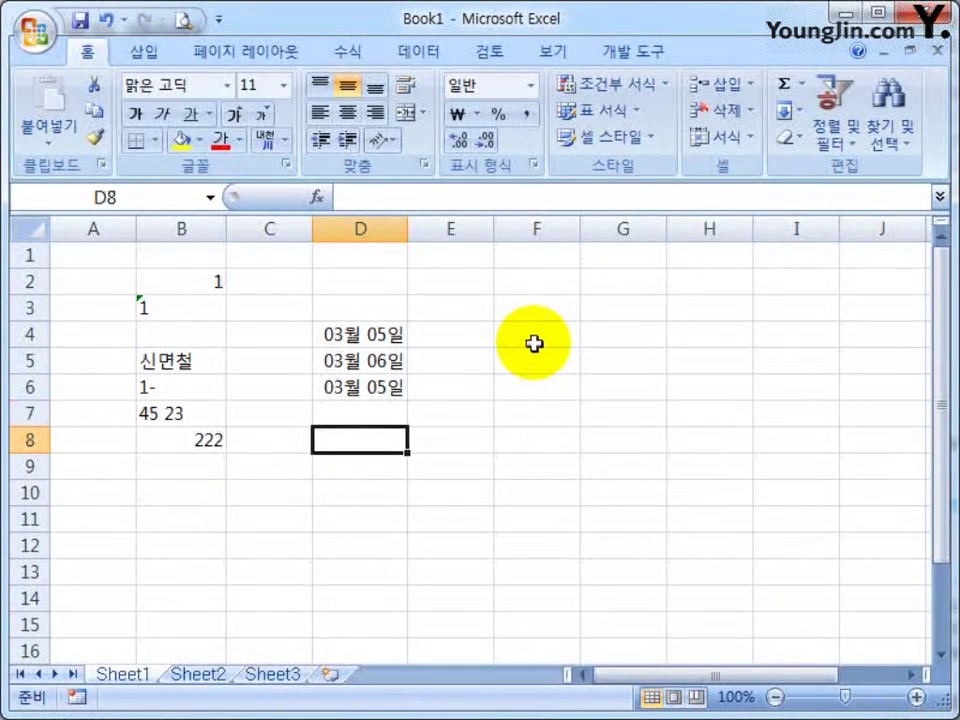
Enter 12:00 in D8, 12시20분 in D9 and 12:50 in D10
{"action": "type", "text": "12:00"}
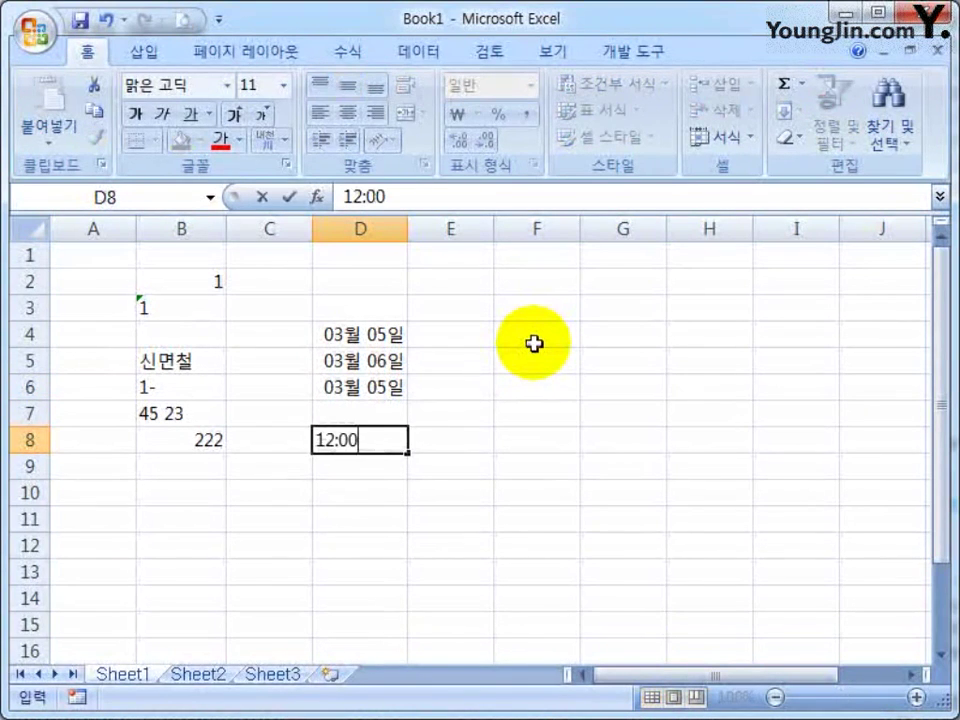
{"action": "key", "text": "Return"}
{"action": "key", "text": "Down"}
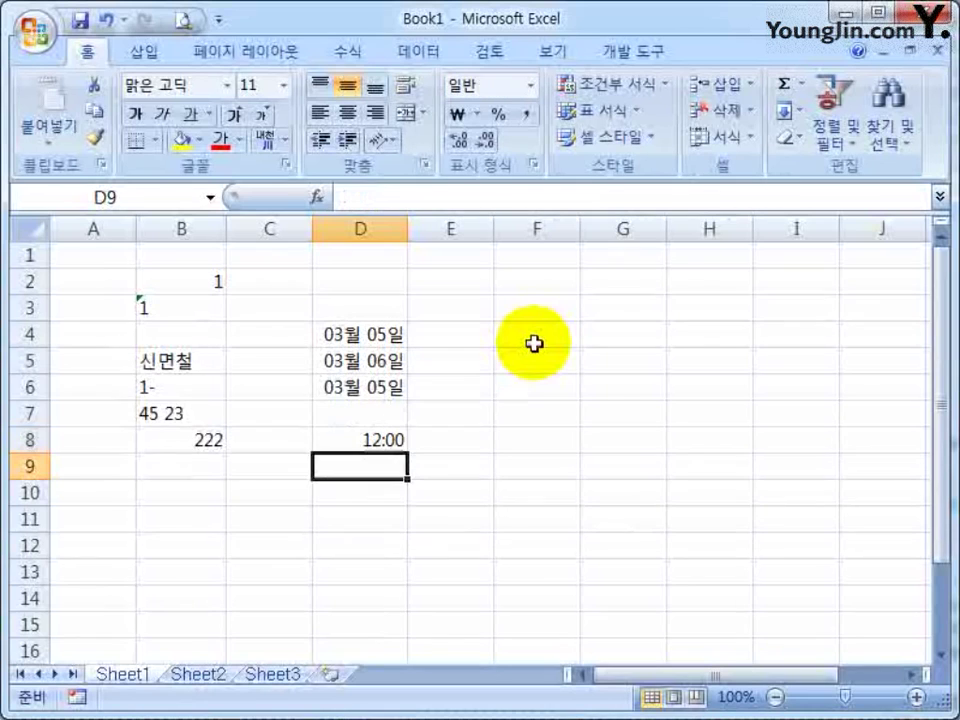
{"action": "type", "text": "12"}
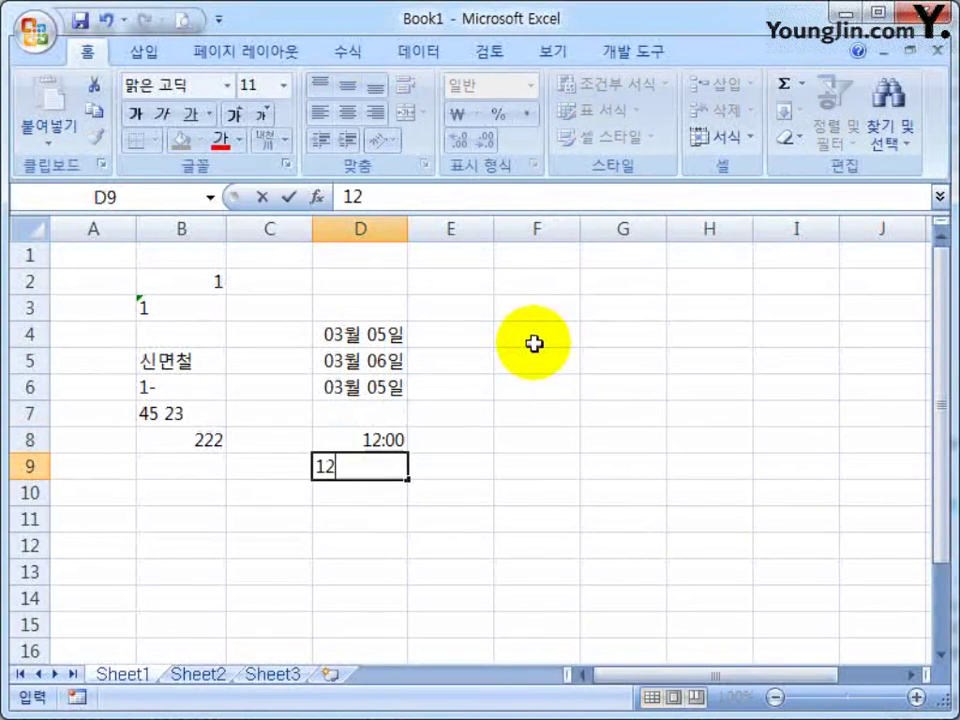
{"action": "type", "text": "시20분"}
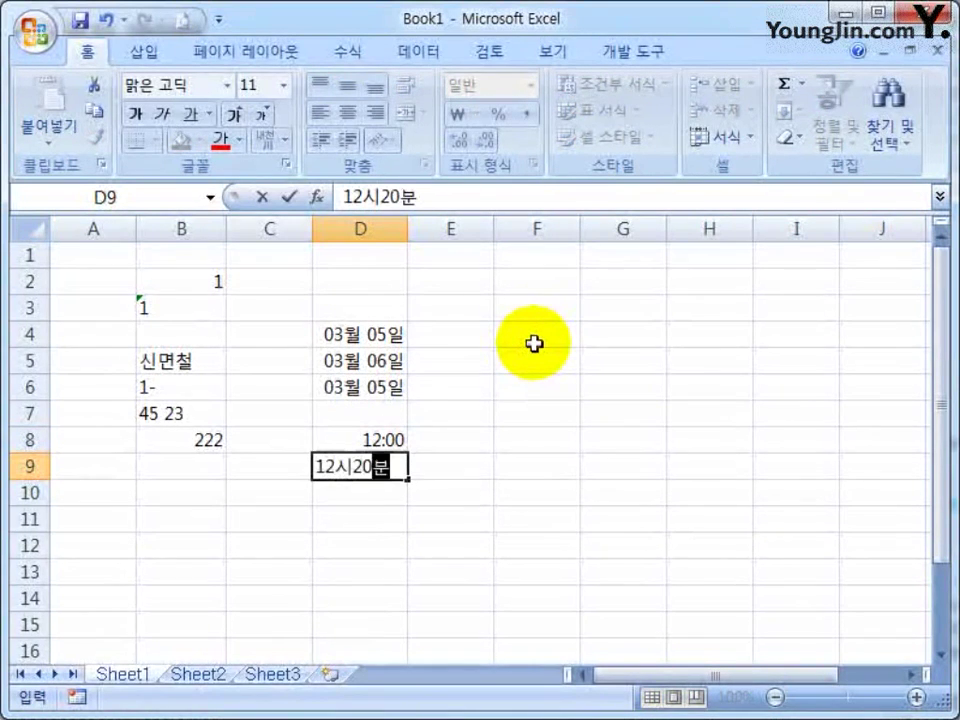
{"action": "key", "text": "Return"}
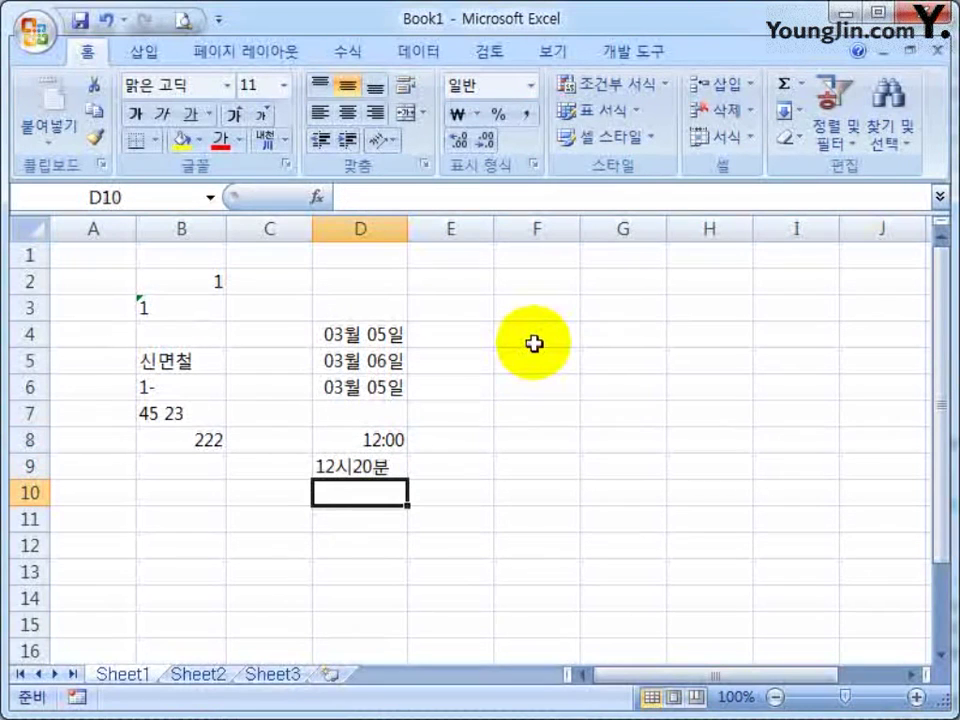
{"action": "type", "text": "12"}
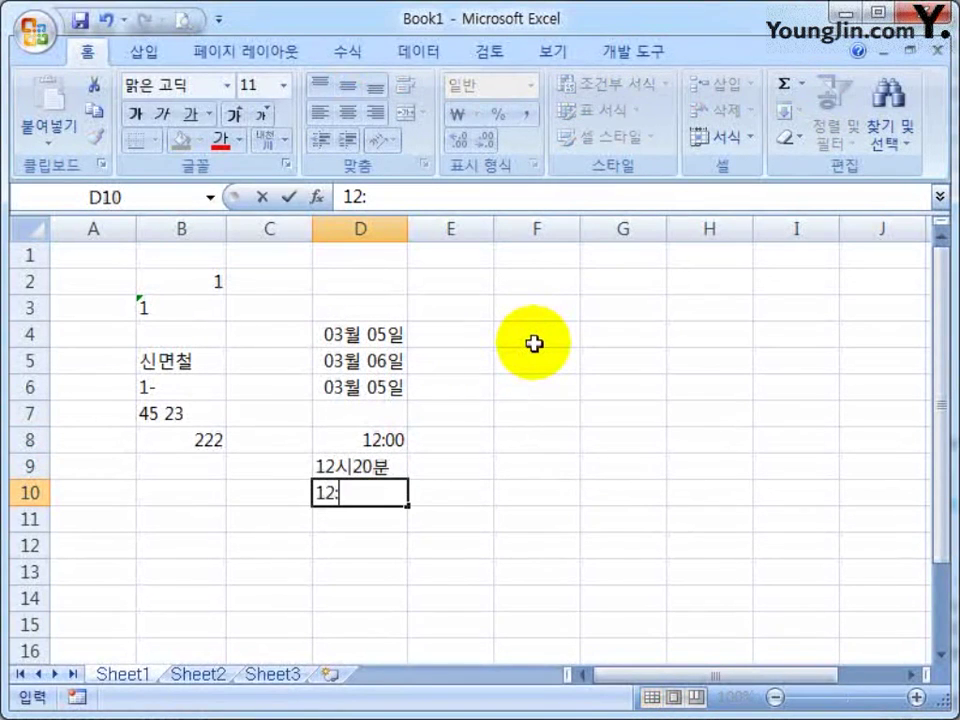
{"action": "type", "text": ":50"}
{"action": "key", "text": "Return"}
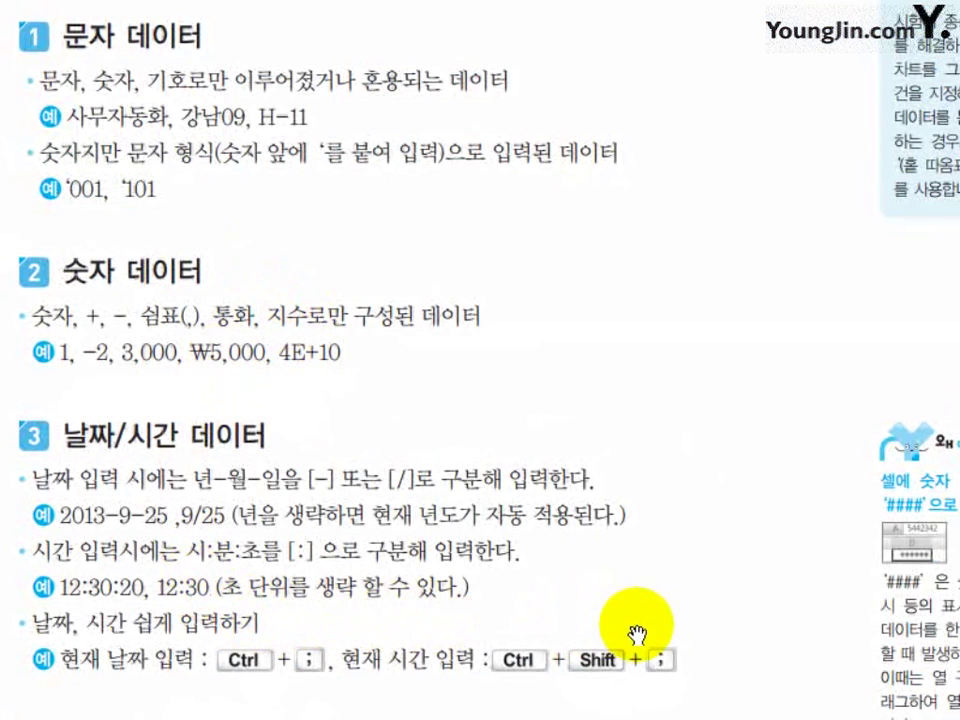
{"action": "left_click_drag", "start_coordinate": [628, 613], "coordinate": [638, 251]}
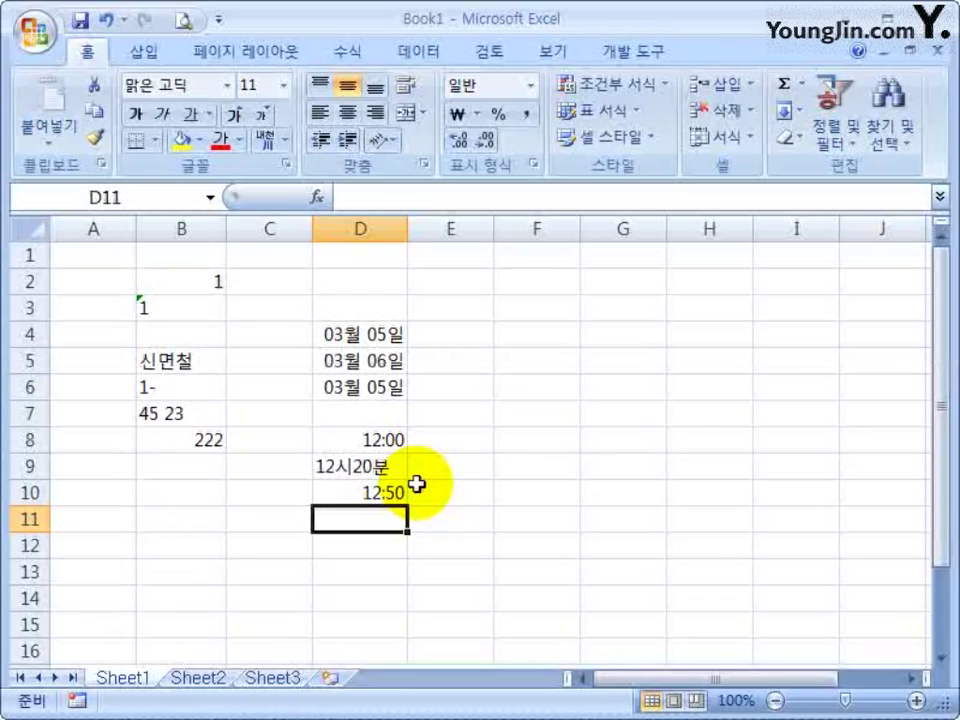
Enter 2014-01-02 in F4 and insert today's date into F5 and F6 with Ctrl+;
{"action": "left_click", "coordinate": [536, 334]}
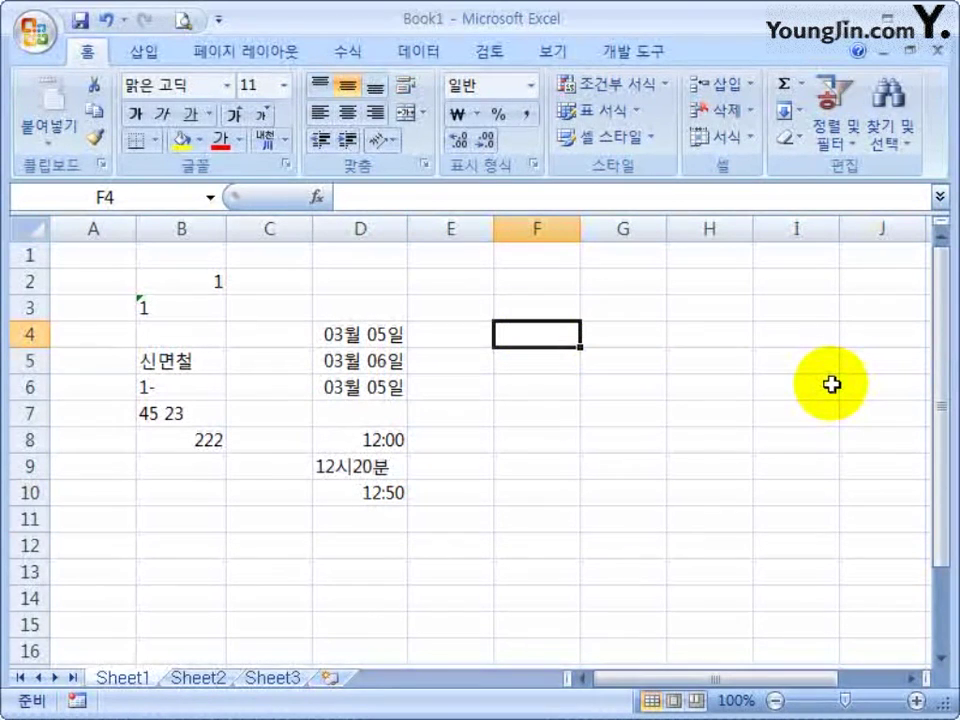
{"action": "type", "text": "2014-01-02"}
{"action": "key", "text": "Return"}
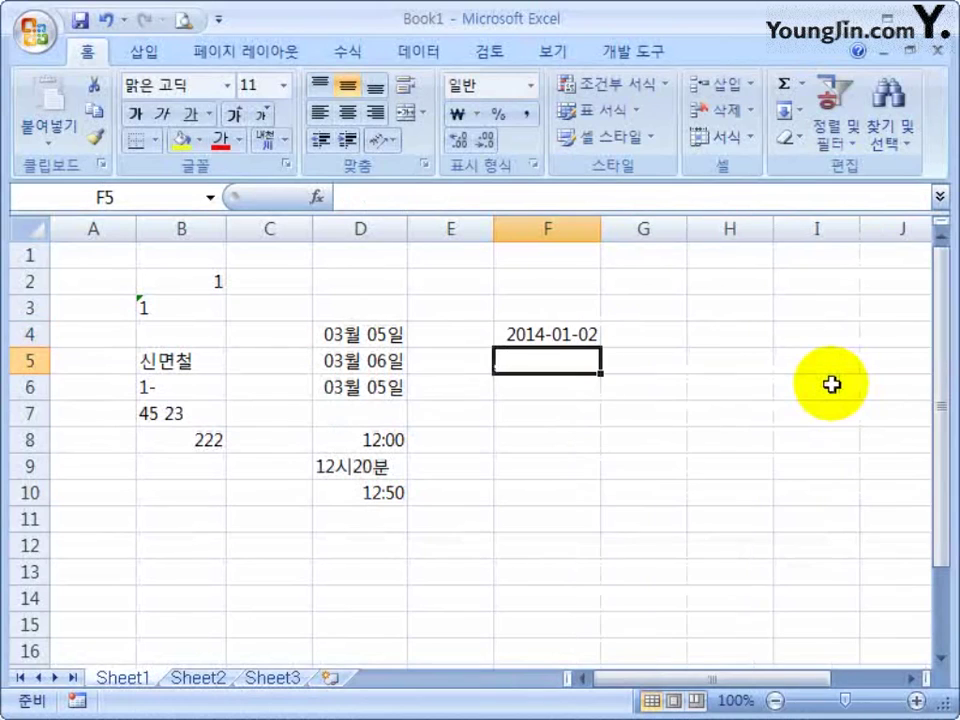
{"action": "key", "text": "ctrl+semicolon"}
{"action": "key", "text": "Return"}
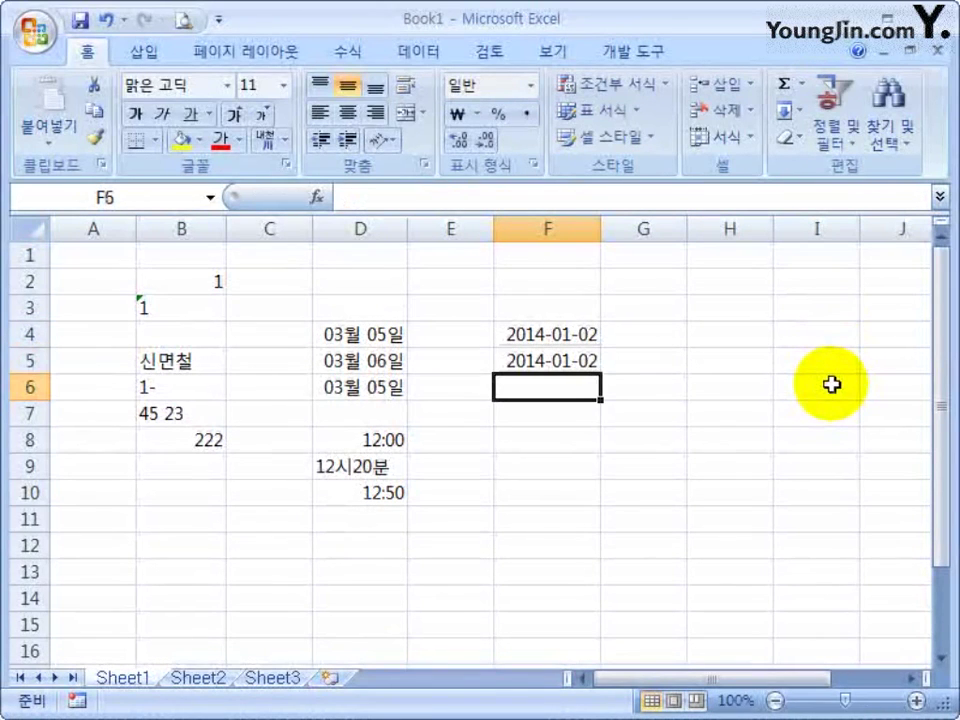
{"action": "key", "text": "ctrl+semicolon"}
{"action": "key", "text": "Return"}
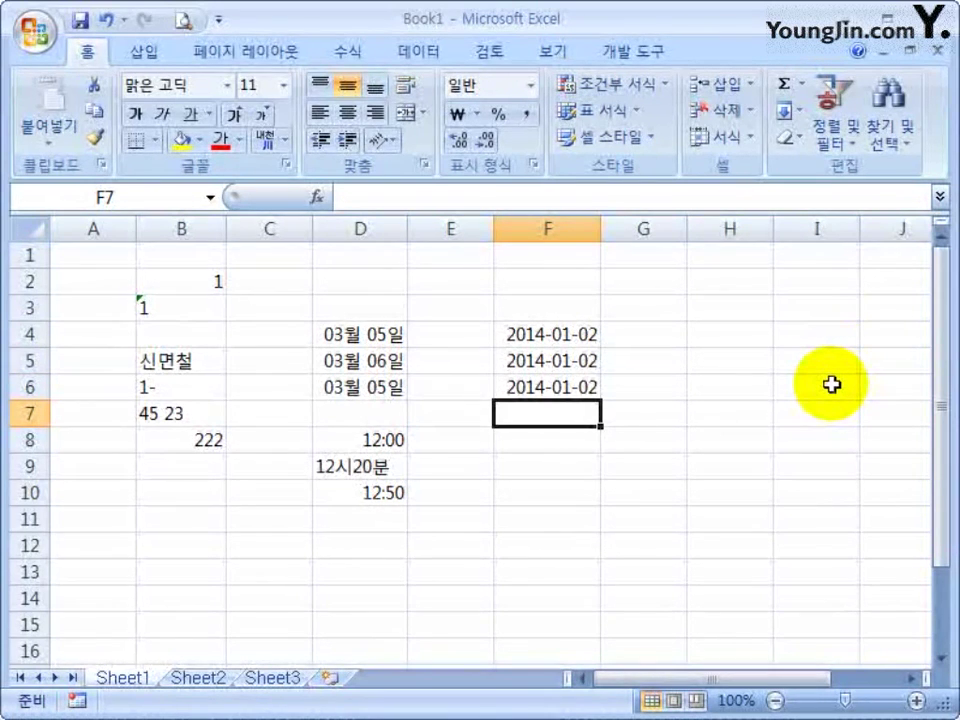
Insert the current time 2:13 PM into F7 and F8 with Ctrl+Shift+;, then select F4
{"action": "key", "text": "ctrl+shift+semicolon"}
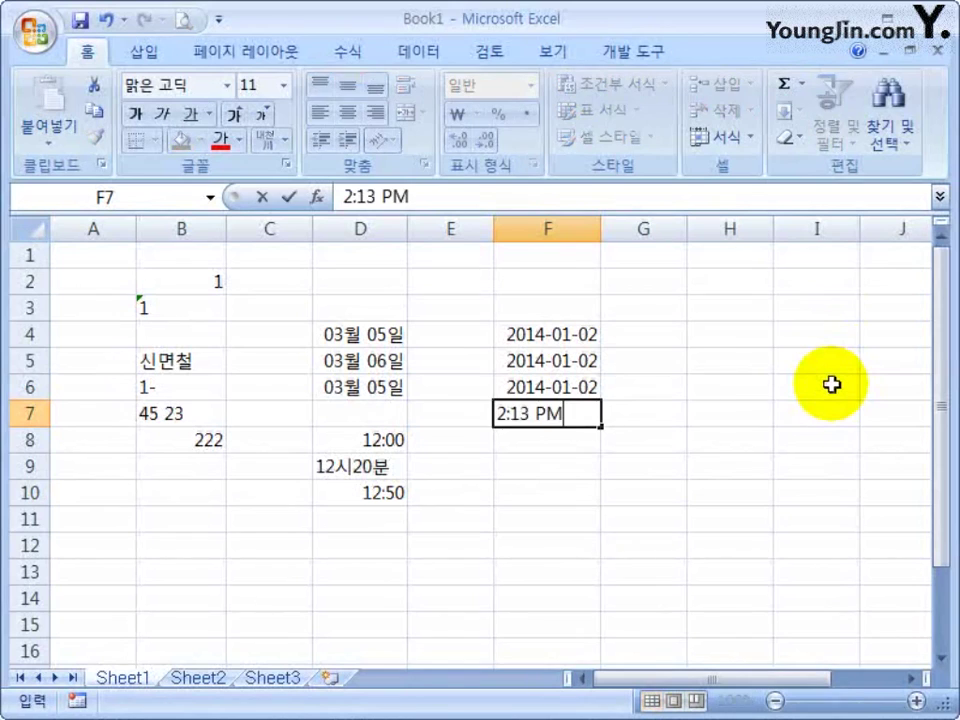
{"action": "key", "text": "Return"}
{"action": "key", "text": "ctrl+shift+semicolon"}
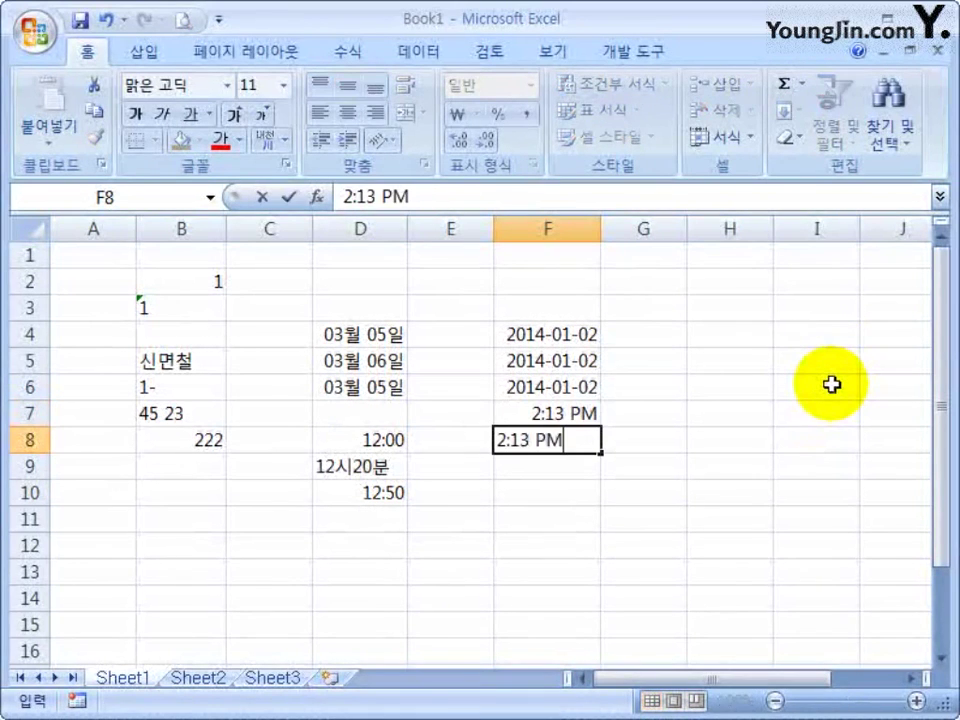
{"action": "key", "text": "Return"}
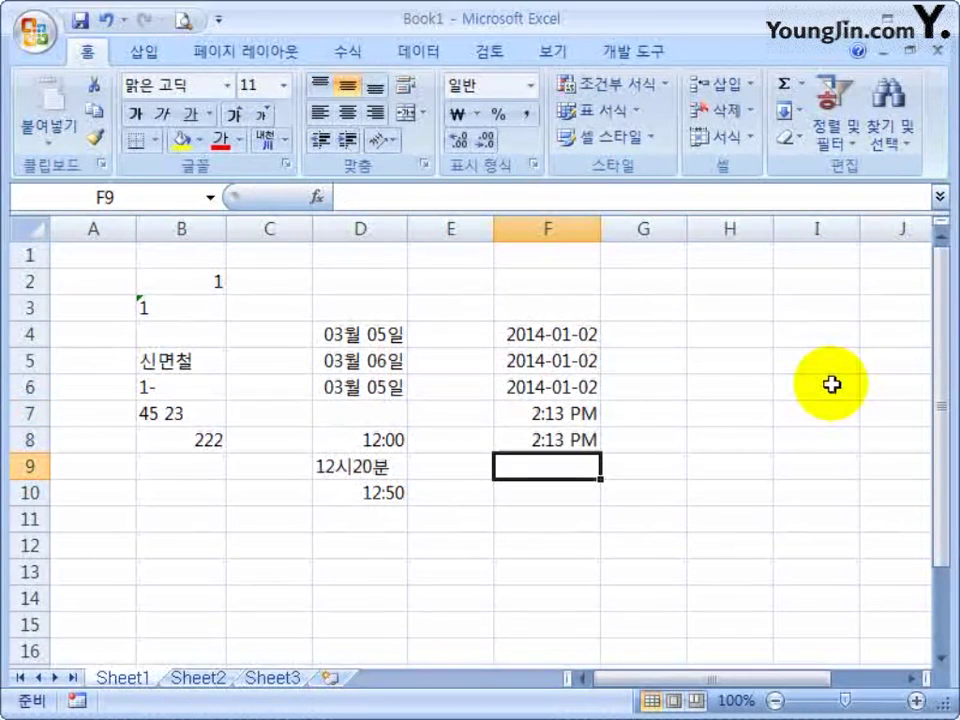
{"action": "left_click_drag", "start_coordinate": [528, 334], "coordinate": [542, 439]}
{"action": "left_click", "coordinate": [574, 336]}
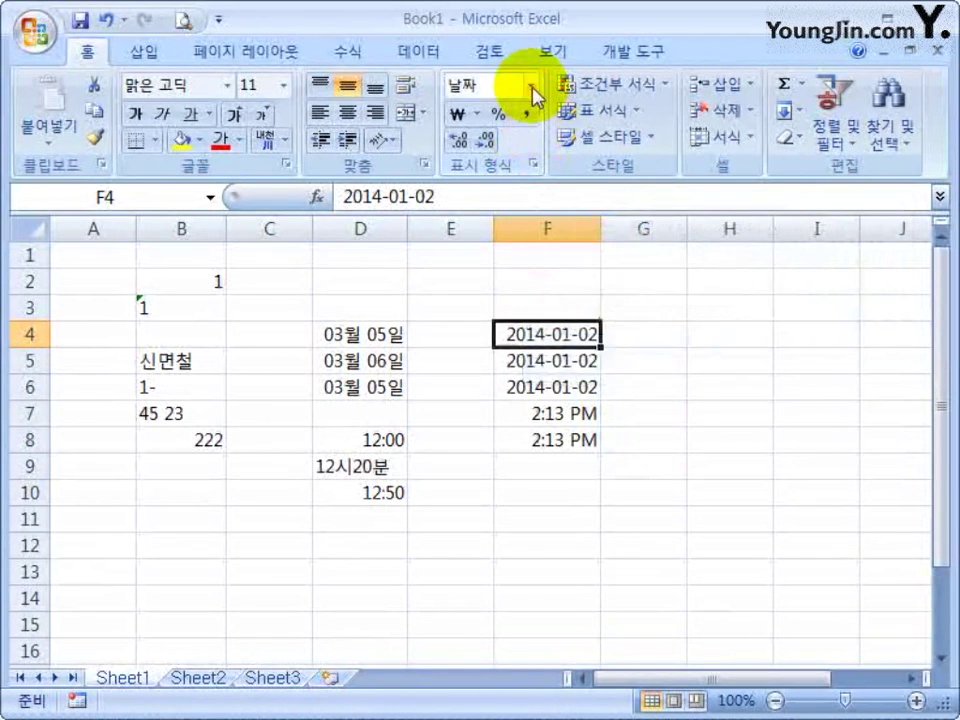
Try the Time and 13:30:55 formats on F4, then undo them to restore the date
{"action": "left_click", "coordinate": [532, 88]}
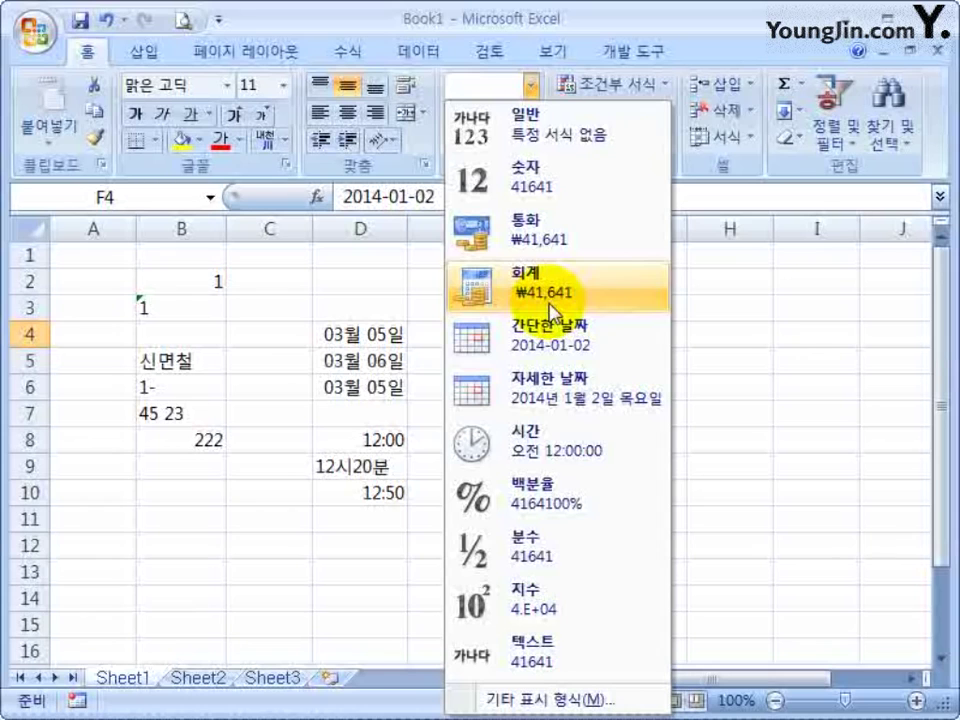
{"action": "left_click", "coordinate": [559, 456]}
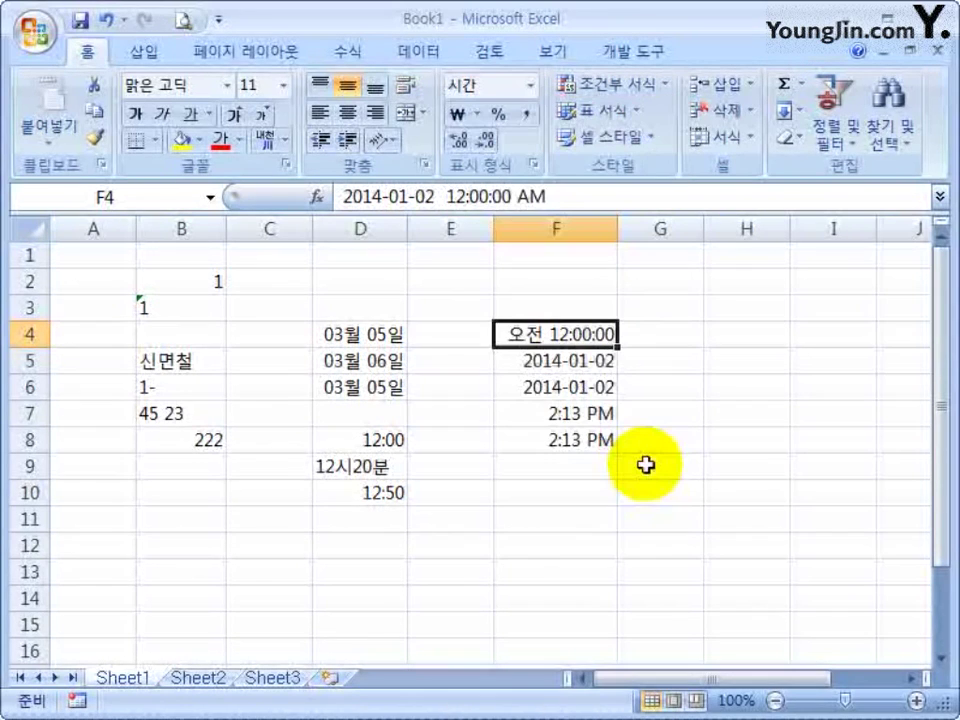
{"action": "left_click", "coordinate": [538, 166]}
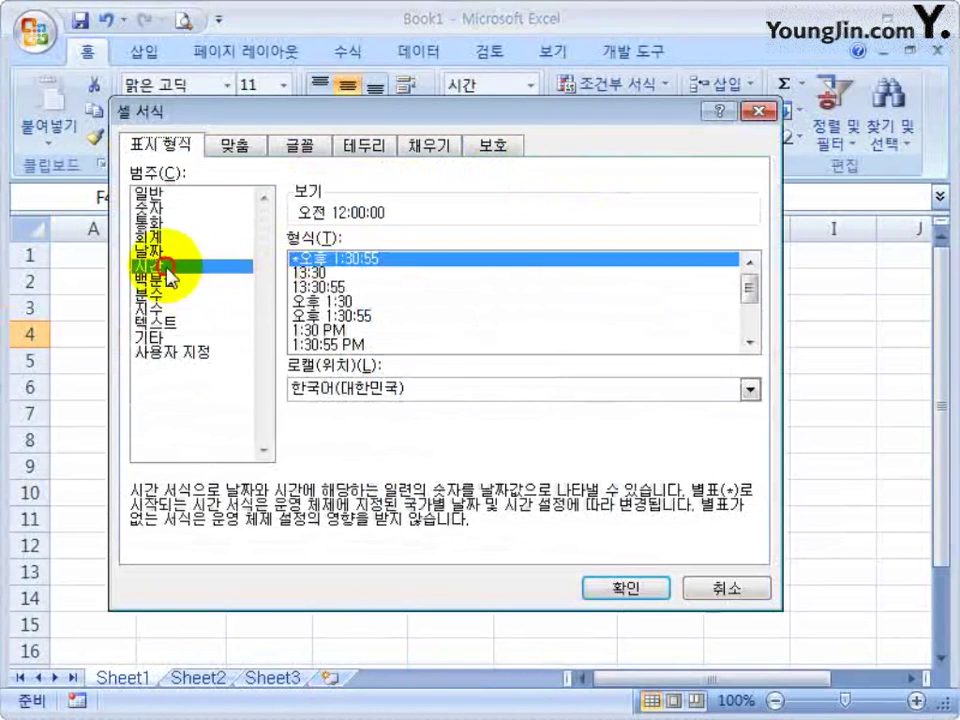
{"action": "left_click", "coordinate": [360, 287]}
{"action": "left_click", "coordinate": [615, 590]}
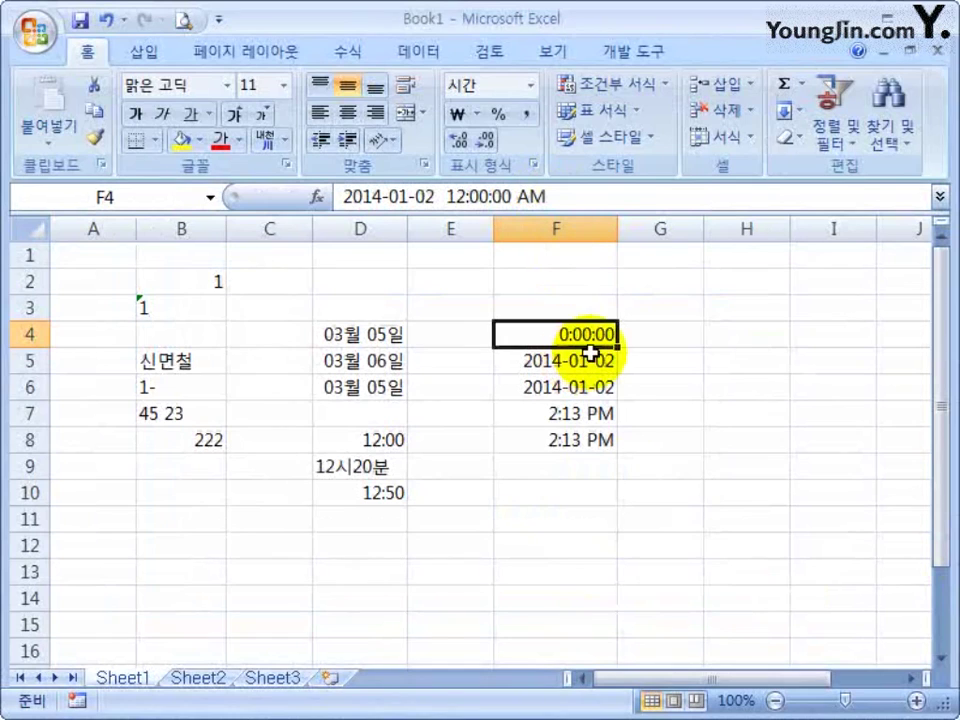
{"action": "key", "text": "ctrl+z"}
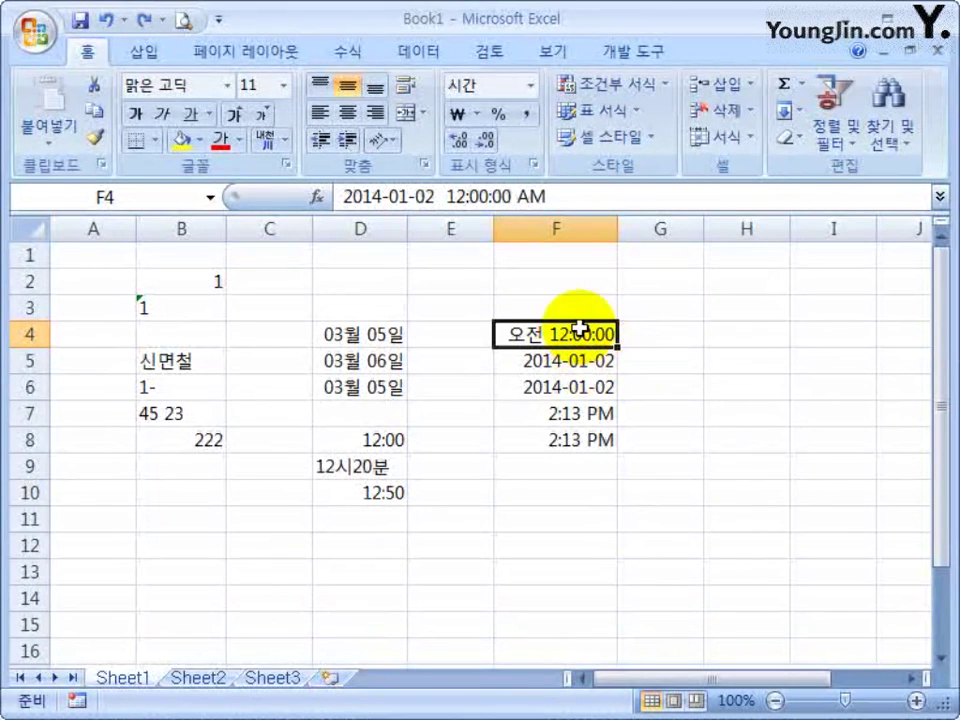
{"action": "left_click", "coordinate": [574, 365]}
{"action": "left_click", "coordinate": [605, 340]}
{"action": "key", "text": "ctrl+z"}
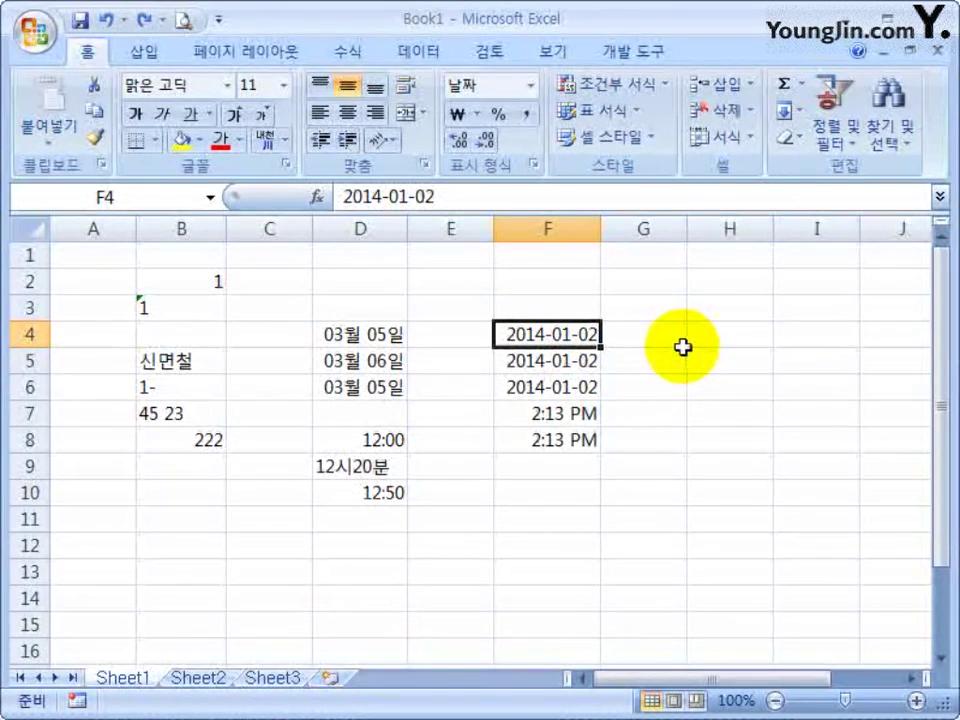
Apply the 2001/3/14 date format to F4 so it shows 2014/1/2
{"action": "left_click", "coordinate": [534, 164]}
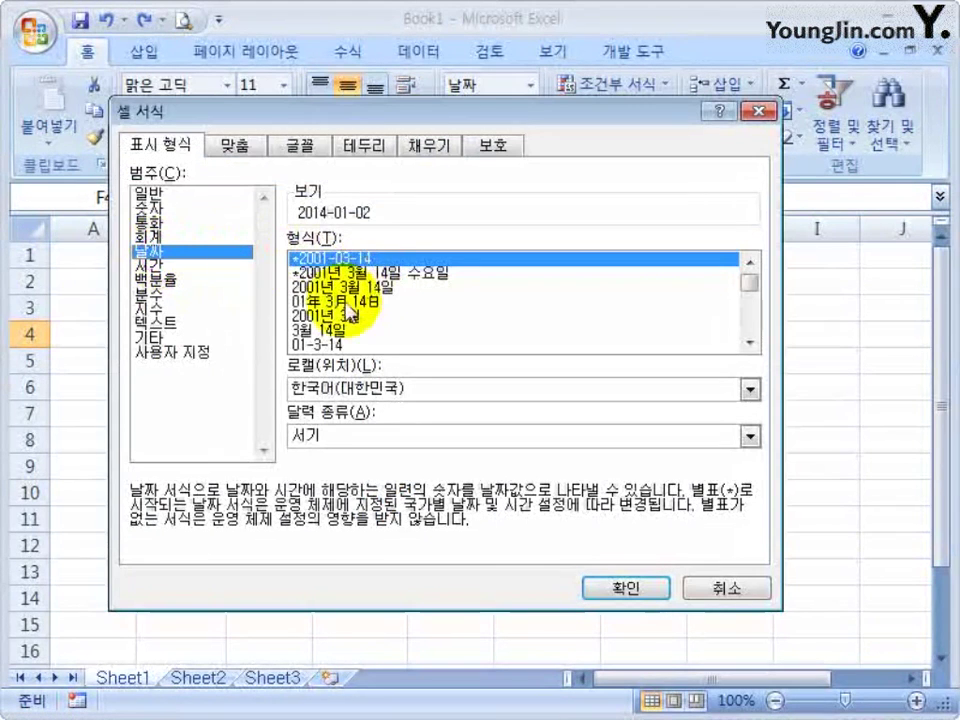
{"action": "left_click", "coordinate": [358, 316]}
{"action": "scroll", "coordinate": [345, 318], "scroll_direction": "down", "scroll_amount": 3}
{"action": "left_click", "coordinate": [345, 303]}
{"action": "left_click", "coordinate": [621, 586]}
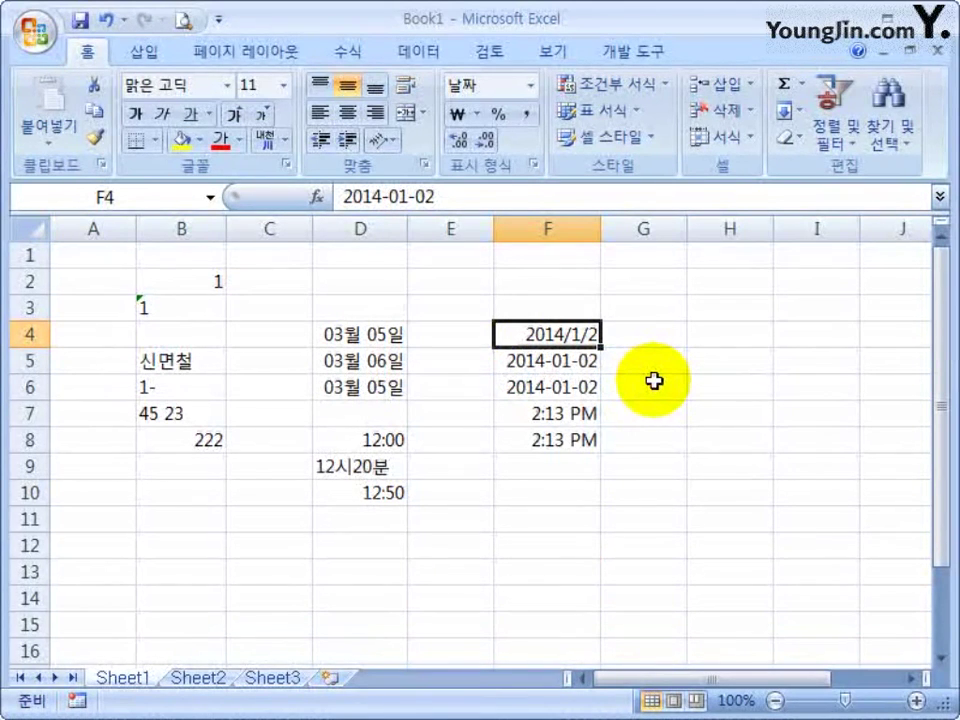
Format F7 with the 오후 1:30:55 time style so it shows 오후 2:13:00
{"action": "left_click", "coordinate": [585, 413]}
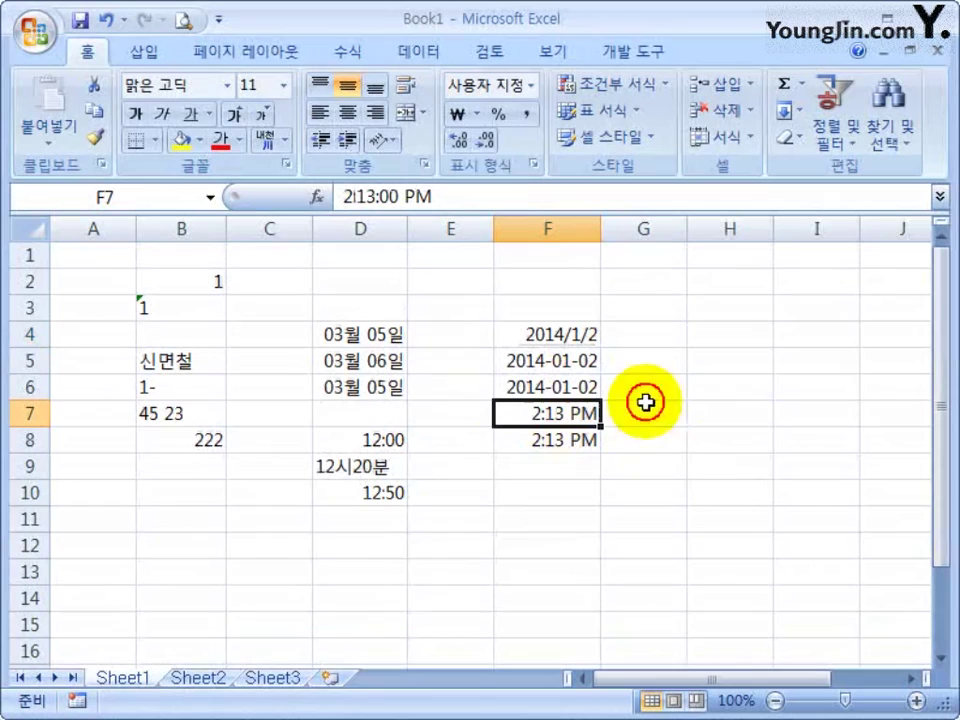
{"action": "left_click", "coordinate": [535, 160]}
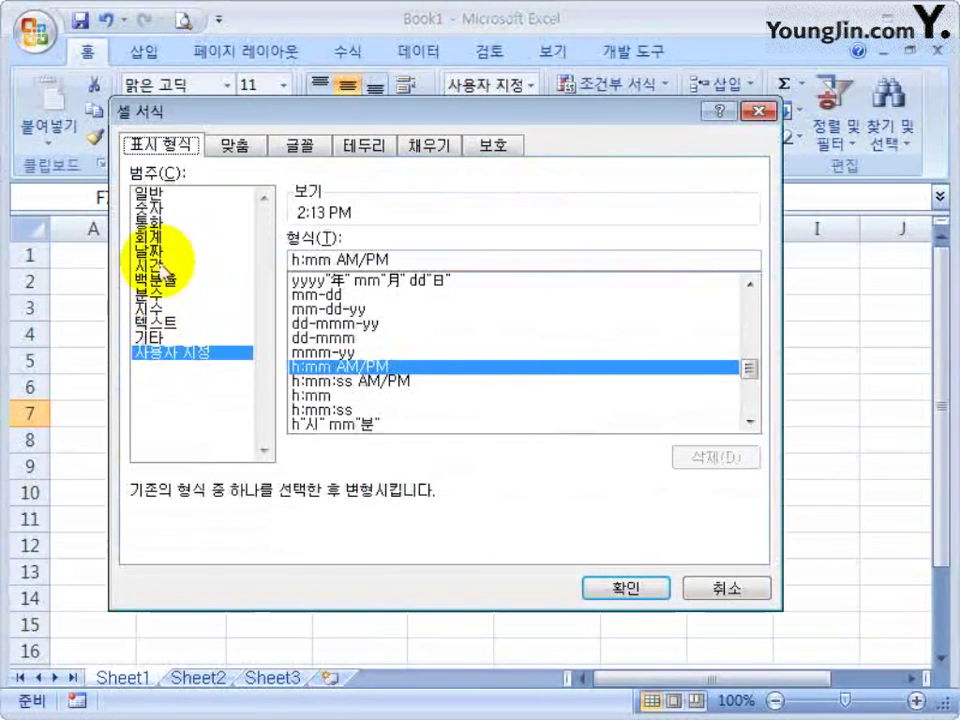
{"action": "left_click", "coordinate": [165, 266]}
{"action": "left_click", "coordinate": [463, 316]}
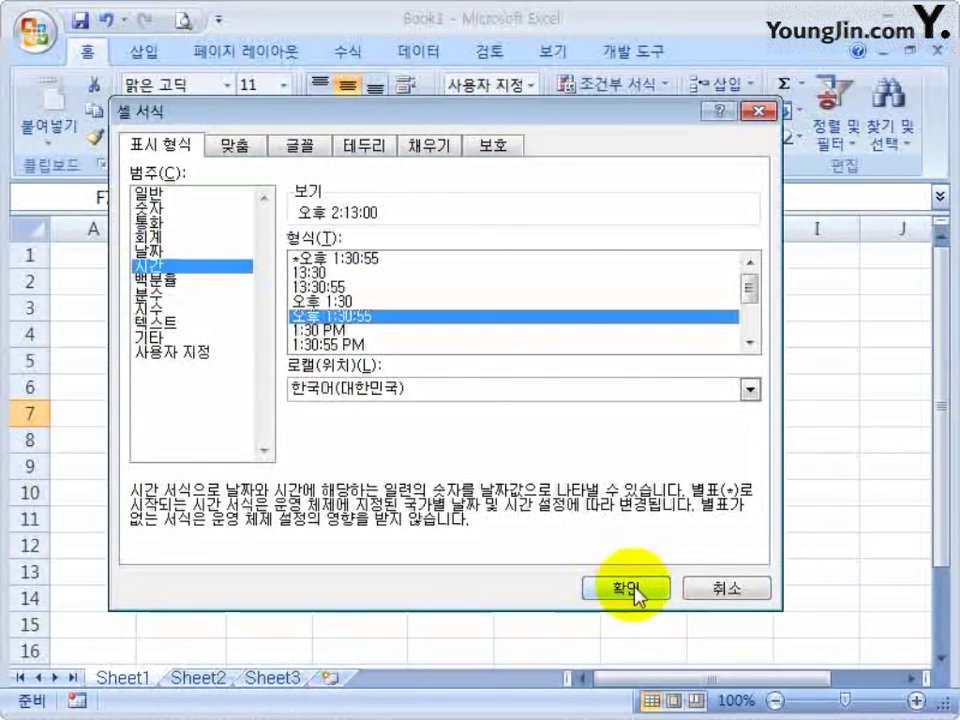
{"action": "left_click", "coordinate": [622, 592]}
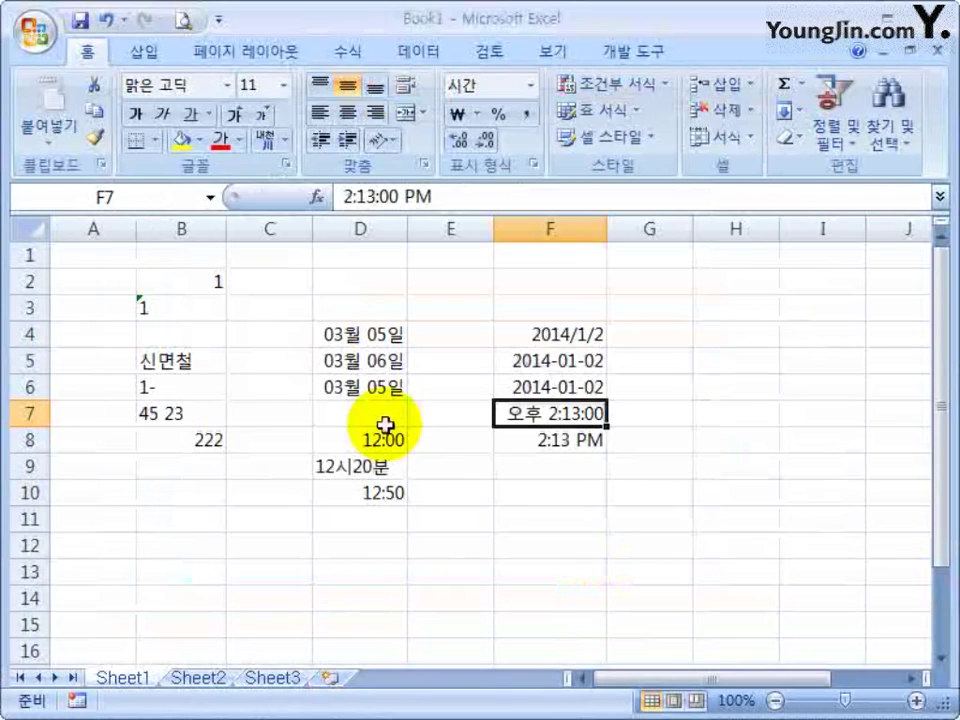
{"action": "key", "text": "Up"}
Format F8 with the h:mm 24-hour style so it shows 14:13
{"action": "left_click", "coordinate": [566, 440]}
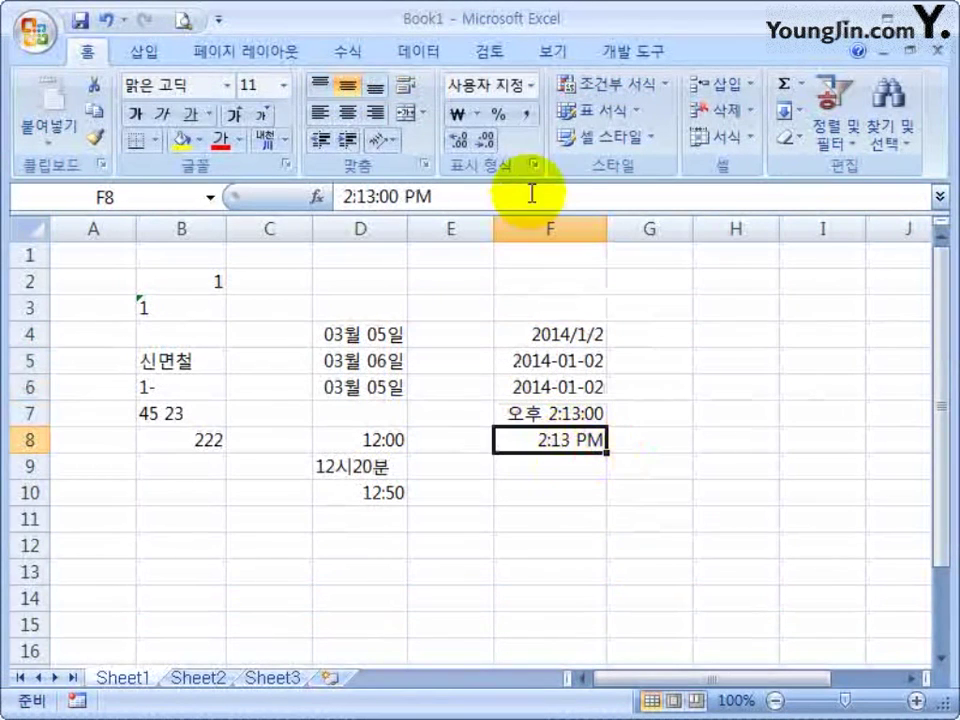
{"action": "left_click", "coordinate": [536, 172]}
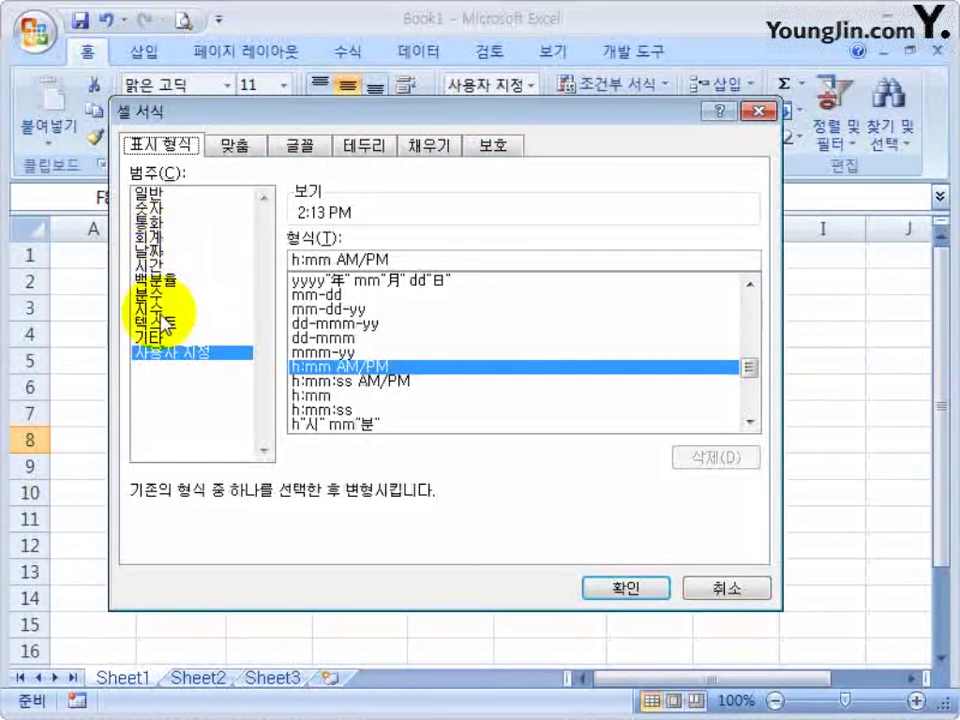
{"action": "left_click", "coordinate": [376, 396]}
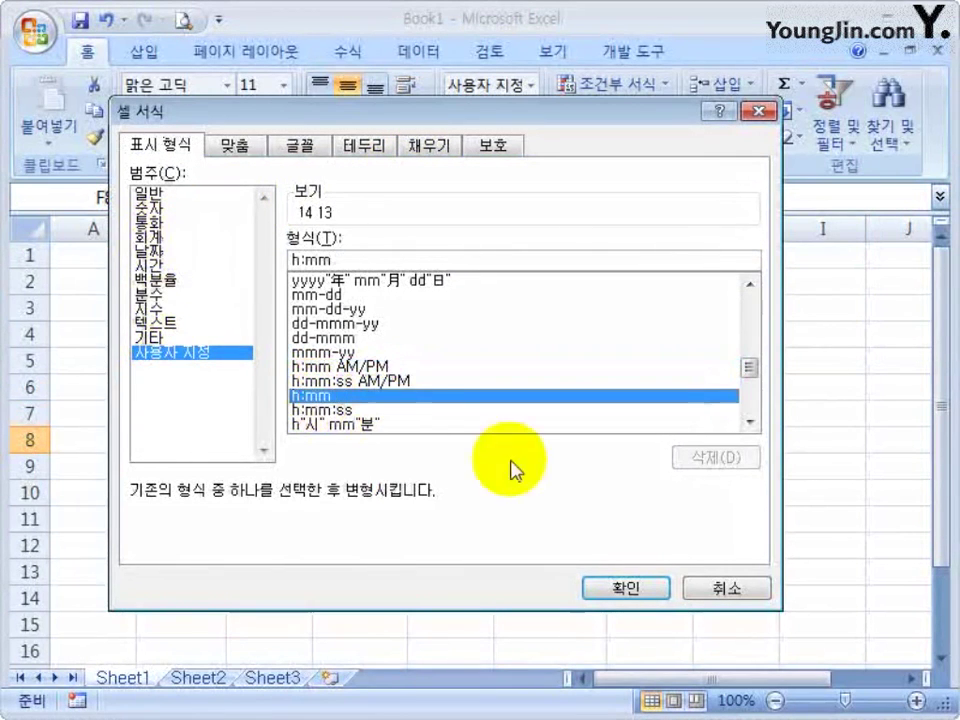
{"action": "left_click", "coordinate": [628, 590]}
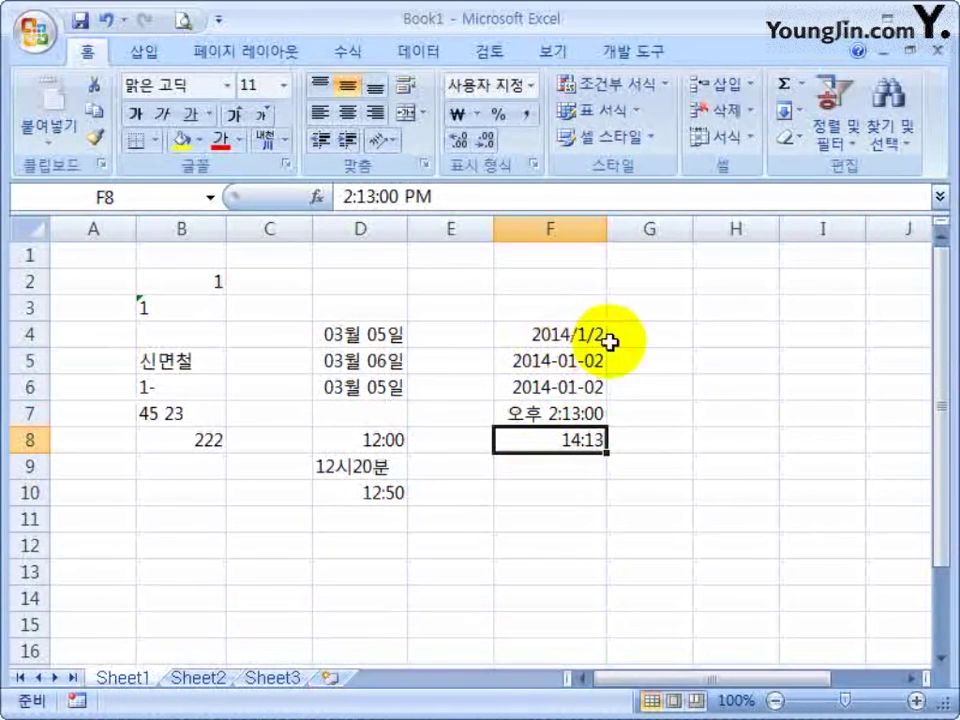
Narrow column F until dates show #######, then widen it to 12.13 so all values fit
{"action": "left_click_drag", "start_coordinate": [604, 233], "coordinate": [577, 228]}
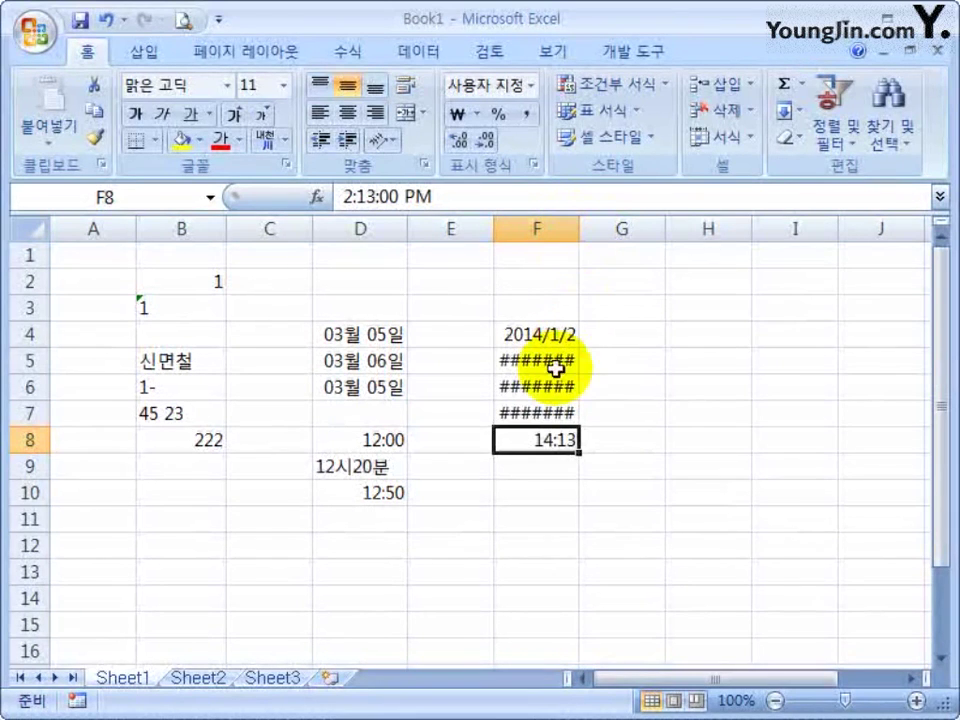
{"action": "left_click", "coordinate": [555, 362]}
{"action": "left_click", "coordinate": [534, 397]}
{"action": "left_click", "coordinate": [531, 409]}
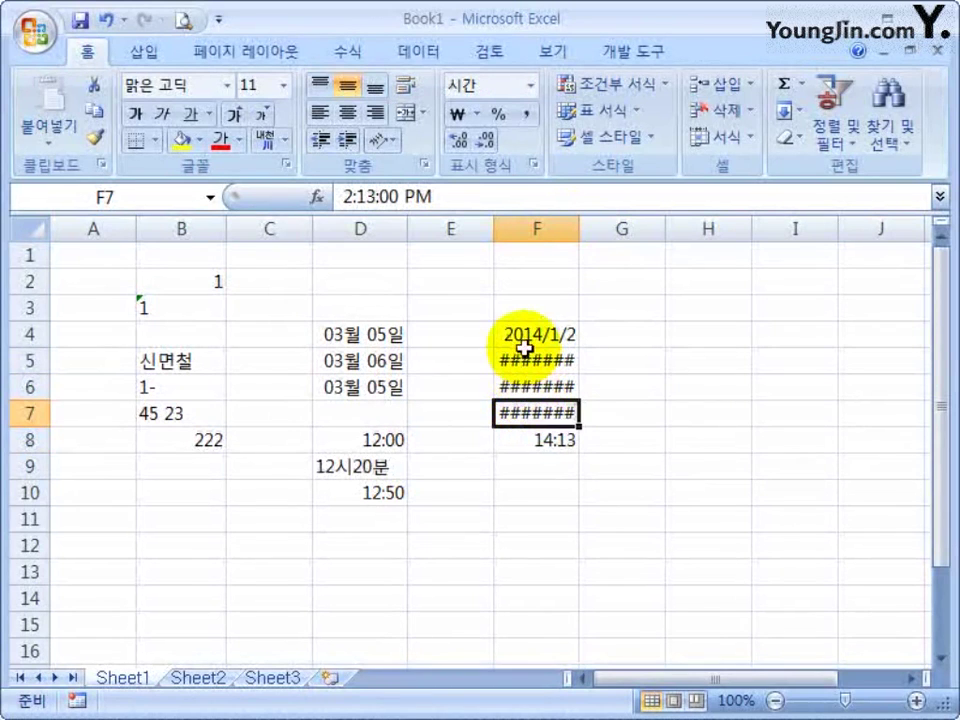
{"action": "left_click_drag", "start_coordinate": [521, 281], "coordinate": [506, 471]}
{"action": "left_click", "coordinate": [527, 527]}
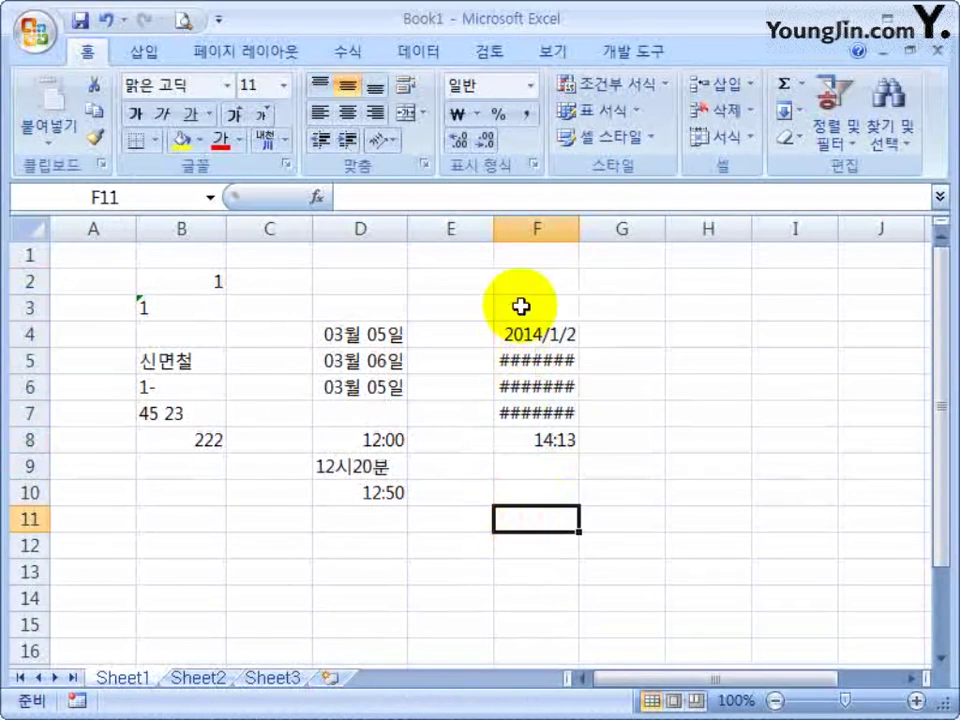
{"action": "left_click_drag", "start_coordinate": [521, 281], "coordinate": [538, 522]}
{"action": "left_click", "coordinate": [672, 469]}
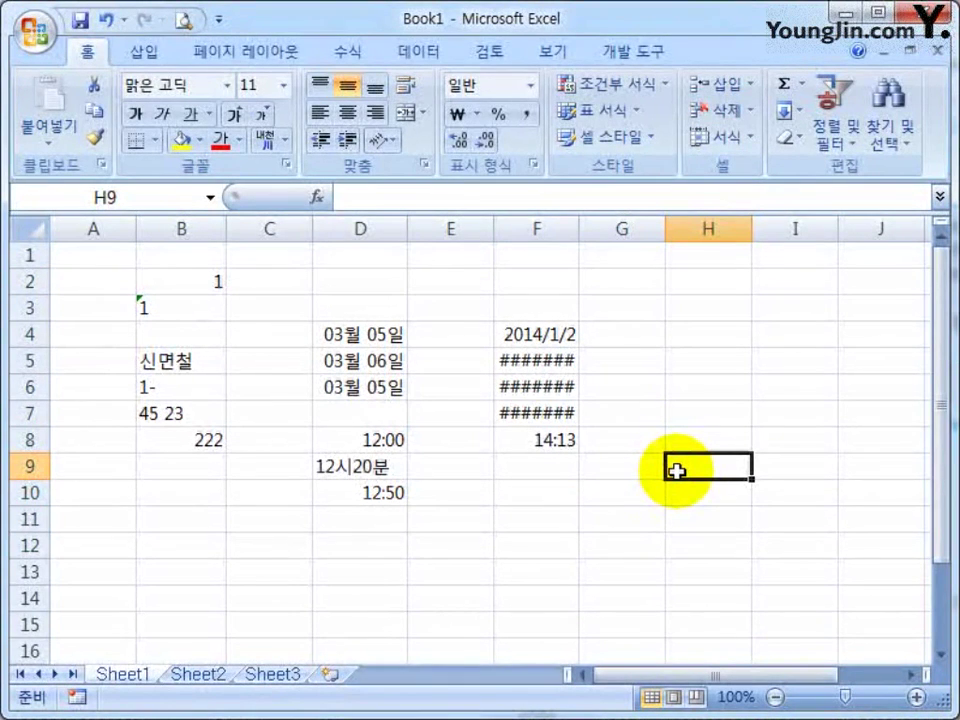
{"action": "left_click_drag", "start_coordinate": [577, 231], "coordinate": [640, 224]}
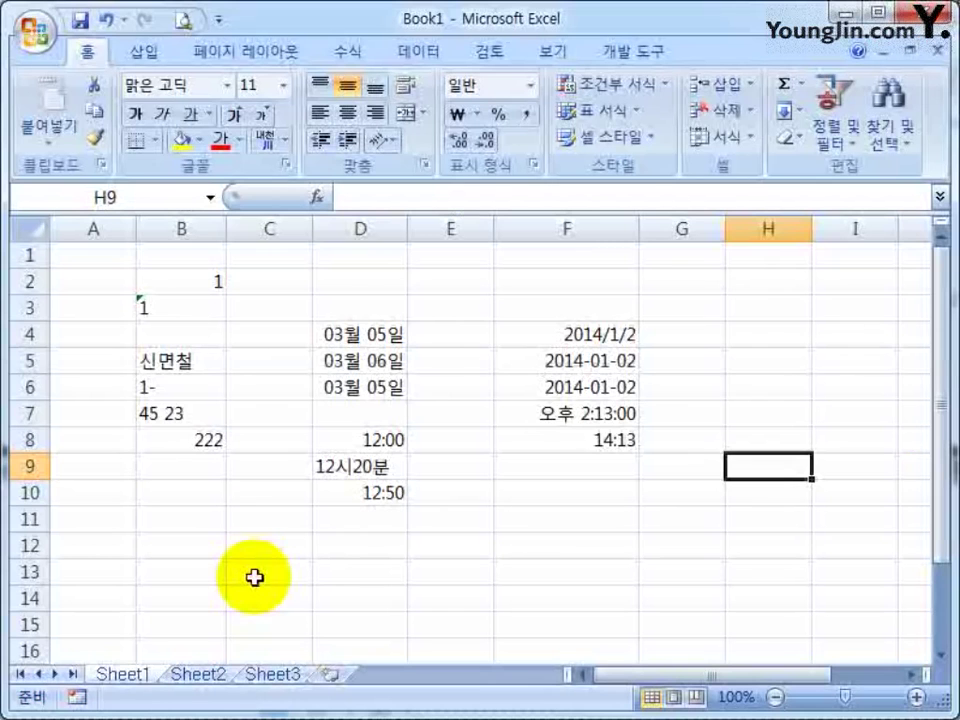
Enter the formula =1+1 in E12 and E14, with plain text 1+1 in E13
{"action": "left_click", "coordinate": [275, 522]}
{"action": "scroll", "coordinate": [265, 500], "scroll_direction": "down", "scroll_amount": 3}
{"action": "key", "text": "Down"}
{"action": "key", "text": "Down"}
{"action": "key", "text": "Down"}
{"action": "key", "text": "Down"}
{"action": "scroll", "coordinate": [430, 595], "scroll_direction": "up", "scroll_amount": 3}
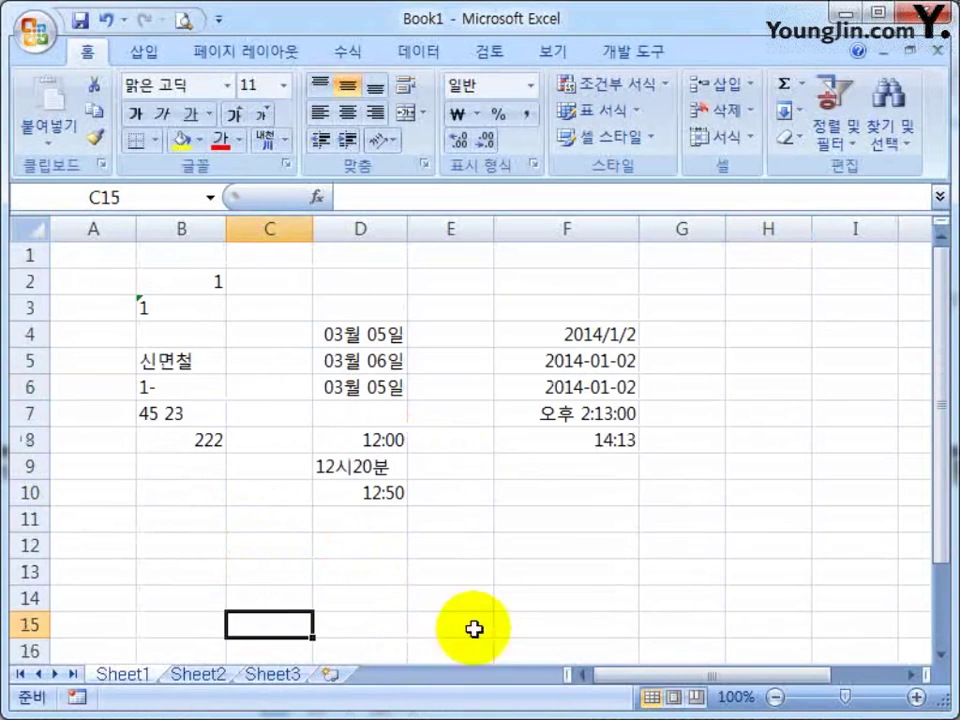
{"action": "left_click", "coordinate": [450, 545]}
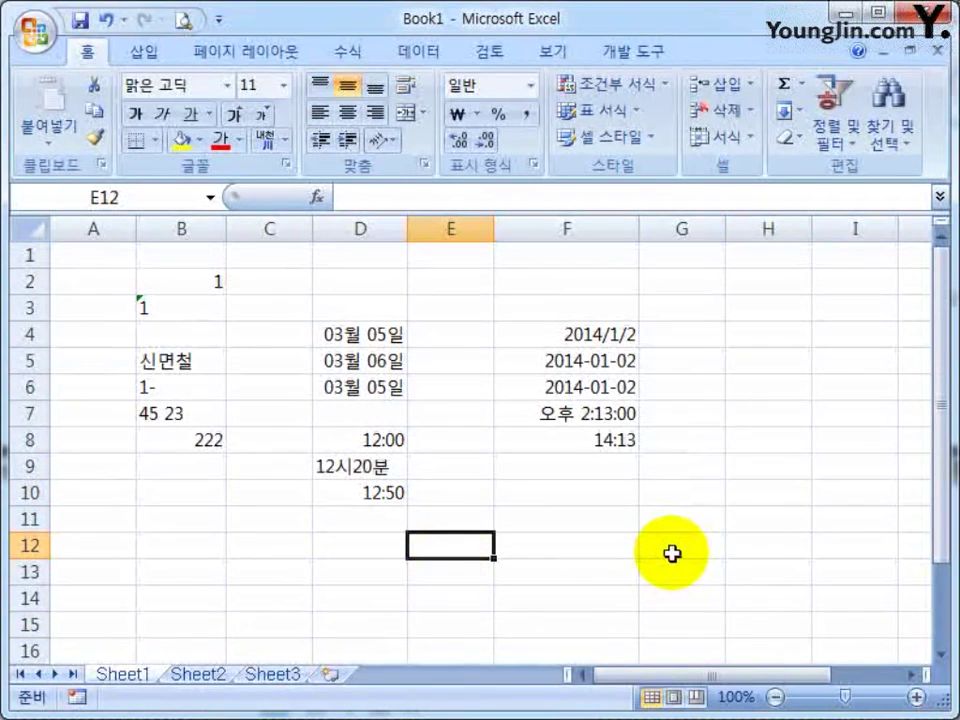
{"action": "type", "text": "="}
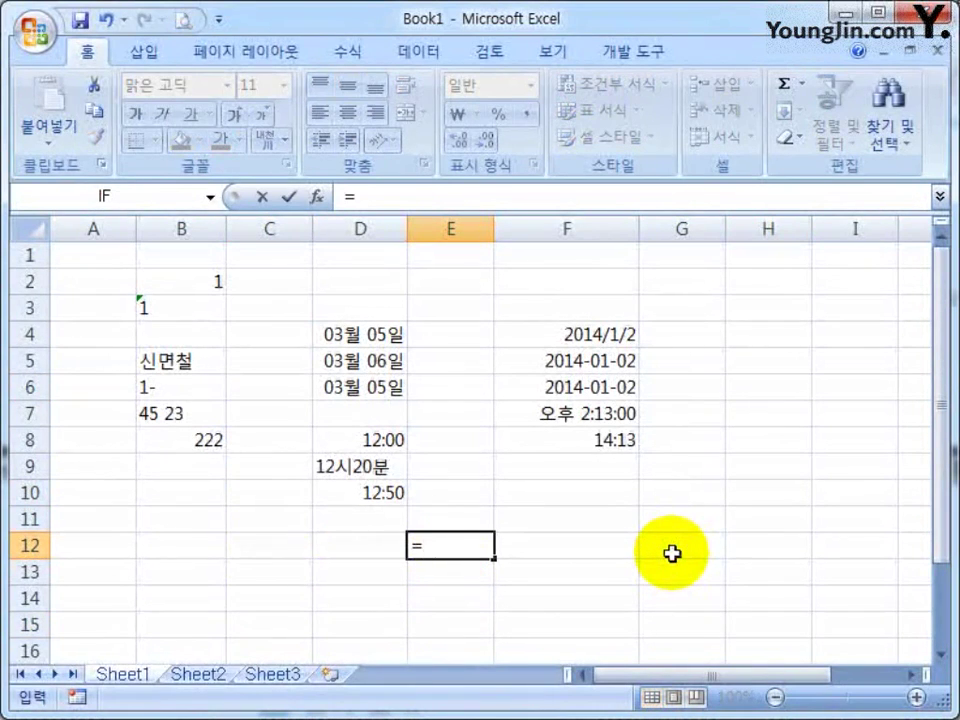
{"action": "type", "text": "1+1"}
{"action": "key", "text": "Return"}
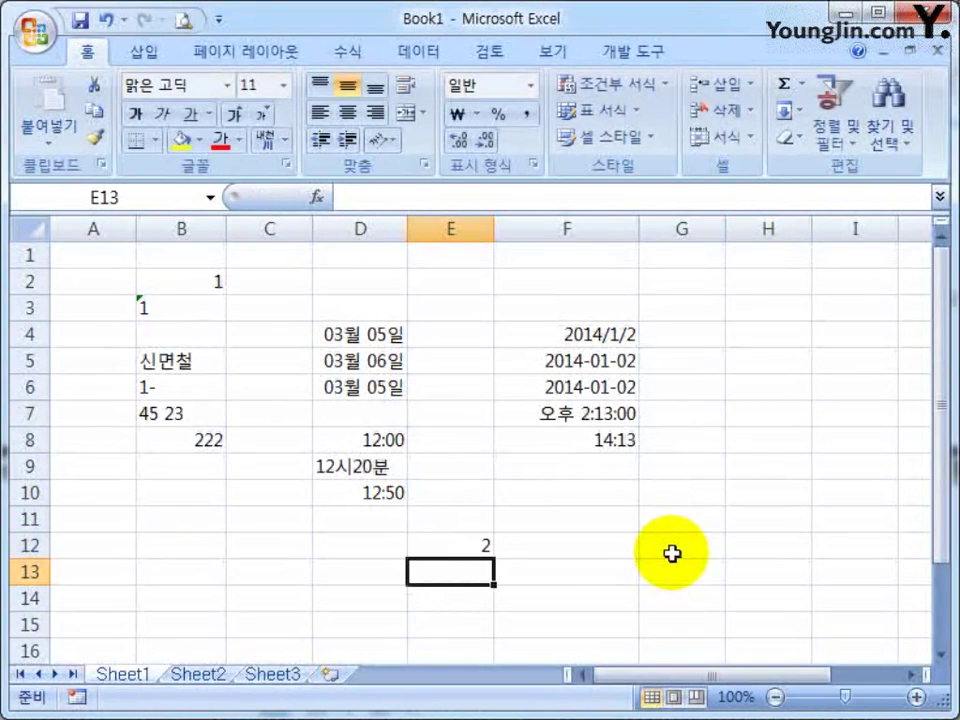
{"action": "type", "text": "1+1"}
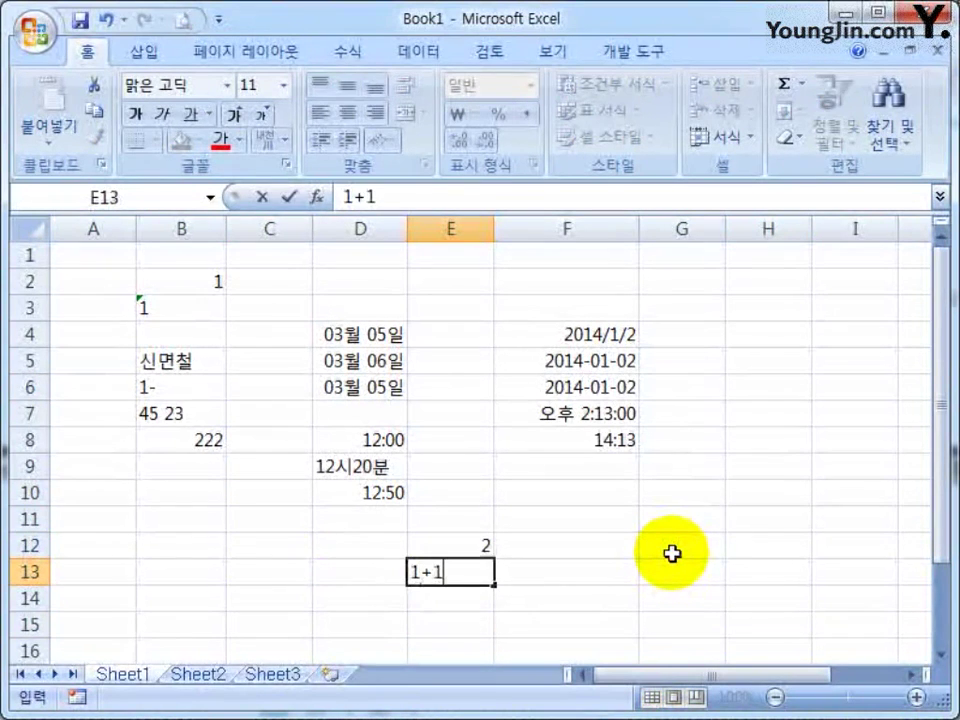
{"action": "key", "text": "Return"}
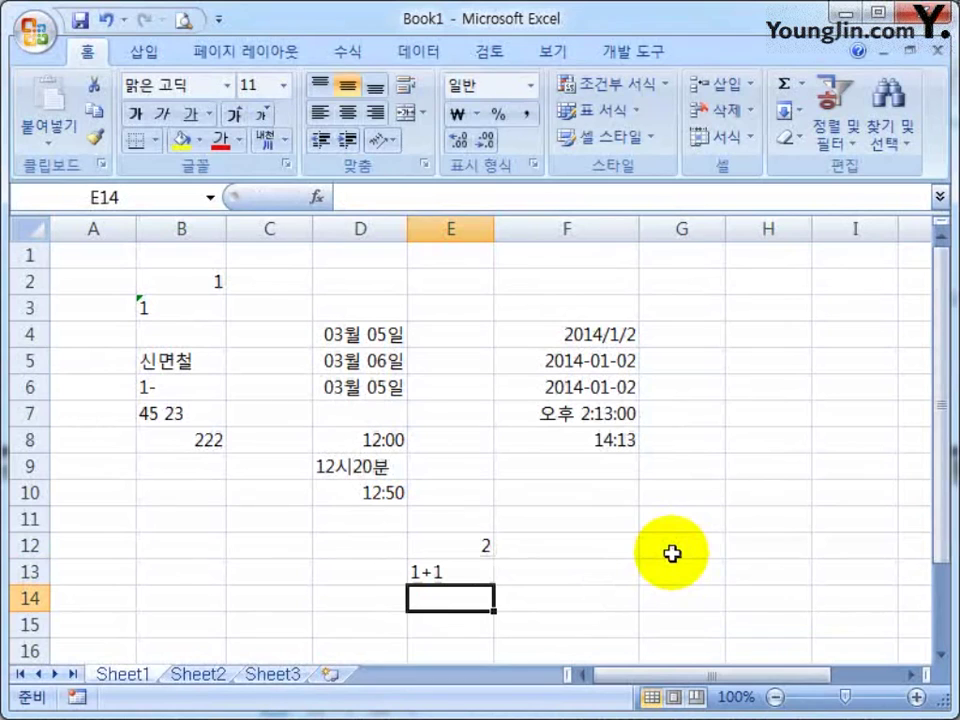
{"action": "type", "text": "="}
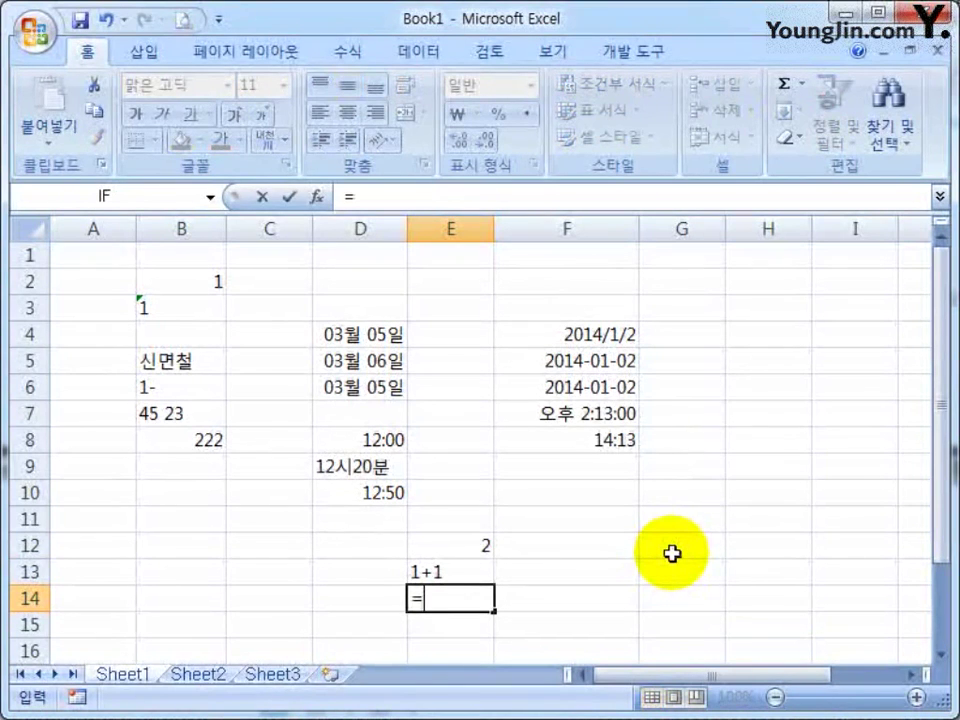
{"action": "type", "text": "1+1"}
{"action": "key", "text": "Return"}
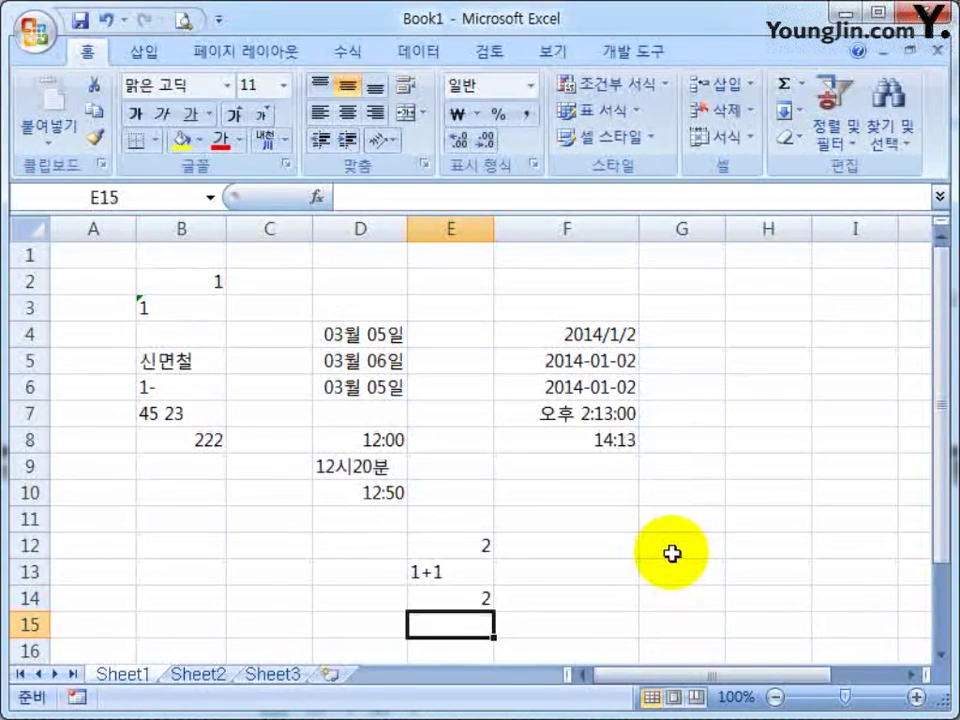
Enter 10 in both A11 and A12
{"action": "key", "text": "Left"}
{"action": "key", "text": "Left"}
{"action": "key", "text": "Left"}
{"action": "key", "text": "Left"}
{"action": "key", "text": "Up"}
{"action": "key", "text": "Up"}
{"action": "key", "text": "Up"}
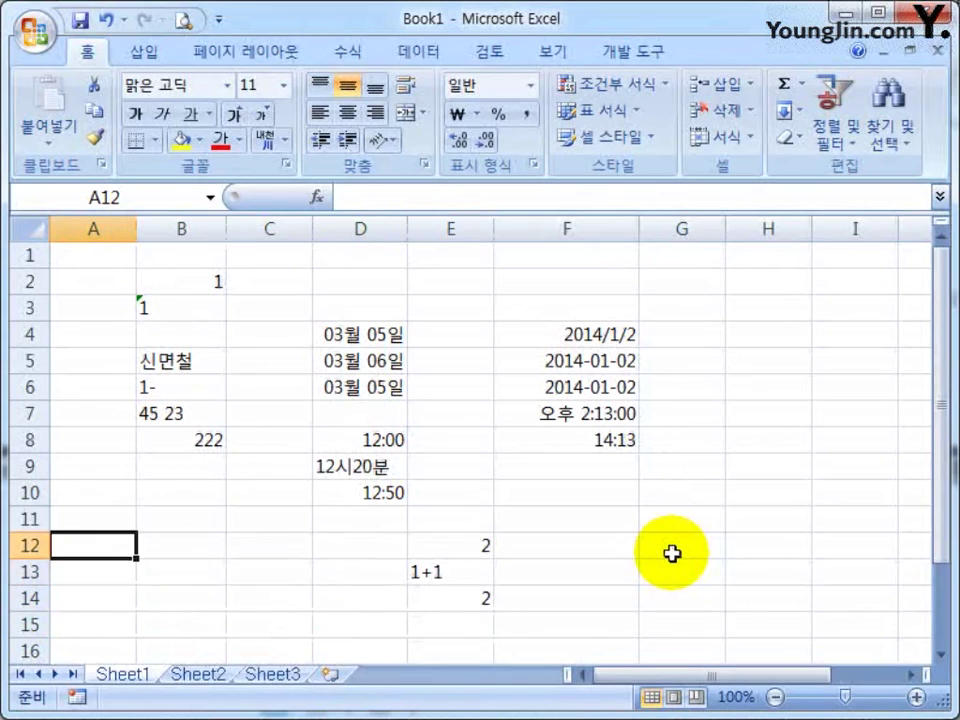
{"action": "key", "text": "Up"}
{"action": "type", "text": "10"}
{"action": "key", "text": "Return"}
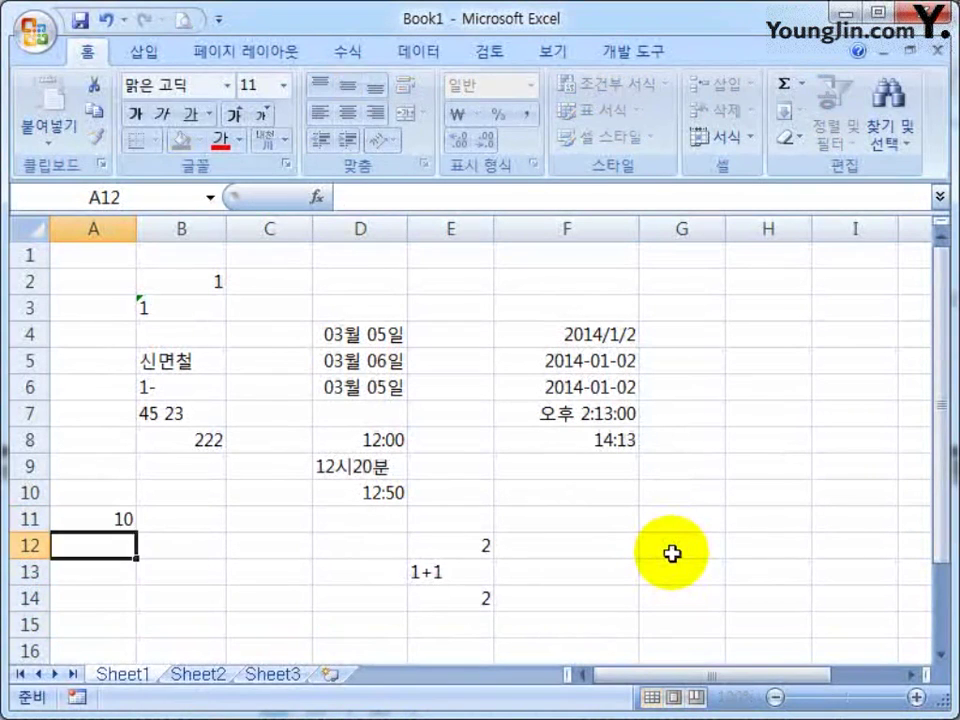
{"action": "type", "text": "10"}
{"action": "key", "text": "Return"}
Build the formula =A11+A12 in B12 by clicking the cells, giving 20
{"action": "key", "text": "Up"}
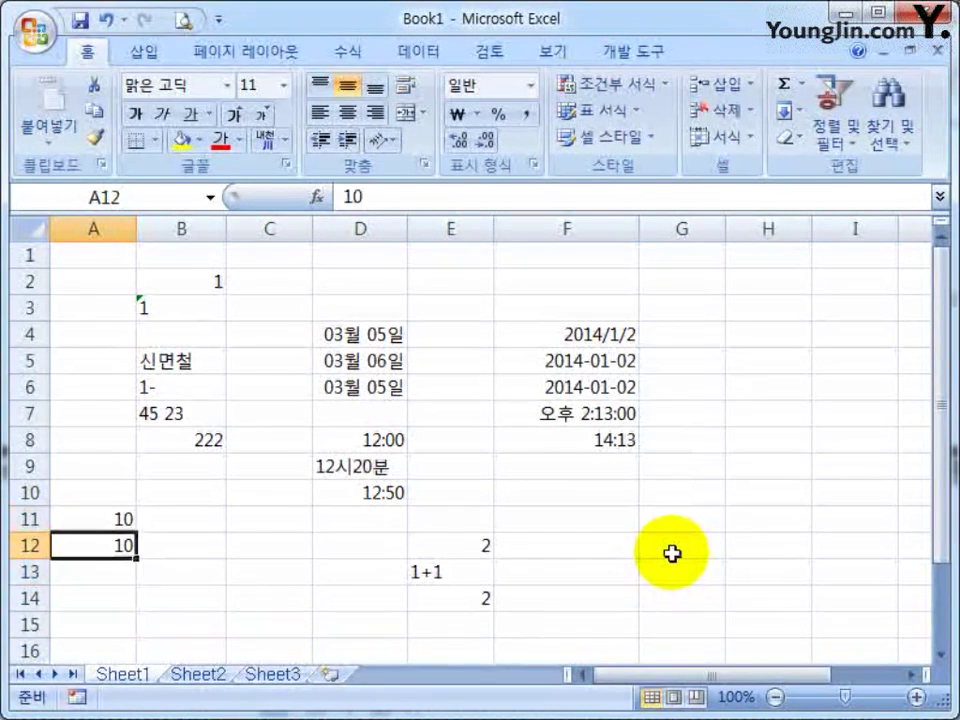
{"action": "key", "text": "Down"}
{"action": "key", "text": "Up"}
{"action": "key", "text": "Up"}
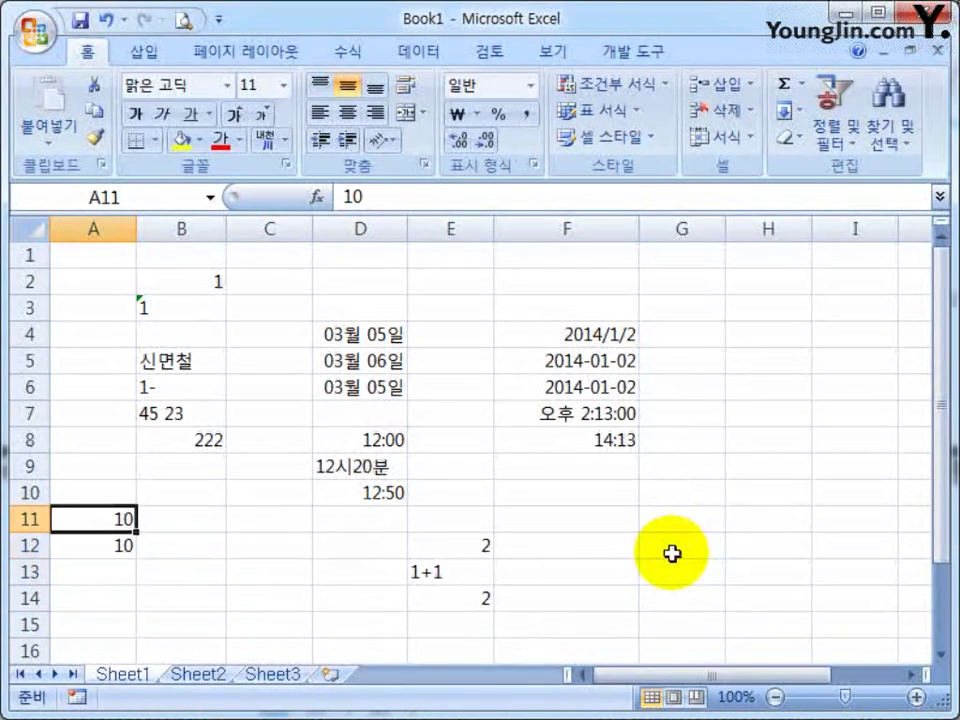
{"action": "key", "text": "Down"}
{"action": "key", "text": "Right"}
{"action": "type", "text": "="}
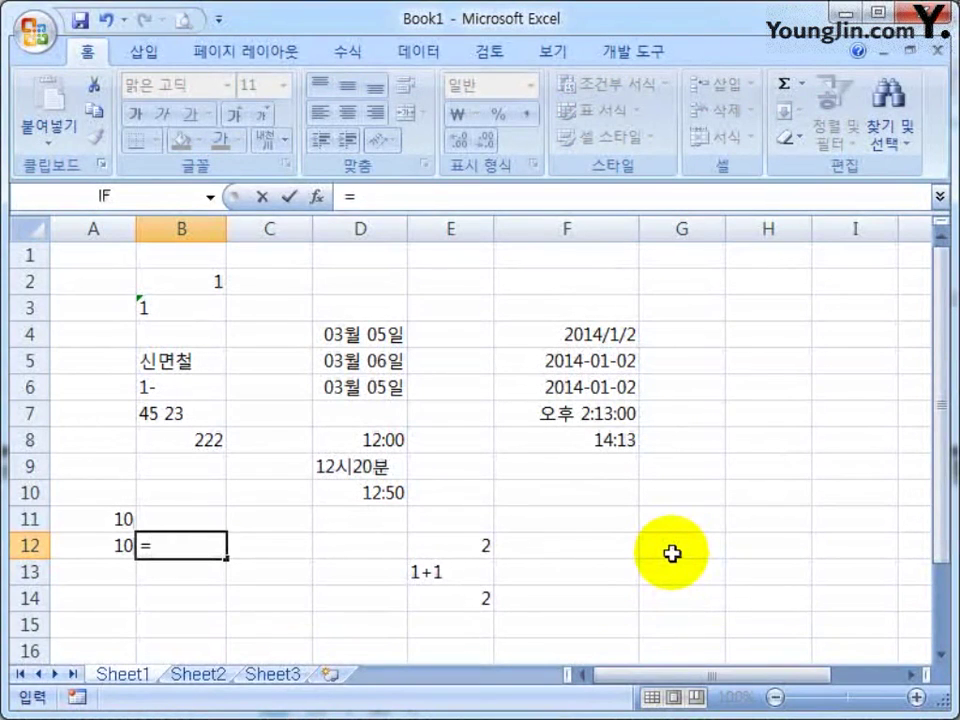
{"action": "left_click", "coordinate": [98, 517]}
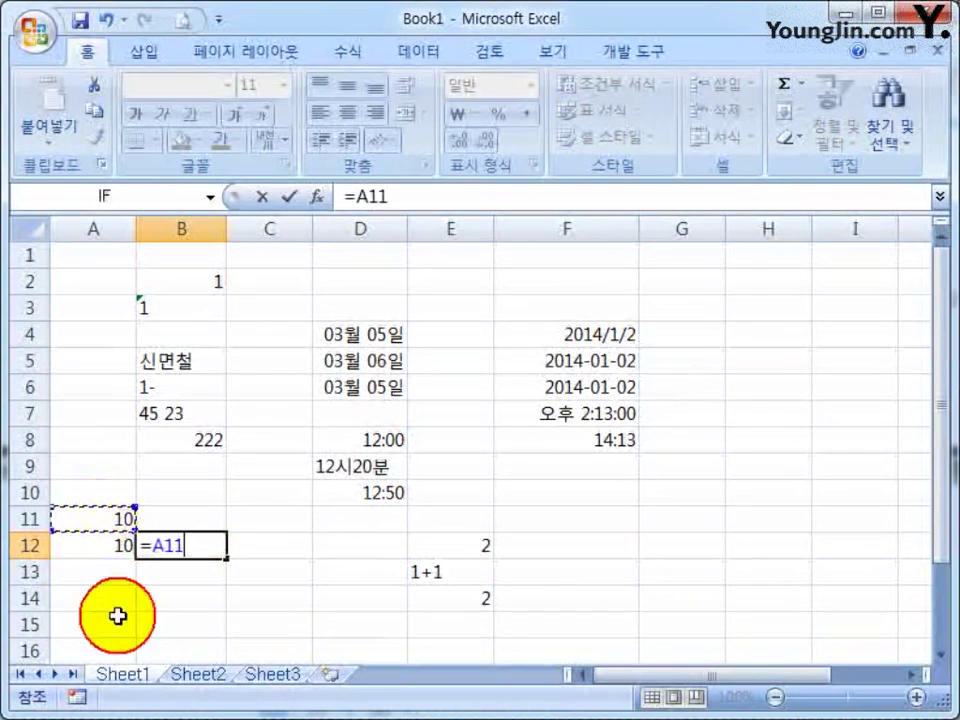
{"action": "type", "text": "+"}
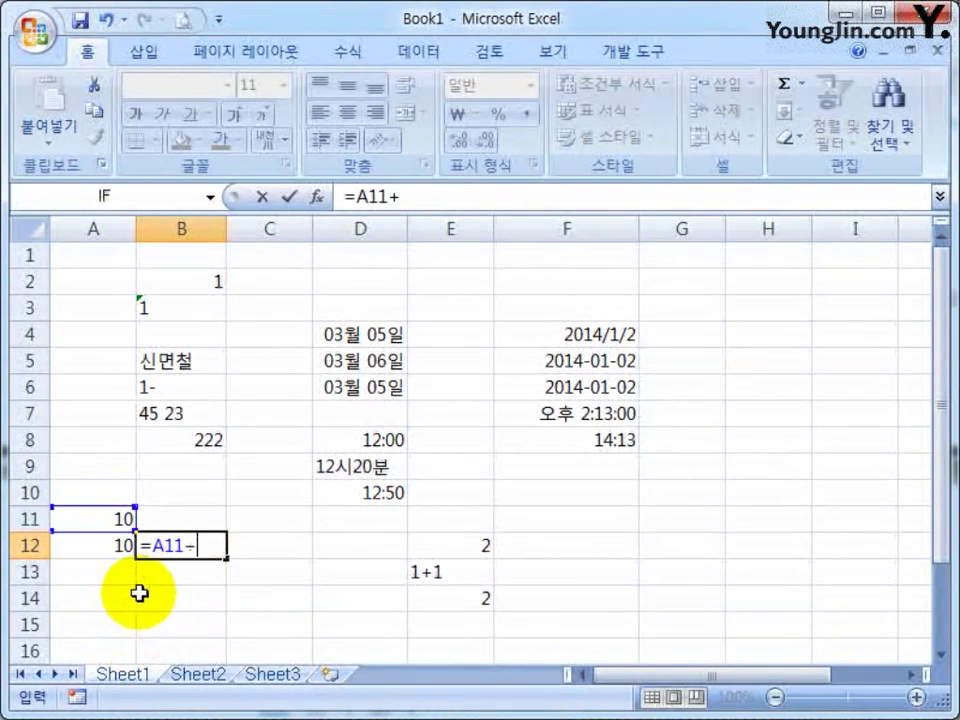
{"action": "left_click", "coordinate": [93, 545]}
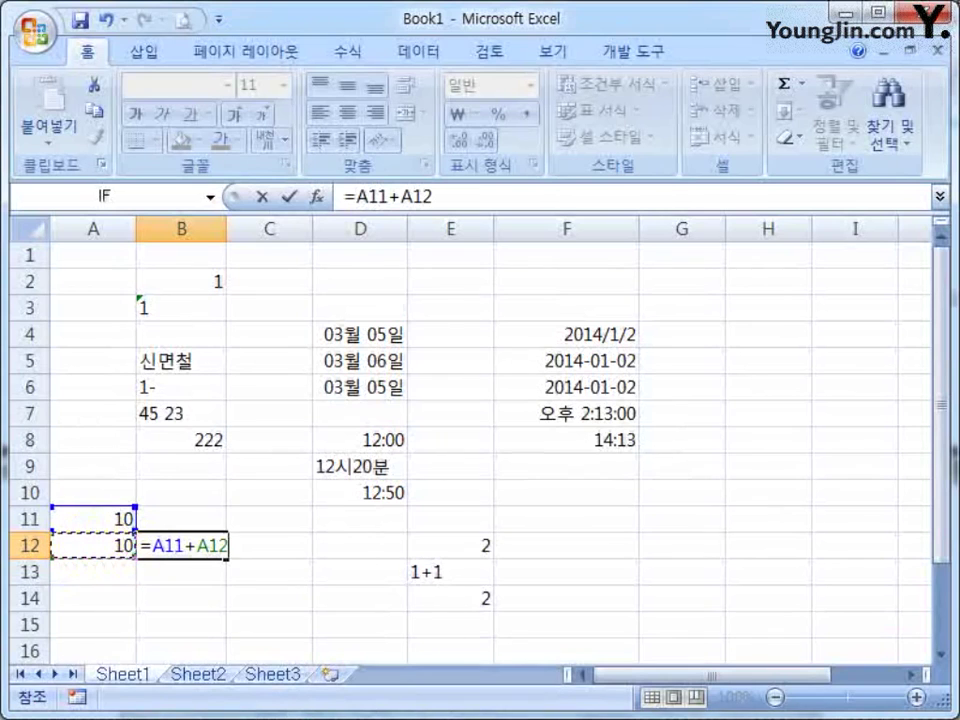
{"action": "key", "text": "Return"}
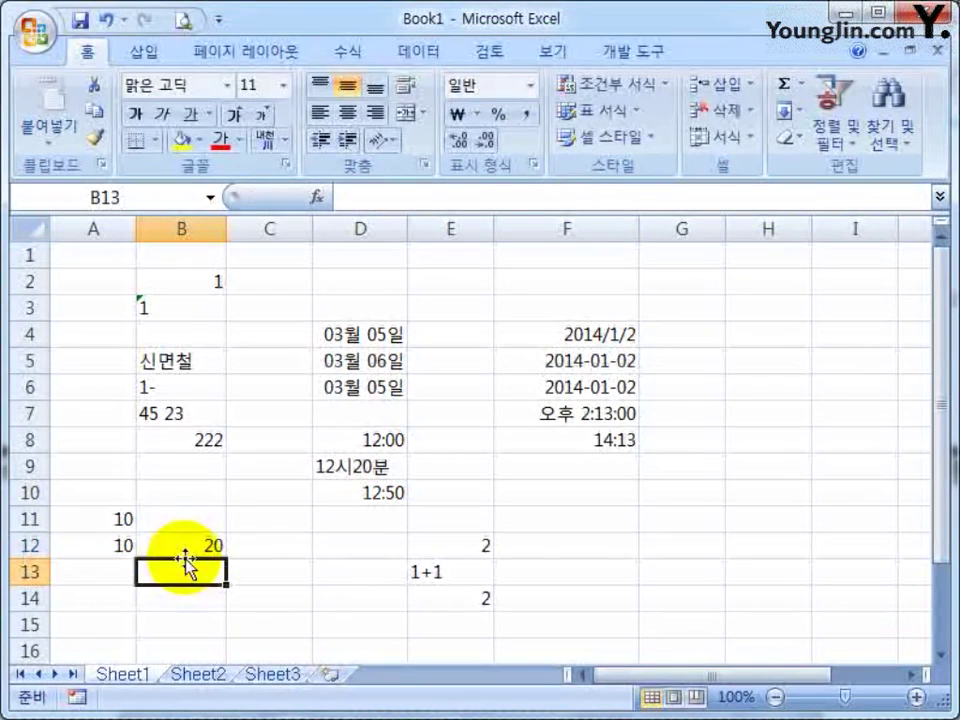
{"action": "left_click", "coordinate": [184, 551]}
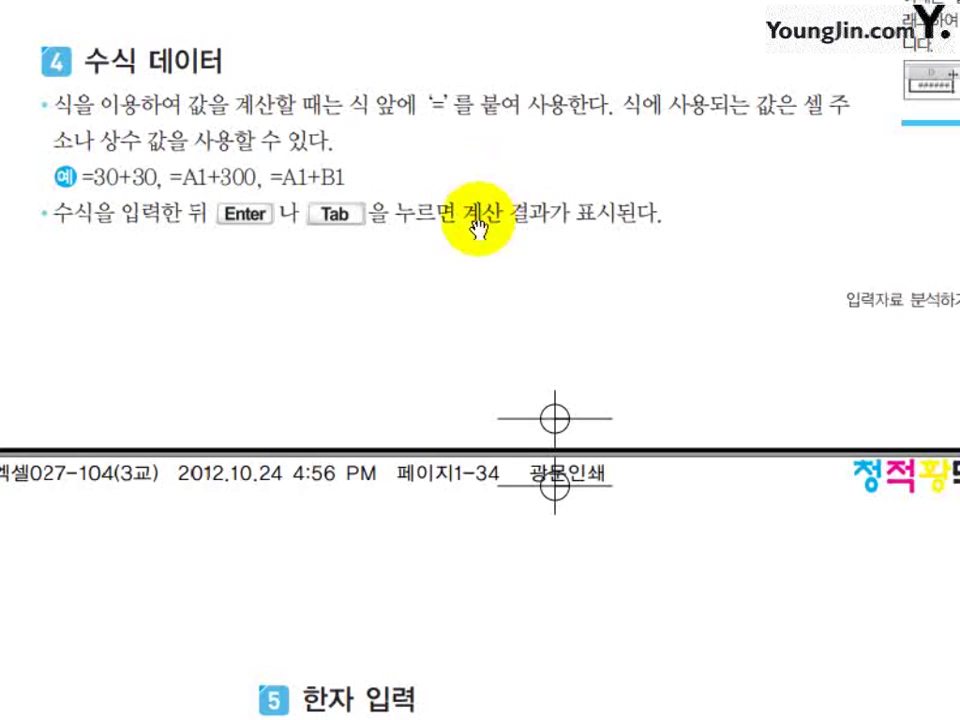
{"action": "scroll", "coordinate": [515, 380], "scroll_direction": "down", "scroll_amount": 3}
{"action": "scroll", "coordinate": [515, 380], "scroll_direction": "down", "scroll_amount": 8}
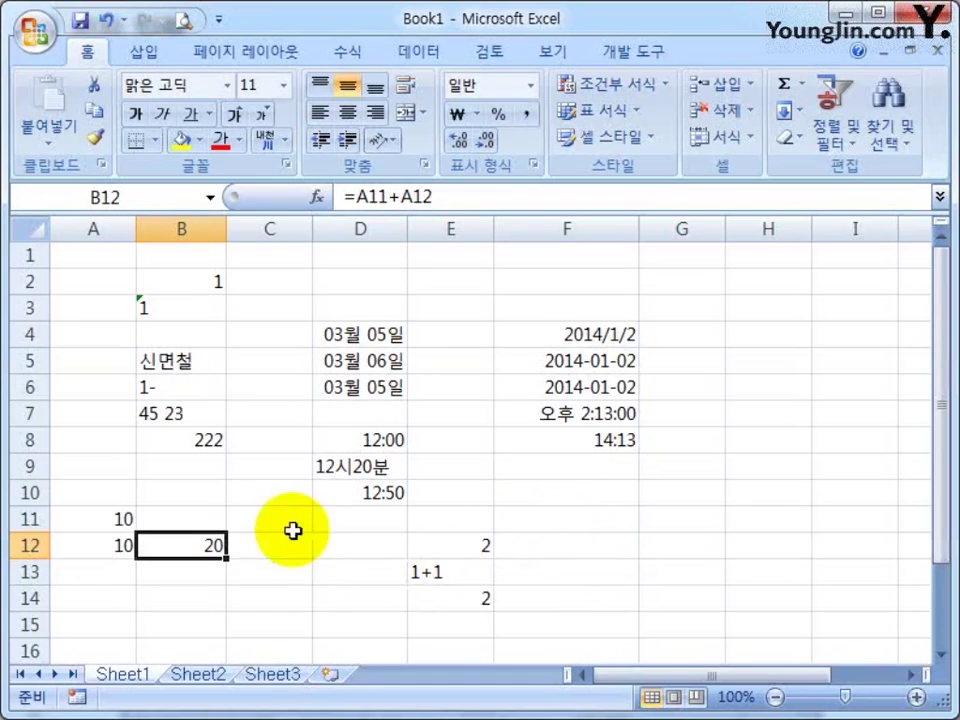
{"action": "scroll", "coordinate": [355, 466], "scroll_direction": "down", "scroll_amount": 3}
Type 경기도 in B16 and convert it with the Hanja key to the 한글(漢字) form 경기도(京畿道)
{"action": "left_click", "coordinate": [161, 409]}
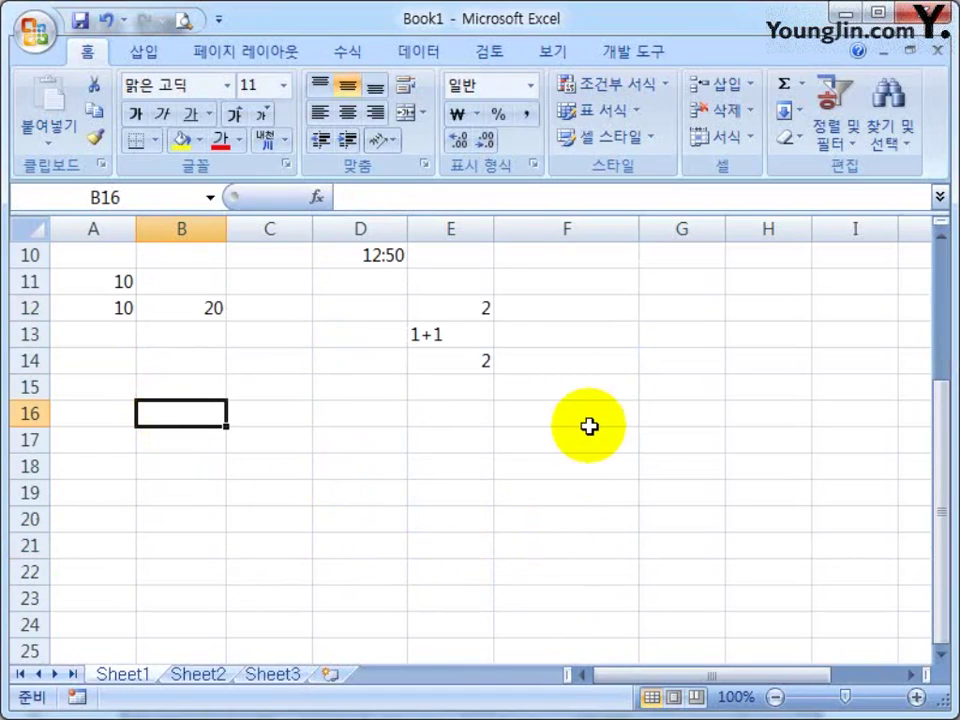
{"action": "type", "text": "ㄱ"}
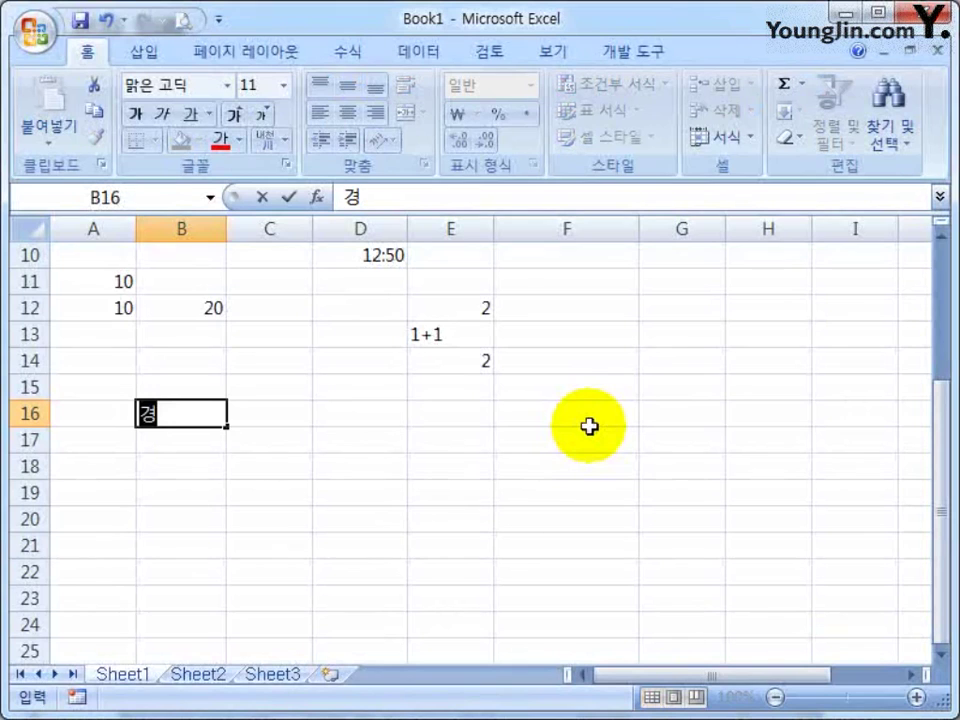
{"action": "type", "text": "기도"}
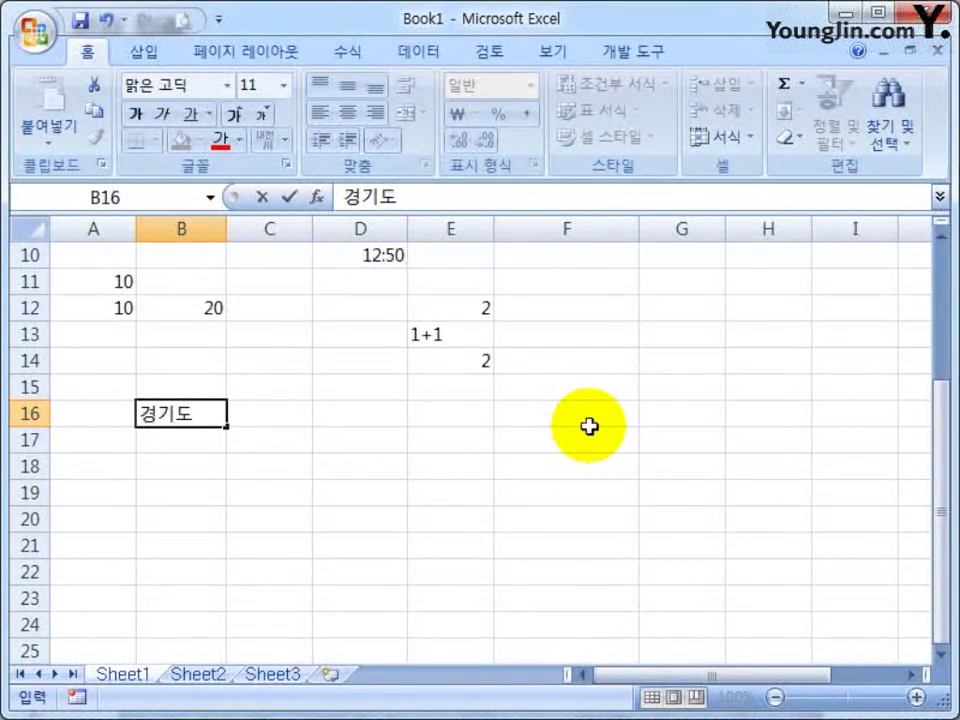
{"action": "key", "text": "Hangul_Hanja"}
{"action": "key", "text": "Escape"}
{"action": "key", "text": "shift+Home"}
{"action": "key", "text": "Hangul_Hanja"}
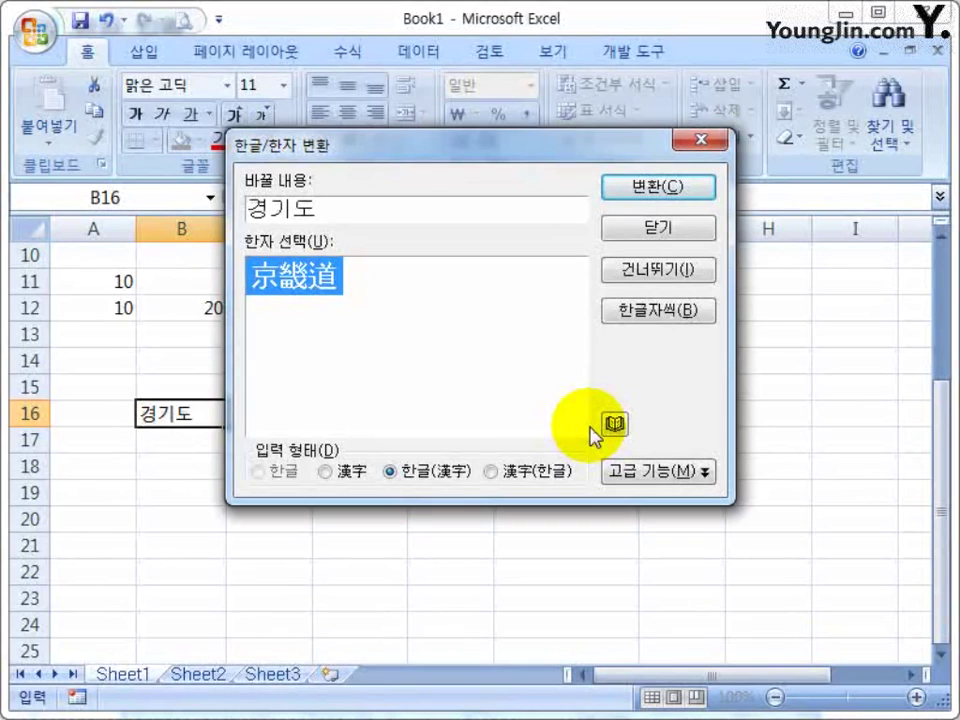
{"action": "left_click", "coordinate": [645, 190]}
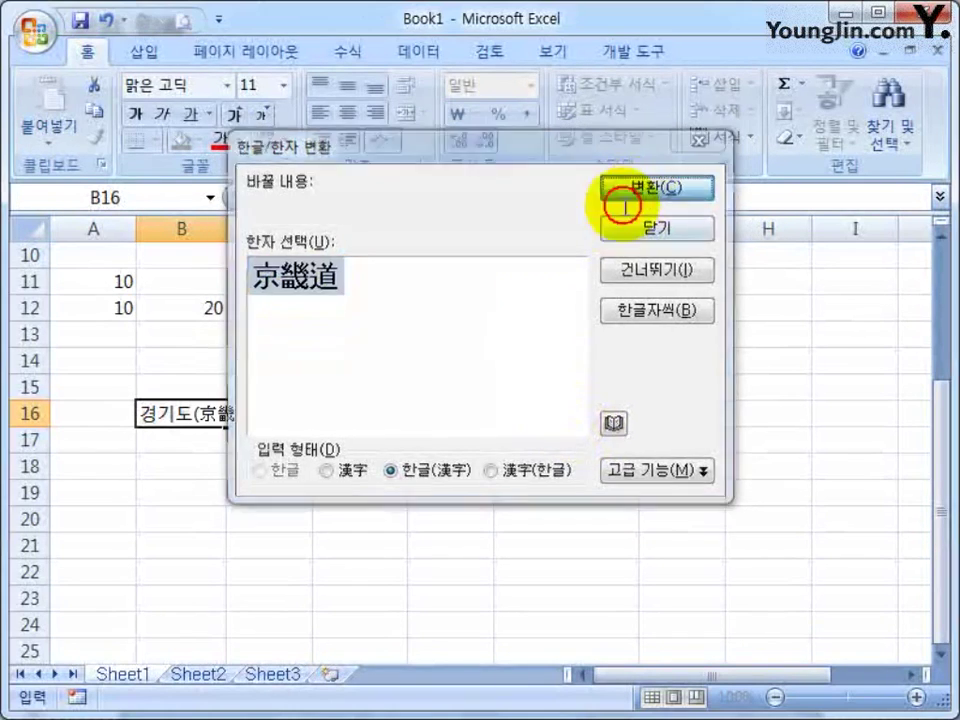
{"action": "key", "text": "Return"}
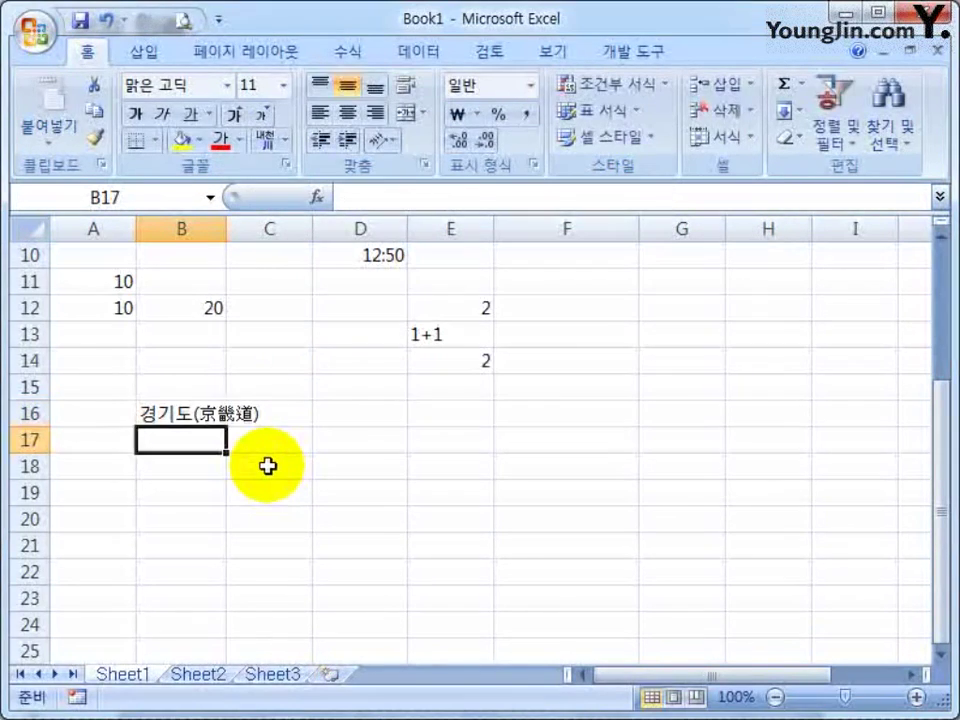
Type 경기도 in B17, rejecting the (京畿道) autocomplete, and select the text in the cell
{"action": "left_click", "coordinate": [154, 407]}
{"action": "left_click", "coordinate": [221, 444]}
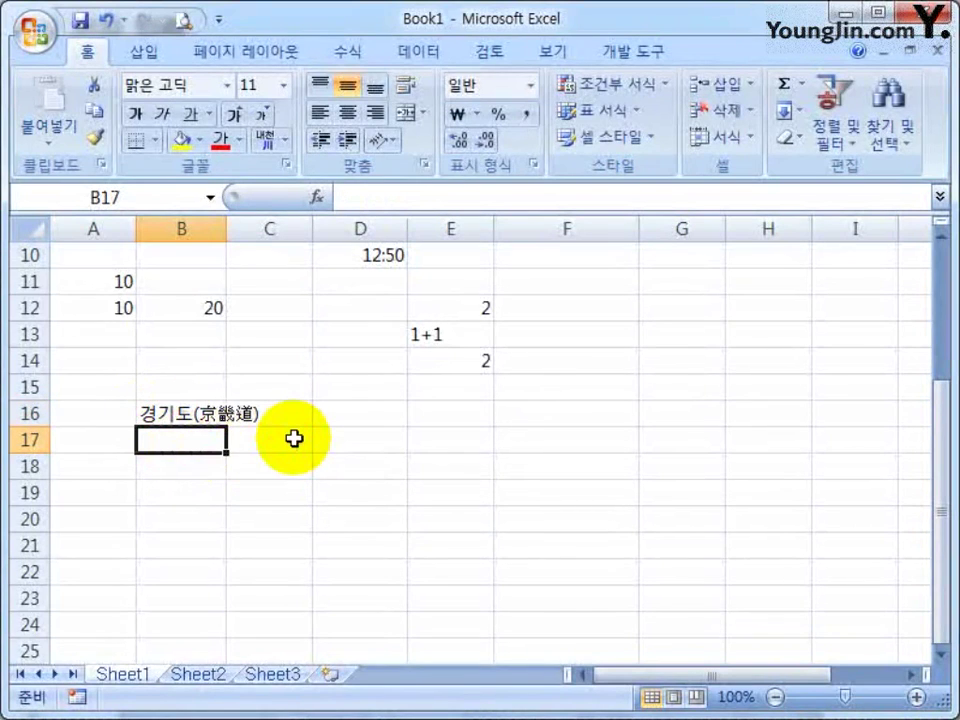
{"action": "type", "text": "경기도"}
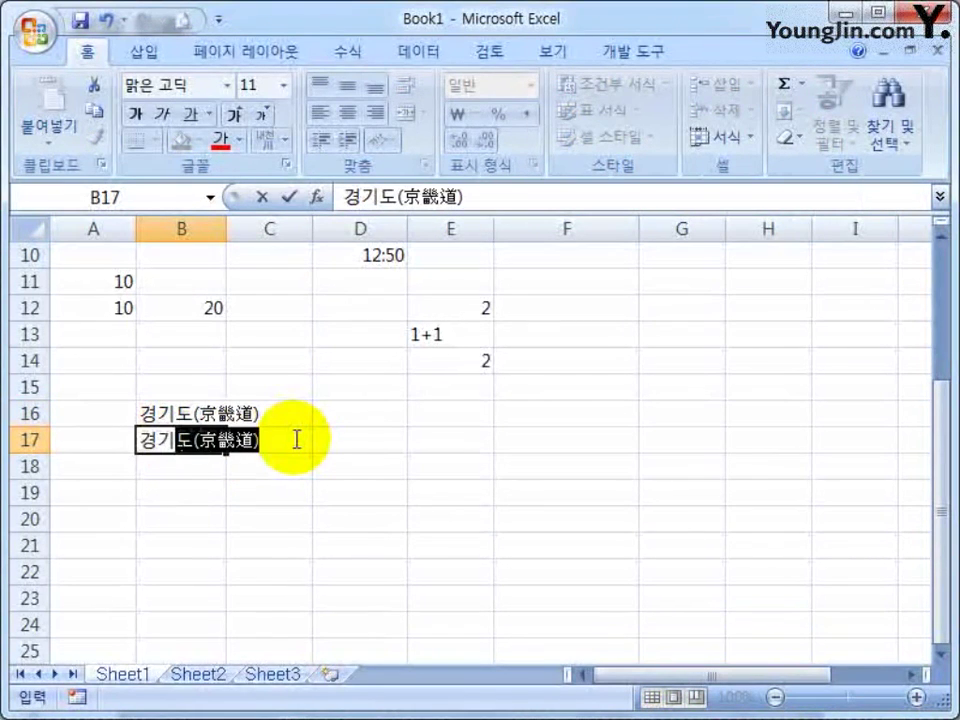
{"action": "key", "text": "Delete"}
{"action": "key", "text": "shift+Left"}
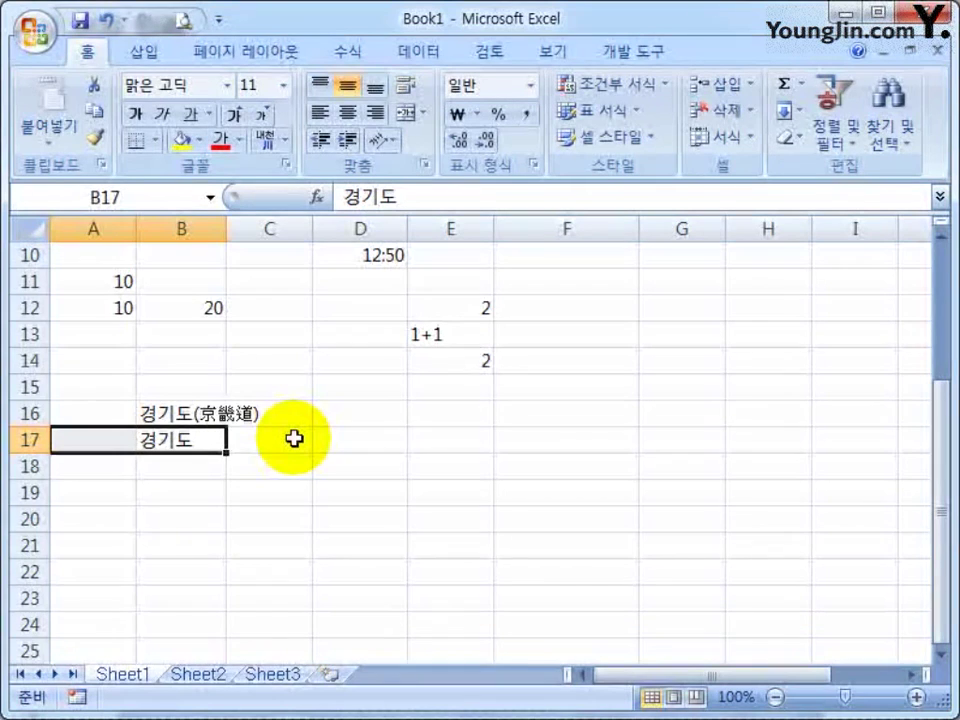
{"action": "double_click", "coordinate": [233, 443]}
{"action": "left_click_drag", "start_coordinate": [231, 443], "coordinate": [129, 443]}
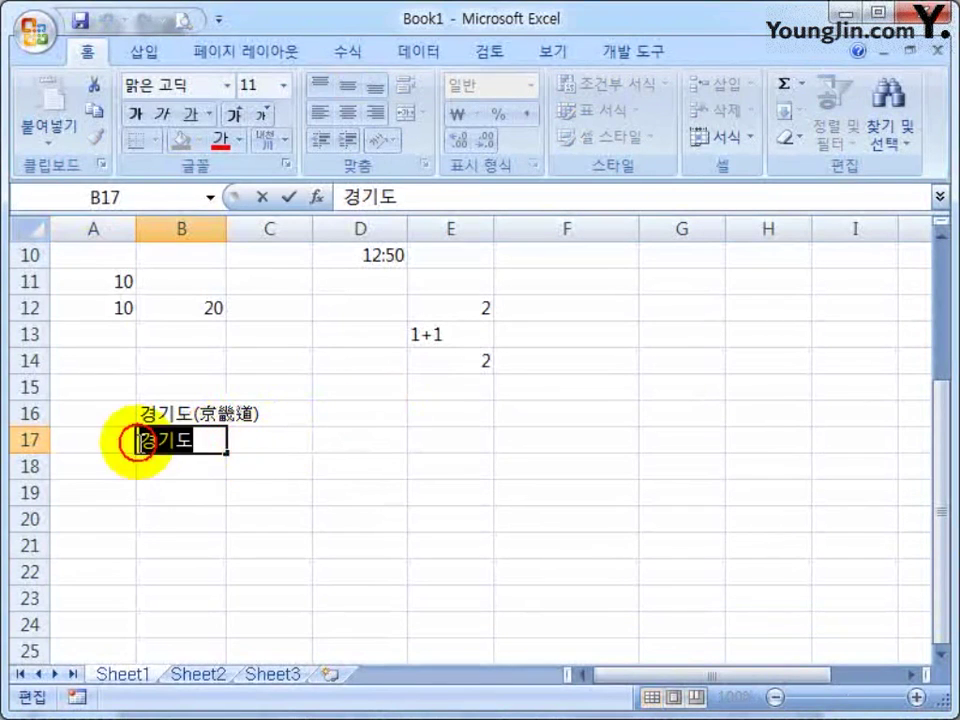
Compare the Hanja conversion forms and convert B17 to the Hanja-only 京畿道
{"action": "key", "text": "Hangul_Hanja"}
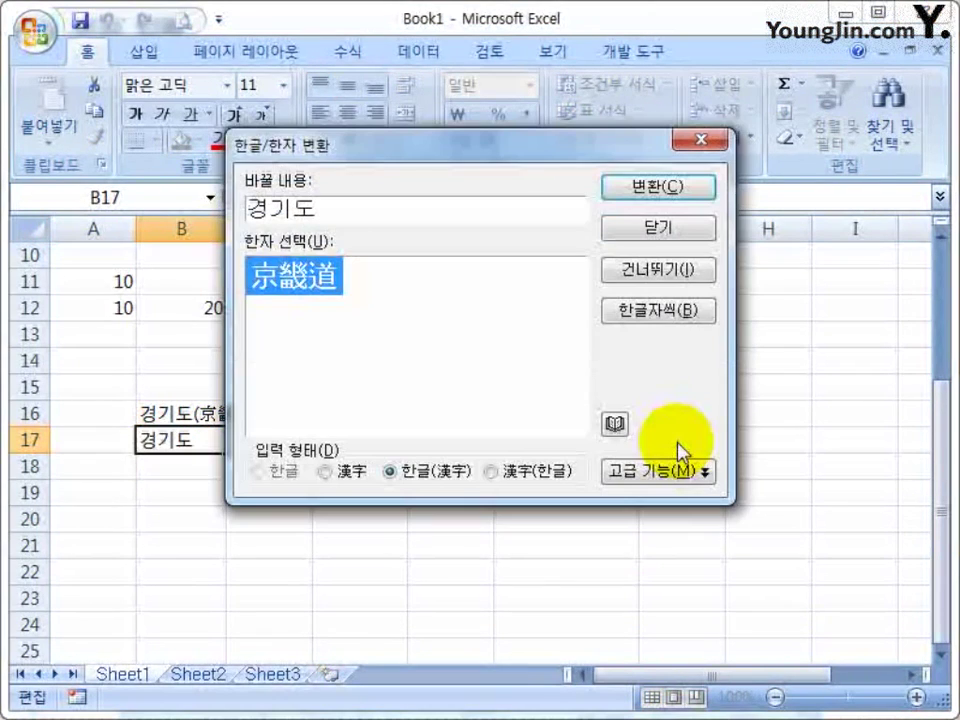
{"action": "left_click", "coordinate": [338, 471]}
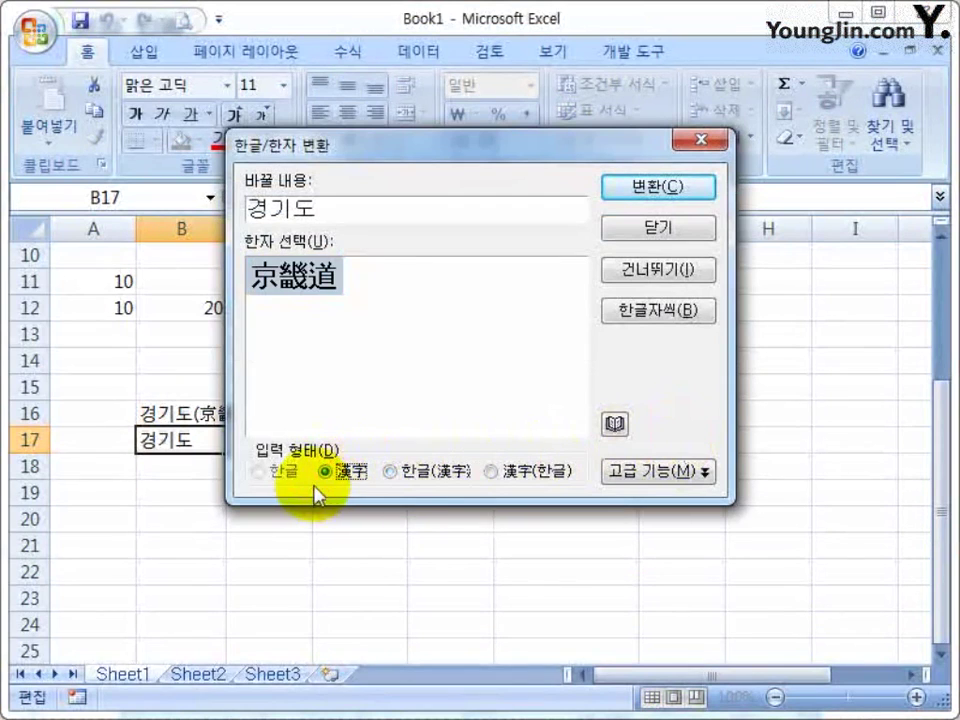
{"action": "left_click", "coordinate": [390, 472]}
{"action": "left_click", "coordinate": [495, 472]}
{"action": "left_click", "coordinate": [395, 474]}
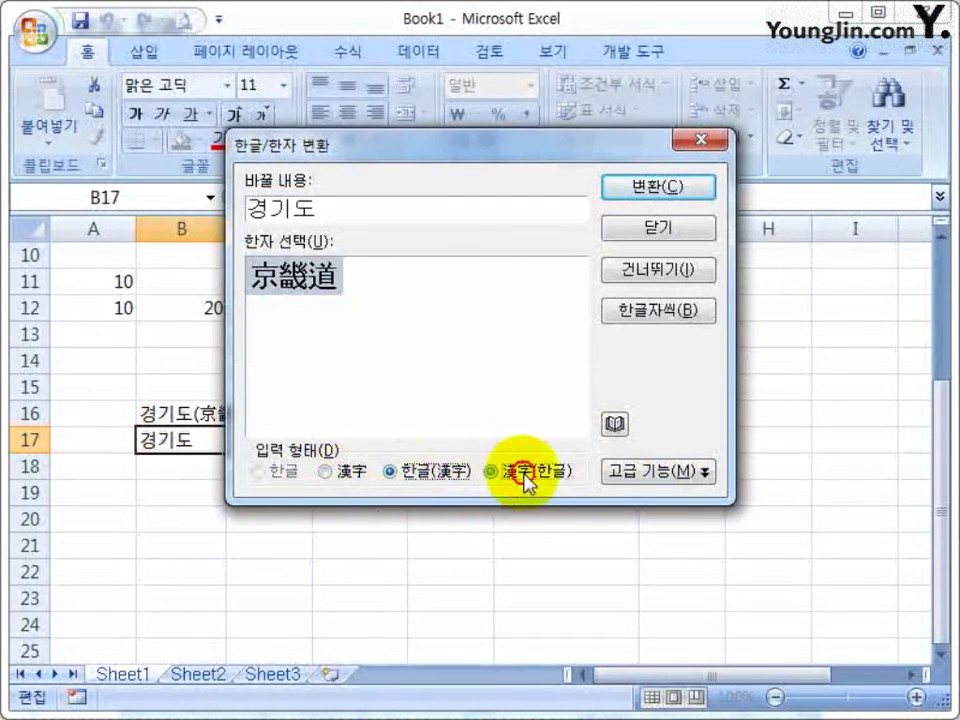
{"action": "left_click", "coordinate": [522, 472]}
{"action": "left_click", "coordinate": [324, 471]}
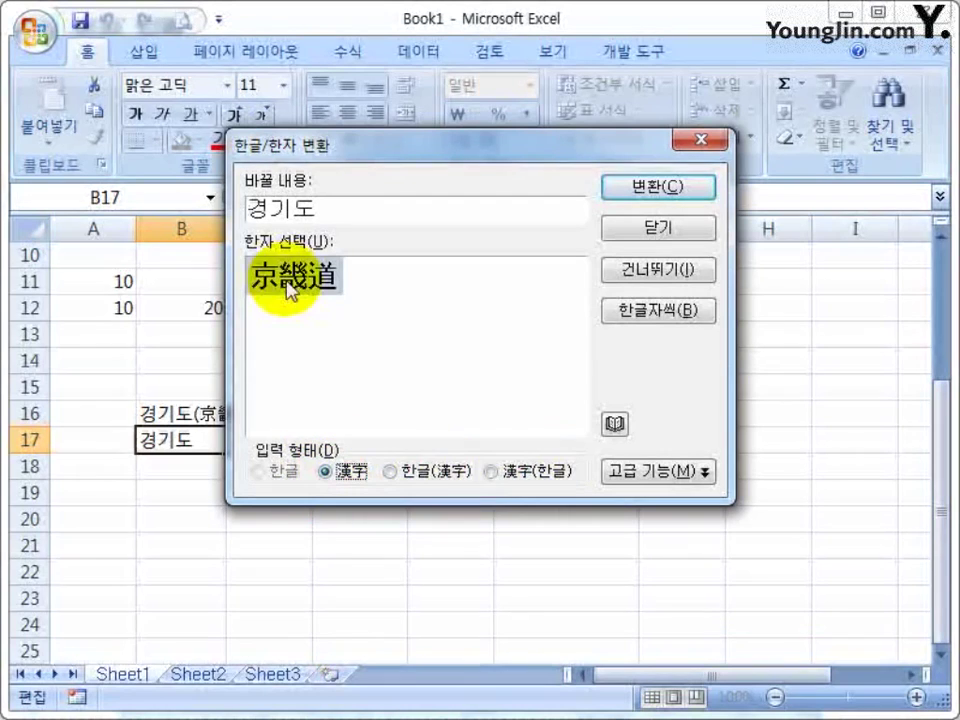
{"action": "left_click", "coordinate": [395, 473]}
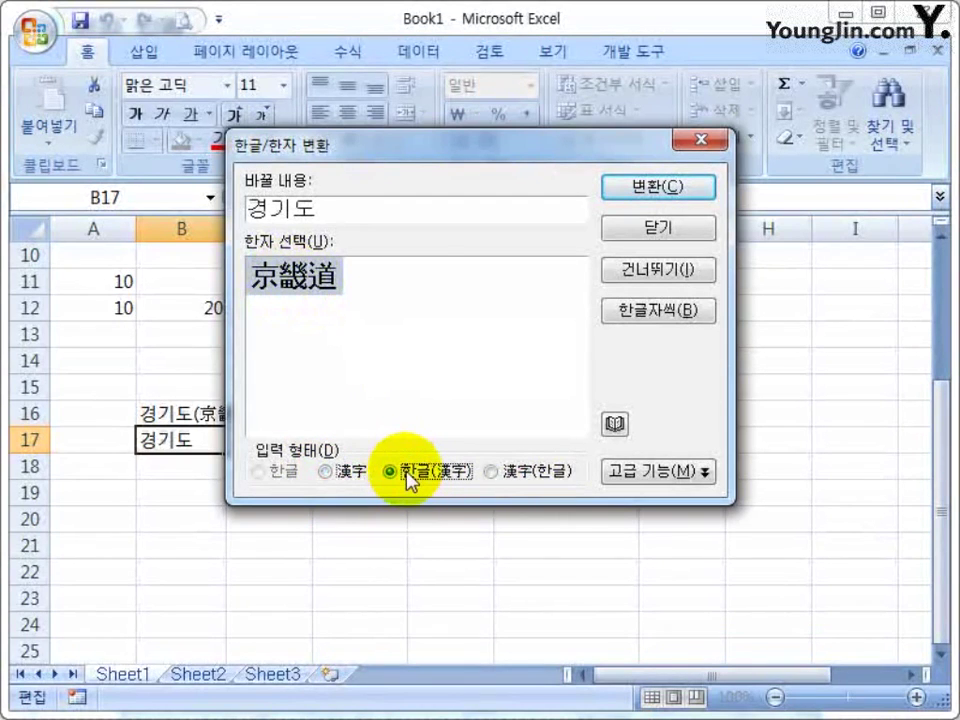
{"action": "left_click", "coordinate": [535, 474]}
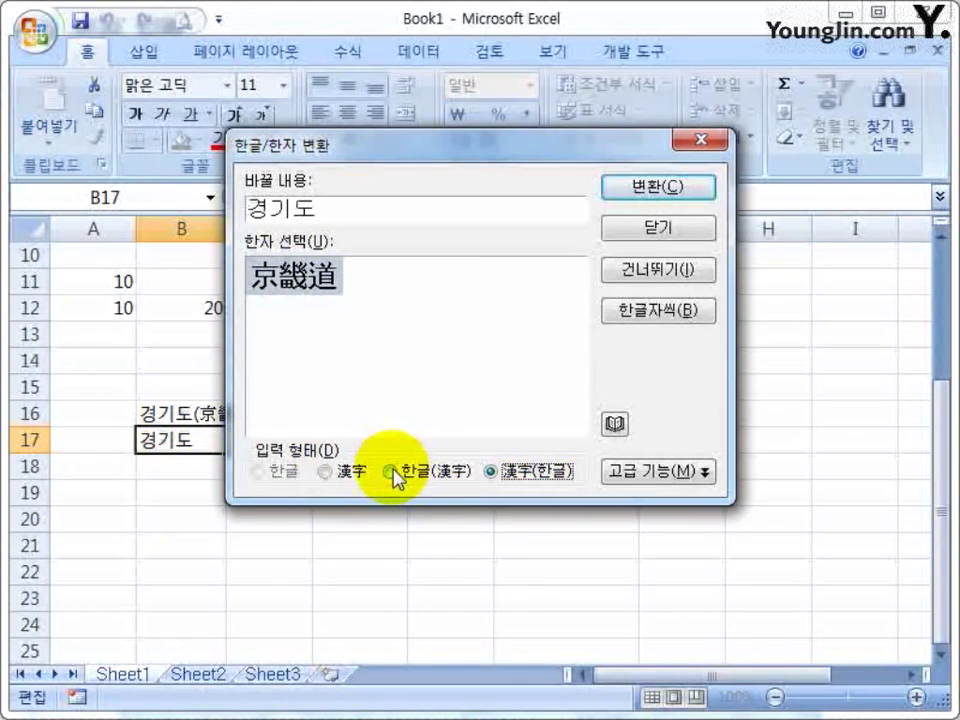
{"action": "left_click", "coordinate": [330, 474]}
{"action": "left_click", "coordinate": [640, 190]}
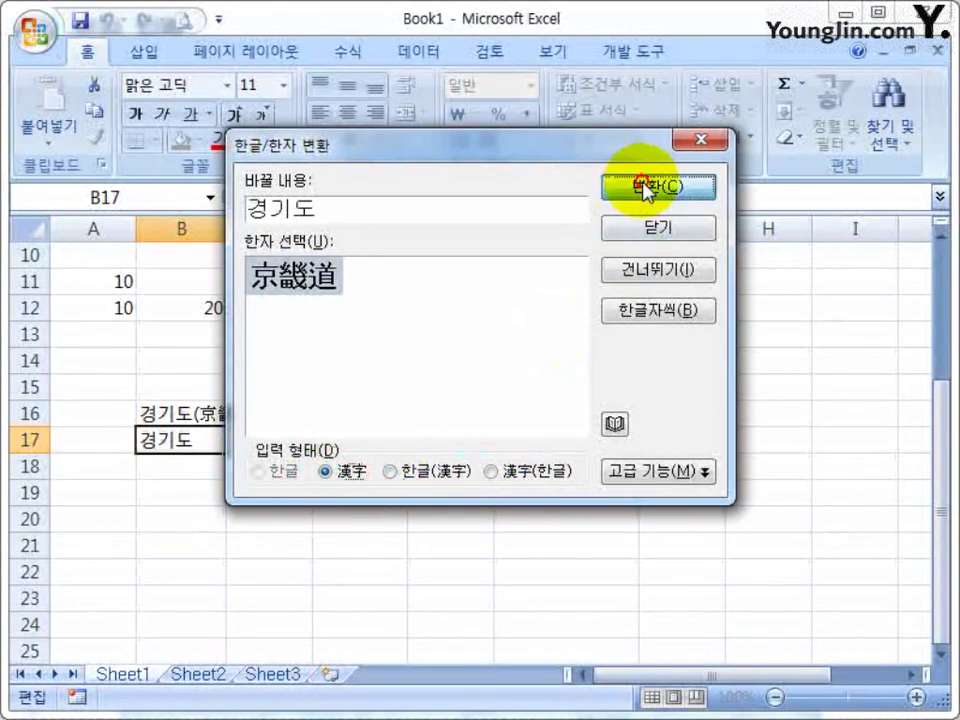
{"action": "left_click", "coordinate": [270, 468]}
{"action": "left_click", "coordinate": [147, 476]}
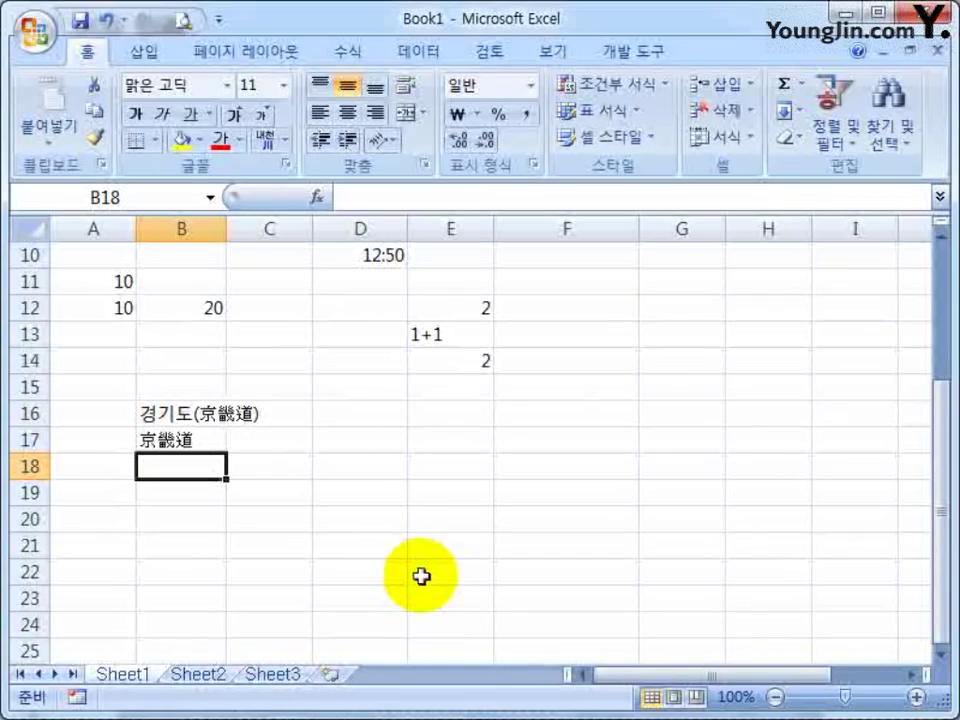
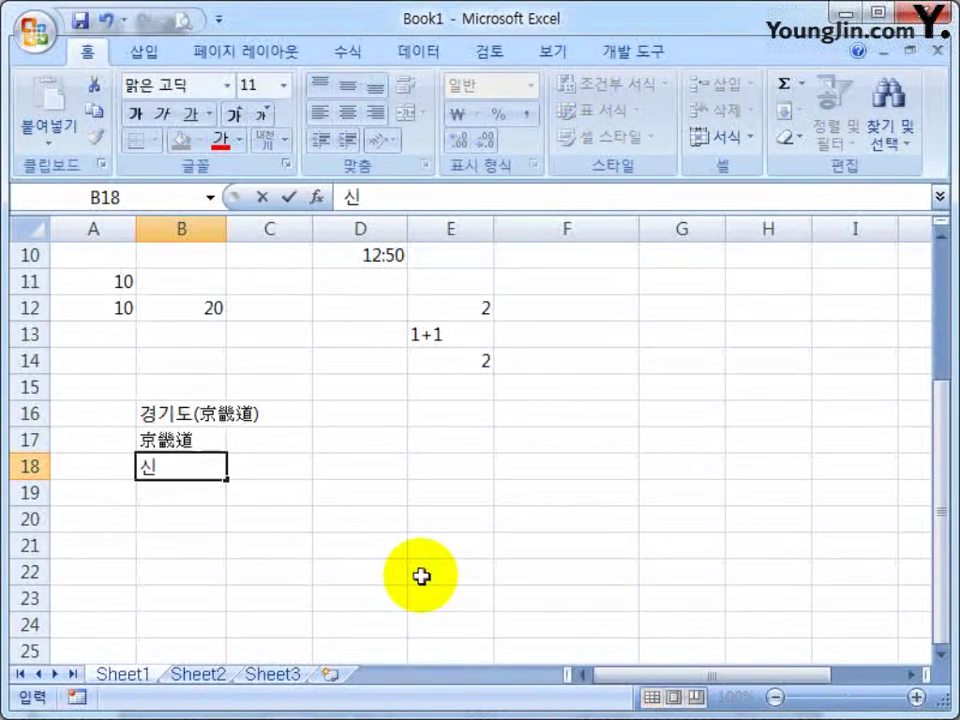
{"action": "key", "text": "Hangul_Hanja"}
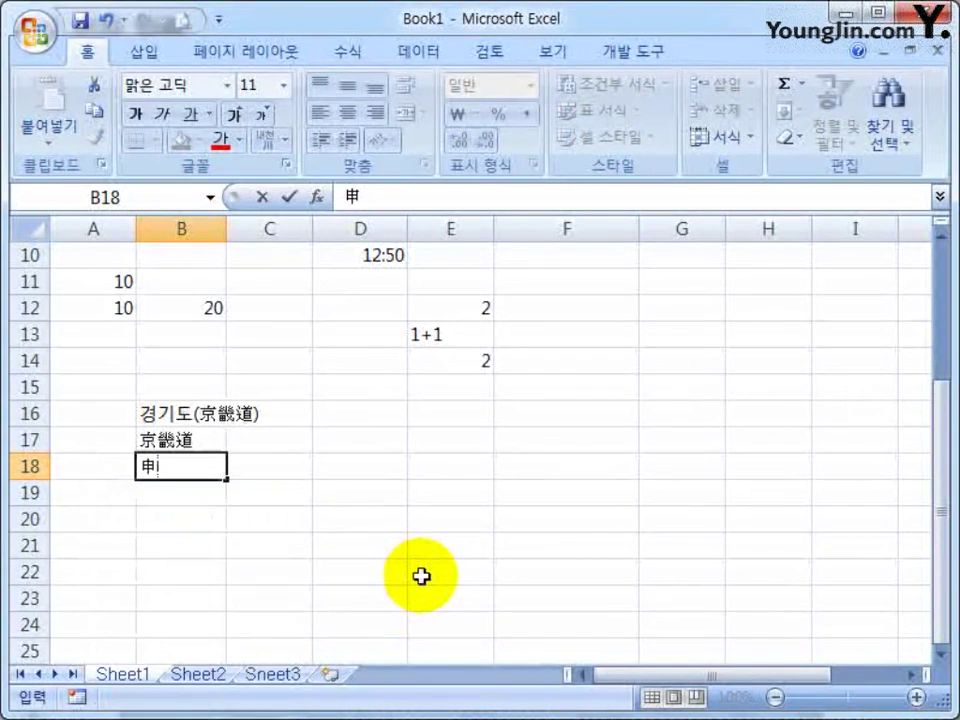
{"action": "key", "text": "Hangul_Hanja"}
{"action": "key", "text": "Down"}
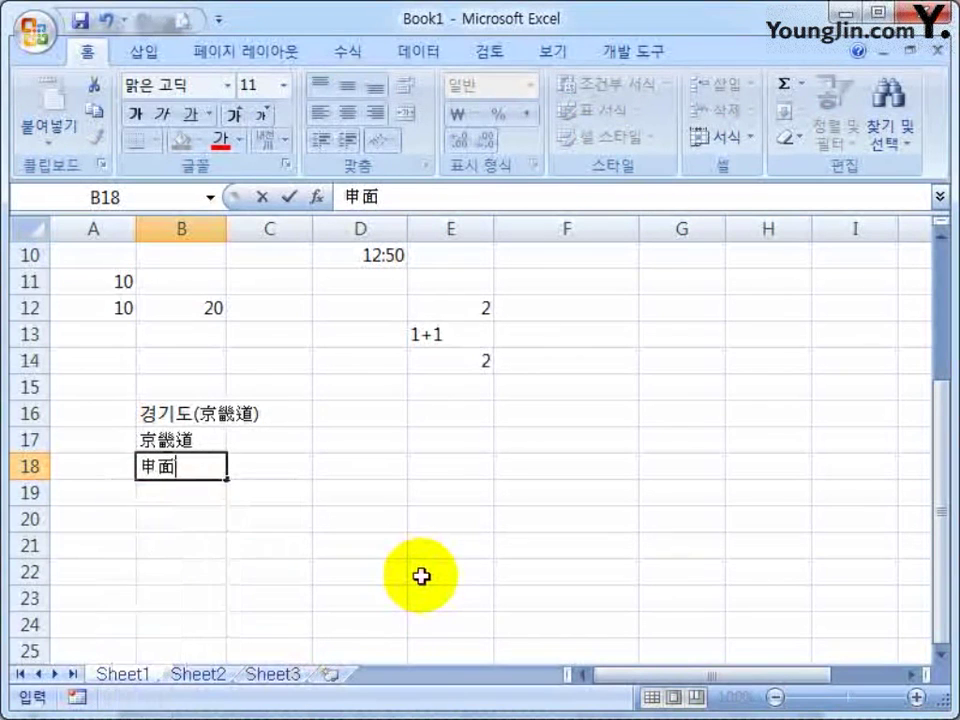
{"action": "key", "text": "Hangul_Hanja"}
{"action": "key", "text": "Down"}
{"action": "key", "text": "Down"}
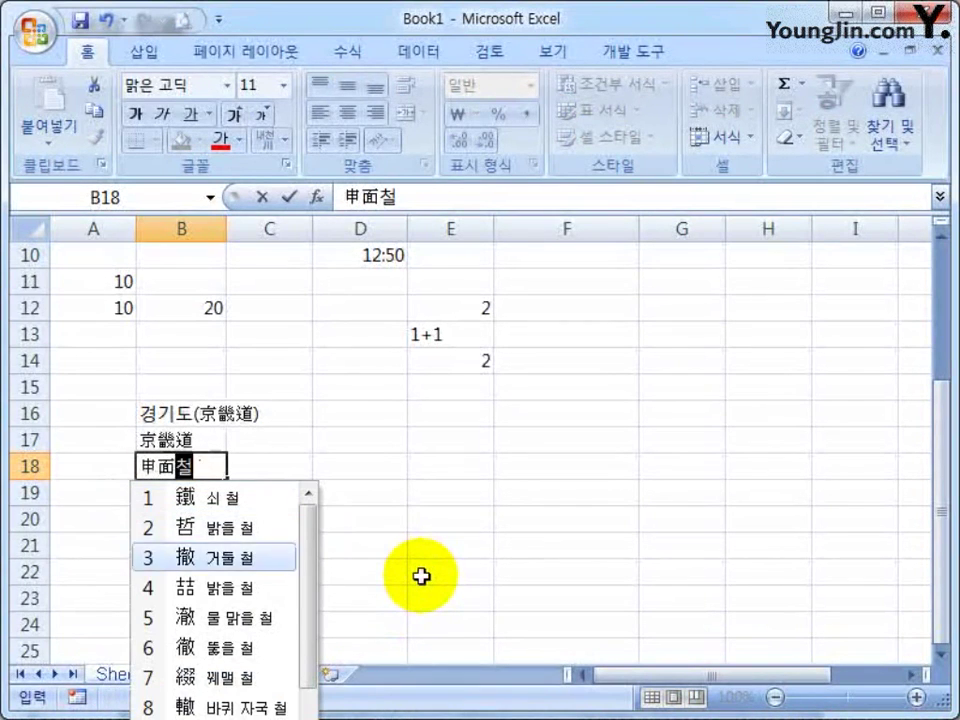
{"action": "key", "text": "Down"}
{"action": "key", "text": "Down"}
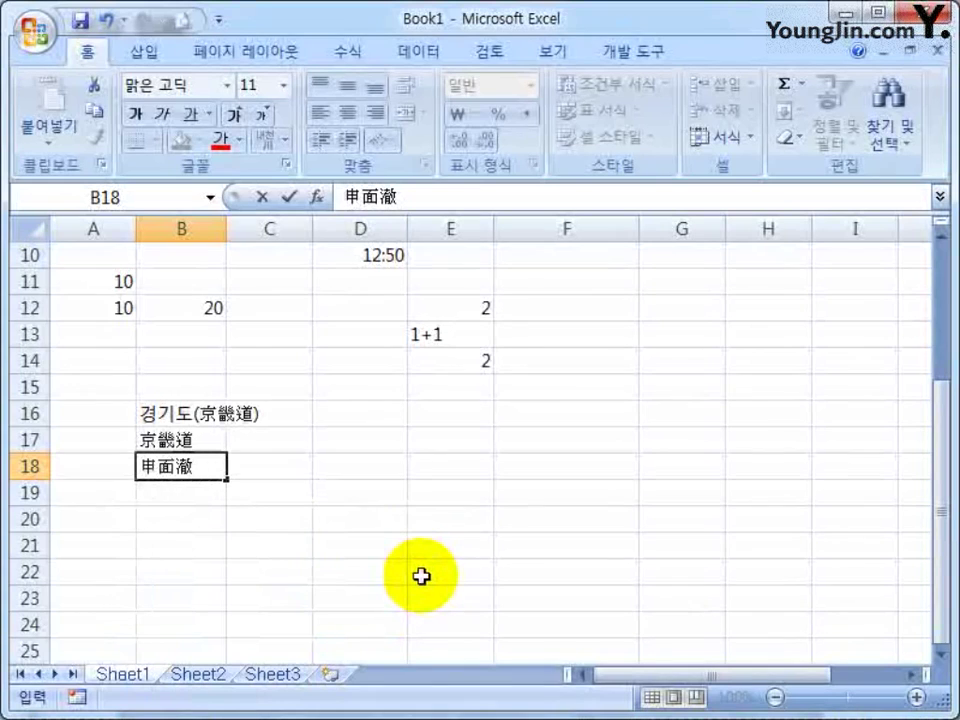
{"action": "key", "text": "Return"}
{"action": "type", "text": "경기도"}
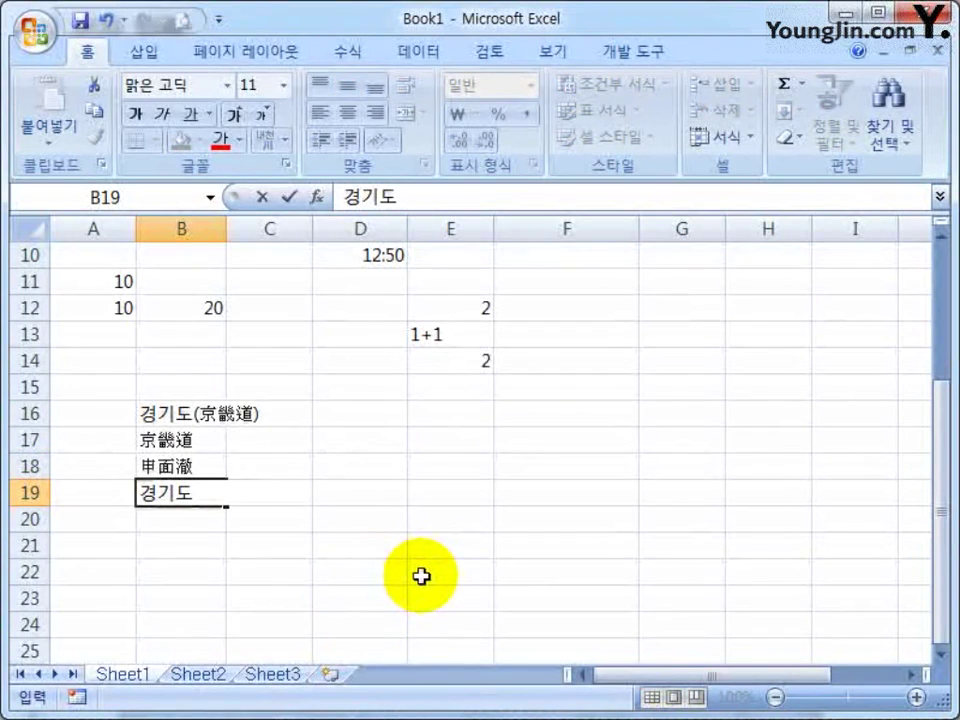
Commit 경기도 in B19 as Hangul, then try 서울시 in B20 and cancel it
{"action": "key", "text": "Hangul_Hanja"}
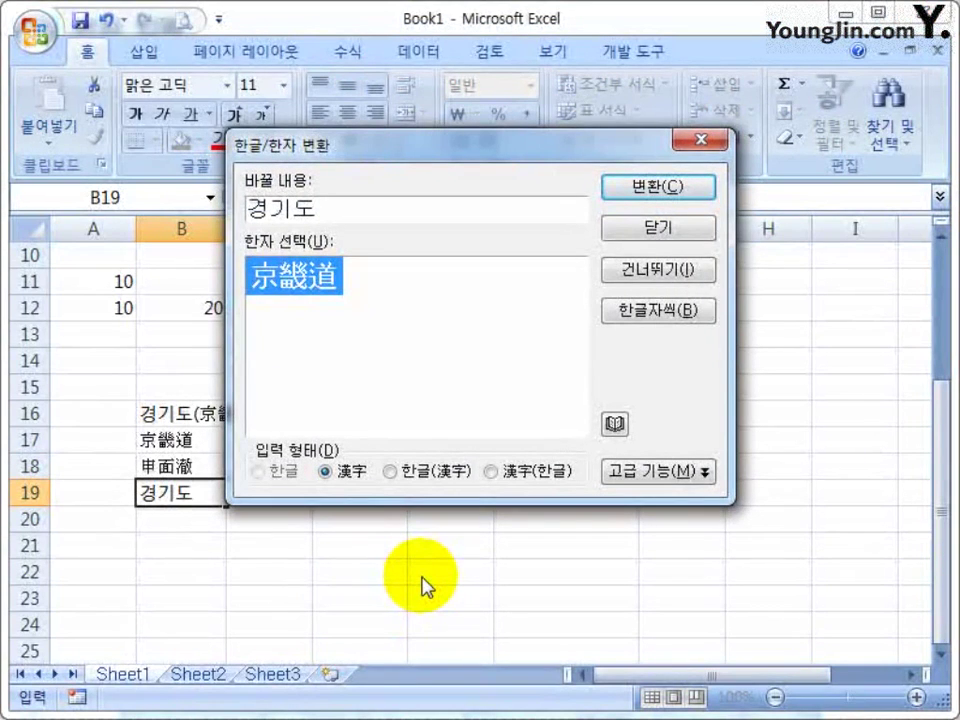
{"action": "key", "text": "Escape"}
{"action": "key", "text": "Return"}
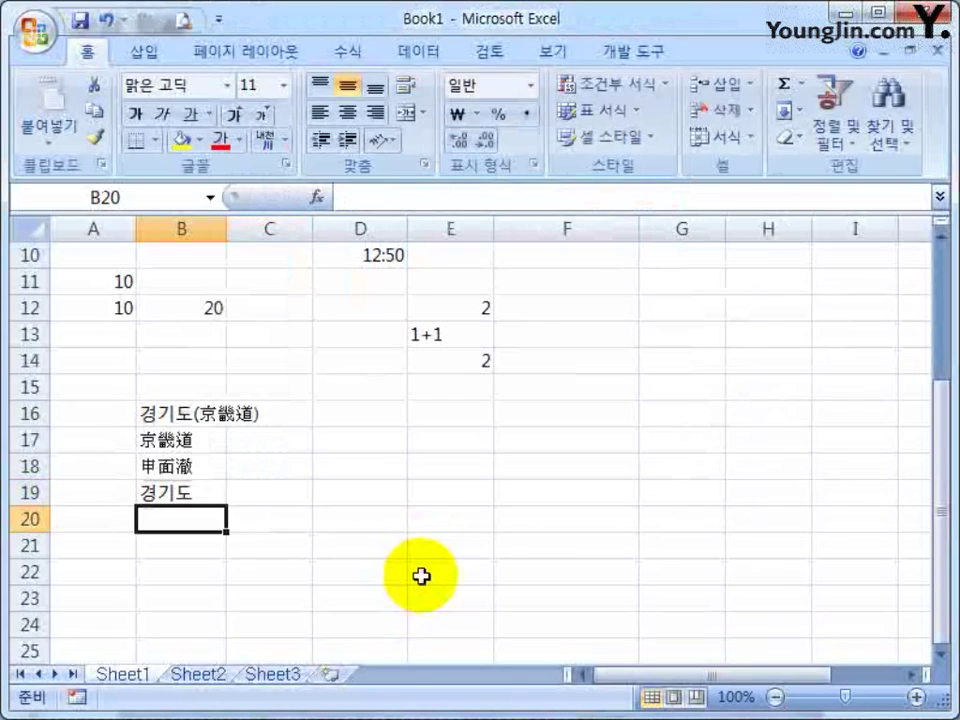
{"action": "type", "text": "서울"}
{"action": "type", "text": "식"}
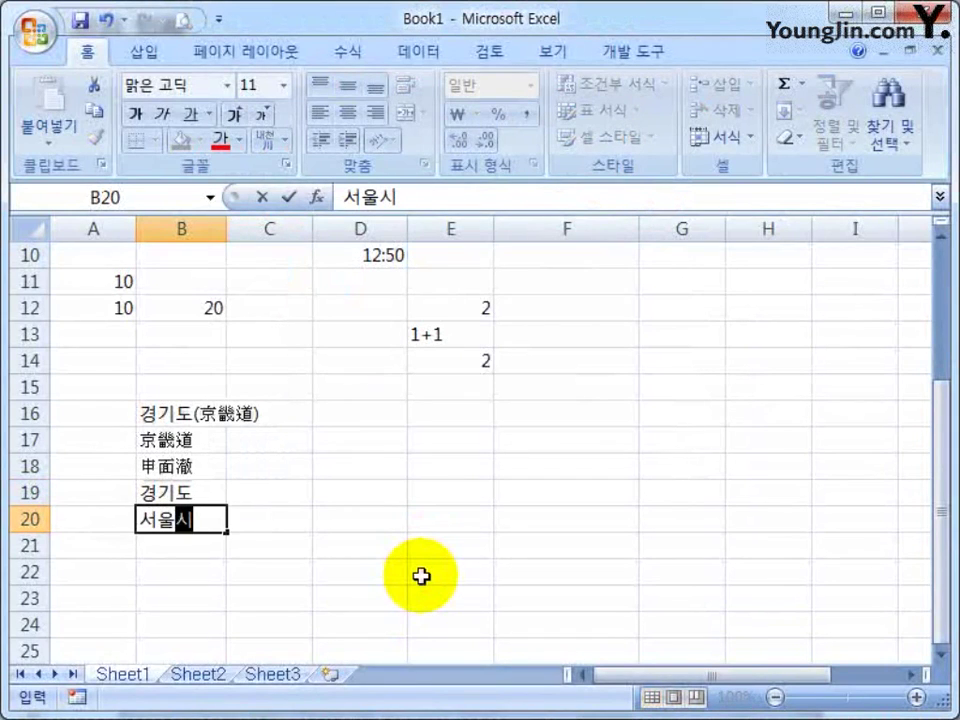
{"action": "key", "text": "Hangul_Hanja"}
{"action": "key", "text": "Hangul_Hanja"}
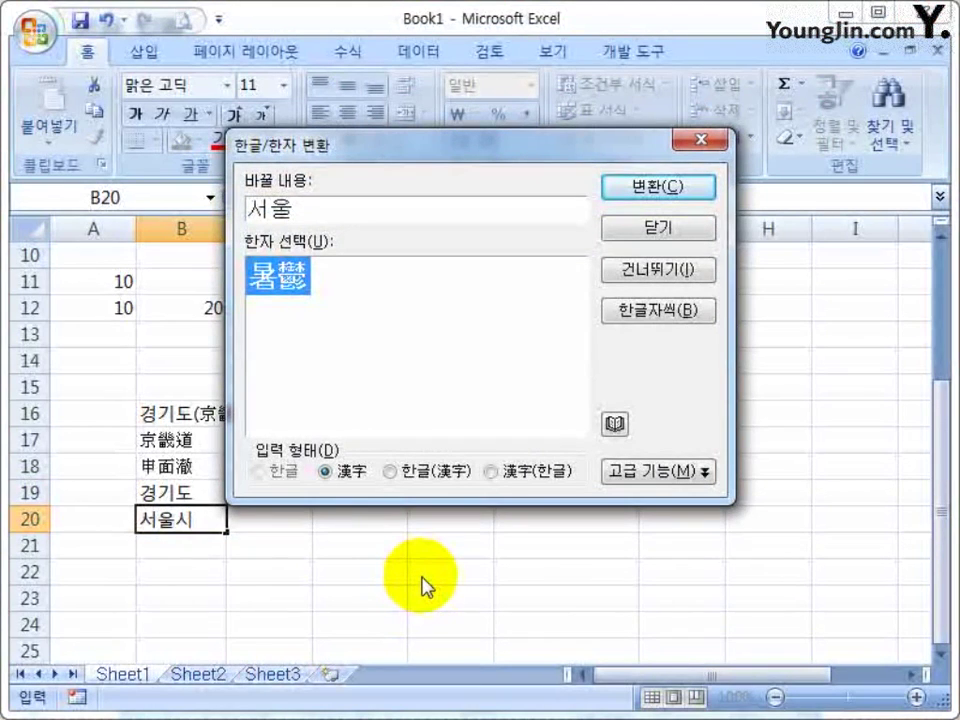
{"action": "key", "text": "Escape"}
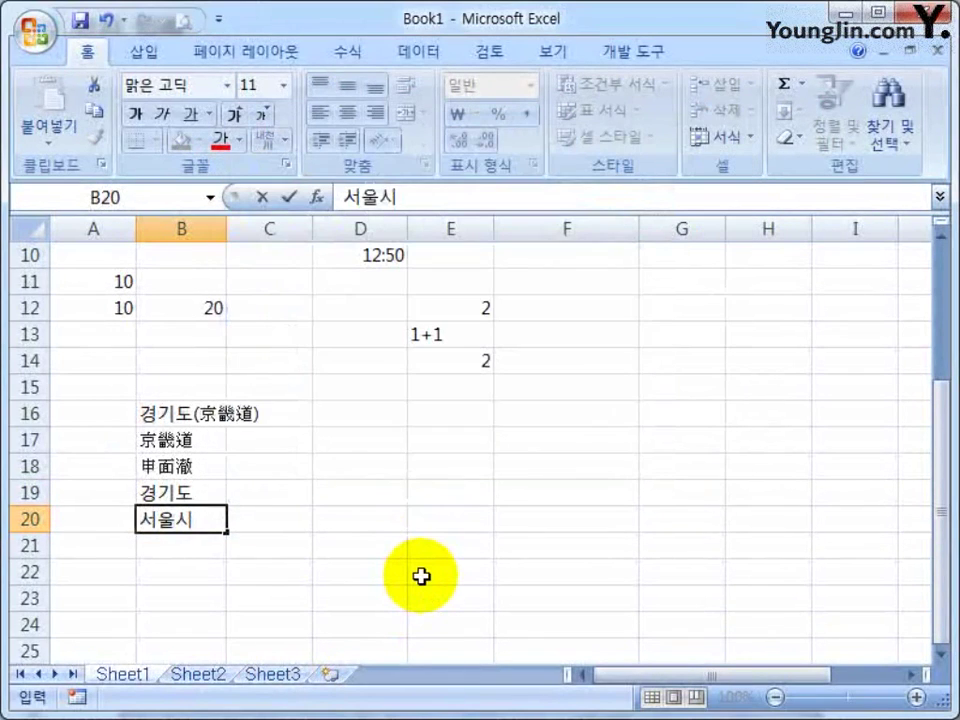
{"action": "key", "text": "Escape"}
Clear the 경기도(京畿道) entry from cell B16
{"action": "key", "text": "Down"}
{"action": "key", "text": "Up"}
{"action": "key", "text": "Up"}
{"action": "key", "text": "Up"}
{"action": "key", "text": "Up"}
{"action": "key", "text": "Up"}
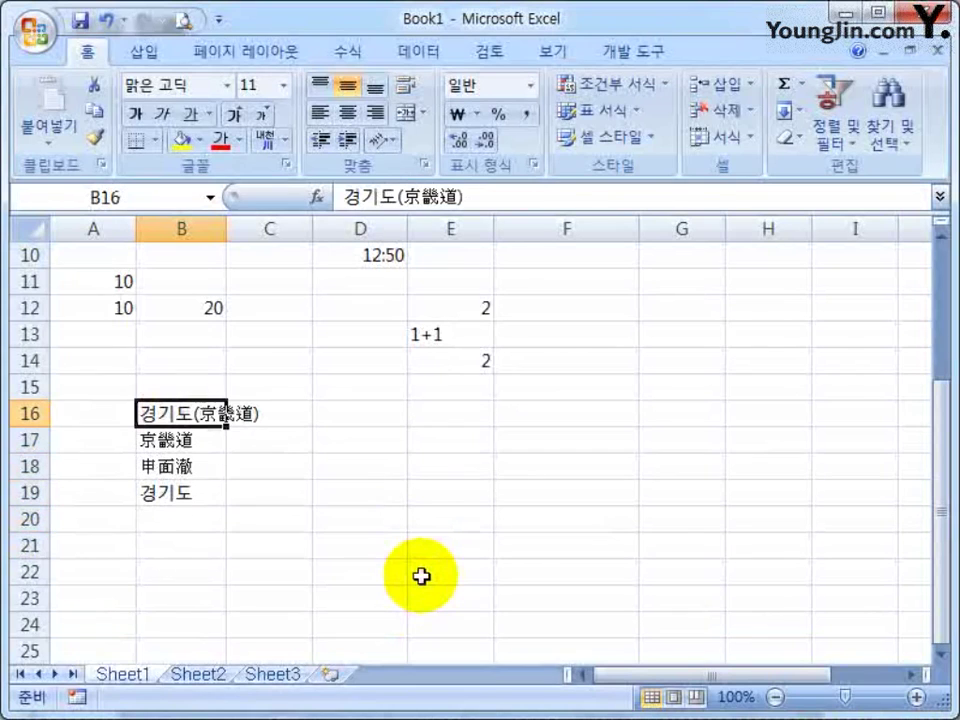
{"action": "key", "text": "Delete"}
{"action": "key", "text": "Down"}
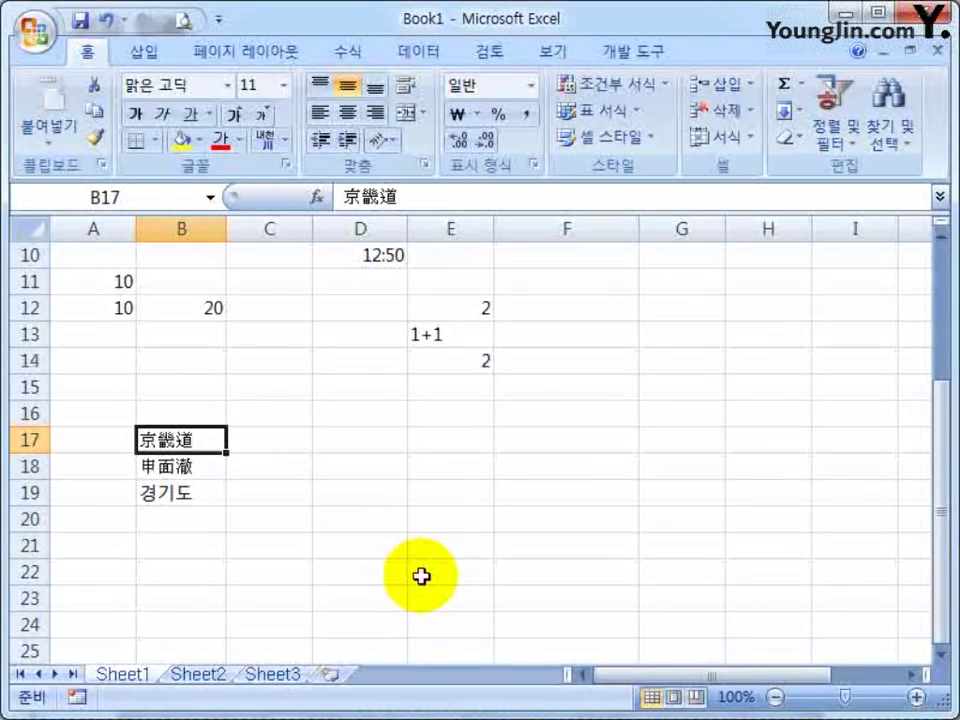
{"action": "key", "text": "Right"}
{"action": "key", "text": "Right"}
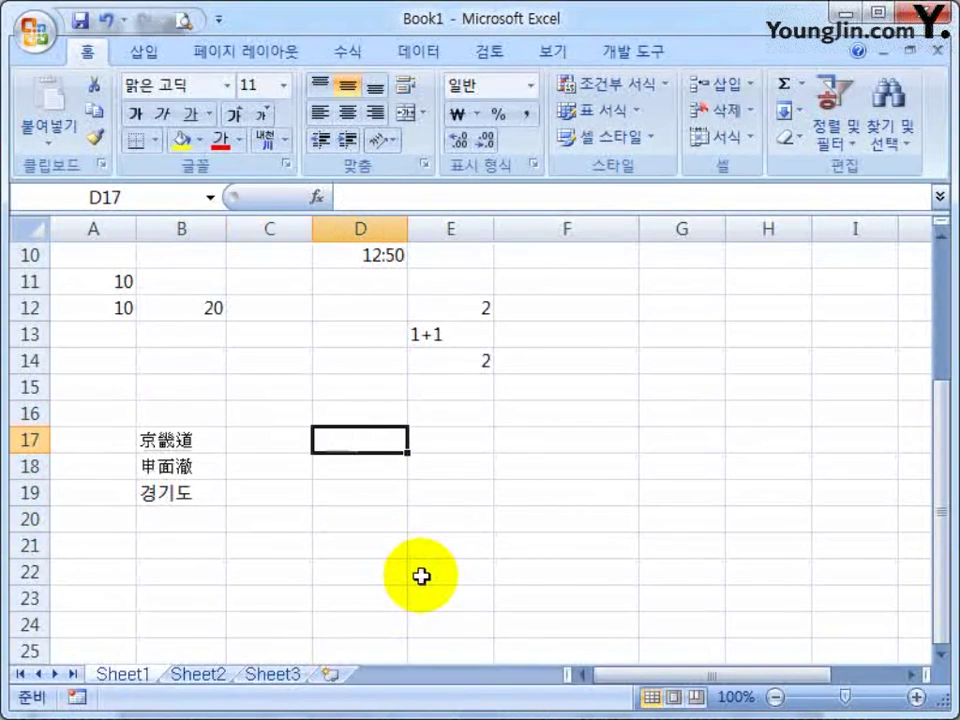
Type 가나다 in D17, check its Hanja candidates, and cancel the entry
{"action": "type", "text": "가나다"}
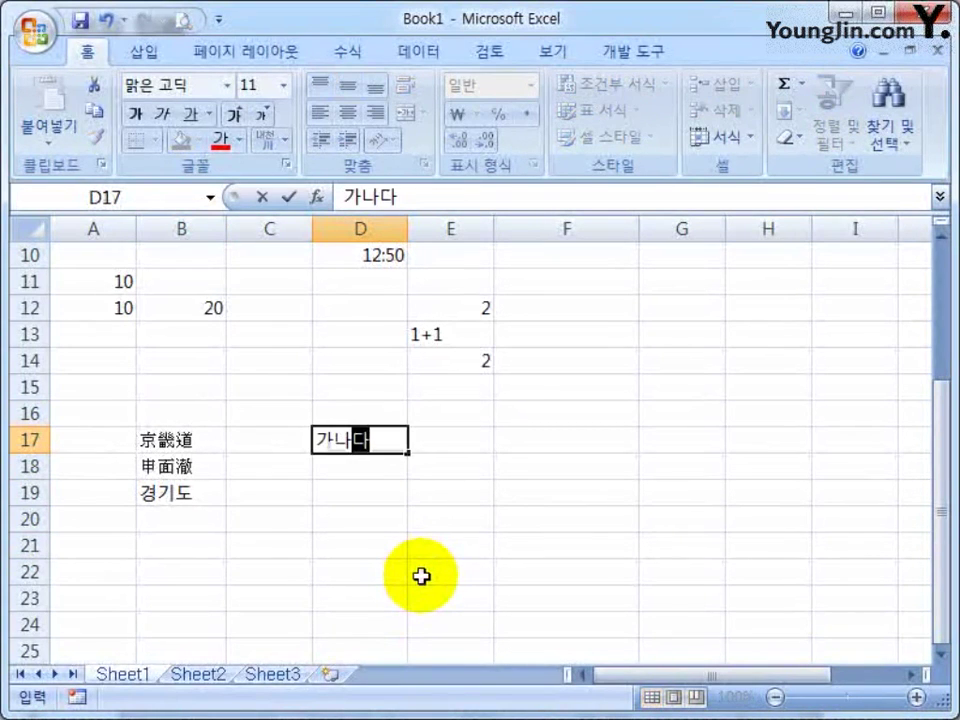
{"action": "key", "text": "Hangul_Hanja"}
{"action": "key", "text": "Escape"}
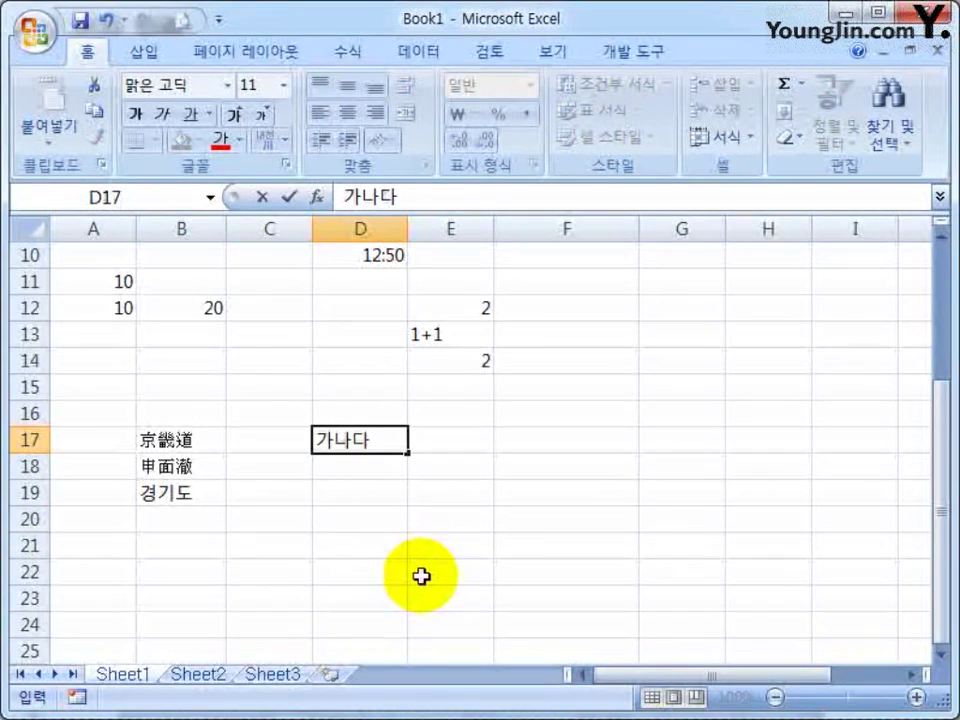
{"action": "key", "text": "Escape"}
Enter 家羅多 in D17 by converting 가, 나 and 다 to Hanja one at a time
{"action": "type", "text": "ㄱ"}
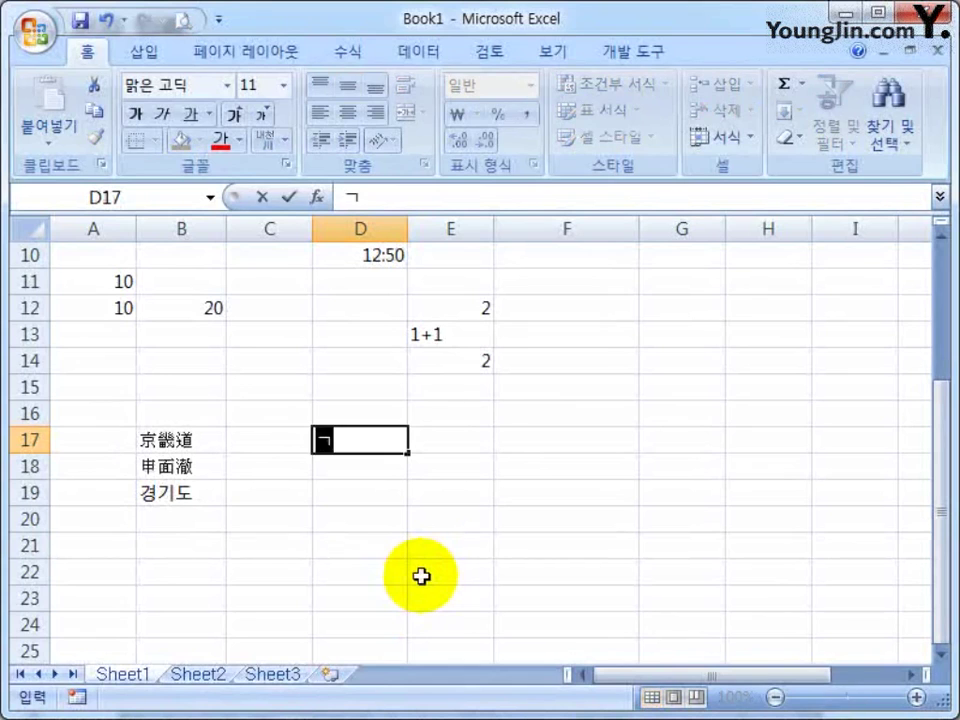
{"action": "key", "text": "Hangul_Hanja"}
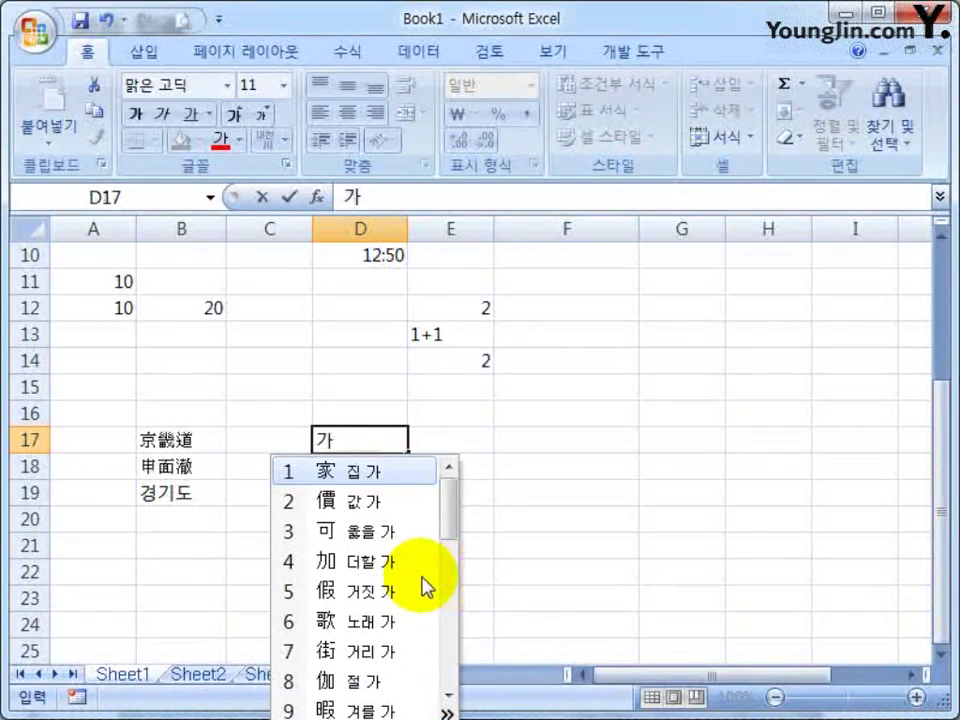
{"action": "key", "text": "Return"}
{"action": "type", "text": "나"}
{"action": "key", "text": "Hangul_Hanja"}
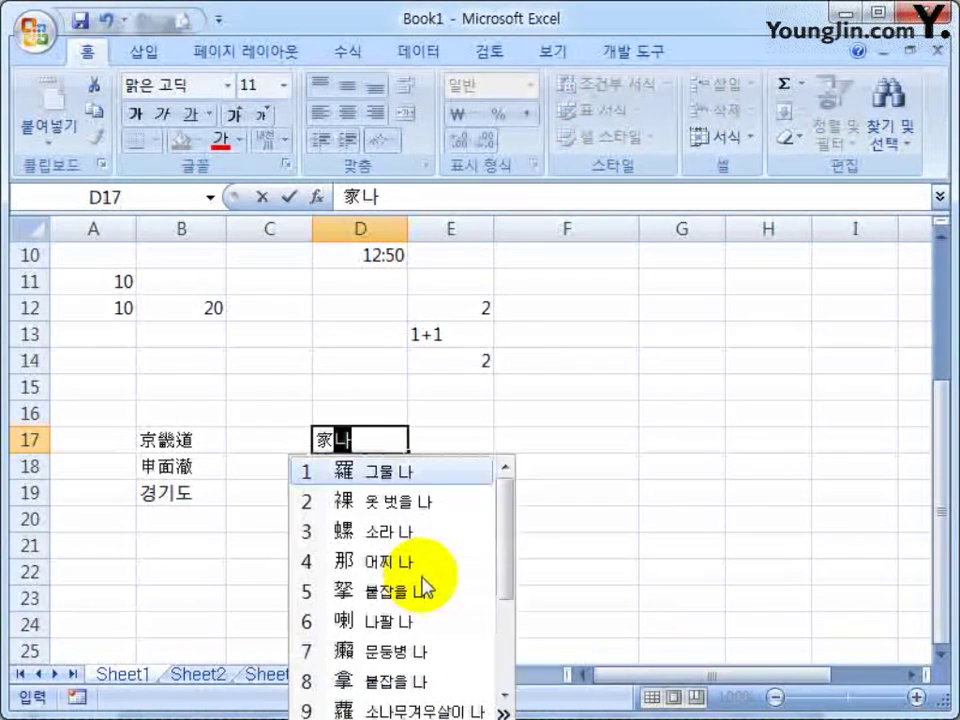
{"action": "key", "text": "Return"}
{"action": "type", "text": "다"}
{"action": "key", "text": "Hangul_Hanja"}
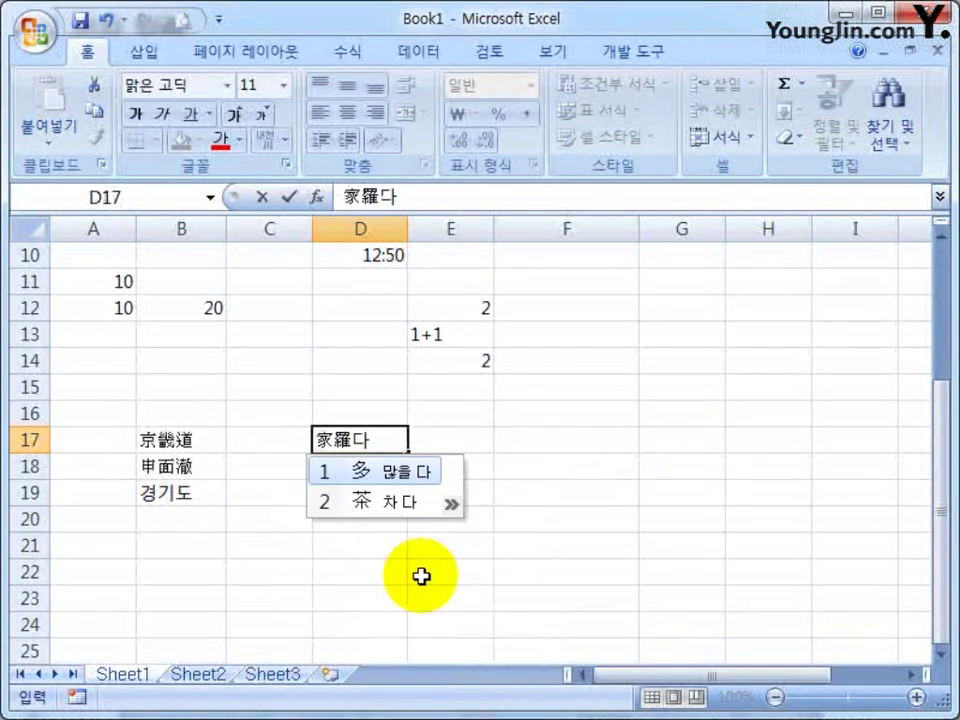
{"action": "key", "text": "Return"}
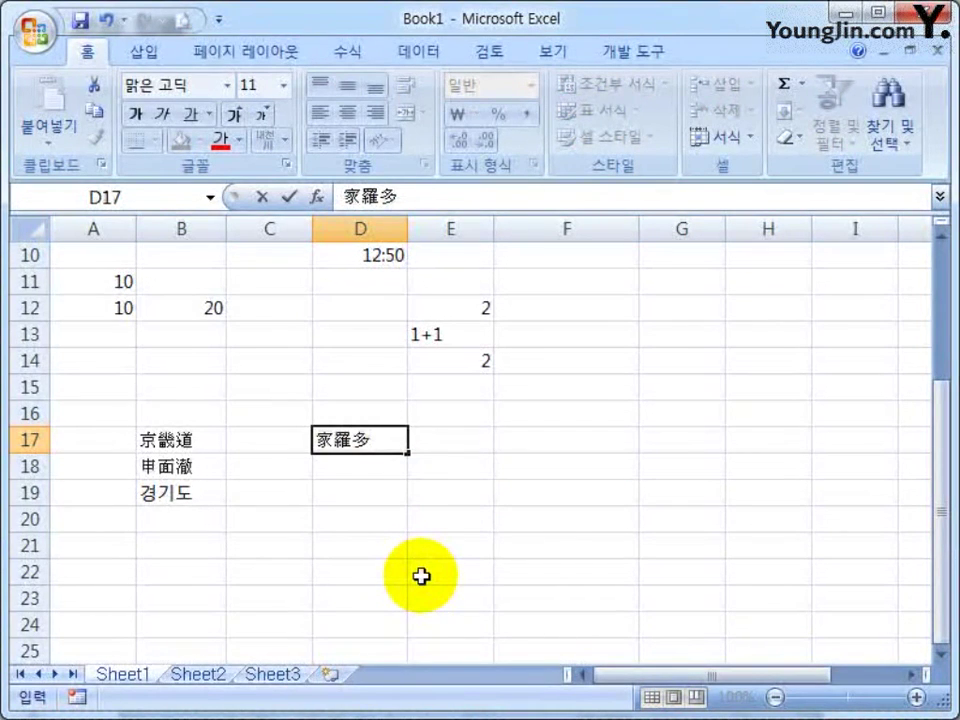
{"action": "key", "text": "Return"}
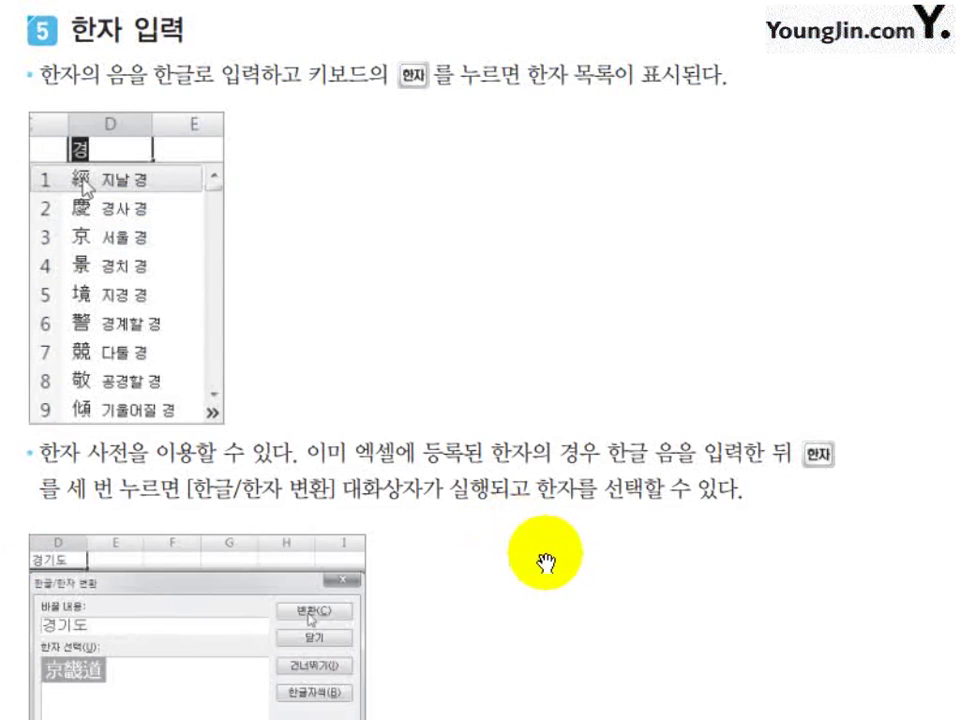
{"action": "scroll", "coordinate": [545, 563], "scroll_direction": "down", "scroll_amount": 10}
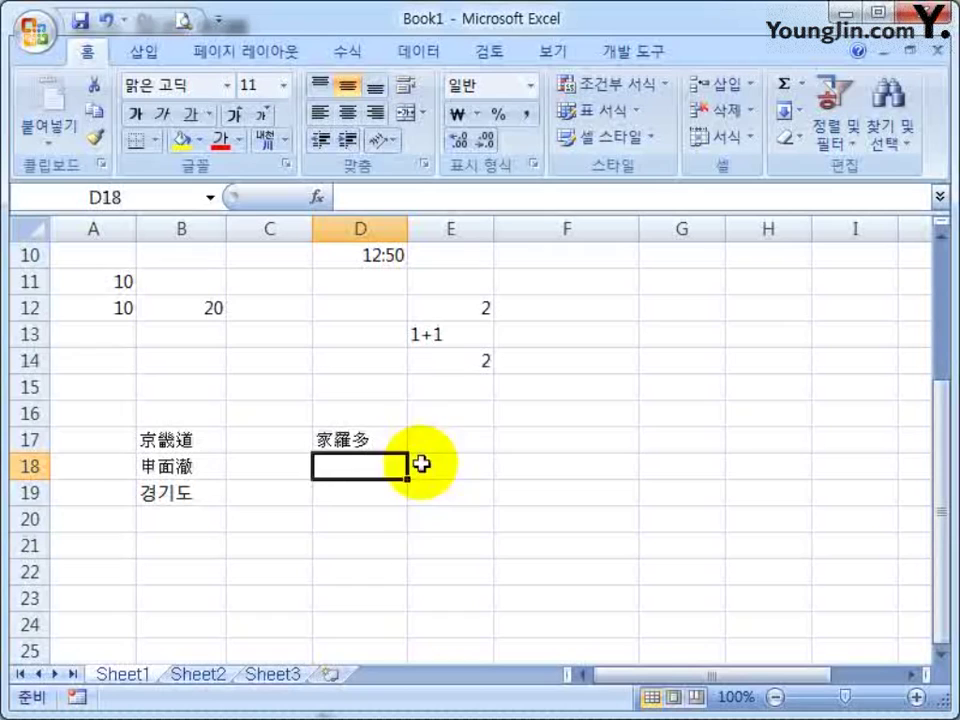
Insert the ♠ symbol into F17 from the ㅁ special-symbol list
{"action": "key", "text": "Down"}
{"action": "key", "text": "Down"}
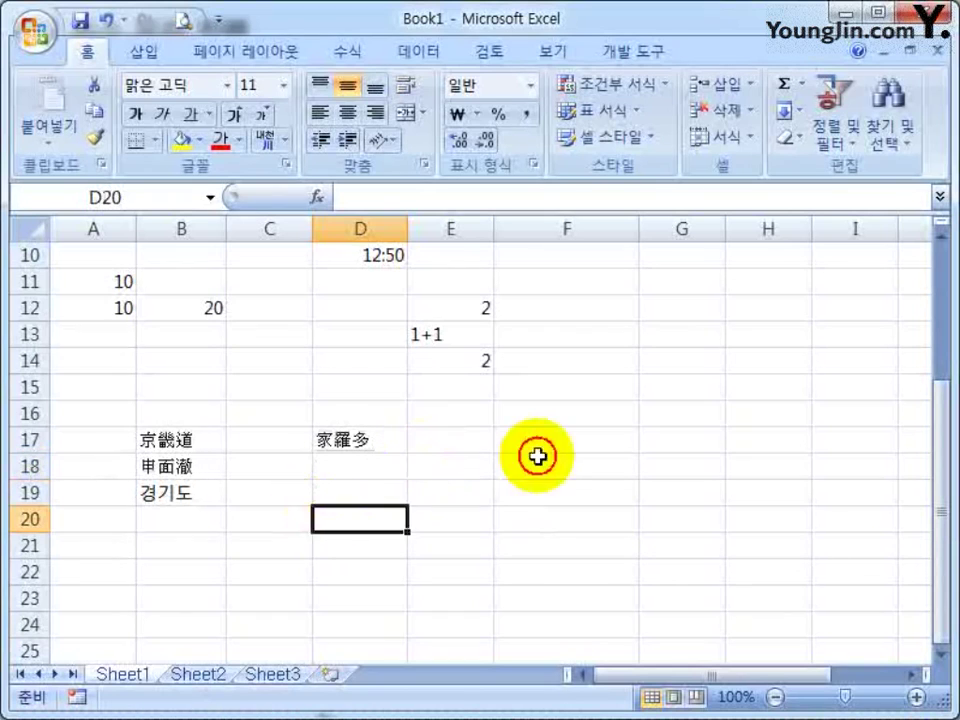
{"action": "left_click", "coordinate": [595, 445]}
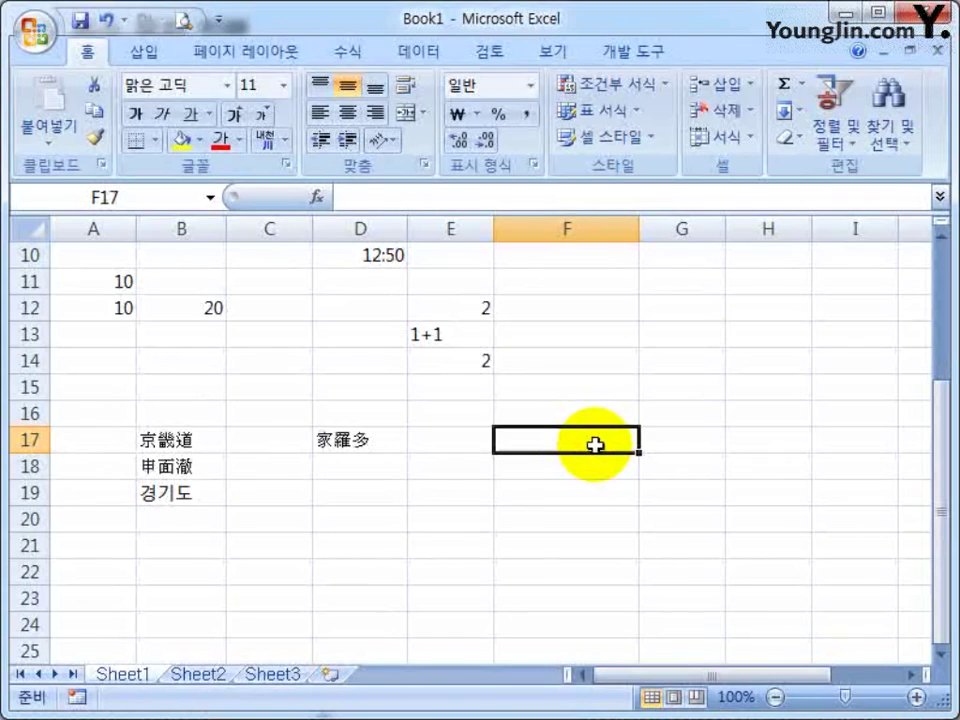
{"action": "type", "text": "ㅁ"}
{"action": "key", "text": "Hangul_Hanja"}
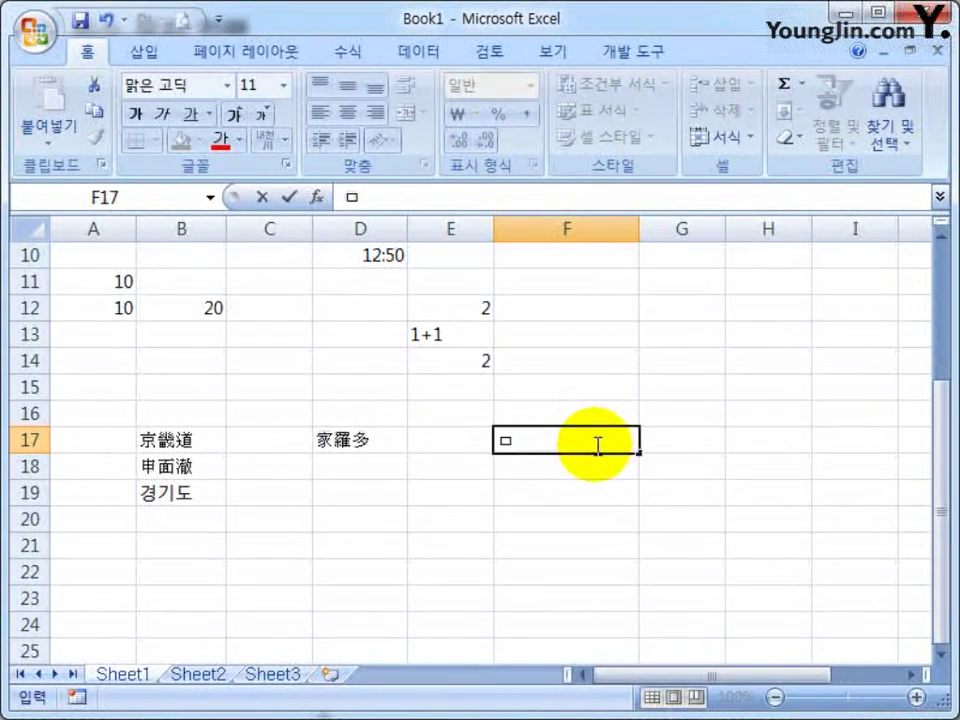
{"action": "key", "text": "Hangul_Hanja"}
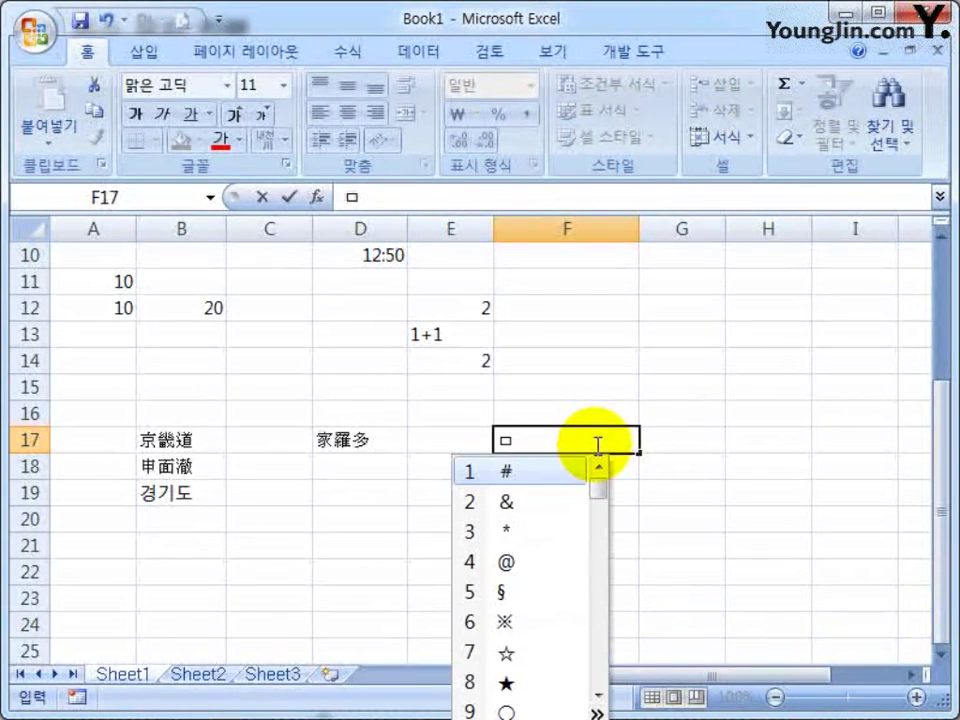
{"action": "left_click_drag", "start_coordinate": [594, 493], "coordinate": [600, 530]}
{"action": "left_click", "coordinate": [597, 712]}
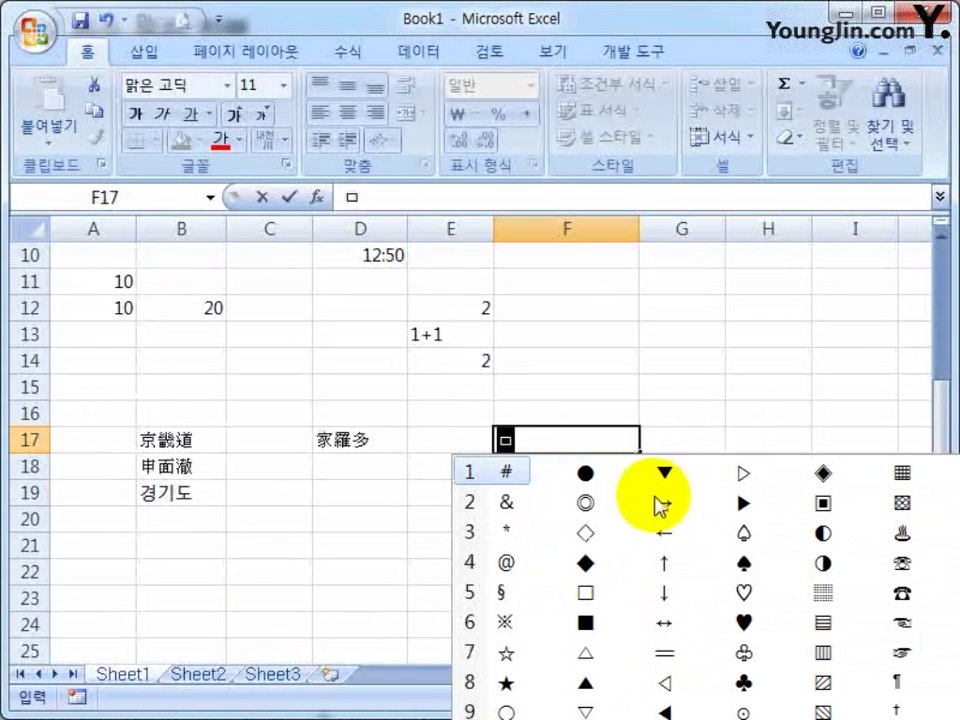
{"action": "left_click", "coordinate": [744, 563]}
{"action": "left_click", "coordinate": [744, 563]}
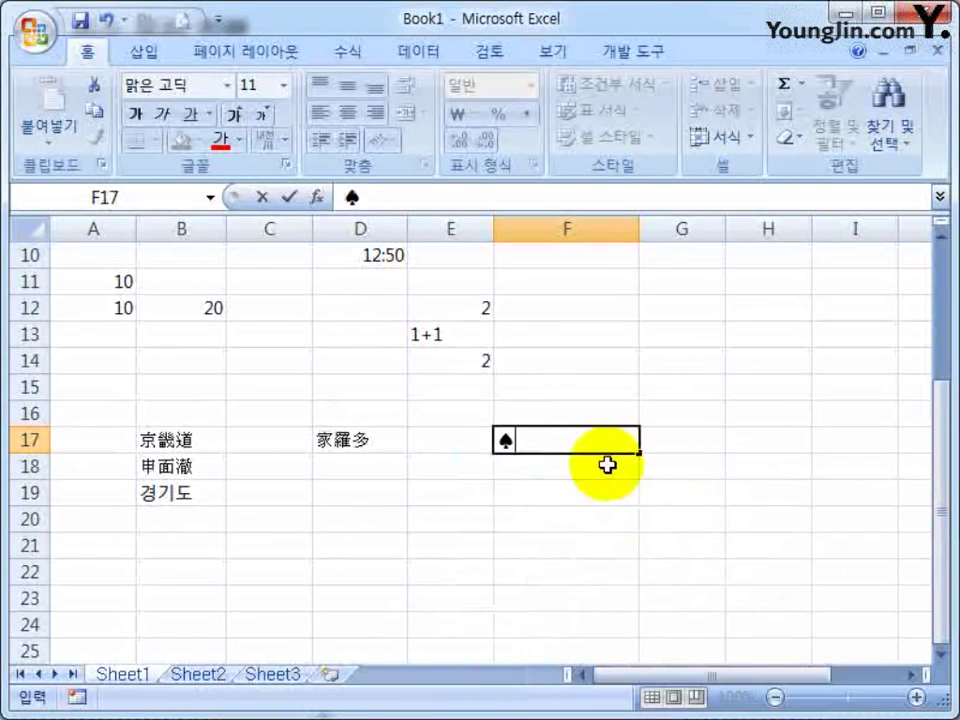
{"action": "left_click", "coordinate": [508, 493]}
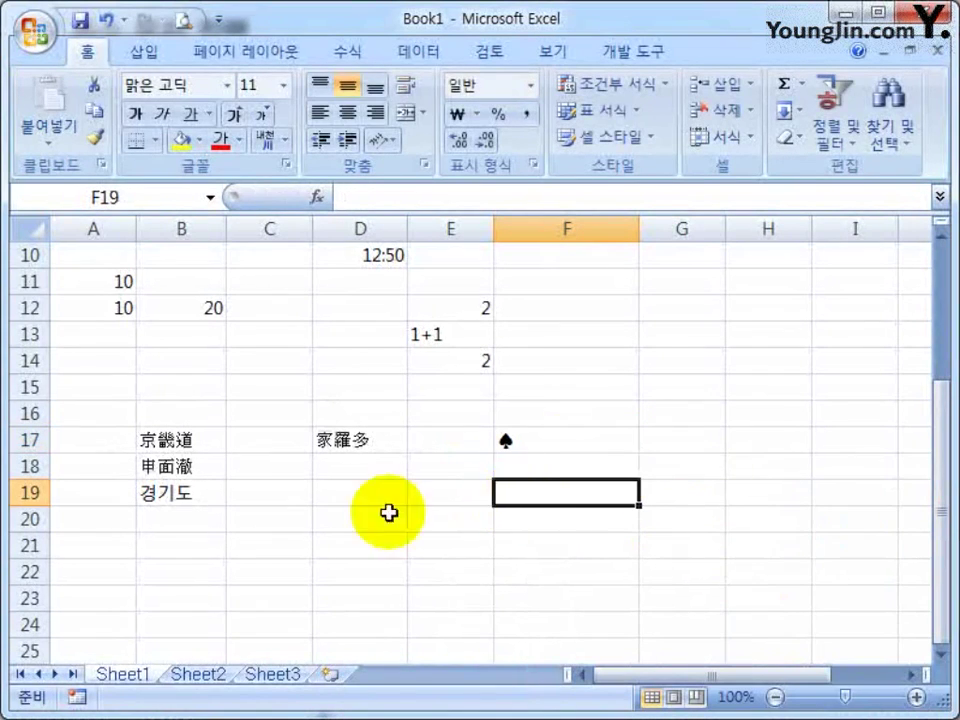
Insert a [ bracket into B21 from the ㄴ symbol list
{"action": "left_click", "coordinate": [139, 547]}
{"action": "scroll", "coordinate": [139, 547], "scroll_direction": "down", "scroll_amount": 2}
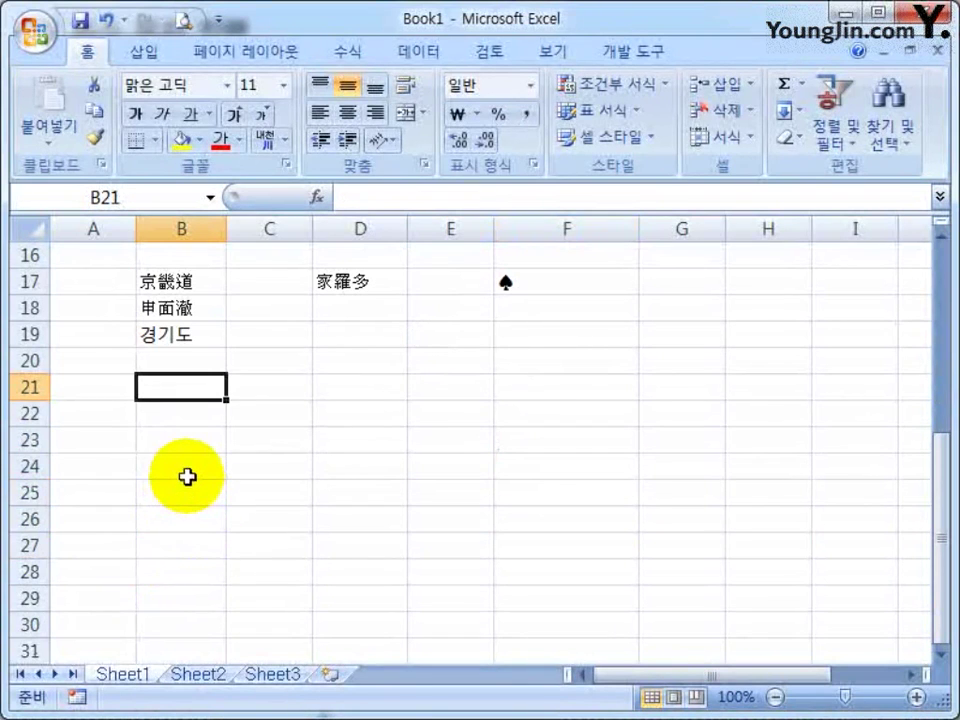
{"action": "type", "text": "ㄴ"}
{"action": "key", "text": "Hangul_Hanja"}
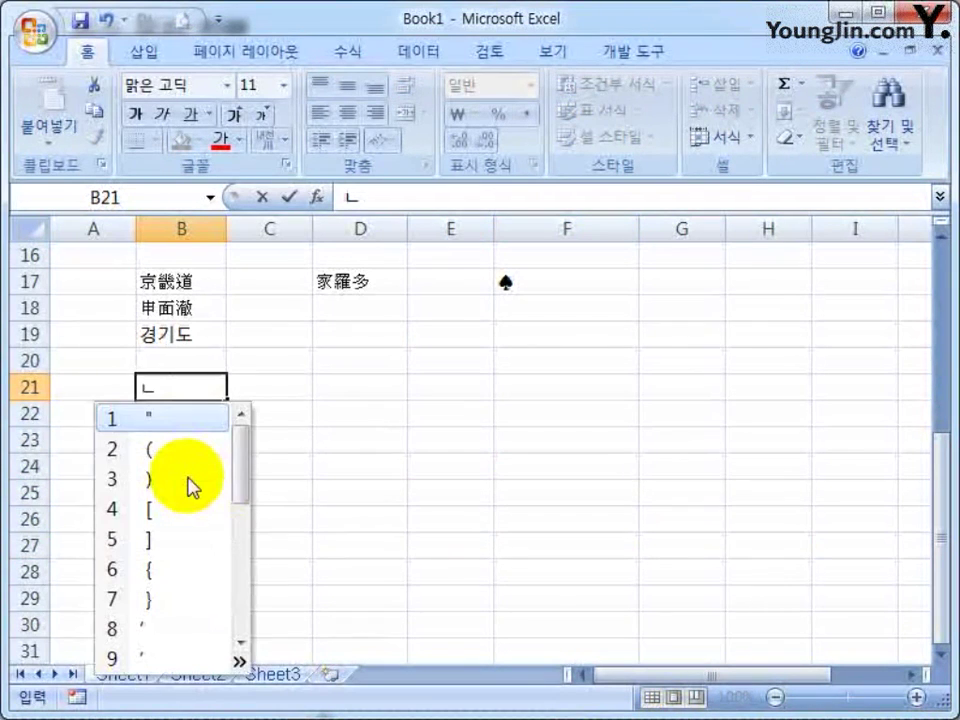
{"action": "key", "text": "Down"}
{"action": "key", "text": "Down"}
{"action": "key", "text": "Down"}
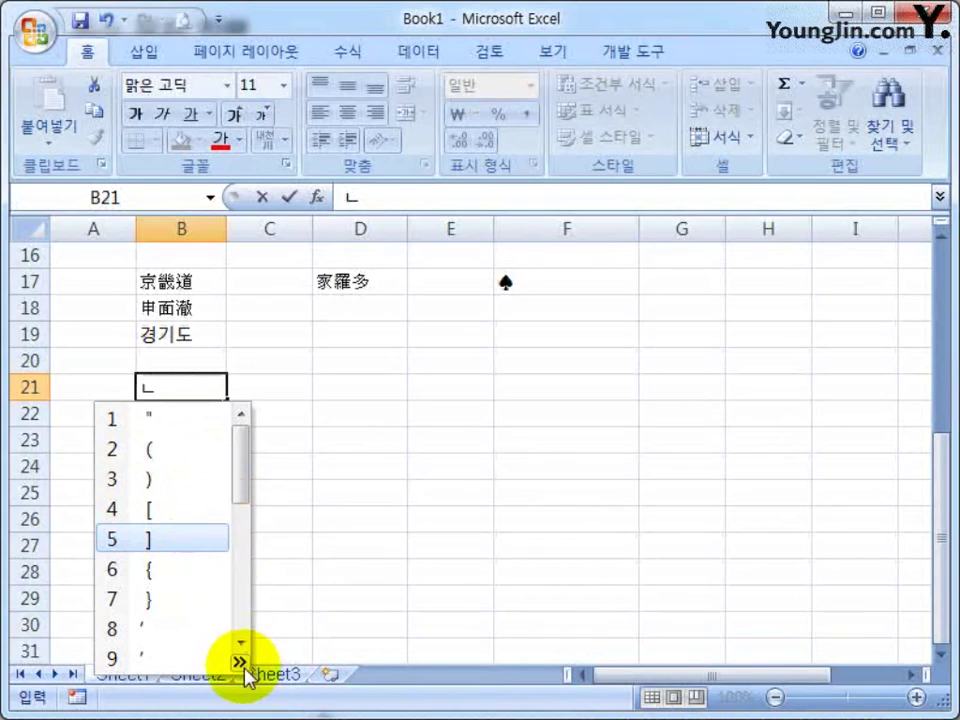
{"action": "left_click", "coordinate": [239, 662]}
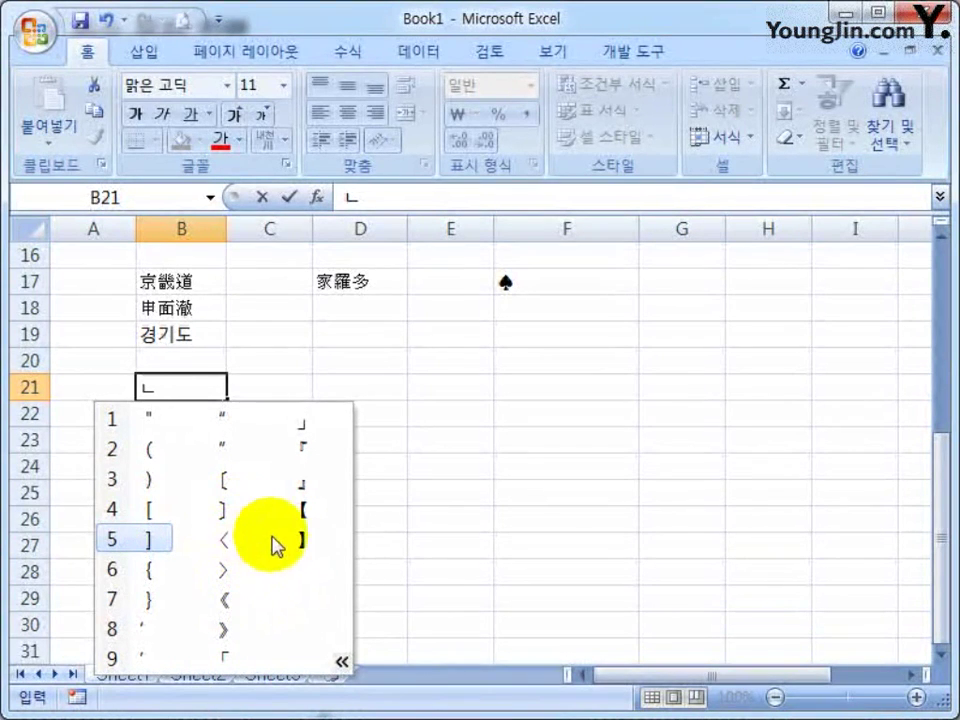
{"action": "left_click", "coordinate": [149, 512]}
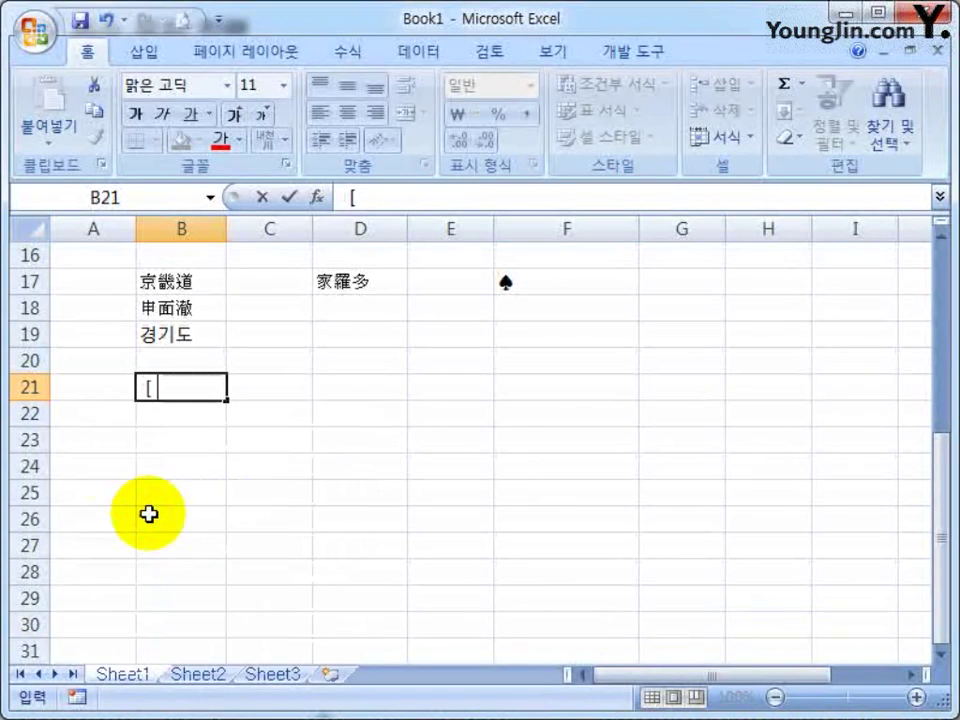
Clear the bracket text from B21 and enter [] in C21 instead
{"action": "left_click", "coordinate": [184, 384]}
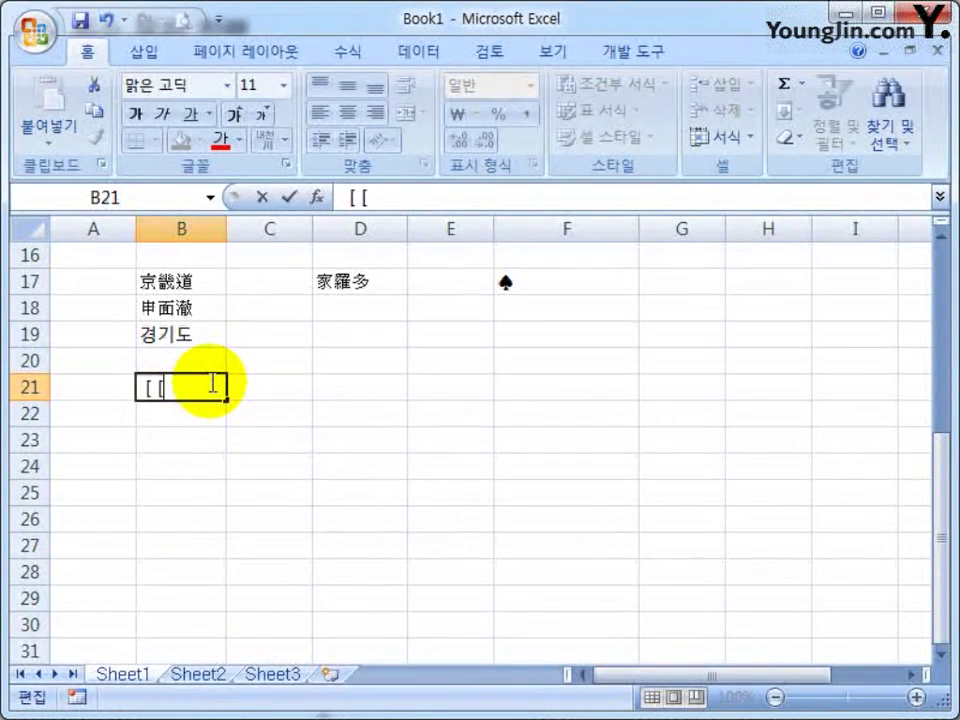
{"action": "type", "text": "[["}
{"action": "left_click_drag", "start_coordinate": [213, 383], "coordinate": [124, 375]}
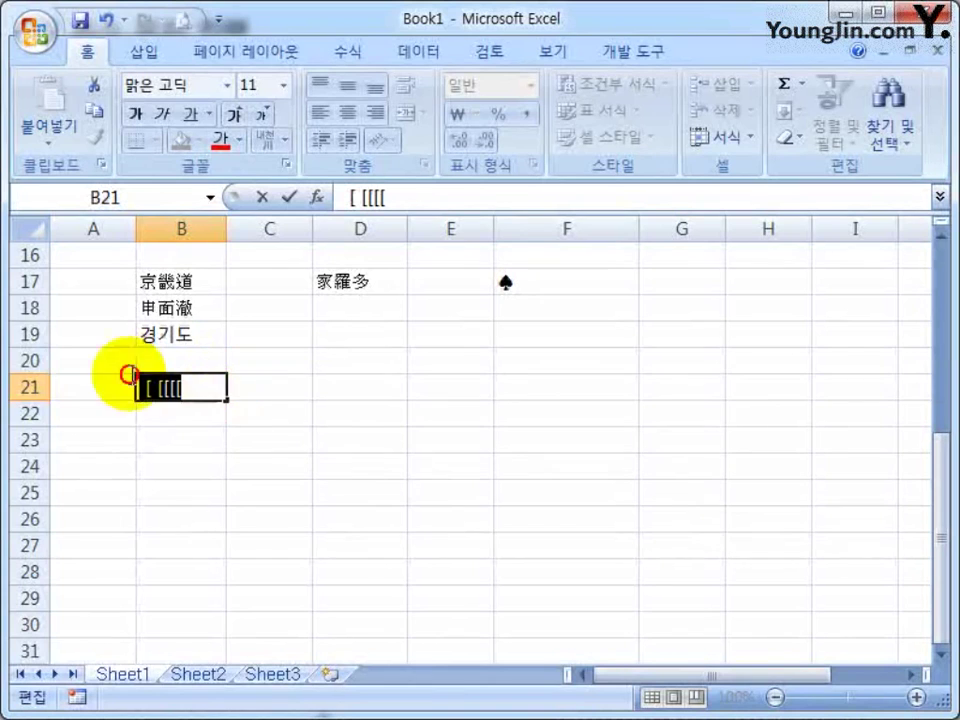
{"action": "key", "text": "BackSpace"}
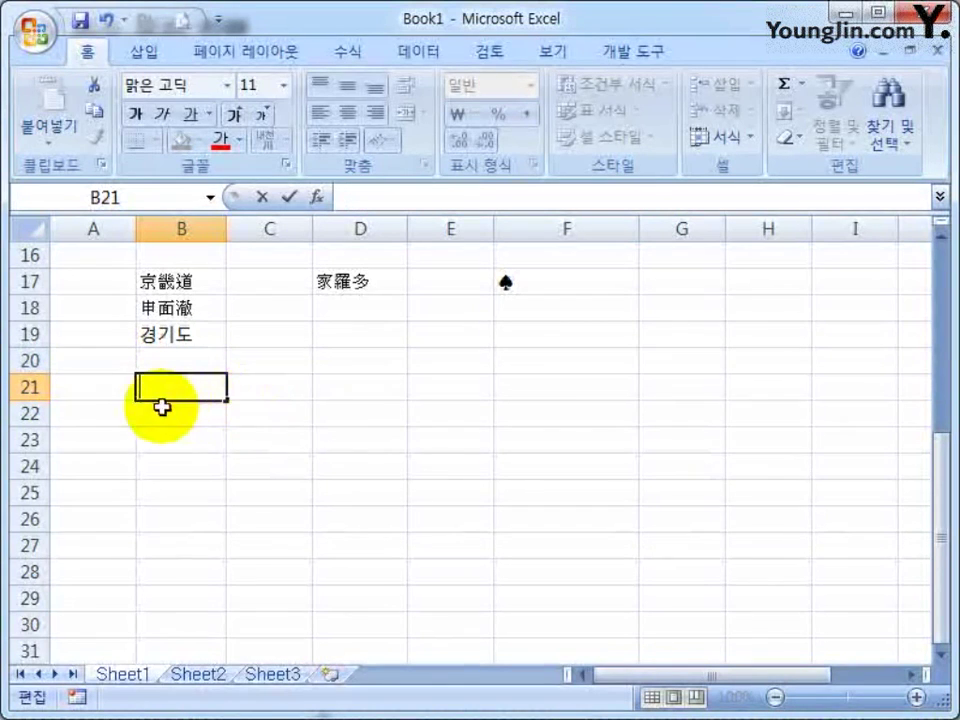
{"action": "key", "text": "Escape"}
{"action": "key", "text": "Right"}
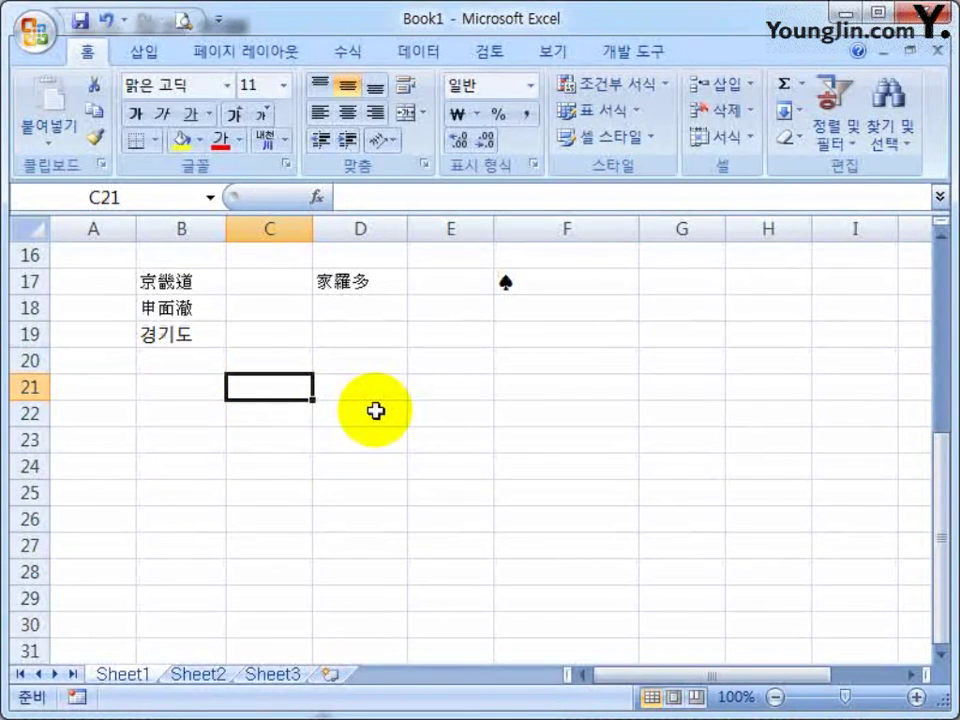
{"action": "type", "text": "[]"}
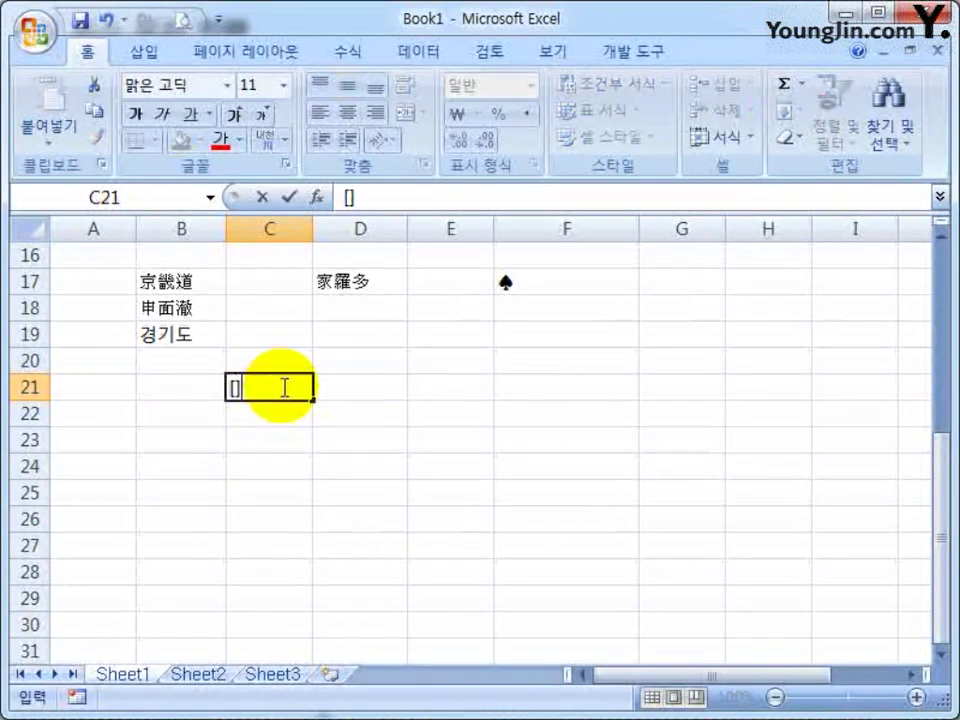
{"action": "left_click", "coordinate": [238, 458]}
Insert ⑫ into C22 from the ㅇ circled-character symbol list
{"action": "left_click", "coordinate": [252, 407]}
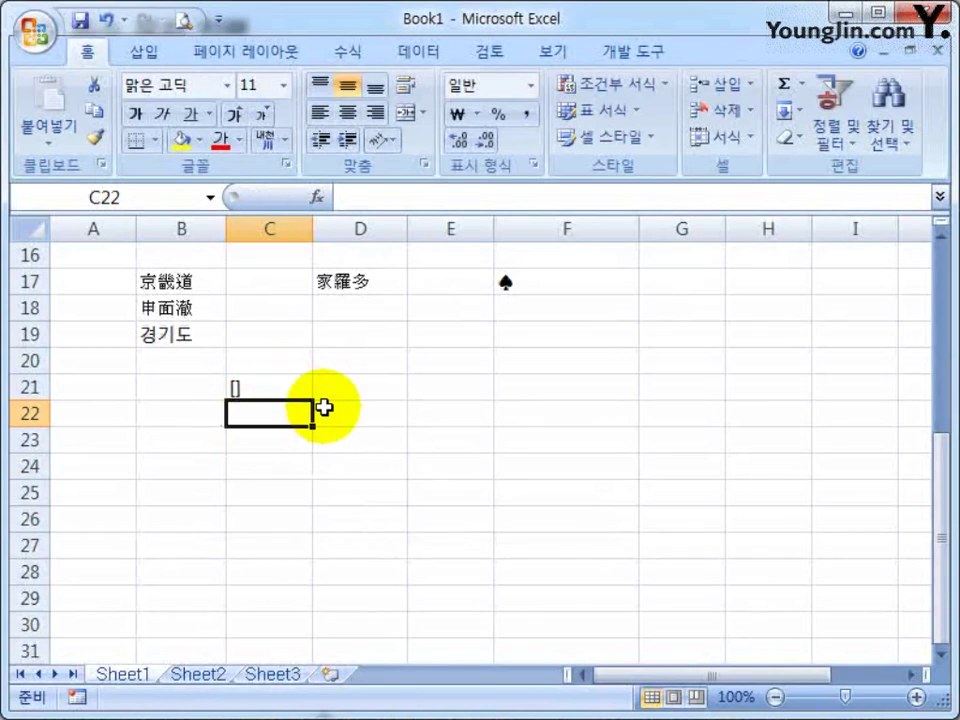
{"action": "type", "text": "ㅇ"}
{"action": "key", "text": "Hangul_Hanja"}
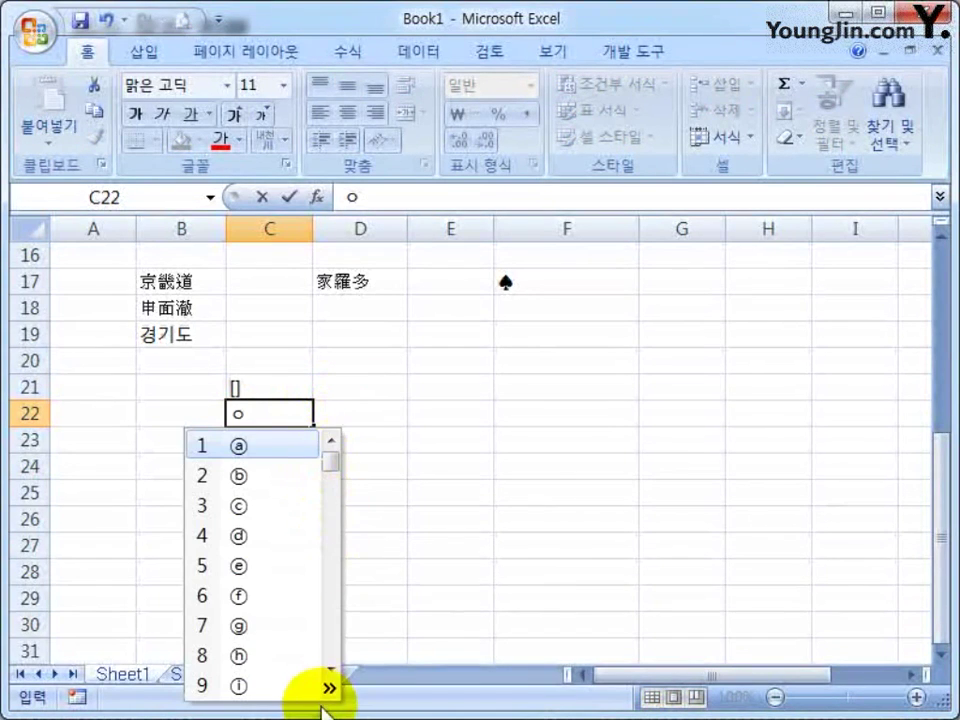
{"action": "left_click", "coordinate": [325, 688]}
{"action": "left_click", "coordinate": [422, 634]}
{"action": "left_click", "coordinate": [231, 450]}
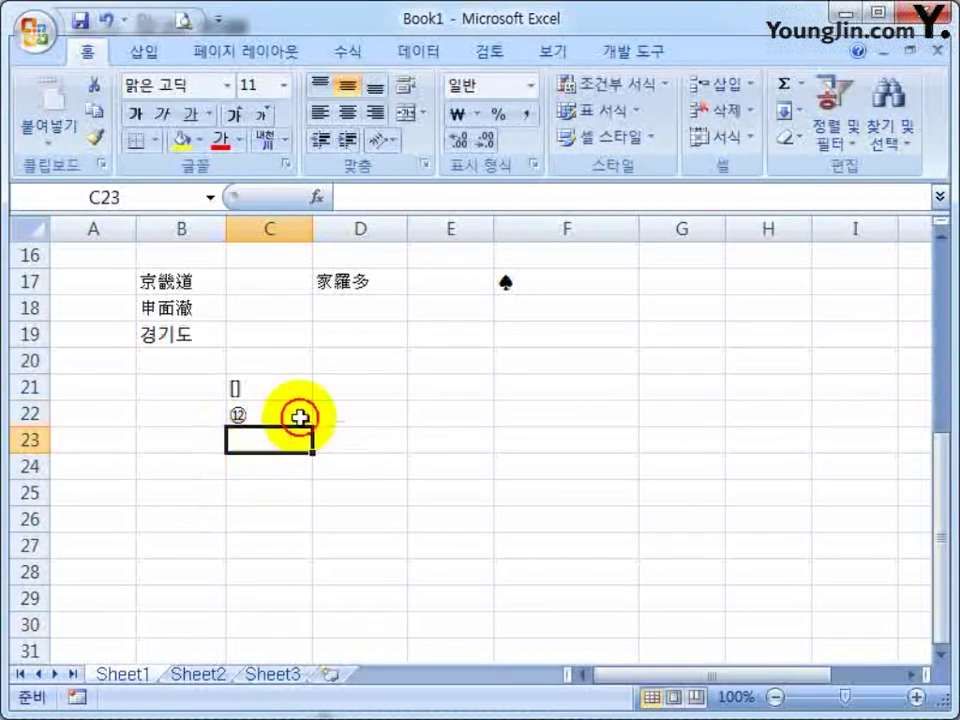
{"action": "left_click", "coordinate": [345, 410]}
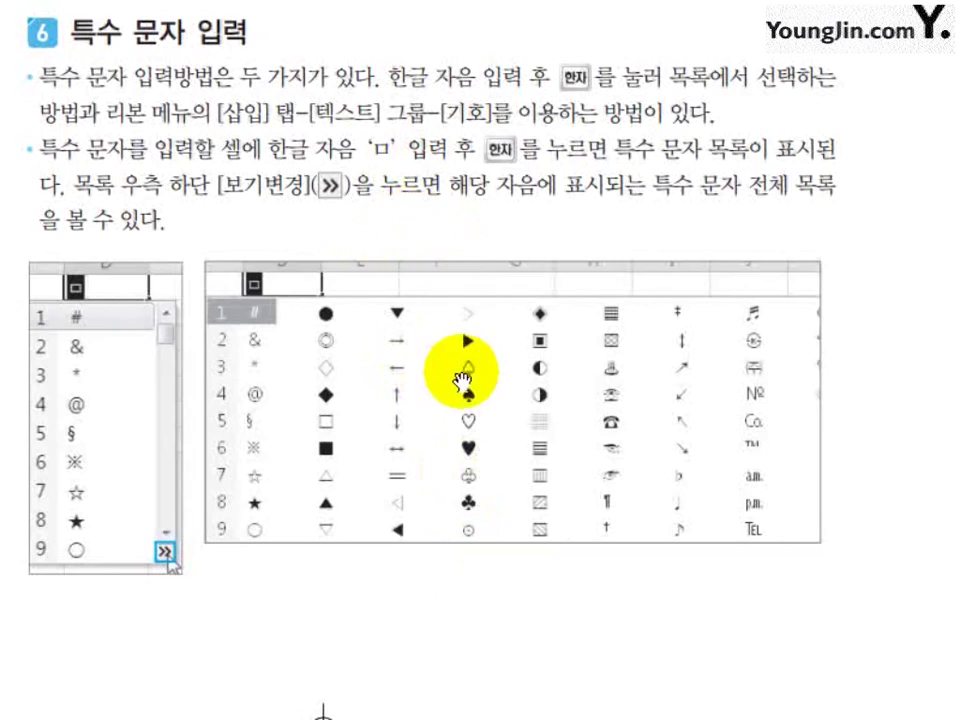
Scroll the textbook to the Wingdings symbol and two-line entry sections, then select A23
{"action": "scroll", "coordinate": [448, 400], "scroll_direction": "down", "scroll_amount": 5}
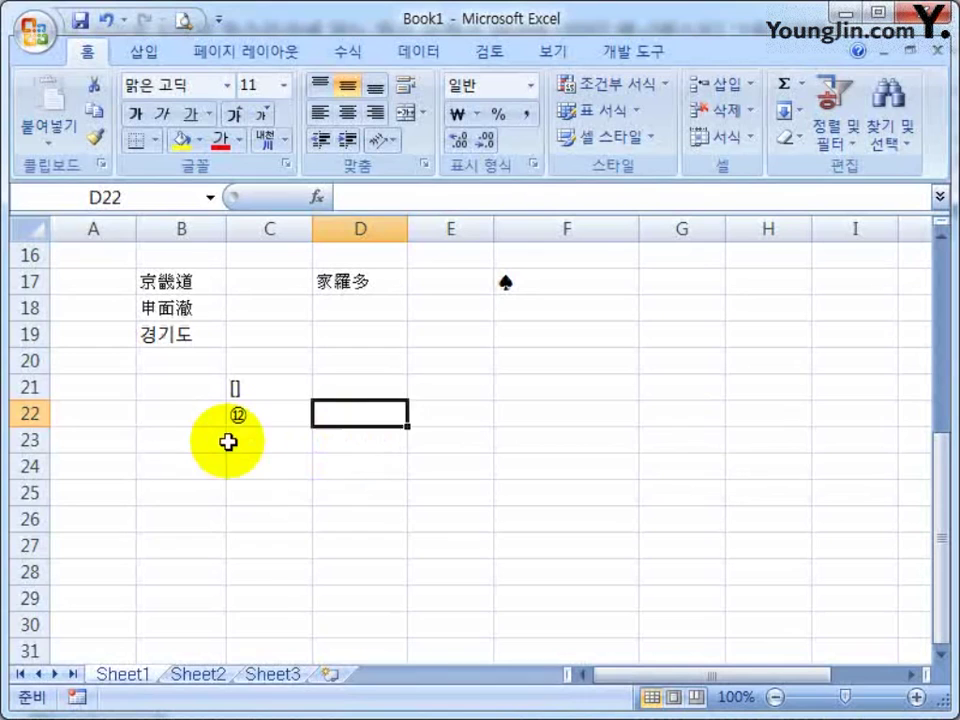
{"action": "left_click", "coordinate": [100, 440]}
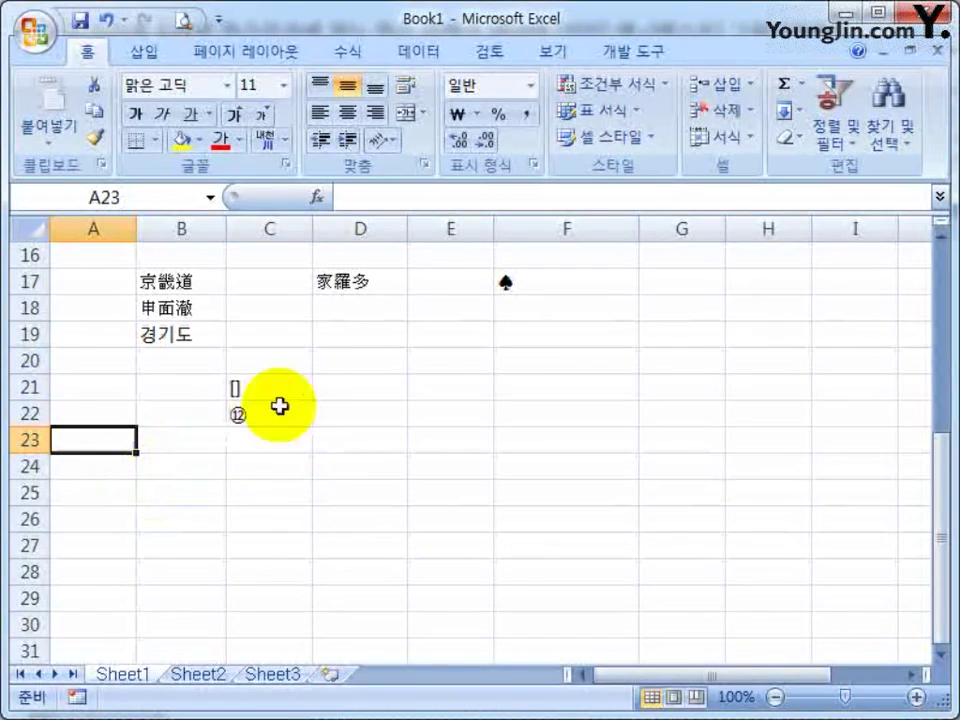
Insert the Wingdings cross symbol into A23 via Insert > Symbol, then close the dialog
{"action": "left_click", "coordinate": [148, 60]}
{"action": "left_click", "coordinate": [825, 140]}
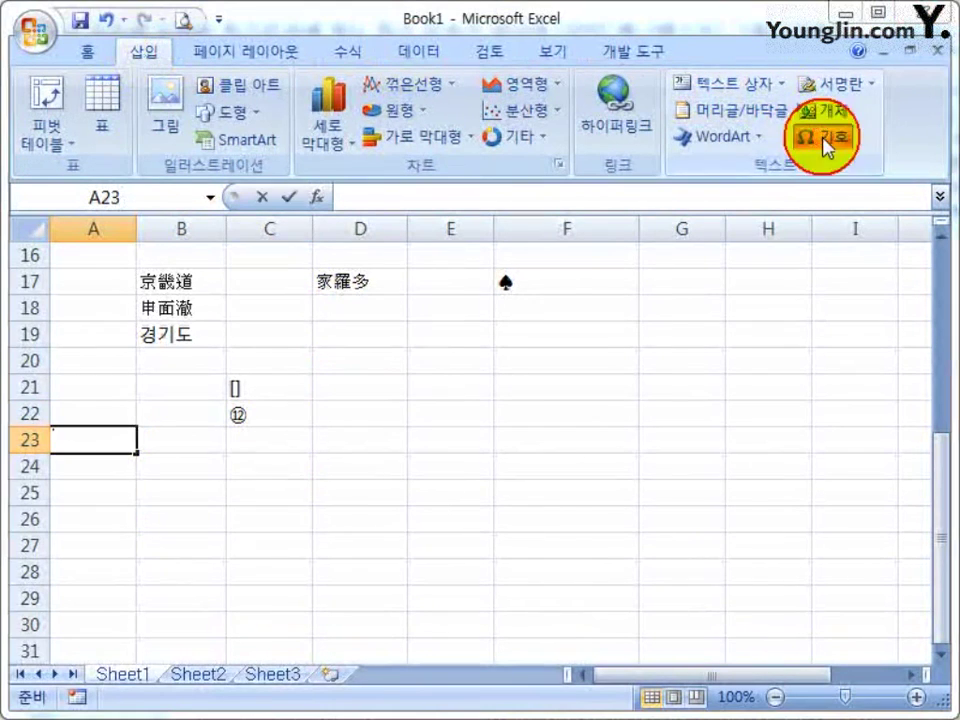
{"action": "left_click", "coordinate": [445, 262]}
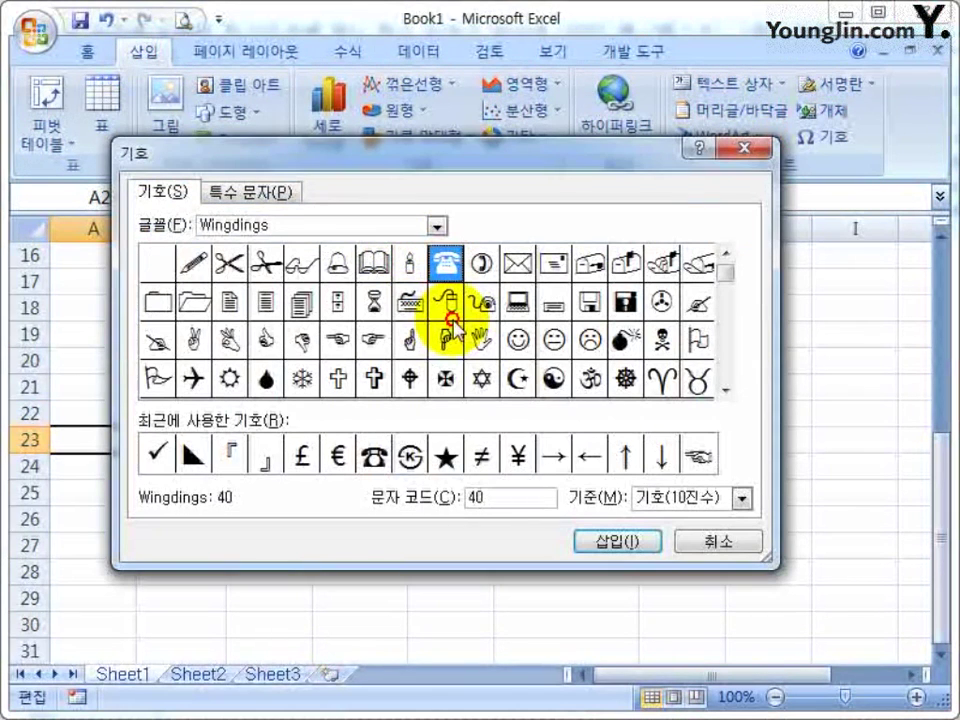
{"action": "left_click", "coordinate": [512, 385]}
{"action": "left_click", "coordinate": [340, 385]}
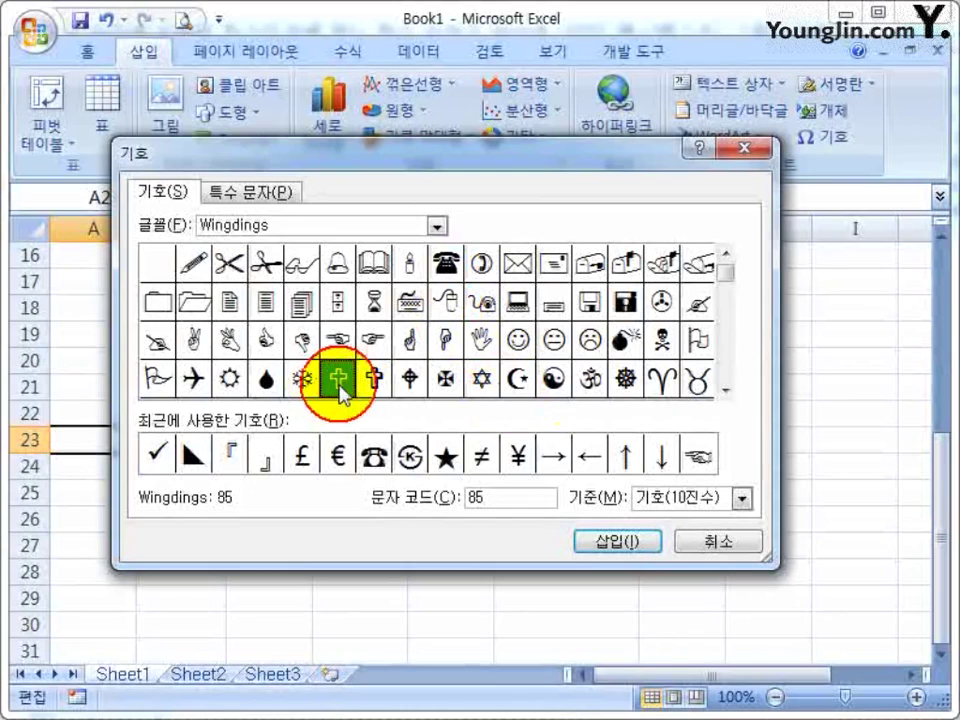
{"action": "left_click", "coordinate": [373, 380]}
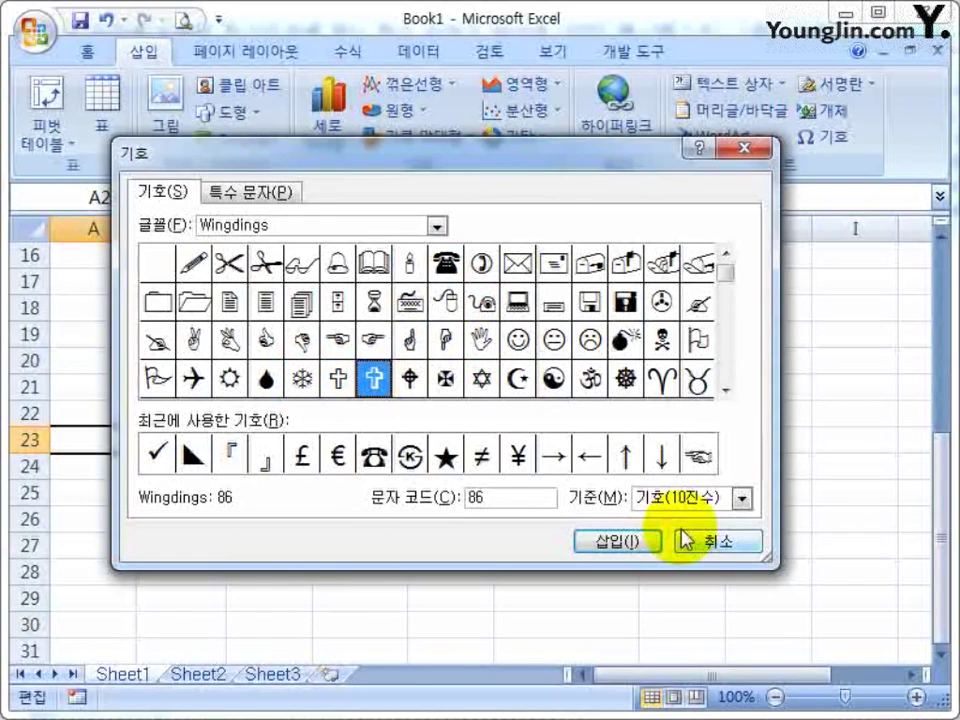
{"action": "left_click", "coordinate": [615, 541]}
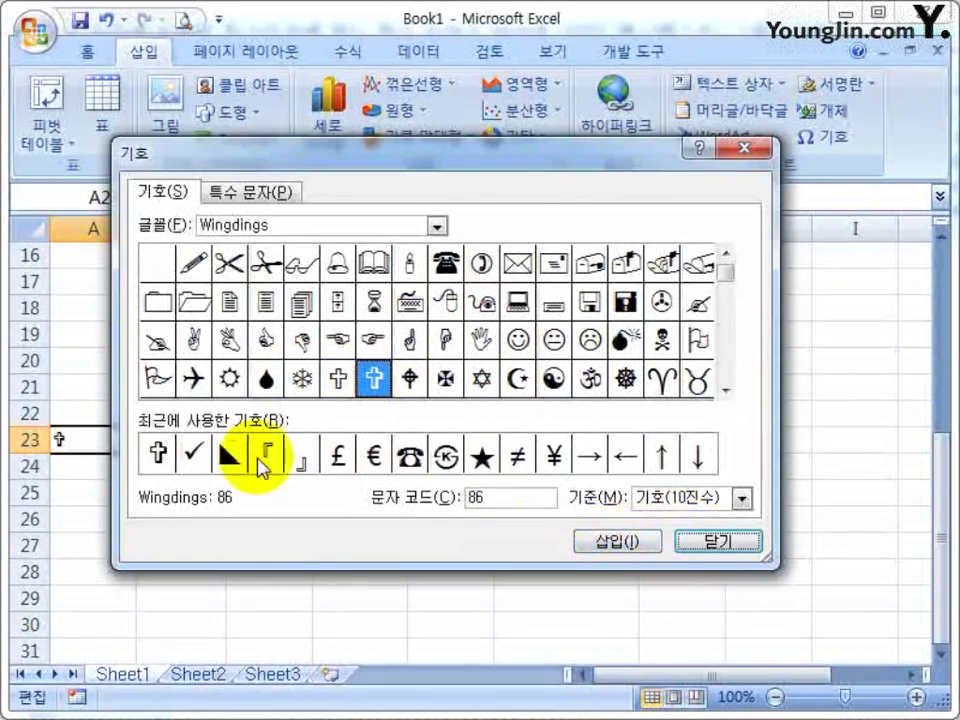
{"action": "left_click", "coordinate": [681, 553]}
{"action": "left_click", "coordinate": [205, 520]}
Reopen the Symbol dialog from A23, dismiss it with Esc, and select E24
{"action": "left_click", "coordinate": [90, 439]}
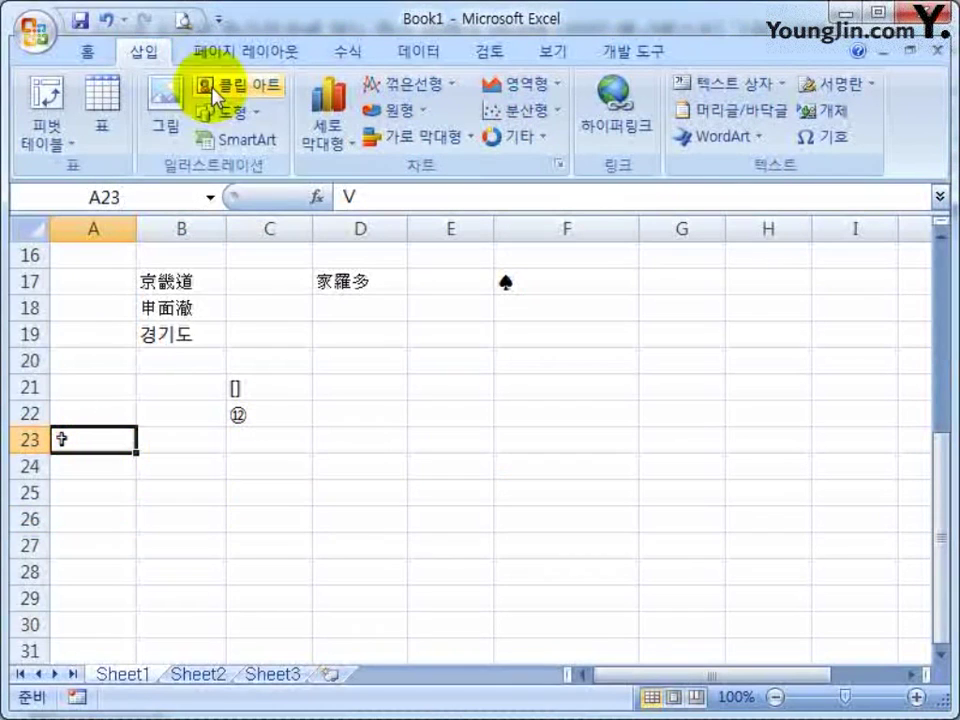
{"action": "left_click", "coordinate": [822, 136]}
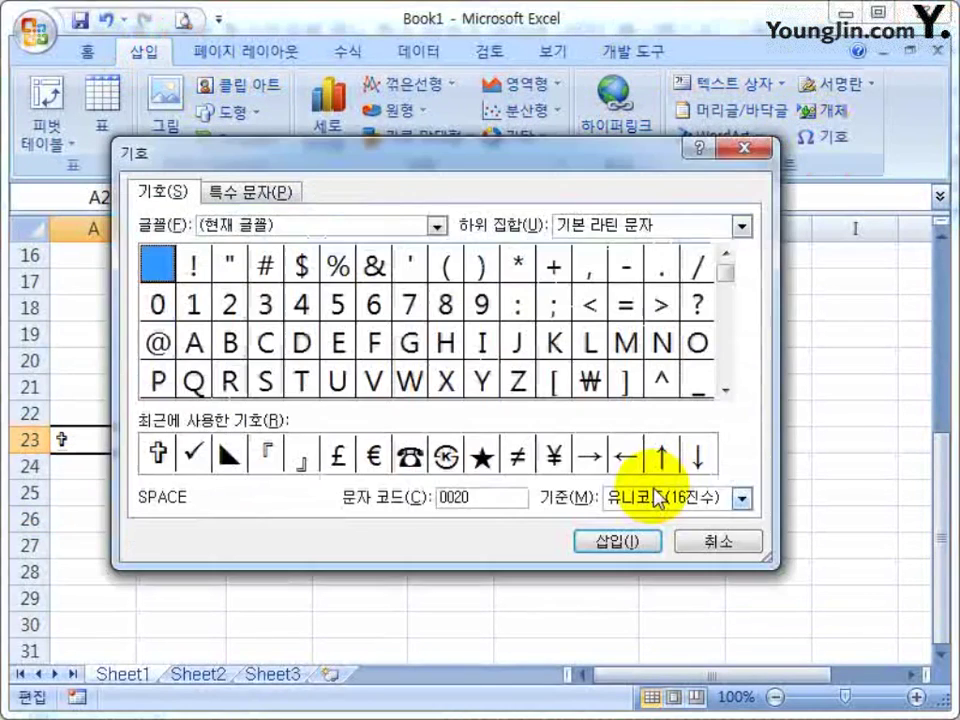
{"action": "key", "text": "Escape"}
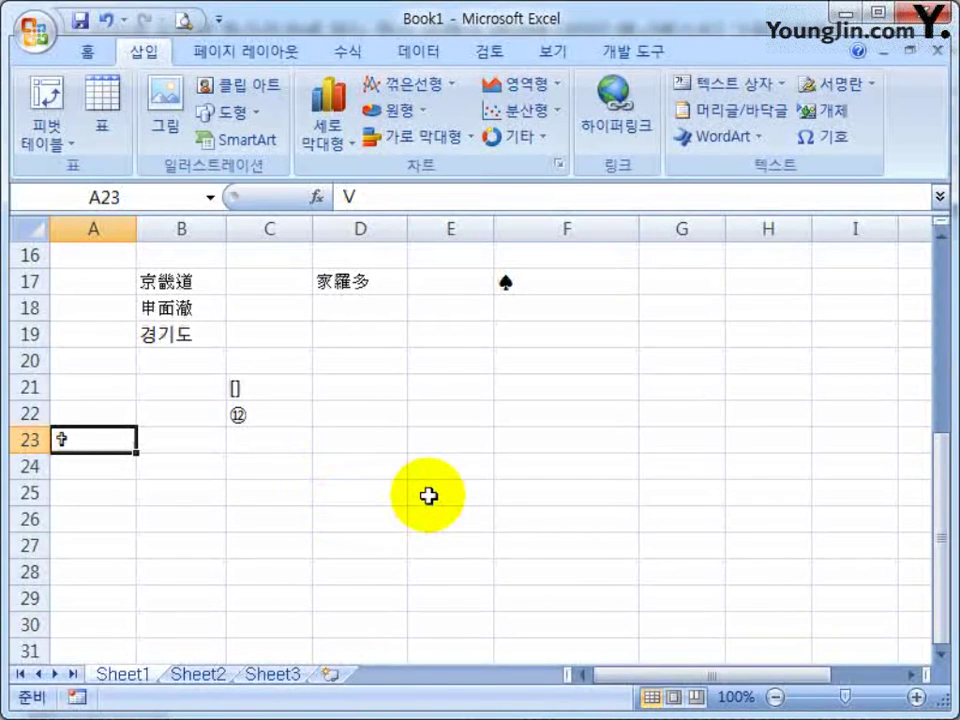
{"action": "left_click", "coordinate": [440, 462]}
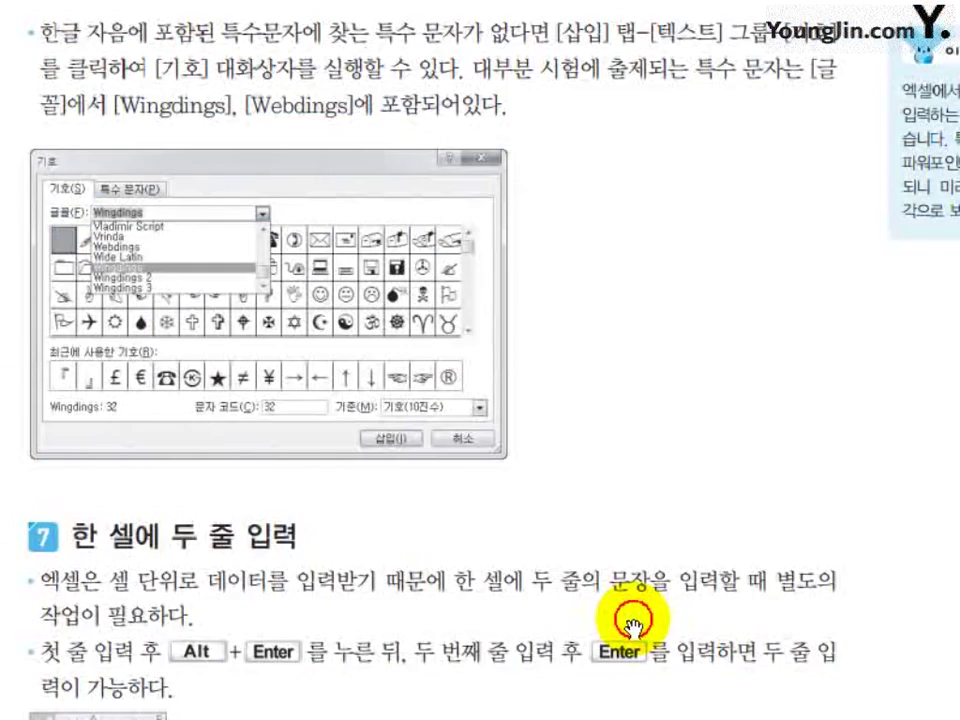
Scroll the textbook to section 7, '한 셀에 두 줄 입력', on two lines per cell
{"action": "scroll", "coordinate": [632, 628], "scroll_direction": "down", "scroll_amount": 4}
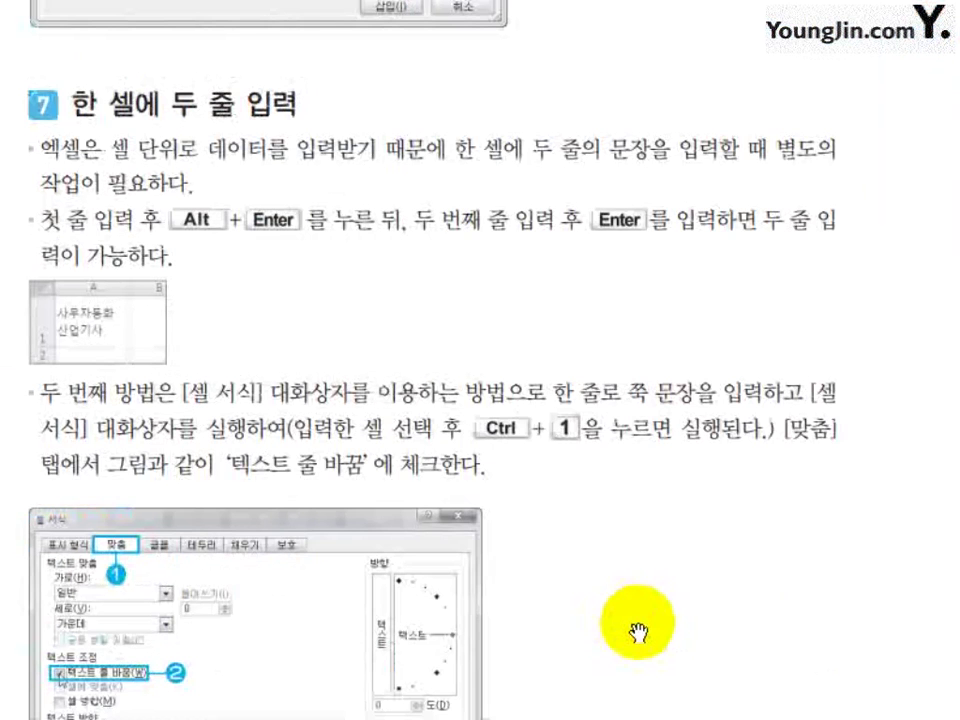
{"action": "scroll", "coordinate": [636, 631], "scroll_direction": "down", "scroll_amount": 1}
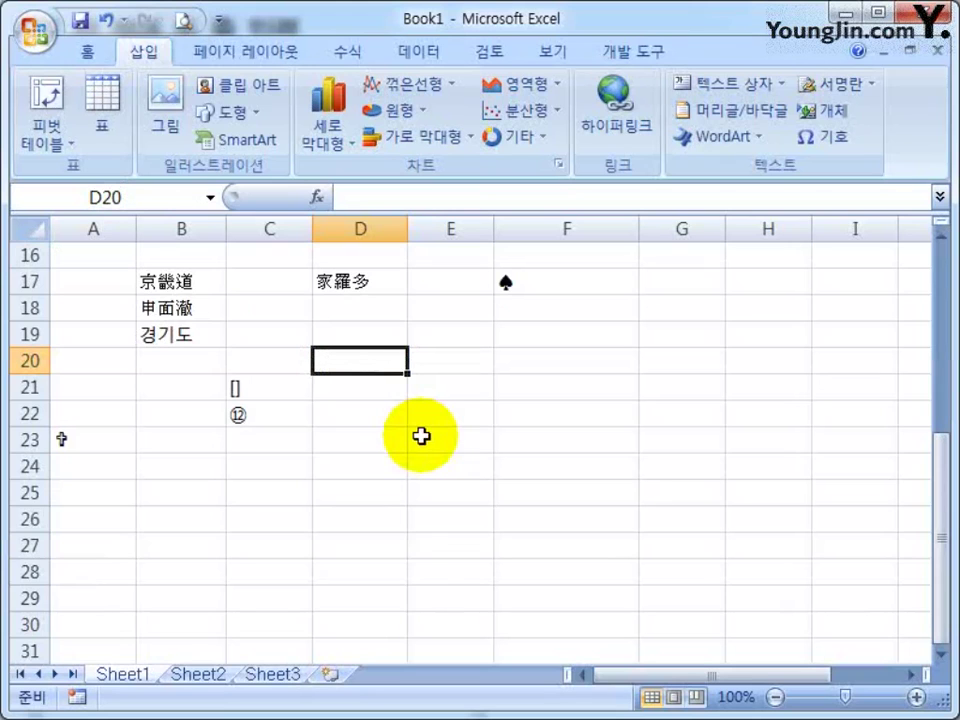
On Sheet2, look over the header row B2:E2 (품목코드, 품목이름, 출고량)
{"action": "scroll", "coordinate": [421, 436], "scroll_direction": "up", "scroll_amount": 5}
{"action": "left_click", "coordinate": [198, 674]}
{"action": "left_click", "coordinate": [170, 282]}
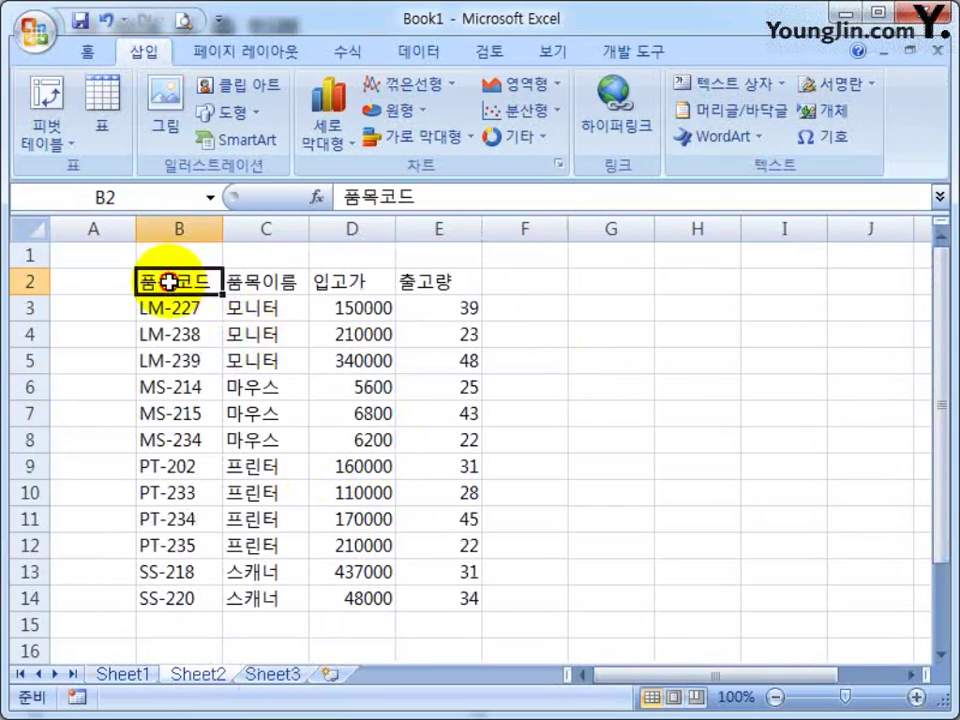
{"action": "left_click", "coordinate": [250, 281]}
{"action": "left_click", "coordinate": [437, 283]}
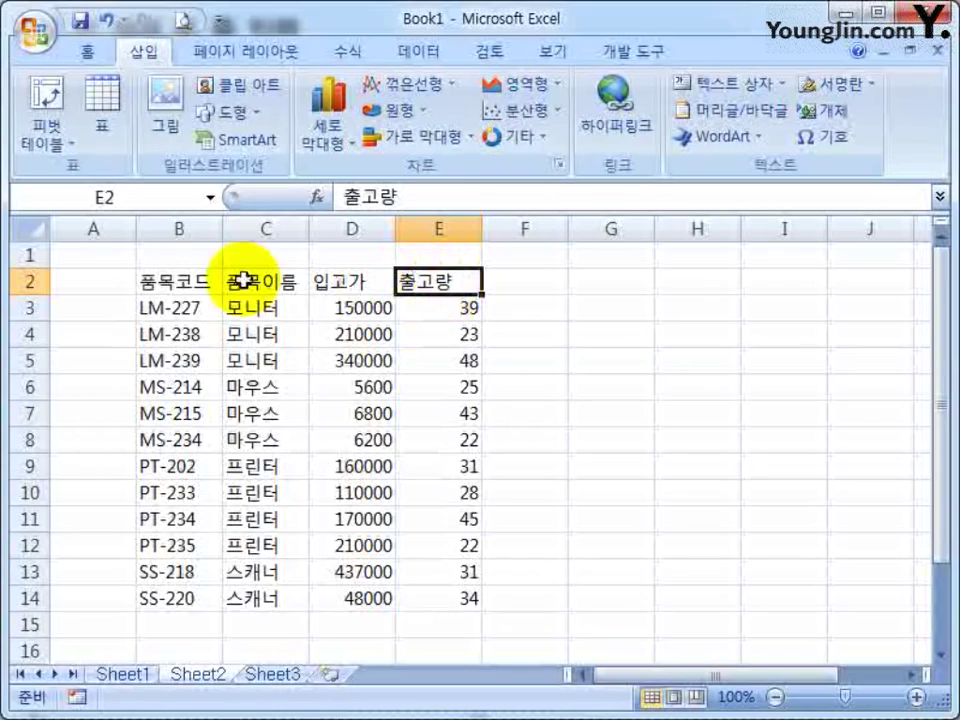
{"action": "left_click_drag", "start_coordinate": [170, 281], "coordinate": [425, 281]}
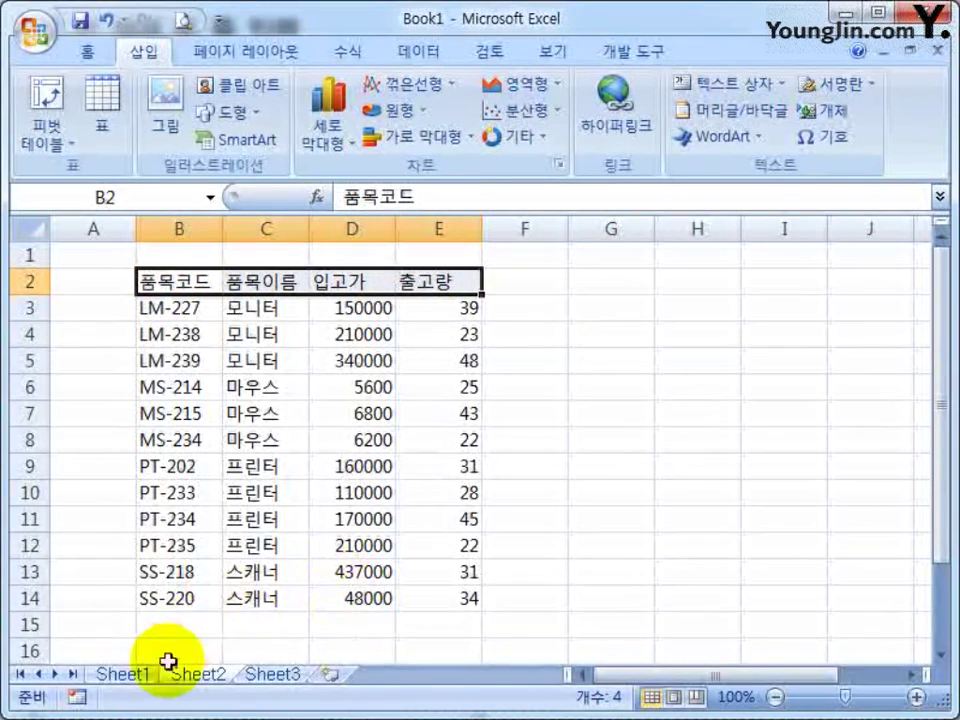
Back on Sheet1, enter 가나다 and 마바사 as two lines in E21 with Alt+Enter
{"action": "left_click", "coordinate": [137, 675]}
{"action": "left_click", "coordinate": [218, 588]}
{"action": "scroll", "coordinate": [300, 590], "scroll_direction": "down", "scroll_amount": 4}
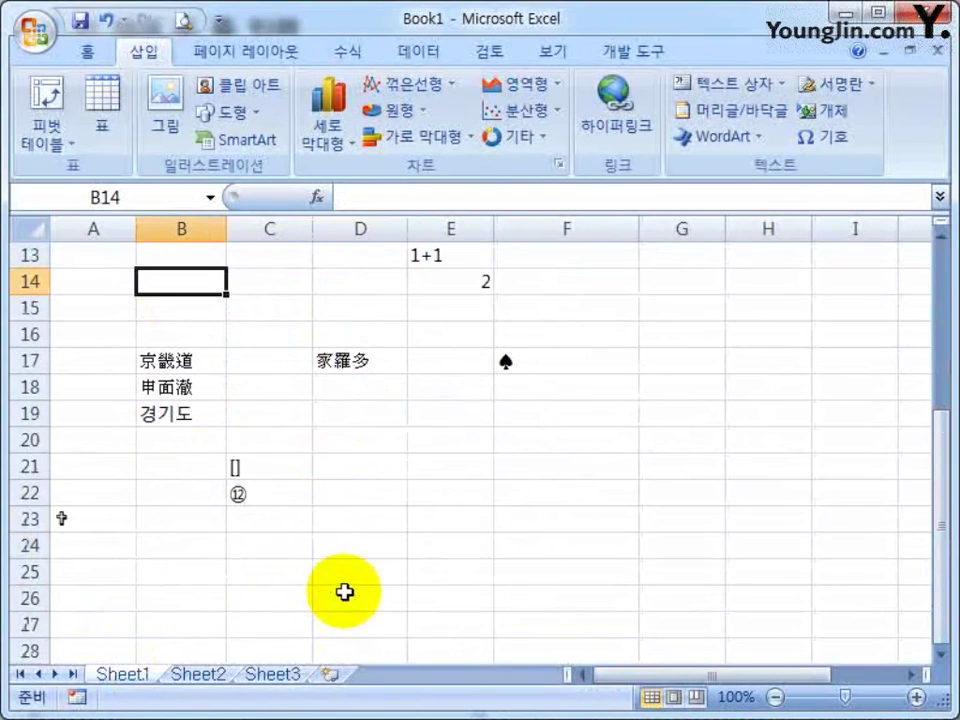
{"action": "left_click", "coordinate": [480, 468]}
{"action": "left_click", "coordinate": [500, 470]}
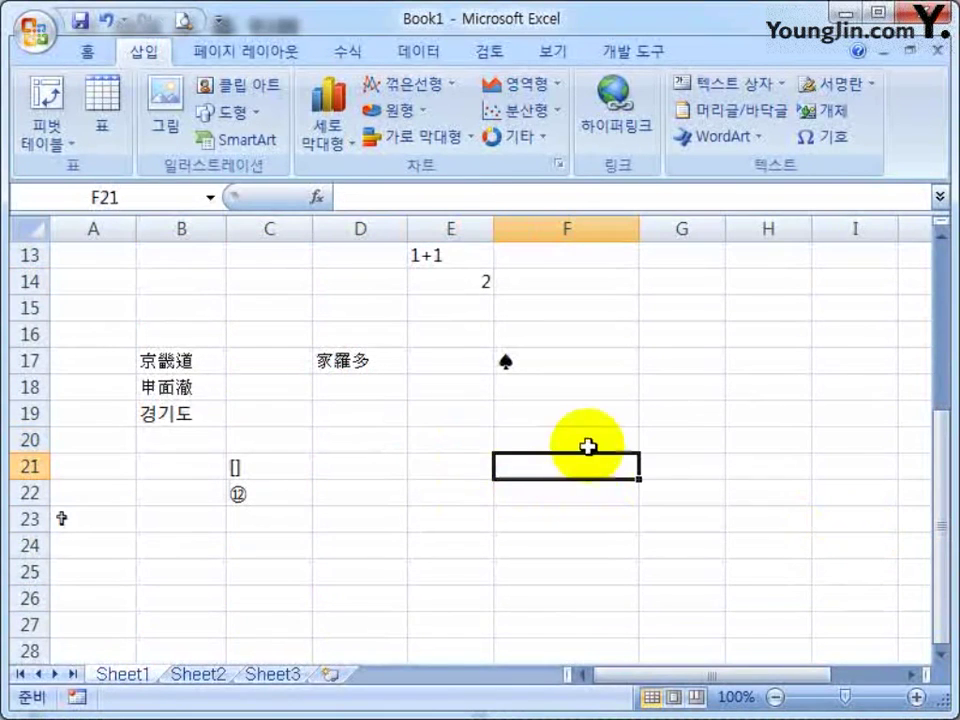
{"action": "left_click", "coordinate": [440, 470]}
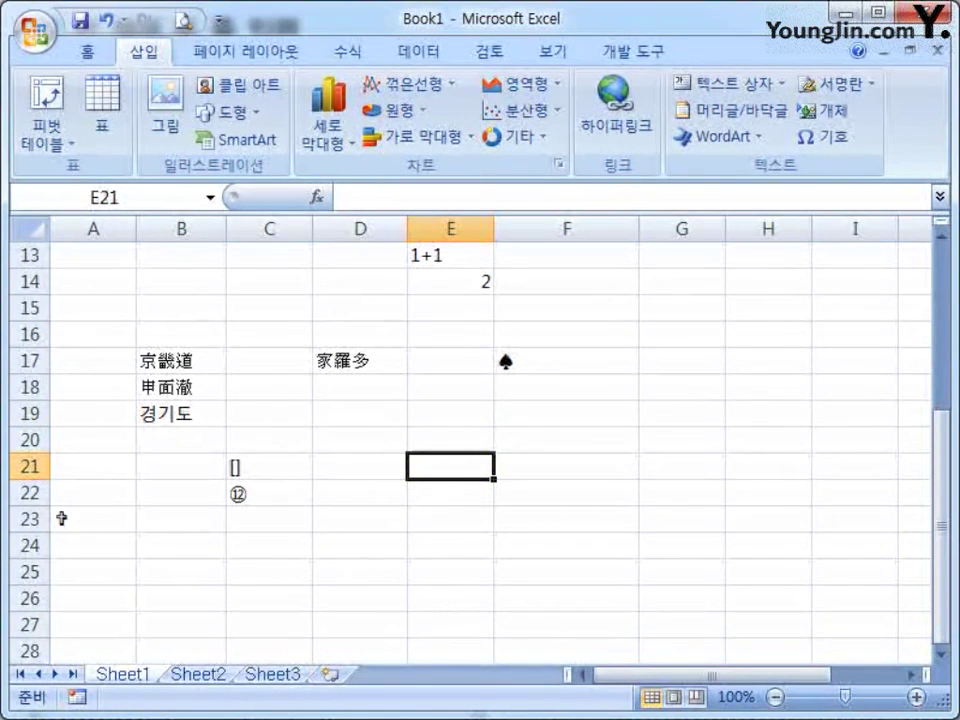
{"action": "type", "text": "가나다"}
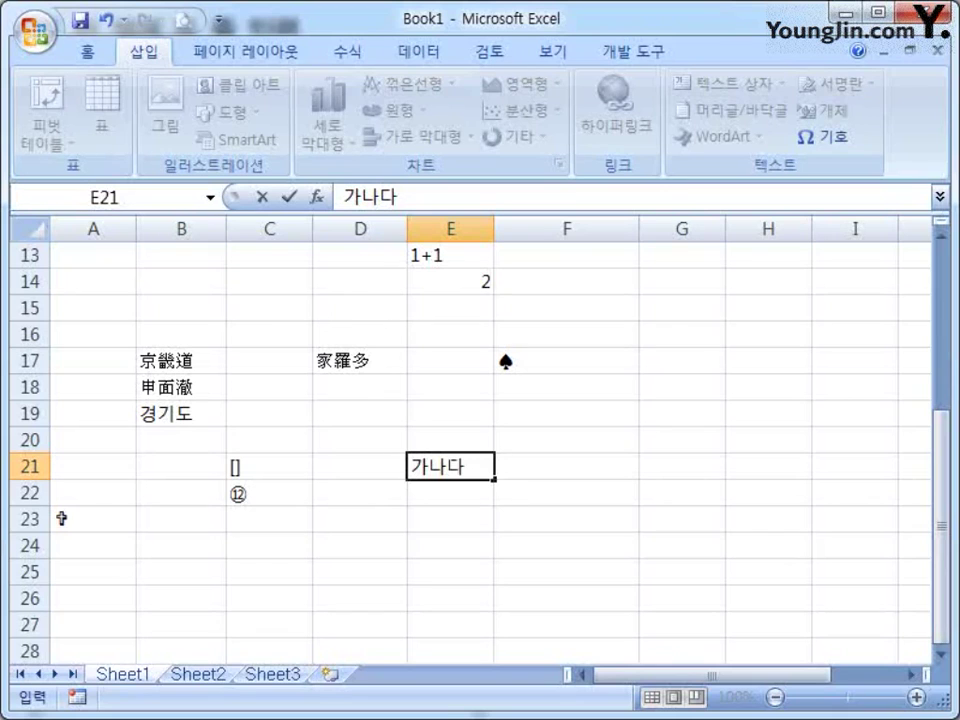
{"action": "key", "text": "alt"}
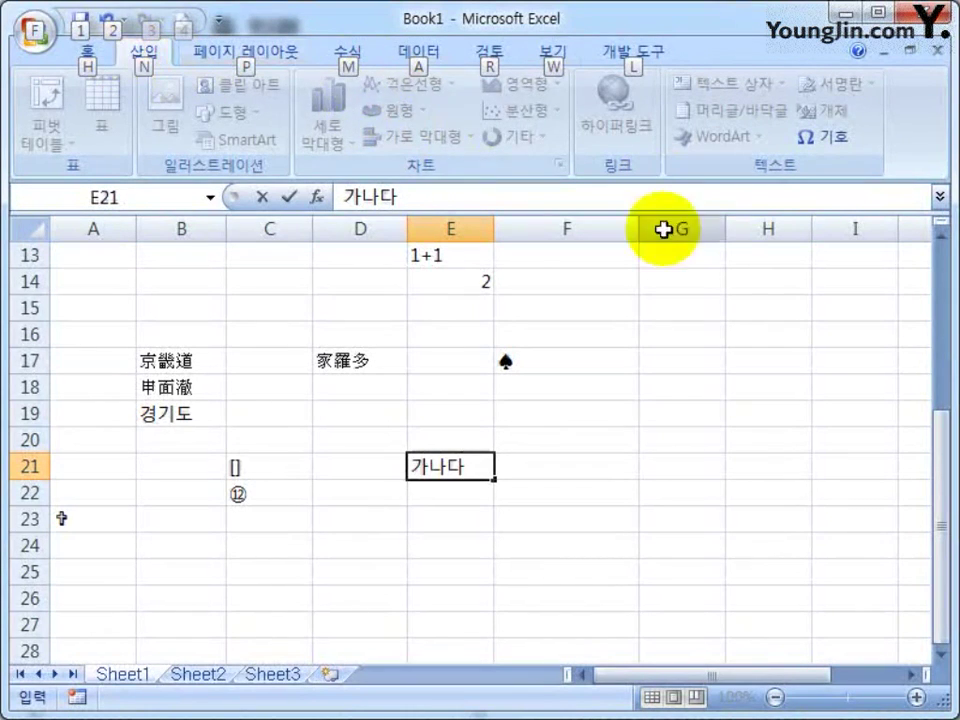
{"action": "left_click", "coordinate": [472, 464]}
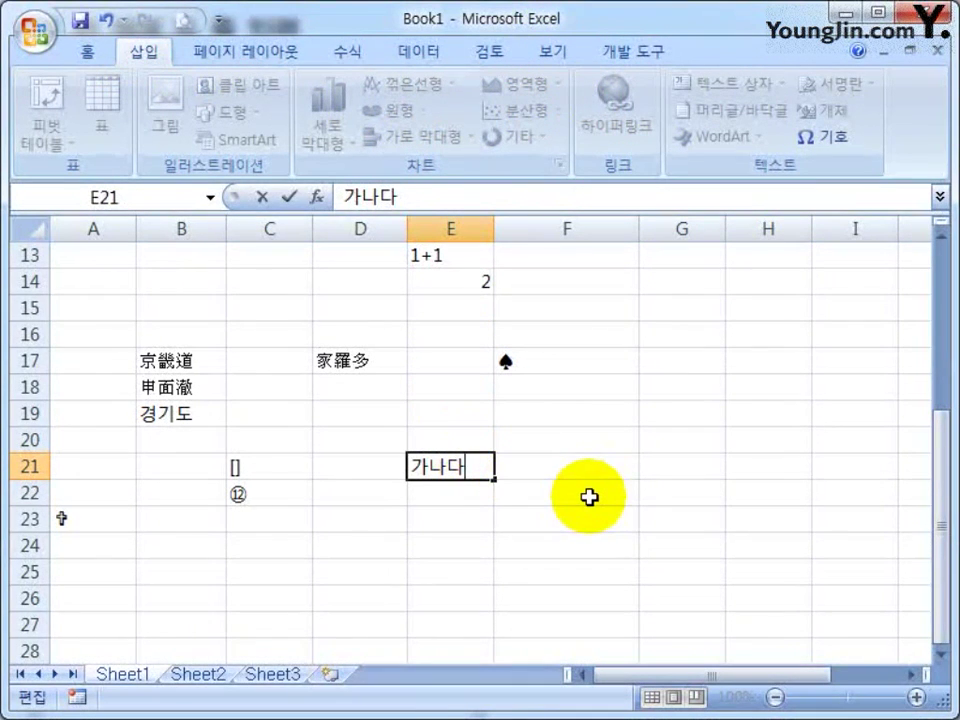
{"action": "key", "text": "alt+Return"}
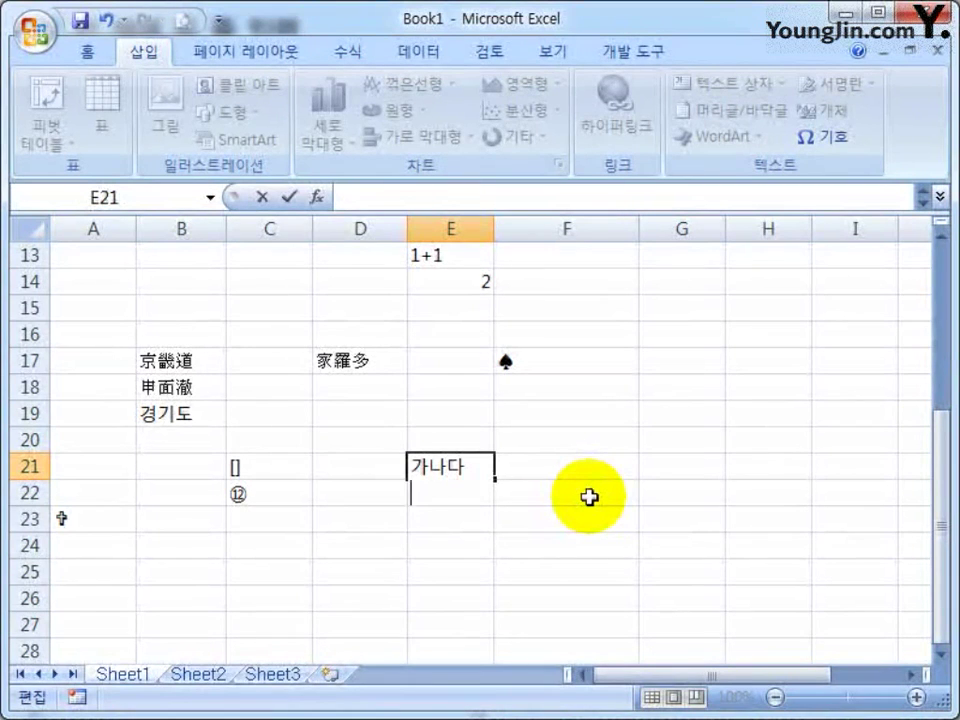
{"action": "type", "text": "마바사"}
{"action": "key", "text": "Return"}
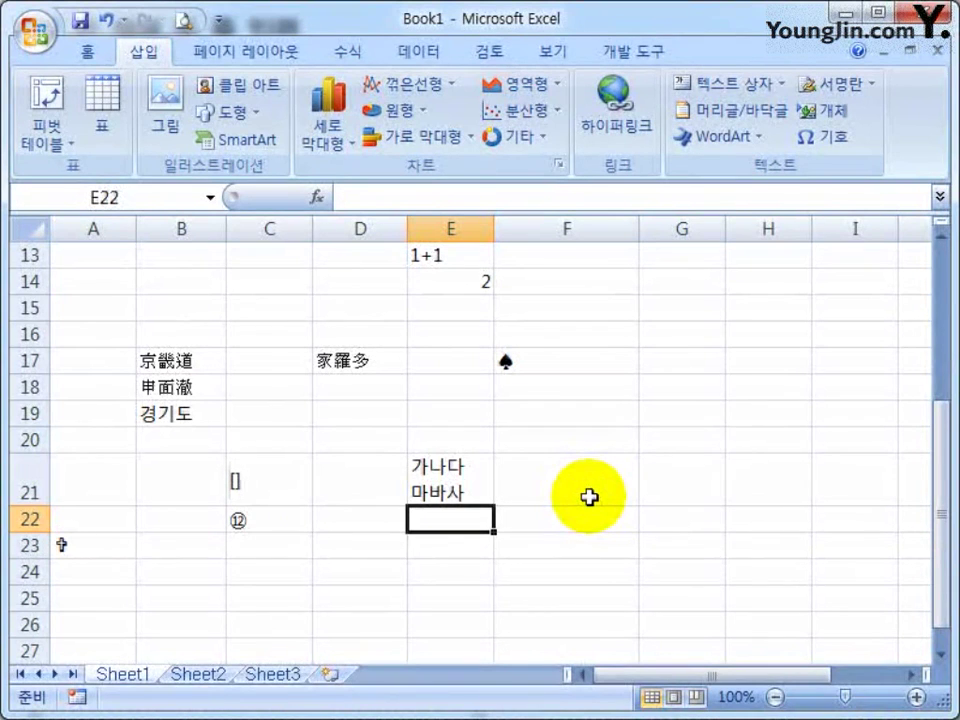
Enter two-line entries 가나다/다라사 in E22 and 품목/이름 in E23
{"action": "type", "text": "가나다"}
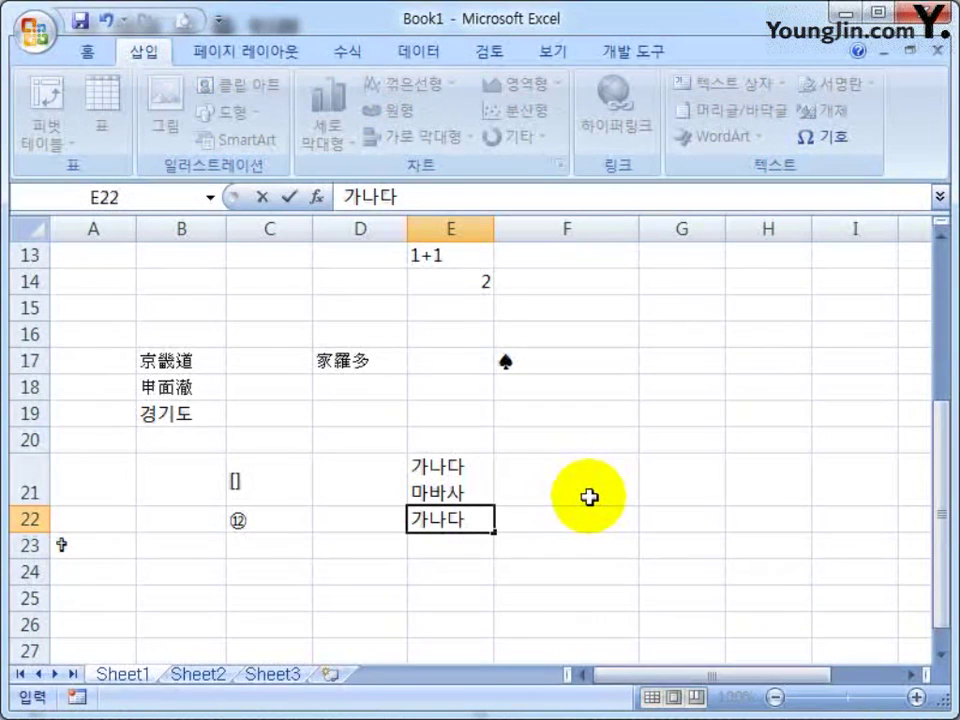
{"action": "key", "text": "alt+Return"}
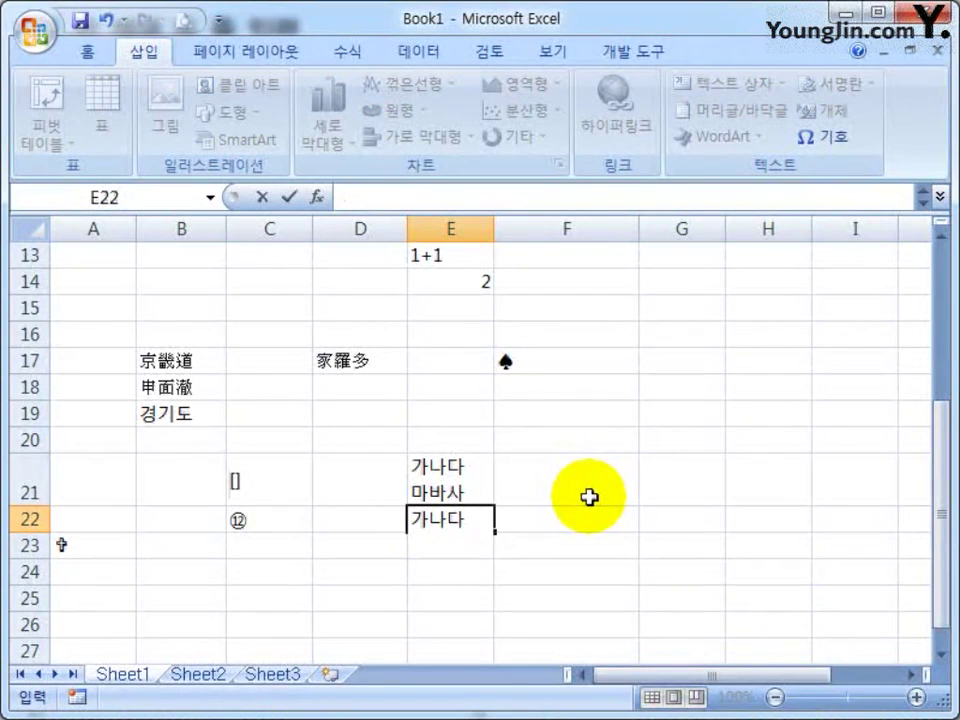
{"action": "type", "text": "다라사"}
{"action": "key", "text": "Return"}
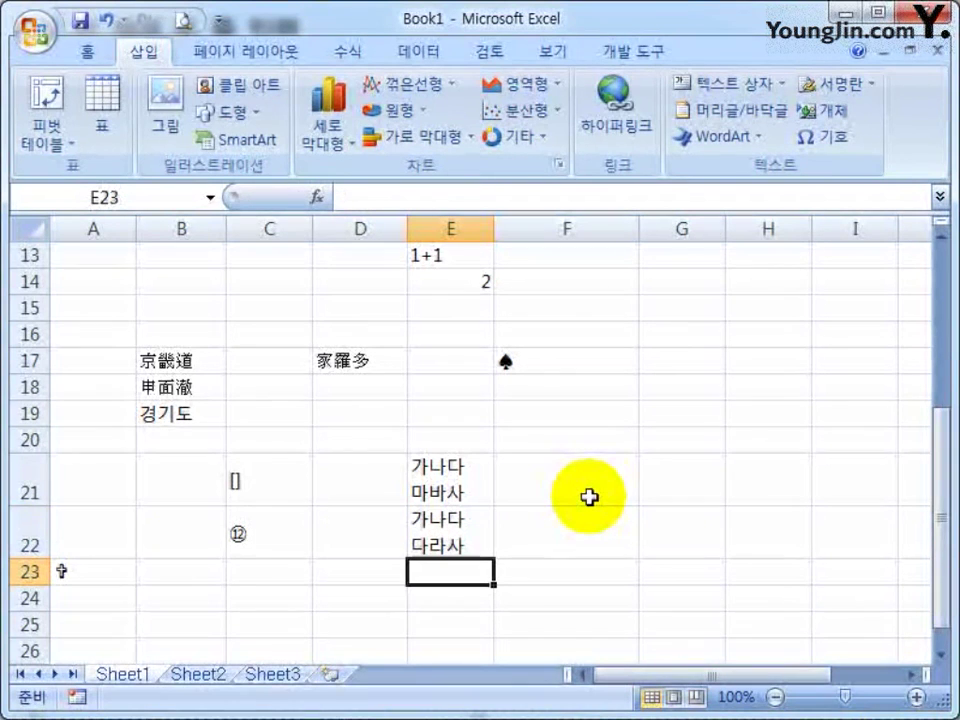
{"action": "type", "text": "품ㅁ"}
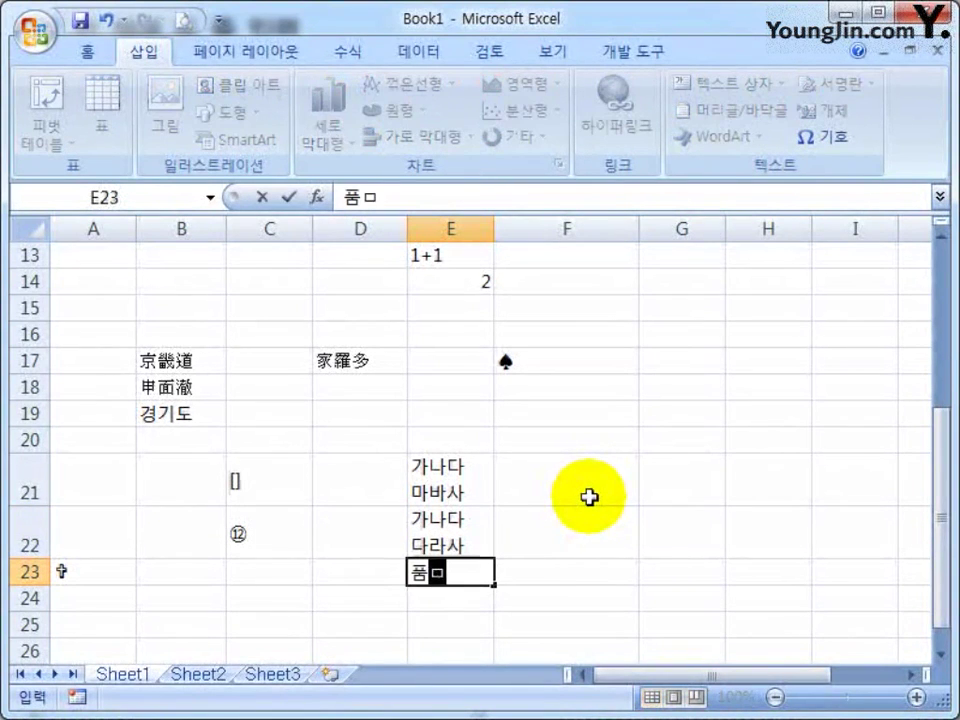
{"action": "key", "text": "Return"}
{"action": "key", "text": "alt+Return"}
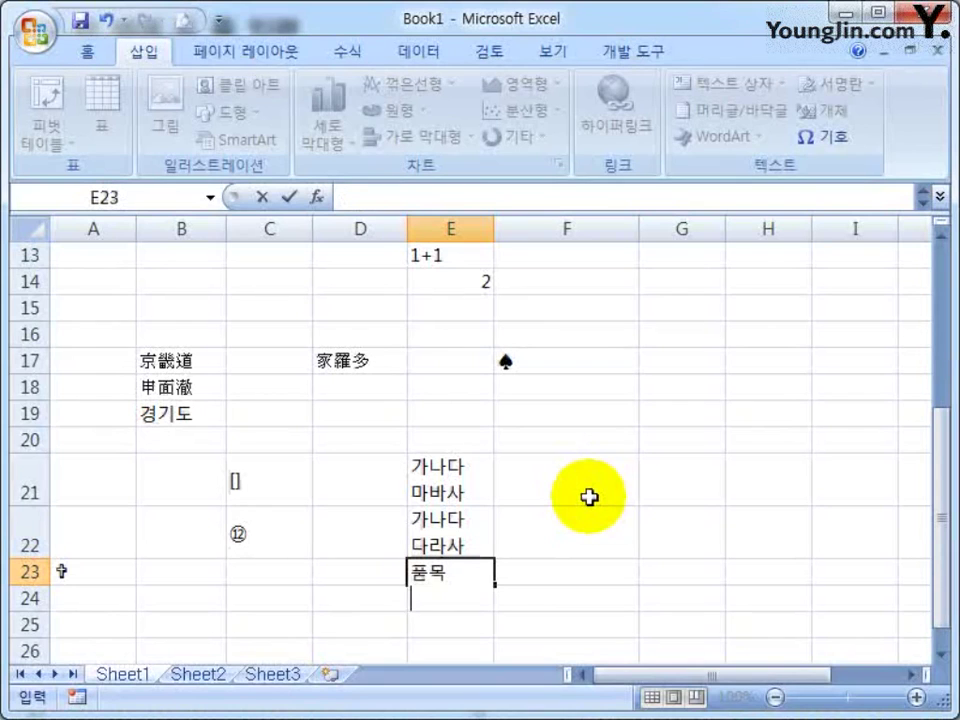
{"action": "type", "text": "이름"}
{"action": "key", "text": "Return"}
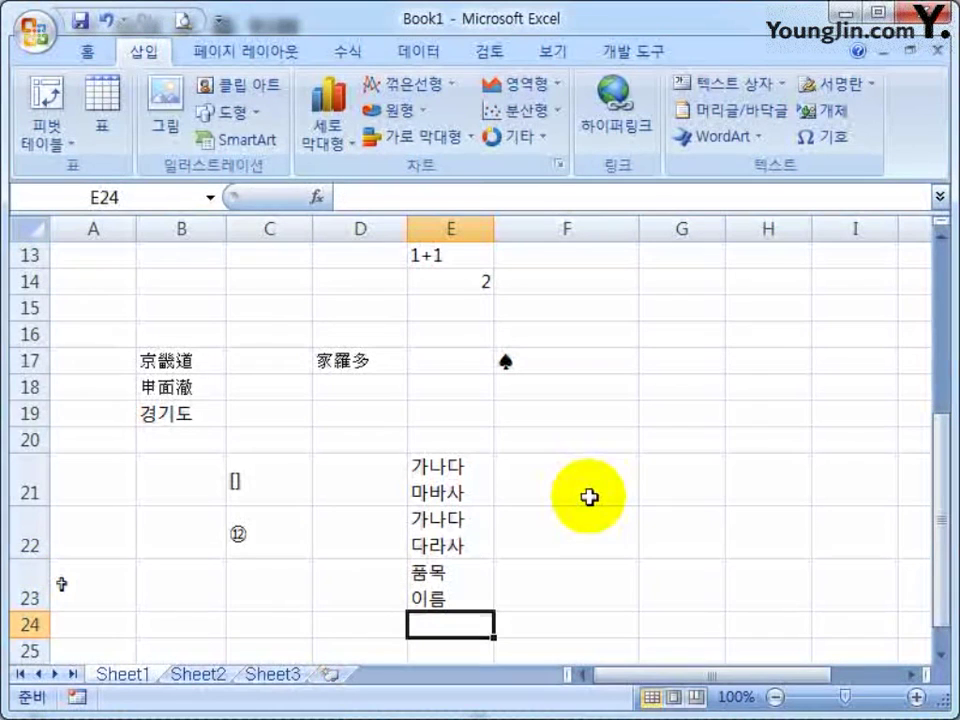
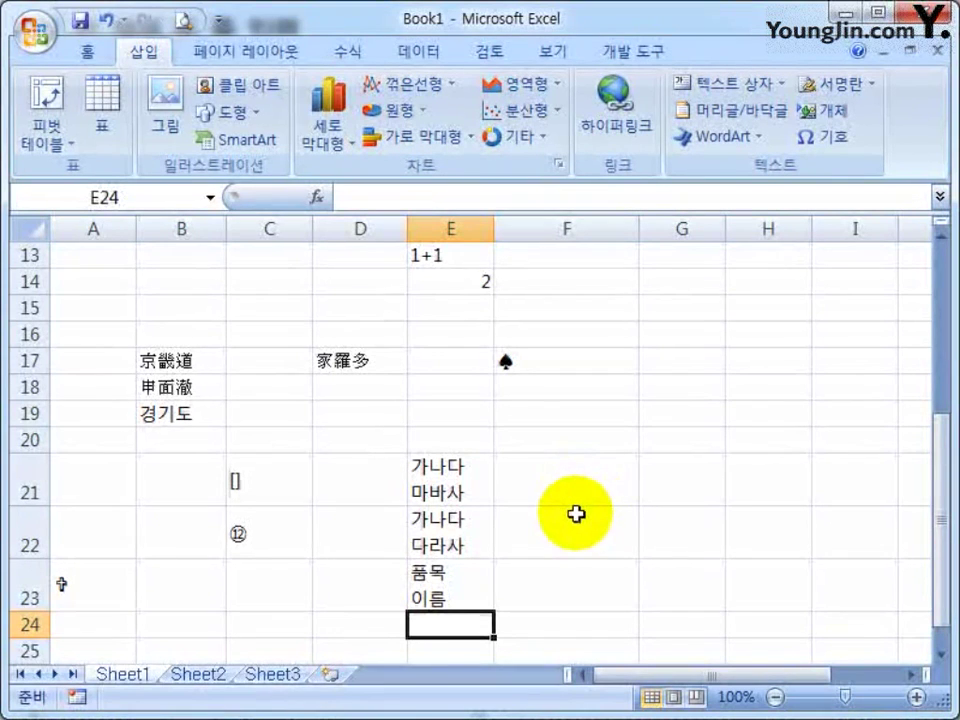
After reviewing the two-line entry in E23, enter 가나다 마바사 in cell D25
{"action": "left_click", "coordinate": [475, 582]}
{"action": "scroll", "coordinate": [475, 582], "scroll_direction": "down", "scroll_amount": 2}
{"action": "left_click_drag", "start_coordinate": [445, 320], "coordinate": [444, 392]}
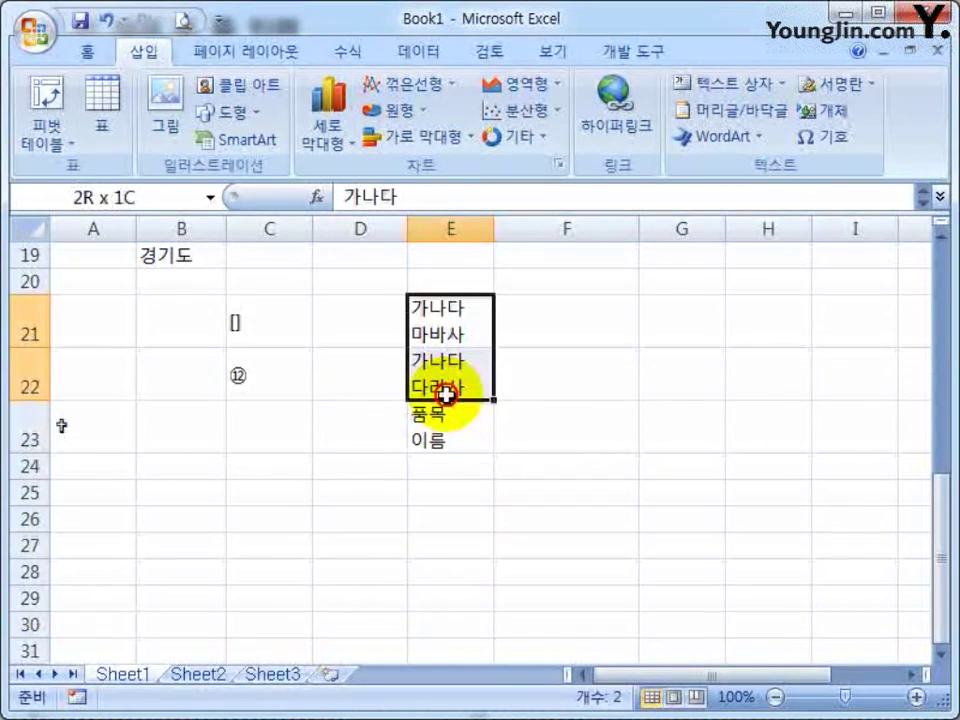
{"action": "left_click", "coordinate": [574, 444]}
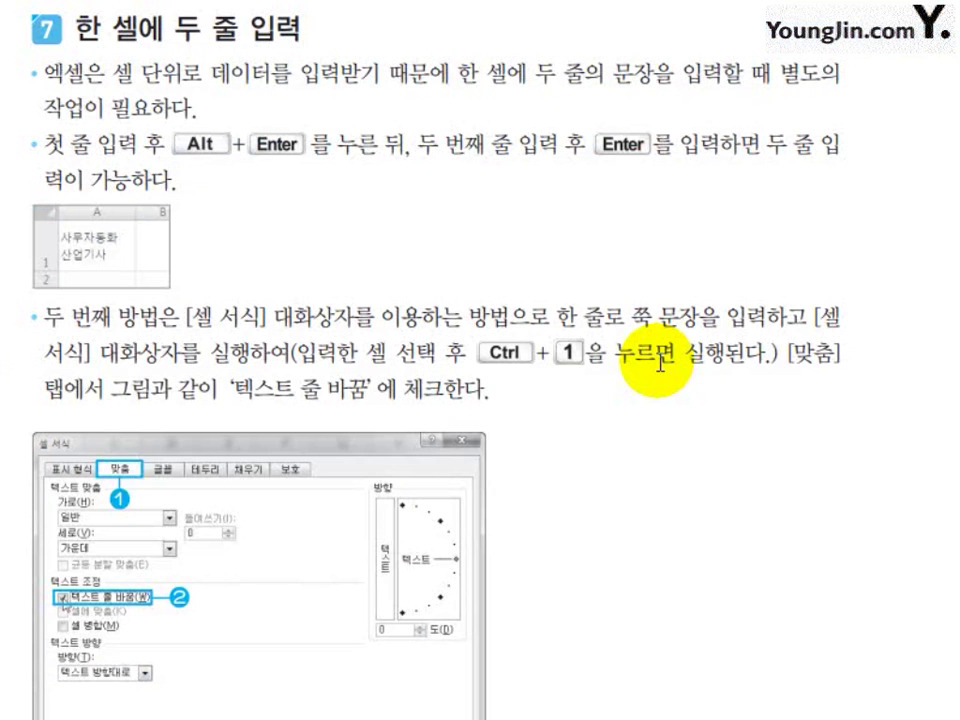
{"action": "scroll", "coordinate": [546, 386], "scroll_direction": "down", "scroll_amount": 4}
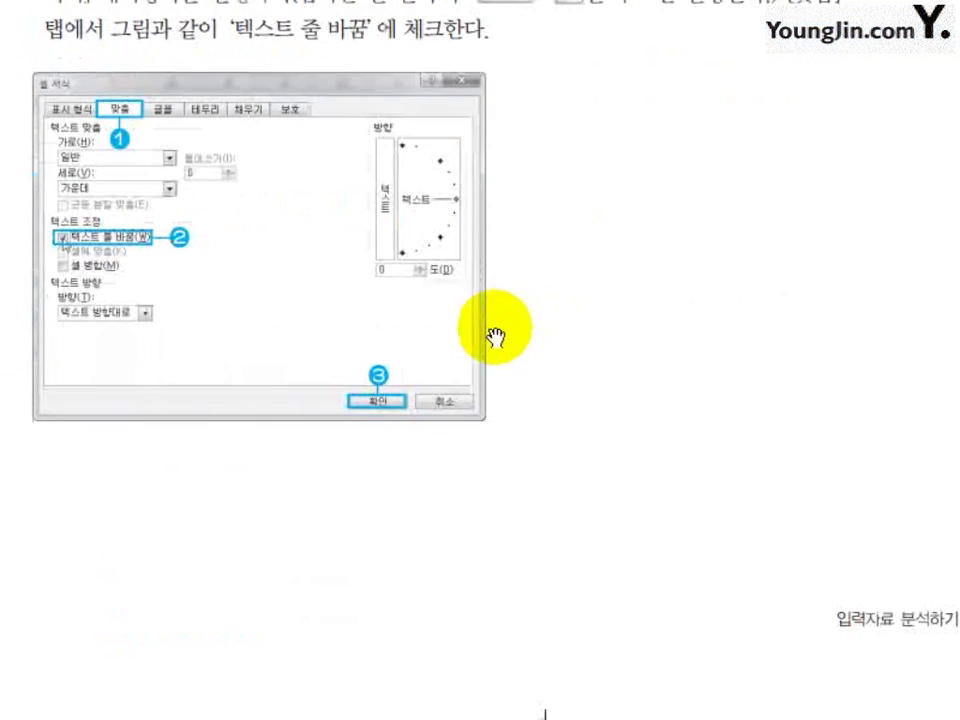
{"action": "scroll", "coordinate": [482, 326], "scroll_direction": "up", "scroll_amount": 1}
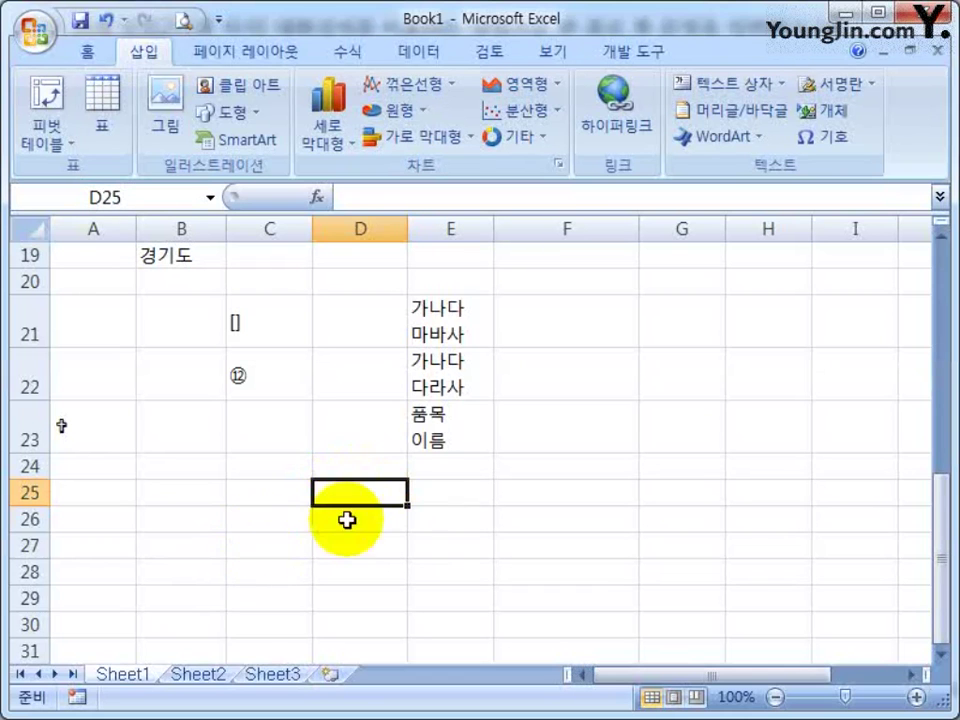
{"action": "type", "text": "가나"}
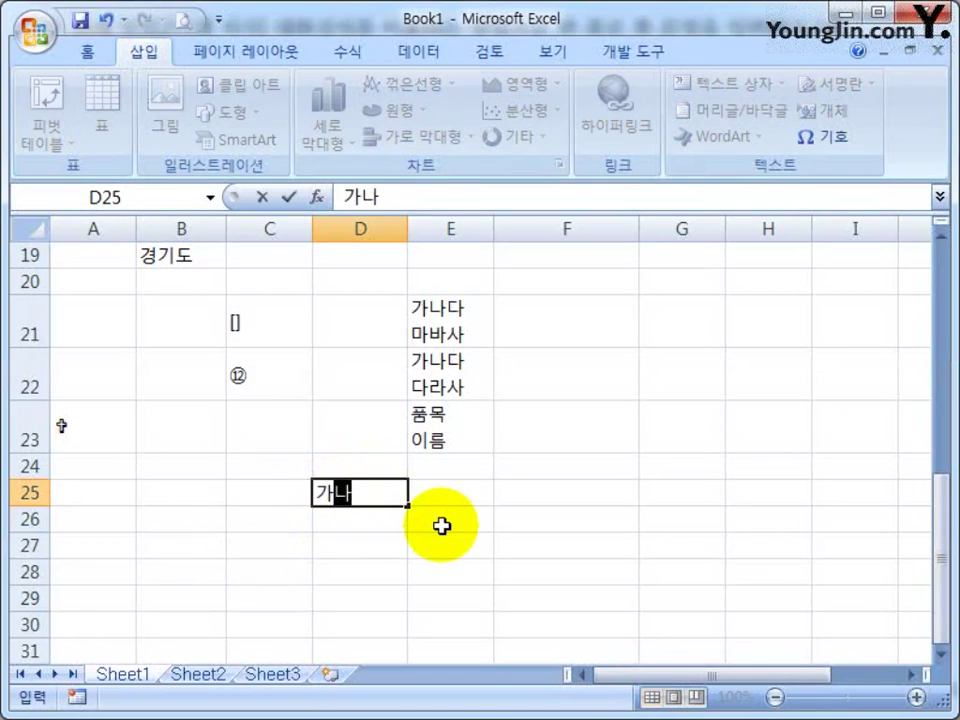
{"action": "type", "text": "다 마바사"}
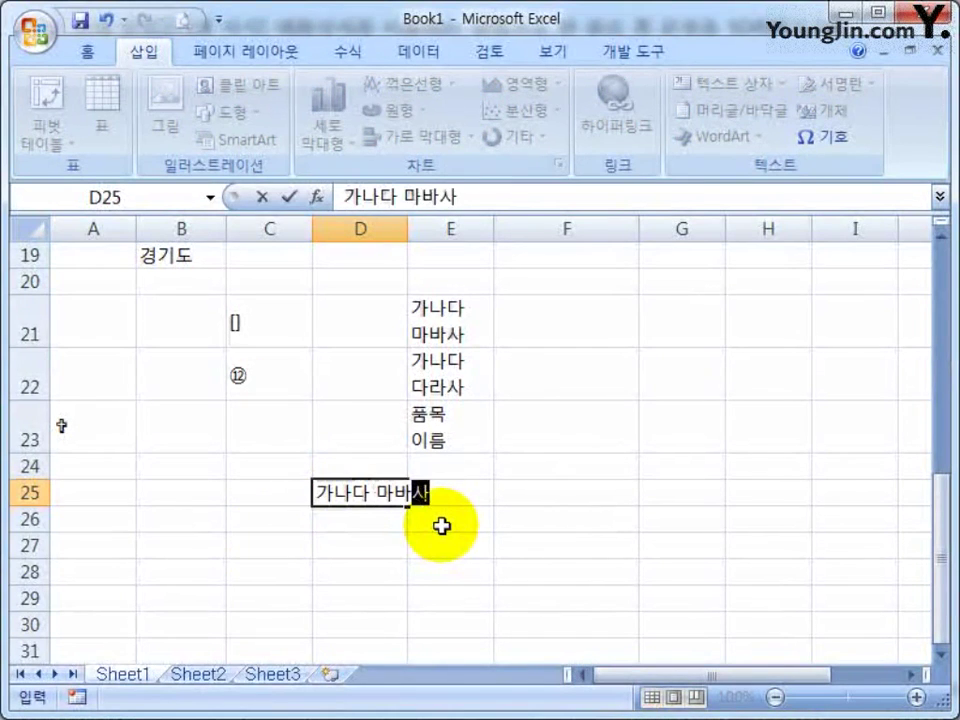
{"action": "key", "text": "Return"}
Check that D25 holds the full text while E25 stays empty
{"action": "left_click", "coordinate": [343, 493]}
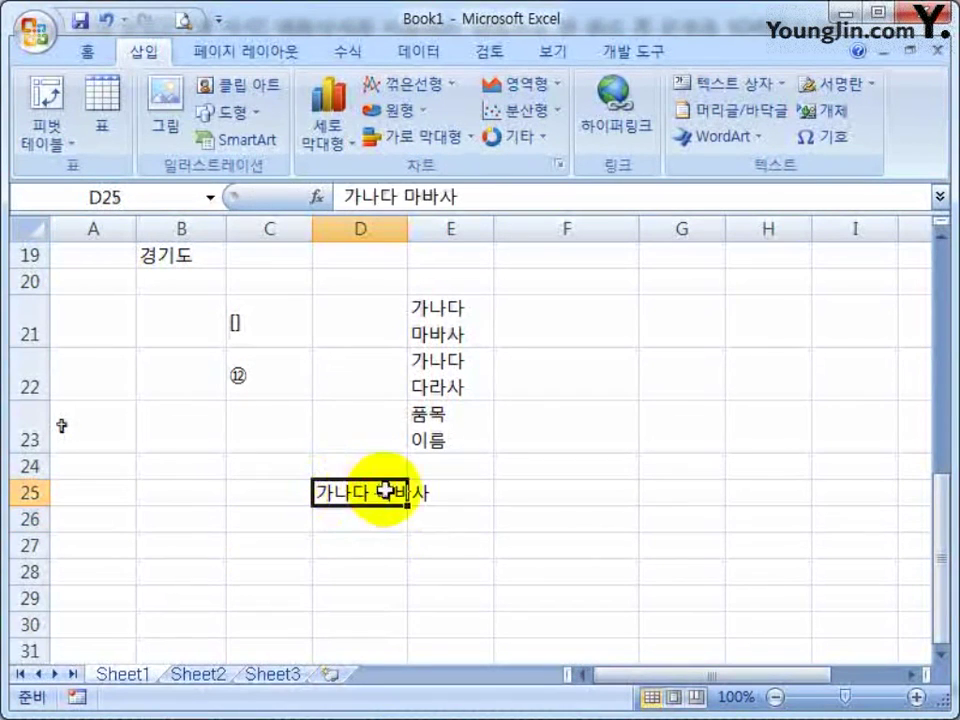
{"action": "left_click", "coordinate": [470, 492]}
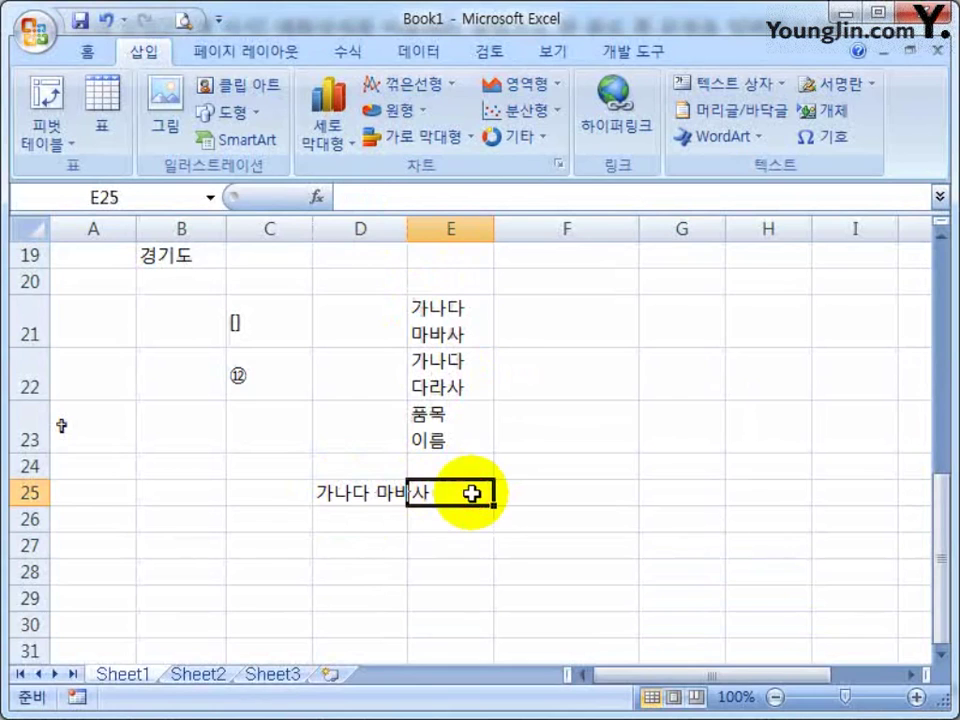
{"action": "left_click", "coordinate": [360, 491]}
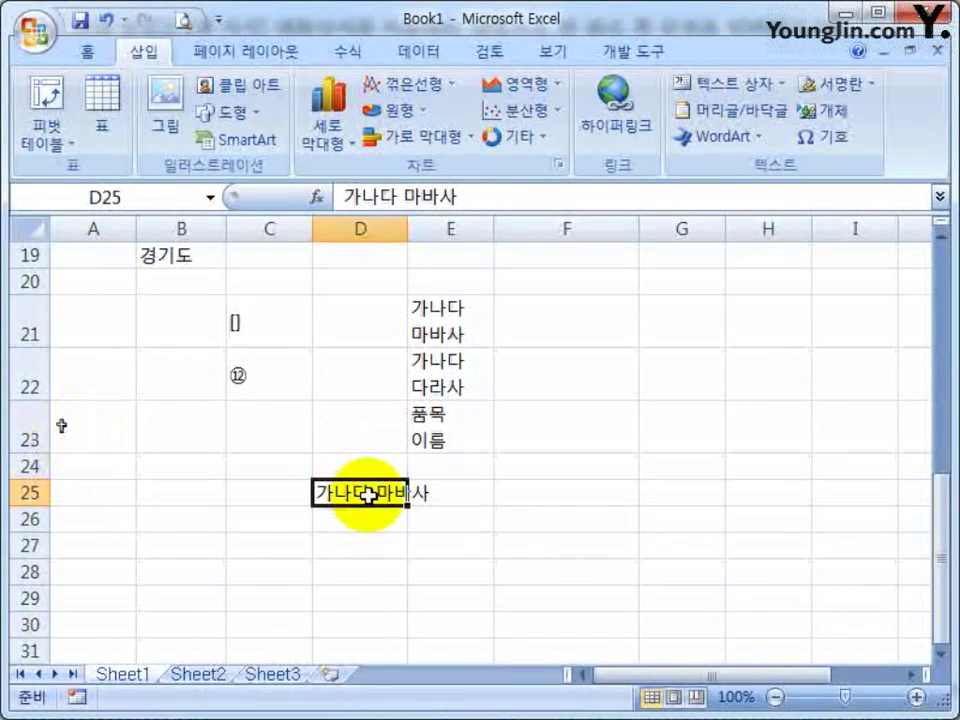
{"action": "left_click", "coordinate": [470, 492]}
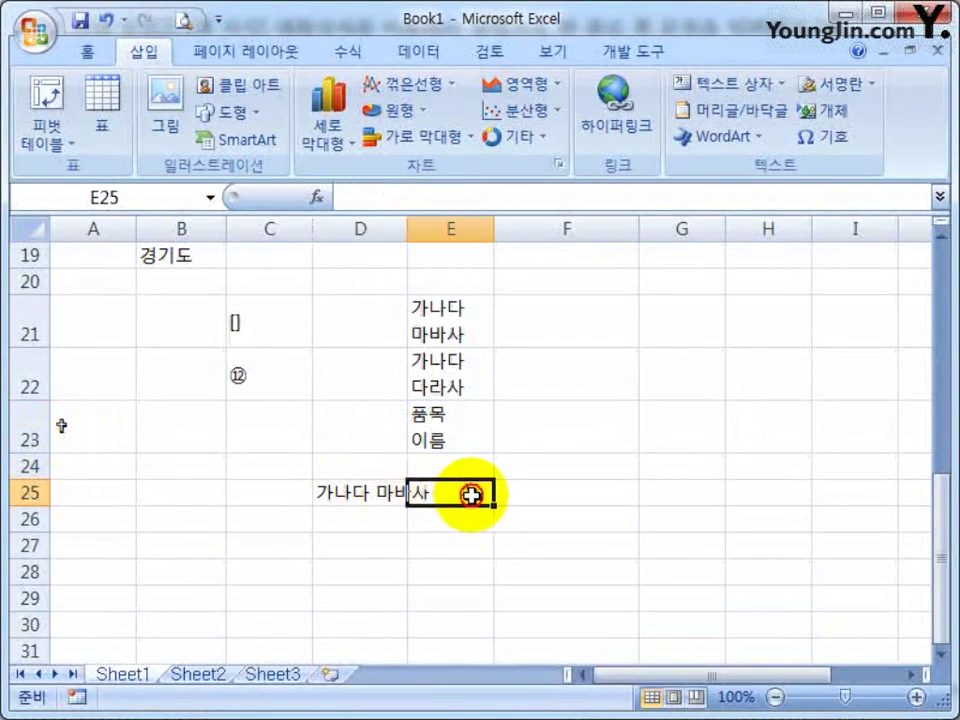
{"action": "left_click", "coordinate": [358, 495]}
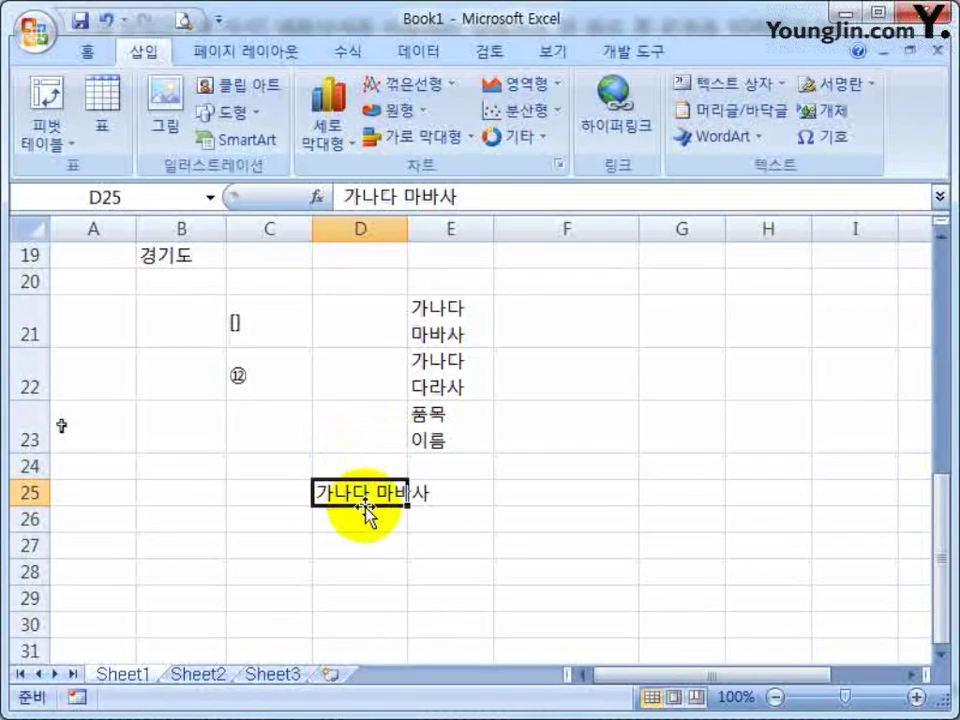
On the Home tab, open Format Cells and cancel it unchanged
{"action": "left_click", "coordinate": [117, 61]}
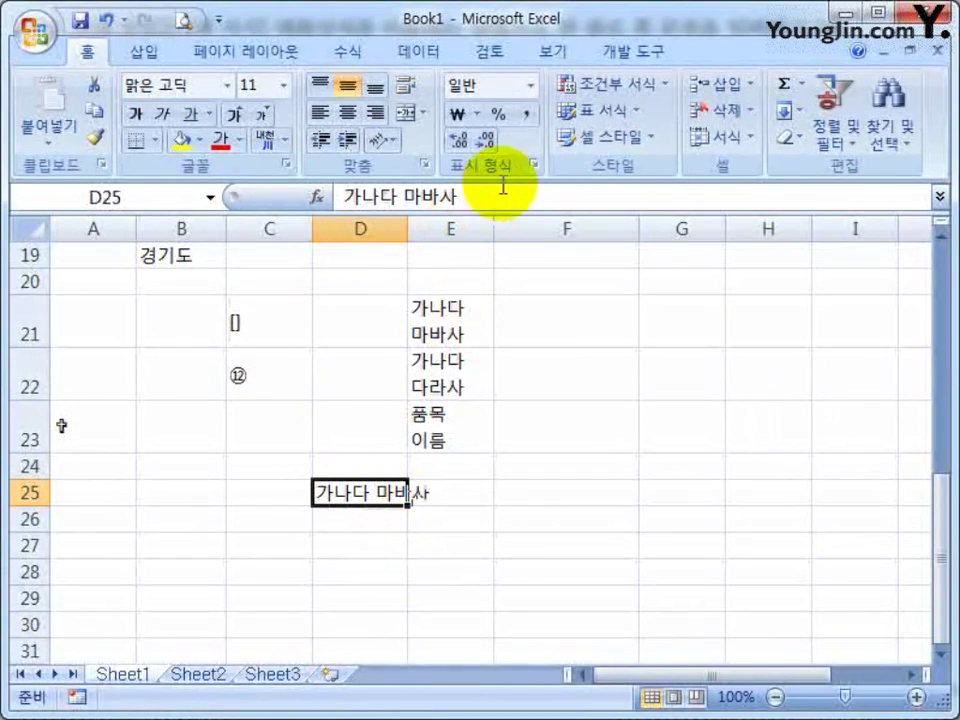
{"action": "left_click", "coordinate": [535, 164]}
{"action": "key", "text": "Escape"}
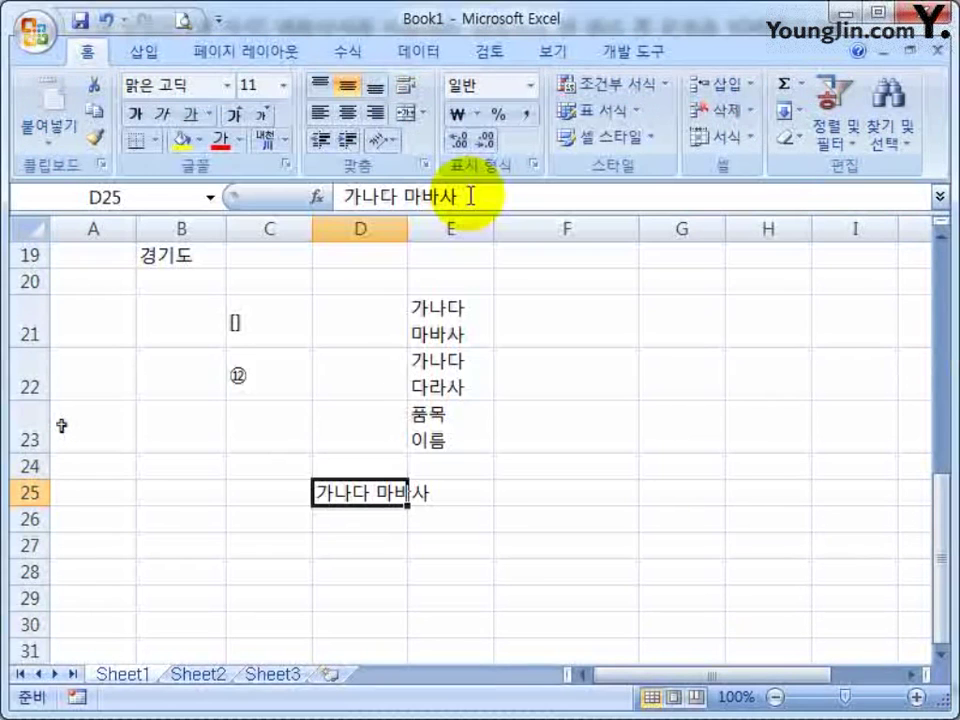
Enable Wrap text (텍스트 줄 바꿈) for D25 on the Format Cells Alignment tab
{"action": "key", "text": "ctrl+1"}
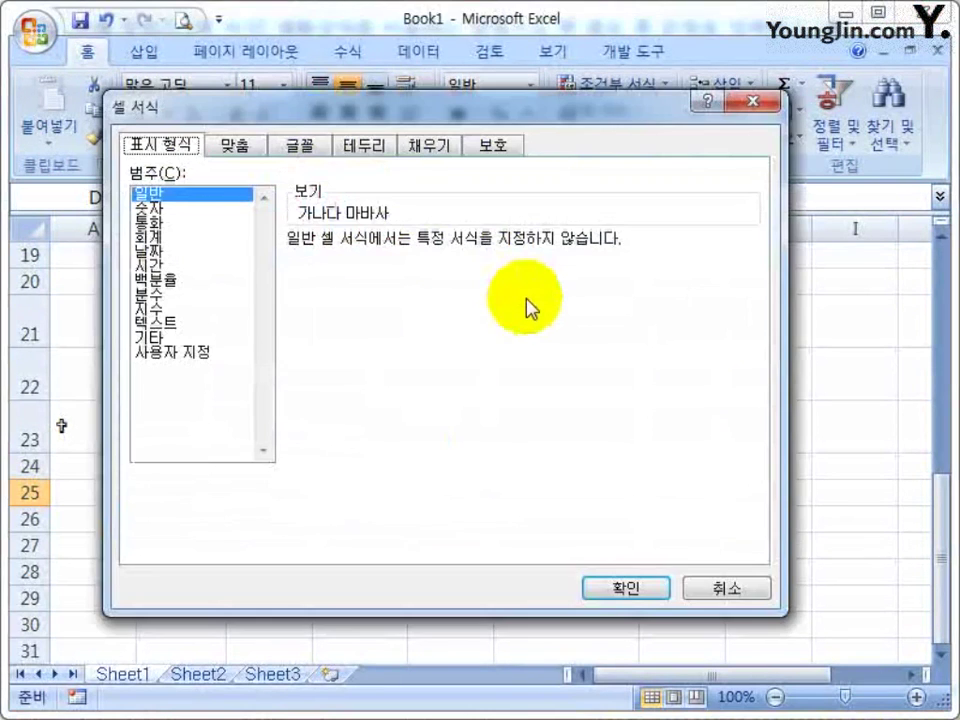
{"action": "key", "text": "Escape"}
{"action": "key", "text": "ctrl+1"}
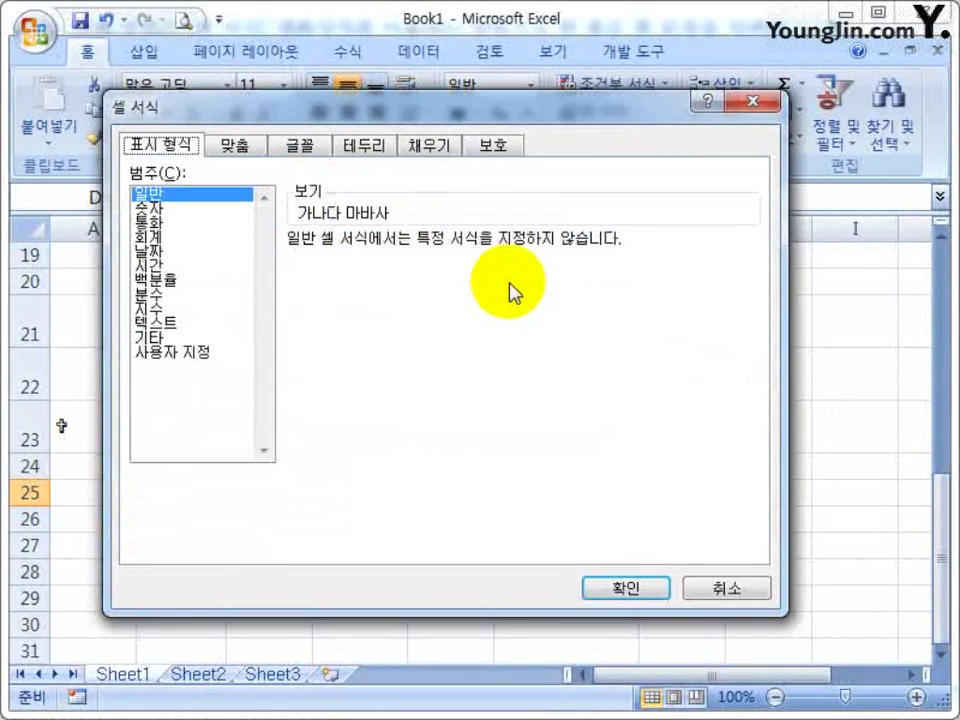
{"action": "key", "text": "Escape"}
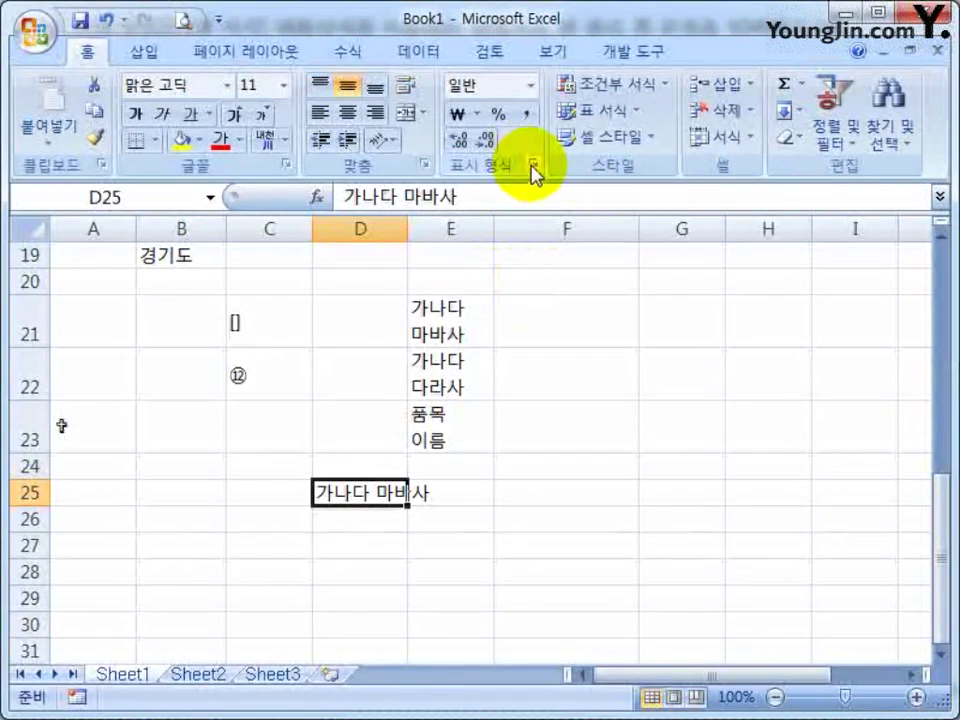
{"action": "left_click", "coordinate": [533, 164]}
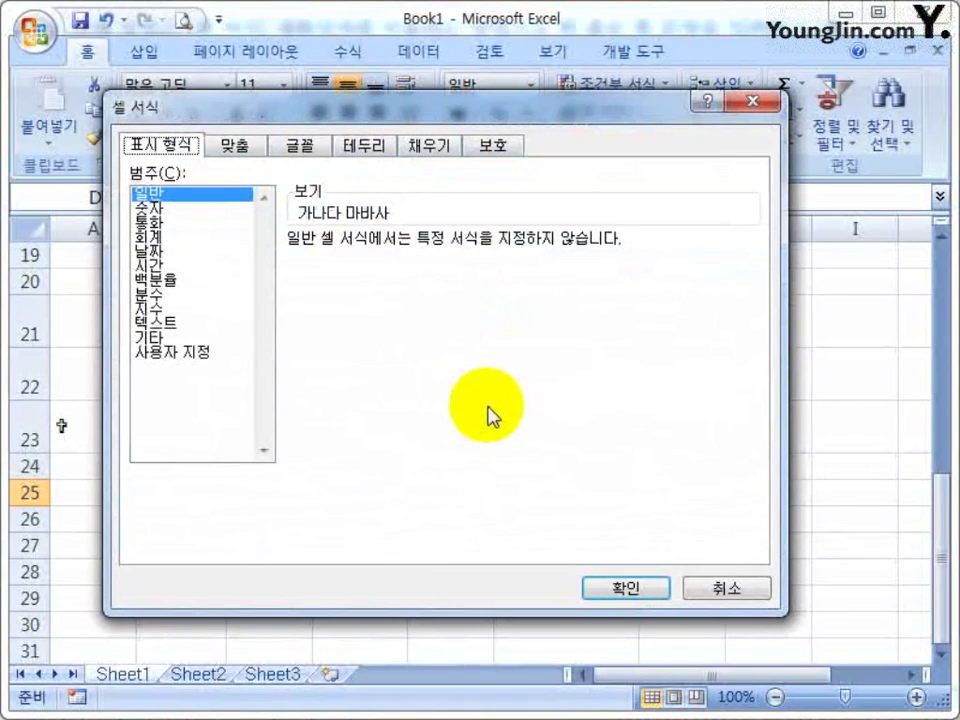
{"action": "left_click", "coordinate": [246, 148]}
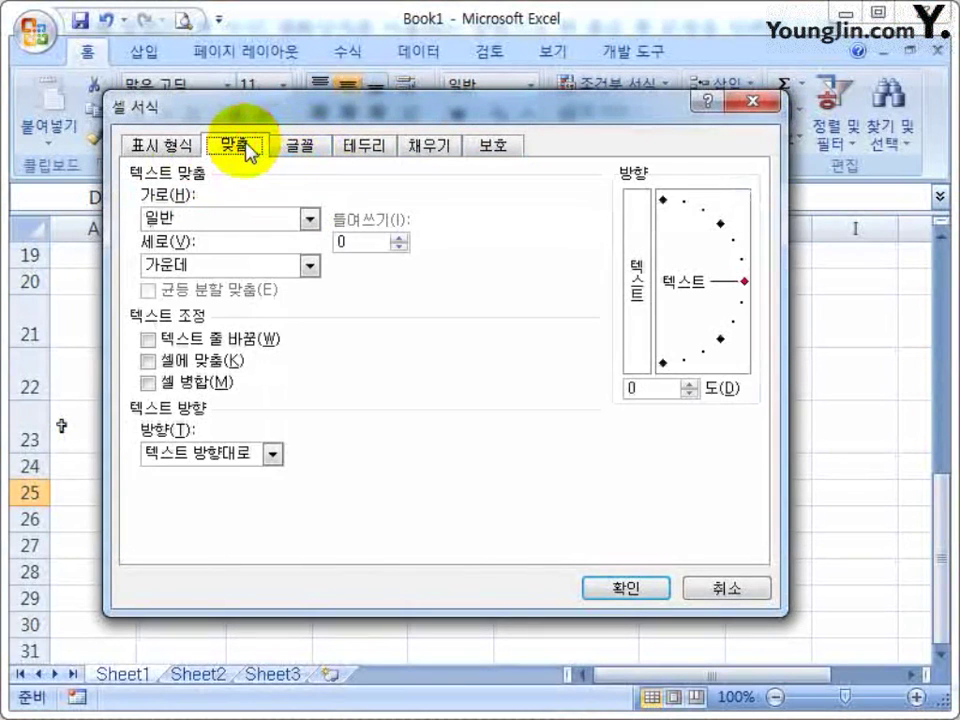
{"action": "left_click", "coordinate": [214, 342]}
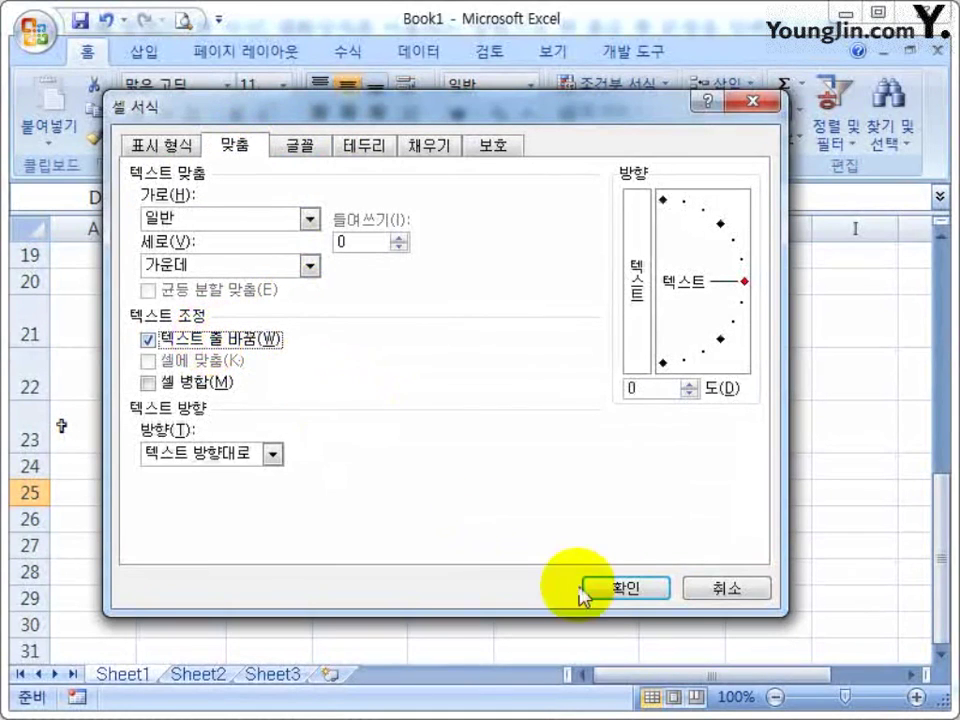
{"action": "left_click", "coordinate": [616, 592]}
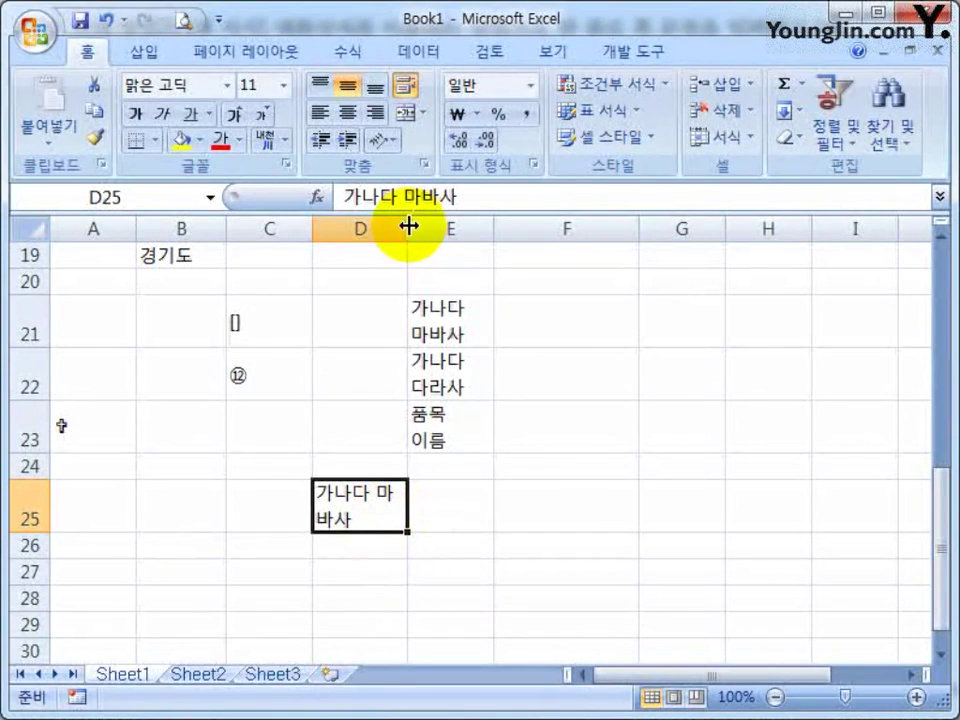
Narrow column D so D25 wraps as 가나다 over 마바사, then check the result
{"action": "left_click_drag", "start_coordinate": [407, 226], "coordinate": [390, 225]}
{"action": "left_click", "coordinate": [418, 468]}
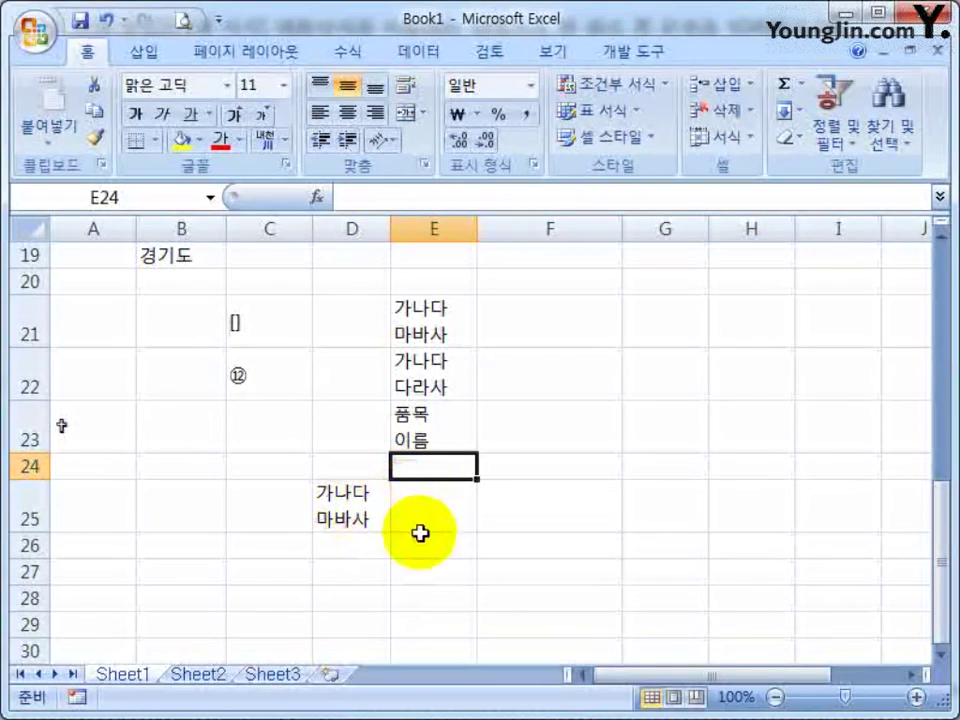
{"action": "left_click", "coordinate": [380, 520]}
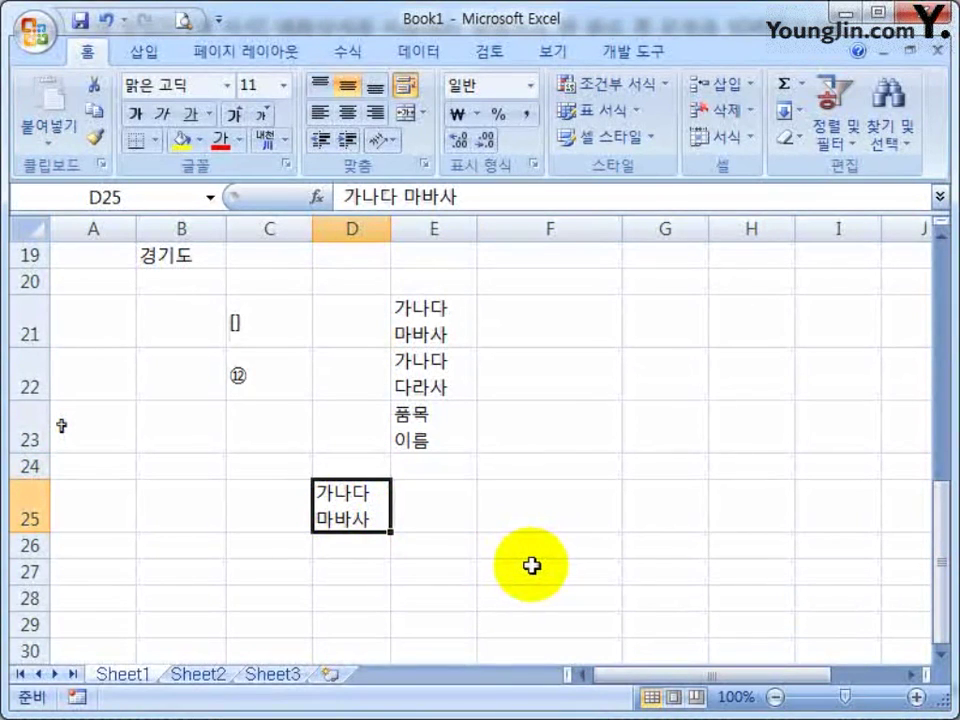
{"action": "left_click", "coordinate": [381, 568]}
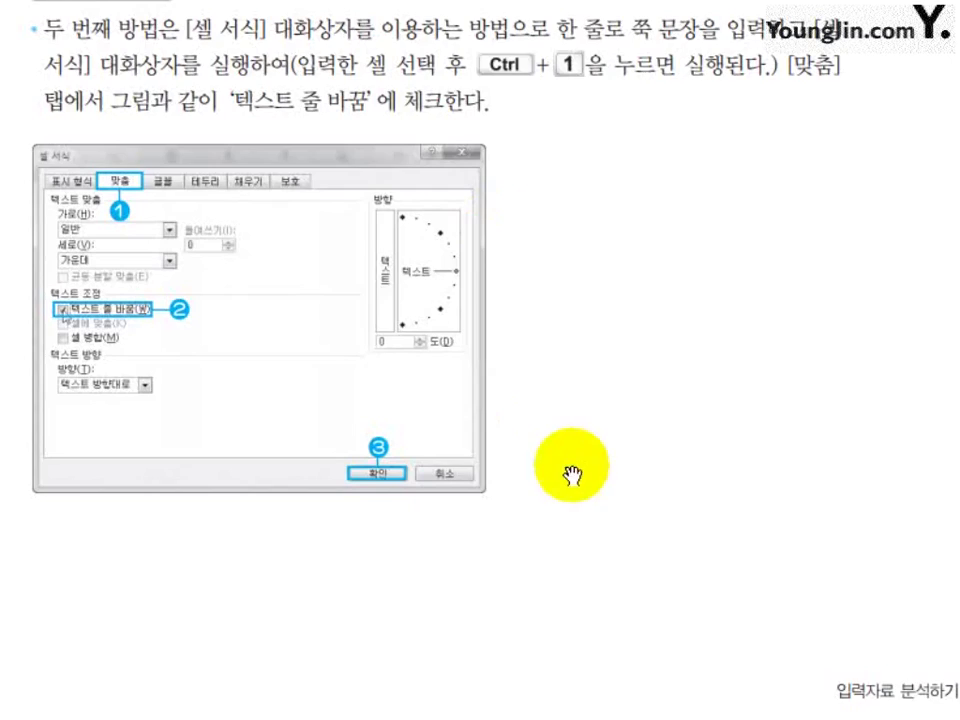
Scroll the textbook to the data-editing section, then select D25 in Excel
{"action": "scroll", "coordinate": [571, 475], "scroll_direction": "down", "scroll_amount": 10}
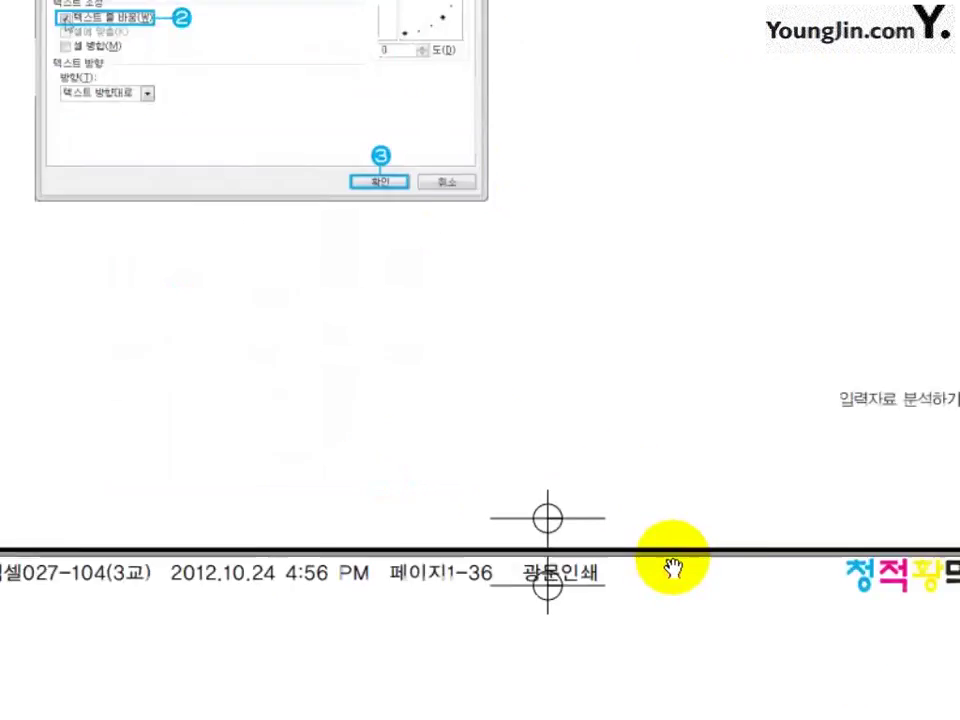
{"action": "left_click_drag", "start_coordinate": [664, 432], "coordinate": [379, 386]}
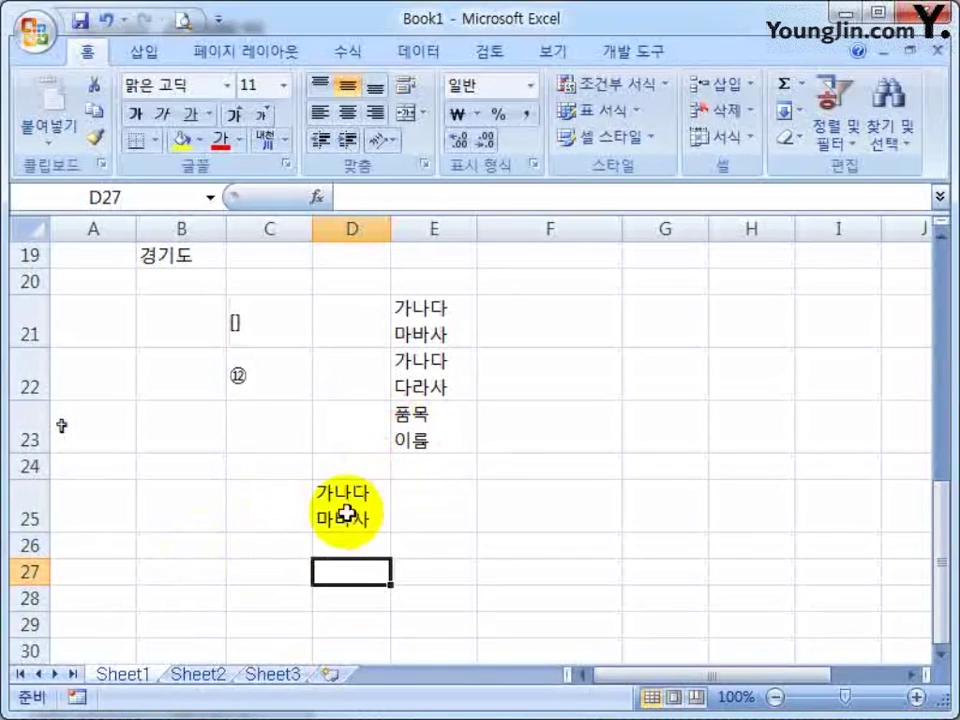
{"action": "left_click", "coordinate": [345, 512]}
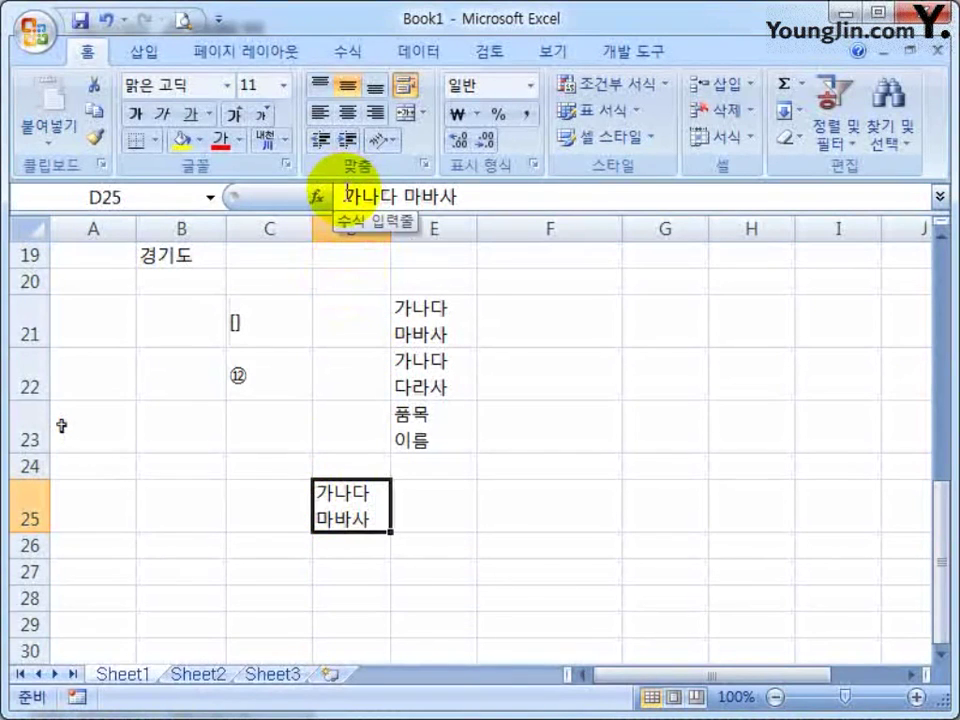
Edit D25 to read 가나다라 마바사, then reopen it with F2 and select its text
{"action": "left_click", "coordinate": [385, 196]}
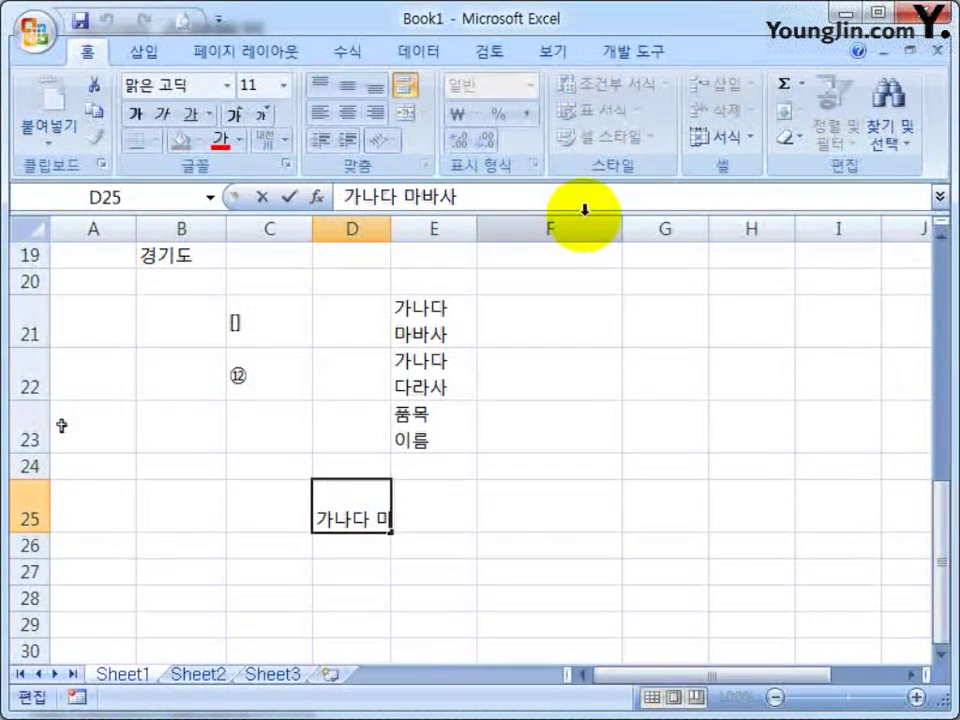
{"action": "type", "text": "라"}
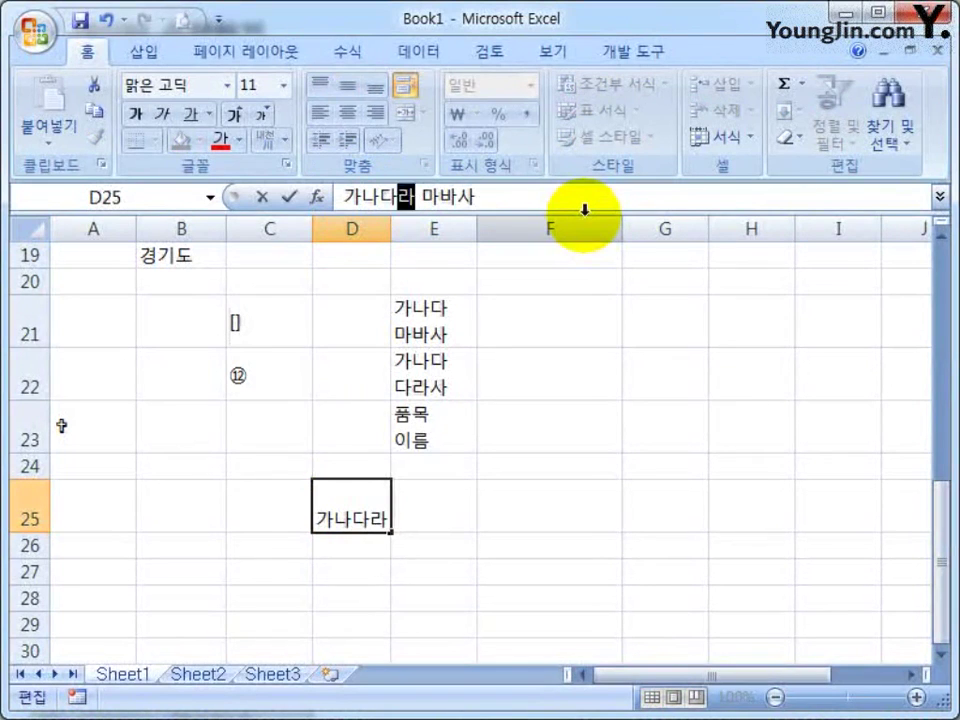
{"action": "key", "text": "Return"}
{"action": "key", "text": "Up"}
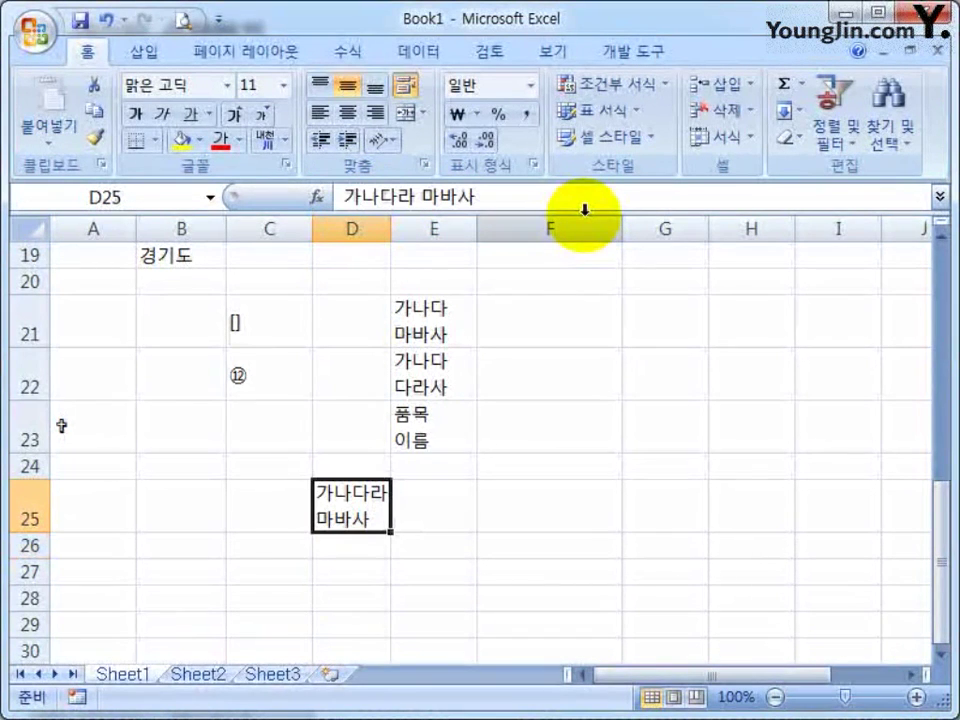
{"action": "key", "text": "F2"}
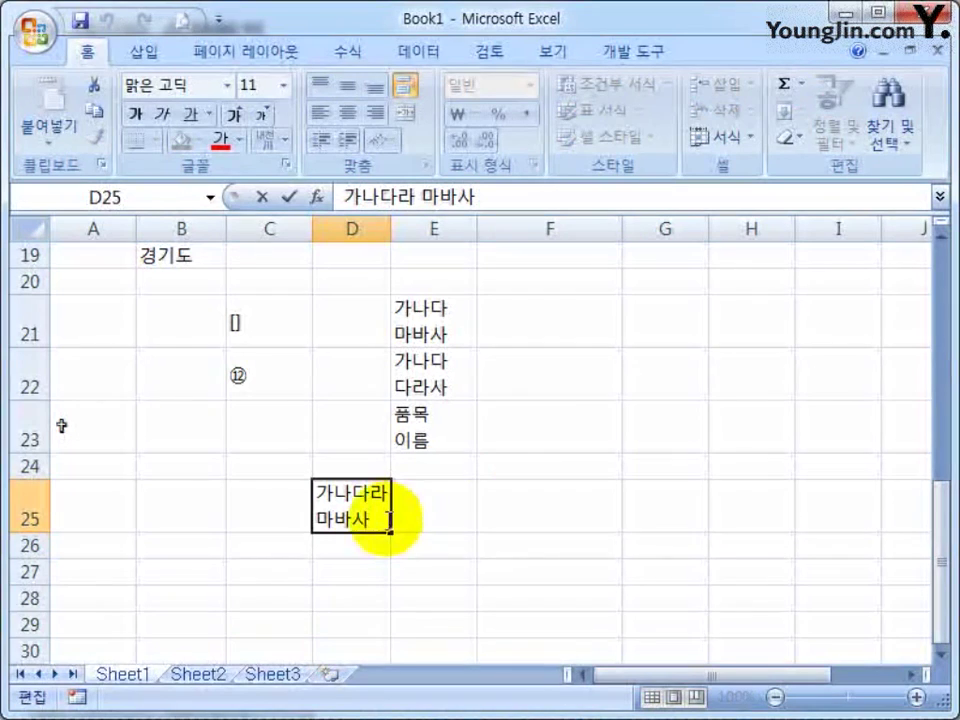
{"action": "left_click_drag", "start_coordinate": [377, 518], "coordinate": [317, 488]}
{"action": "left_click", "coordinate": [450, 382]}
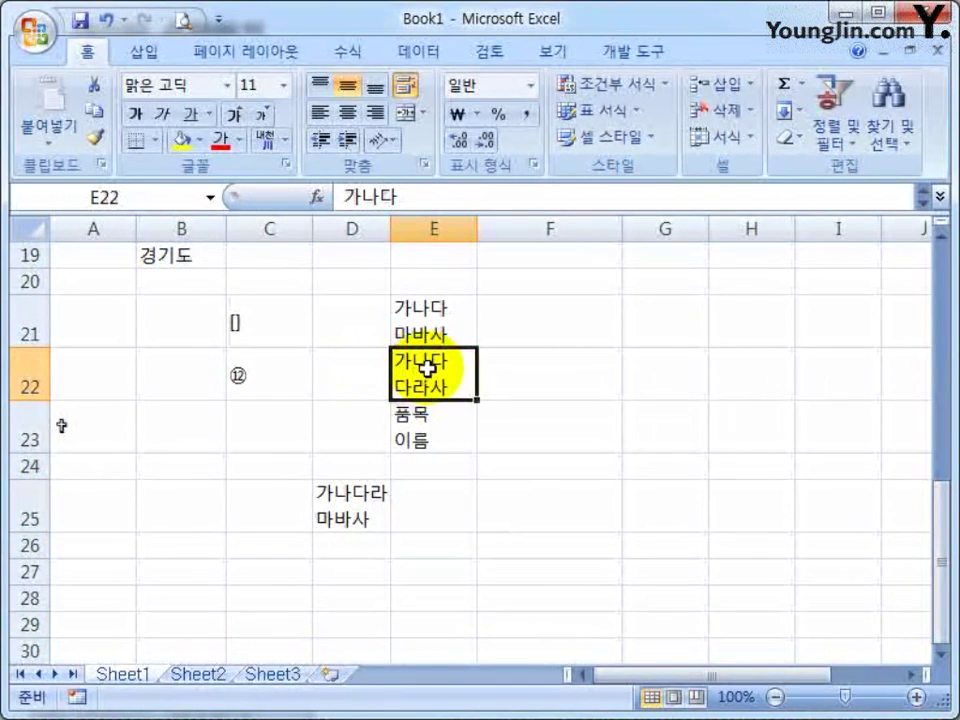
{"action": "type", "text": "ㄹㄴㅇㄹ"}
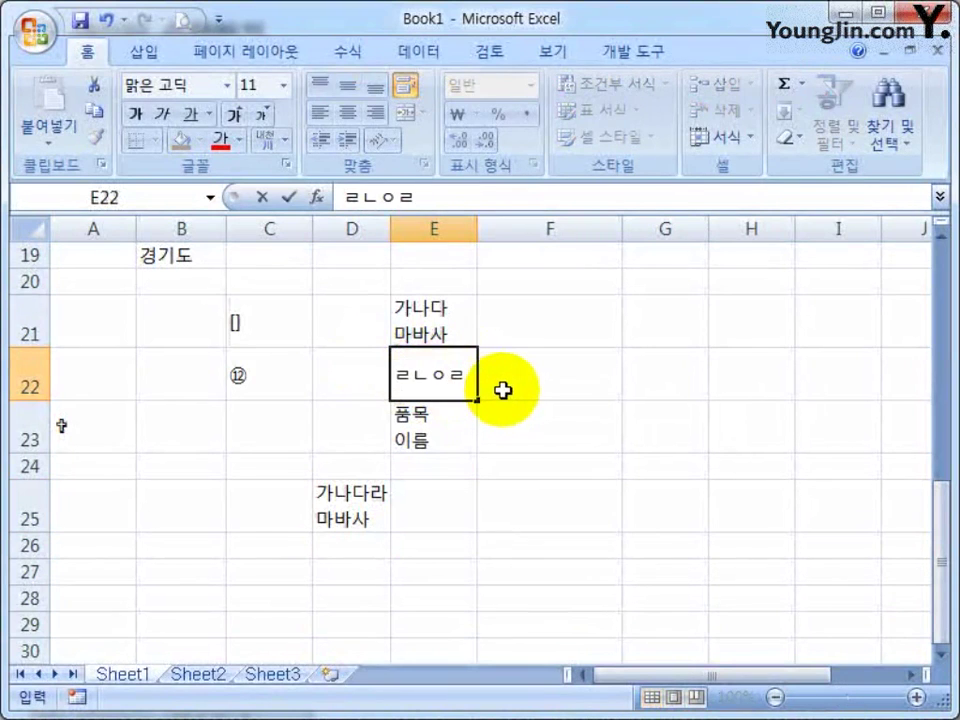
{"action": "key", "text": "Escape"}
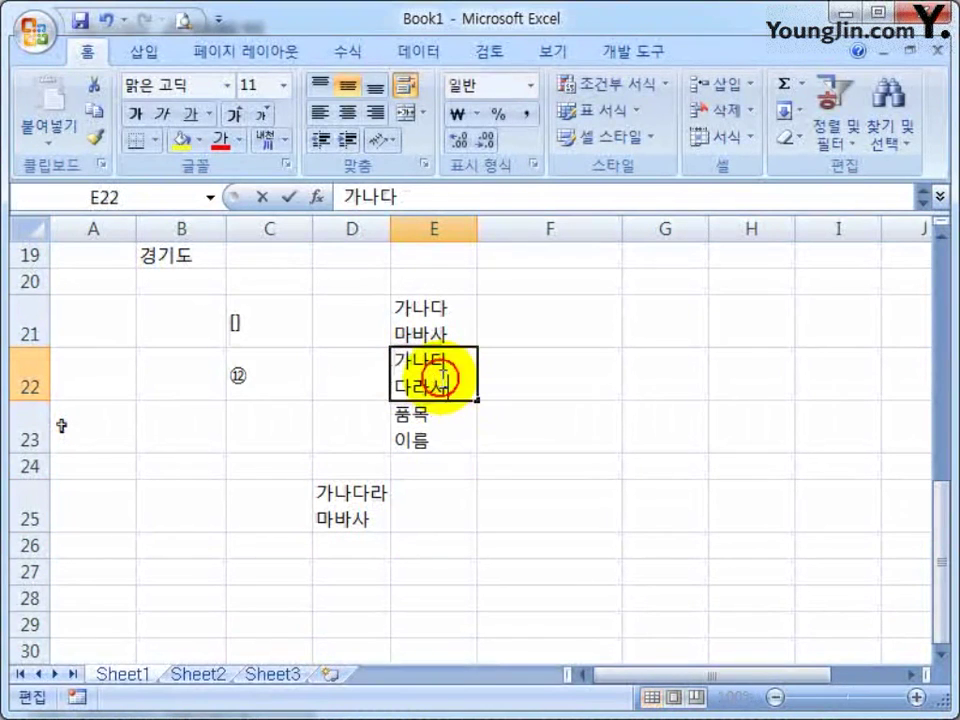
{"action": "double_click", "coordinate": [441, 381]}
{"action": "left_click_drag", "start_coordinate": [458, 389], "coordinate": [392, 360]}
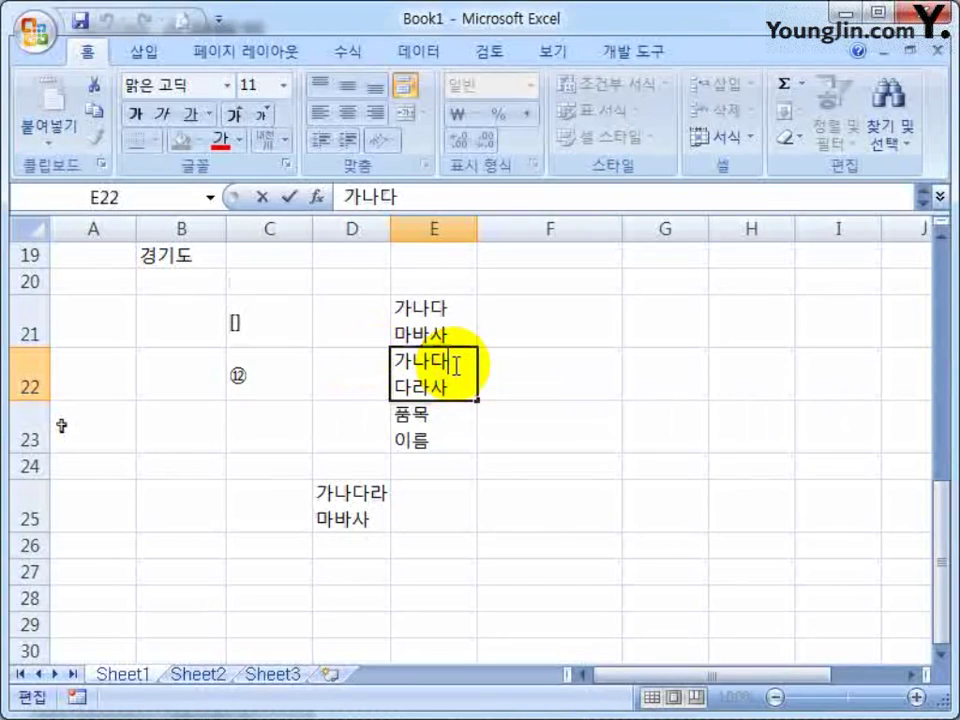
{"action": "key", "text": "Escape"}
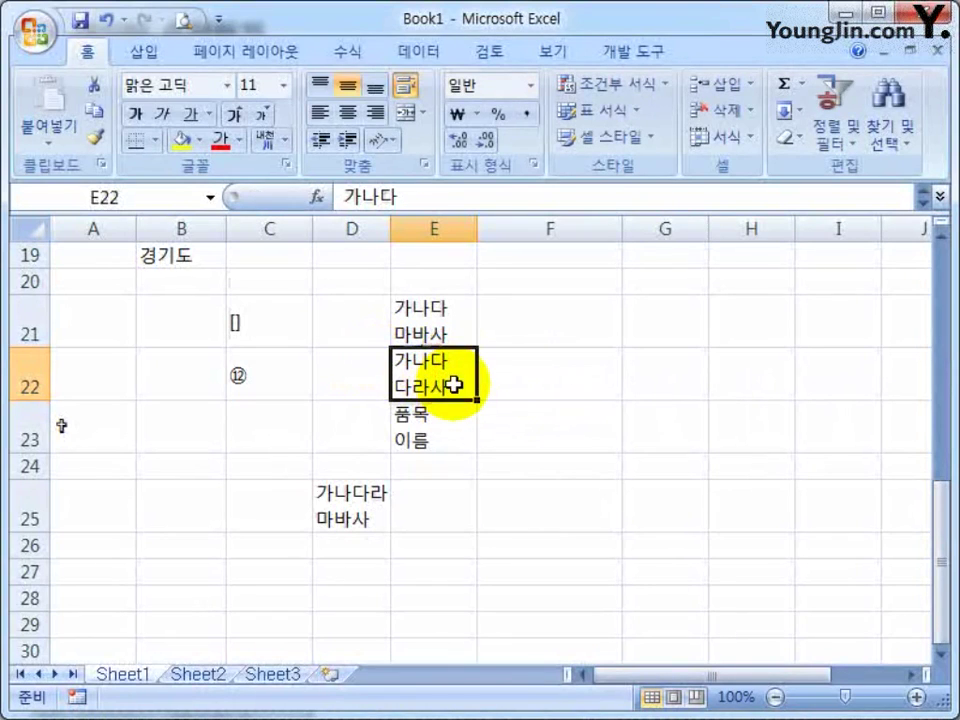
{"action": "double_click", "coordinate": [452, 378]}
{"action": "key", "text": "Escape"}
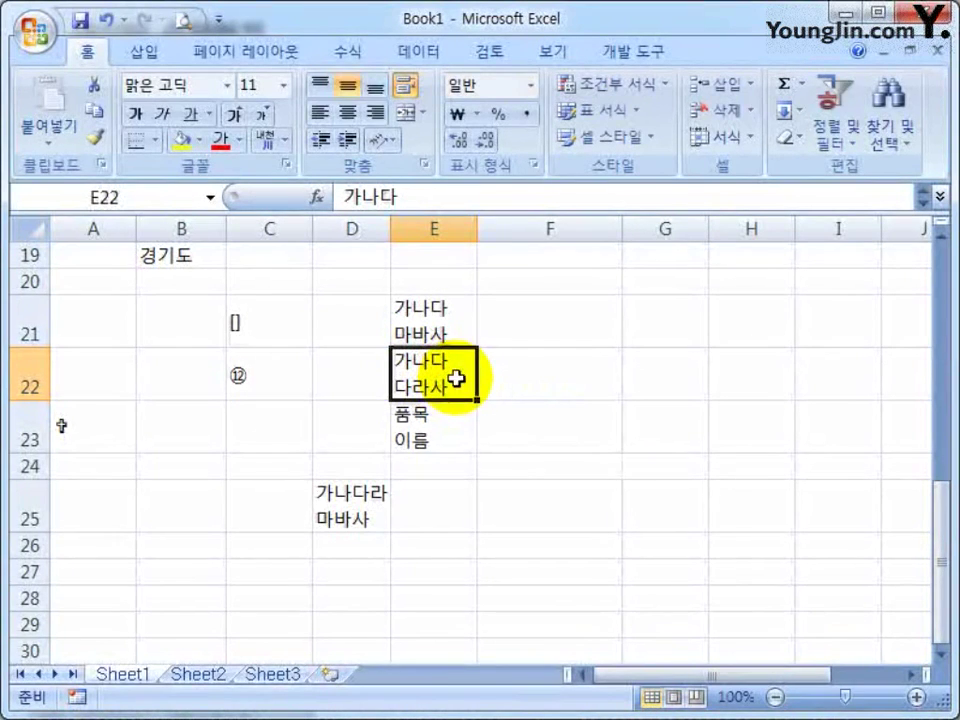
{"action": "left_click", "coordinate": [448, 316]}
{"action": "double_click", "coordinate": [450, 312]}
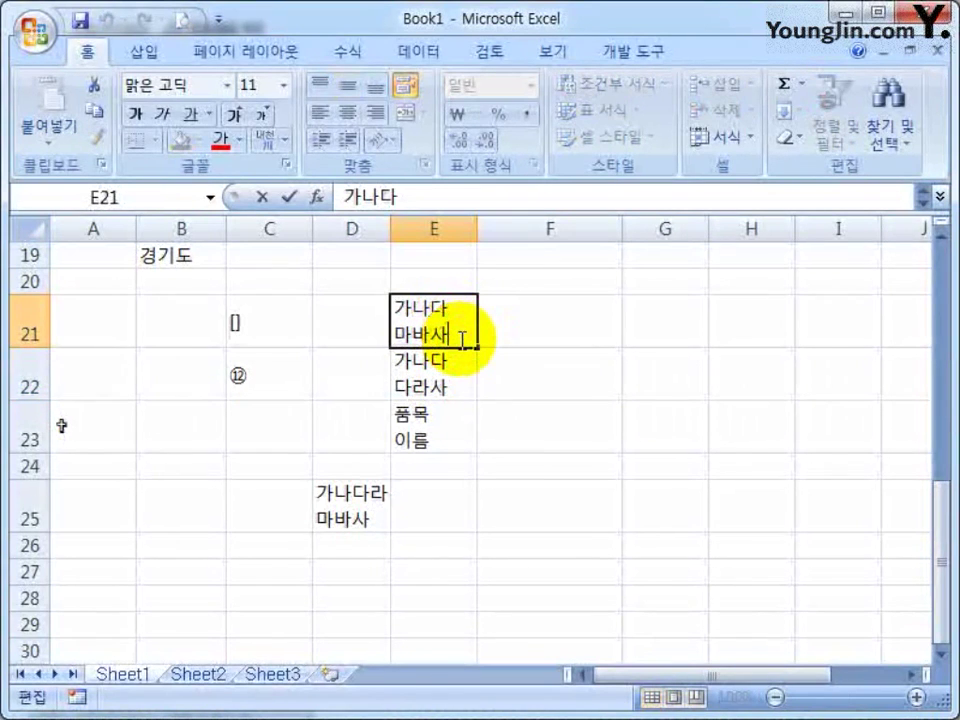
{"action": "left_click", "coordinate": [420, 418]}
{"action": "left_click", "coordinate": [636, 203]}
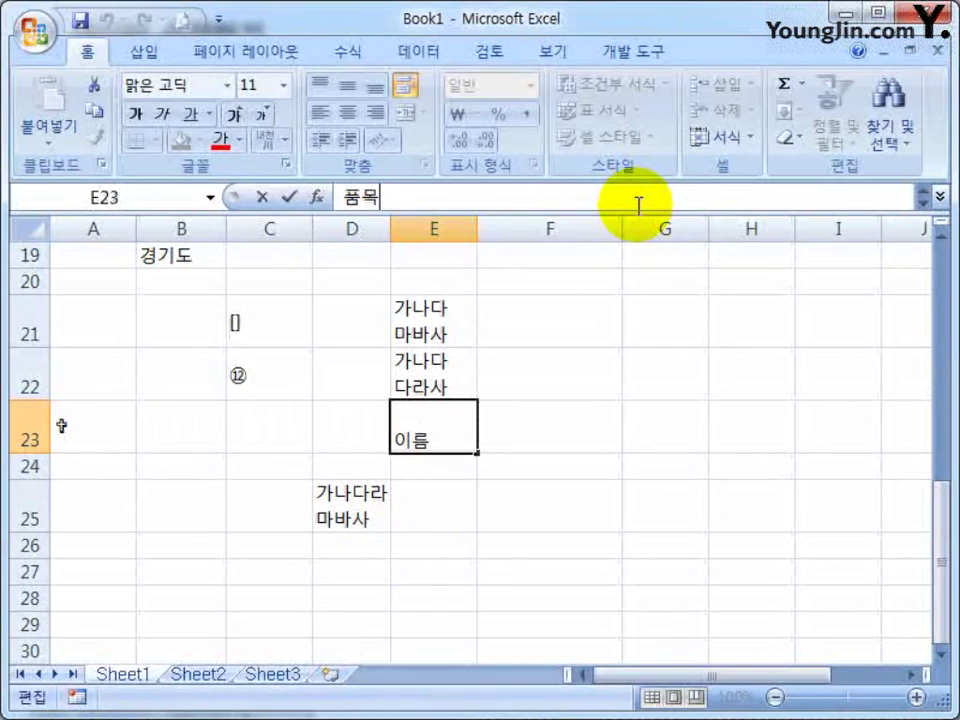
{"action": "left_click", "coordinate": [540, 505]}
{"action": "left_click", "coordinate": [430, 425]}
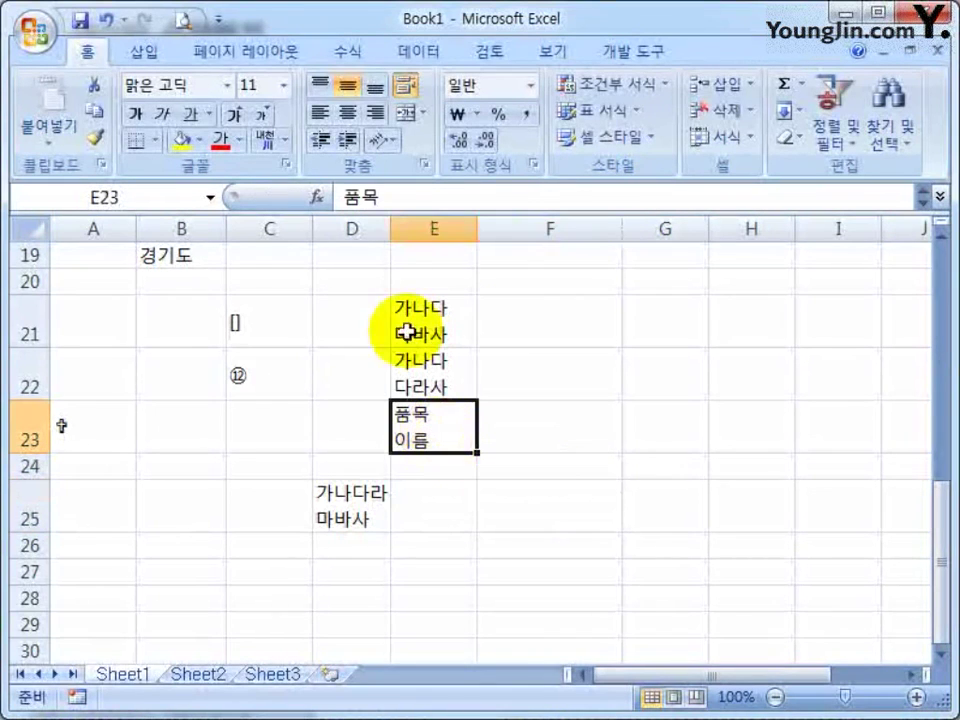
In the expanded formula bar, add a third line 이다 after 이름 in E23 with Alt+Enter
{"action": "left_click", "coordinate": [940, 197]}
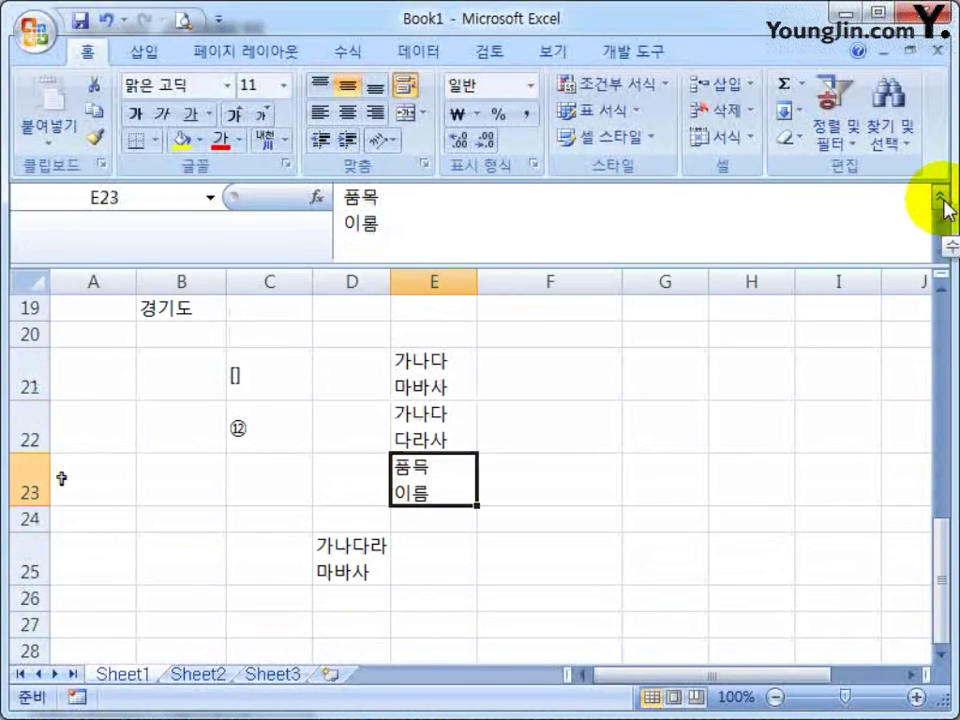
{"action": "left_click_drag", "start_coordinate": [386, 229], "coordinate": [310, 193]}
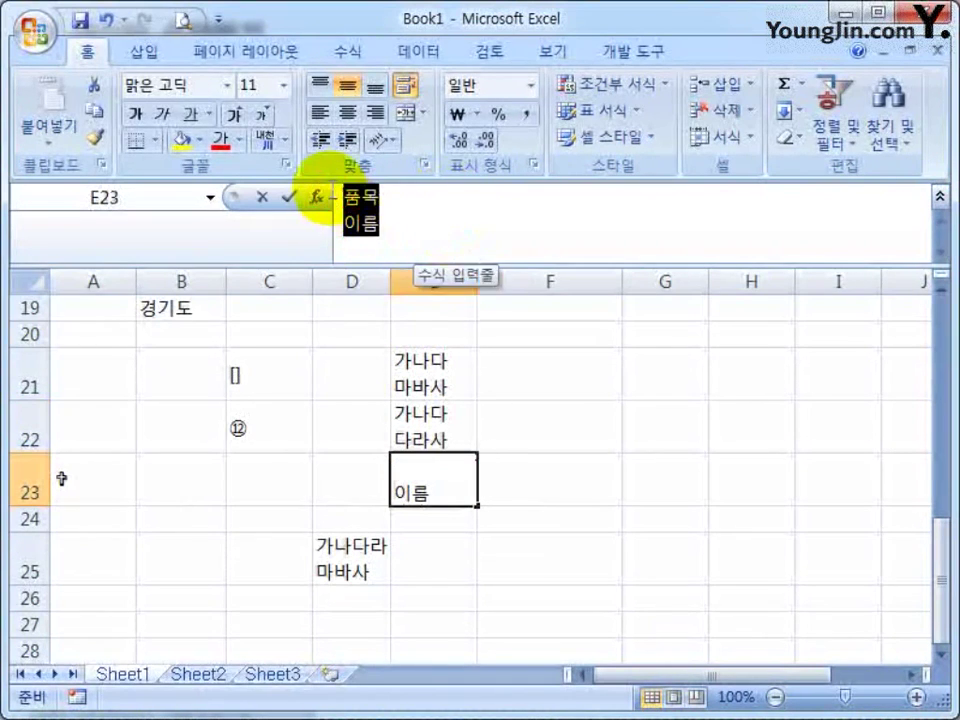
{"action": "left_click", "coordinate": [401, 234]}
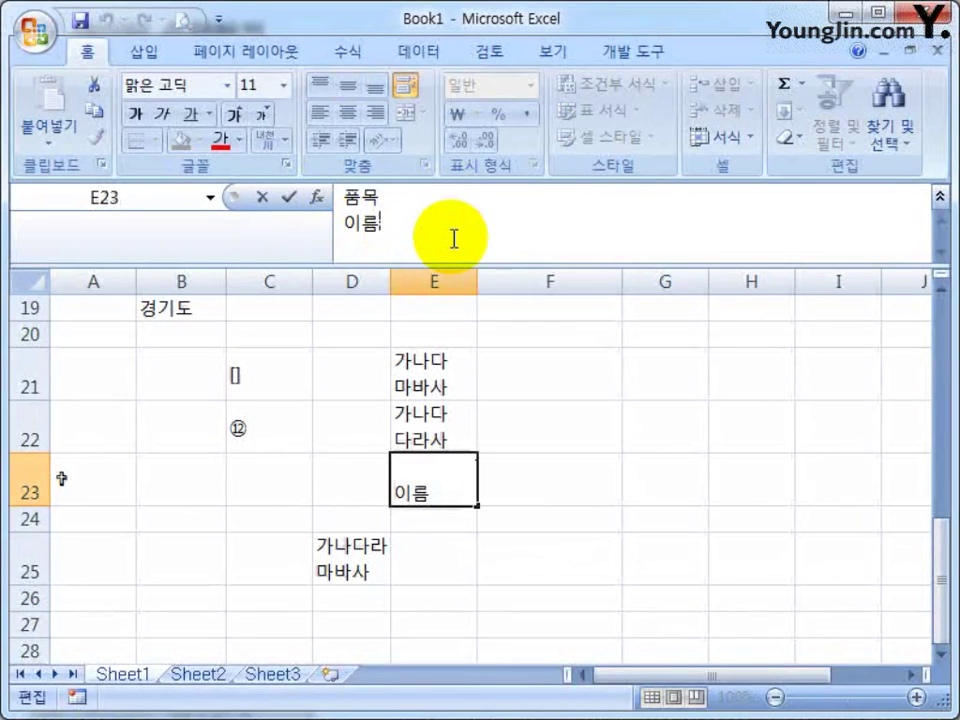
{"action": "key", "text": "alt+Return"}
{"action": "type", "text": "이다"}
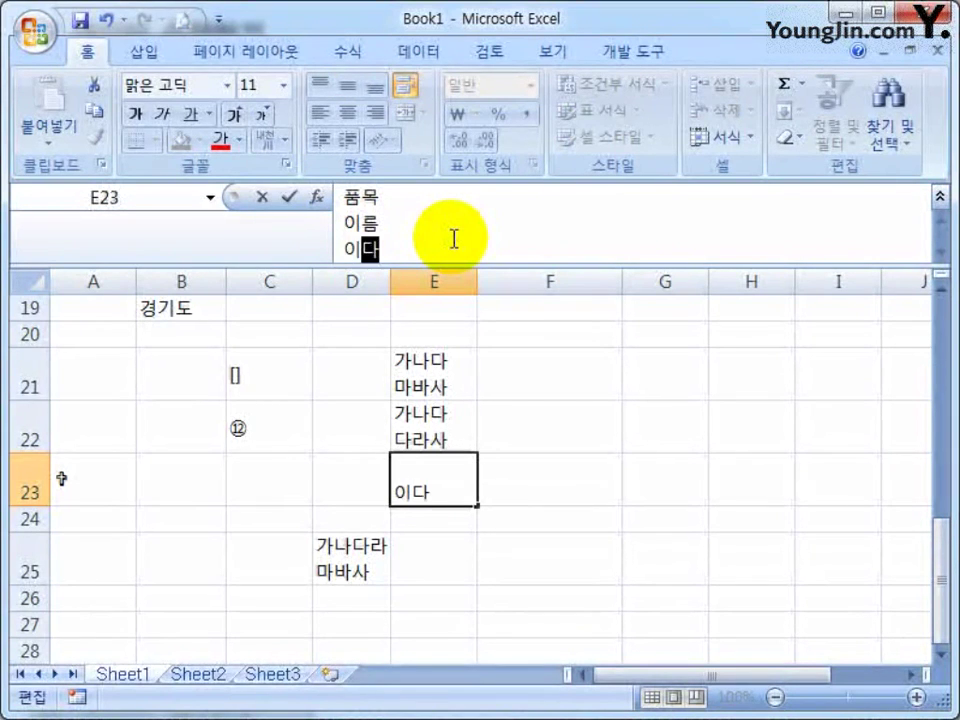
{"action": "key", "text": "Return"}
Collapse the formula bar back to one line and select D25
{"action": "left_click", "coordinate": [429, 476]}
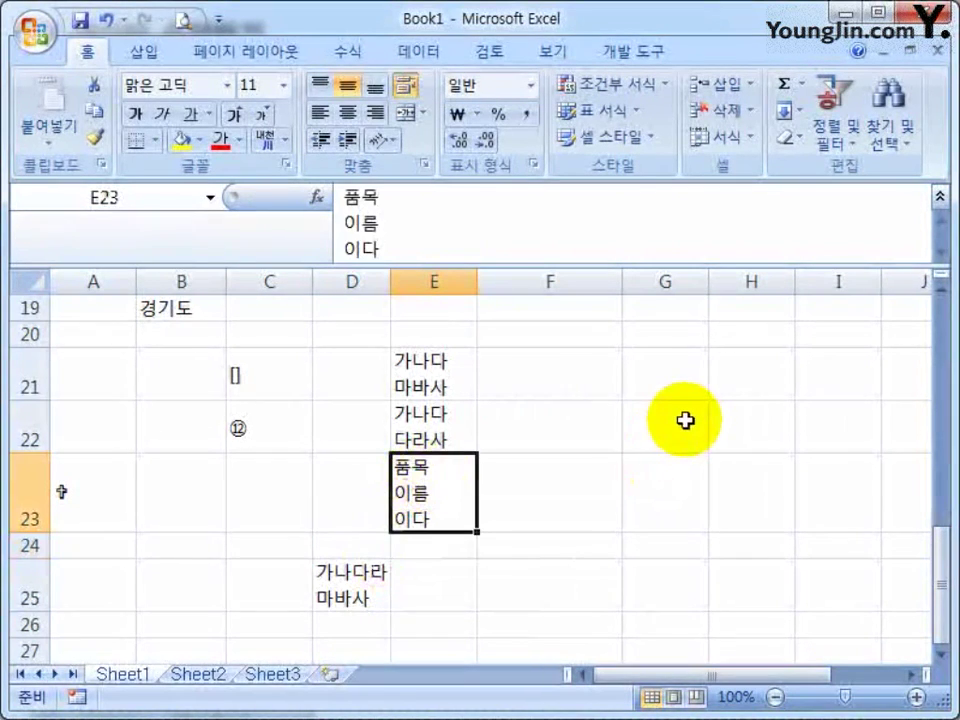
{"action": "left_click", "coordinate": [938, 200]}
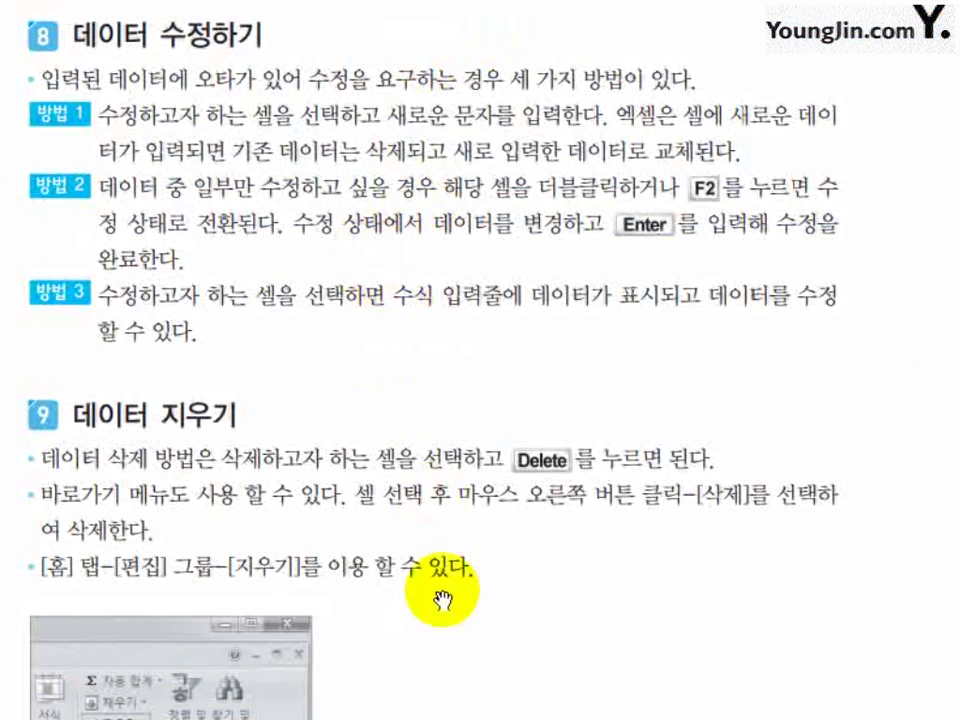
{"action": "left_click_drag", "start_coordinate": [386, 598], "coordinate": [450, 257]}
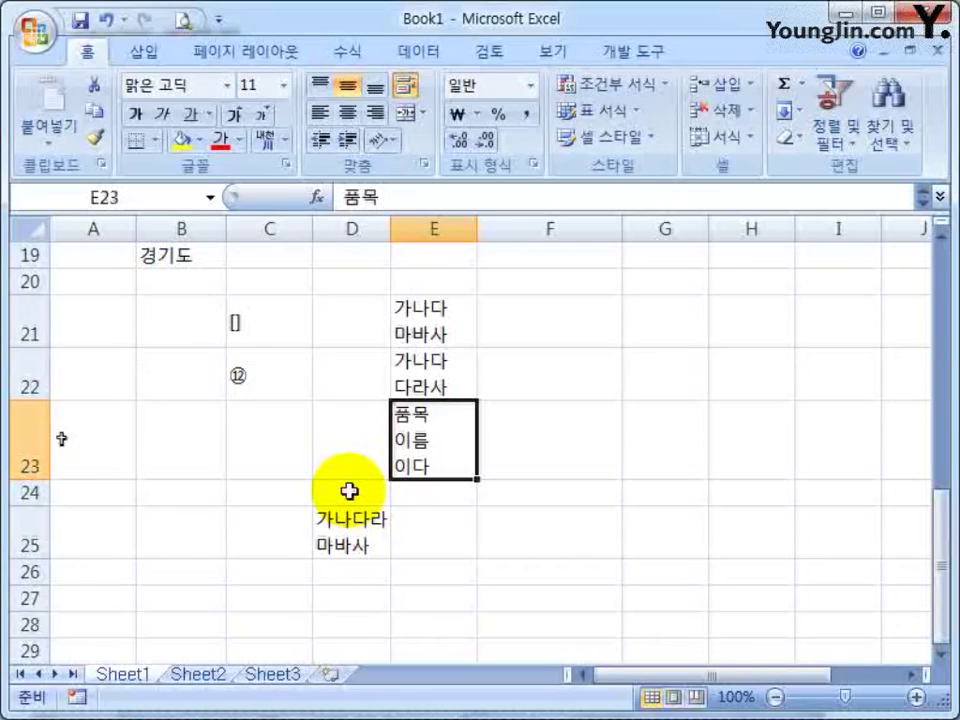
{"action": "mouse_move", "coordinate": [347, 510]}
{"action": "left_mouse_down"}
{"action": "mouse_move", "coordinate": [429, 568]}
{"action": "mouse_move", "coordinate": [350, 520]}
{"action": "left_mouse_up"}
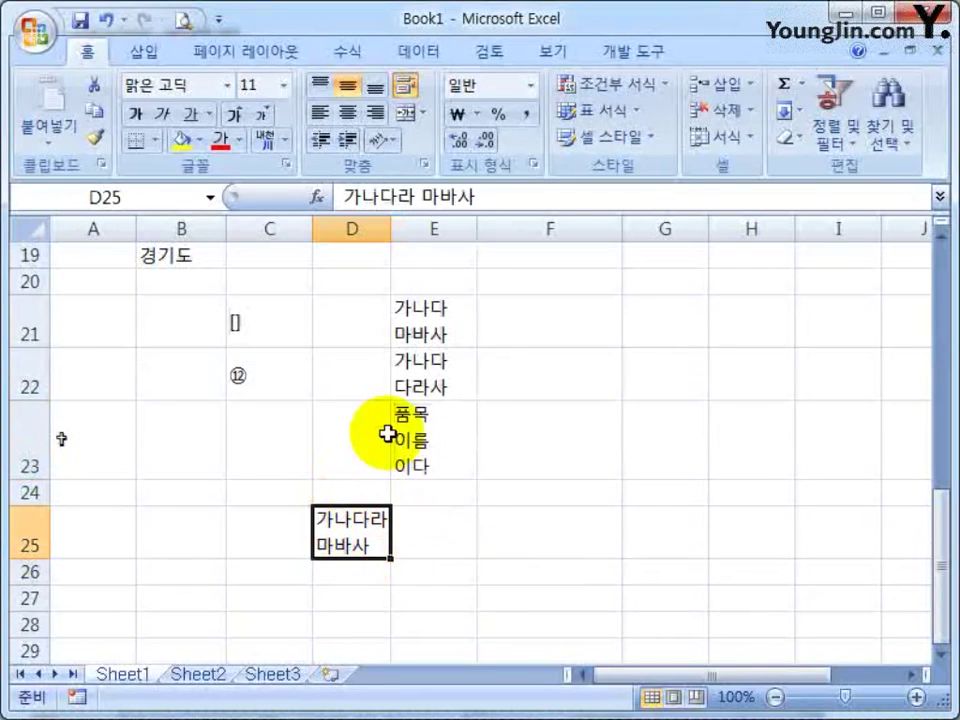
Clear E23, the cross symbol in A23, and the range B21:F25
{"action": "left_click", "coordinate": [427, 433]}
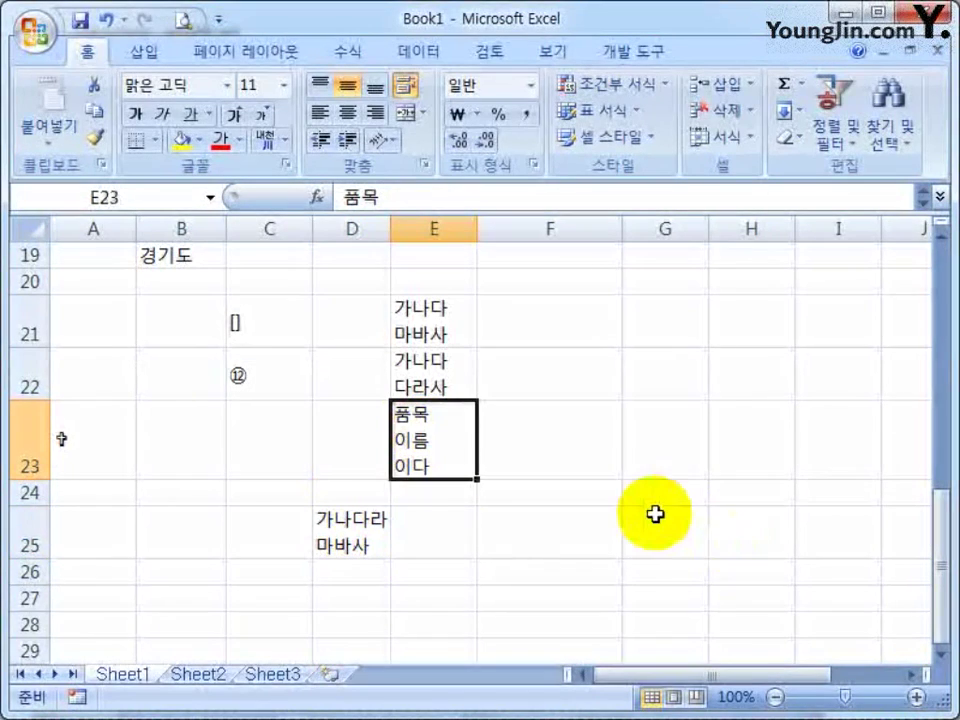
{"action": "key", "text": "Delete"}
{"action": "left_click", "coordinate": [95, 413]}
{"action": "key", "text": "Delete"}
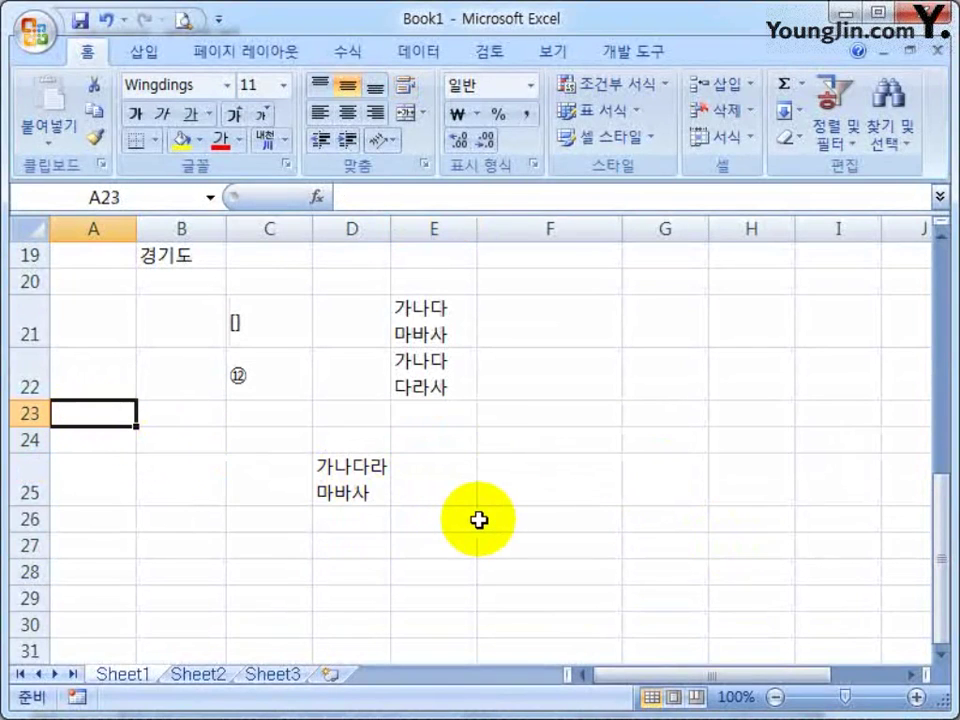
{"action": "scroll", "coordinate": [573, 513], "scroll_direction": "up", "scroll_amount": 6}
{"action": "scroll", "coordinate": [501, 448], "scroll_direction": "down", "scroll_amount": 5}
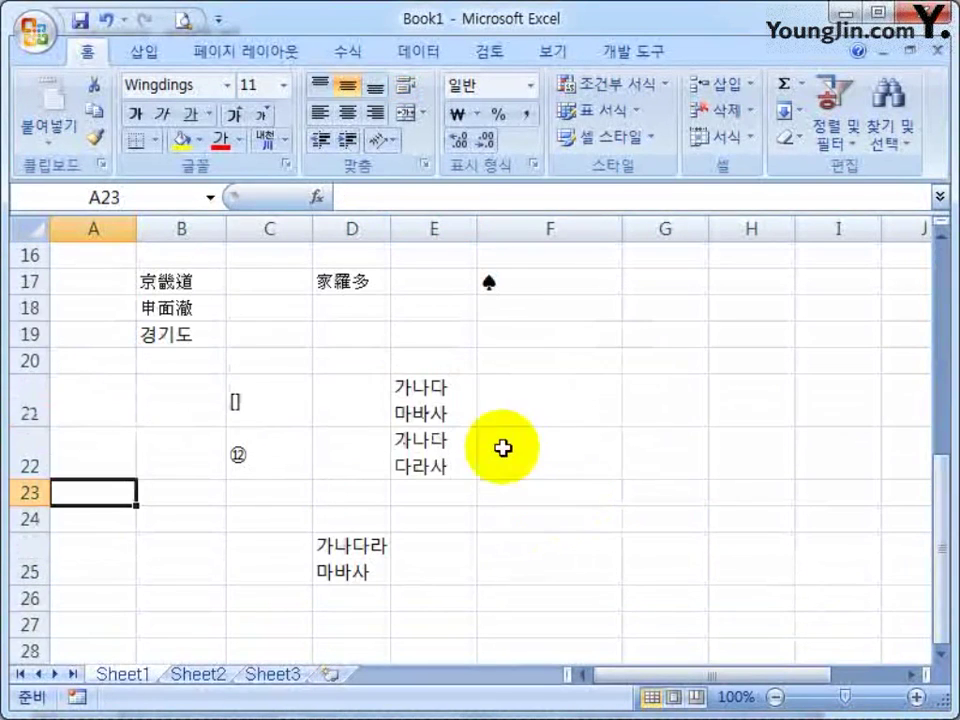
{"action": "scroll", "coordinate": [400, 430], "scroll_direction": "up", "scroll_amount": 1}
{"action": "left_click_drag", "start_coordinate": [191, 380], "coordinate": [531, 579]}
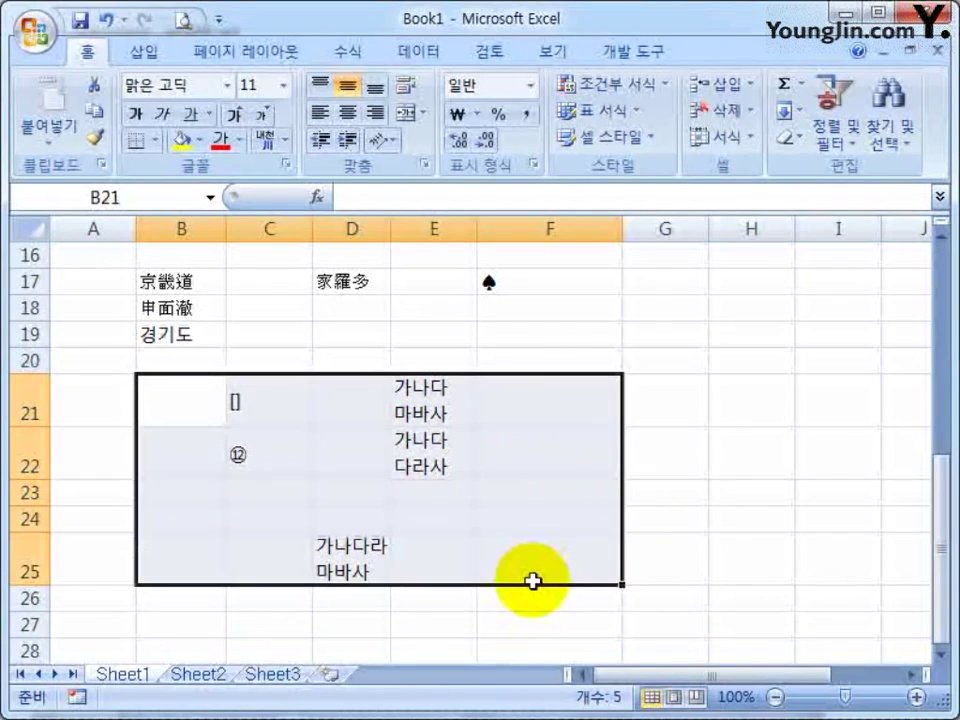
{"action": "key", "text": "Delete"}
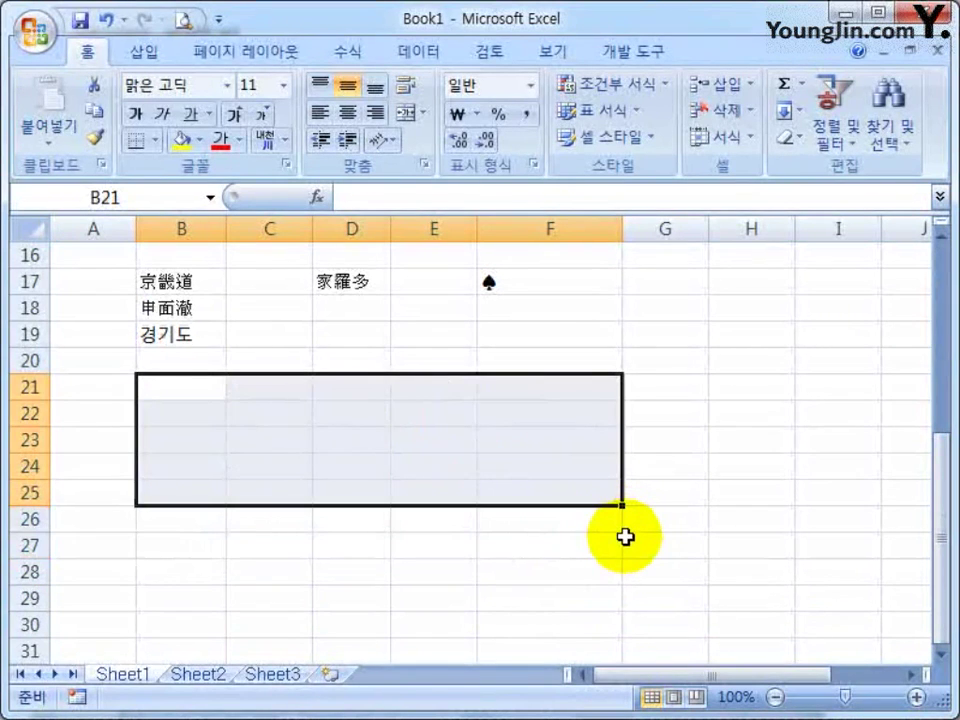
{"action": "scroll", "coordinate": [623, 528], "scroll_direction": "up", "scroll_amount": 5}
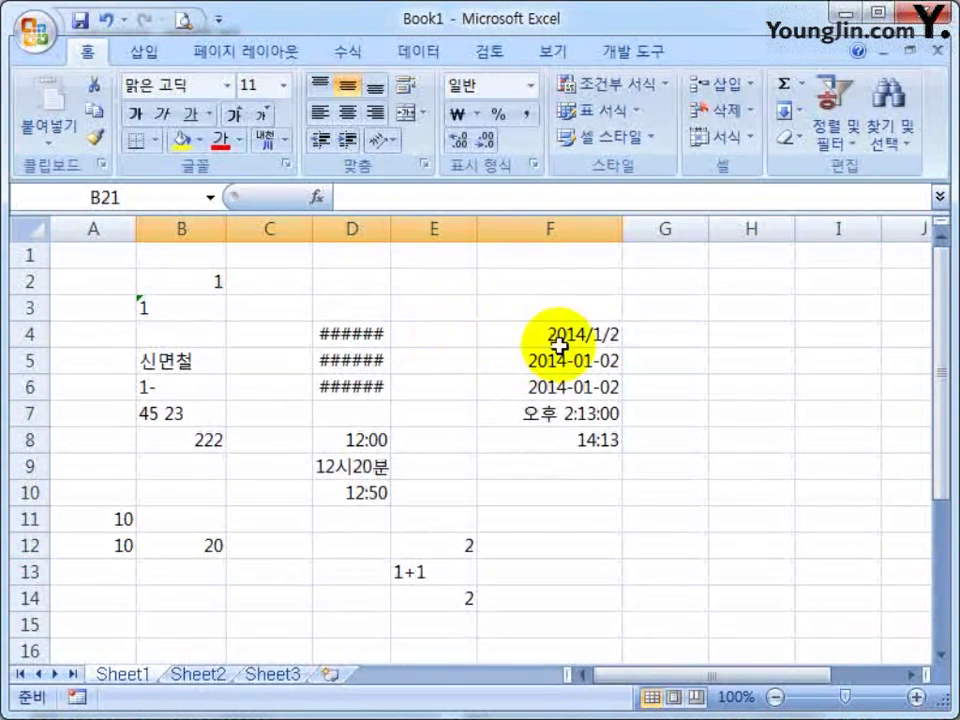
Clear the dates and times in F3:F10
{"action": "left_click", "coordinate": [589, 334]}
{"action": "left_click", "coordinate": [589, 413]}
{"action": "left_click", "coordinate": [590, 465]}
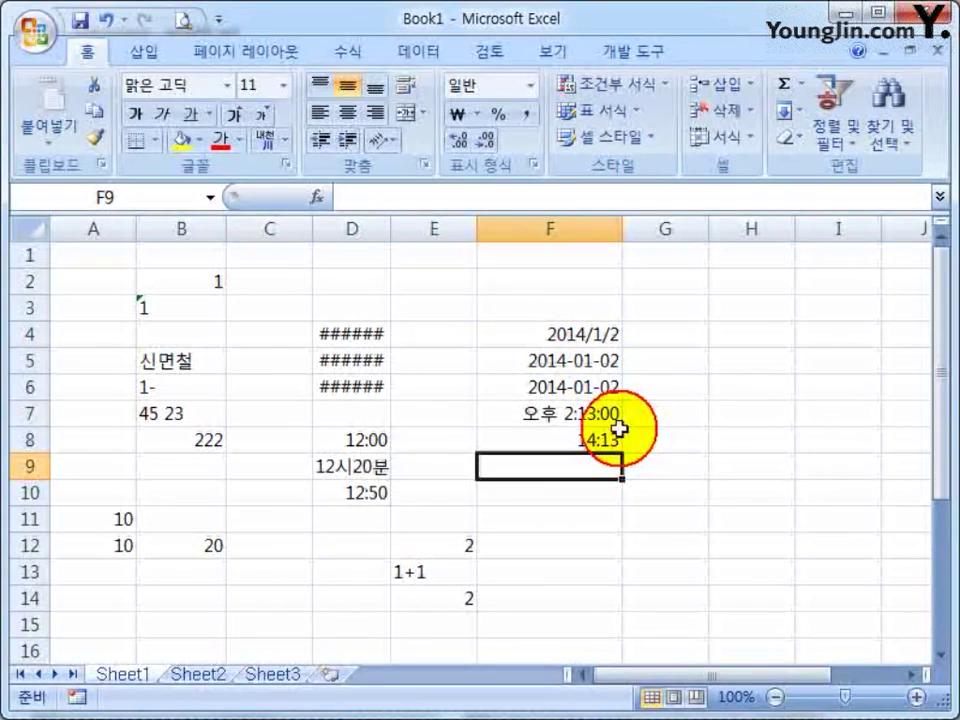
{"action": "left_click_drag", "start_coordinate": [568, 311], "coordinate": [565, 487]}
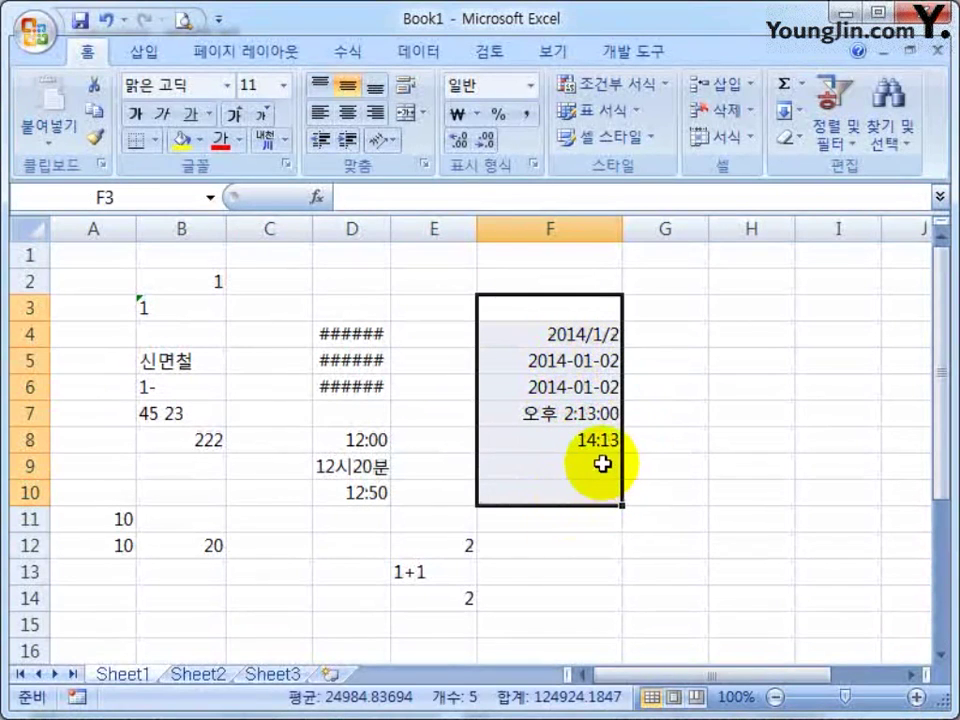
{"action": "key", "text": "Delete"}
Enter 23 in F4 to show 1900/1/23, then undo to restore the F4:F8 dates
{"action": "left_click", "coordinate": [583, 340]}
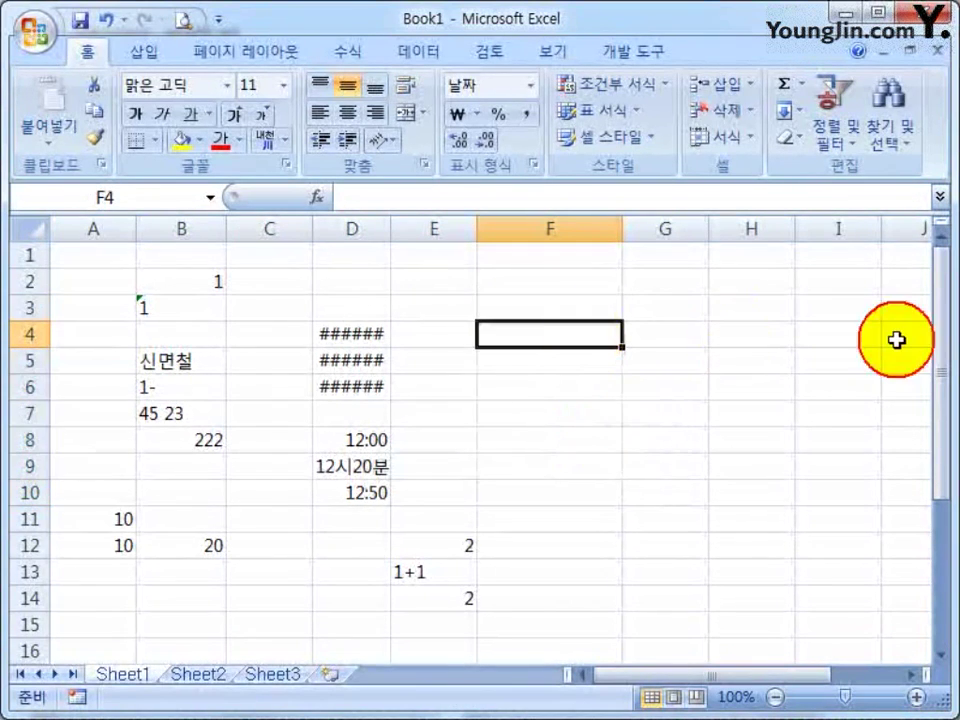
{"action": "type", "text": "23"}
{"action": "key", "text": "Return"}
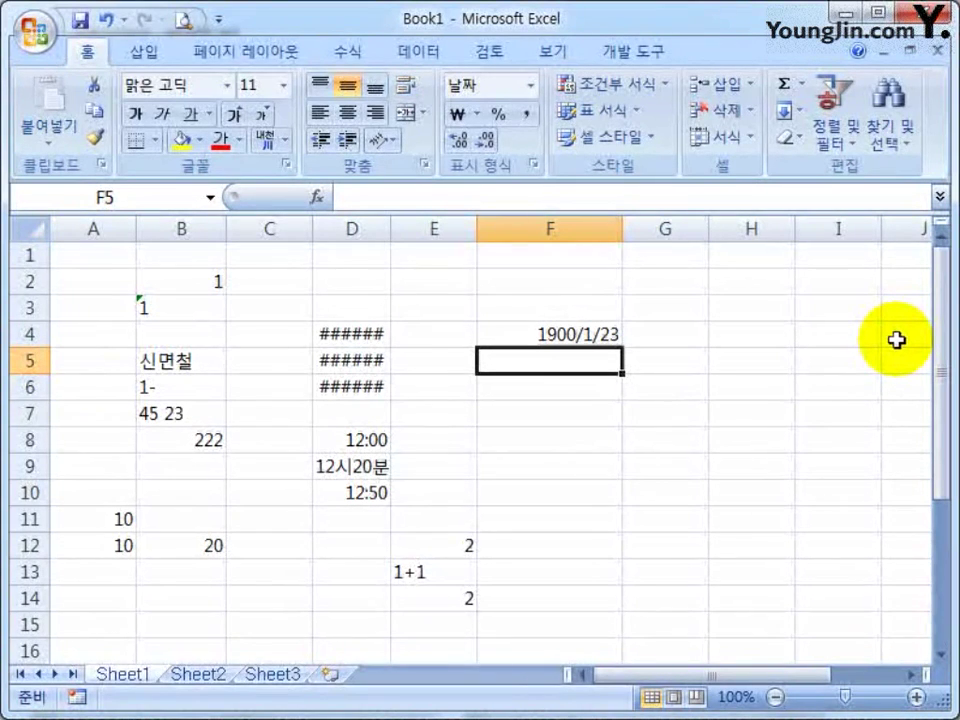
{"action": "key", "text": "ctrl+z"}
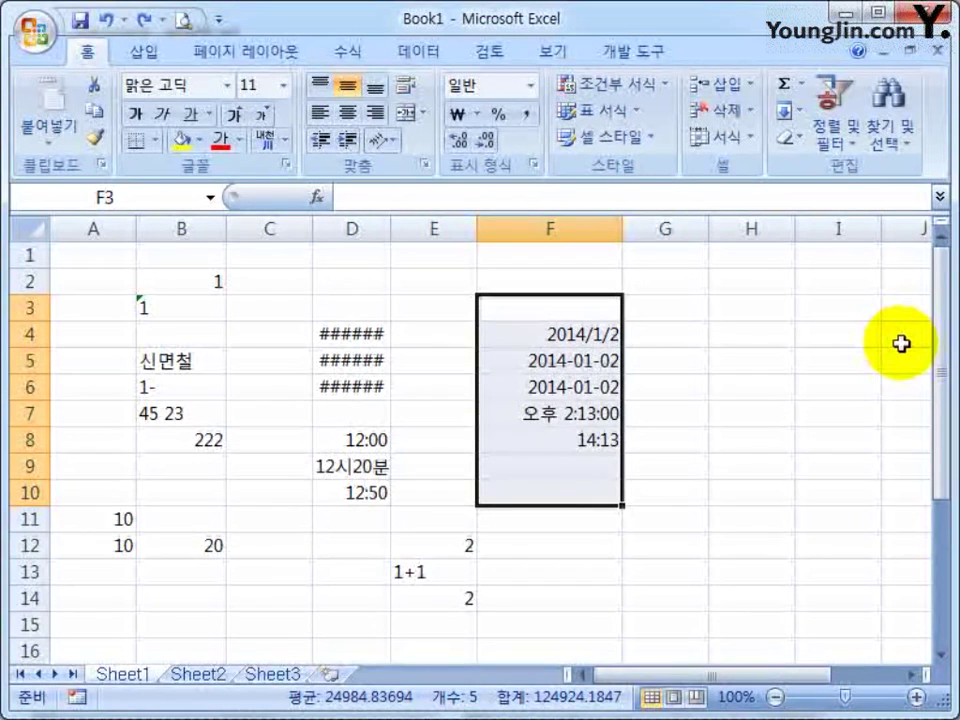
{"action": "left_click", "coordinate": [434, 334]}
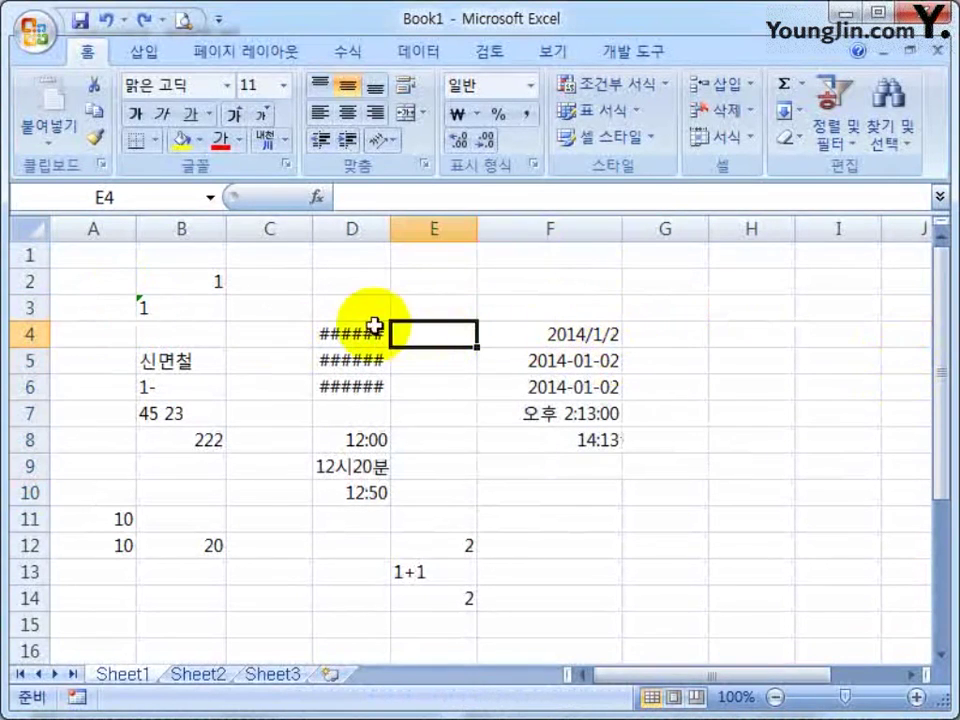
Apply Clear All to the dates and times in D4:F10
{"action": "left_click_drag", "start_coordinate": [373, 326], "coordinate": [584, 496]}
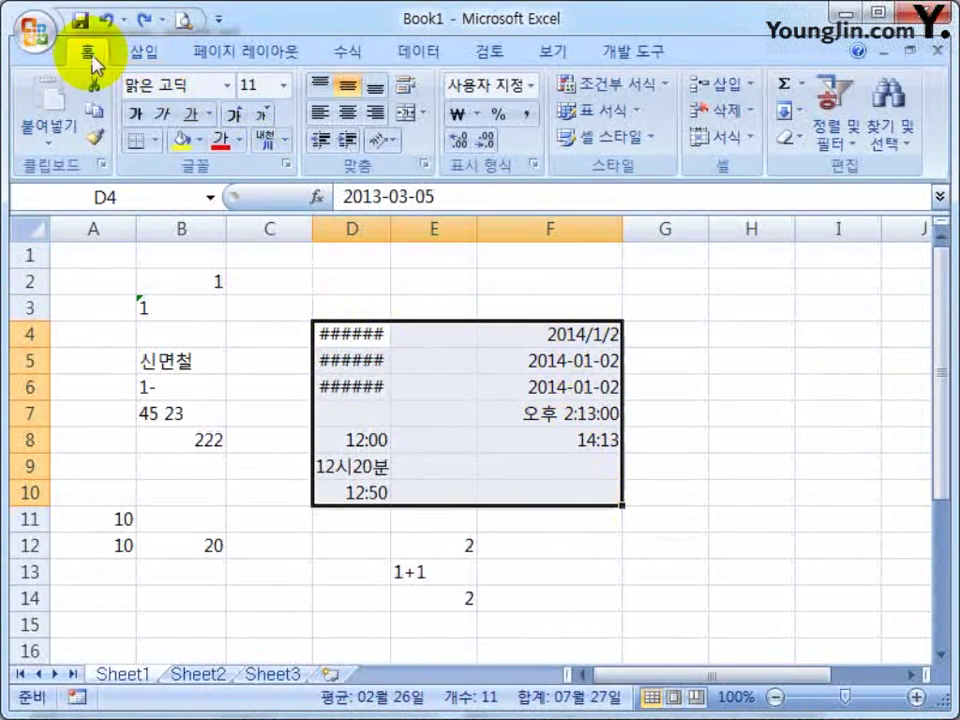
{"action": "left_click", "coordinate": [799, 137]}
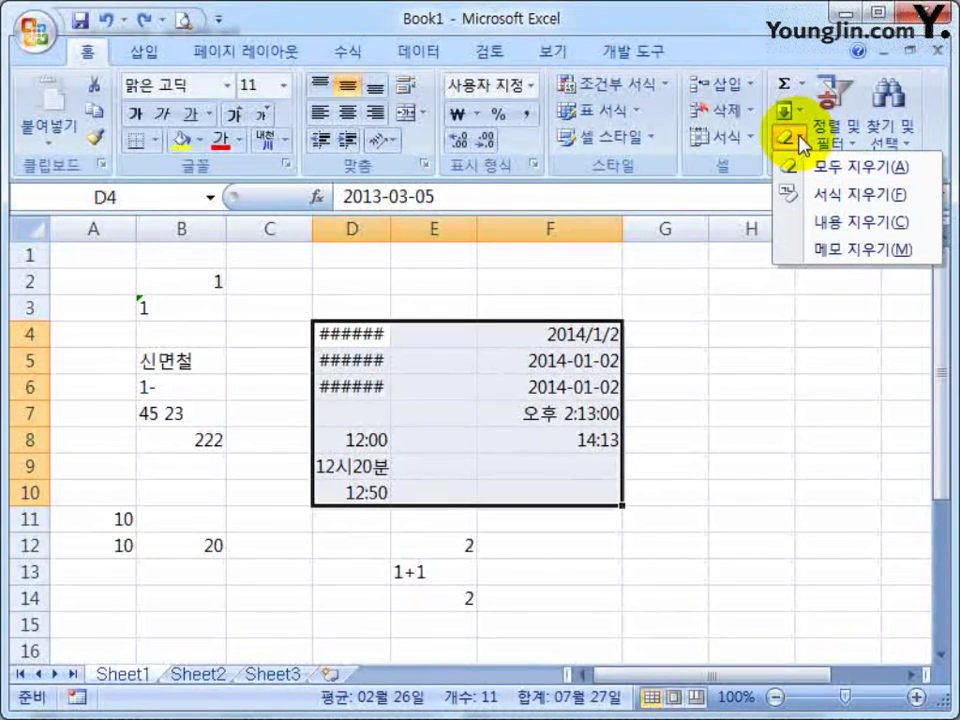
{"action": "left_click", "coordinate": [833, 170]}
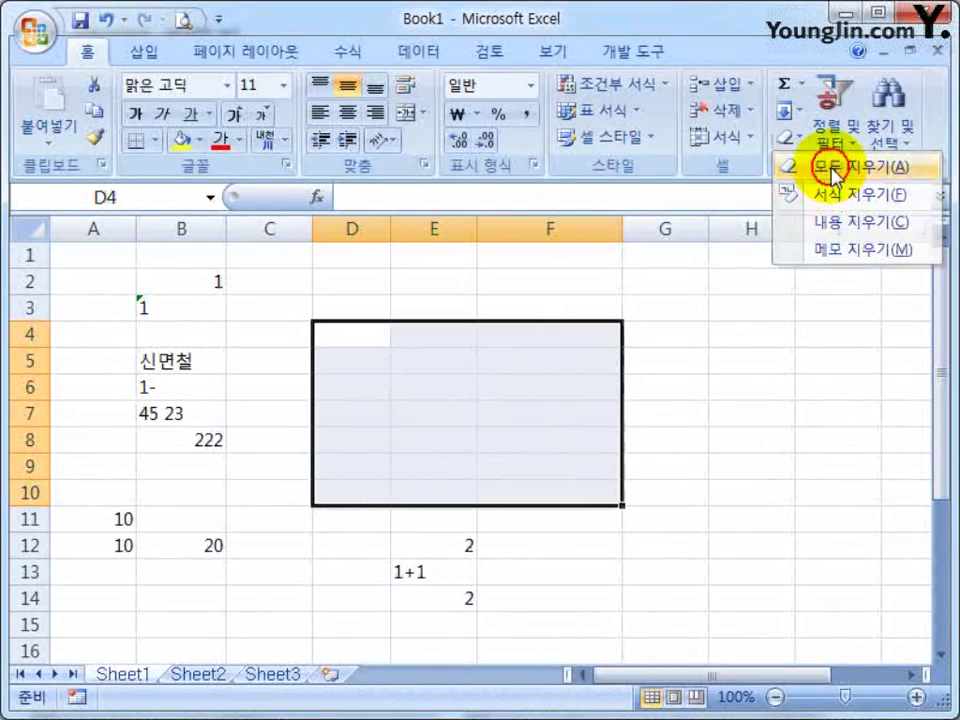
Enter 56 in F5 and 45 in F6, then select B2
{"action": "left_click", "coordinate": [580, 363]}
{"action": "type", "text": "56"}
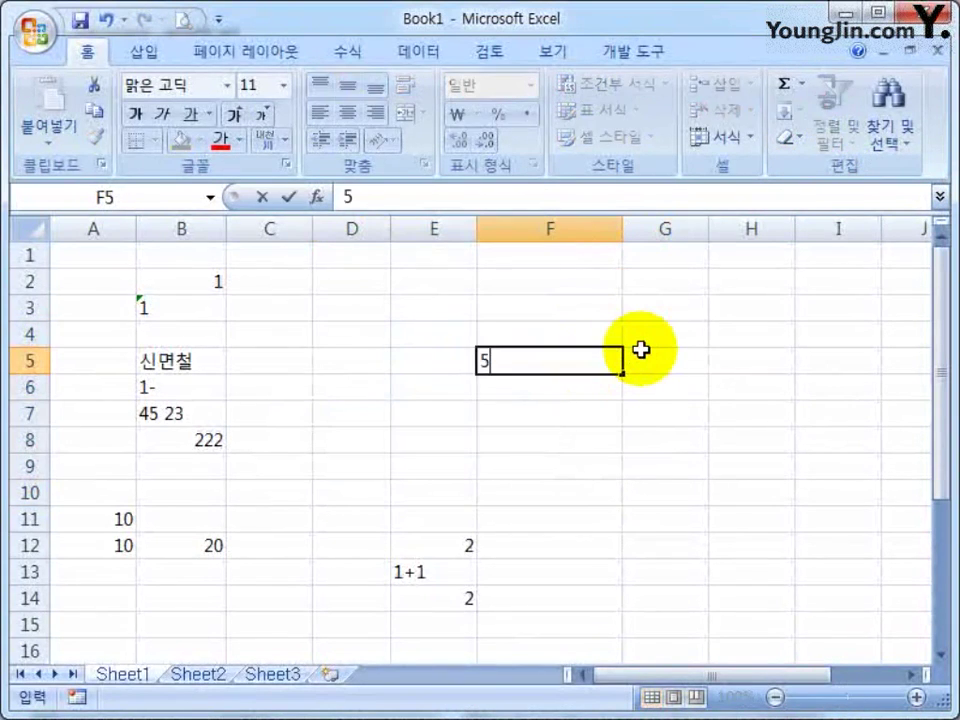
{"action": "key", "text": "Return"}
{"action": "type", "text": "4"}
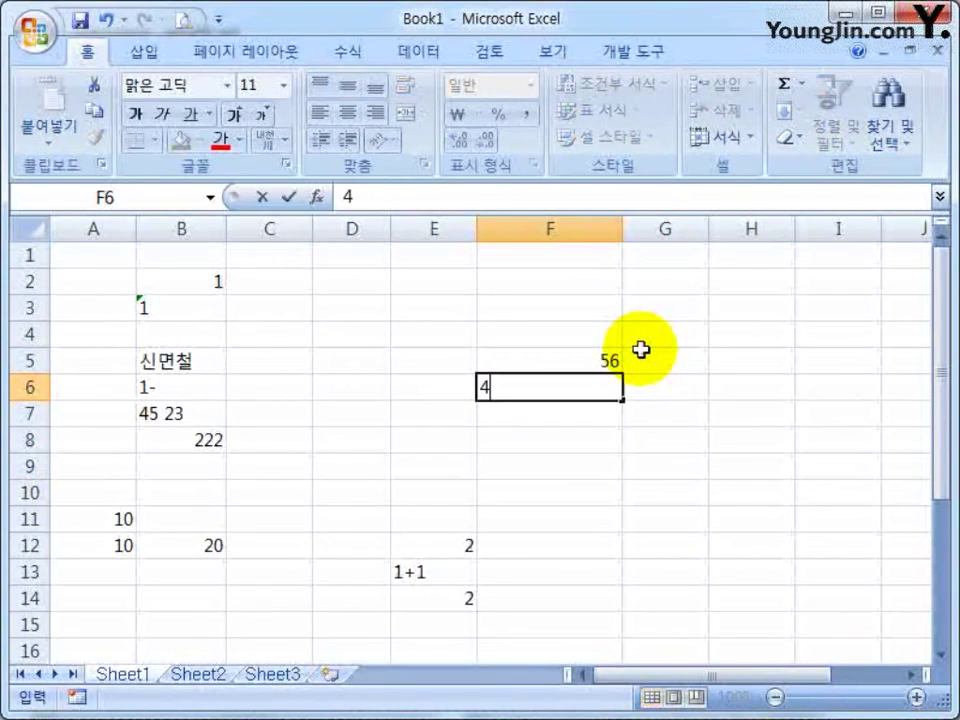
{"action": "type", "text": "5"}
{"action": "key", "text": "Return"}
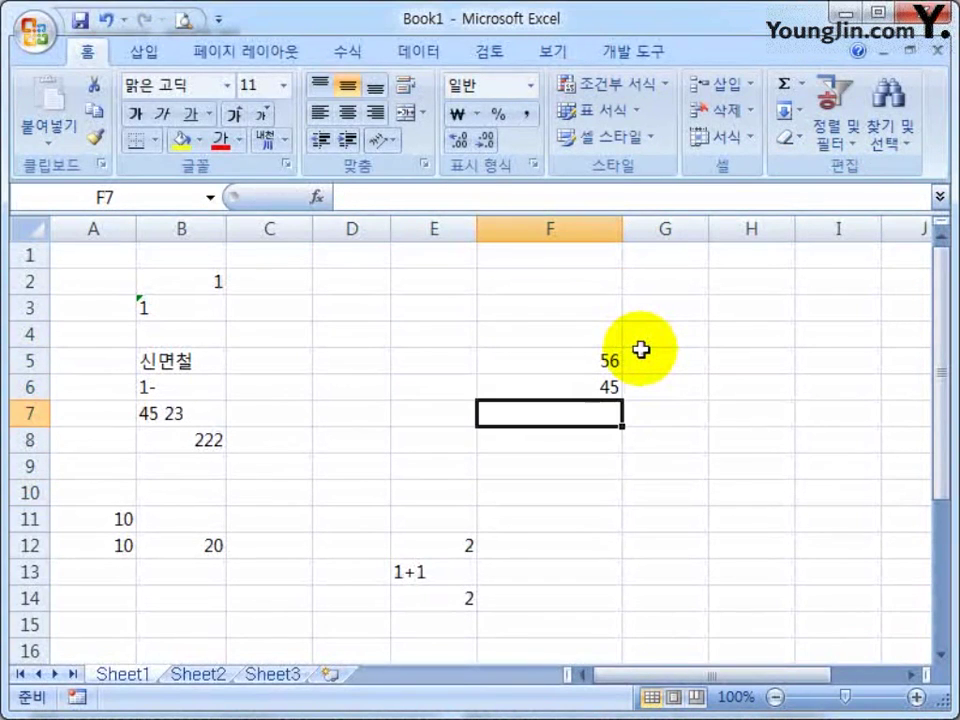
{"action": "key", "text": "Up"}
{"action": "key", "text": "Up"}
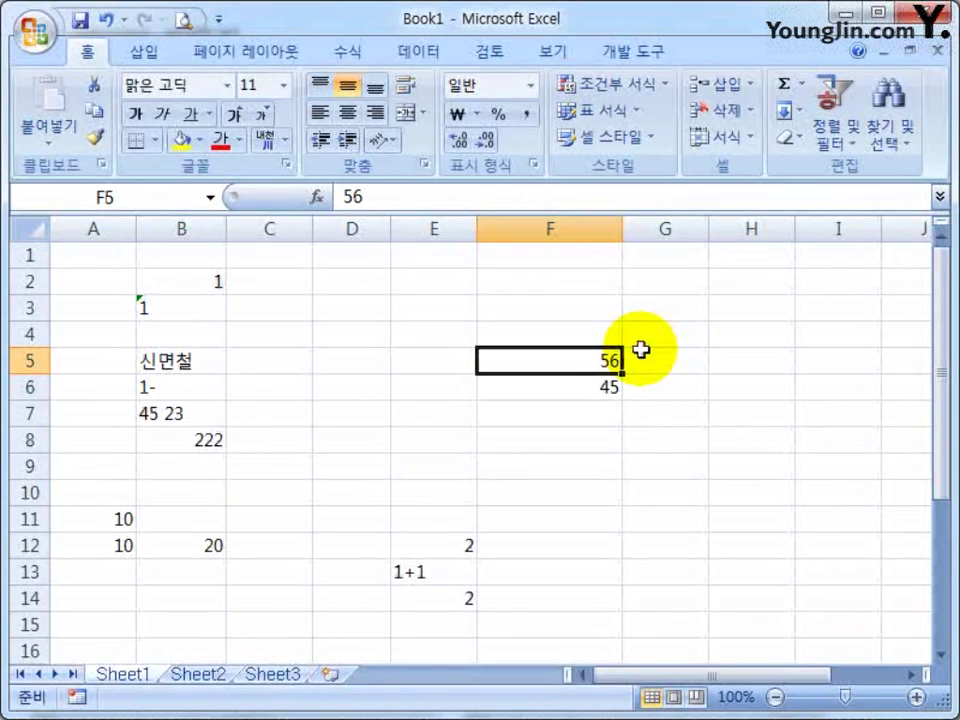
{"action": "left_click", "coordinate": [218, 281]}
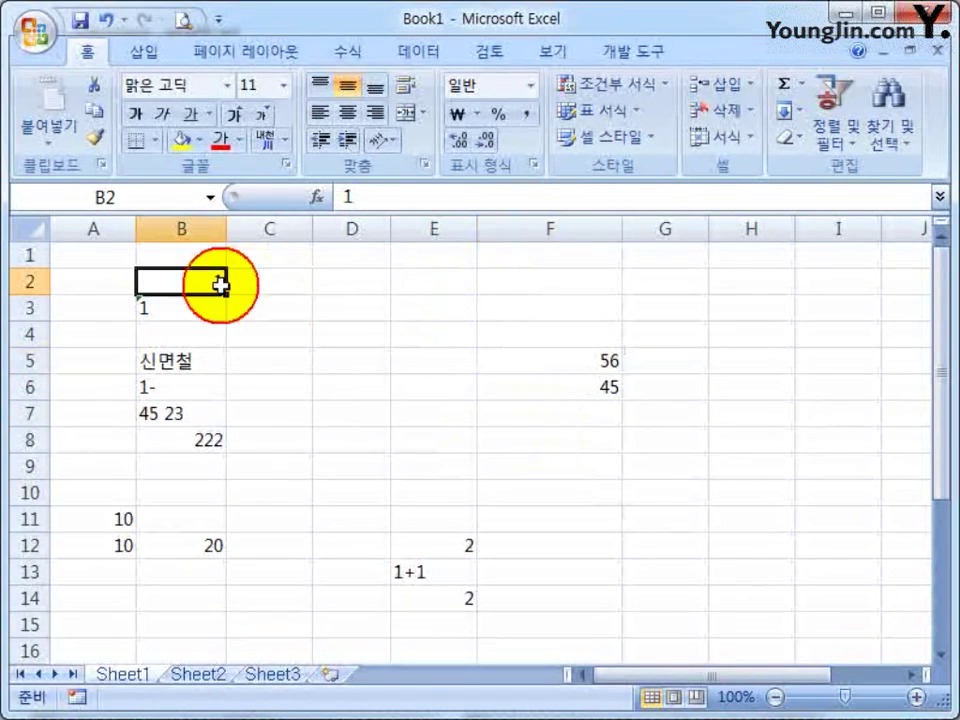
Format B2 as Date, then delete its contents
{"action": "left_click", "coordinate": [535, 163]}
{"action": "left_click", "coordinate": [165, 251]}
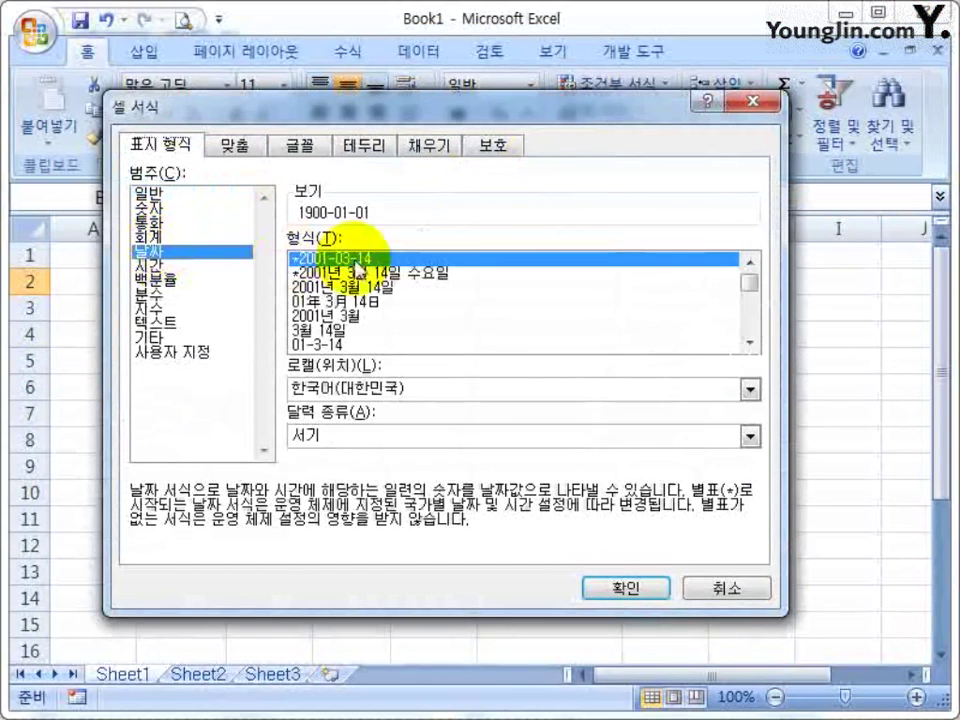
{"action": "left_click", "coordinate": [627, 588]}
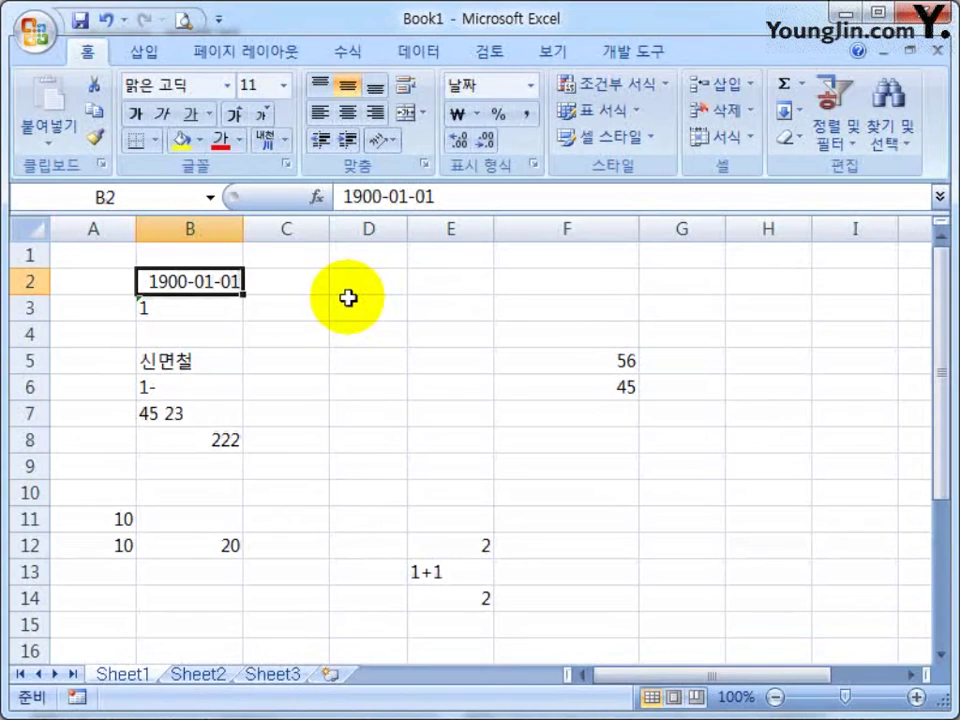
{"action": "key", "text": "Delete"}
Enter 23 in C3 and format it as Date to display 1900-01-23
{"action": "key", "text": "Down"}
{"action": "key", "text": "Right"}
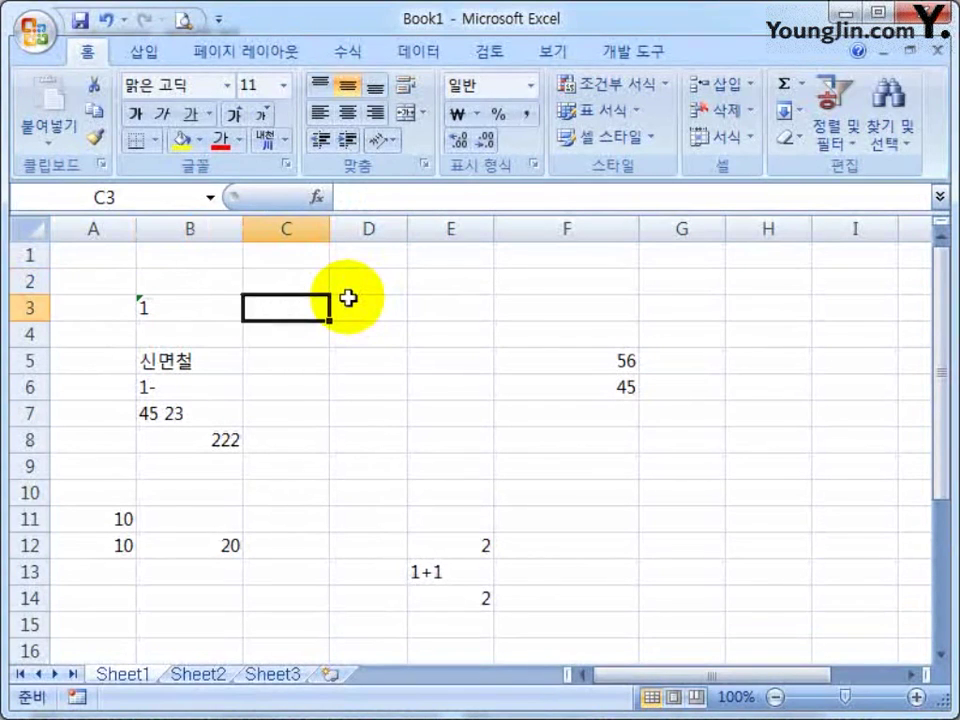
{"action": "type", "text": "23"}
{"action": "key", "text": "Return"}
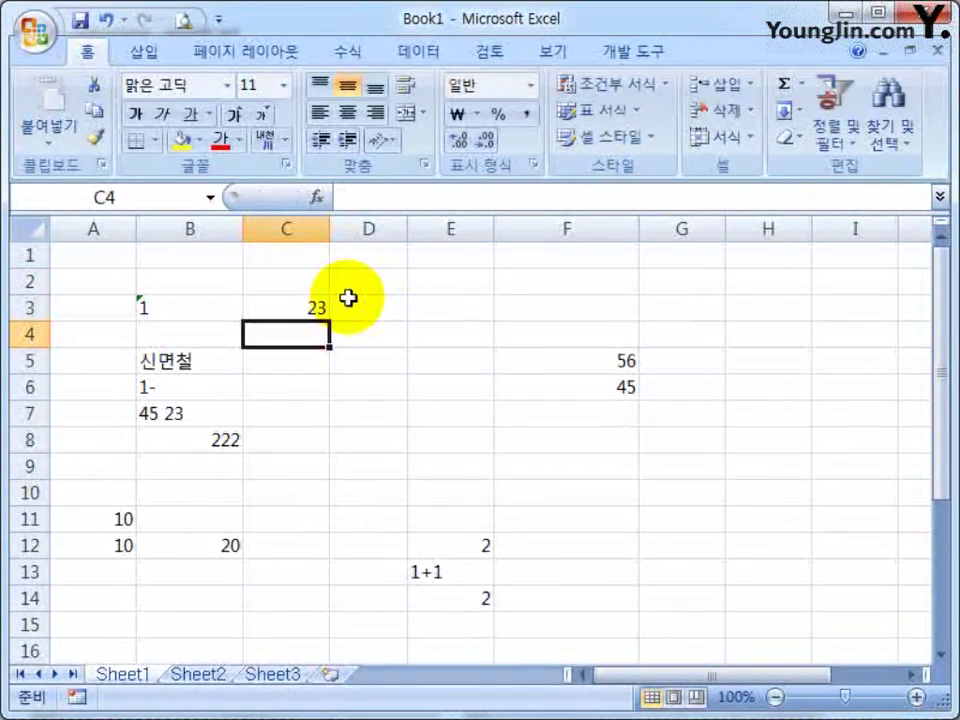
{"action": "left_click", "coordinate": [310, 310]}
{"action": "left_click", "coordinate": [533, 163]}
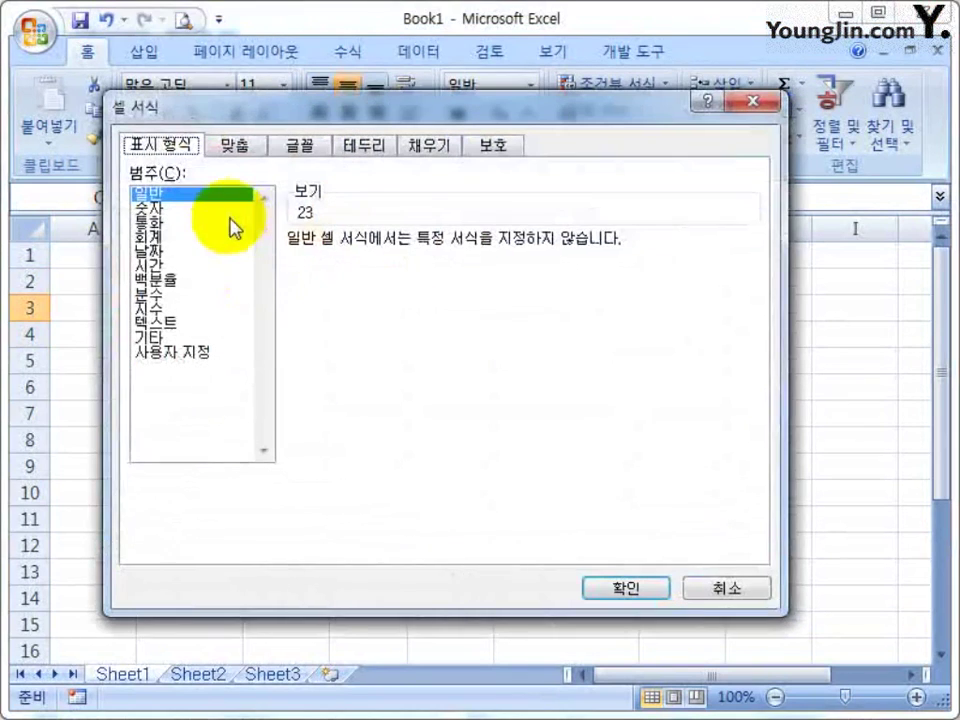
{"action": "left_click", "coordinate": [151, 252]}
{"action": "left_click", "coordinate": [628, 590]}
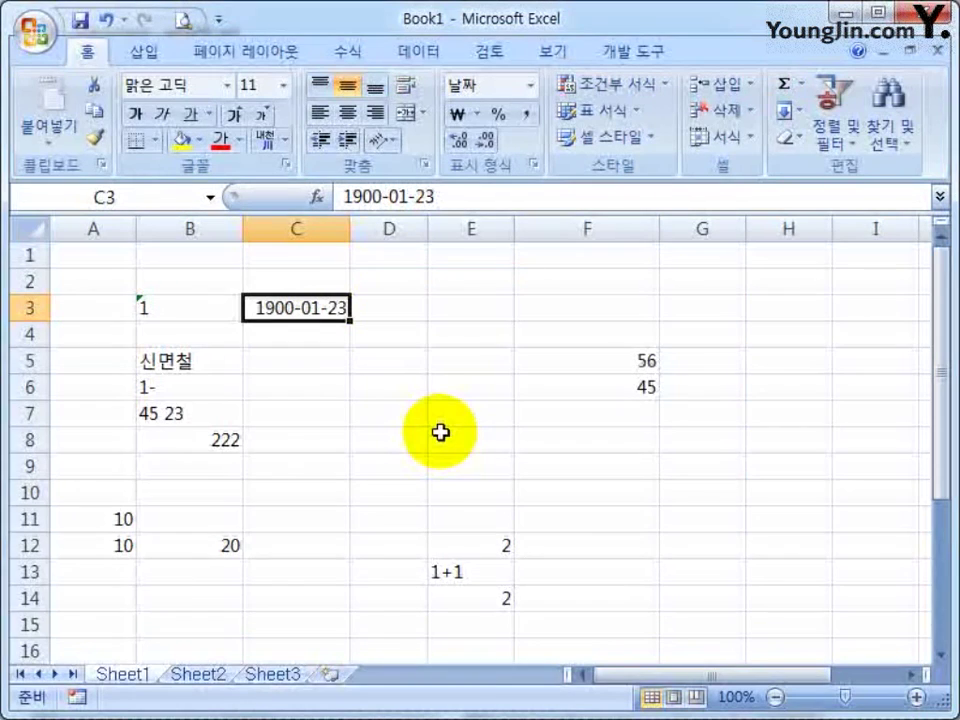
{"action": "left_click", "coordinate": [470, 361]}
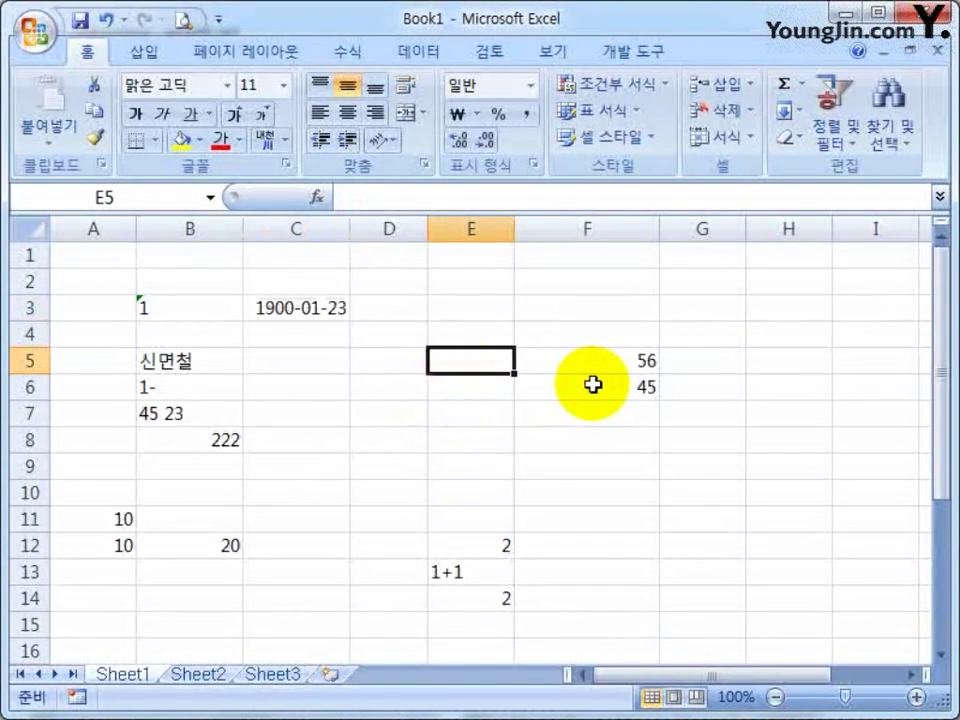
Enter the date 1996-05-06 in C5
{"action": "key", "text": "Left"}
{"action": "key", "text": "Left"}
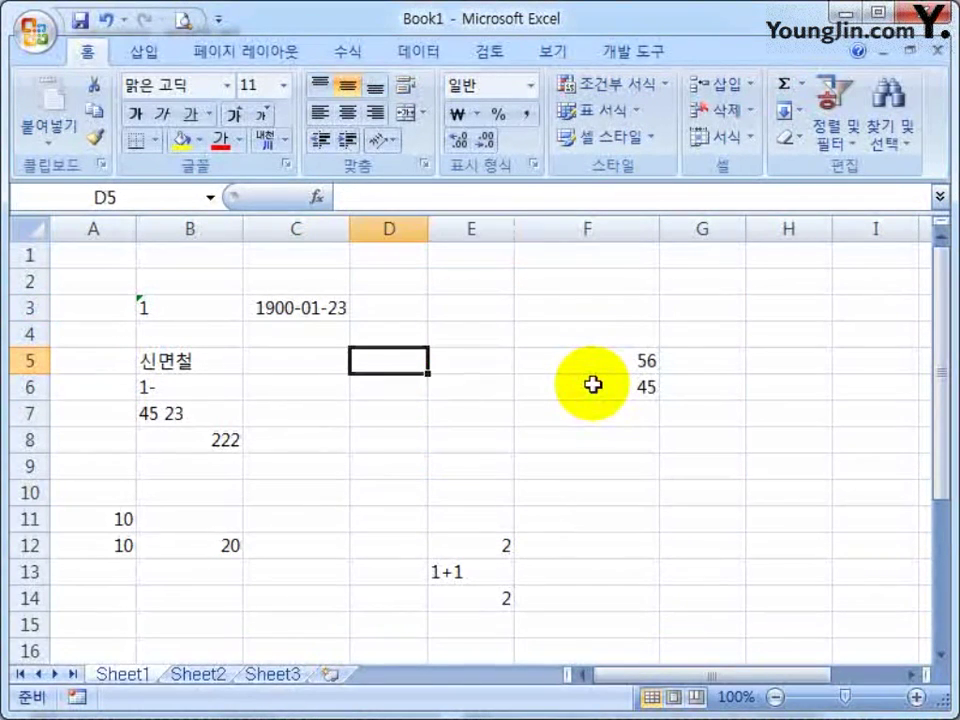
{"action": "type", "text": "199"}
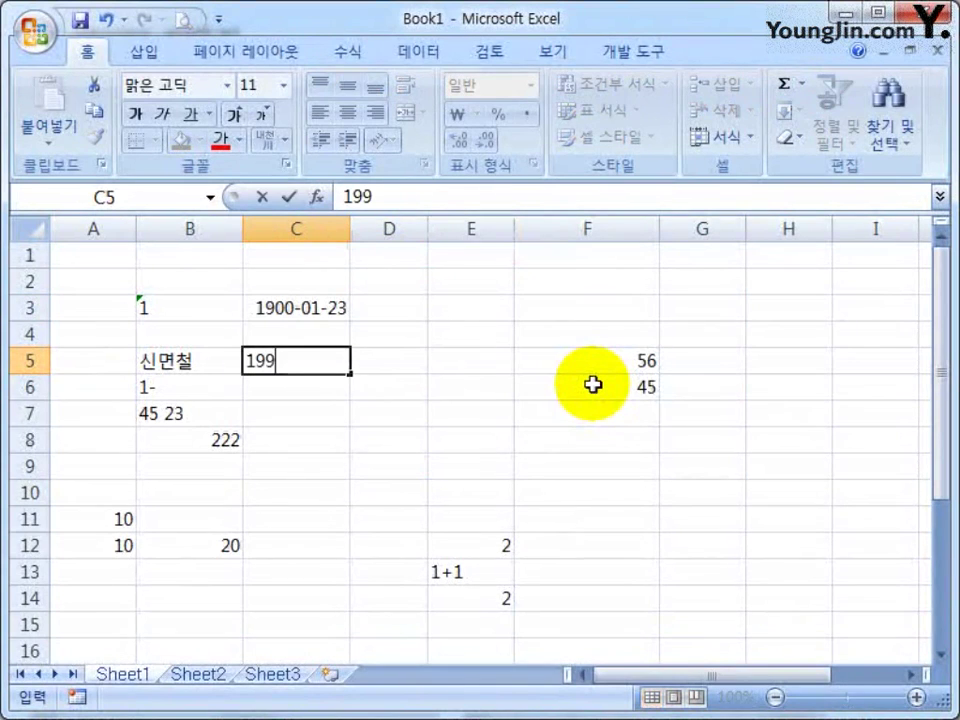
{"action": "type", "text": "6-05-06"}
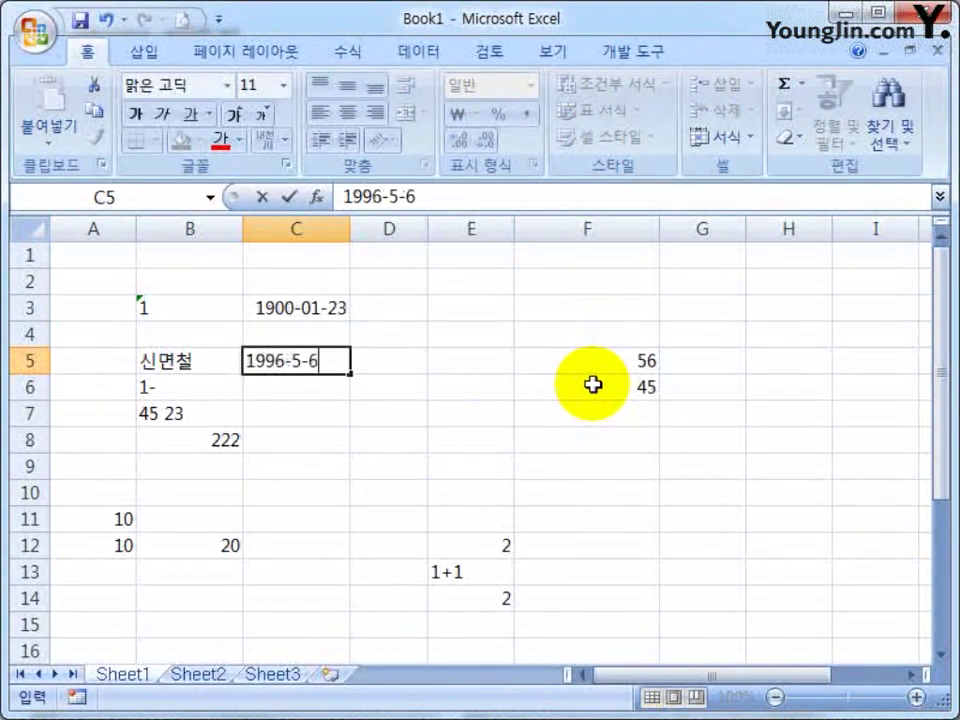
{"action": "key", "text": "Return"}
{"action": "key", "text": "Up"}
{"action": "key", "text": "Right"}
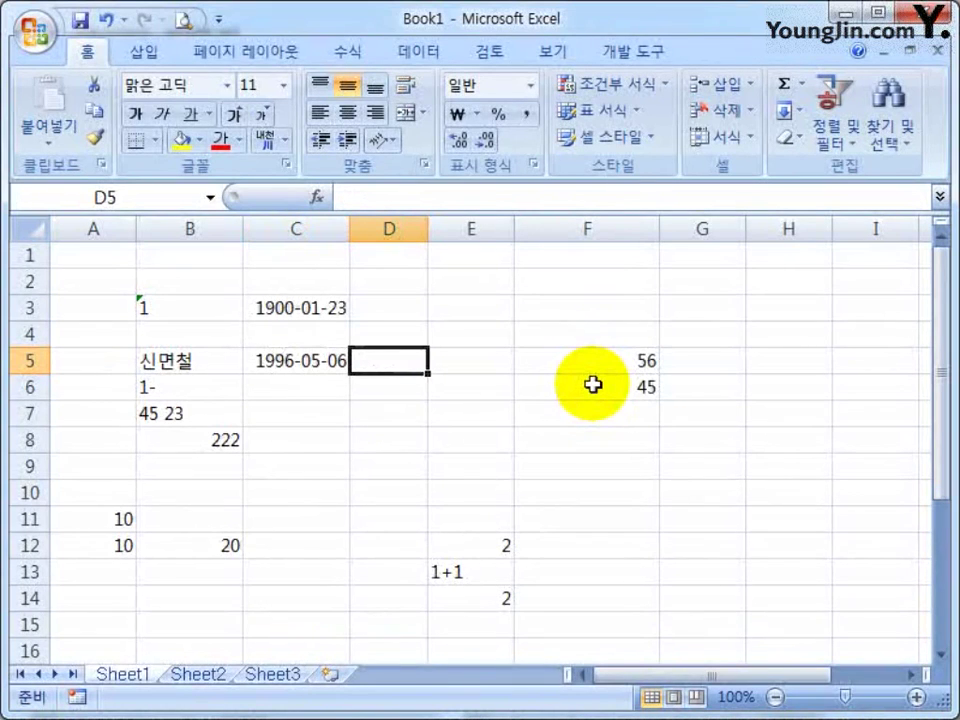
Delete the numbers in F5:F7 and the leftover values in E12:E14
{"action": "left_click_drag", "start_coordinate": [610, 364], "coordinate": [621, 422]}
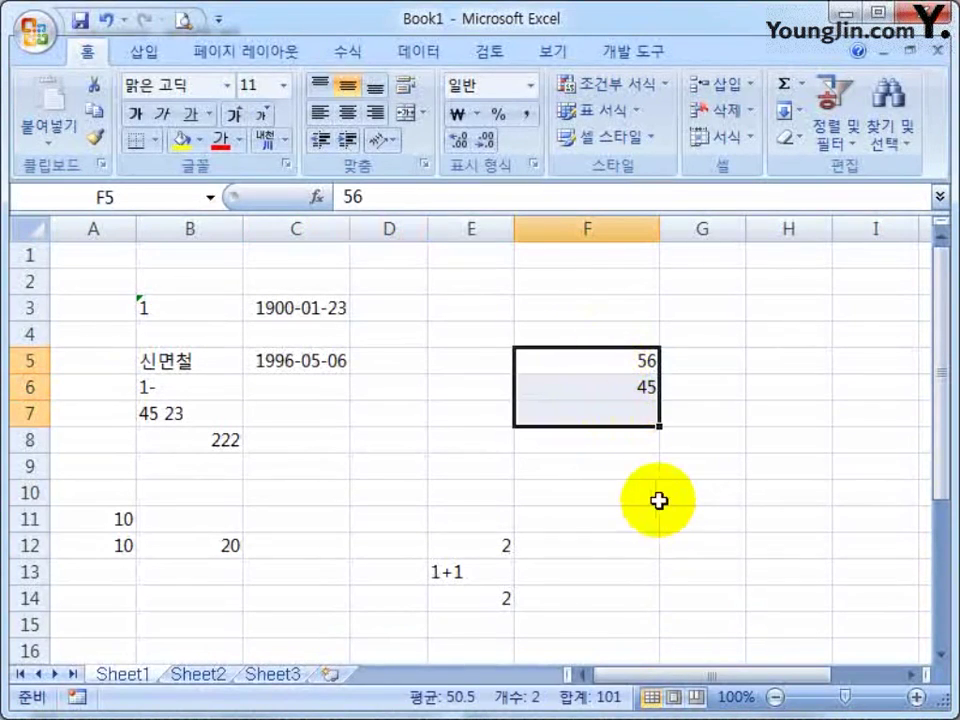
{"action": "key", "text": "Delete"}
{"action": "left_click_drag", "start_coordinate": [490, 545], "coordinate": [480, 598]}
{"action": "key", "text": "Delete"}
Enter 2014-01-02 in D5 and autofit column D to show the full date
{"action": "left_click", "coordinate": [389, 361]}
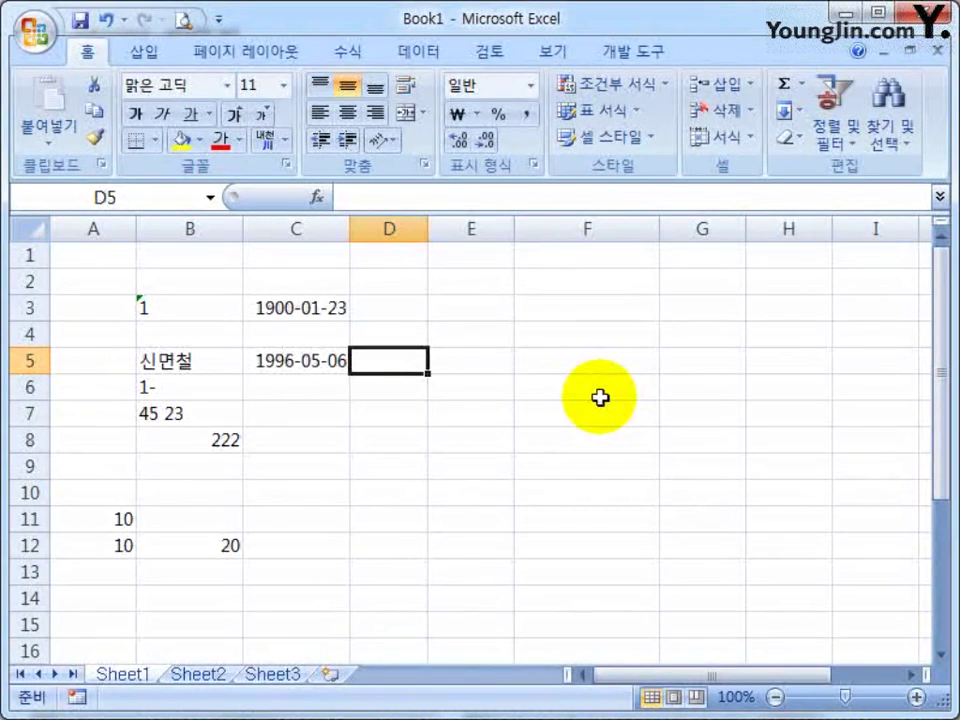
{"action": "type", "text": "2014-01-02"}
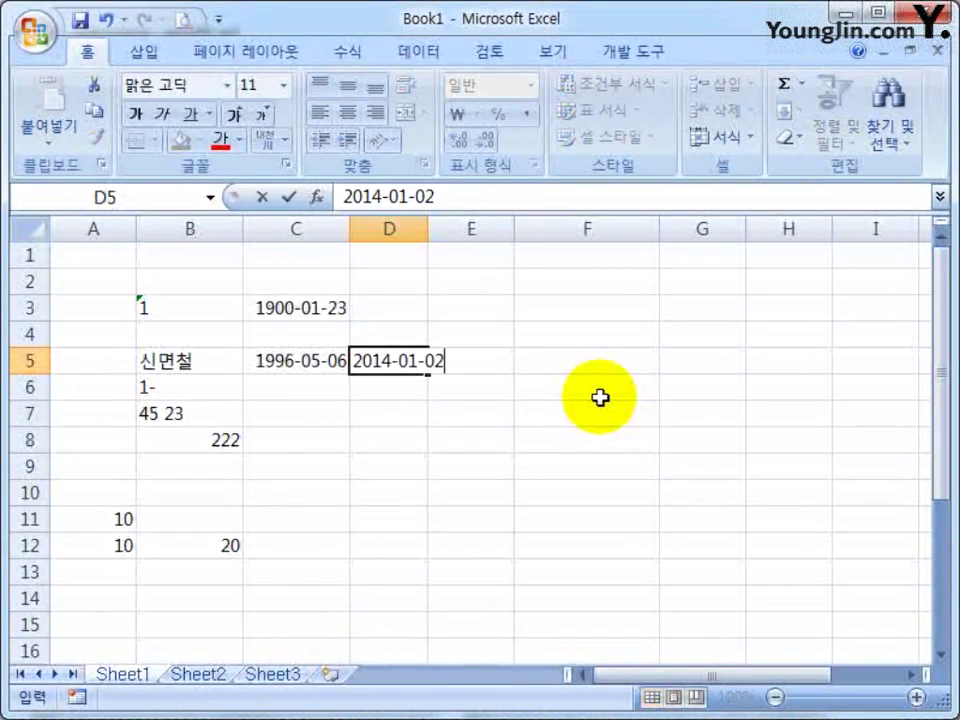
{"action": "key", "text": "Return"}
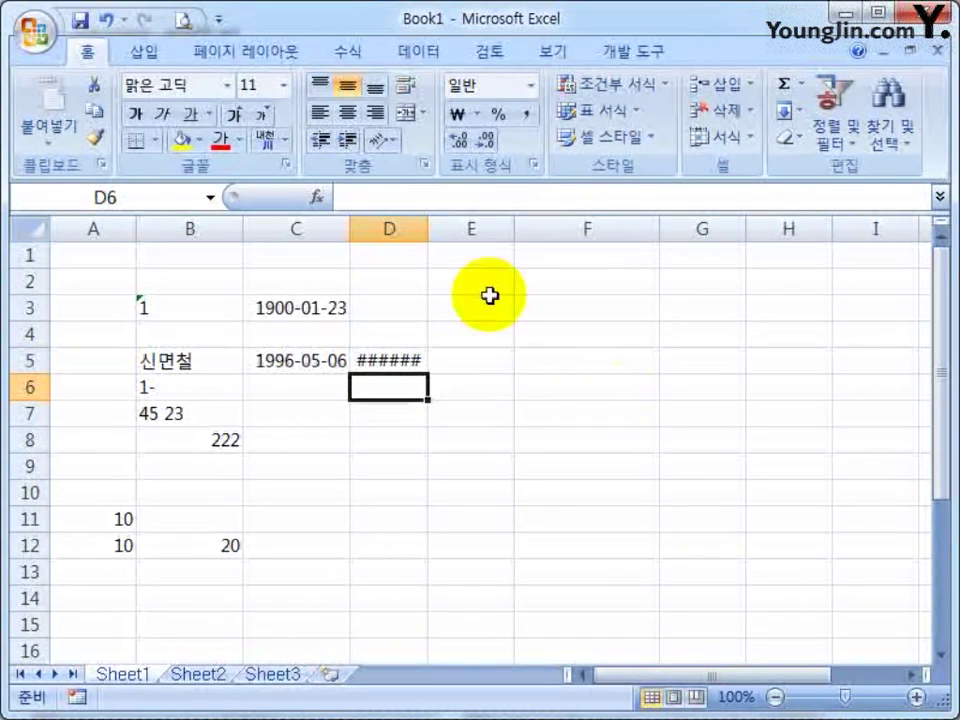
{"action": "mouse_move", "coordinate": [427, 231]}
{"action": "left_mouse_down"}
{"action": "mouse_move", "coordinate": [508, 225]}
{"action": "mouse_move", "coordinate": [422, 228]}
{"action": "left_mouse_up"}
{"action": "double_click", "coordinate": [421, 229]}
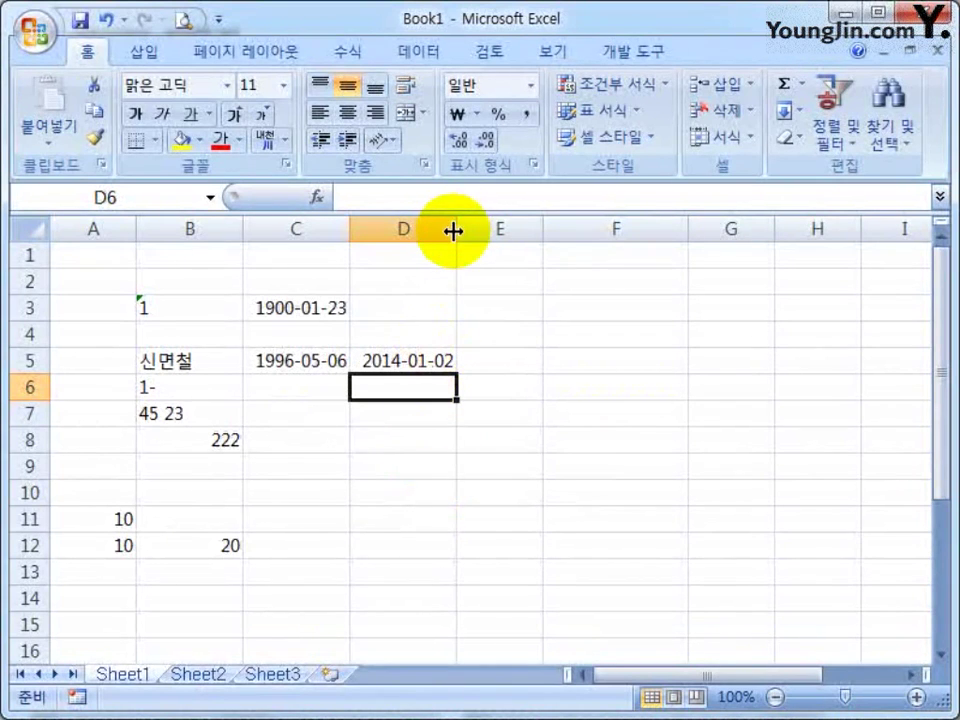
{"action": "left_click_drag", "start_coordinate": [453, 230], "coordinate": [424, 230]}
{"action": "double_click", "coordinate": [424, 229]}
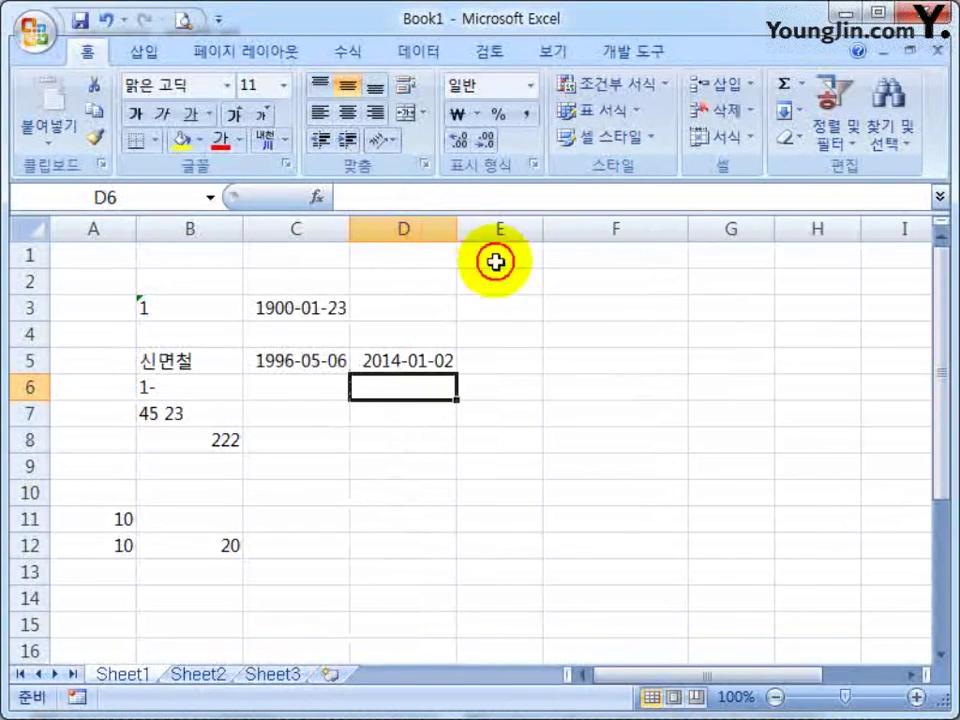
Enter =D5-C5 in E5 to get 6450 days
{"action": "left_click", "coordinate": [500, 360]}
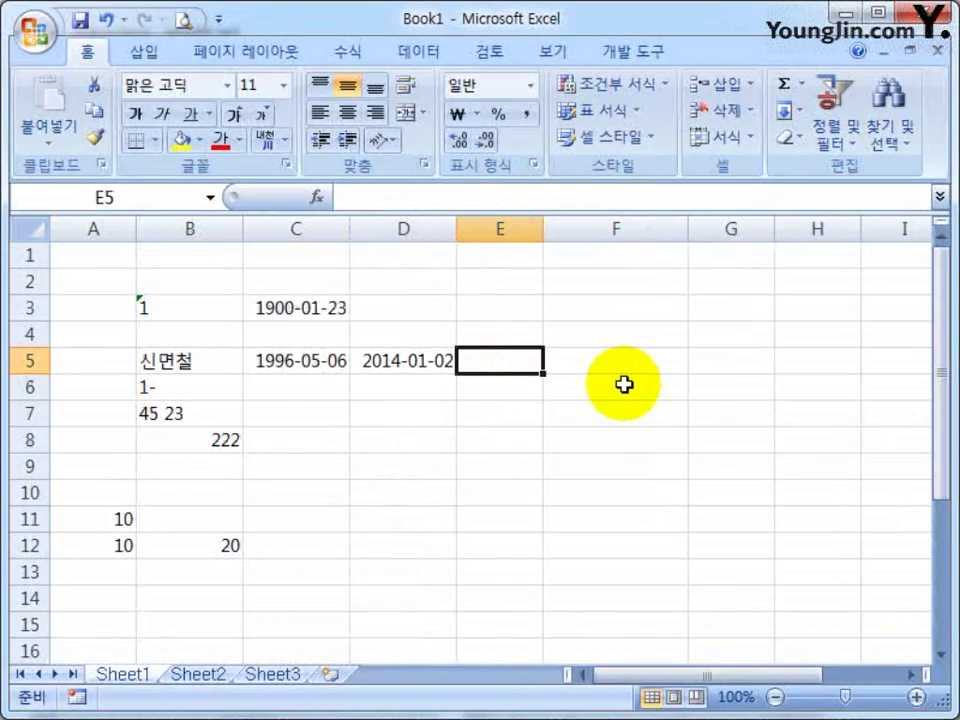
{"action": "type", "text": "="}
{"action": "left_click", "coordinate": [422, 360]}
{"action": "type", "text": "-"}
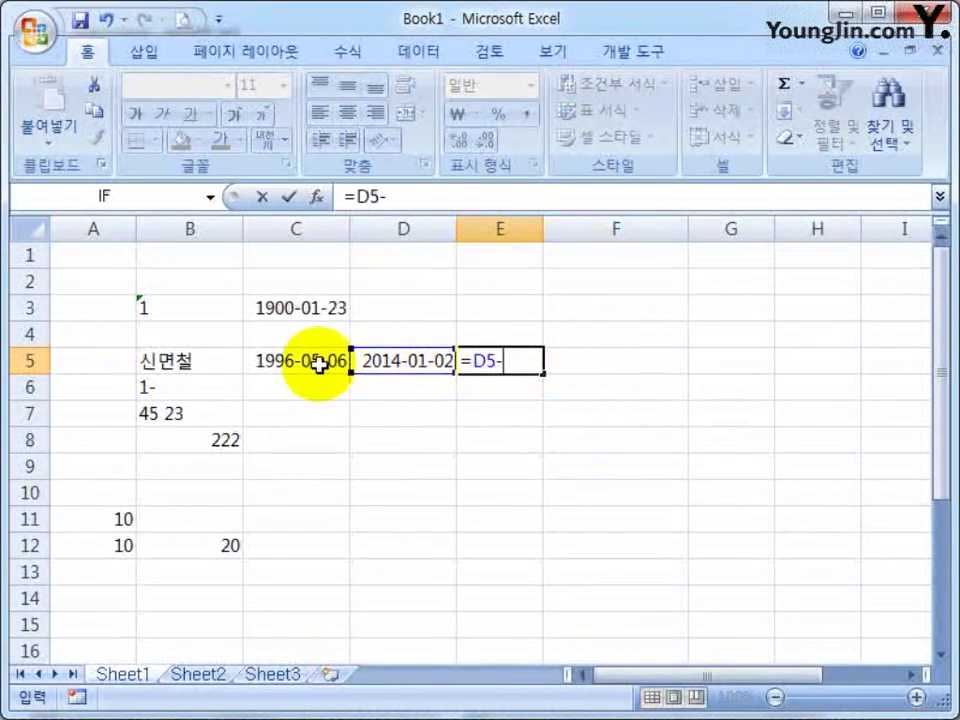
{"action": "left_click", "coordinate": [318, 364]}
{"action": "key", "text": "Return"}
{"action": "left_click", "coordinate": [538, 361]}
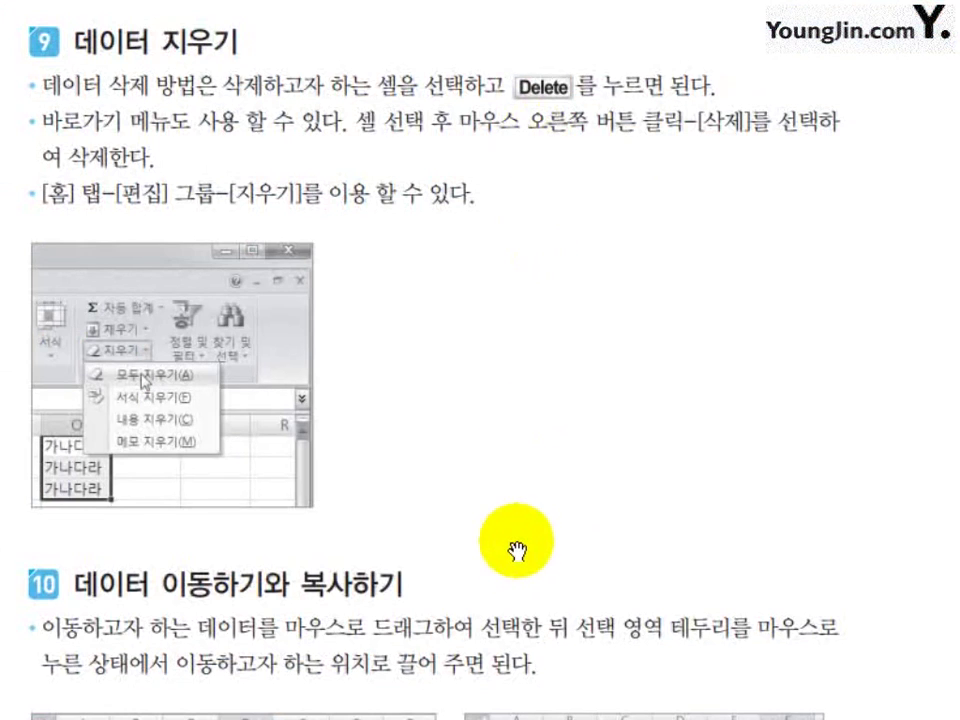
Scroll the textbook PDF up from section 10 to the requirements list and the 입력자료 data table
{"action": "scroll", "coordinate": [515, 555], "scroll_direction": "down", "scroll_amount": 5}
{"action": "scroll", "coordinate": [517, 546], "scroll_direction": "down", "scroll_amount": 1}
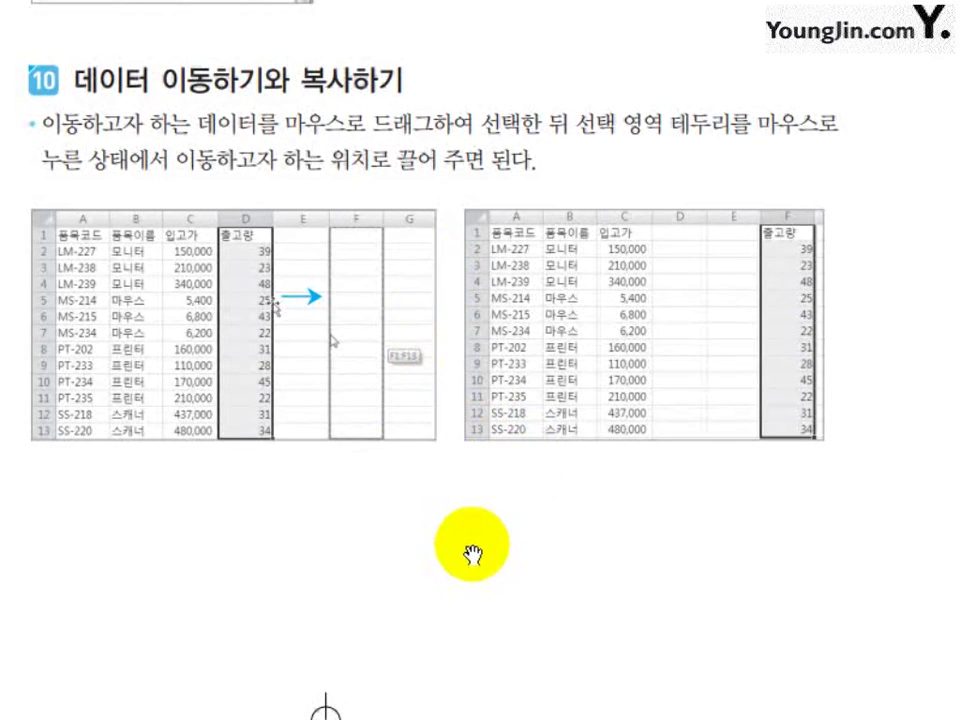
{"action": "scroll", "coordinate": [472, 553], "scroll_direction": "down", "scroll_amount": 10}
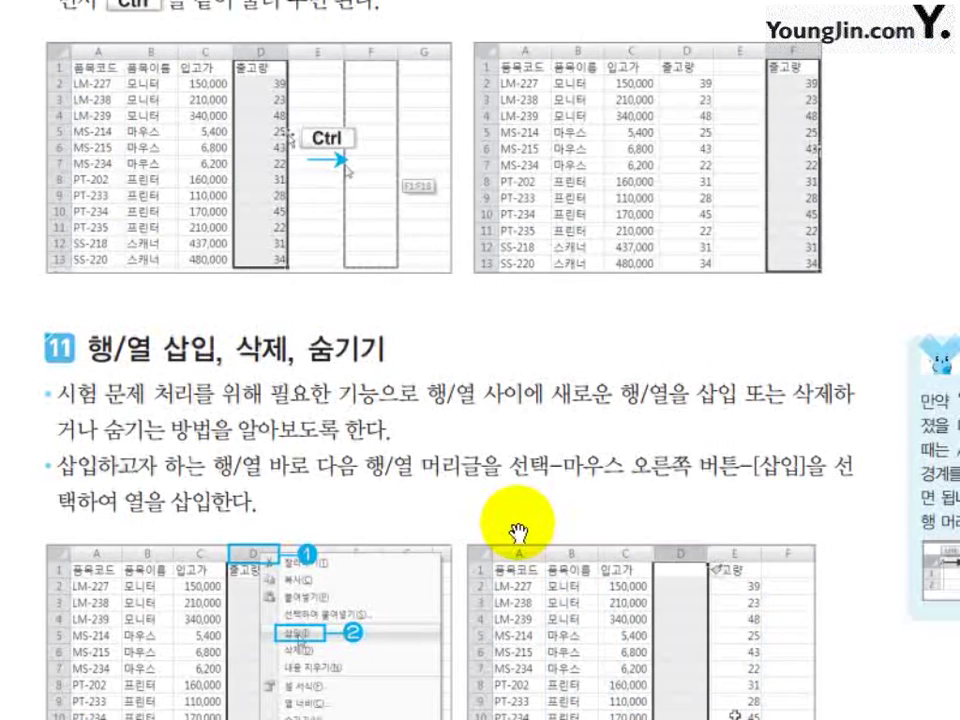
{"action": "scroll", "coordinate": [517, 532], "scroll_direction": "down", "scroll_amount": 3}
{"action": "scroll", "coordinate": [517, 532], "scroll_direction": "up", "scroll_amount": 10}
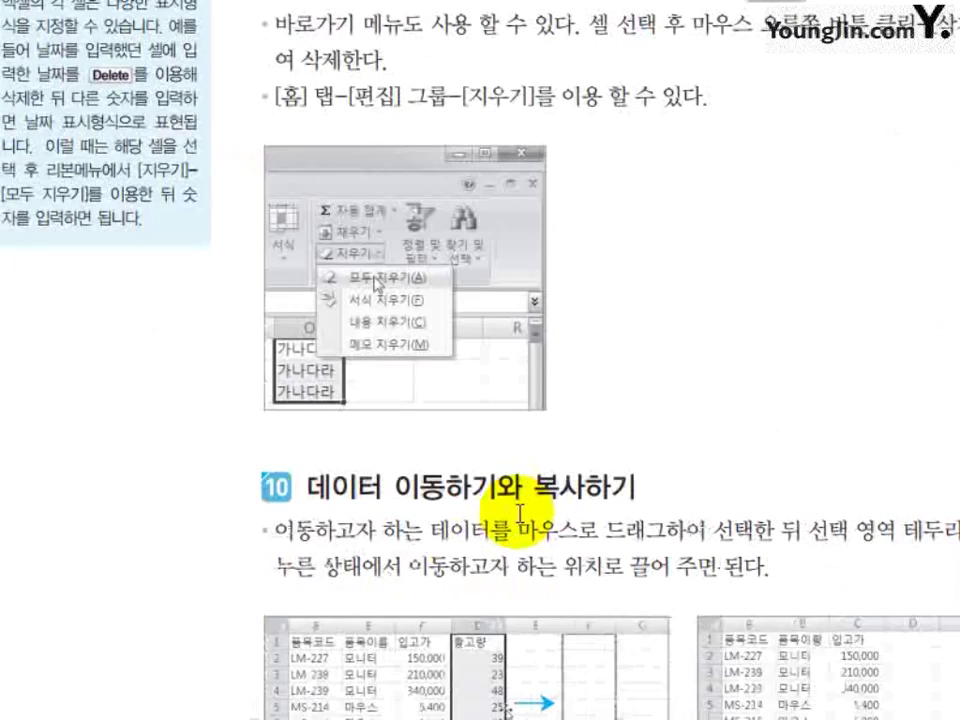
{"action": "scroll", "coordinate": [519, 514], "scroll_direction": "down", "scroll_amount": 5}
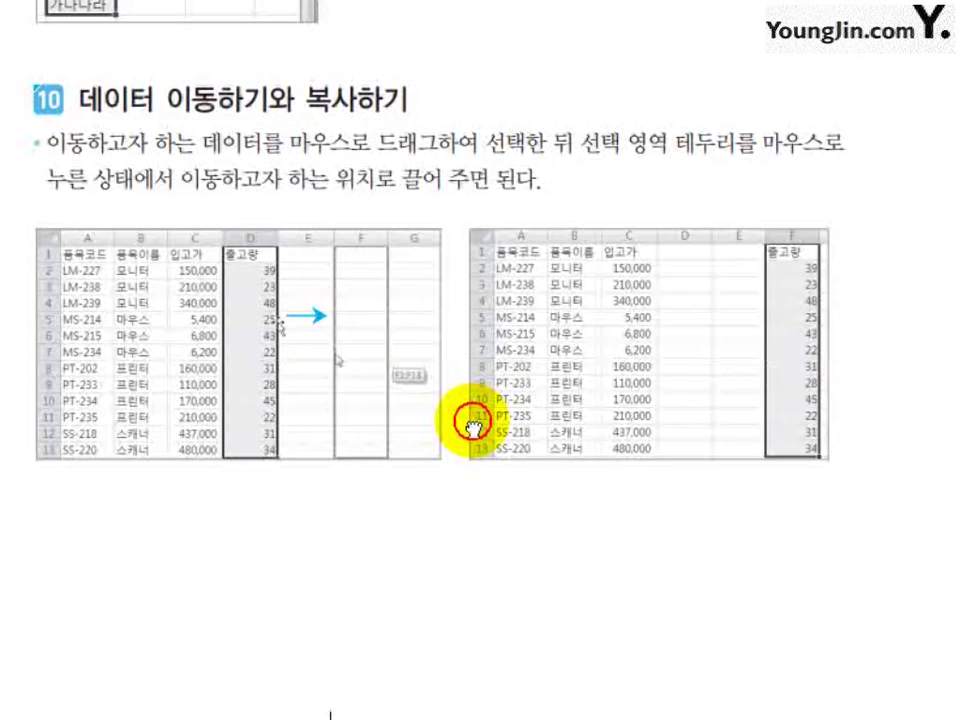
{"action": "left_click_drag", "start_coordinate": [472, 425], "coordinate": [448, 377]}
{"action": "scroll", "coordinate": [536, 424], "scroll_direction": "up", "scroll_amount": 20}
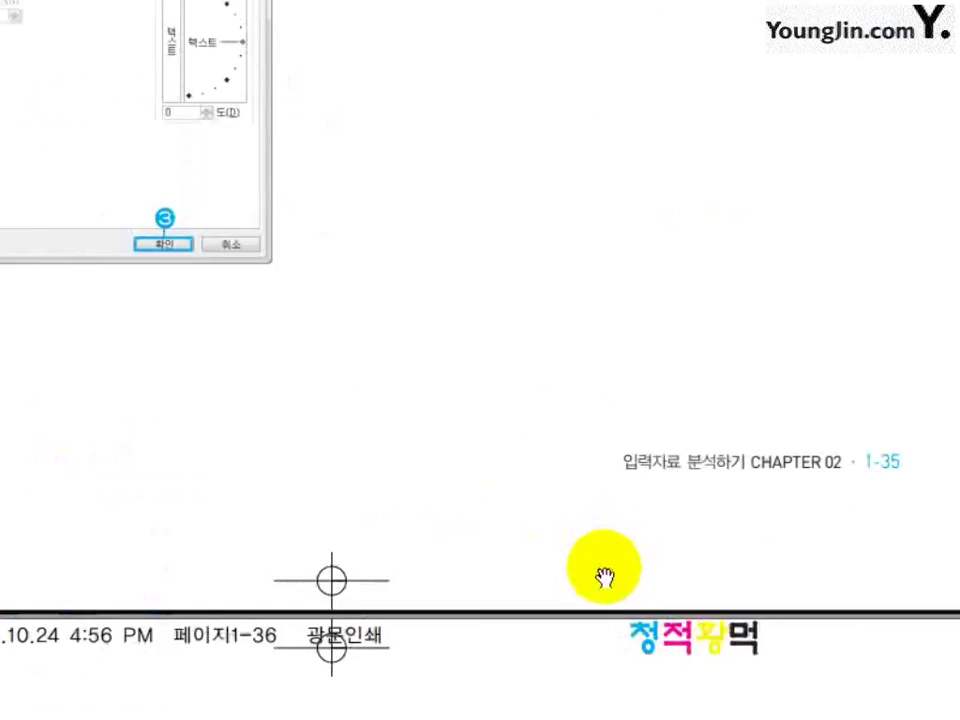
{"action": "scroll", "coordinate": [600, 575], "scroll_direction": "up", "scroll_amount": 20}
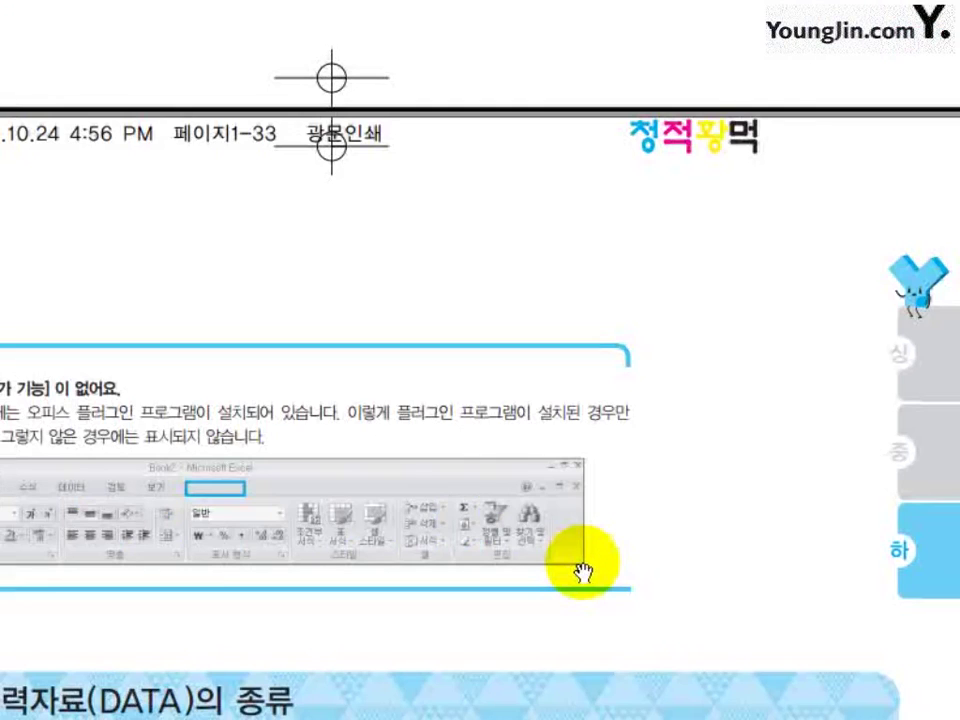
{"action": "scroll", "coordinate": [580, 572], "scroll_direction": "up", "scroll_amount": 10}
{"action": "scroll", "coordinate": [588, 553], "scroll_direction": "up", "scroll_amount": 15}
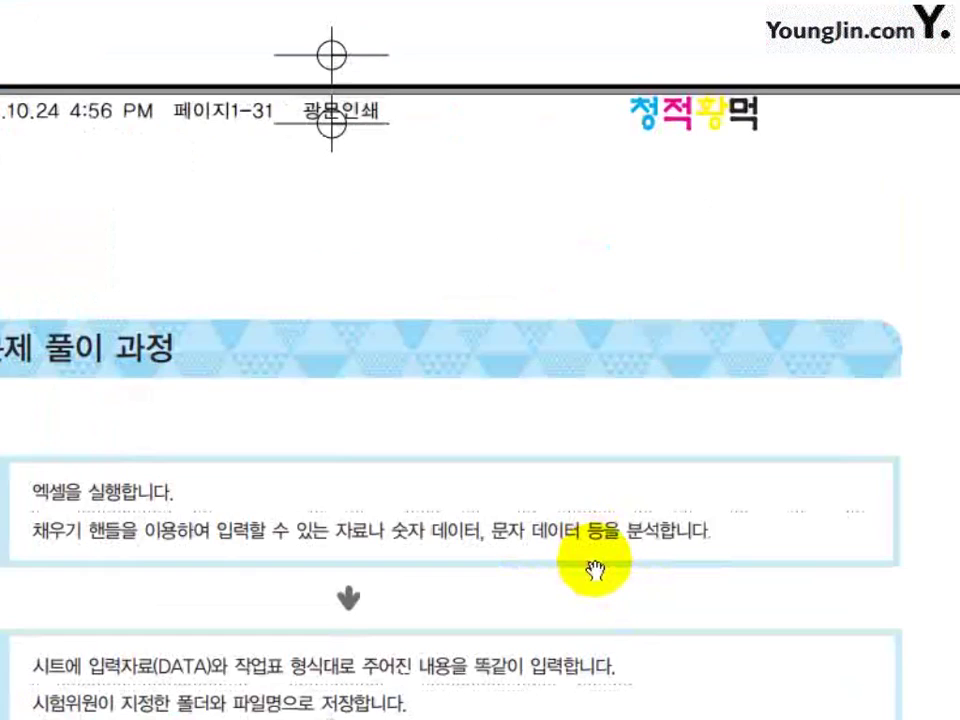
{"action": "scroll", "coordinate": [595, 570], "scroll_direction": "up", "scroll_amount": 8}
{"action": "scroll", "coordinate": [593, 558], "scroll_direction": "up", "scroll_amount": 10}
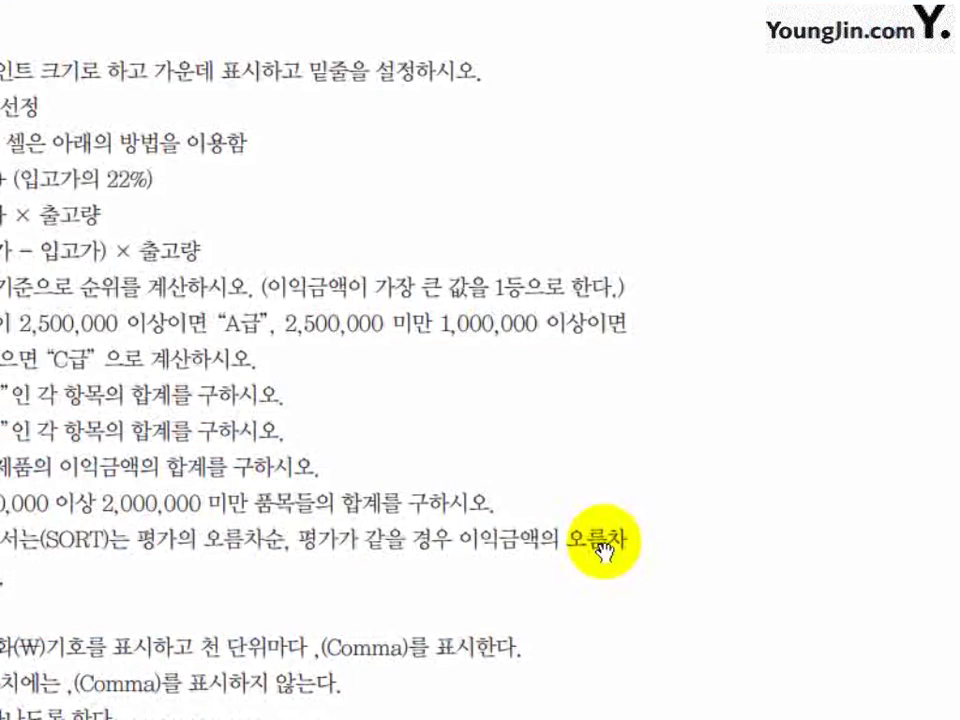
{"action": "scroll", "coordinate": [529, 508], "scroll_direction": "up", "scroll_amount": 8}
{"action": "left_click_drag", "start_coordinate": [597, 447], "coordinate": [600, 396]}
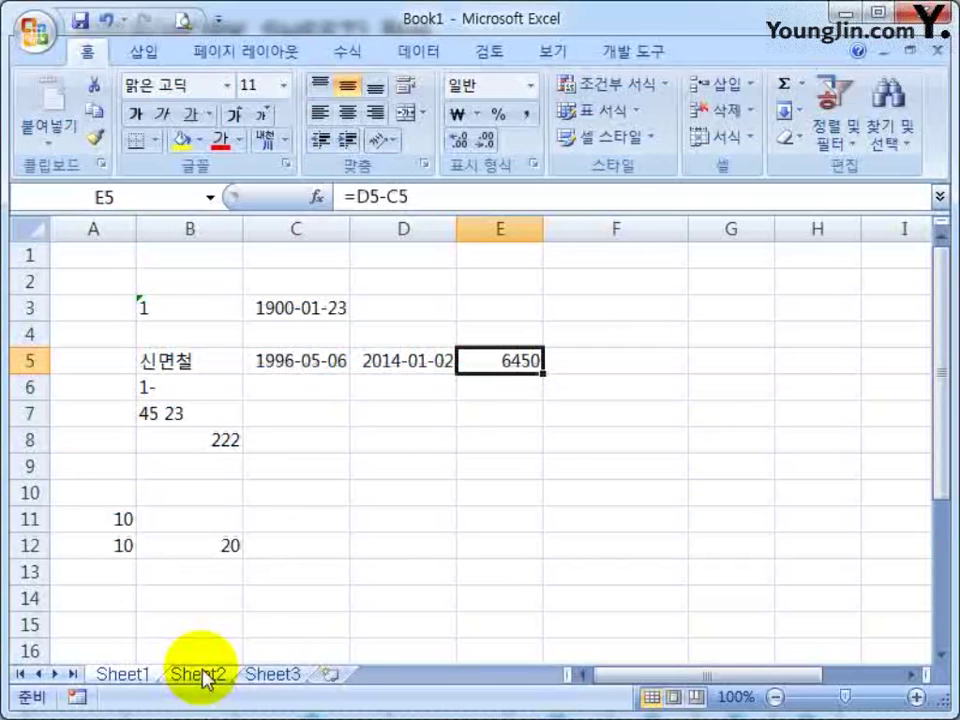
Switch to Sheet2 and check the 품목코드, 입고가 and 출고량 headers of the product table
{"action": "left_click", "coordinate": [200, 676]}
{"action": "left_click", "coordinate": [195, 276]}
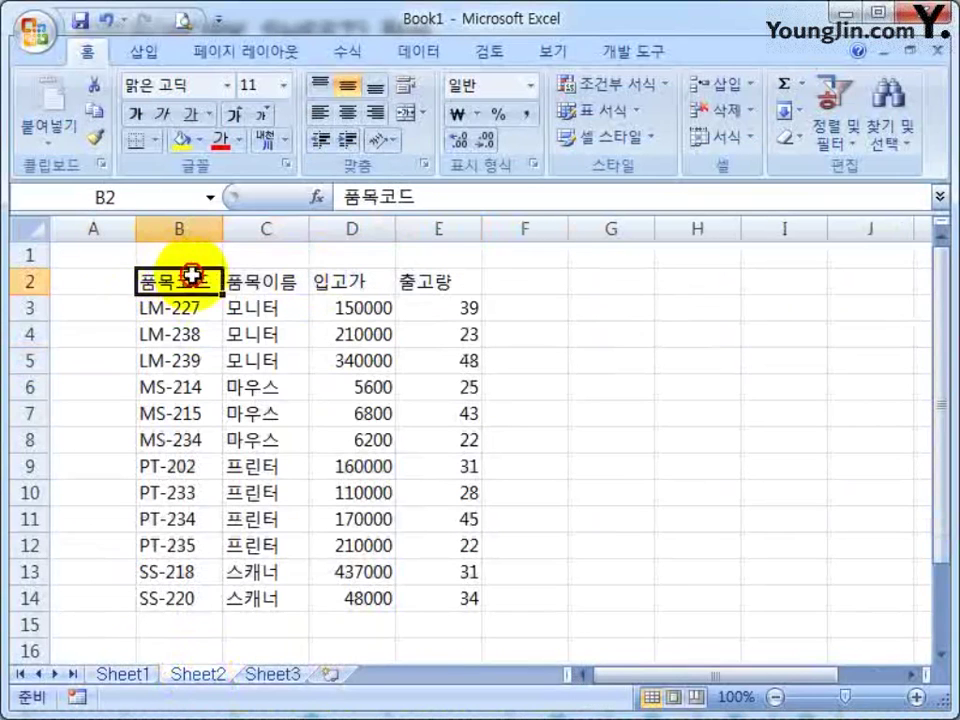
{"action": "left_click", "coordinate": [339, 280]}
{"action": "left_click", "coordinate": [440, 282]}
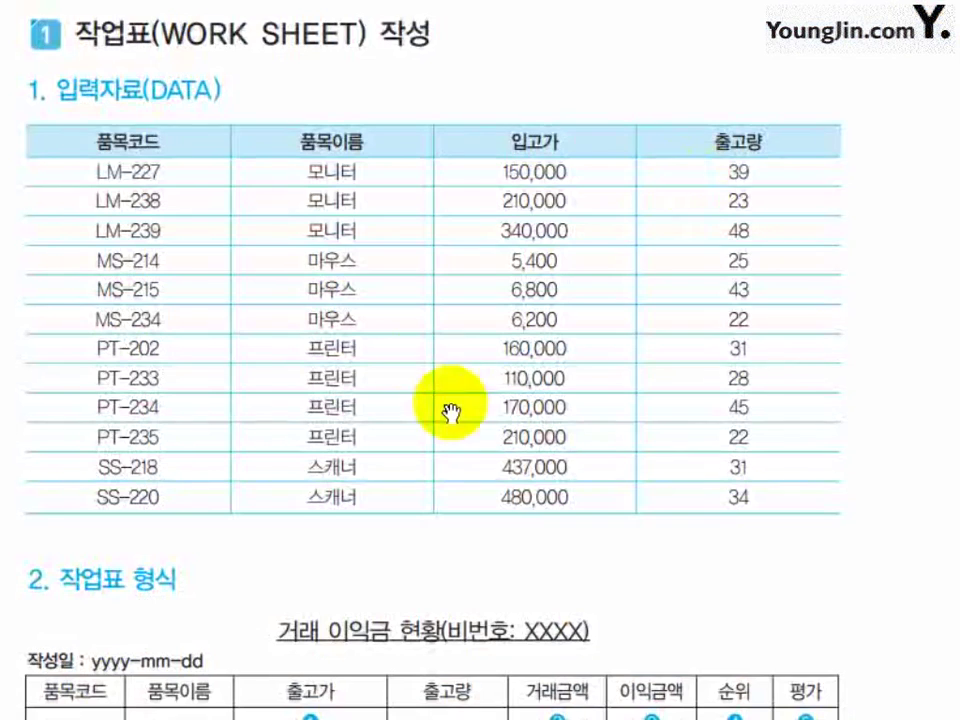
Scroll the textbook down to the 데이터 이동하기와 복사하기 section
{"action": "scroll", "coordinate": [450, 412], "scroll_direction": "down", "scroll_amount": 20}
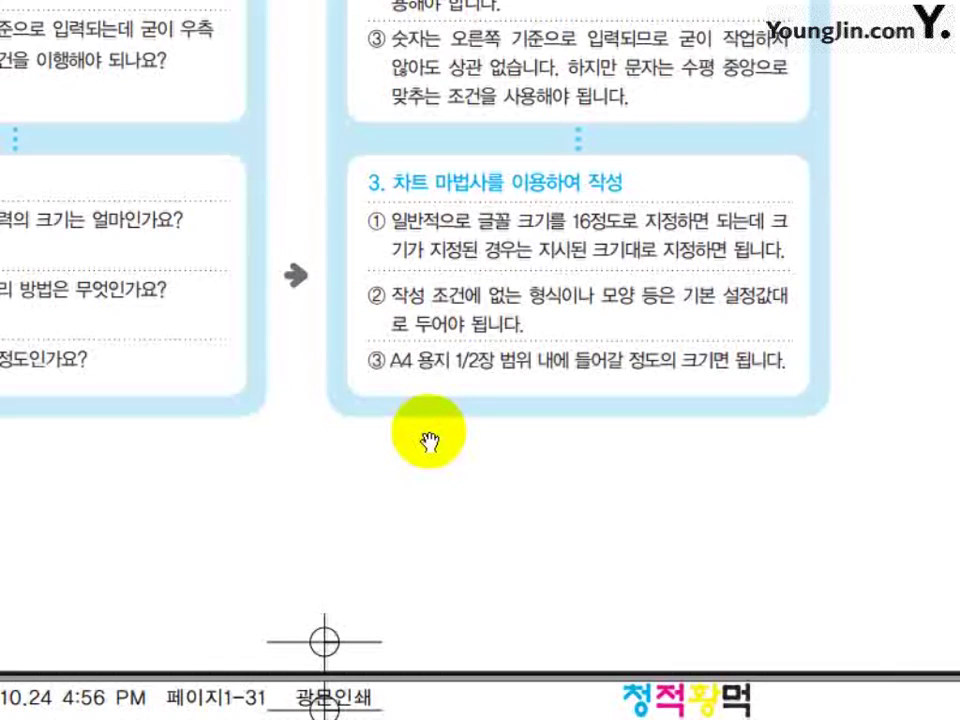
{"action": "scroll", "coordinate": [440, 490], "scroll_direction": "up", "scroll_amount": 1}
{"action": "scroll", "coordinate": [455, 538], "scroll_direction": "down", "scroll_amount": 20}
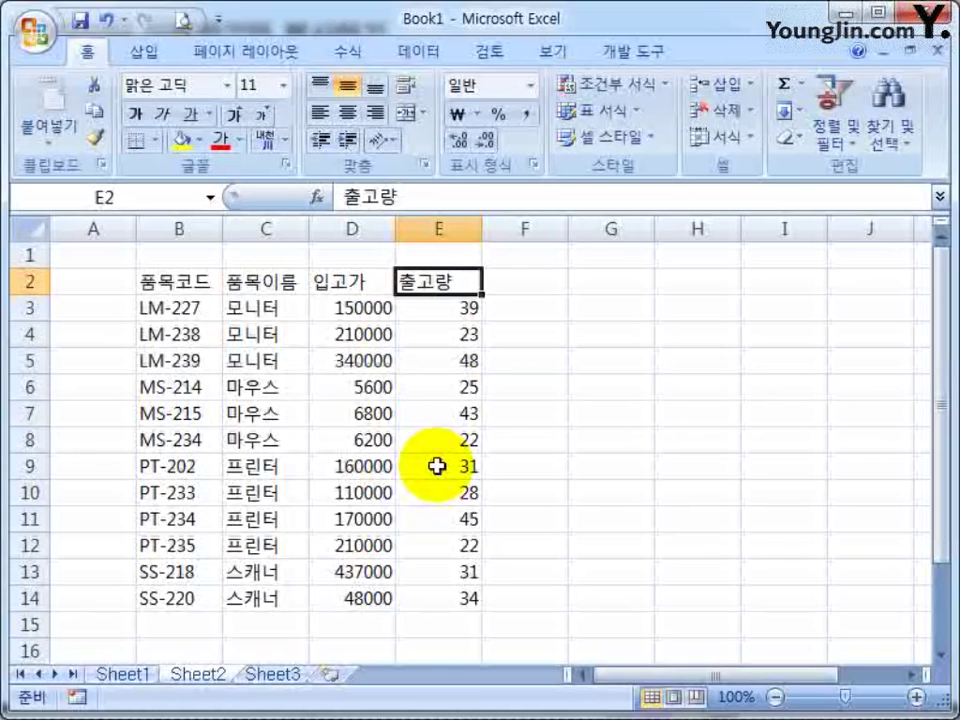
Copy the product table B2:E14 on Sheet2 and paste it into Sheet3 at A1
{"action": "left_click", "coordinate": [611, 437]}
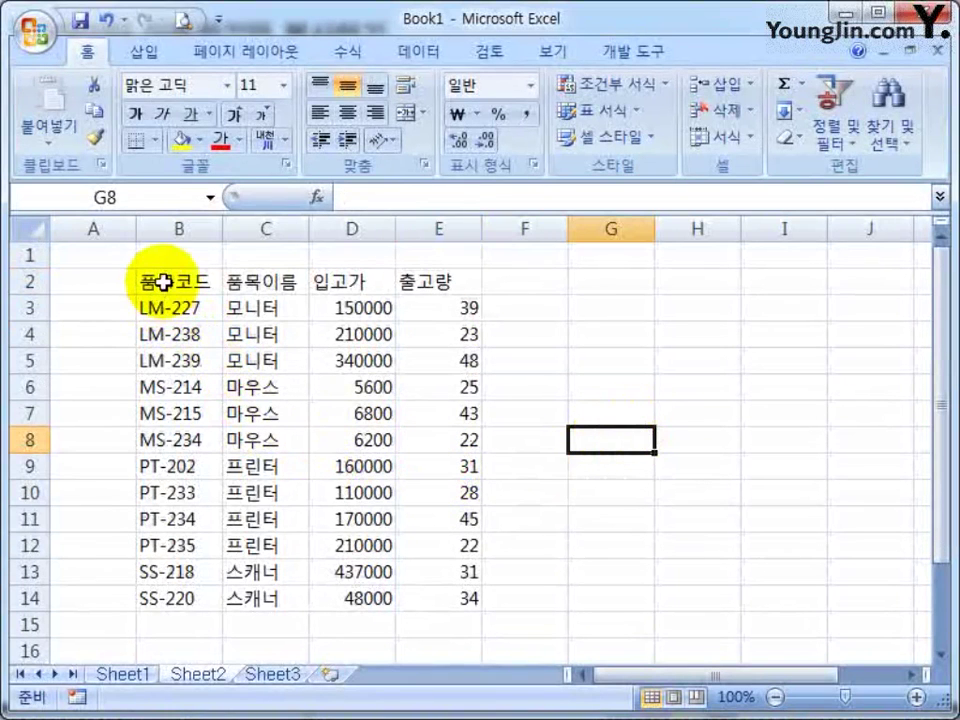
{"action": "left_click_drag", "start_coordinate": [154, 281], "coordinate": [420, 516]}
{"action": "left_click", "coordinate": [597, 455]}
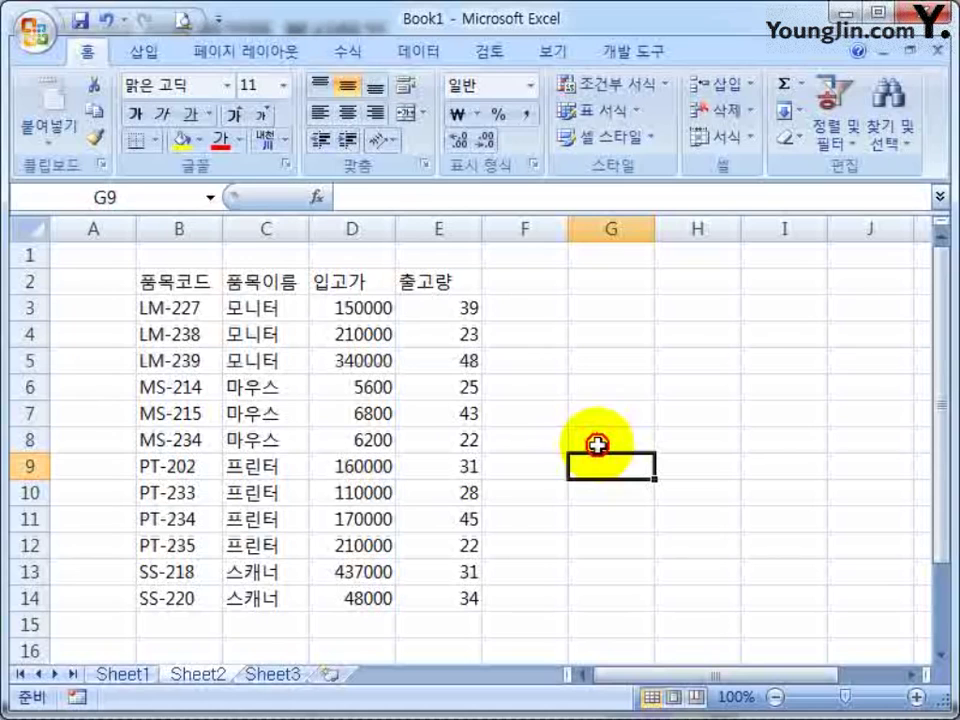
{"action": "left_click_drag", "start_coordinate": [189, 276], "coordinate": [411, 591]}
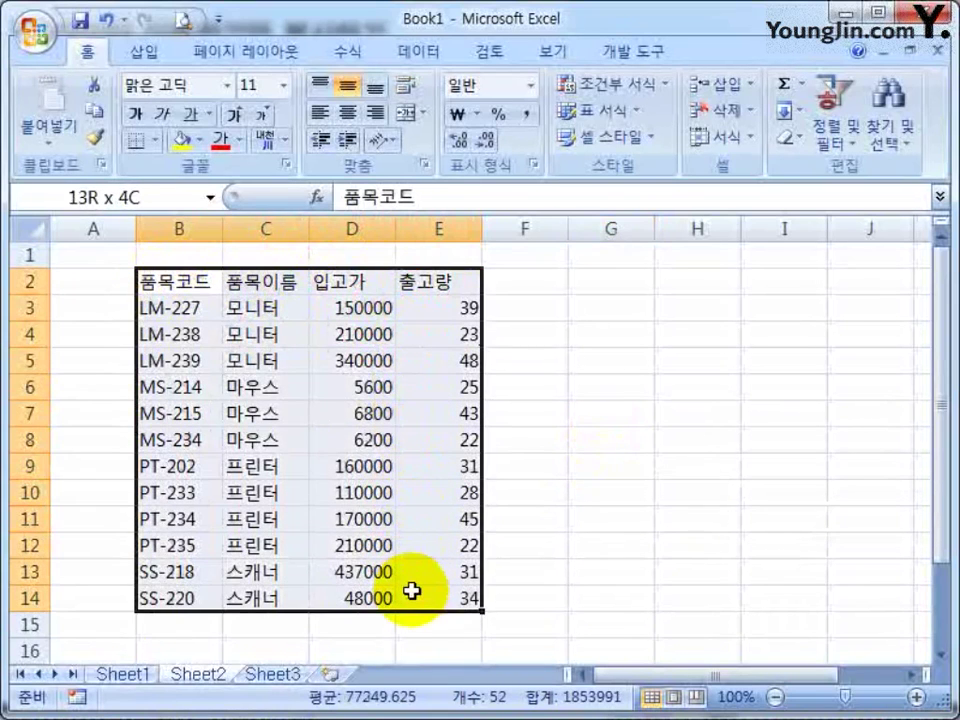
{"action": "left_click", "coordinate": [418, 445], "text": "shift"}
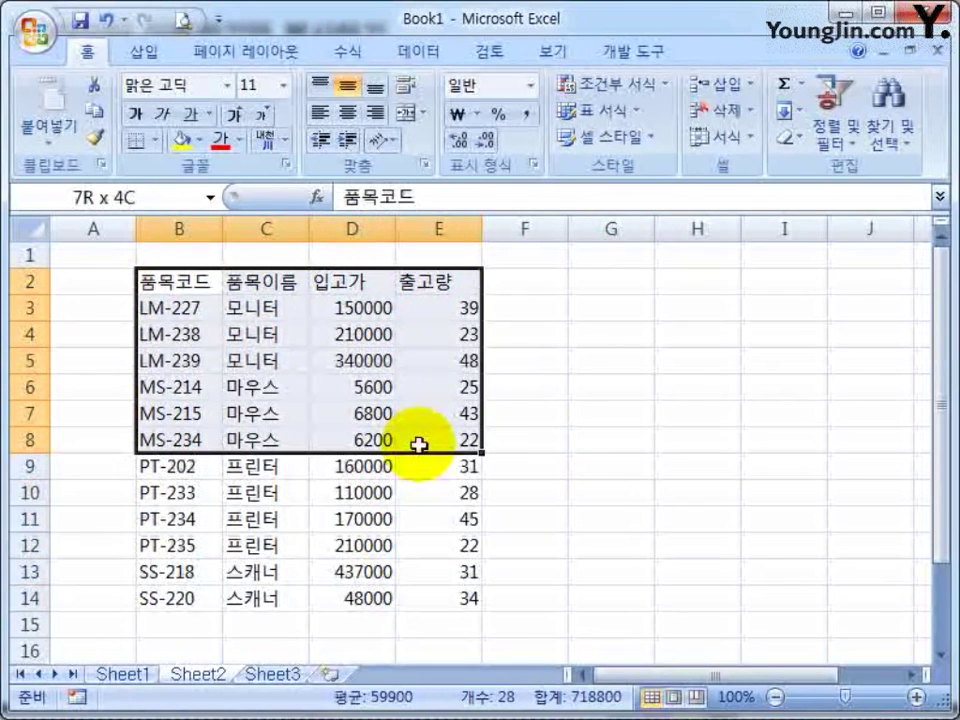
{"action": "left_click_drag", "start_coordinate": [418, 445], "coordinate": [424, 600]}
{"action": "key", "text": "ctrl+c"}
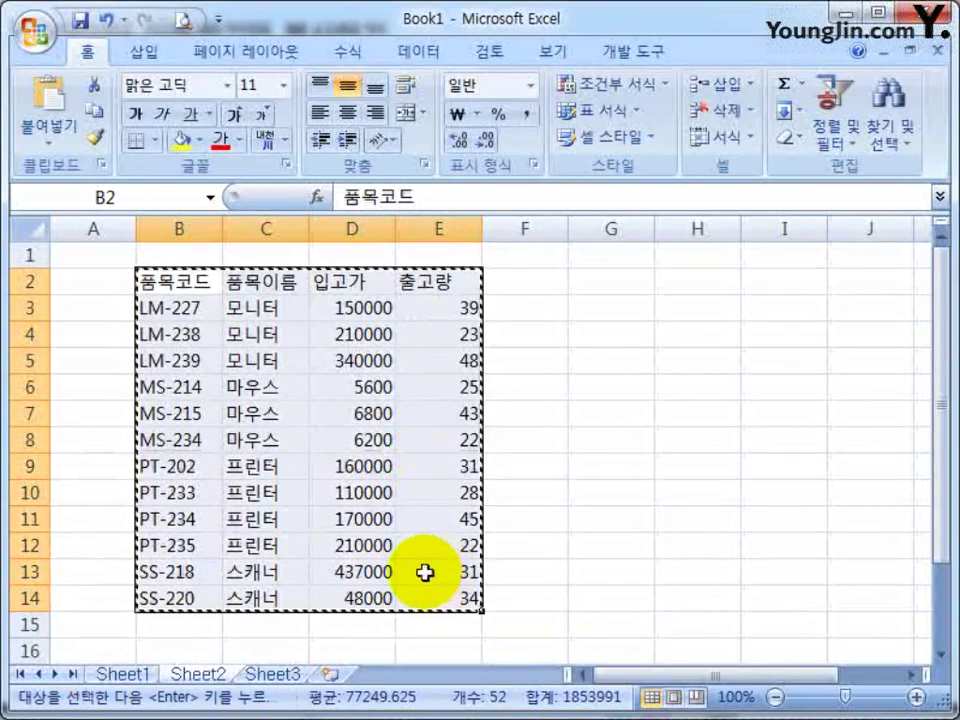
{"action": "left_click", "coordinate": [264, 674]}
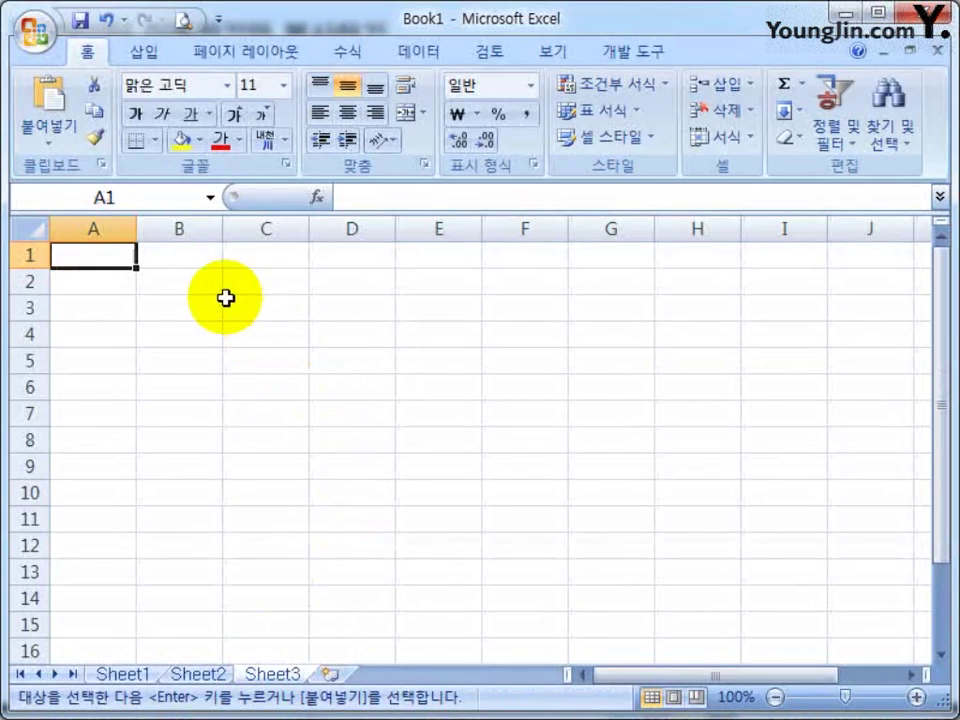
{"action": "key", "text": "ctrl+v"}
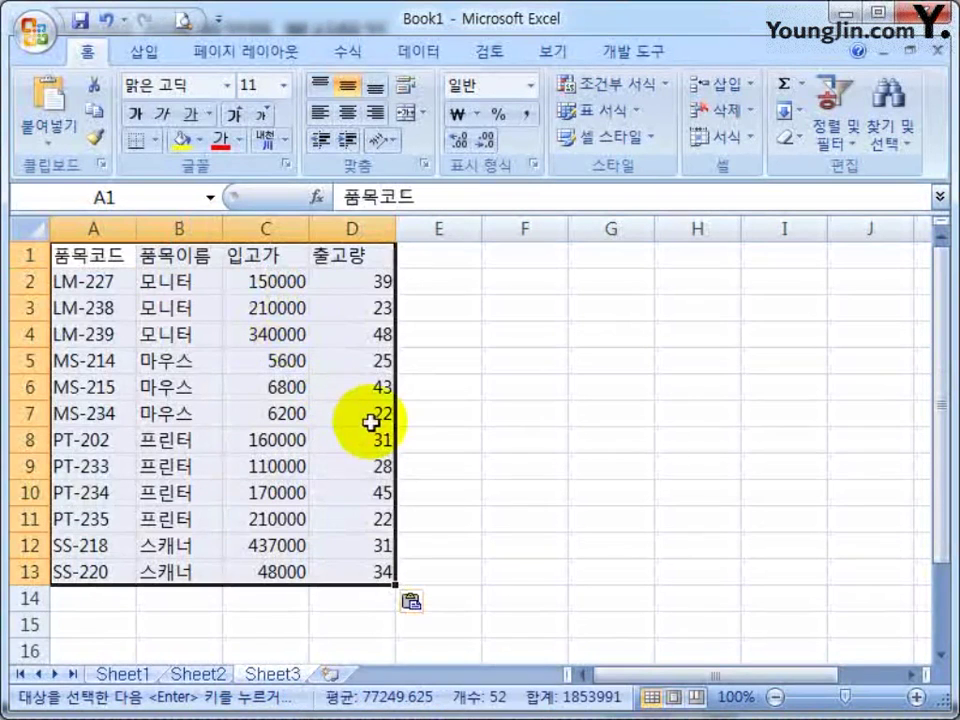
Compare the two sheets and copy Sheet2's table B2:E14 again
{"action": "left_click", "coordinate": [197, 675]}
{"action": "left_click", "coordinate": [272, 675]}
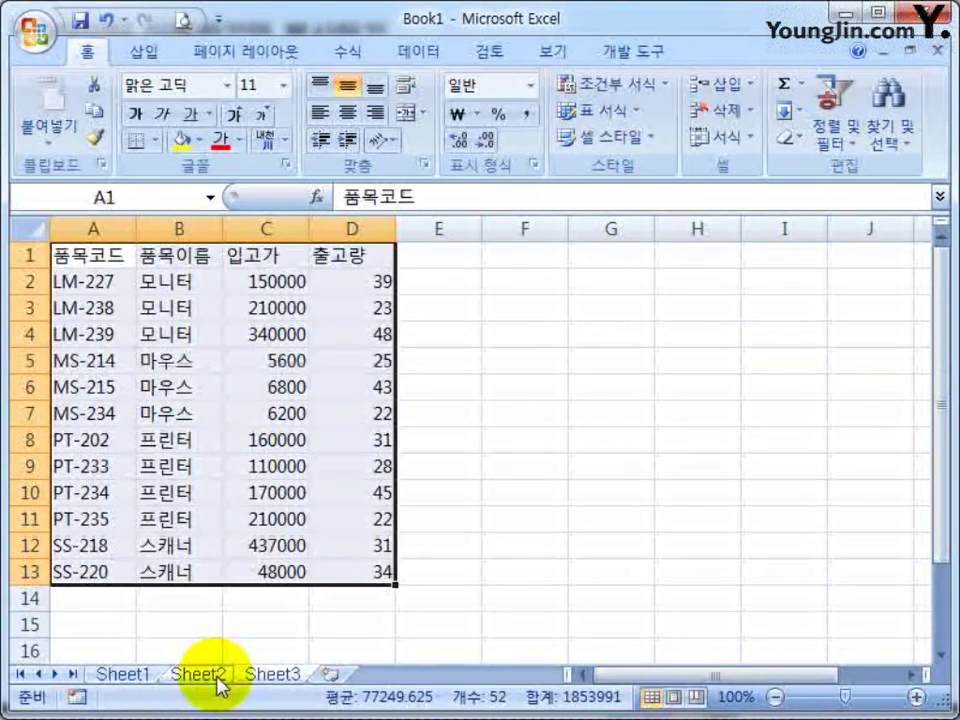
{"action": "left_click", "coordinate": [197, 675]}
{"action": "left_click", "coordinate": [265, 334]}
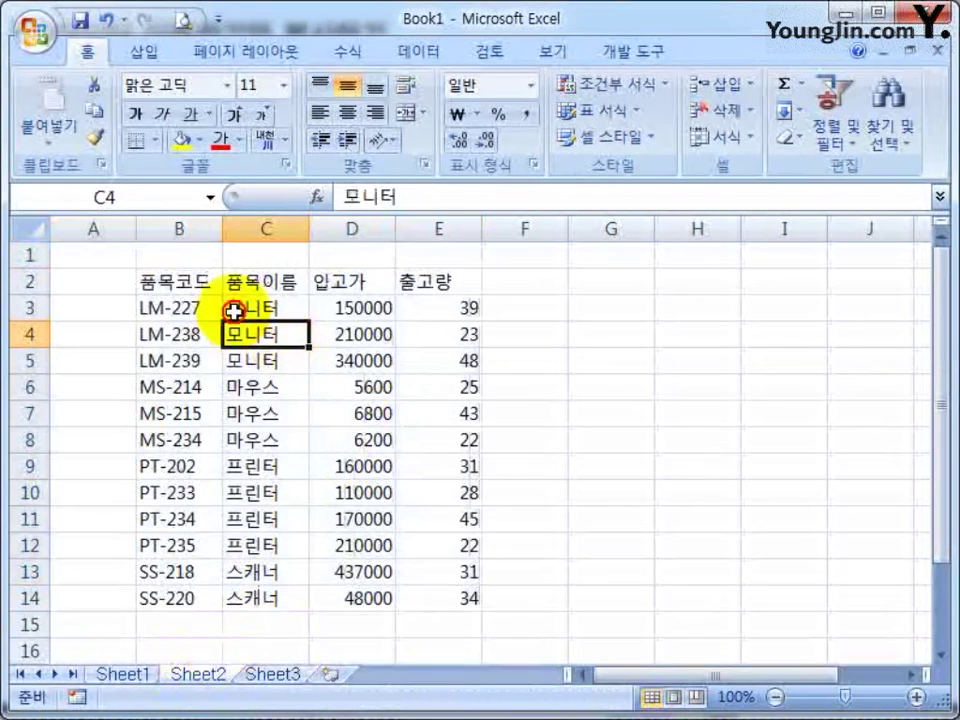
{"action": "left_click", "coordinate": [172, 285]}
{"action": "left_click_drag", "start_coordinate": [172, 285], "coordinate": [420, 594]}
{"action": "key", "text": "ctrl+c"}
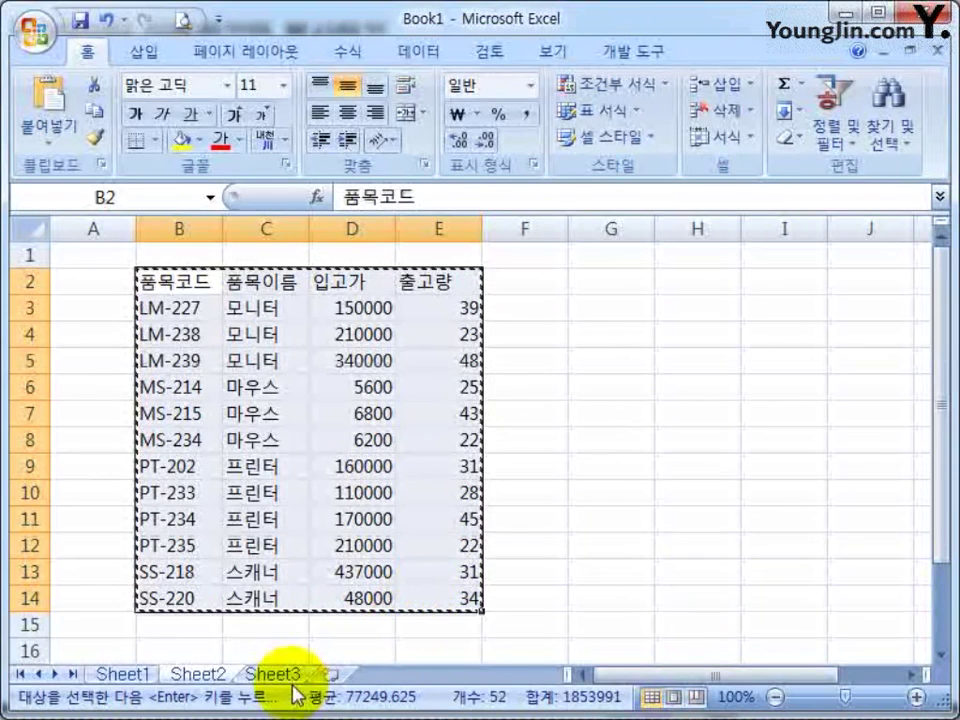
Select the pasted table A1:D13 on Sheet3, then return to Sheet2
{"action": "left_click", "coordinate": [270, 676]}
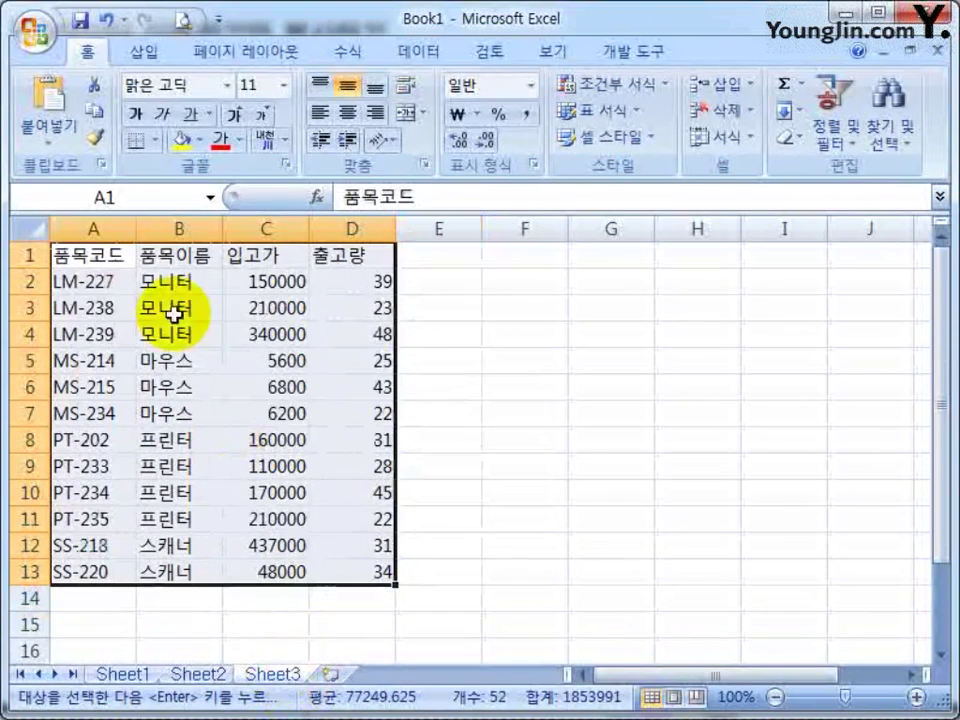
{"action": "left_click", "coordinate": [77, 257]}
{"action": "key", "text": "ctrl+a"}
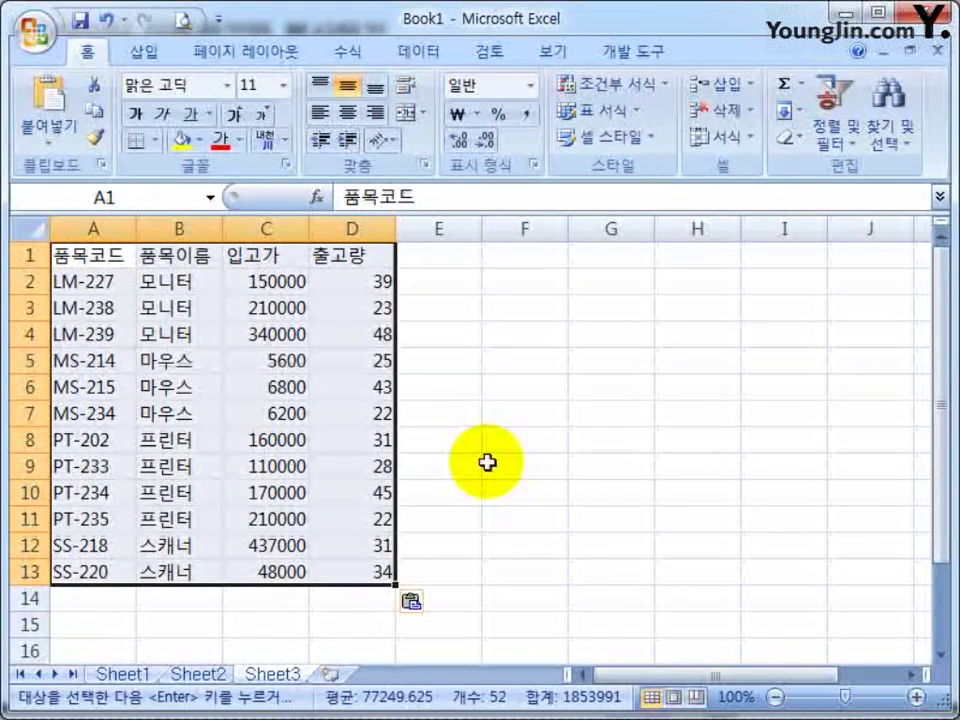
{"action": "left_click", "coordinate": [197, 672]}
{"action": "left_click", "coordinate": [575, 432]}
Select the 입고가 and 출고량 data block in the product table
{"action": "left_click", "coordinate": [186, 279]}
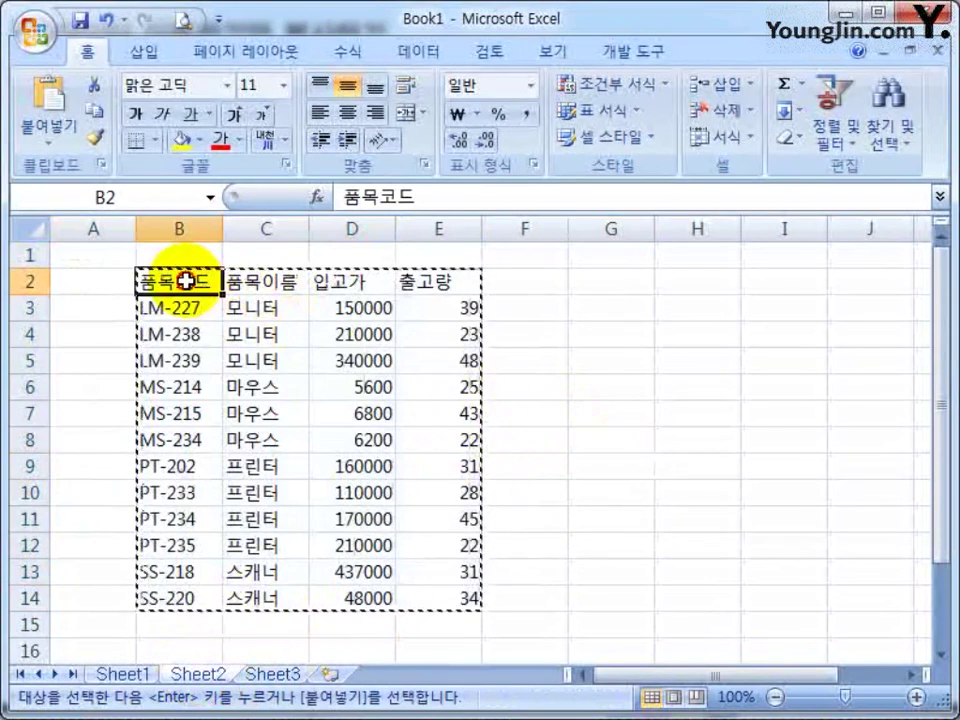
{"action": "left_click_drag", "start_coordinate": [205, 293], "coordinate": [207, 296]}
{"action": "left_click", "coordinate": [313, 437]}
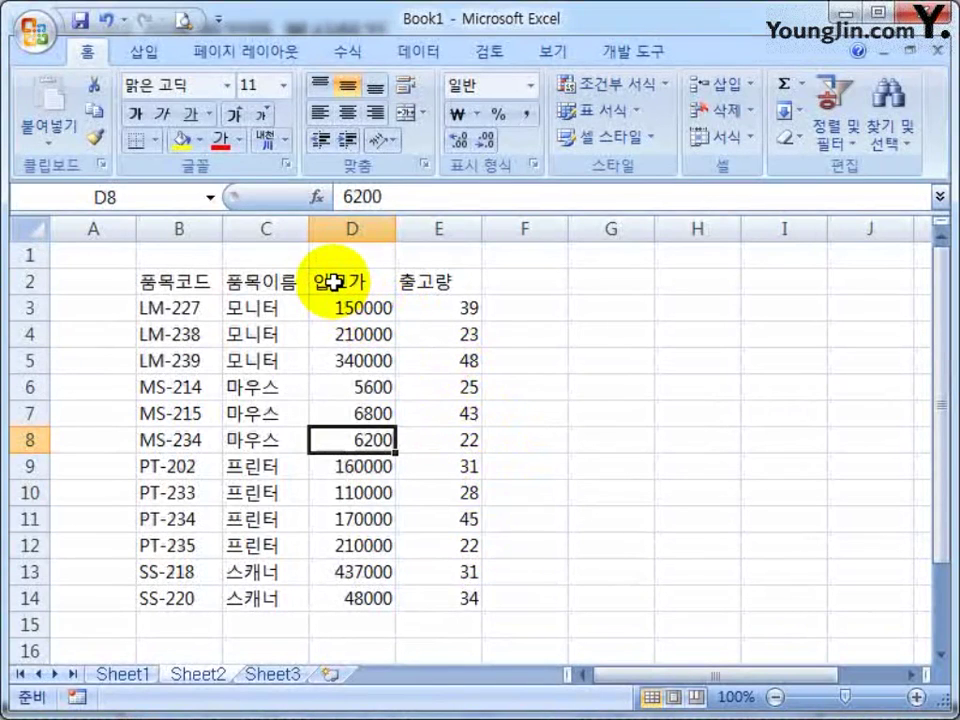
{"action": "left_click_drag", "start_coordinate": [315, 281], "coordinate": [435, 598]}
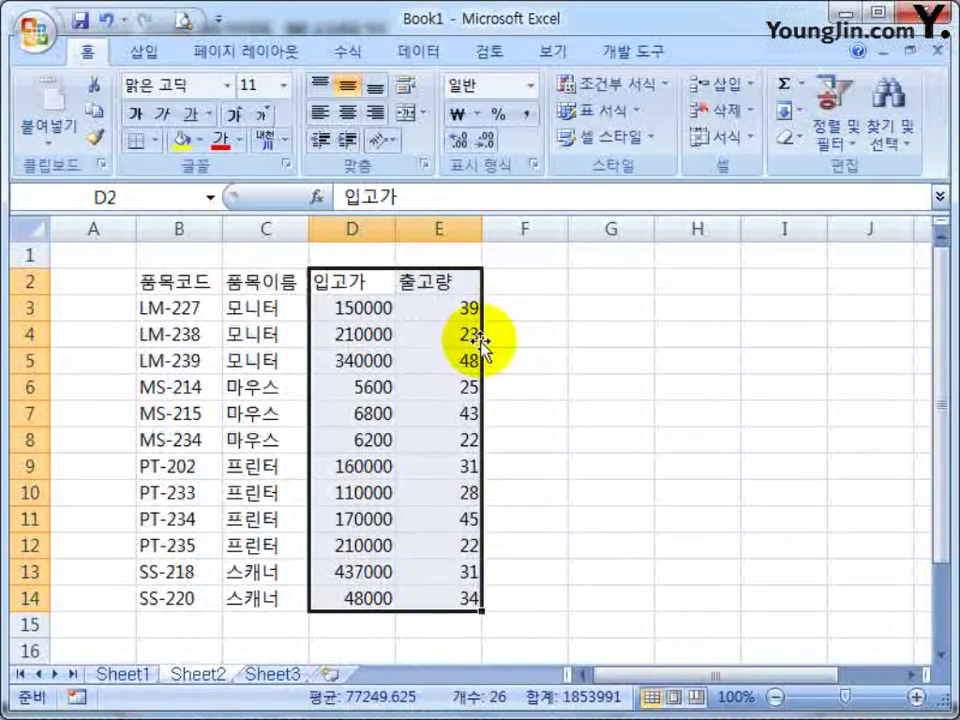
Move the 입고가/출고량 block into E2:F14, then zoom into the textbook page
{"action": "mouse_move", "coordinate": [479, 341]}
{"action": "left_mouse_down"}
{"action": "mouse_move", "coordinate": [556, 352]}
{"action": "mouse_move", "coordinate": [566, 333]}
{"action": "mouse_move", "coordinate": [610, 340]}
{"action": "left_mouse_up"}
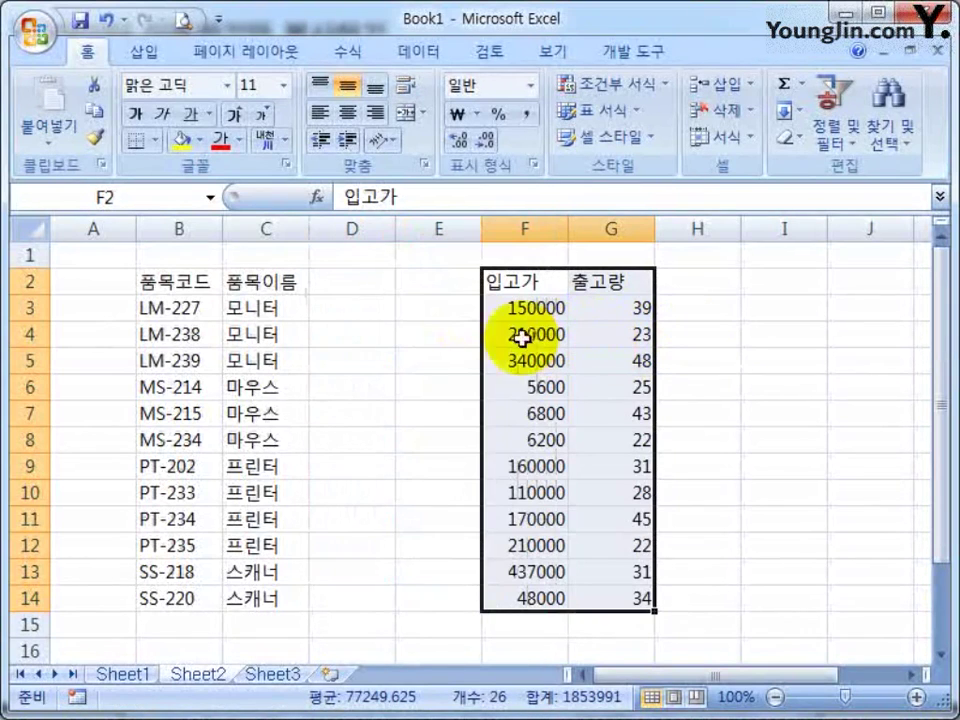
{"action": "left_click_drag", "start_coordinate": [482, 340], "coordinate": [443, 343]}
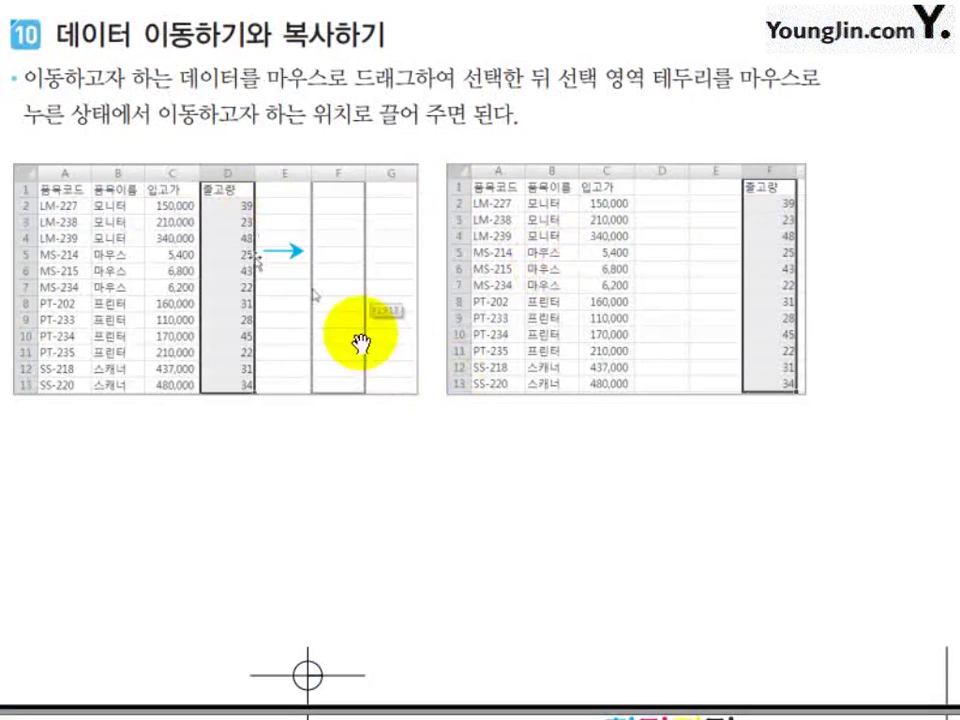
{"action": "left_click", "coordinate": [514, 508]}
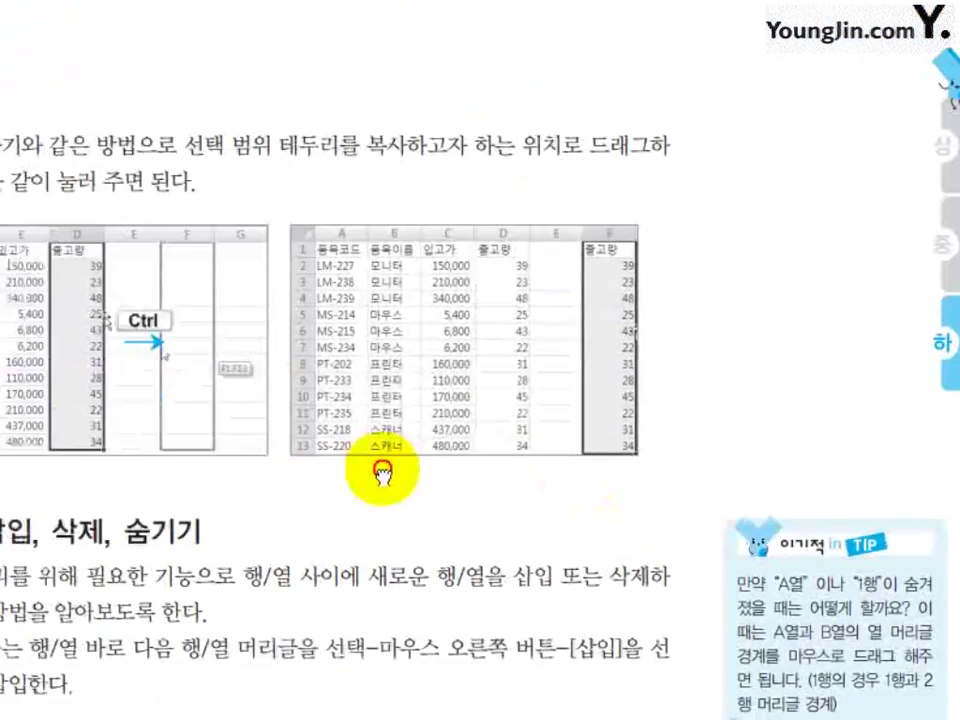
{"action": "left_click_drag", "start_coordinate": [383, 474], "coordinate": [542, 381]}
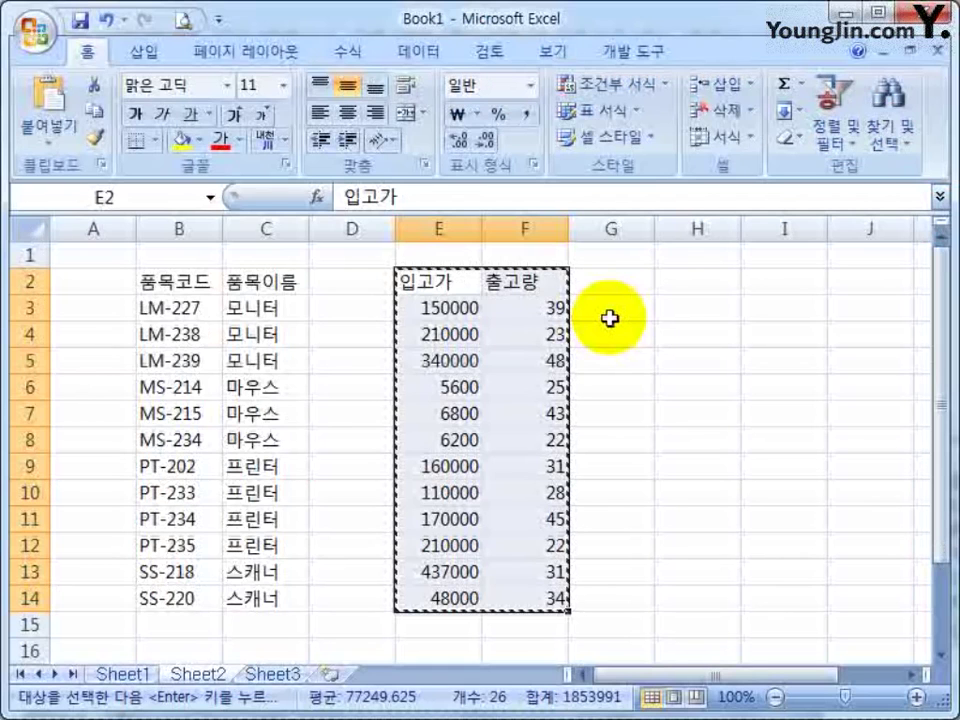
Paste the copied block at H2, then undo it and cancel the copy
{"action": "left_click", "coordinate": [697, 281]}
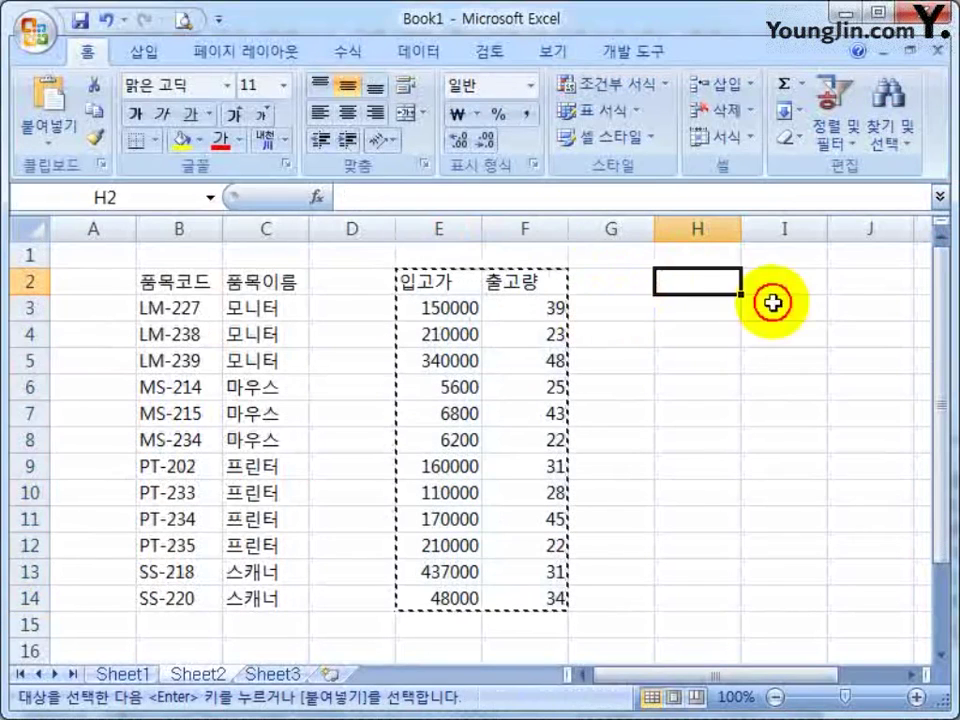
{"action": "key", "text": "ctrl+v"}
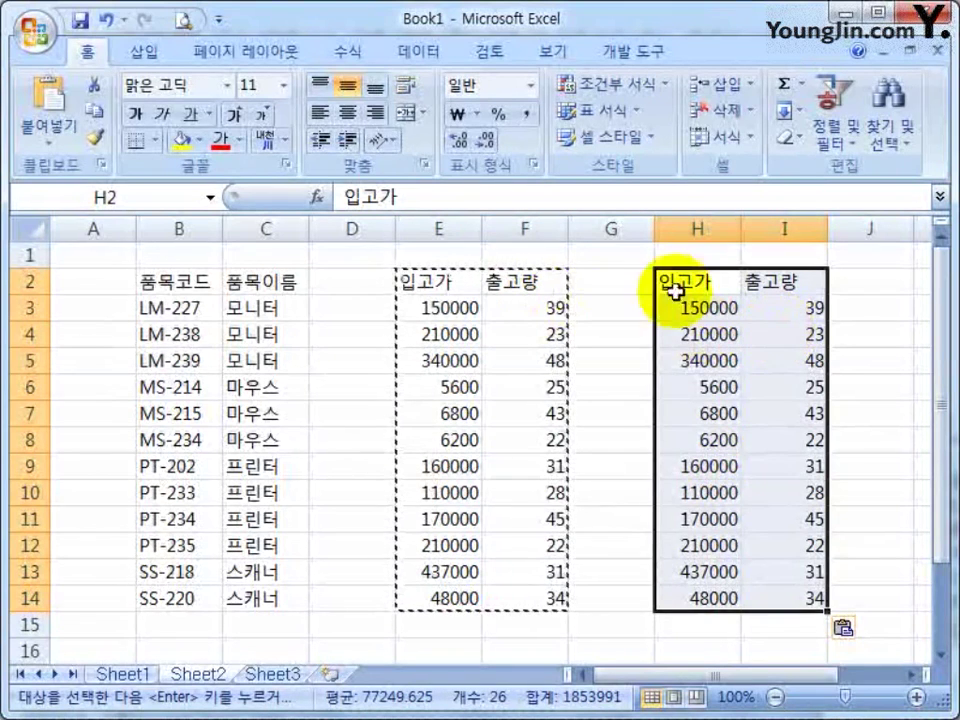
{"action": "left_click", "coordinate": [107, 20]}
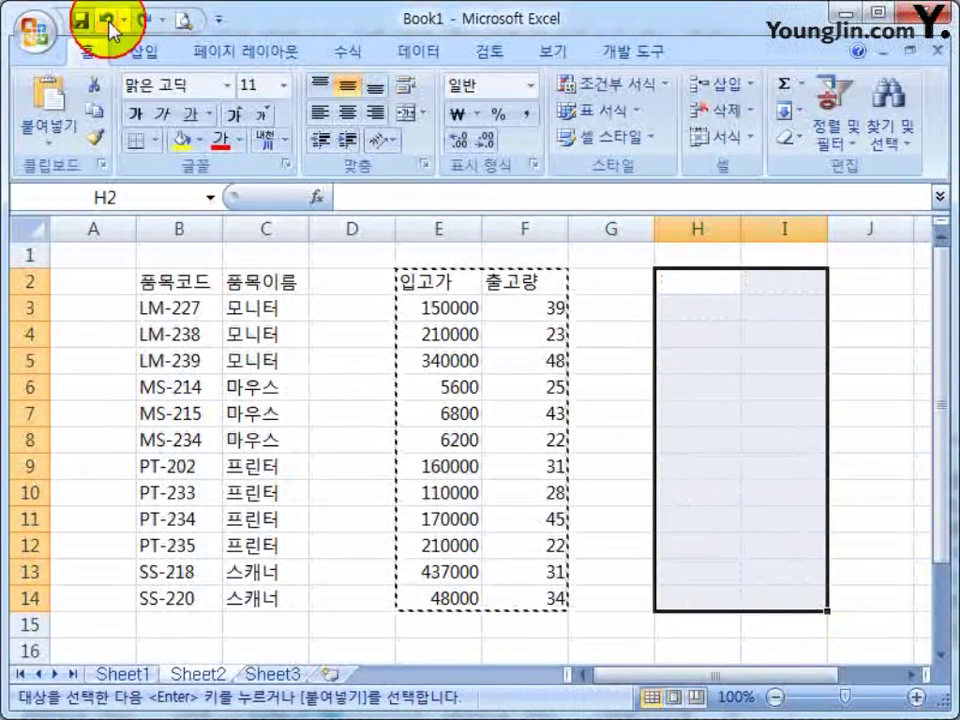
{"action": "left_click", "coordinate": [671, 380]}
{"action": "left_click", "coordinate": [628, 358]}
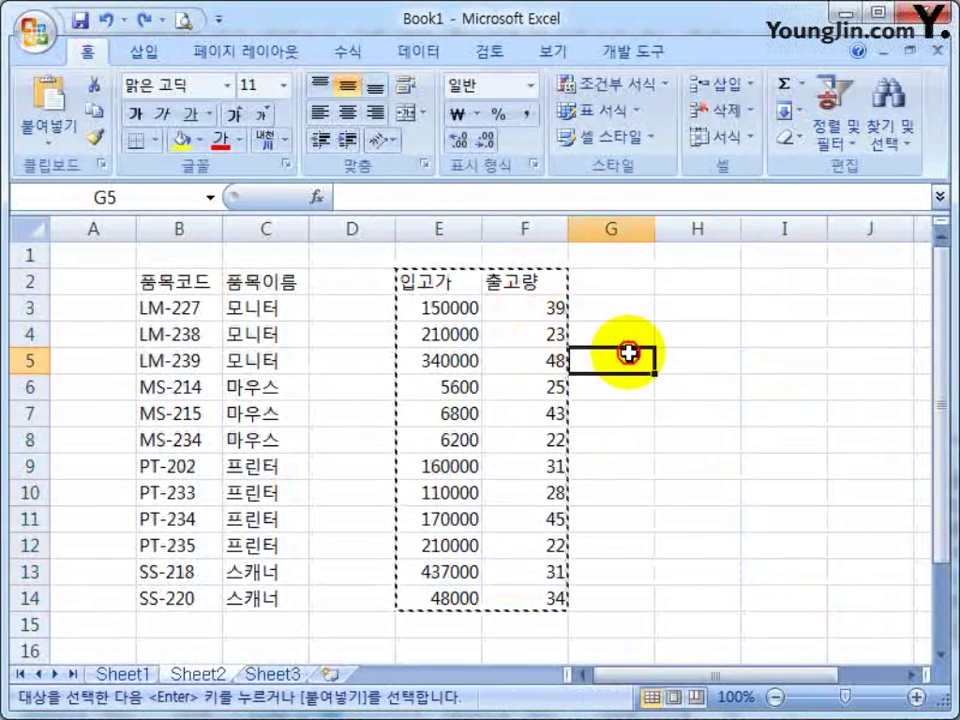
{"action": "key", "text": "Escape"}
Ctrl-drag a copy of the block to H2:I14, then undo the copies
{"action": "left_click_drag", "start_coordinate": [420, 281], "coordinate": [515, 596]}
{"action": "left_click_drag", "start_coordinate": [566, 430], "coordinate": [773, 440]}
{"action": "key", "text": "ctrl"}
{"action": "key", "text": "ctrl"}
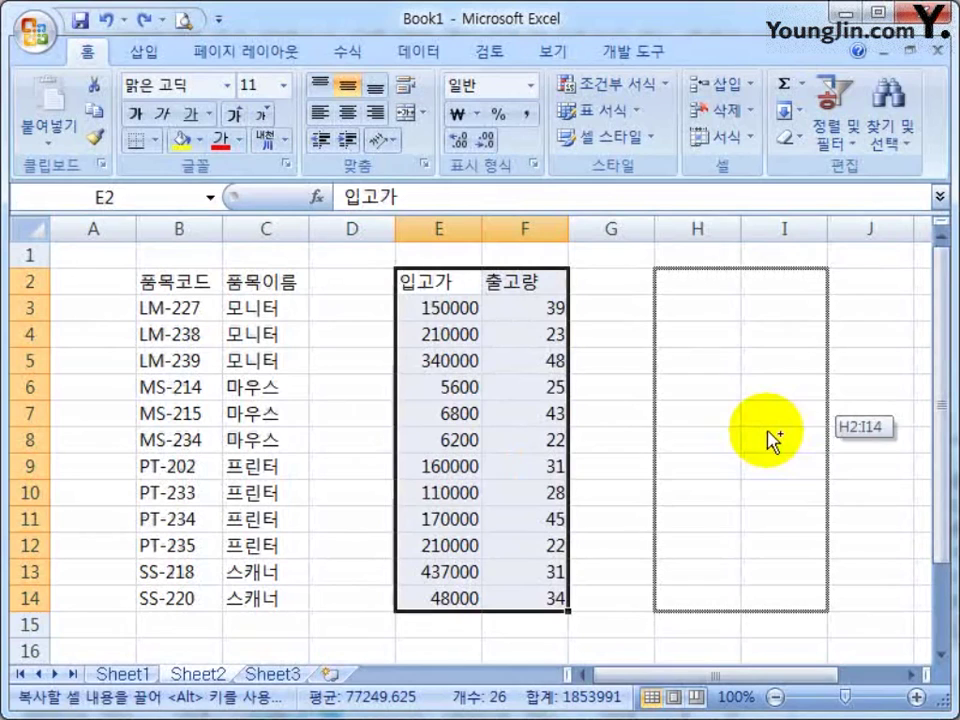
{"action": "left_click_drag", "start_coordinate": [768, 432], "coordinate": [766, 430]}
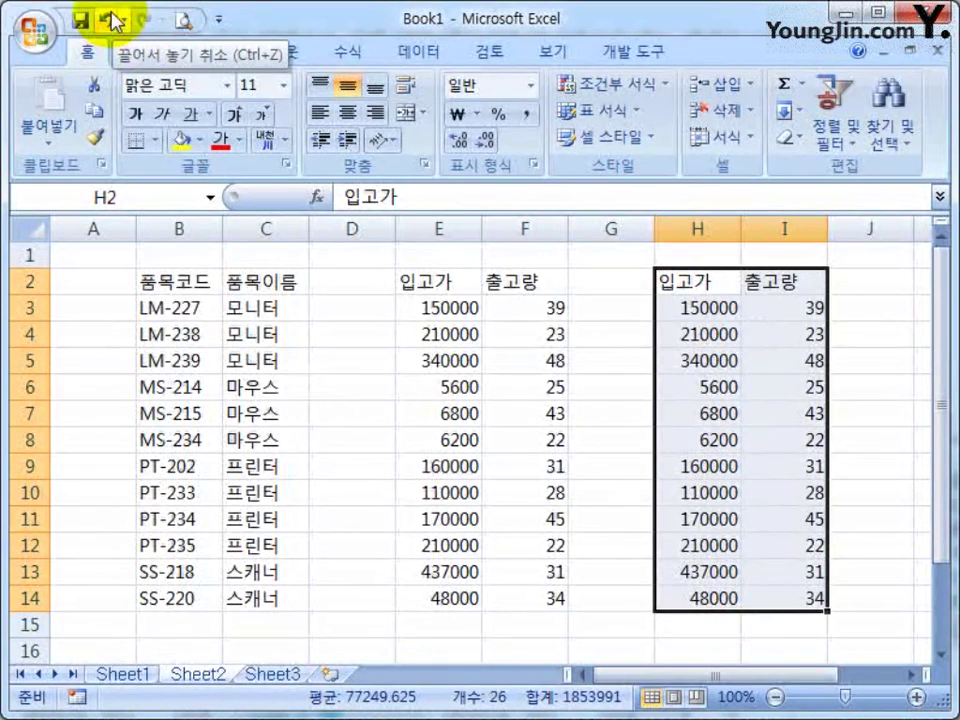
{"action": "key", "text": "ctrl+z"}
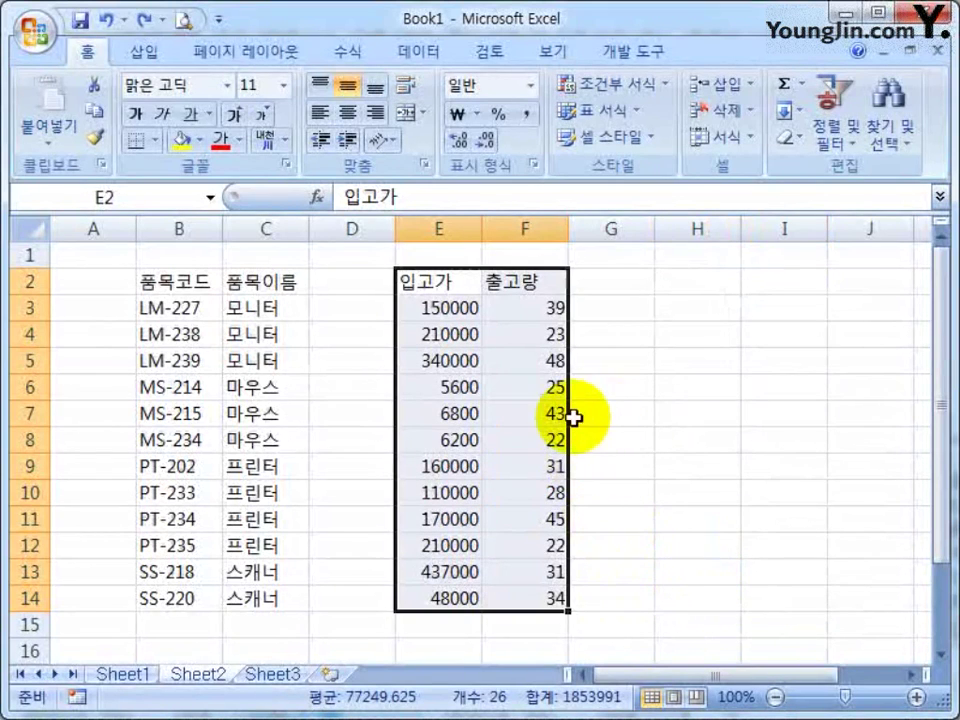
{"action": "left_click_drag", "start_coordinate": [569, 418], "coordinate": [793, 408]}
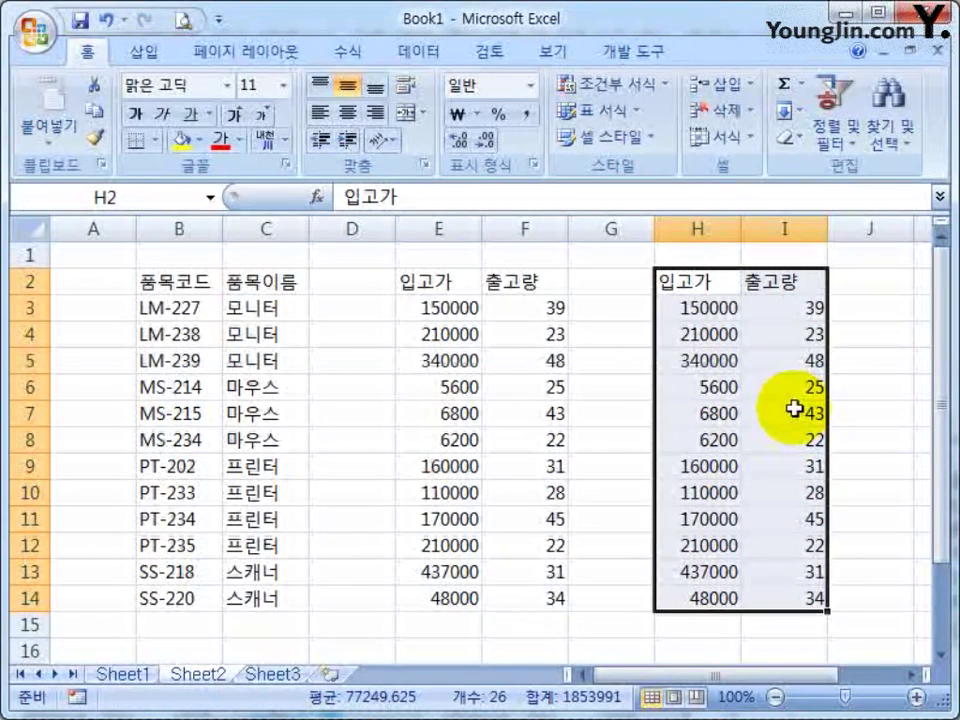
{"action": "key", "text": "ctrl+z"}
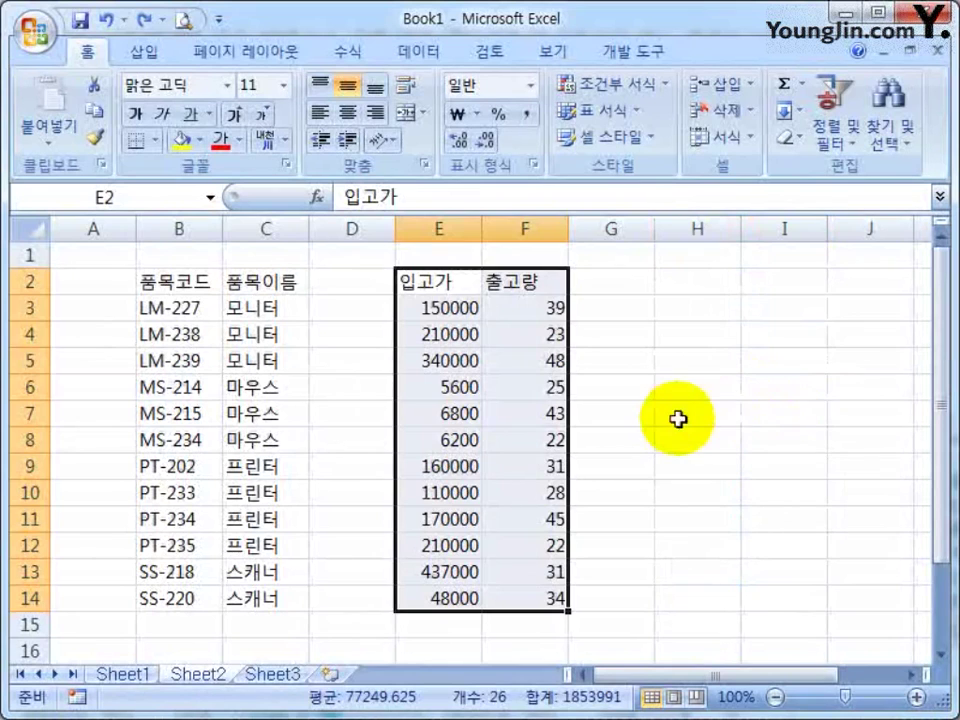
{"action": "left_click", "coordinate": [678, 420]}
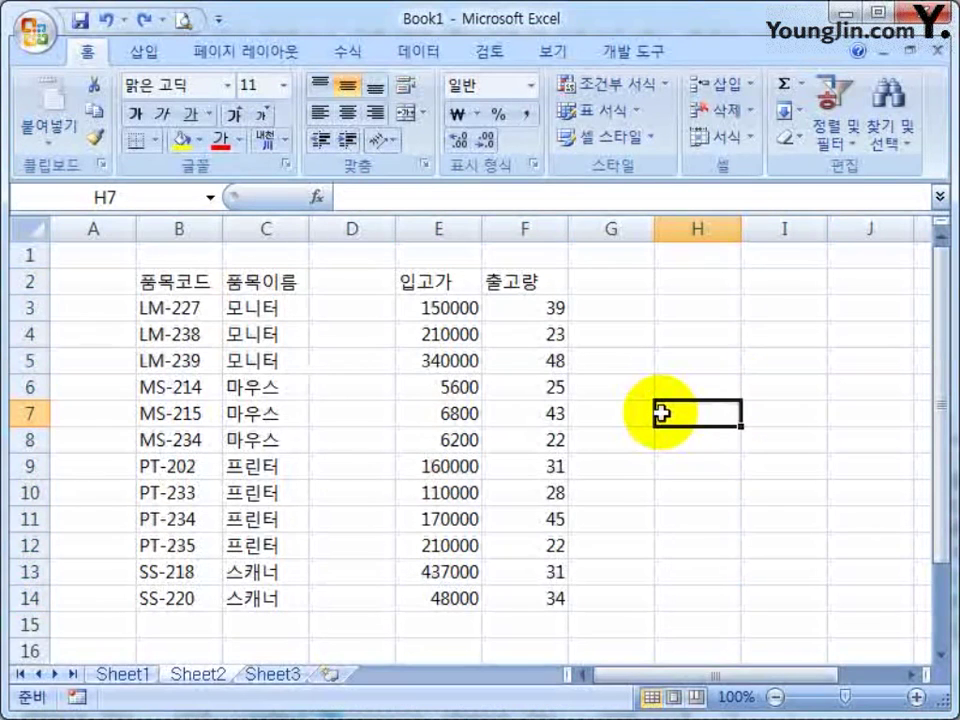
Drag the 입고가/출고량 block into D2:E14 beside 품목이름
{"action": "left_click_drag", "start_coordinate": [432, 284], "coordinate": [641, 493]}
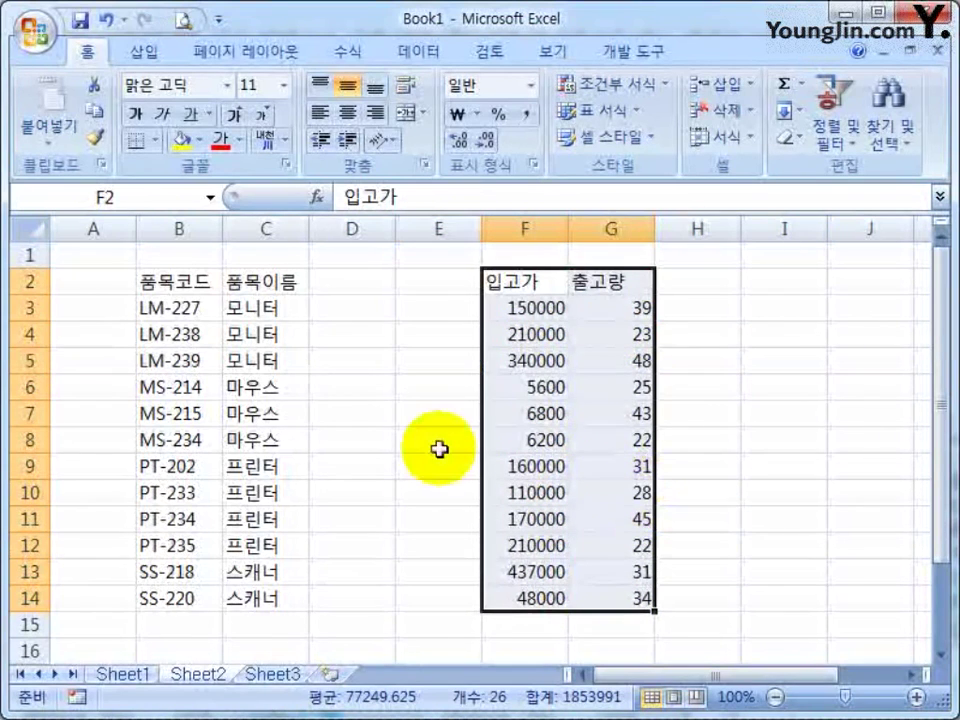
{"action": "left_click_drag", "start_coordinate": [481, 450], "coordinate": [365, 461]}
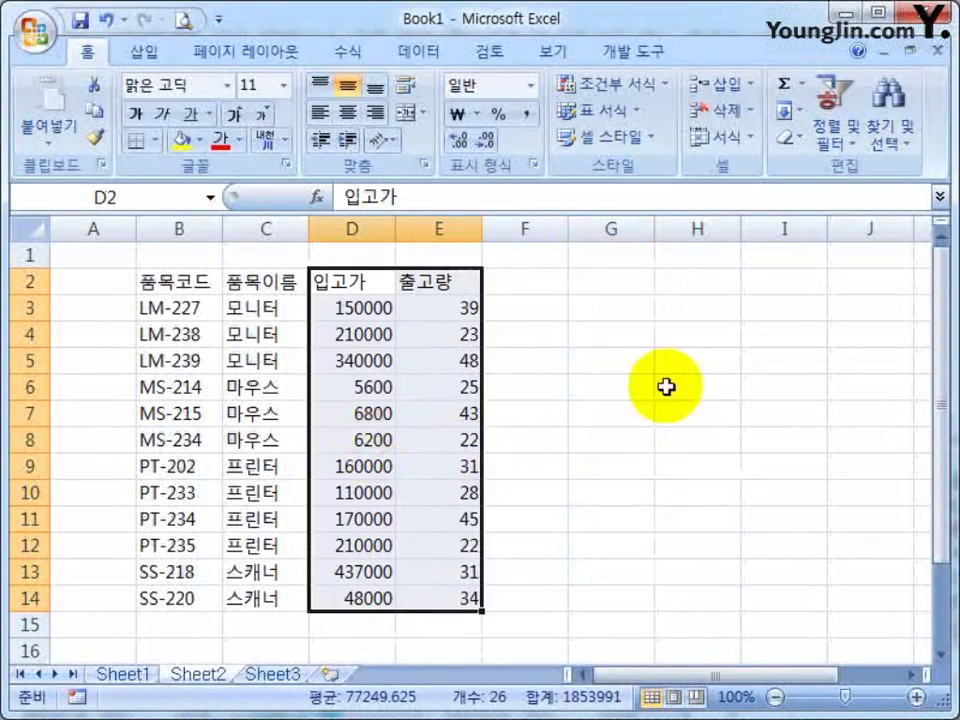
{"action": "left_click", "coordinate": [525, 413]}
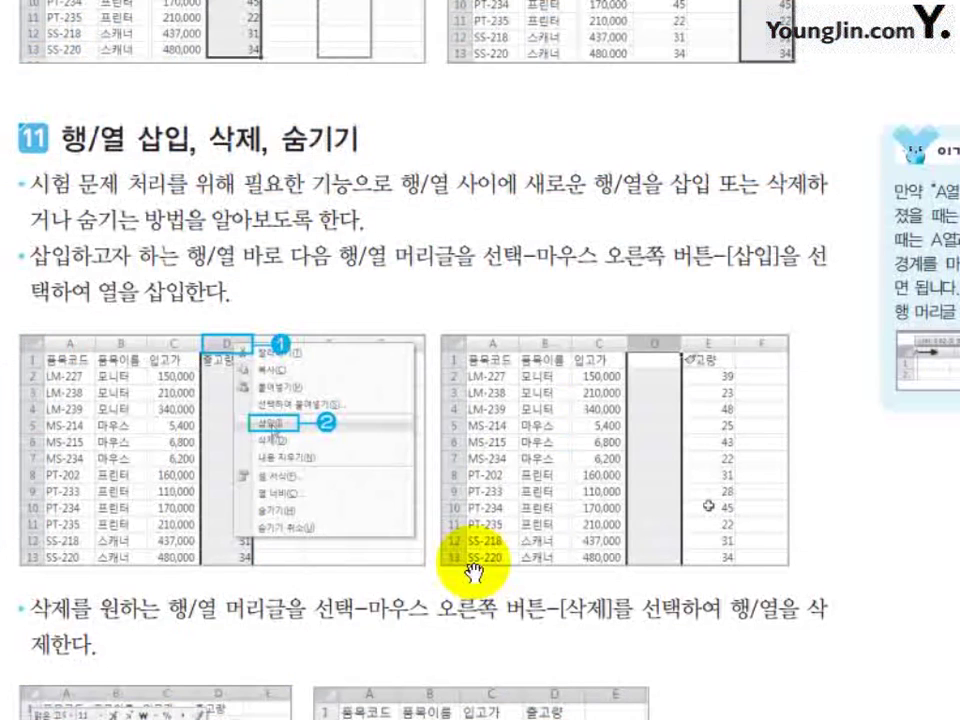
Scroll the textbook down to section 11, 행/열 삽입, 삭제, 숨기기
{"action": "scroll", "coordinate": [472, 572], "scroll_direction": "down", "scroll_amount": 3}
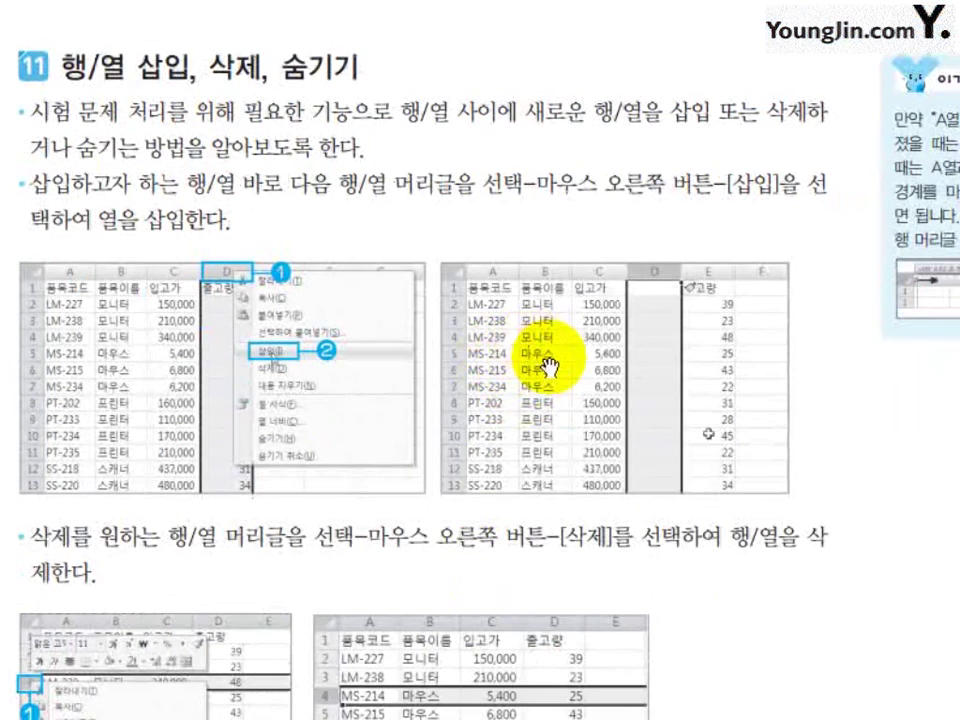
{"action": "scroll", "coordinate": [343, 653], "scroll_direction": "down", "scroll_amount": 1}
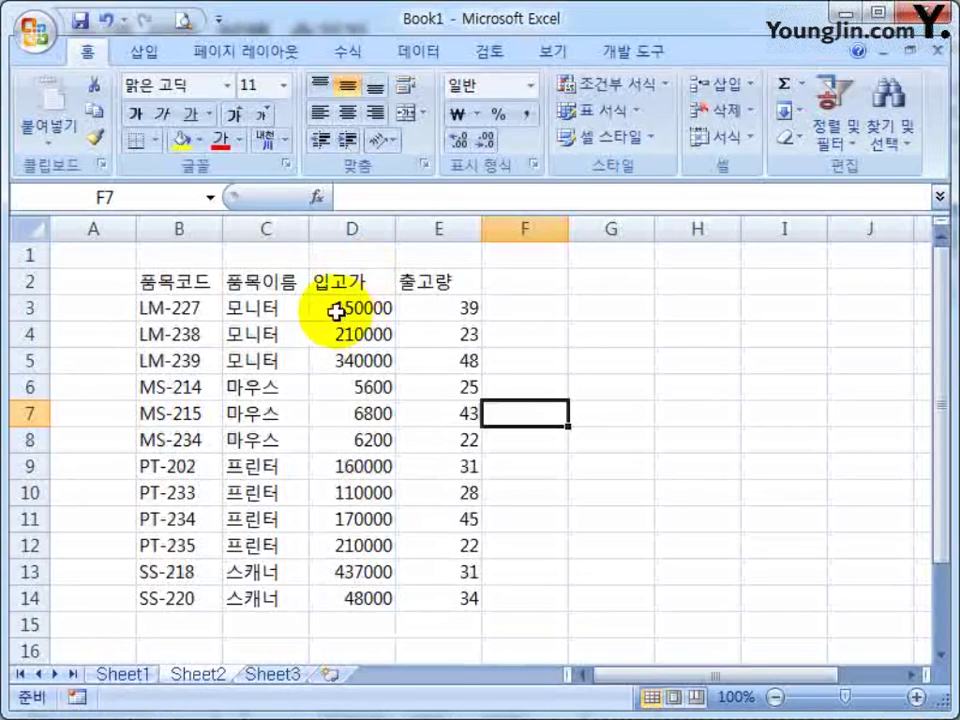
{"action": "left_click", "coordinate": [438, 284]}
{"action": "left_click", "coordinate": [441, 229]}
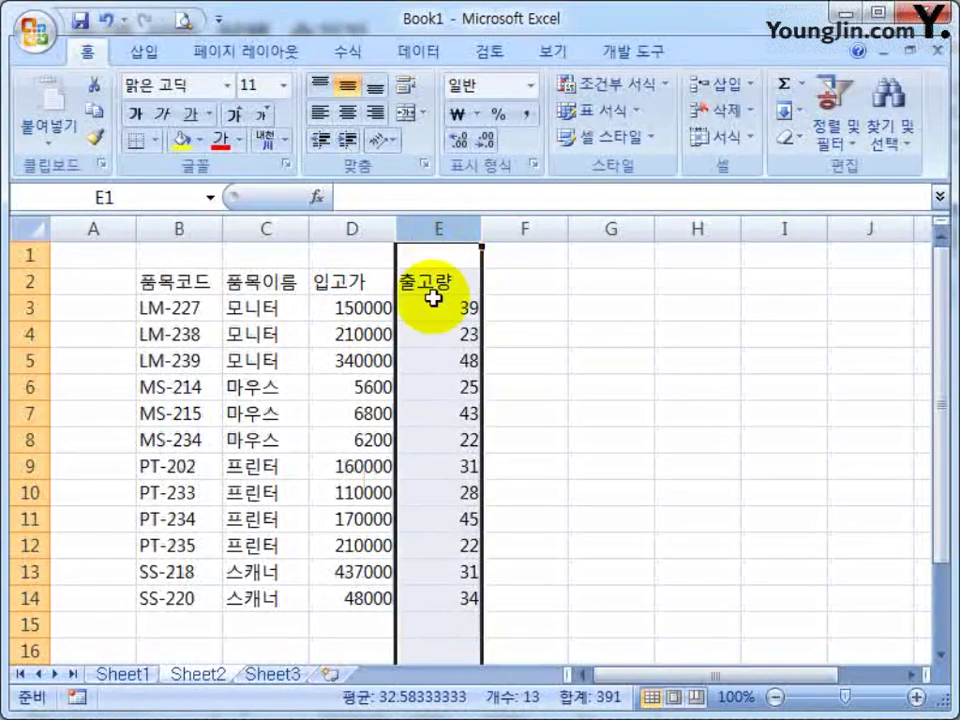
{"action": "left_click_drag", "start_coordinate": [437, 289], "coordinate": [440, 598]}
{"action": "left_click_drag", "start_coordinate": [482, 430], "coordinate": [545, 432]}
{"action": "left_click", "coordinate": [697, 387]}
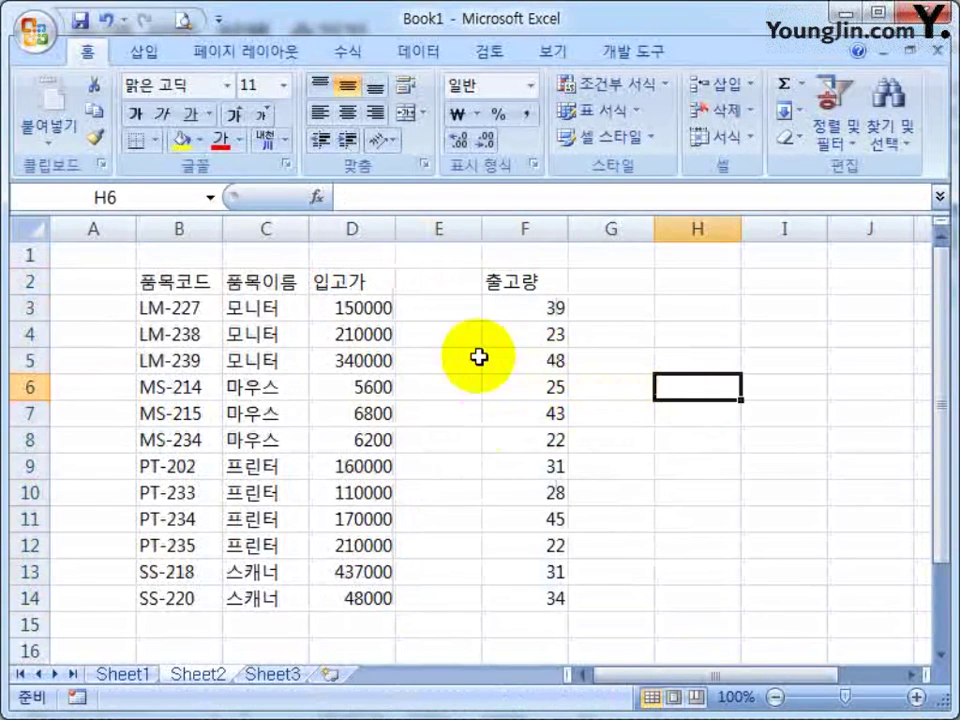
{"action": "left_click", "coordinate": [478, 360]}
{"action": "key", "text": "ctrl+z"}
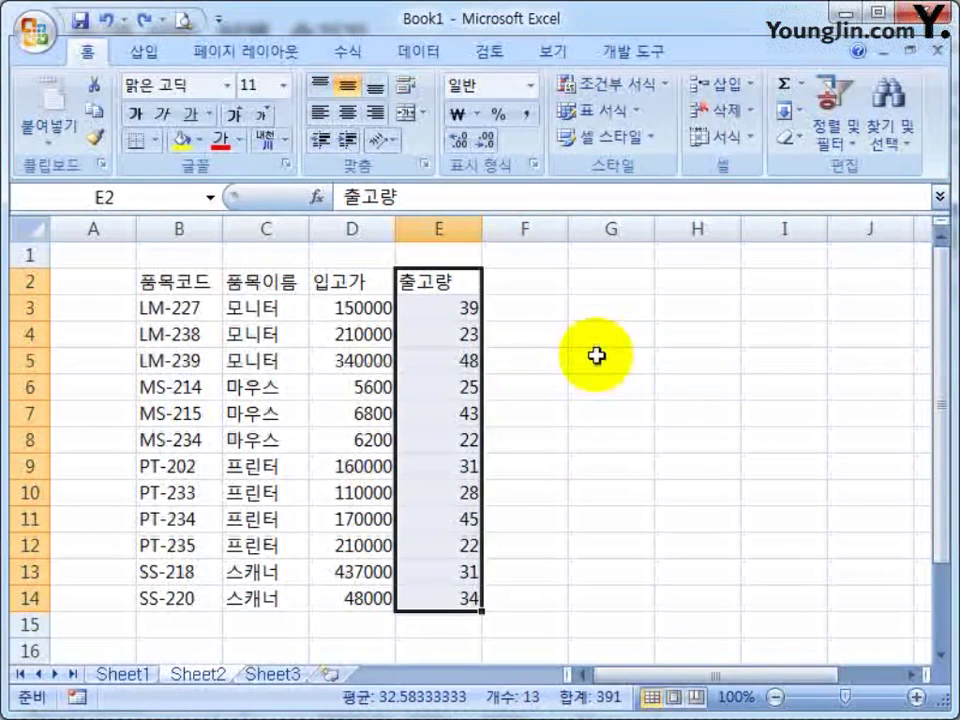
{"action": "left_click", "coordinate": [597, 356]}
{"action": "left_click", "coordinate": [432, 229]}
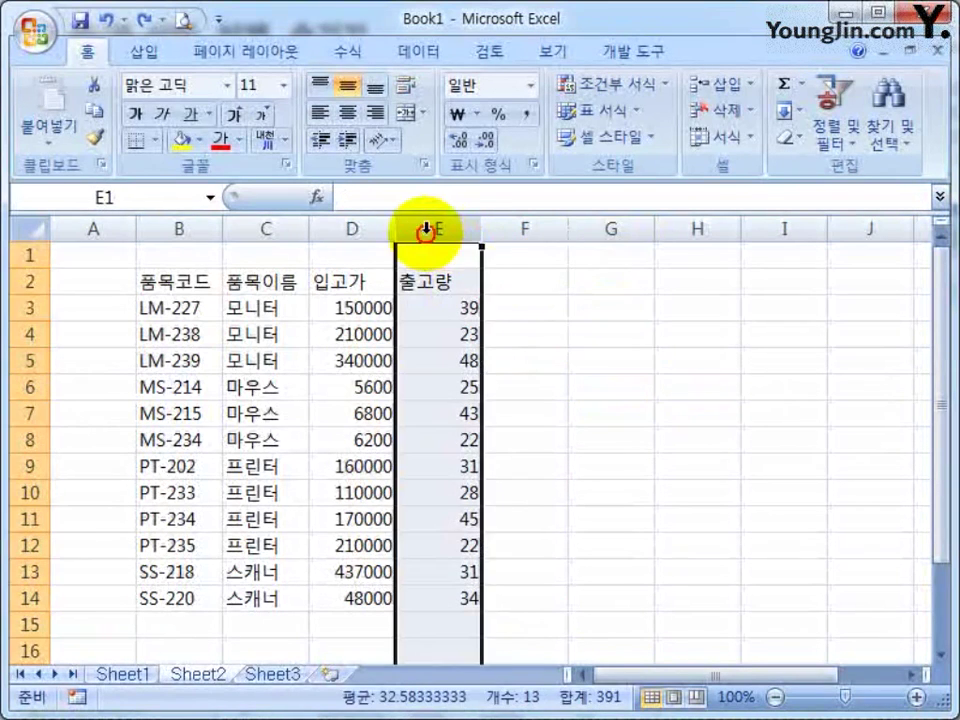
{"action": "left_click", "coordinate": [640, 340]}
{"action": "left_click", "coordinate": [414, 256]}
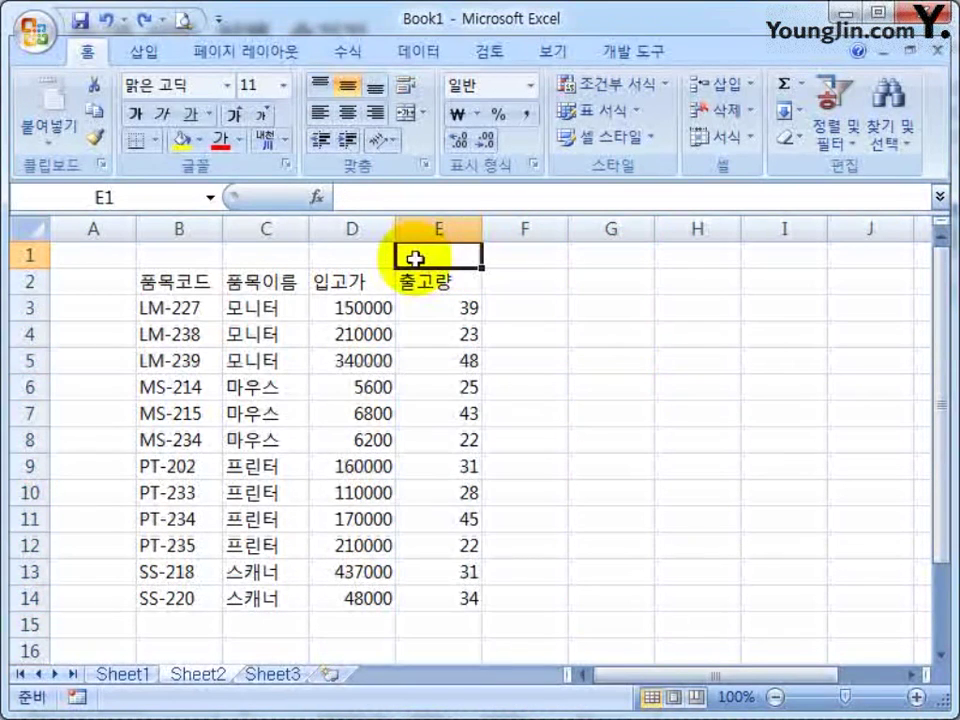
{"action": "right_click", "coordinate": [430, 257]}
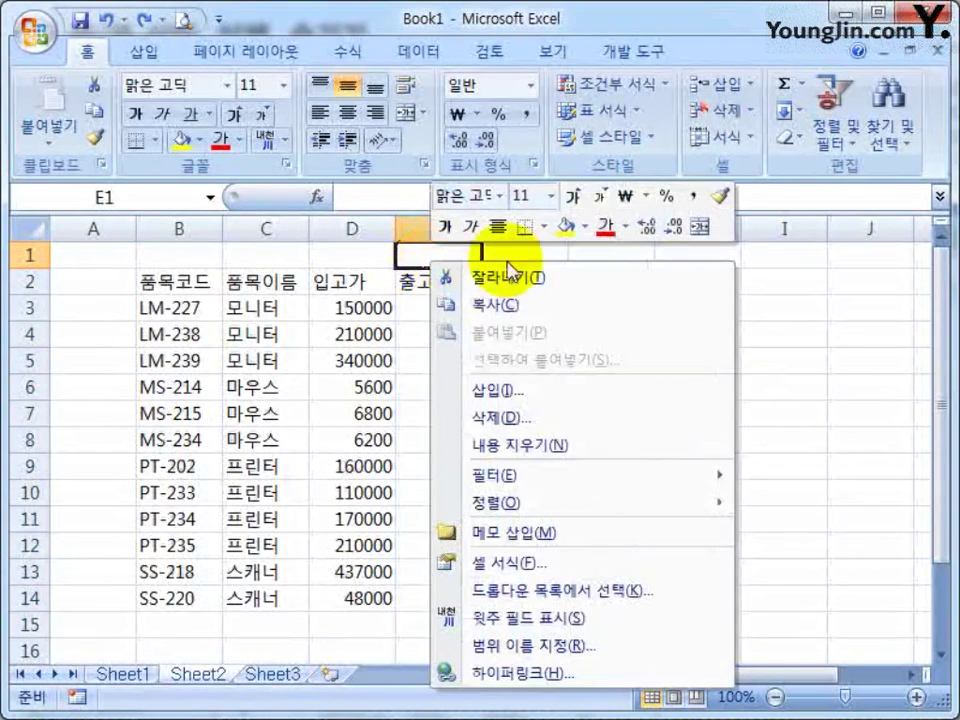
{"action": "left_click", "coordinate": [420, 388]}
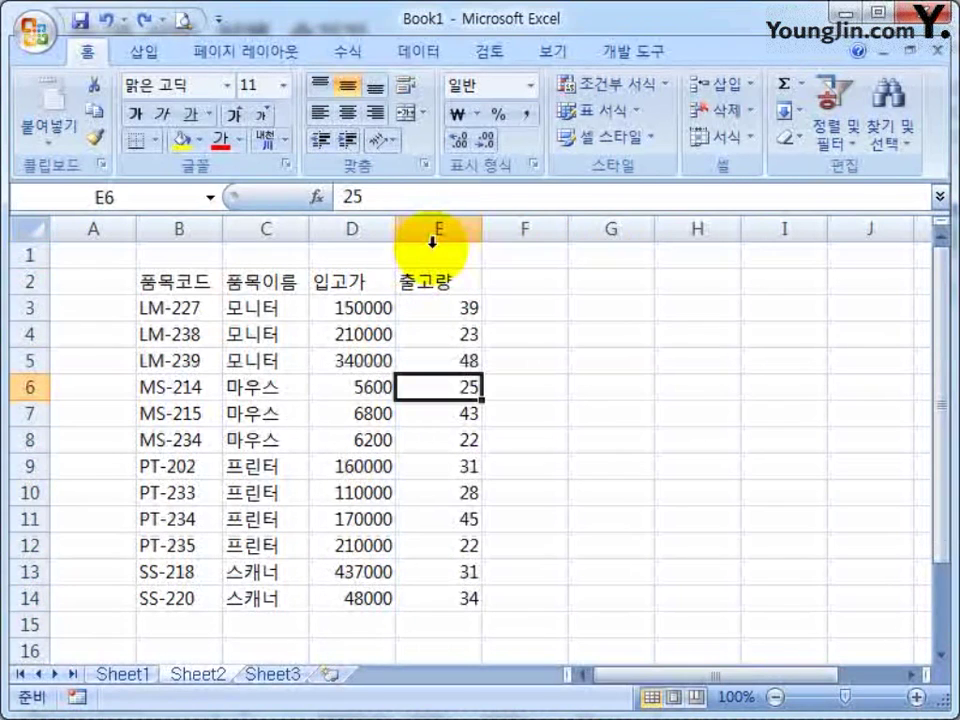
{"action": "left_click", "coordinate": [432, 241]}
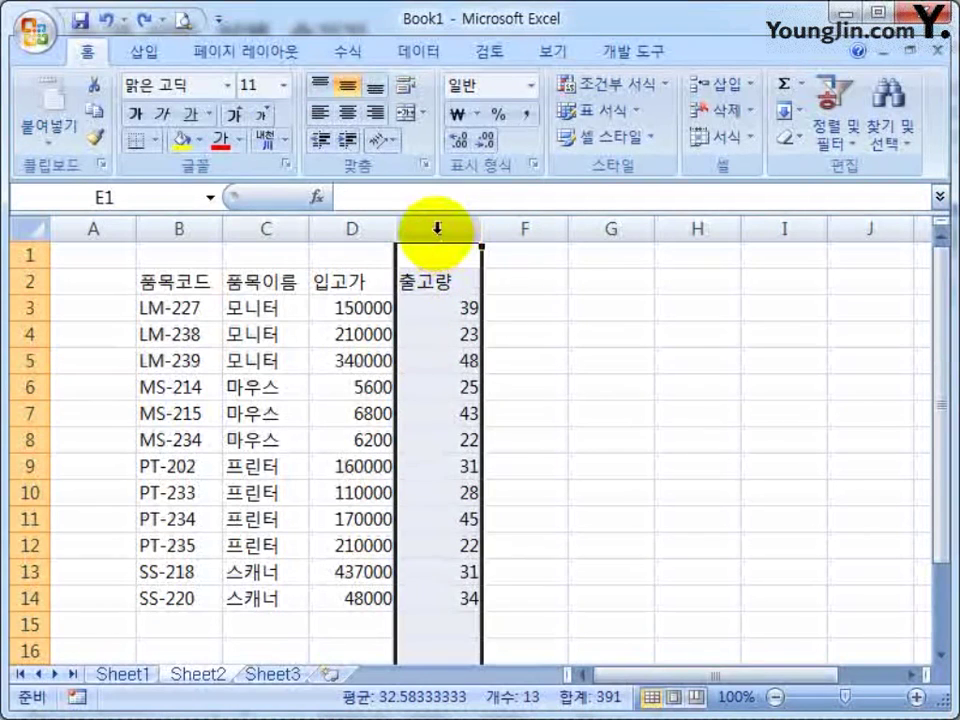
{"action": "left_click", "coordinate": [437, 233]}
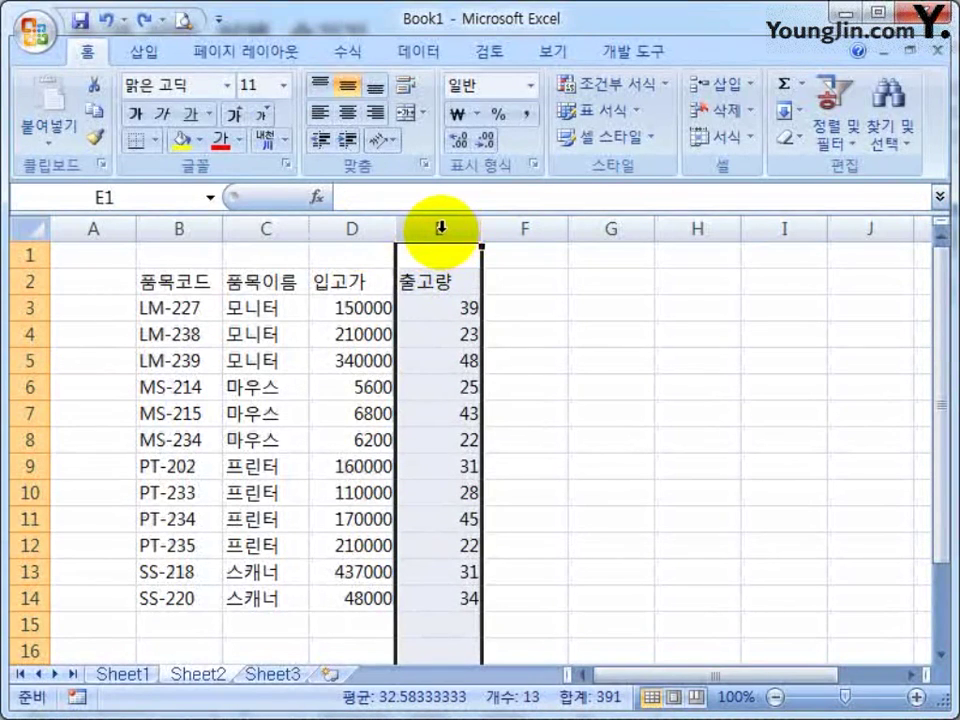
{"action": "right_click", "coordinate": [440, 232]}
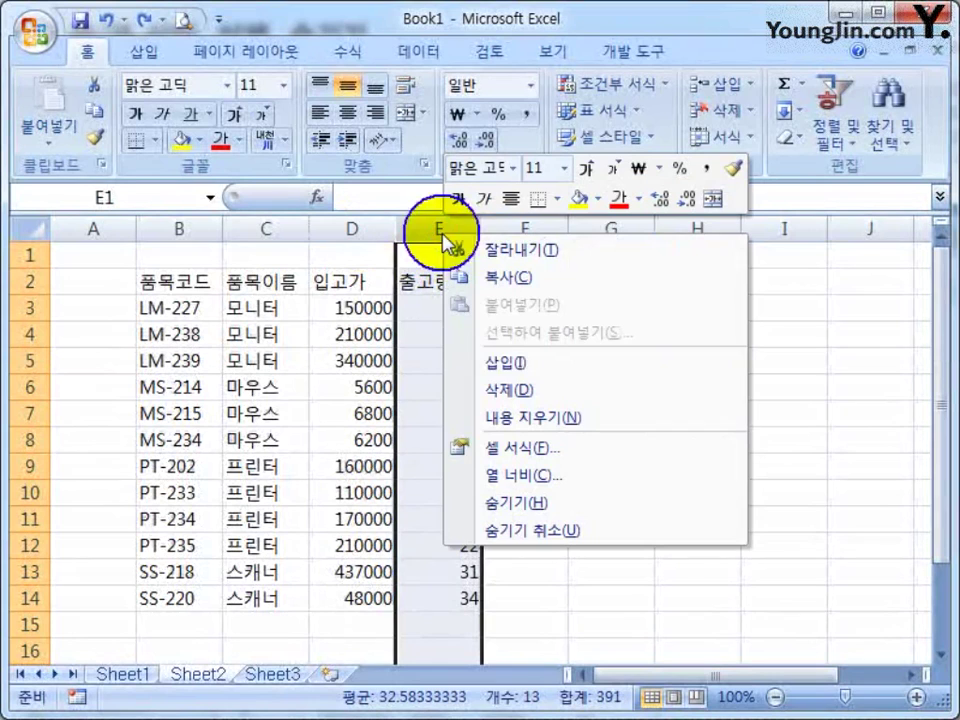
{"action": "left_click", "coordinate": [510, 362]}
{"action": "left_click", "coordinate": [521, 232]}
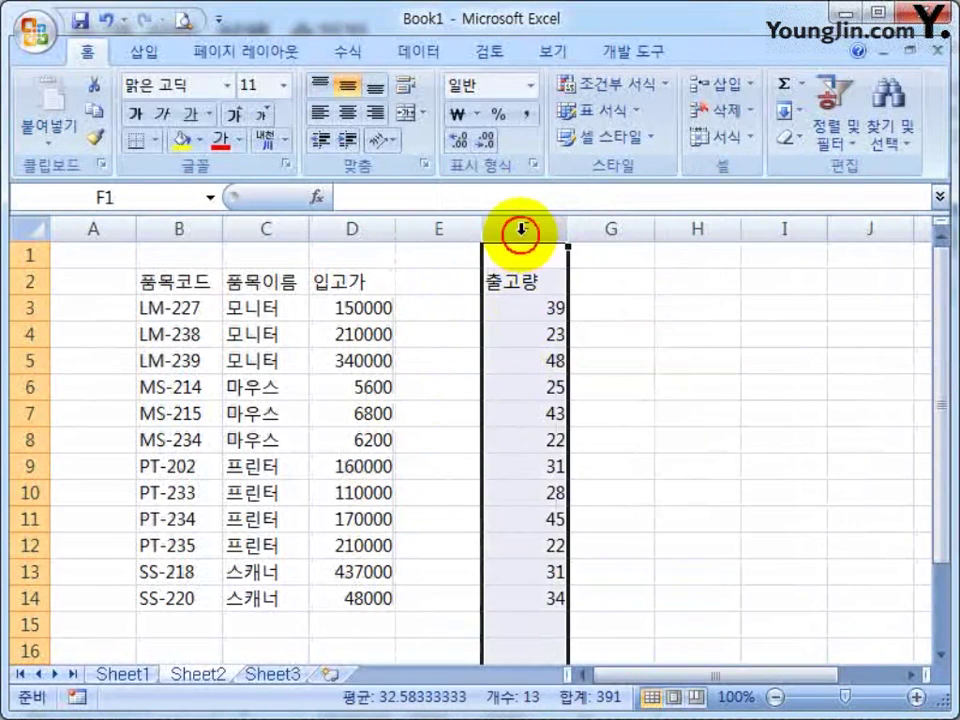
{"action": "right_click", "coordinate": [521, 232]}
{"action": "left_click", "coordinate": [575, 362]}
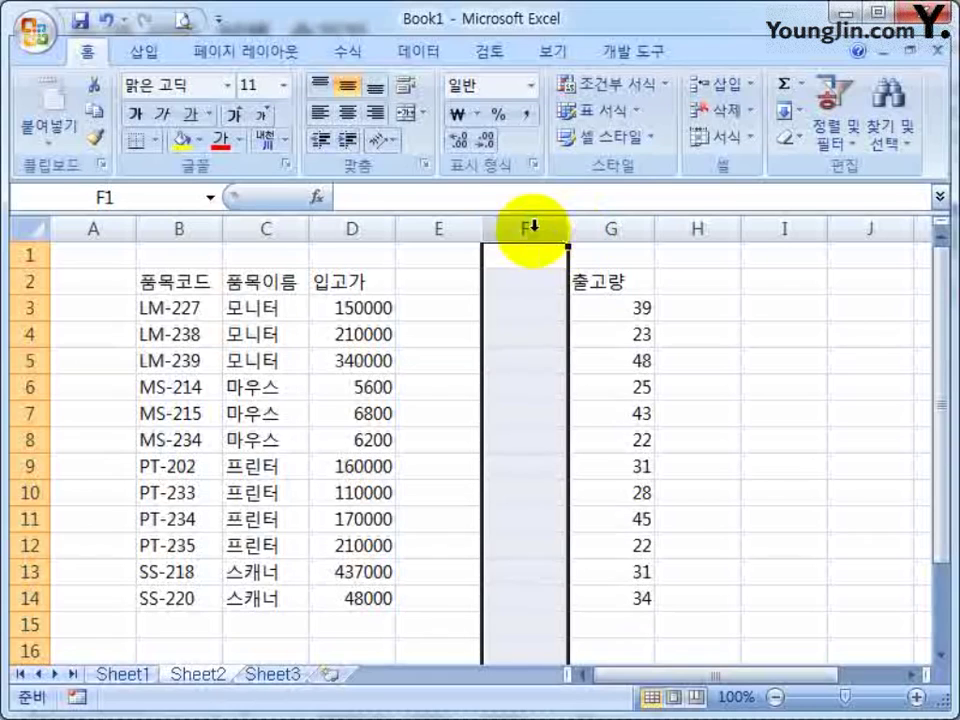
{"action": "left_click_drag", "start_coordinate": [439, 231], "coordinate": [517, 232]}
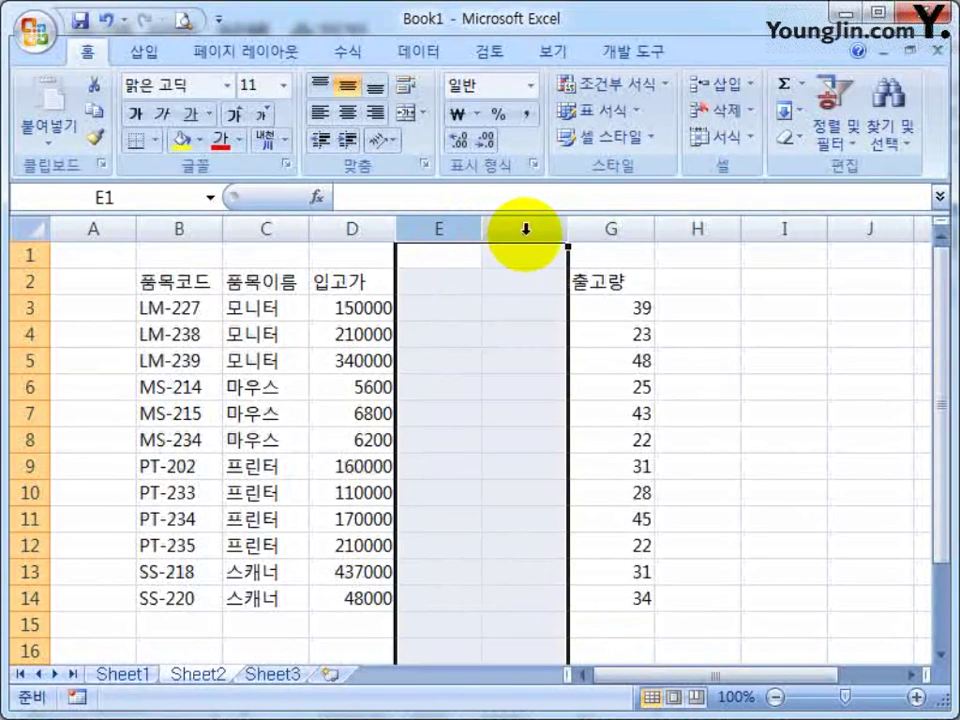
{"action": "right_click", "coordinate": [521, 234]}
{"action": "left_click", "coordinate": [607, 386]}
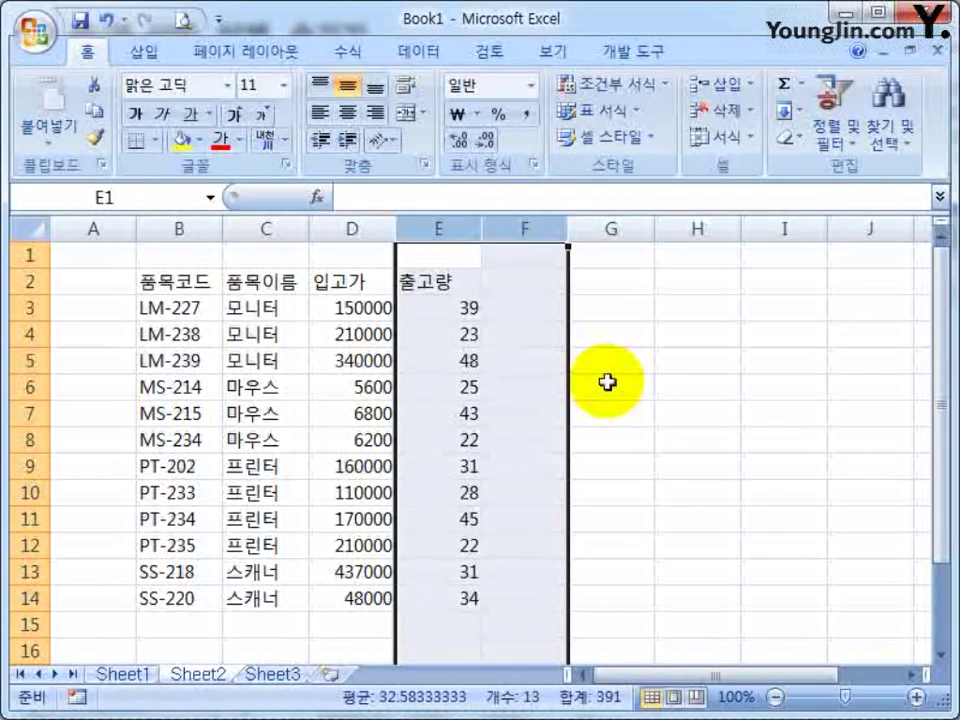
{"action": "left_click", "coordinate": [608, 383]}
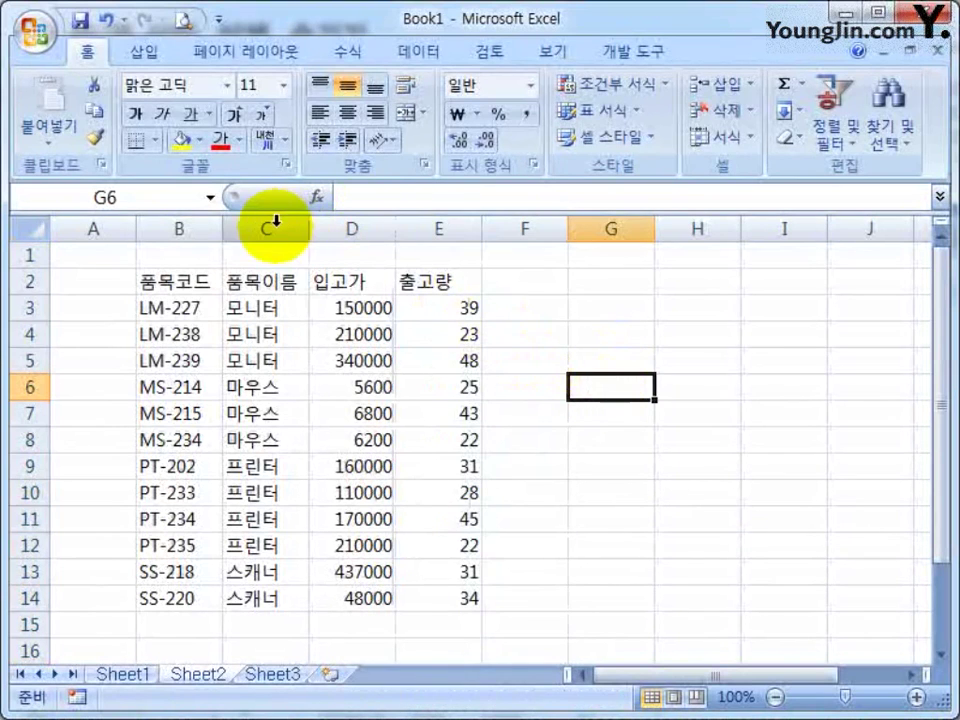
{"action": "left_click", "coordinate": [439, 230]}
{"action": "left_click_drag", "start_coordinate": [439, 230], "coordinate": [614, 224]}
{"action": "right_click", "coordinate": [614, 228]}
{"action": "left_click", "coordinate": [675, 364]}
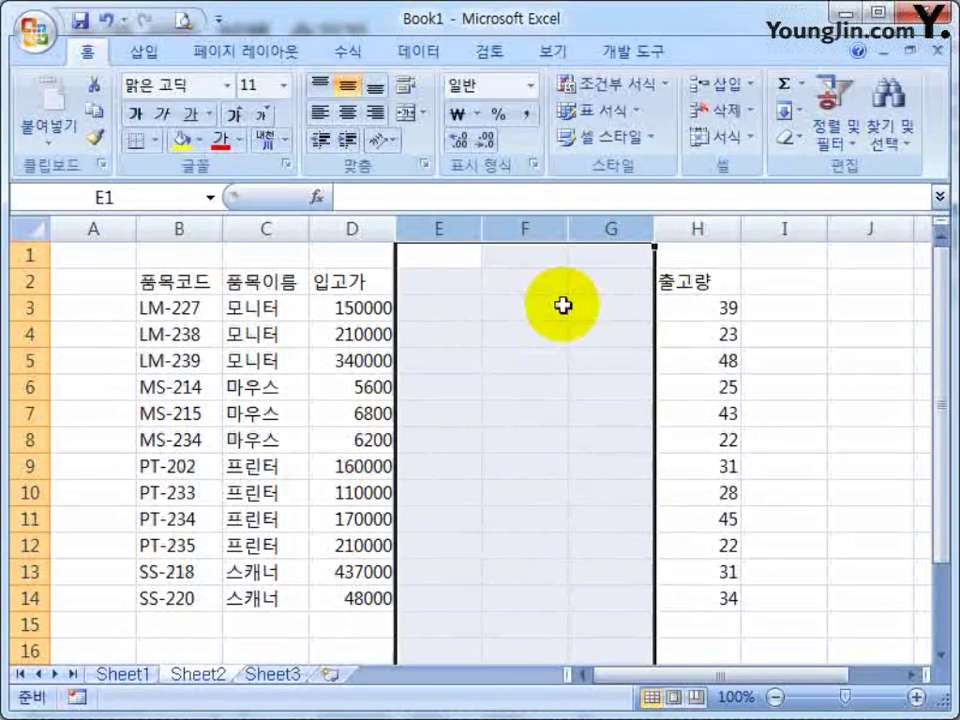
{"action": "right_click", "coordinate": [519, 230]}
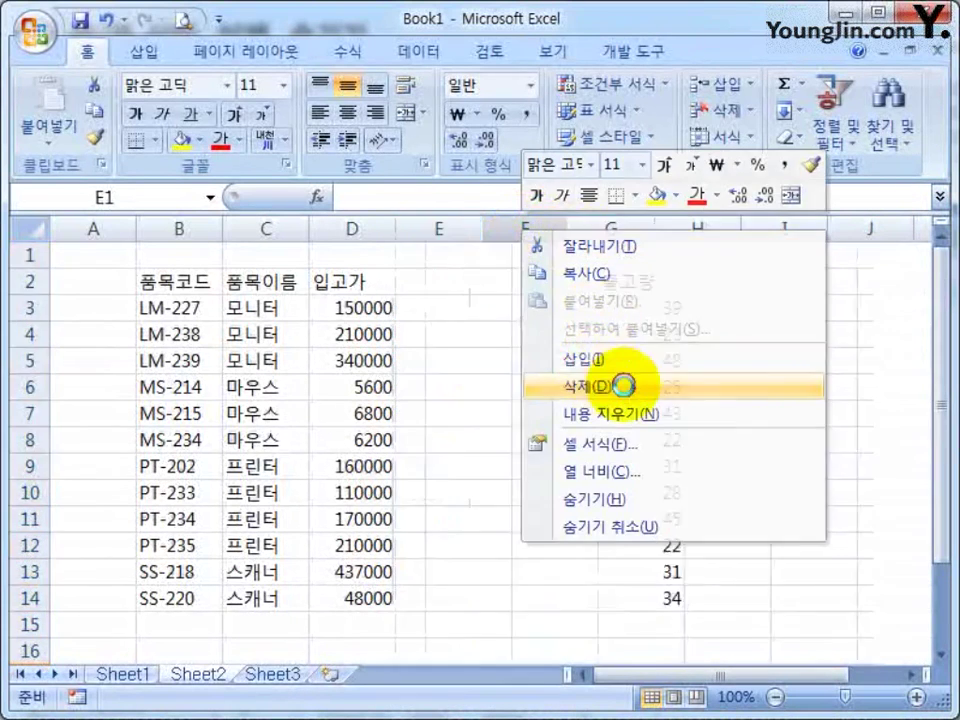
{"action": "left_click", "coordinate": [598, 385]}
{"action": "left_click", "coordinate": [581, 414]}
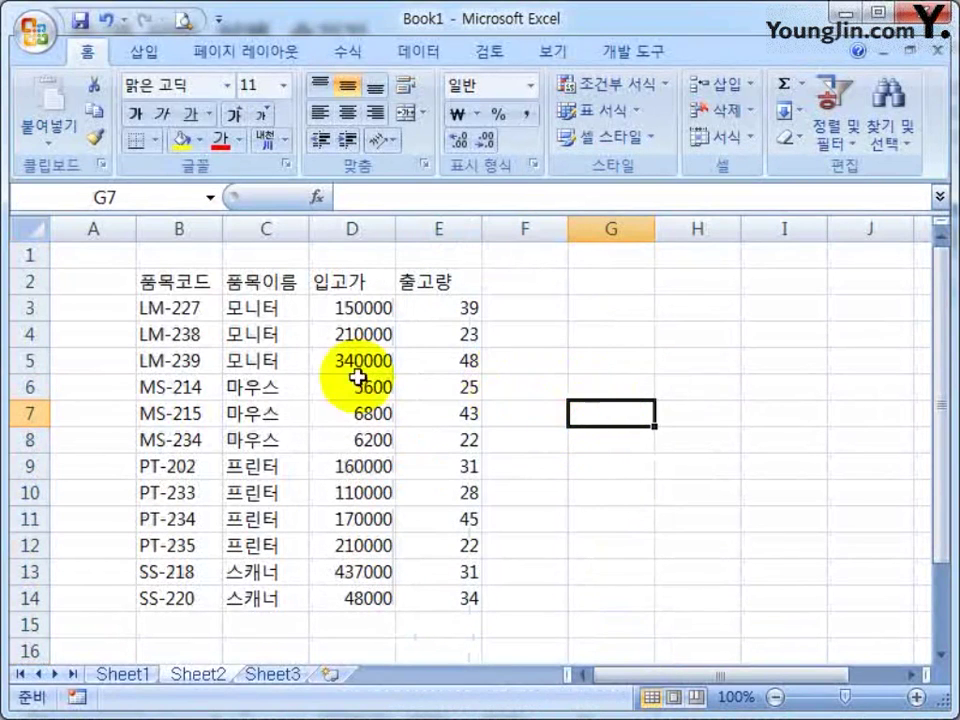
{"action": "left_click", "coordinate": [178, 446]}
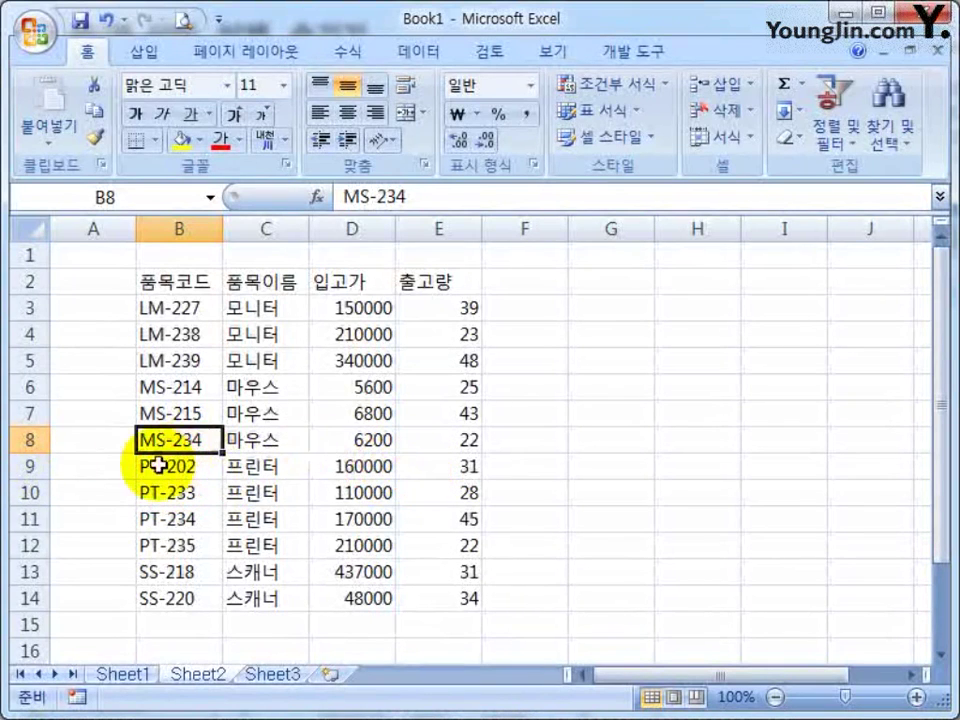
{"action": "left_click_drag", "start_coordinate": [159, 461], "coordinate": [457, 548]}
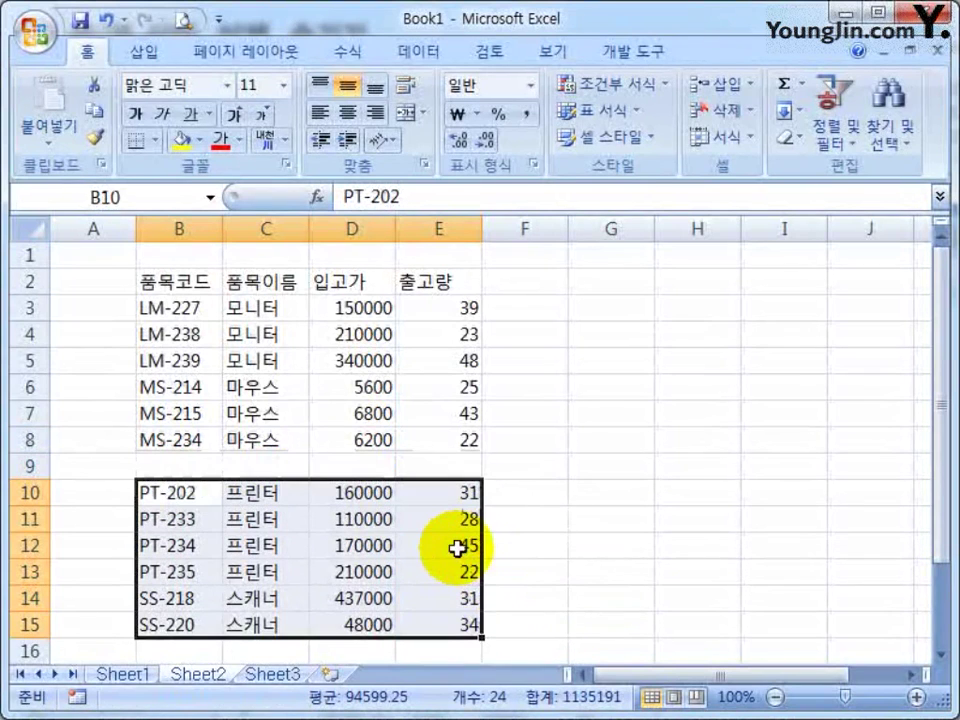
{"action": "key", "text": "ctrl+z"}
{"action": "left_click", "coordinate": [81, 476]}
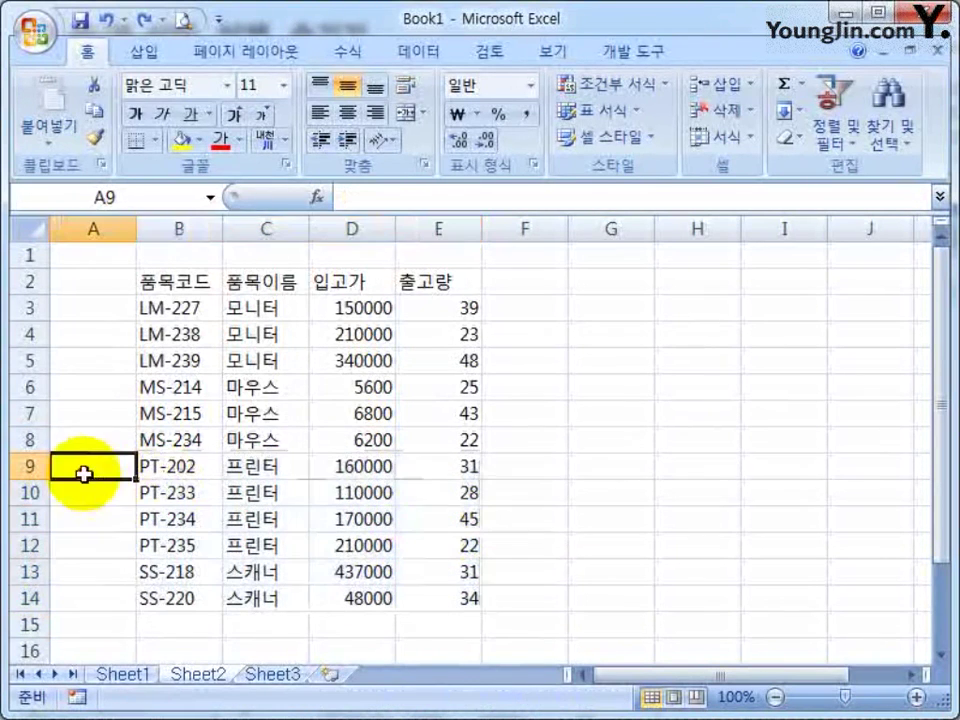
{"action": "left_click", "coordinate": [30, 466]}
{"action": "right_click", "coordinate": [24, 464]}
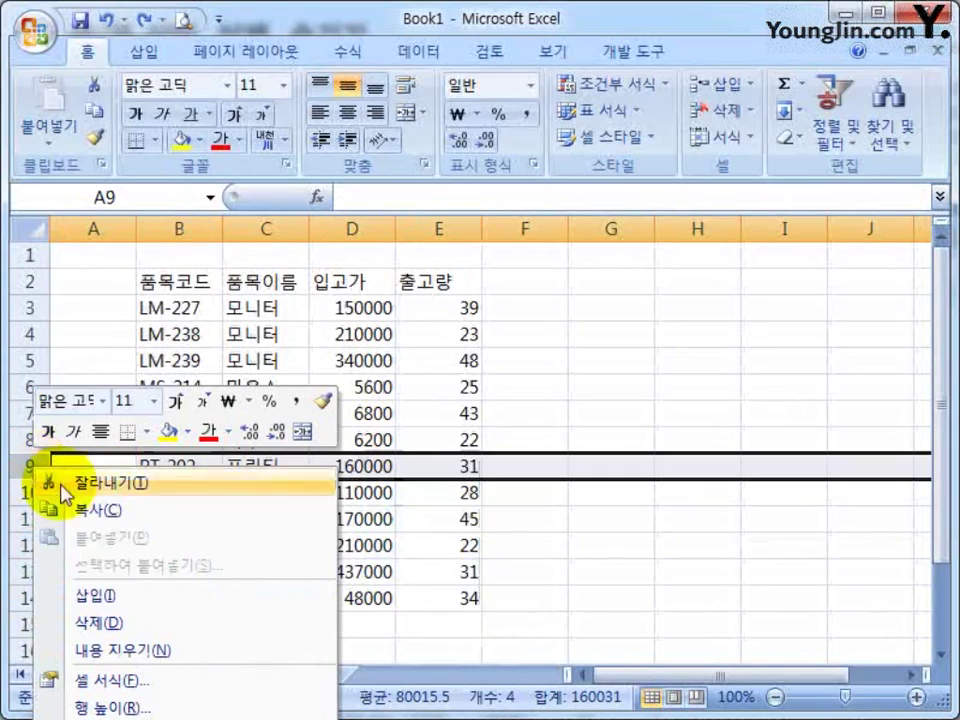
{"action": "left_click", "coordinate": [96, 591]}
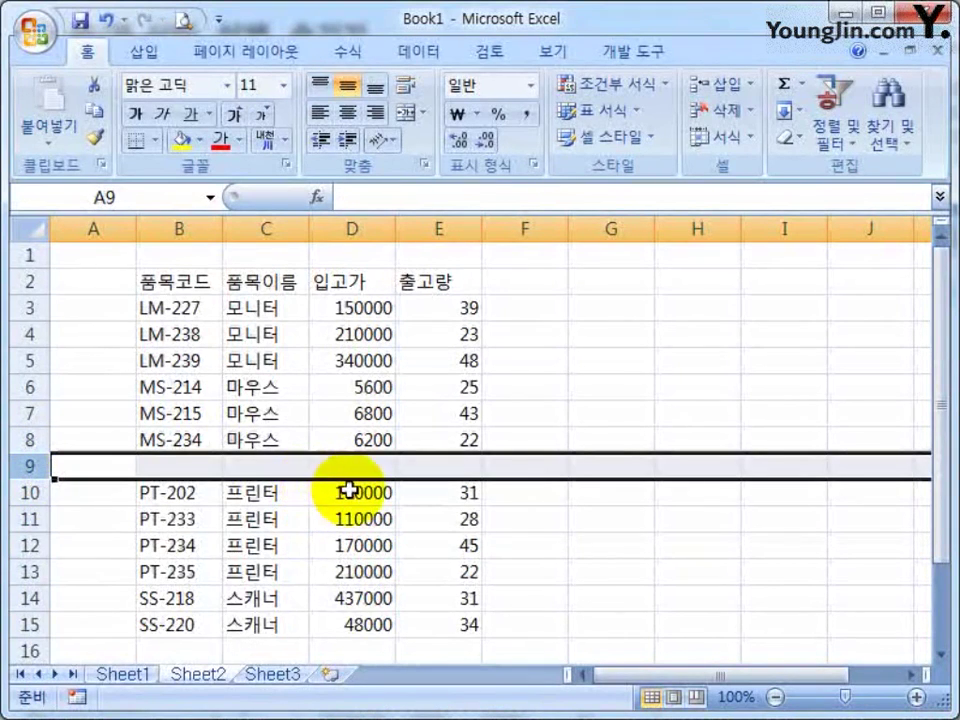
{"action": "key", "text": "ctrl+z"}
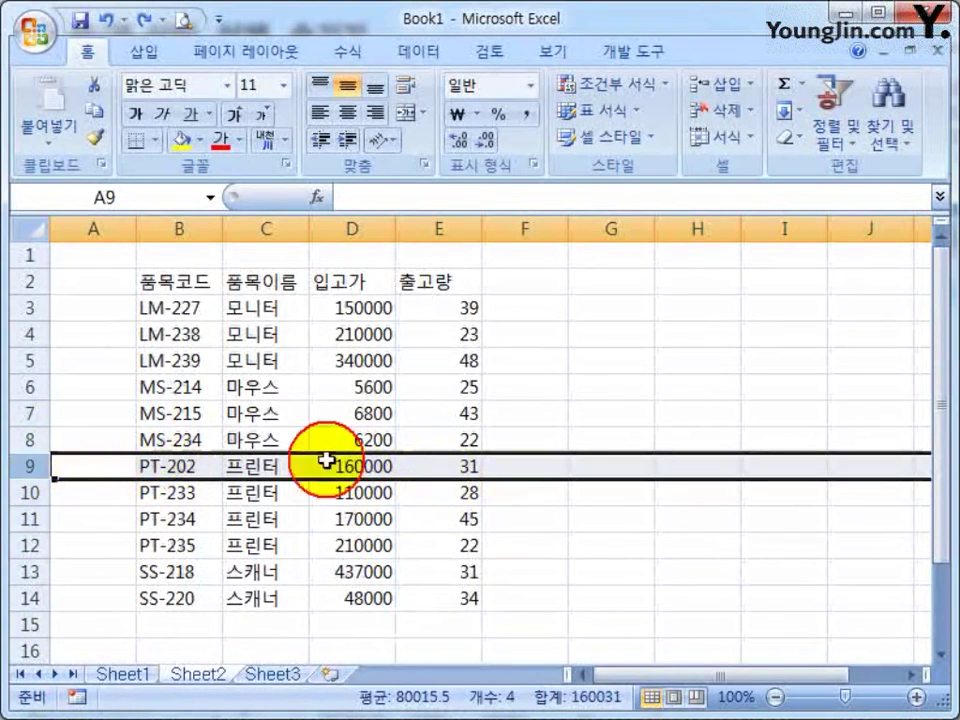
{"action": "left_click", "coordinate": [357, 230]}
{"action": "left_click", "coordinate": [357, 230]}
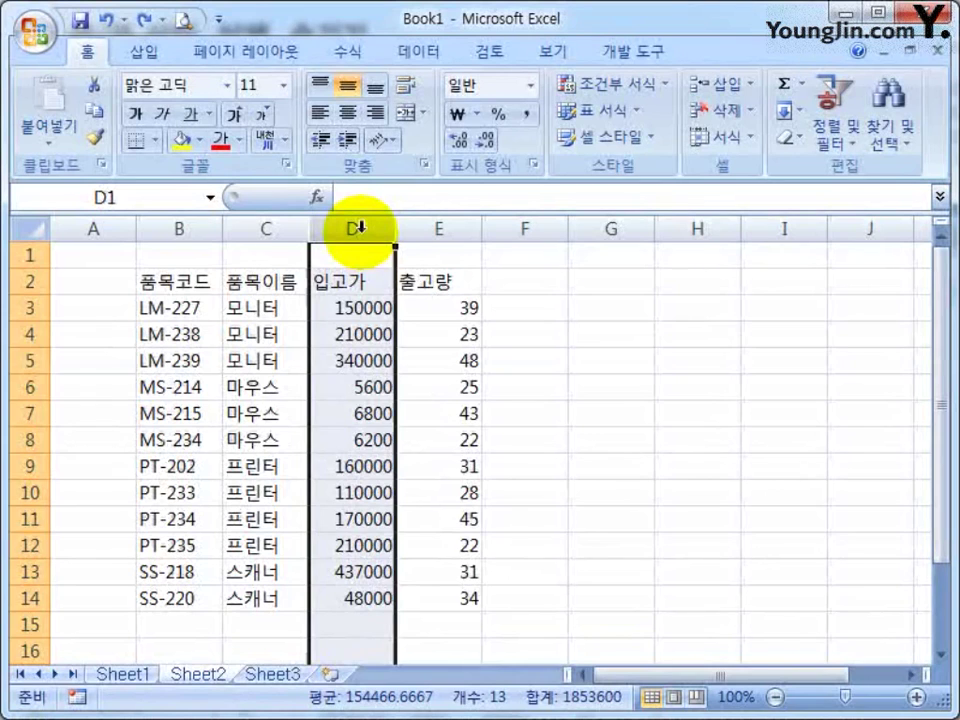
{"action": "key", "text": "ctrl+shift+plus"}
{"action": "key", "text": "ctrl+shift+plus"}
{"action": "key", "text": "ctrl+shift+plus"}
{"action": "key", "text": "ctrl+shift+plus"}
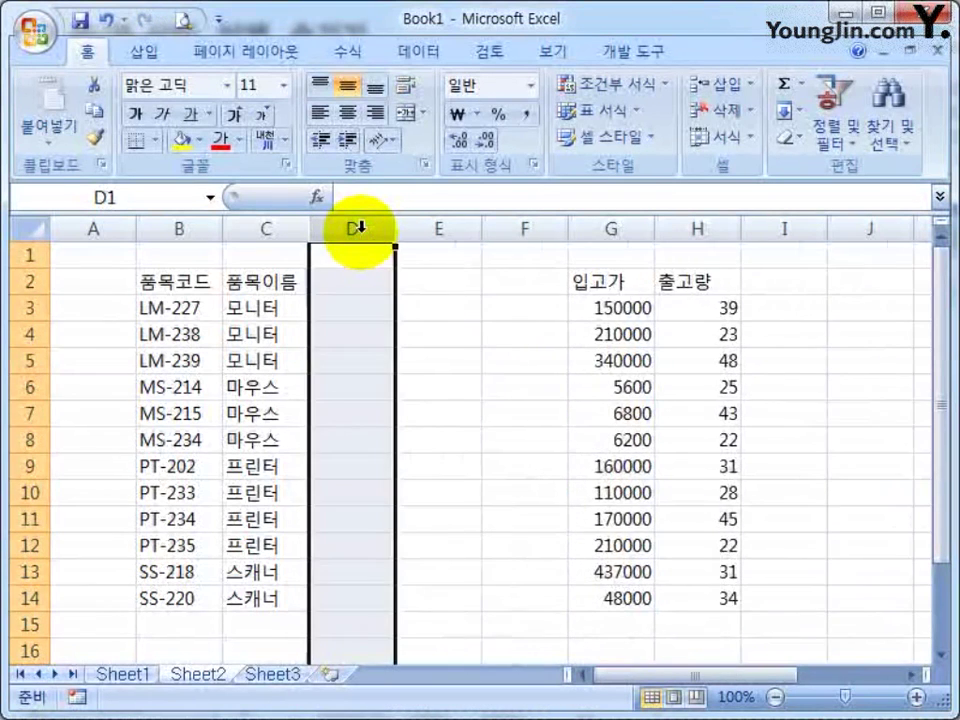
{"action": "key", "text": "ctrl+minus"}
{"action": "key", "text": "ctrl+minus"}
{"action": "key", "text": "ctrl+minus"}
{"action": "key", "text": "ctrl+minus"}
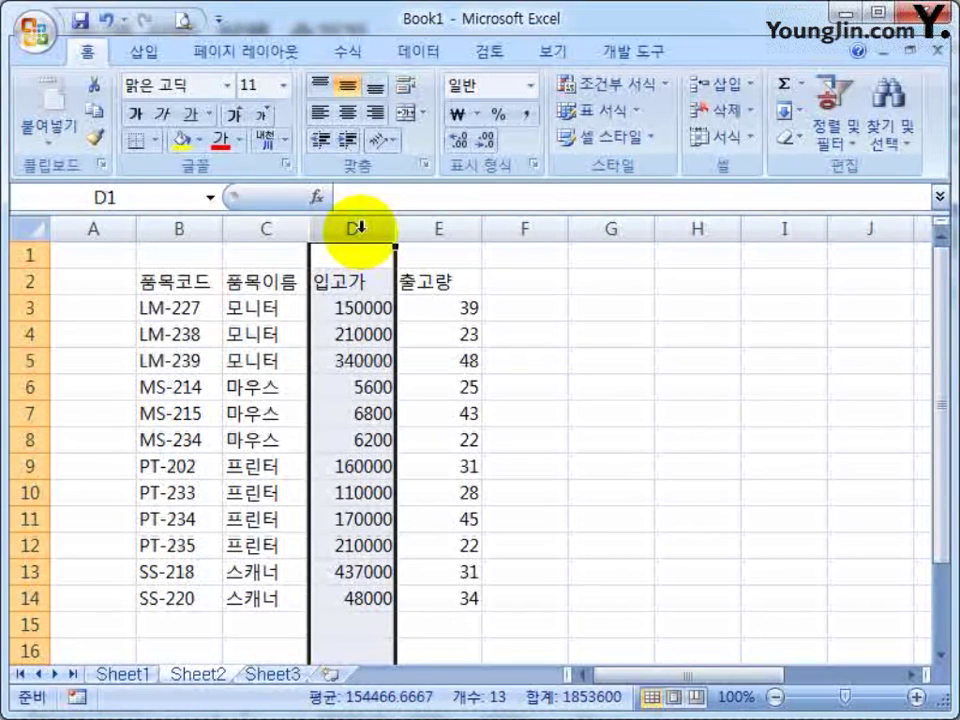
{"action": "key", "text": "ctrl+shift+equal"}
{"action": "key", "text": "ctrl+shift+equal"}
{"action": "key", "text": "ctrl+shift+equal"}
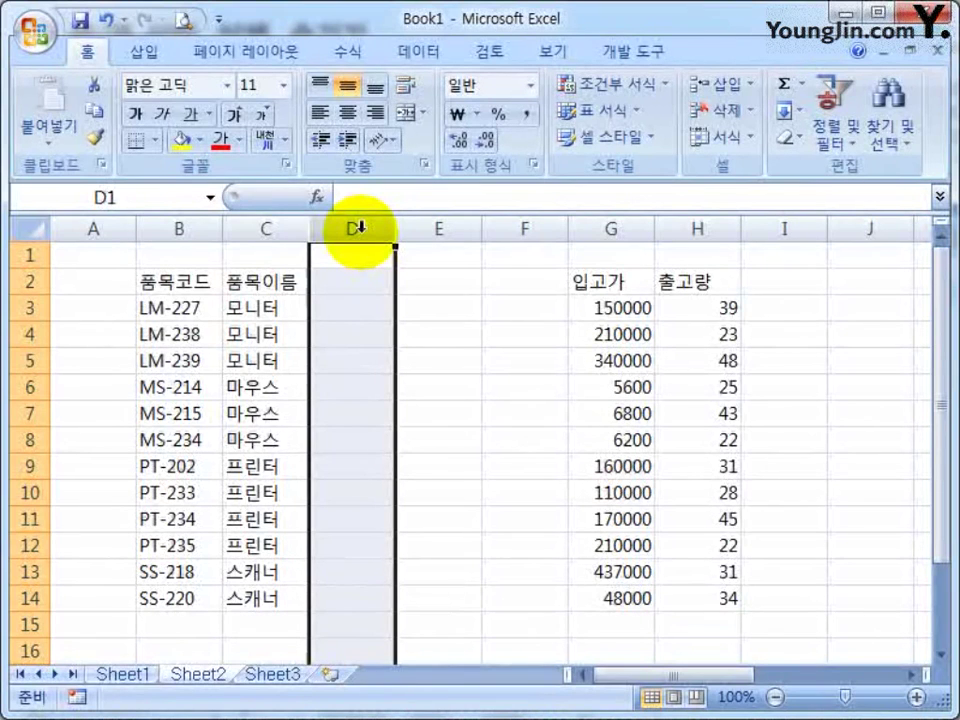
{"action": "key", "text": "ctrl+minus"}
{"action": "key", "text": "ctrl+minus"}
{"action": "key", "text": "ctrl+minus"}
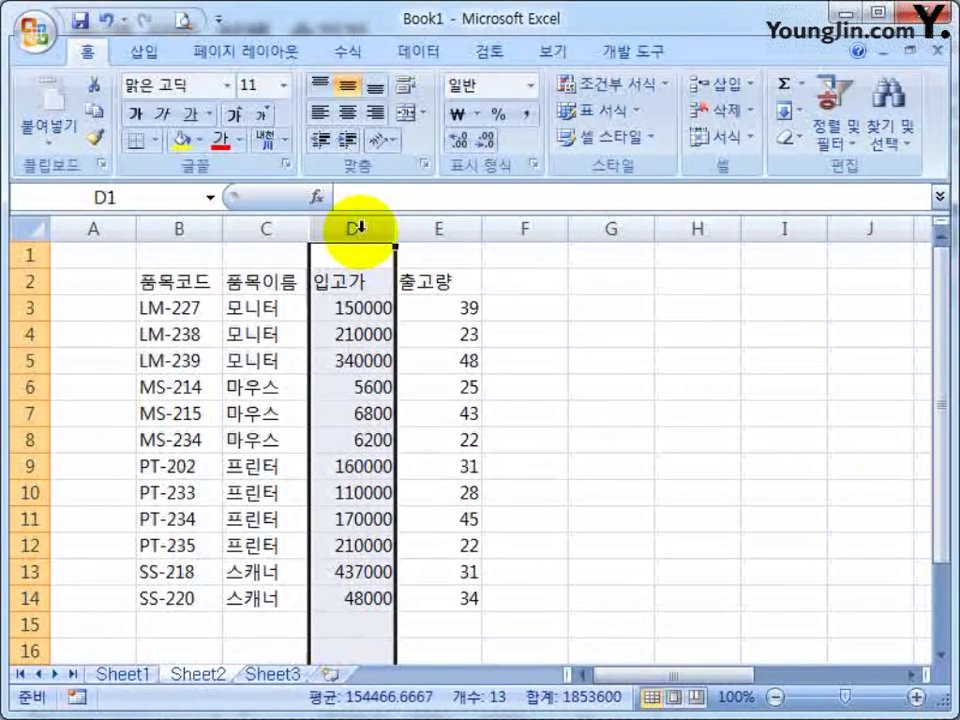
{"action": "key", "text": "ctrl+plus"}
{"action": "key", "text": "ctrl+plus"}
{"action": "key", "text": "ctrl+plus"}
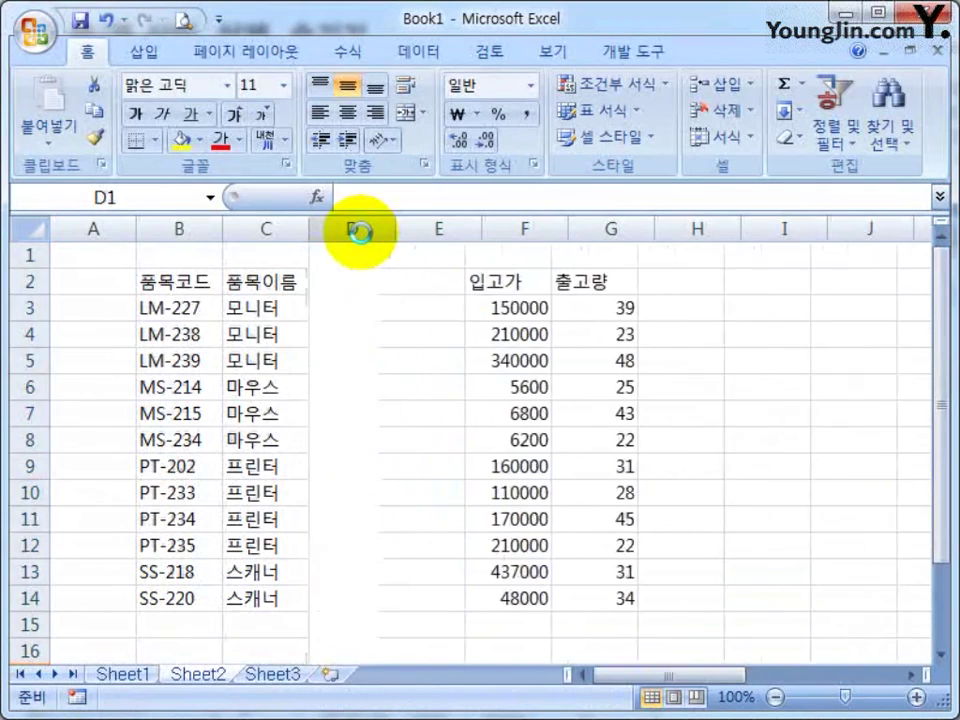
{"action": "key", "text": "ctrl+minus"}
{"action": "key", "text": "ctrl+minus"}
{"action": "key", "text": "ctrl+minus"}
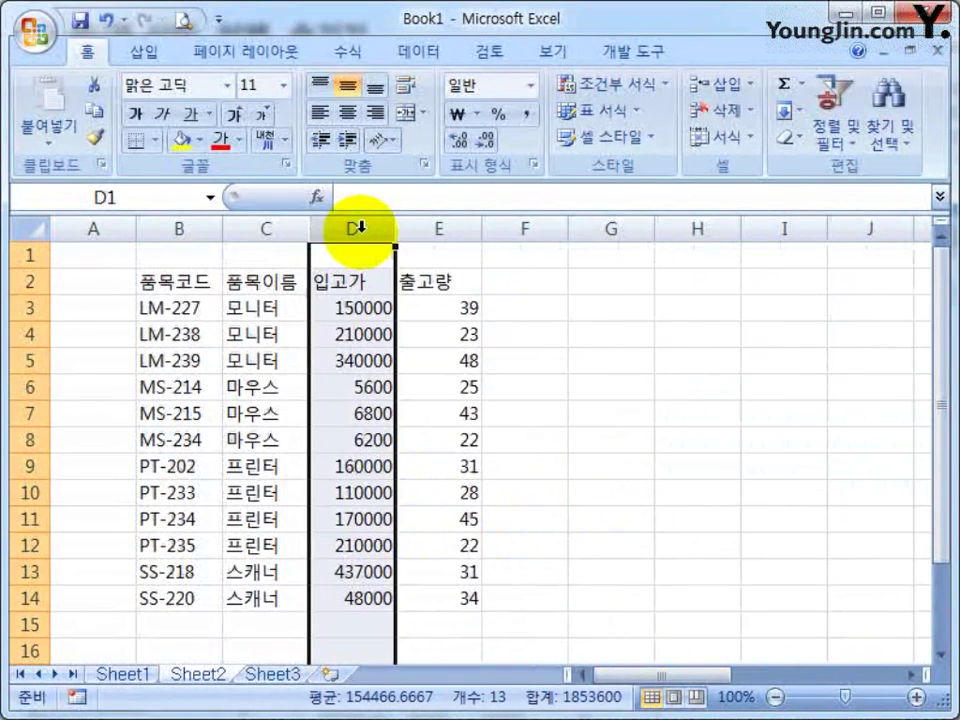
{"action": "left_click", "coordinate": [424, 360]}
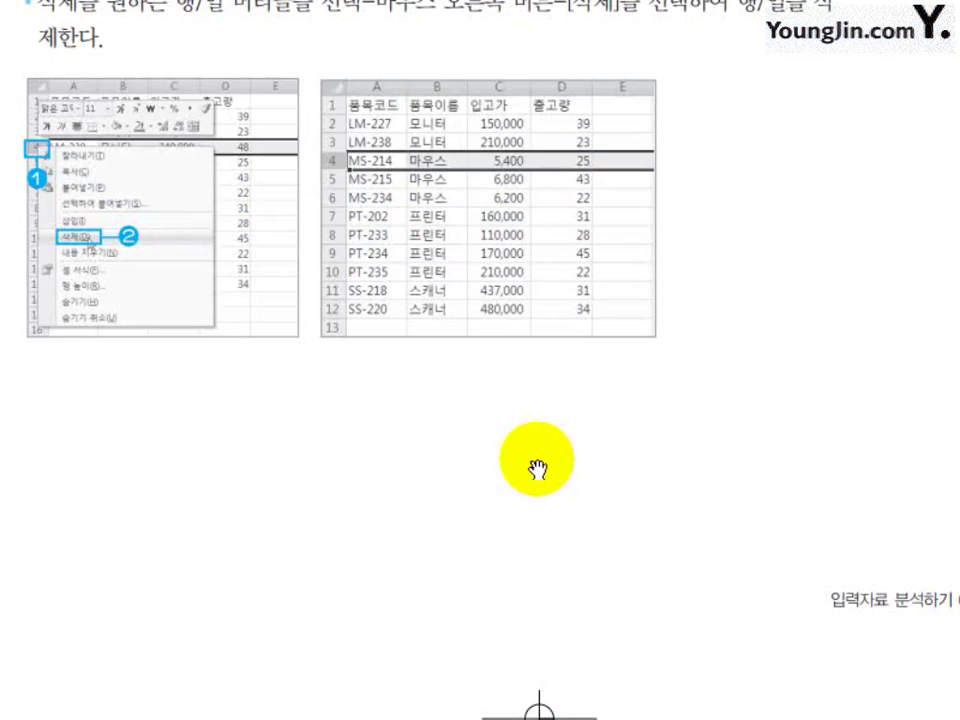
{"action": "scroll", "coordinate": [537, 462], "scroll_direction": "down", "scroll_amount": 10}
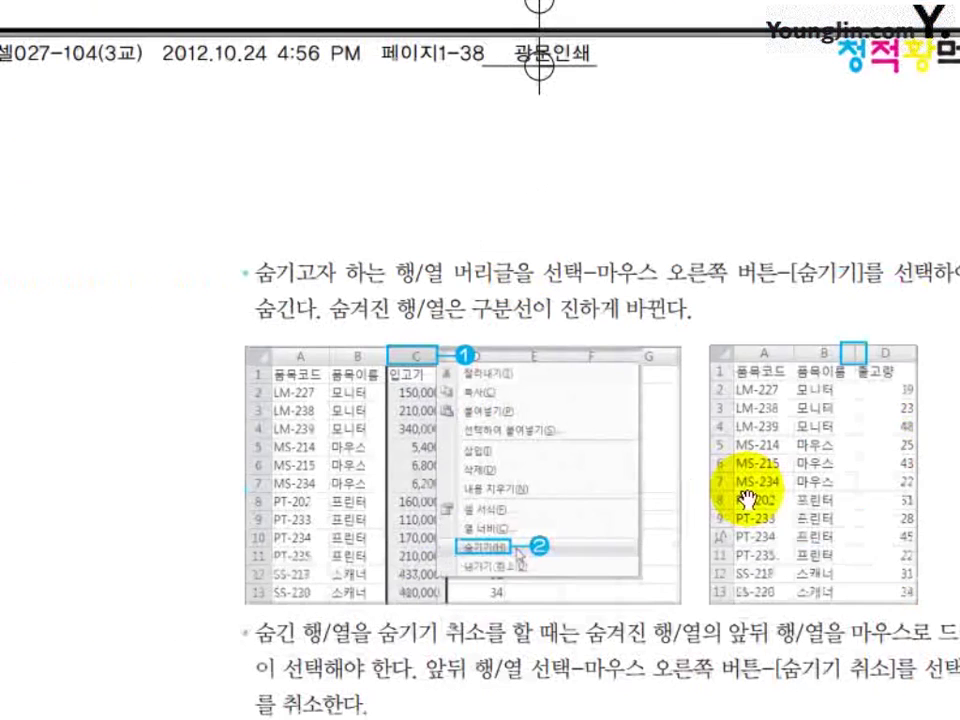
{"action": "left_click_drag", "start_coordinate": [799, 276], "coordinate": [573, 107]}
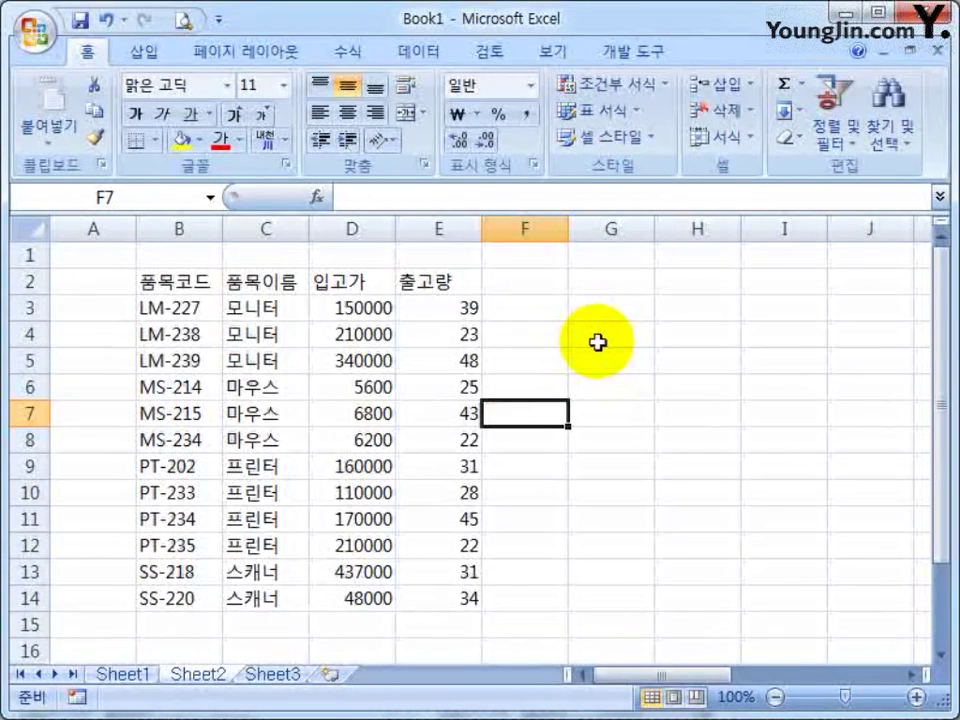
Hide the 품목이름 column C
{"action": "left_click", "coordinate": [268, 281]}
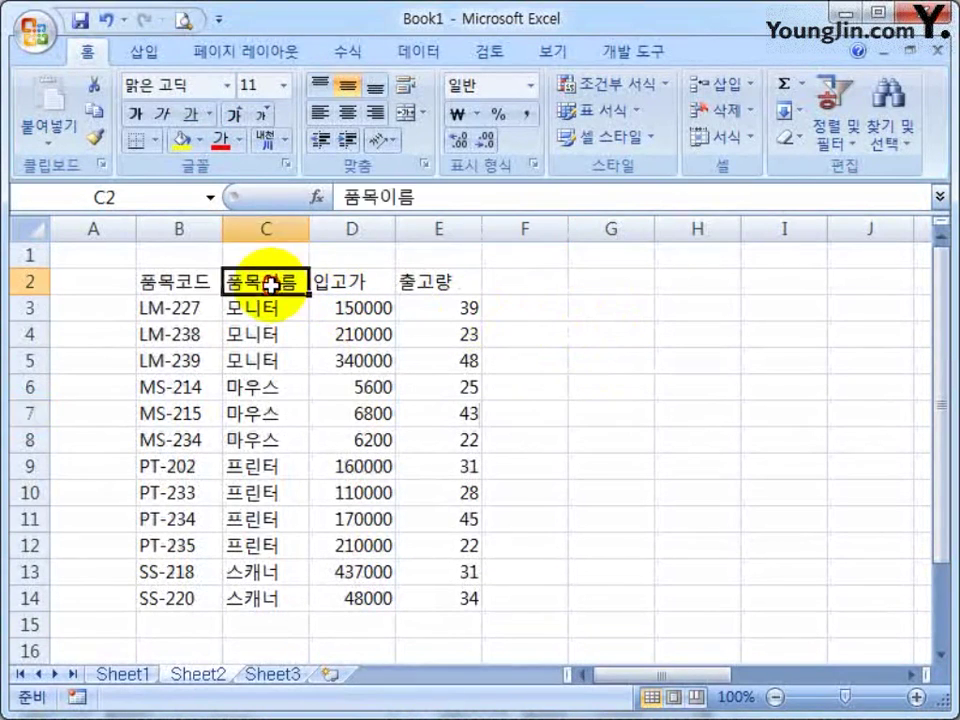
{"action": "left_click", "coordinate": [268, 228]}
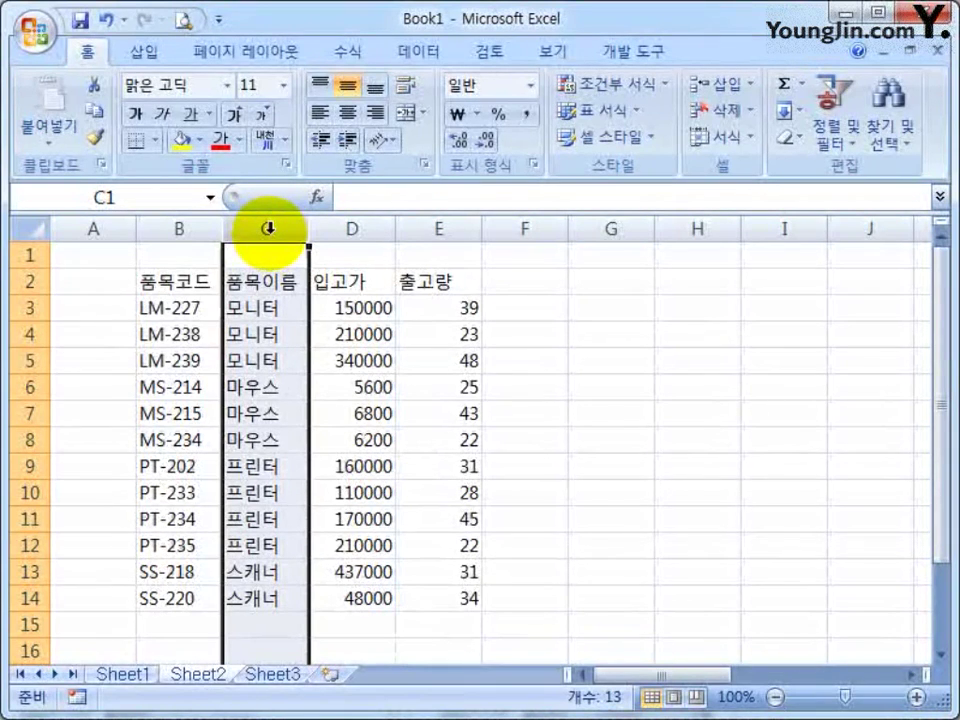
{"action": "left_click", "coordinate": [258, 226]}
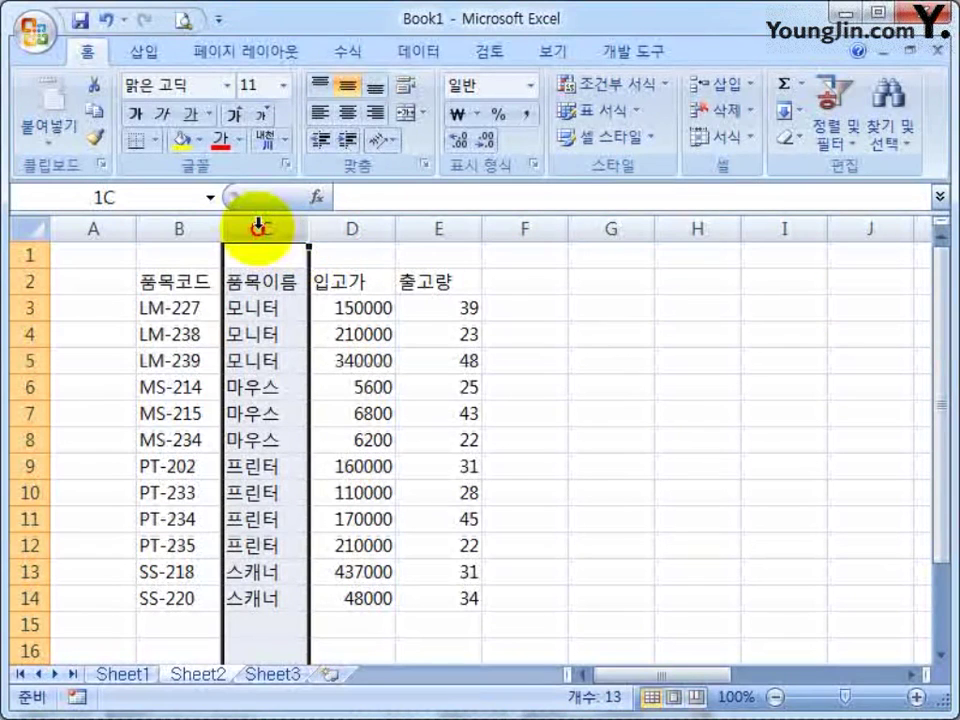
{"action": "right_click", "coordinate": [258, 226]}
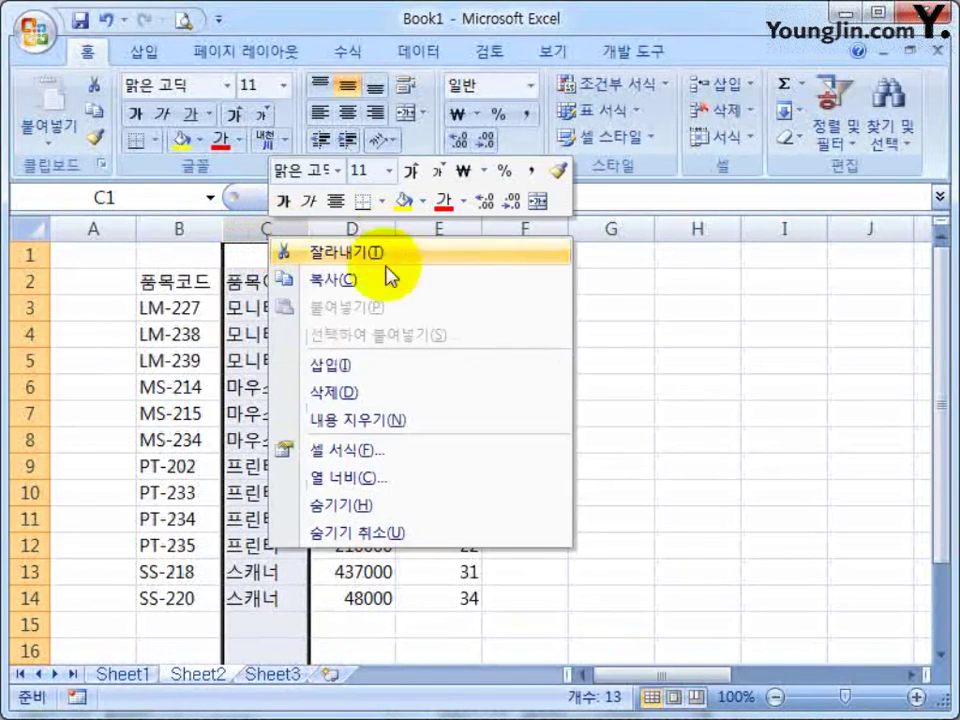
{"action": "left_click", "coordinate": [285, 508]}
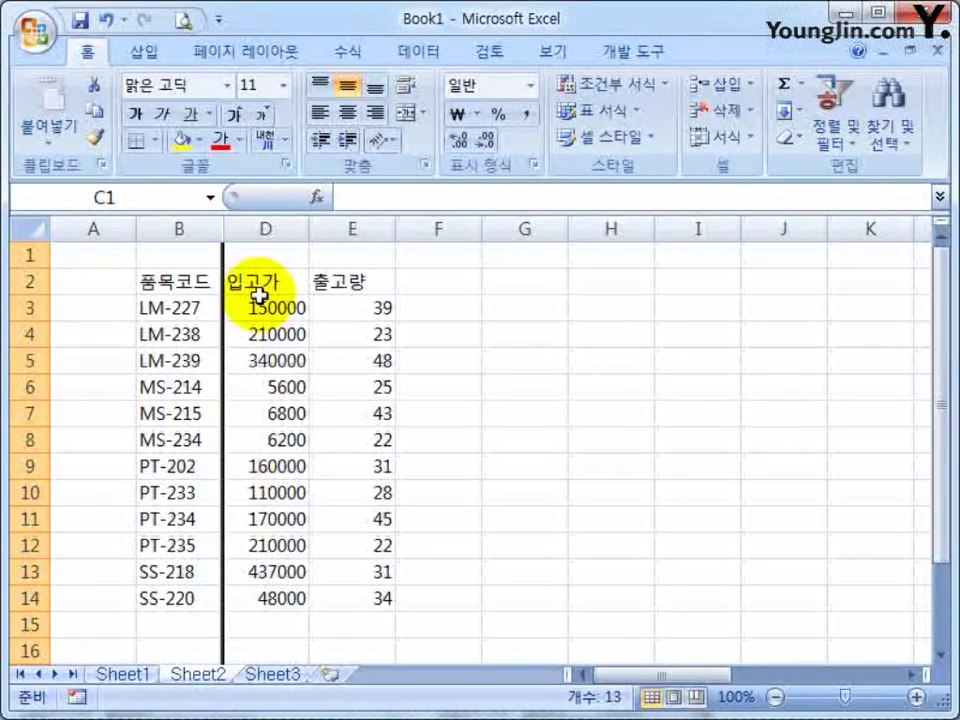
{"action": "left_click", "coordinate": [452, 336]}
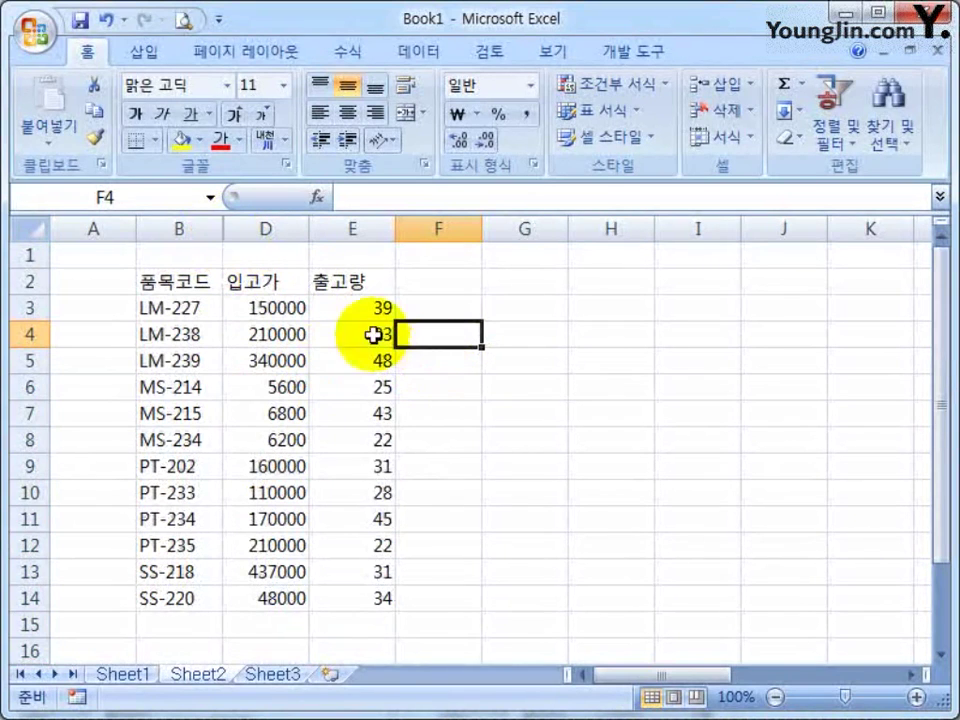
Unhide column C by selecting columns B to D and choosing 숨기기 취소
{"action": "left_click_drag", "start_coordinate": [180, 225], "coordinate": [262, 225]}
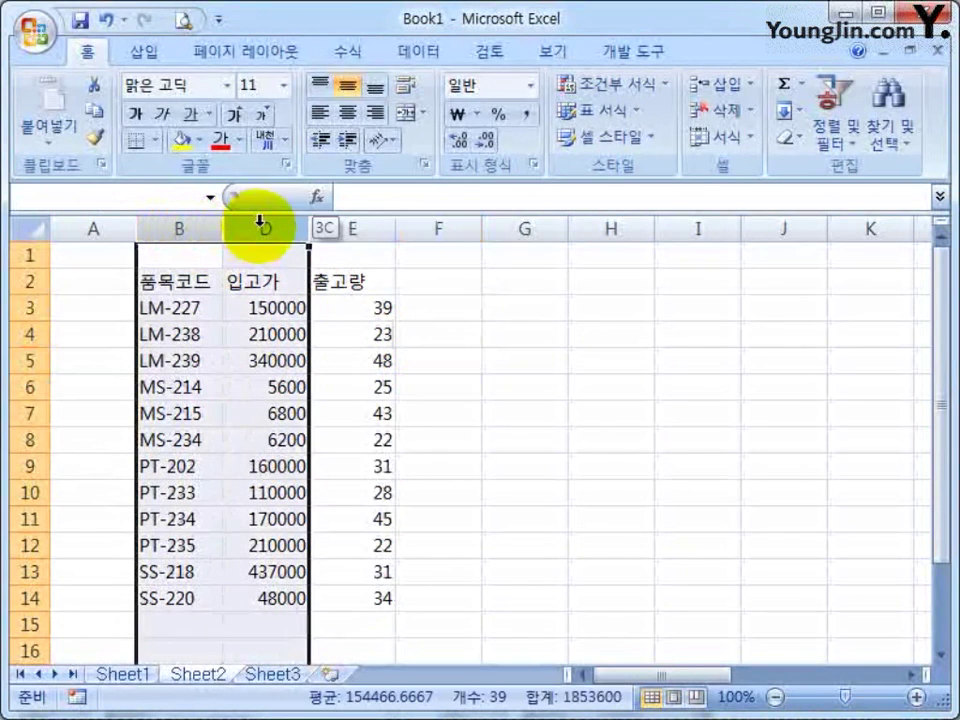
{"action": "right_click", "coordinate": [264, 225]}
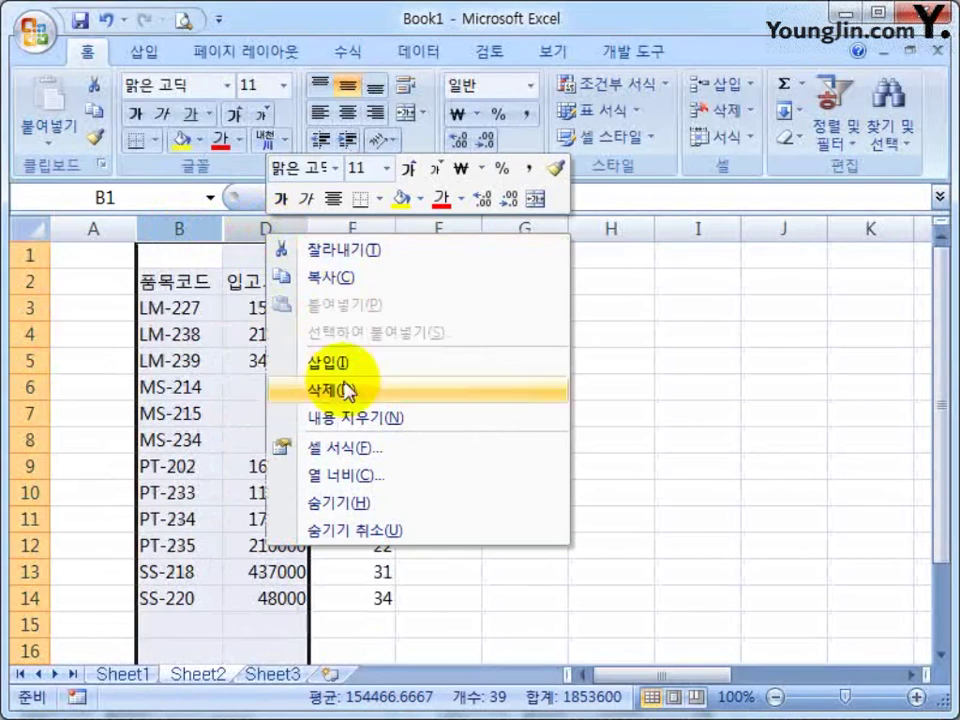
{"action": "left_click", "coordinate": [340, 531]}
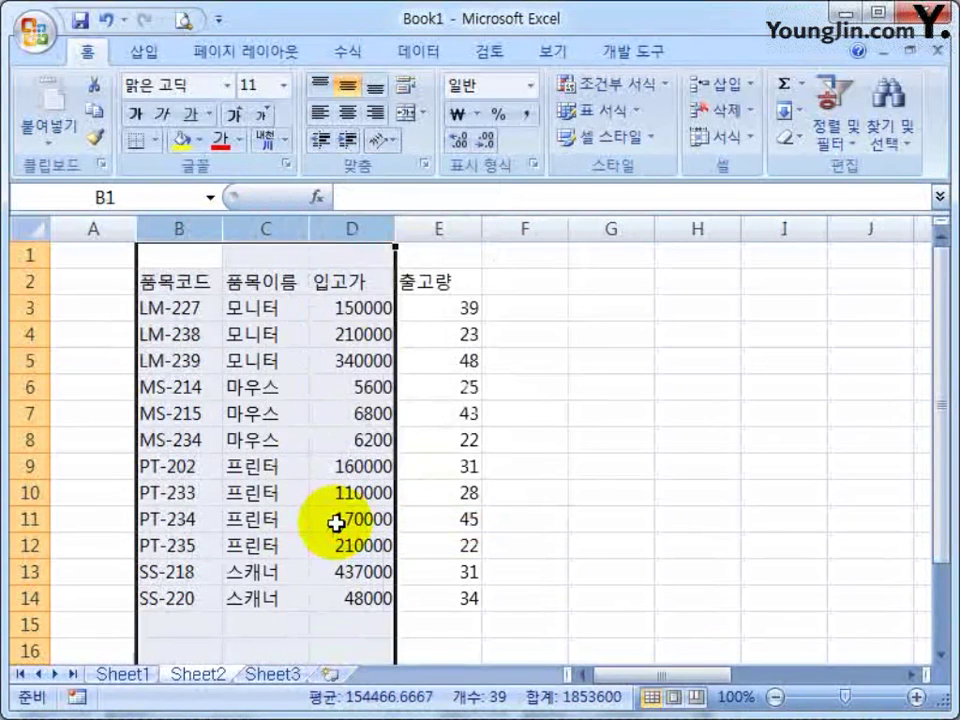
{"action": "left_click", "coordinate": [265, 475]}
{"action": "left_click_drag", "start_coordinate": [19, 413], "coordinate": [35, 466]}
Hide rows 7–9, then unhide them from the row 6–11 selection
{"action": "right_click", "coordinate": [37, 468]}
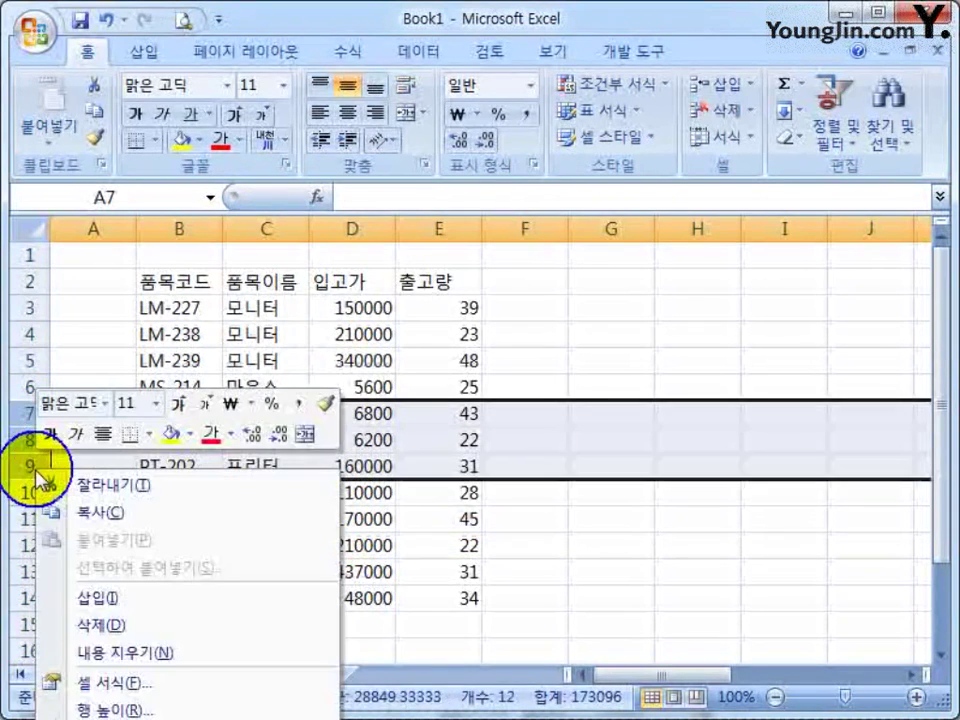
{"action": "left_click", "coordinate": [95, 719]}
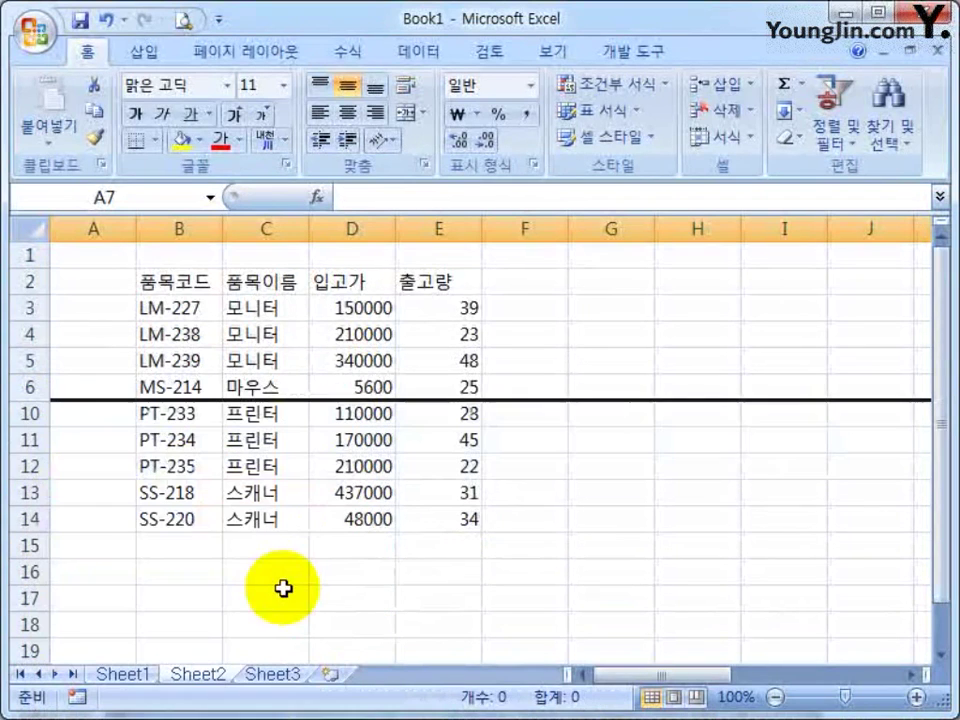
{"action": "left_click", "coordinate": [90, 466]}
{"action": "left_click_drag", "start_coordinate": [15, 386], "coordinate": [28, 390]}
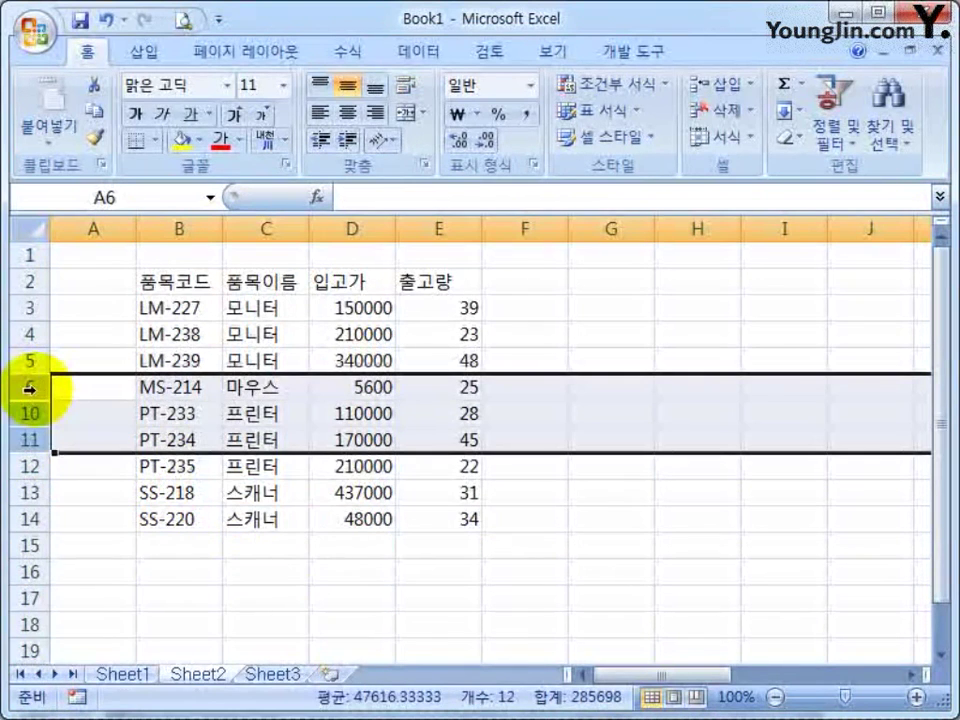
{"action": "right_click", "coordinate": [34, 389]}
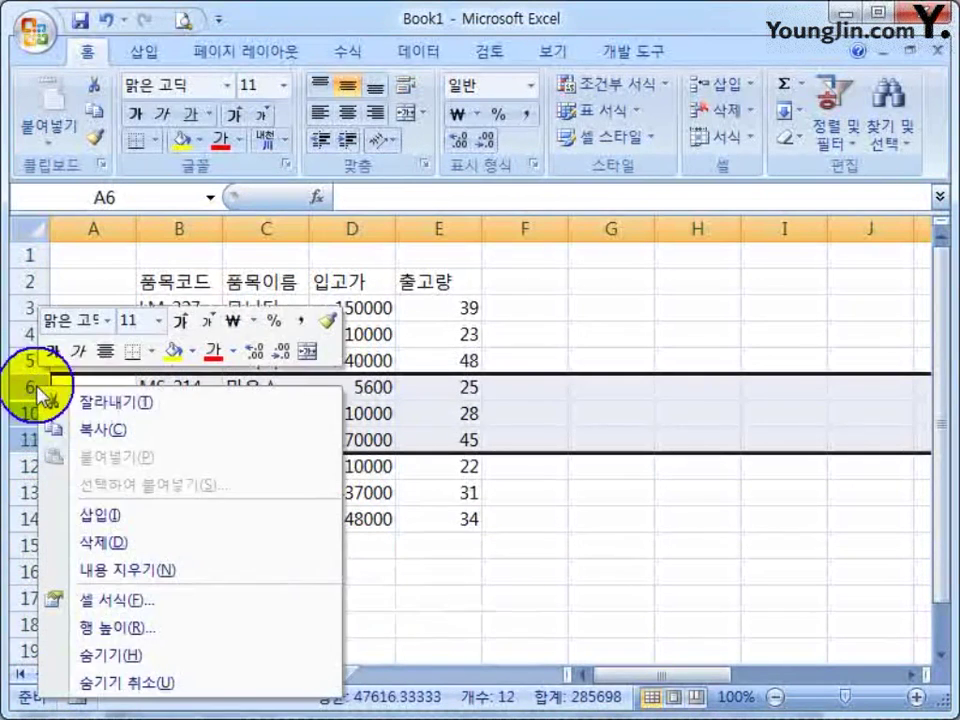
{"action": "left_click", "coordinate": [120, 684]}
{"action": "left_click", "coordinate": [525, 439]}
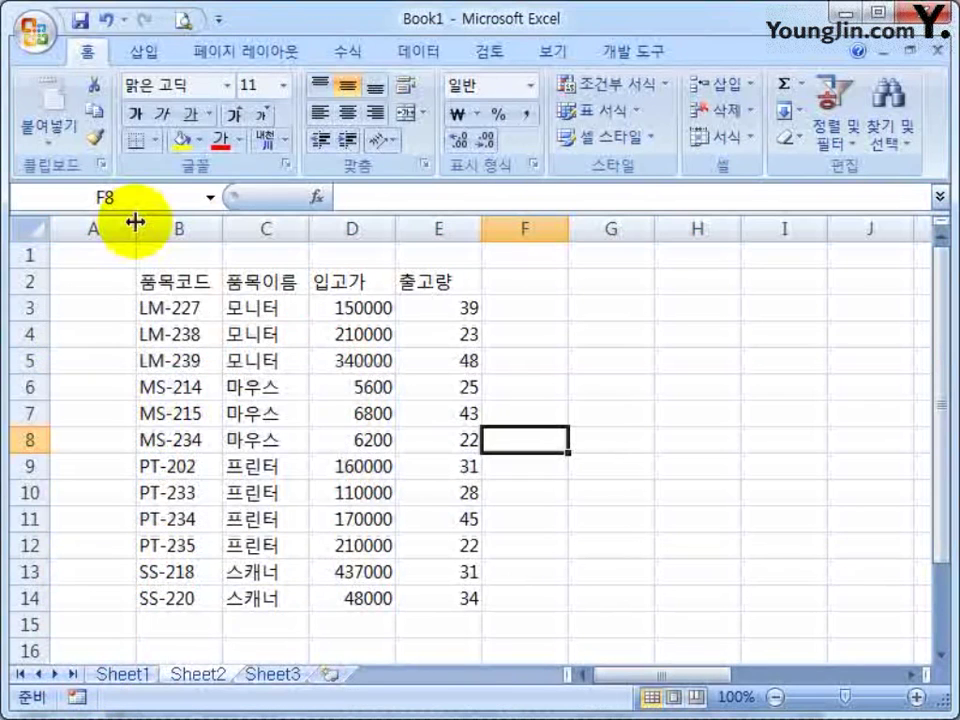
Hide empty column A, then unhide it by selecting across columns A and B
{"action": "left_click", "coordinate": [96, 229]}
{"action": "right_click", "coordinate": [102, 236]}
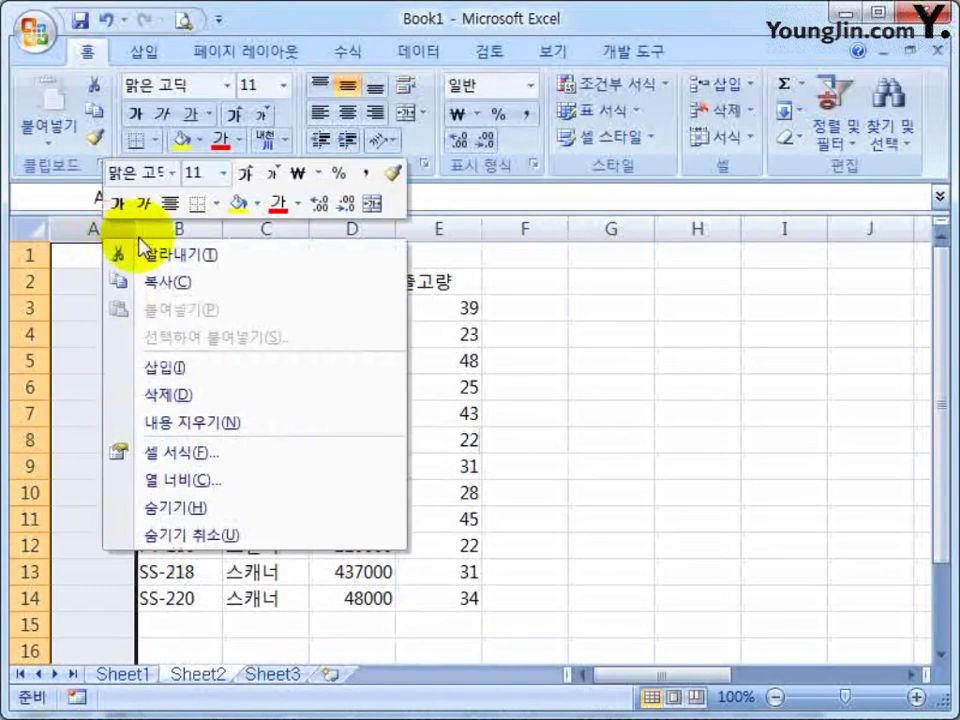
{"action": "left_click", "coordinate": [169, 508]}
{"action": "left_click", "coordinate": [180, 334]}
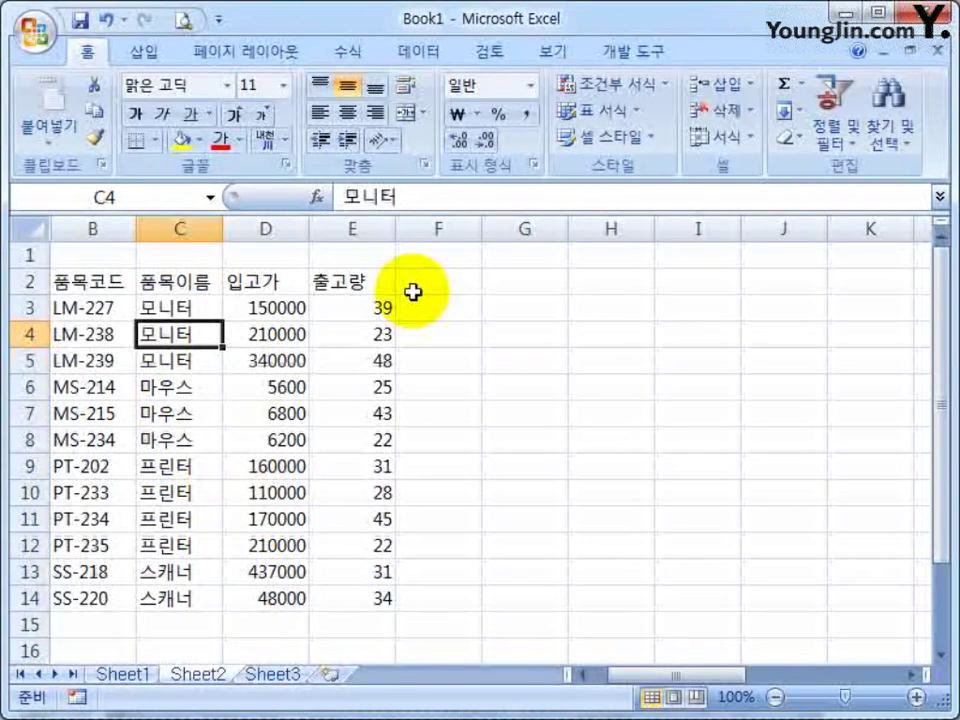
{"action": "mouse_move", "coordinate": [81, 229]}
{"action": "left_mouse_down"}
{"action": "mouse_move", "coordinate": [56, 229]}
{"action": "mouse_move", "coordinate": [64, 229]}
{"action": "left_mouse_up"}
{"action": "right_click", "coordinate": [68, 232]}
{"action": "left_click", "coordinate": [160, 533]}
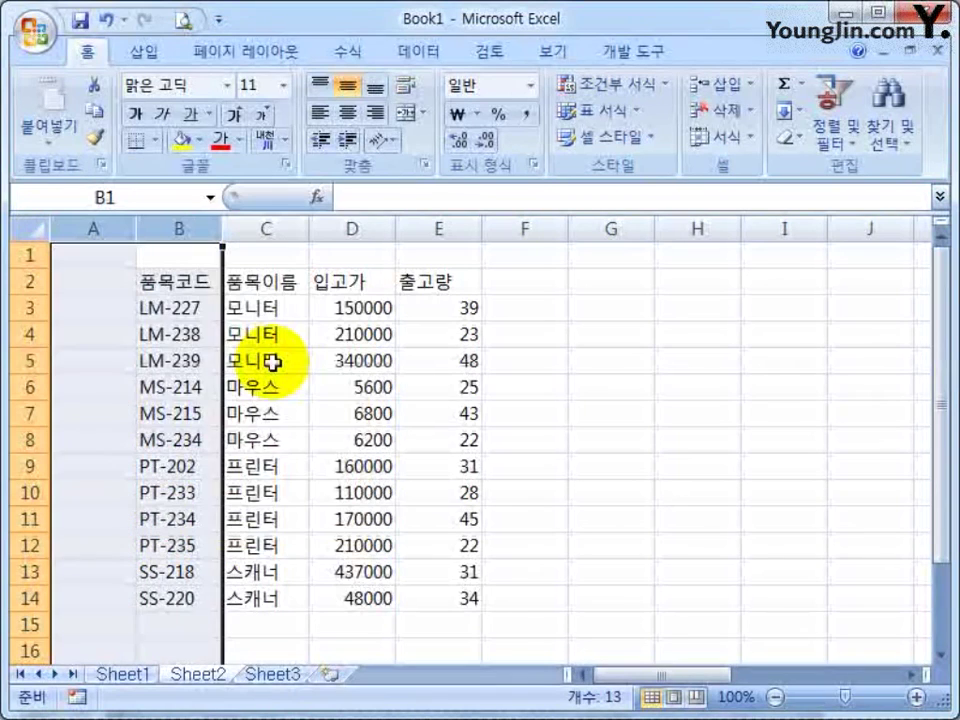
{"action": "left_click", "coordinate": [257, 334]}
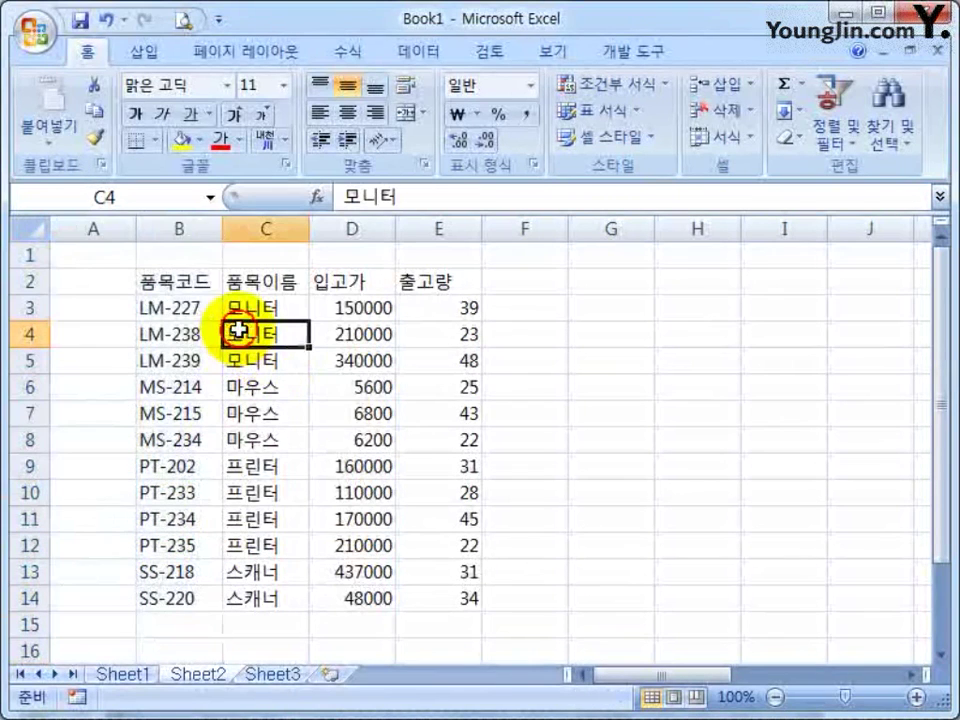
Hide column A again with Ctrl+0
{"action": "left_click", "coordinate": [137, 234]}
{"action": "left_click", "coordinate": [94, 228]}
{"action": "key", "text": "ctrl+0"}
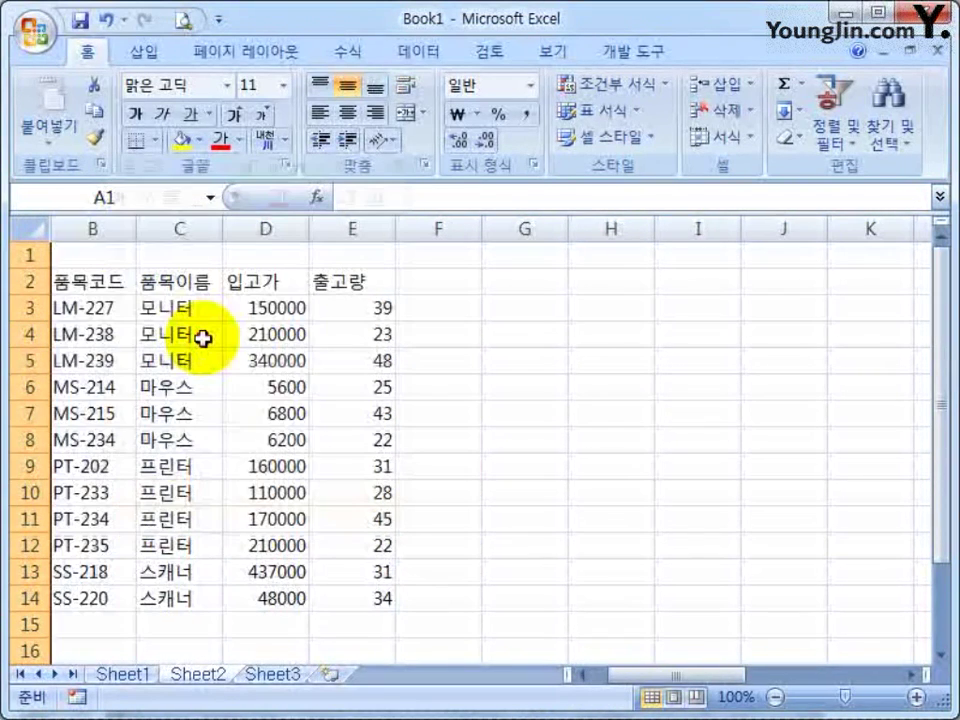
{"action": "left_click", "coordinate": [203, 339]}
Drag column A's boundary open to restore it, then hide column A again
{"action": "left_click", "coordinate": [94, 227]}
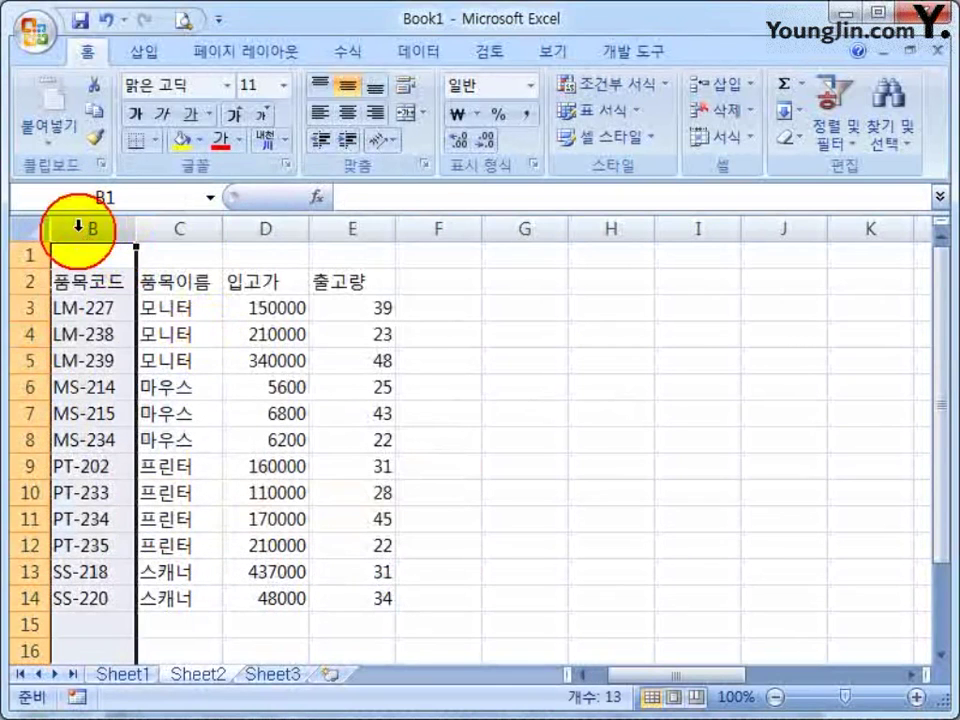
{"action": "left_click", "coordinate": [104, 308]}
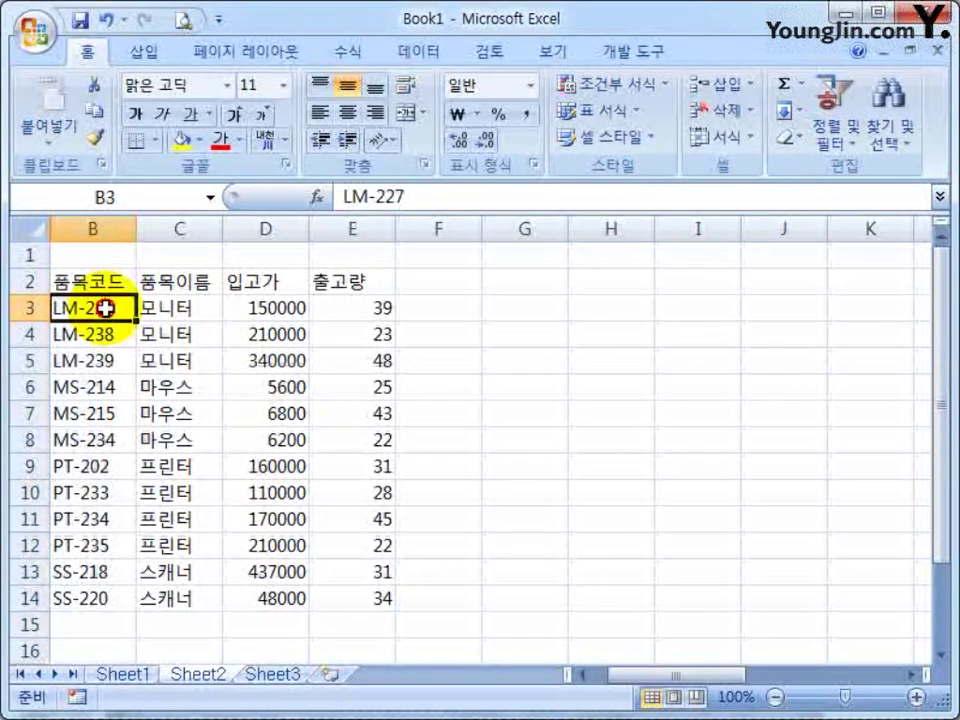
{"action": "left_click_drag", "start_coordinate": [60, 226], "coordinate": [137, 233]}
{"action": "right_click", "coordinate": [94, 231]}
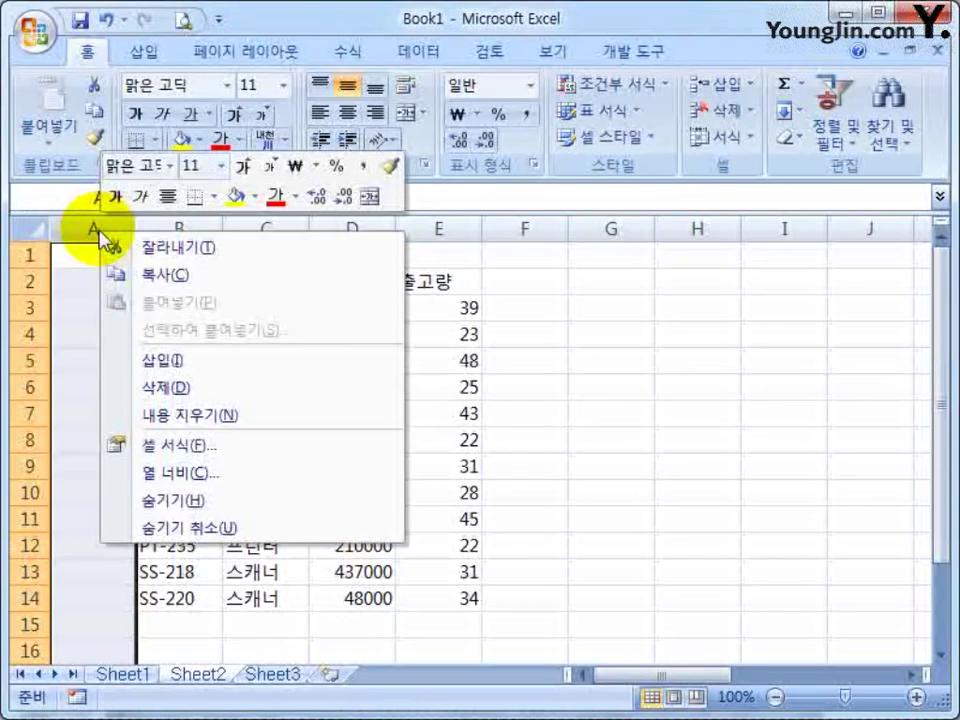
{"action": "left_click", "coordinate": [165, 500]}
Restore hidden column A by trying 숨기기 취소 and dragging its boundary wider
{"action": "left_click", "coordinate": [139, 306]}
{"action": "right_click", "coordinate": [94, 228]}
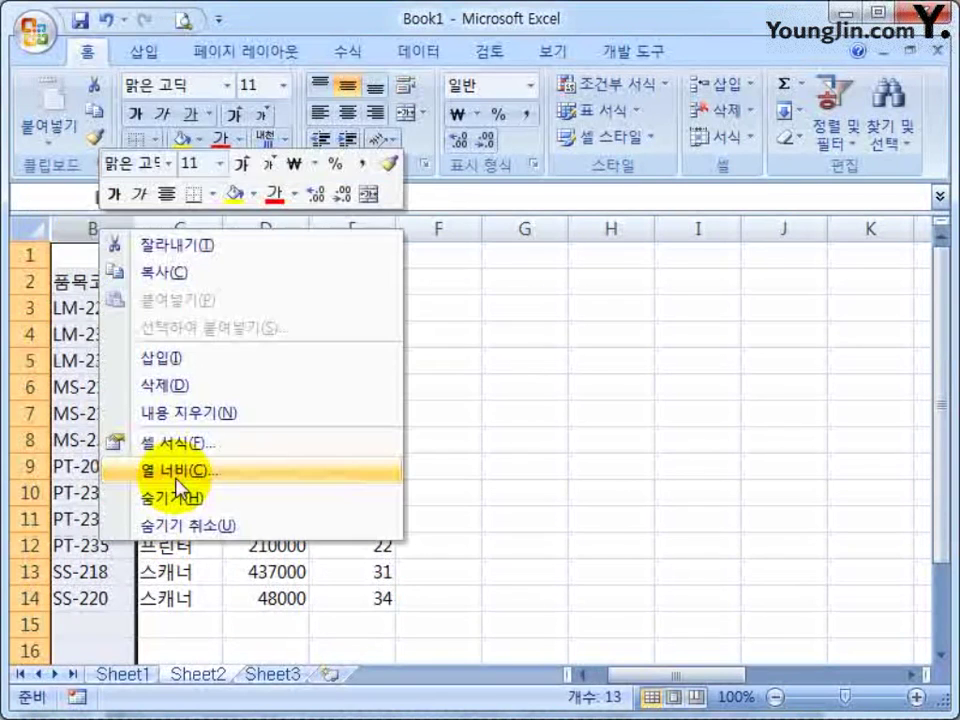
{"action": "left_click", "coordinate": [180, 523]}
{"action": "right_click", "coordinate": [93, 230]}
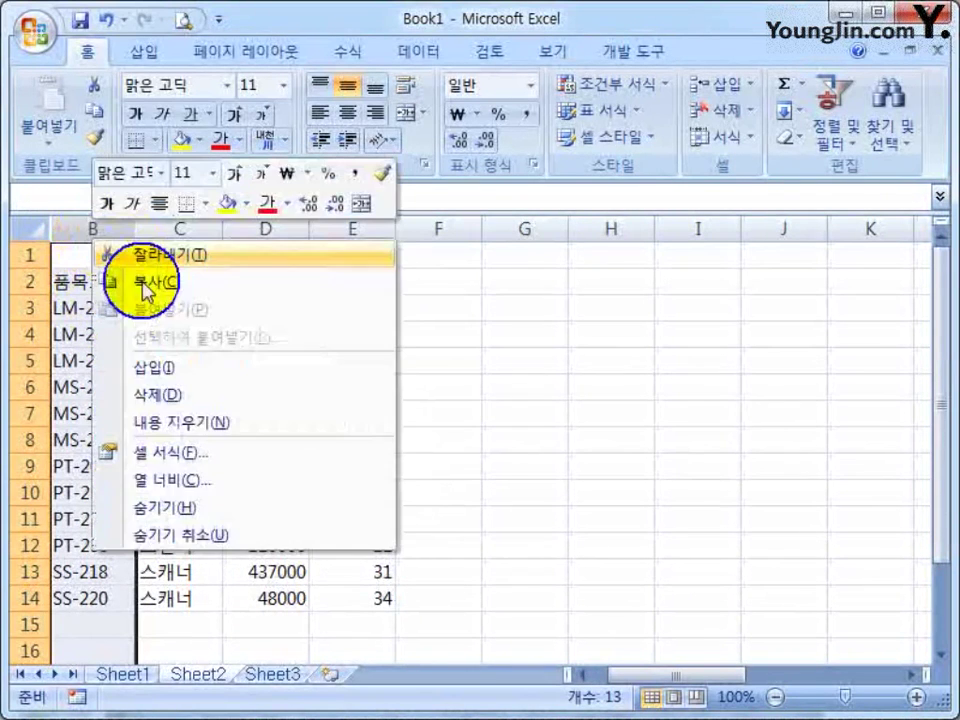
{"action": "left_click", "coordinate": [158, 531]}
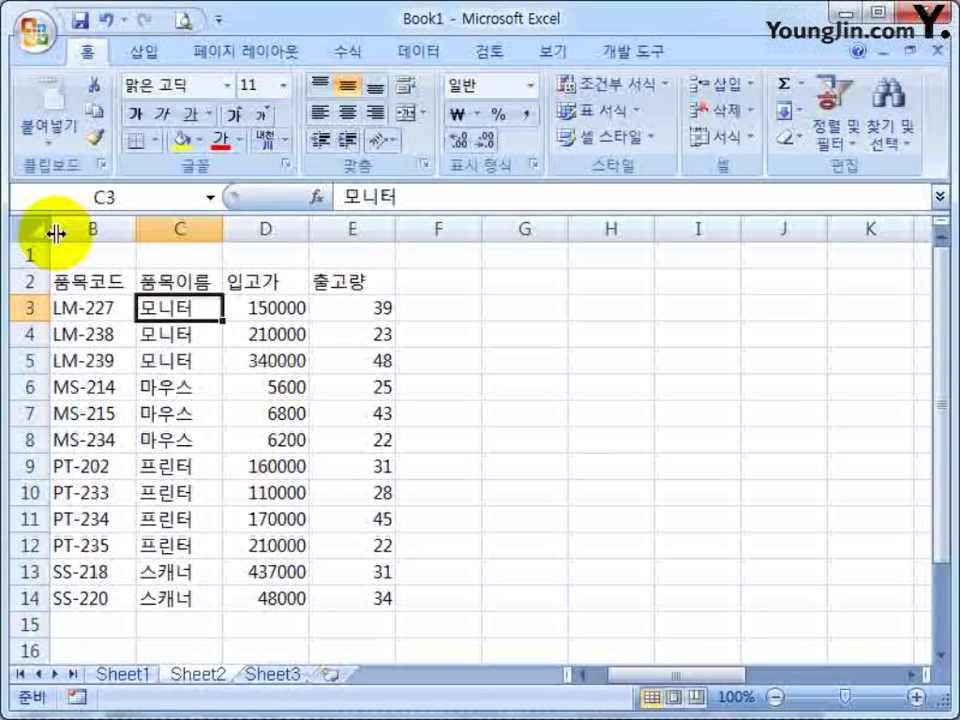
{"action": "left_click_drag", "start_coordinate": [56, 233], "coordinate": [140, 231]}
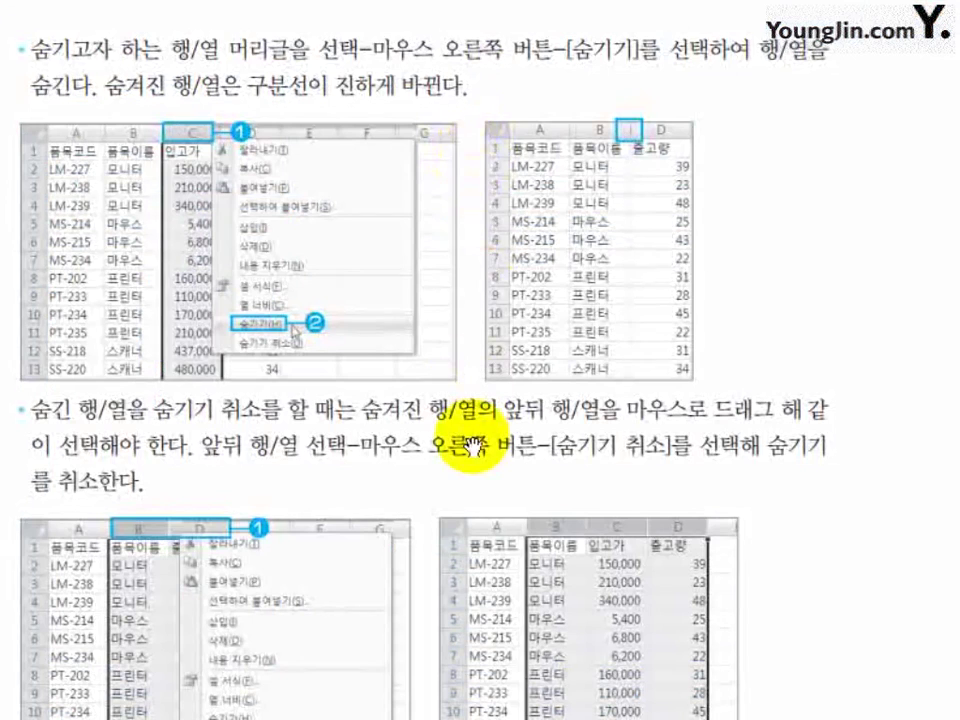
Pan the textbook page to read the unhide instructions before returning to the Sheet2 table
{"action": "scroll", "coordinate": [407, 460], "scroll_direction": "down", "scroll_amount": 10}
{"action": "left_click_drag", "start_coordinate": [309, 361], "coordinate": [435, 480]}
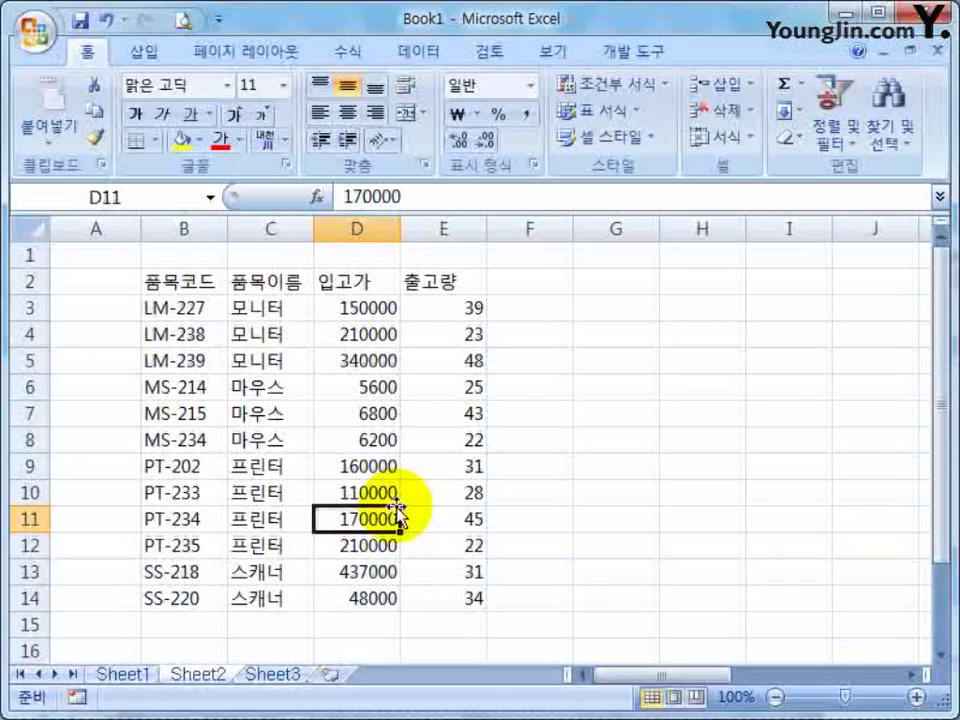
Compare the Sheet2 product table with the scattered test entries on Sheet1
{"action": "left_click", "coordinate": [446, 414]}
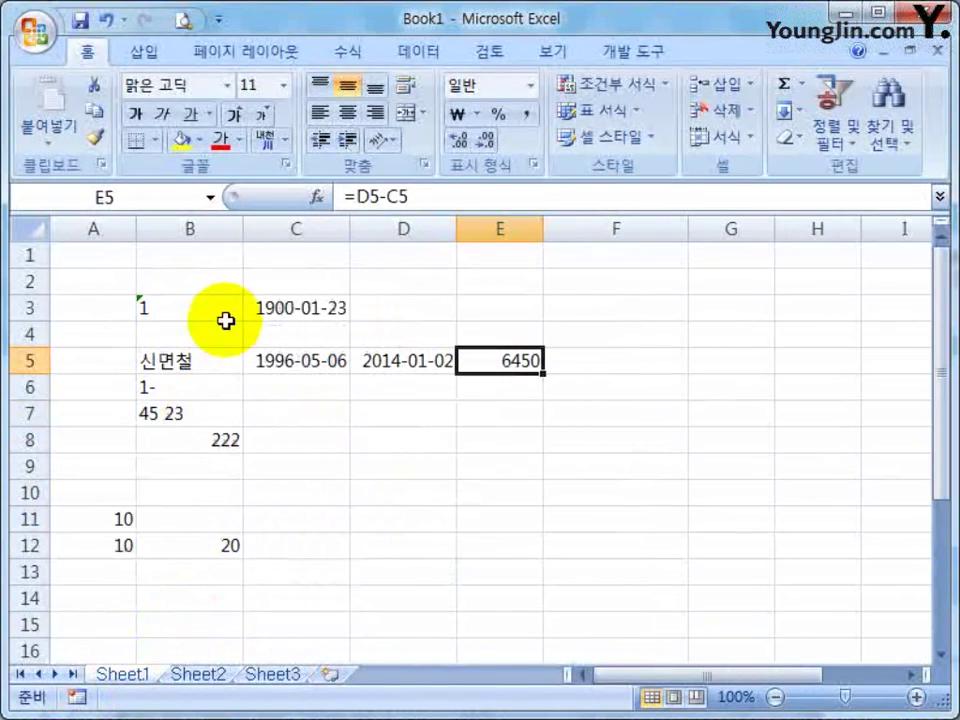
{"action": "scroll", "coordinate": [330, 512], "scroll_direction": "down", "scroll_amount": 5}
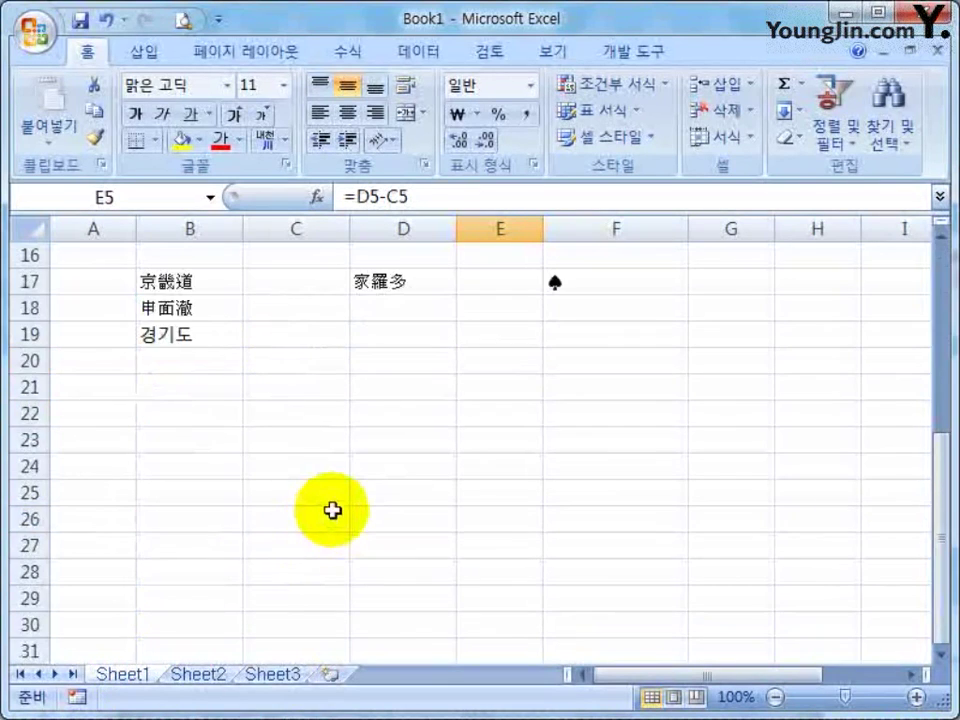
{"action": "scroll", "coordinate": [336, 516], "scroll_direction": "up", "scroll_amount": 5}
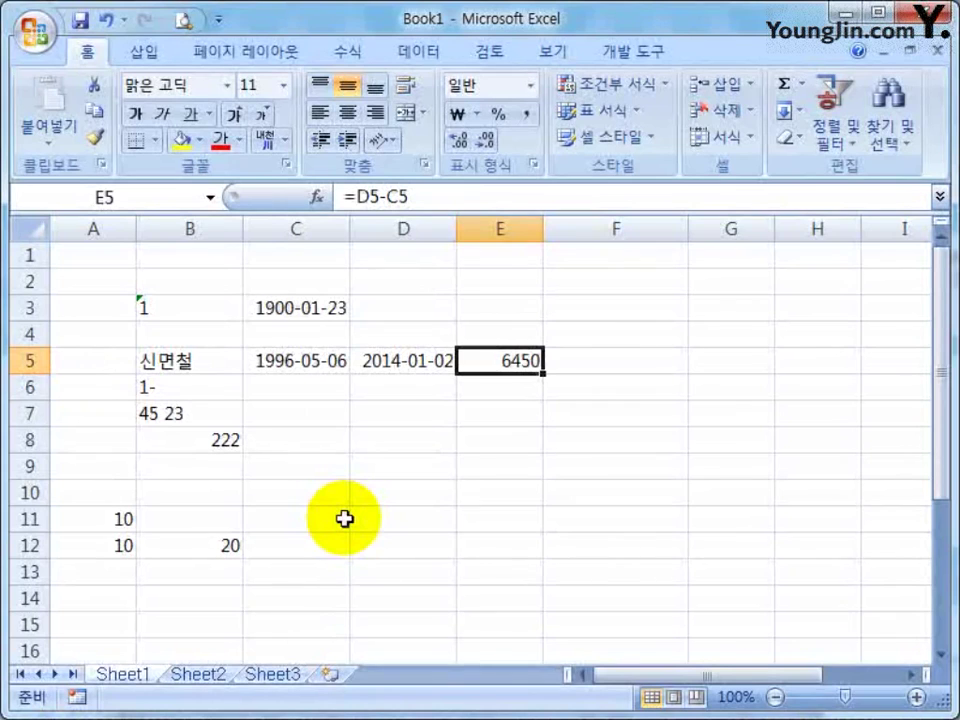
{"action": "left_click", "coordinate": [198, 674]}
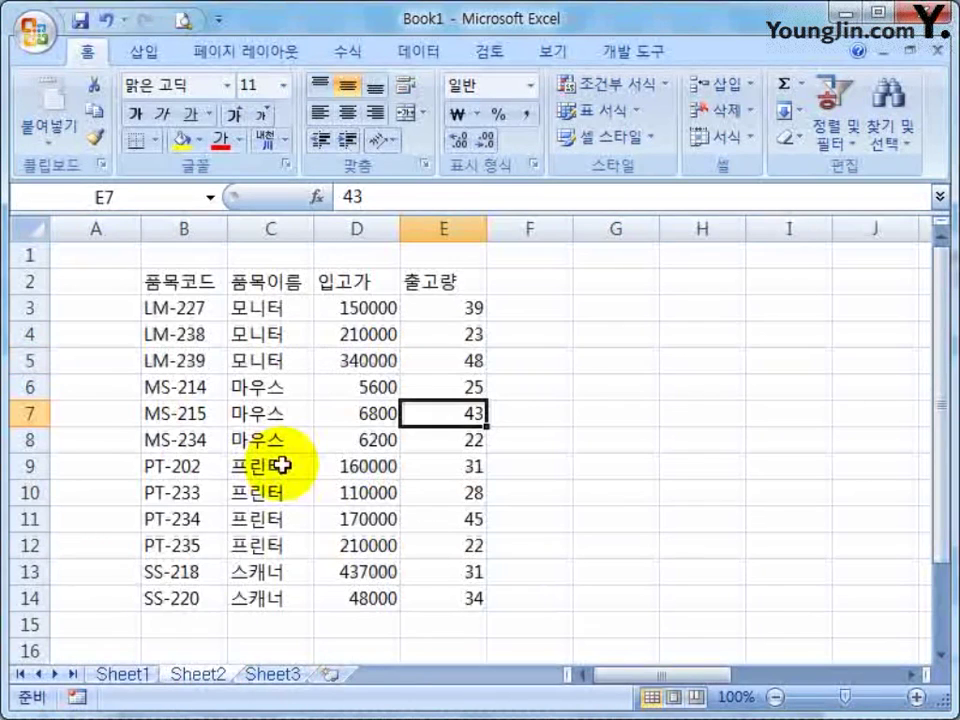
{"action": "left_click", "coordinate": [122, 675]}
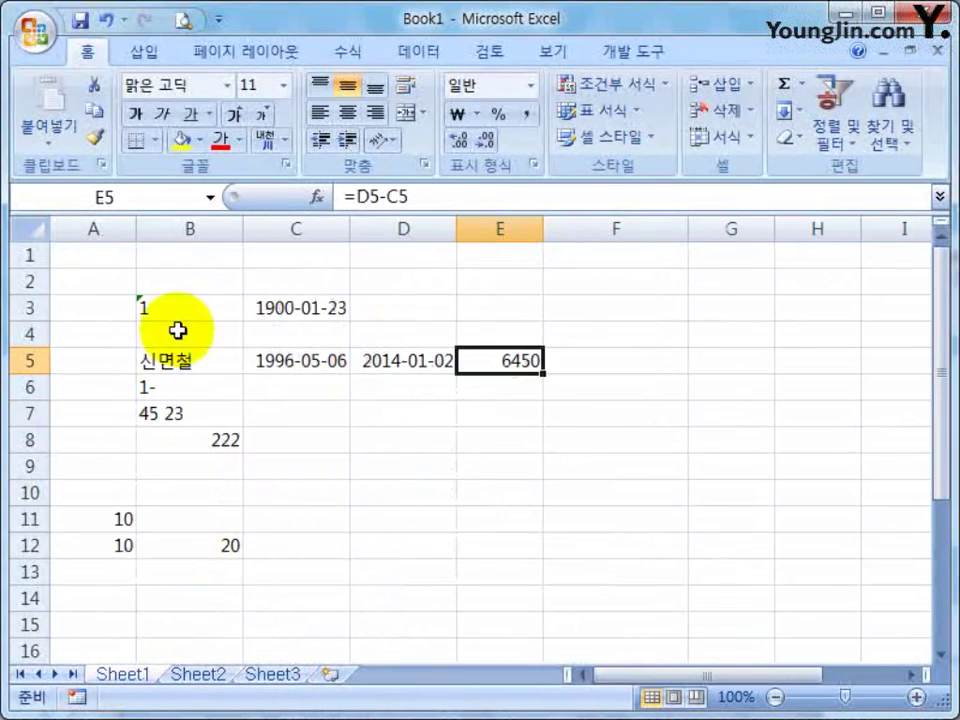
{"action": "left_click", "coordinate": [198, 675]}
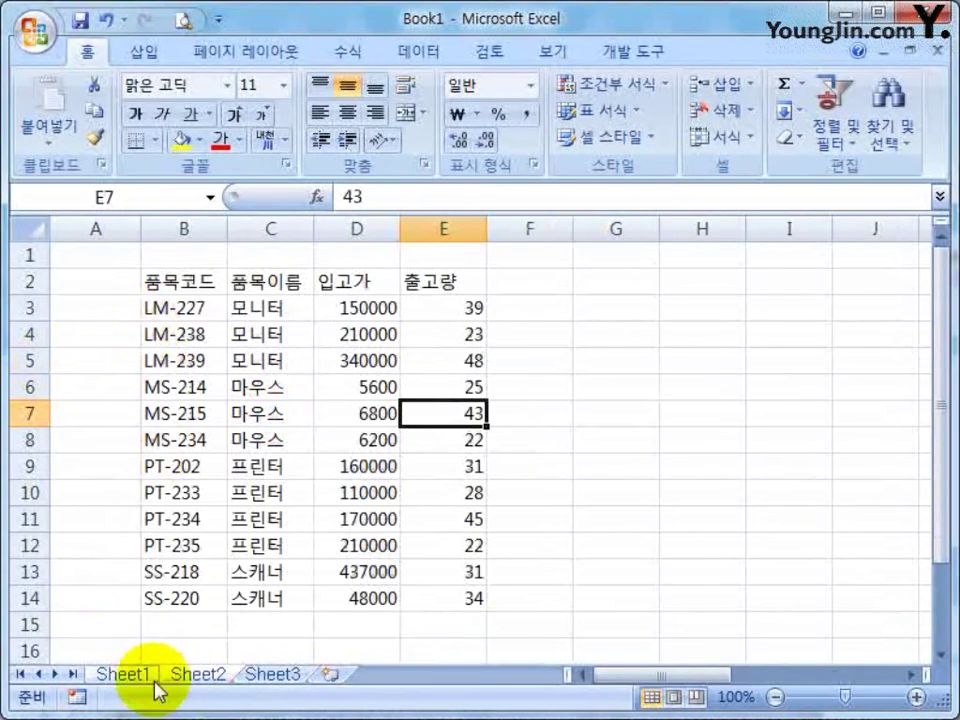
{"action": "left_click", "coordinate": [122, 675]}
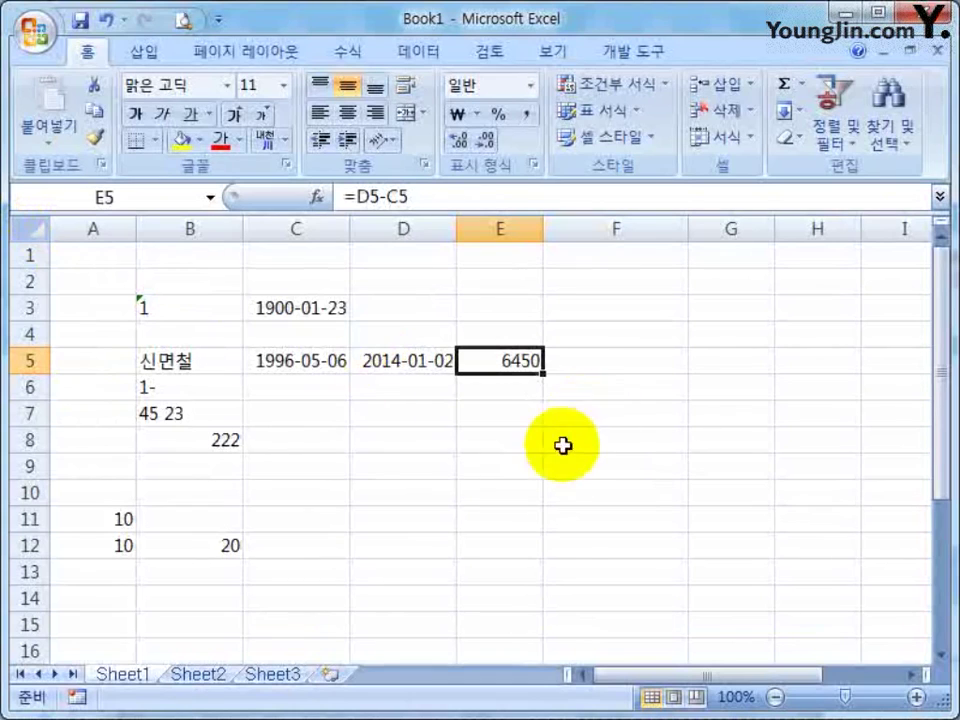
Clear all contents and formatting from the whole of Sheet1, then go back to Sheet2
{"action": "left_click", "coordinate": [33, 230]}
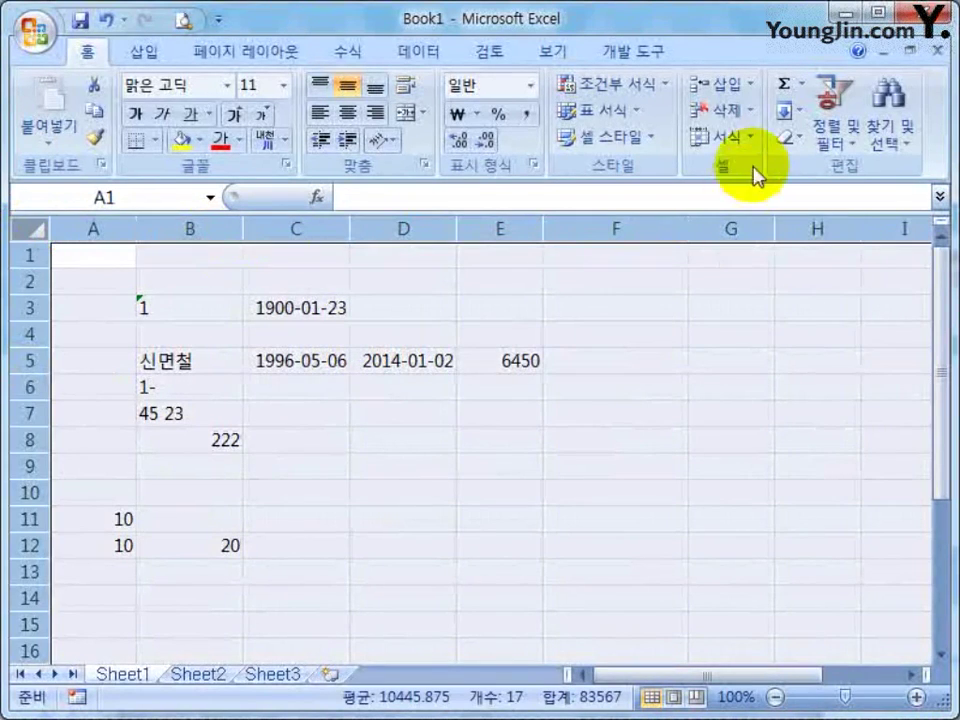
{"action": "left_click", "coordinate": [789, 140]}
{"action": "left_click", "coordinate": [838, 168]}
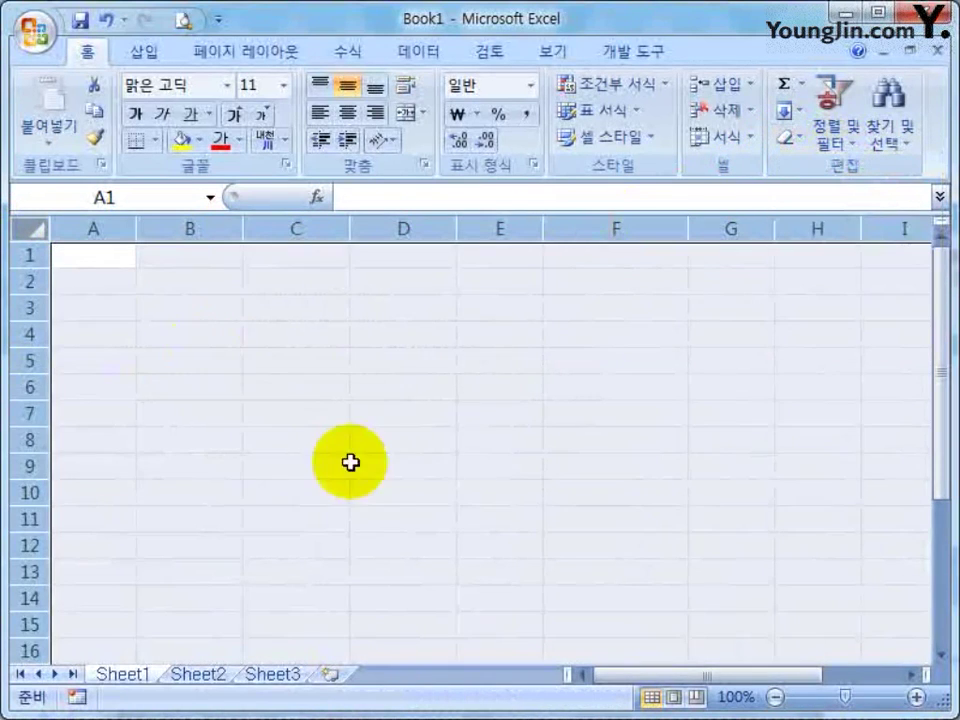
{"action": "left_click", "coordinate": [390, 469]}
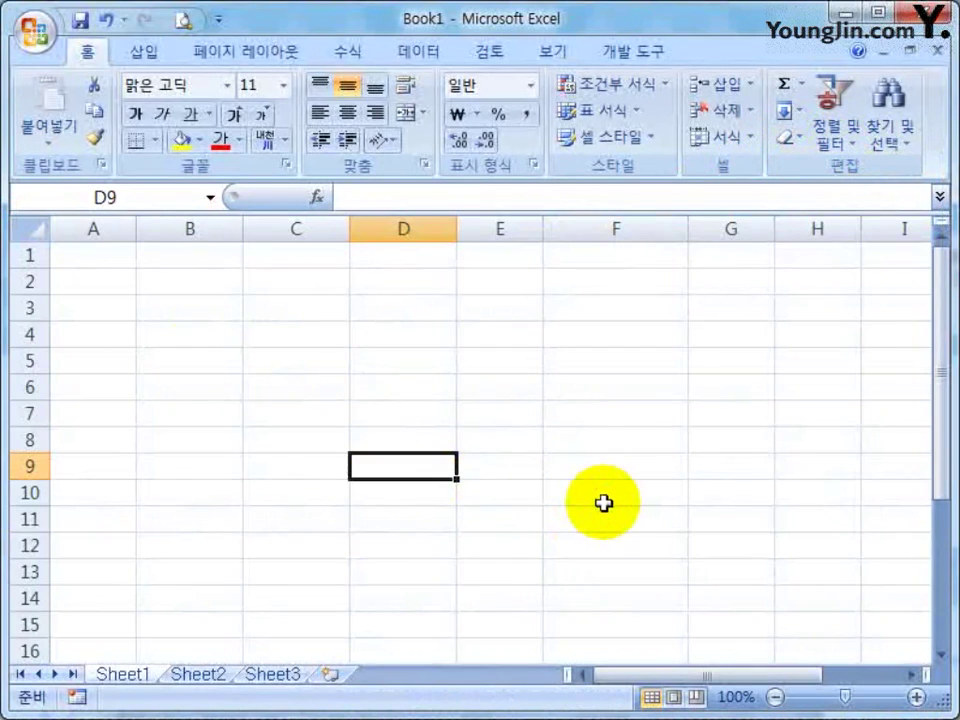
{"action": "left_click", "coordinate": [190, 676]}
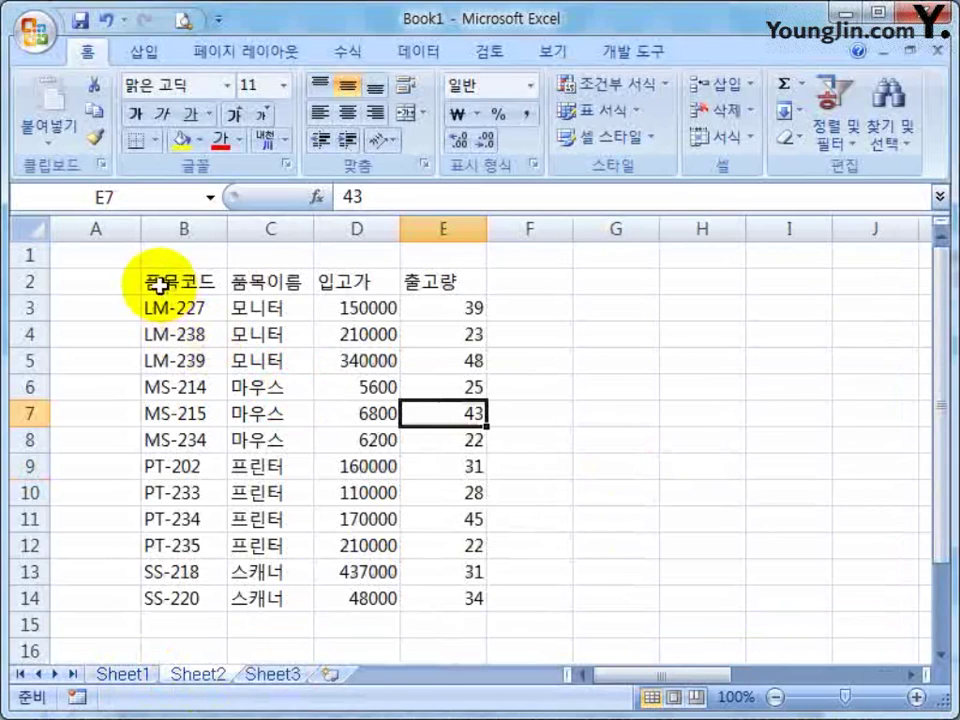
Copy the Sheet2 product table B2:E14 and paste it into Sheet1 starting at A2
{"action": "left_click_drag", "start_coordinate": [160, 285], "coordinate": [440, 598]}
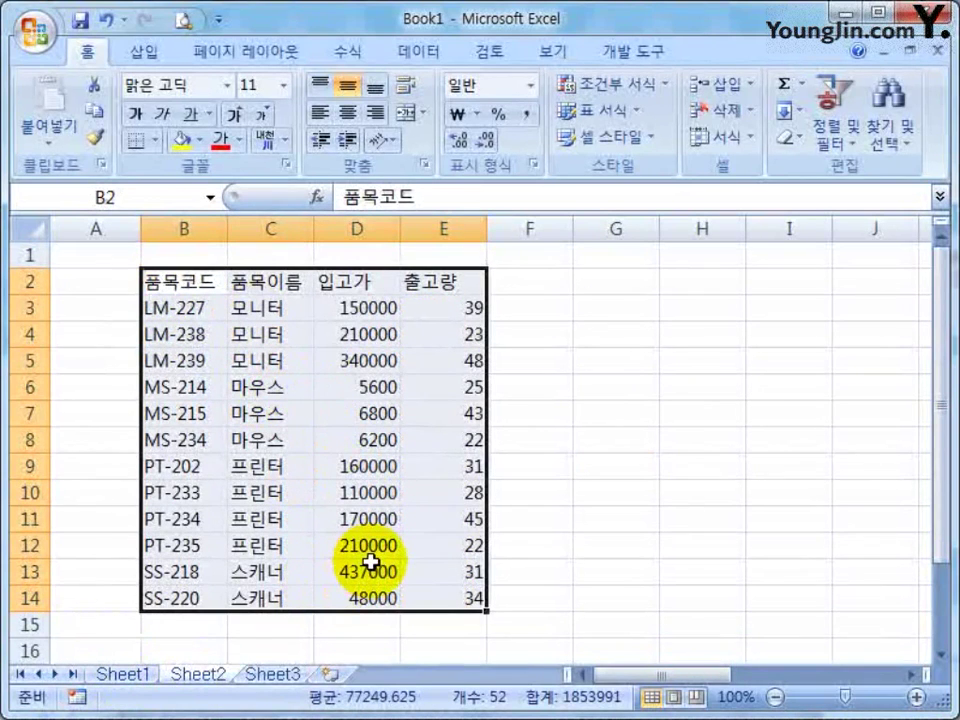
{"action": "key", "text": "ctrl+c"}
{"action": "left_click", "coordinate": [126, 672]}
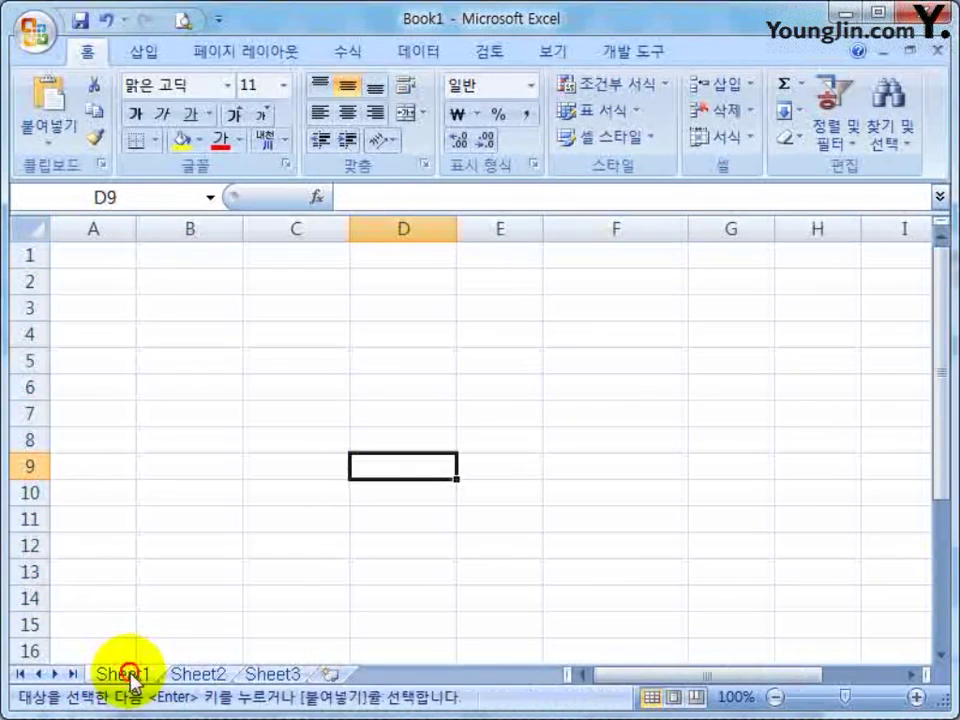
{"action": "left_click", "coordinate": [88, 257]}
{"action": "left_click", "coordinate": [90, 283]}
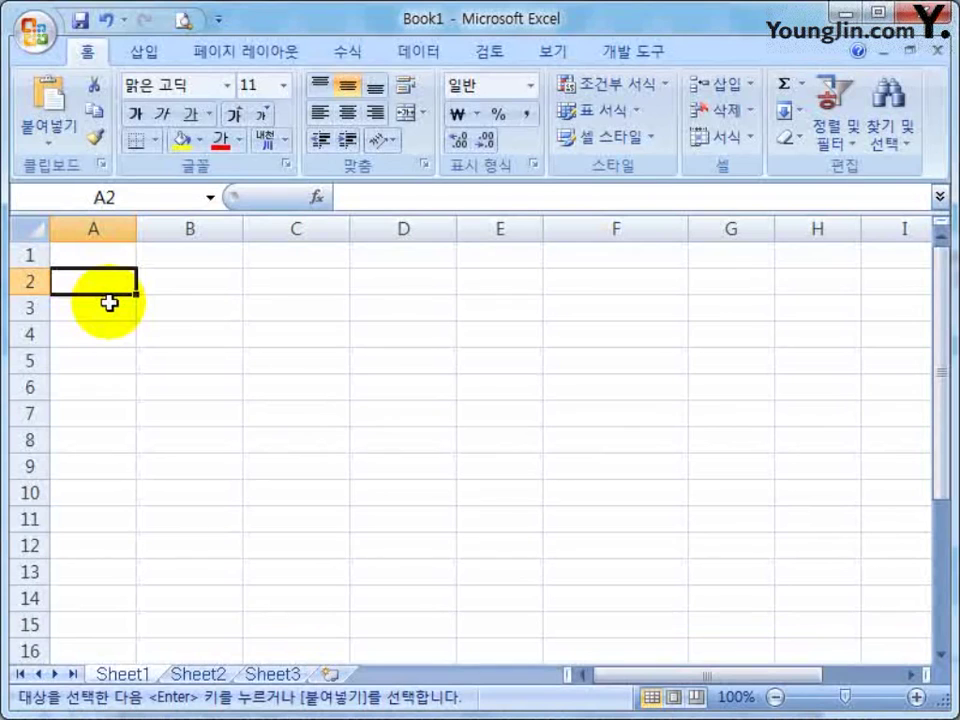
{"action": "right_click", "coordinate": [109, 303]}
{"action": "left_click", "coordinate": [166, 277]}
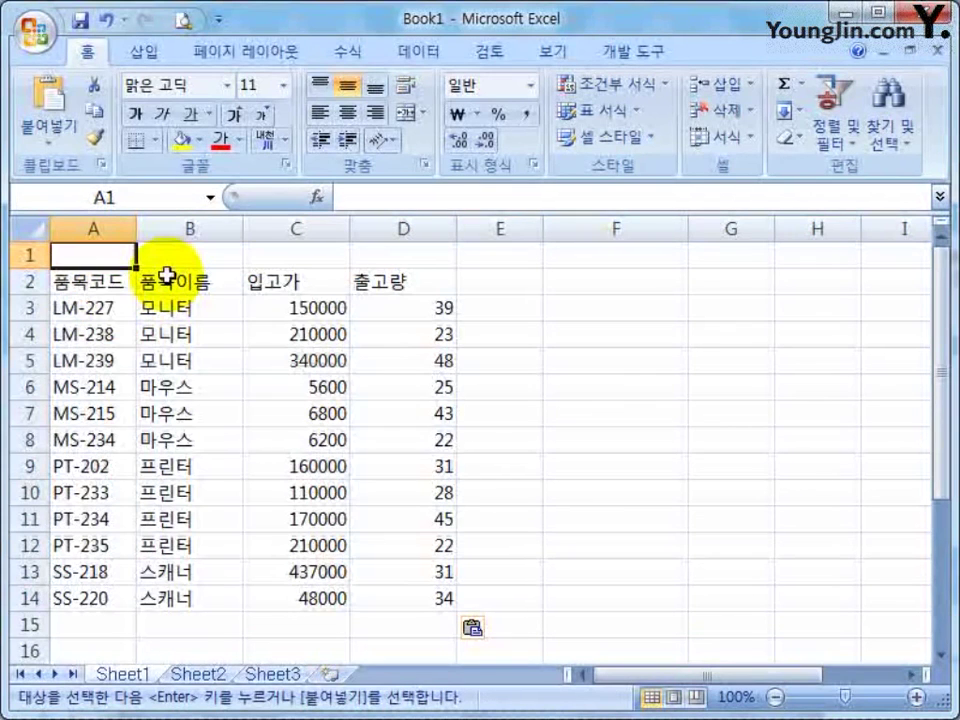
{"action": "left_click", "coordinate": [410, 259]}
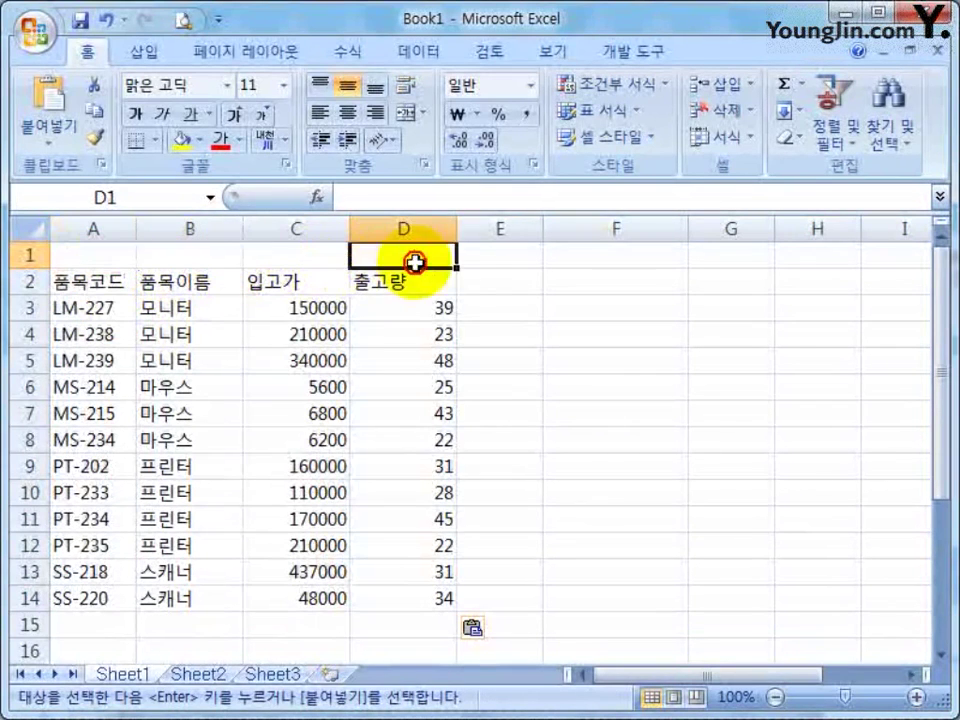
{"action": "left_click", "coordinate": [514, 385]}
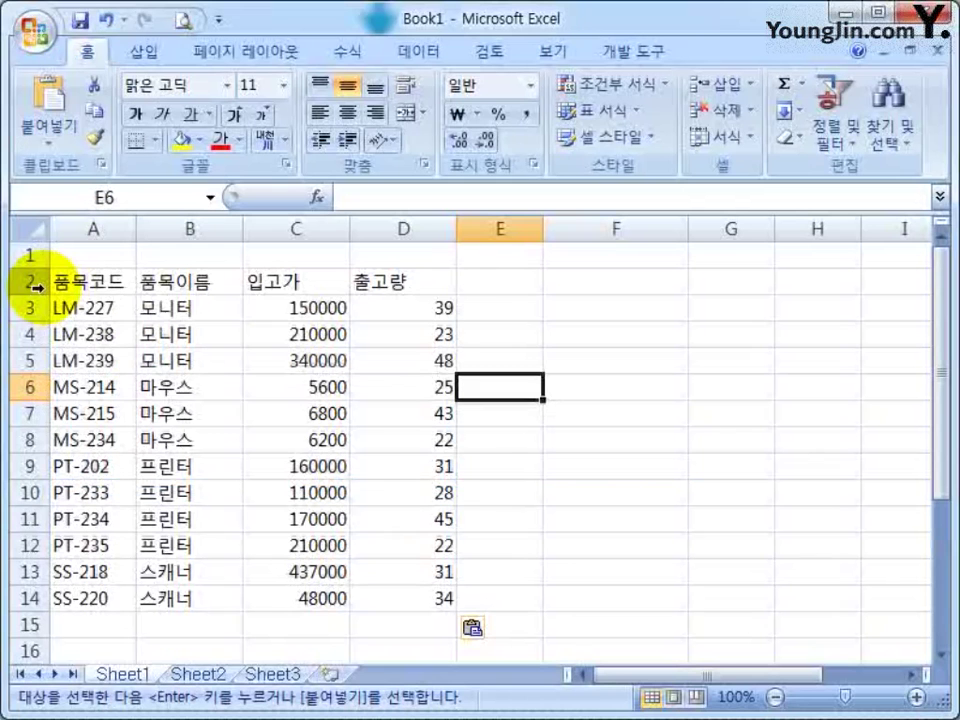
Insert a blank row at row 2 so the product table moves down to A3:D15
{"action": "left_click", "coordinate": [30, 281]}
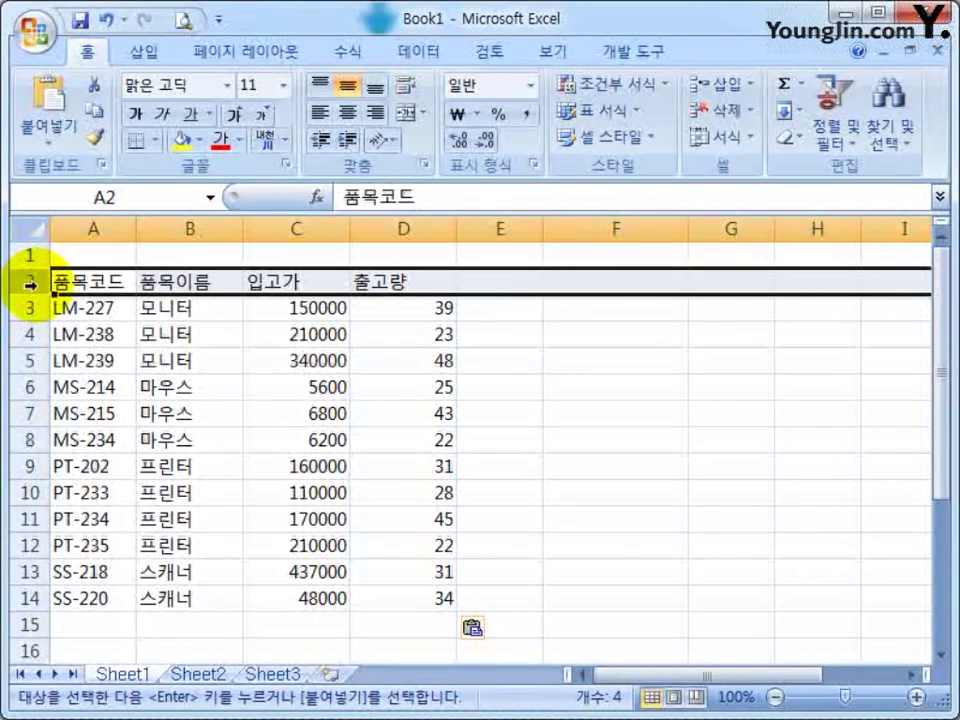
{"action": "key", "text": "ctrl+shift+plus"}
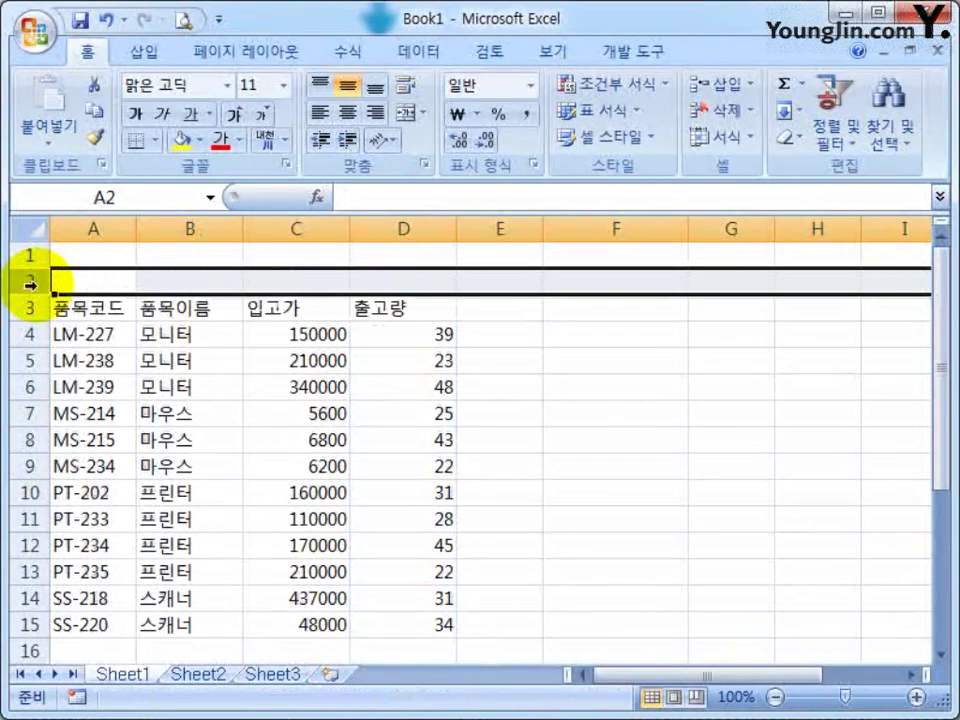
{"action": "left_click", "coordinate": [88, 279]}
{"action": "key", "text": "Up"}
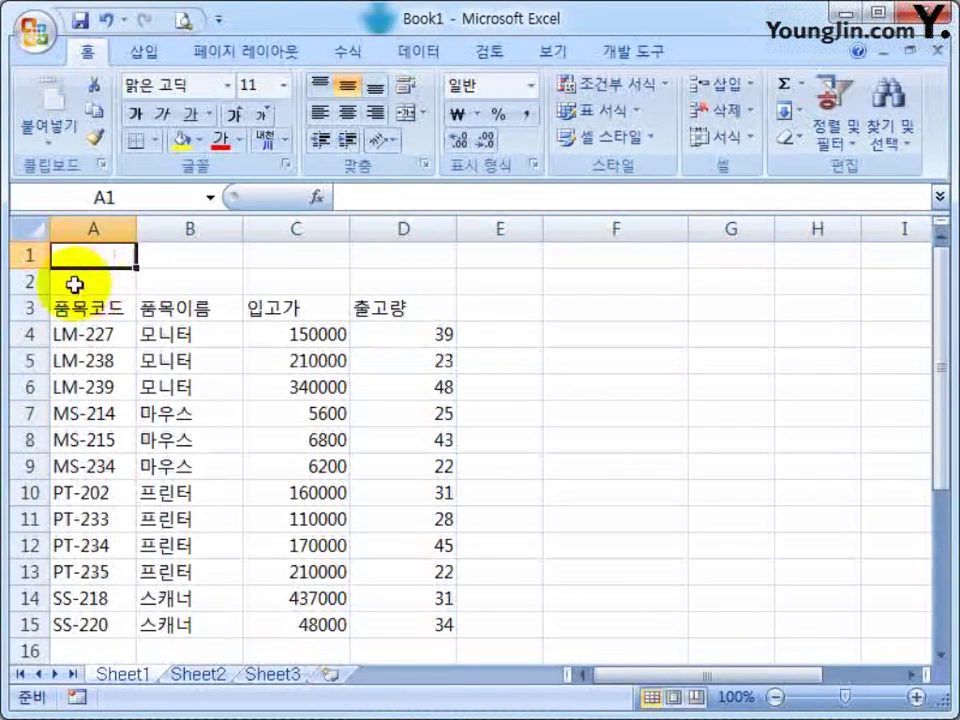
{"action": "left_click", "coordinate": [75, 285]}
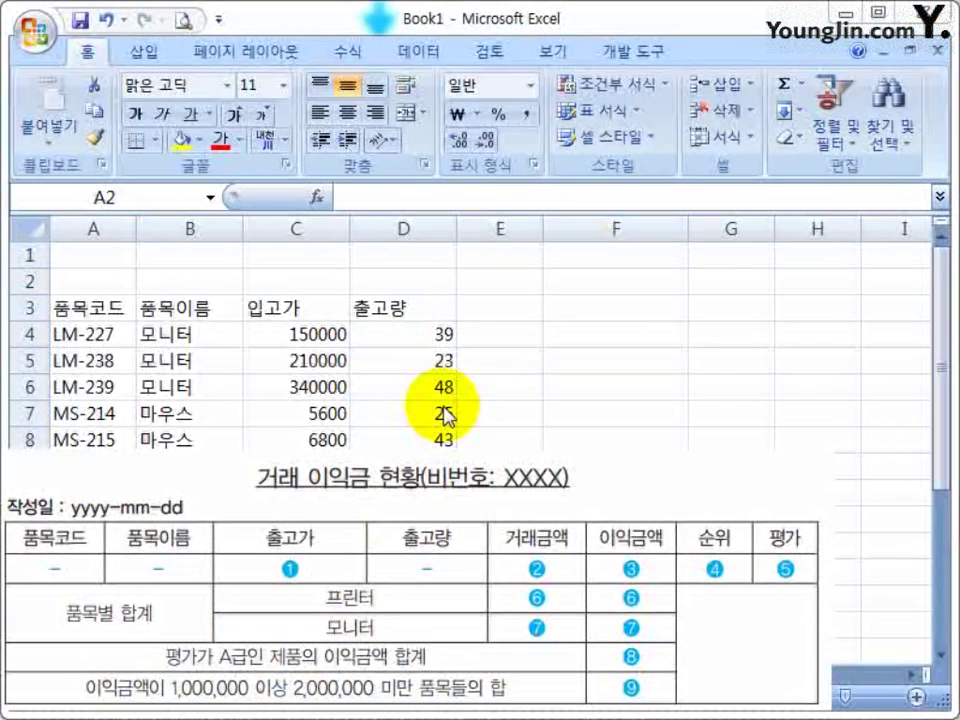
{"action": "left_click", "coordinate": [572, 326]}
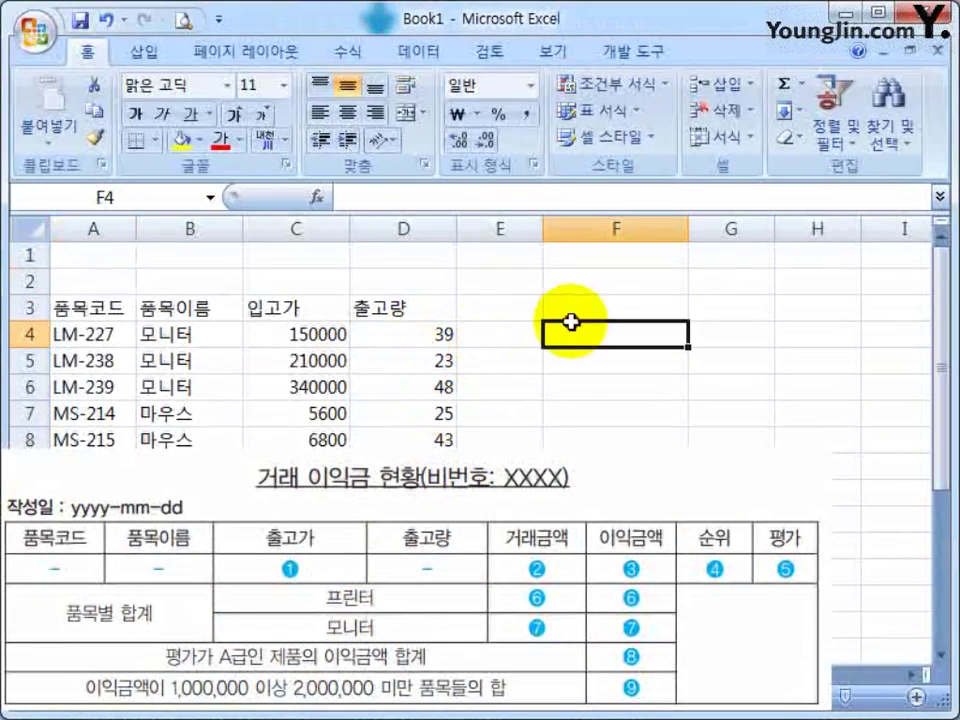
{"action": "left_click", "coordinate": [91, 263]}
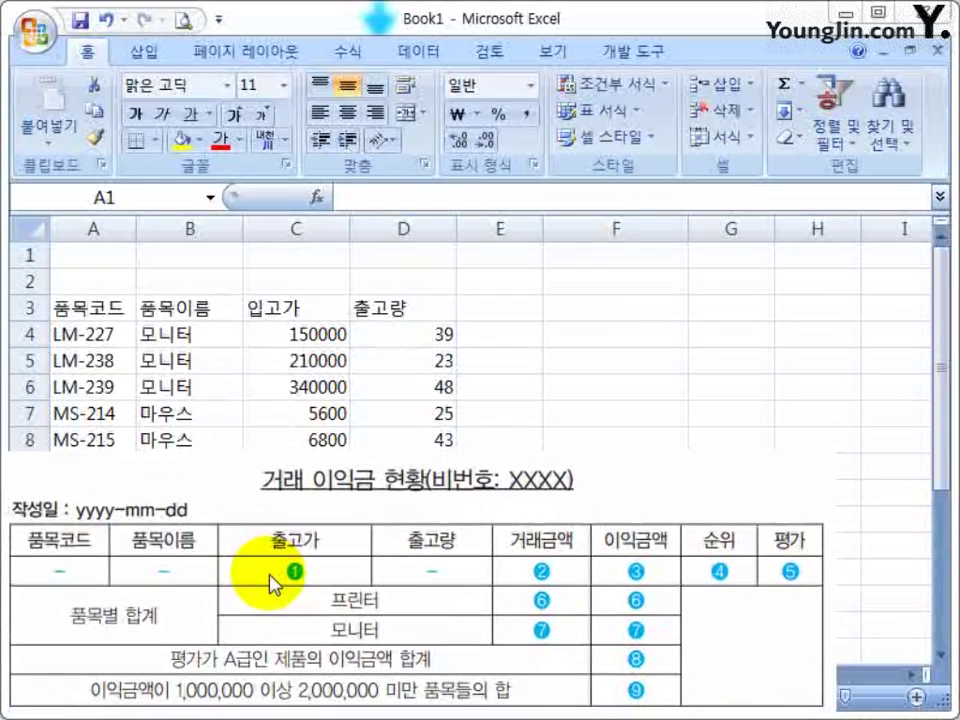
{"action": "left_click", "coordinate": [94, 257]}
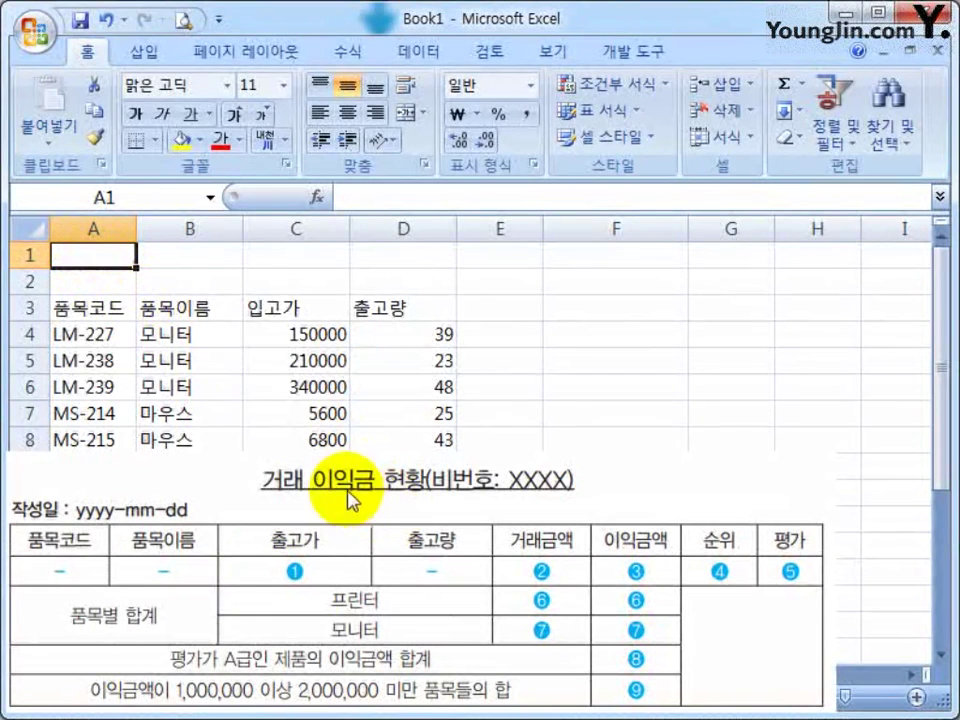
Enter the title '거래 이익금 현황(비번호 :B001)' in cell A1
{"action": "type", "text": "ㄱ래"}
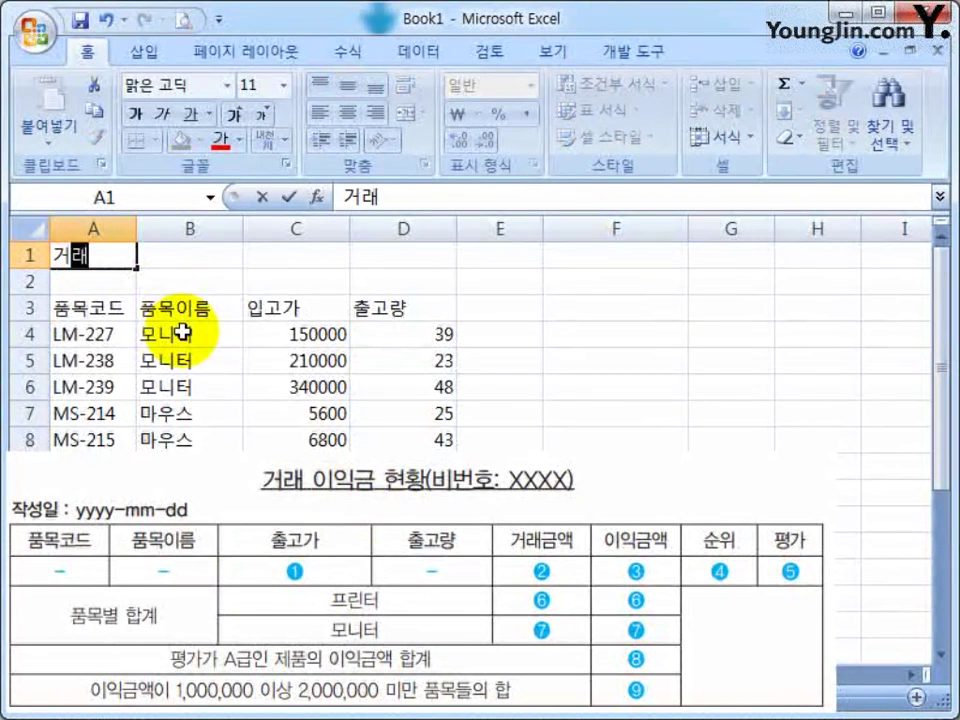
{"action": "type", "text": " 이익금 혀ㄴ황"}
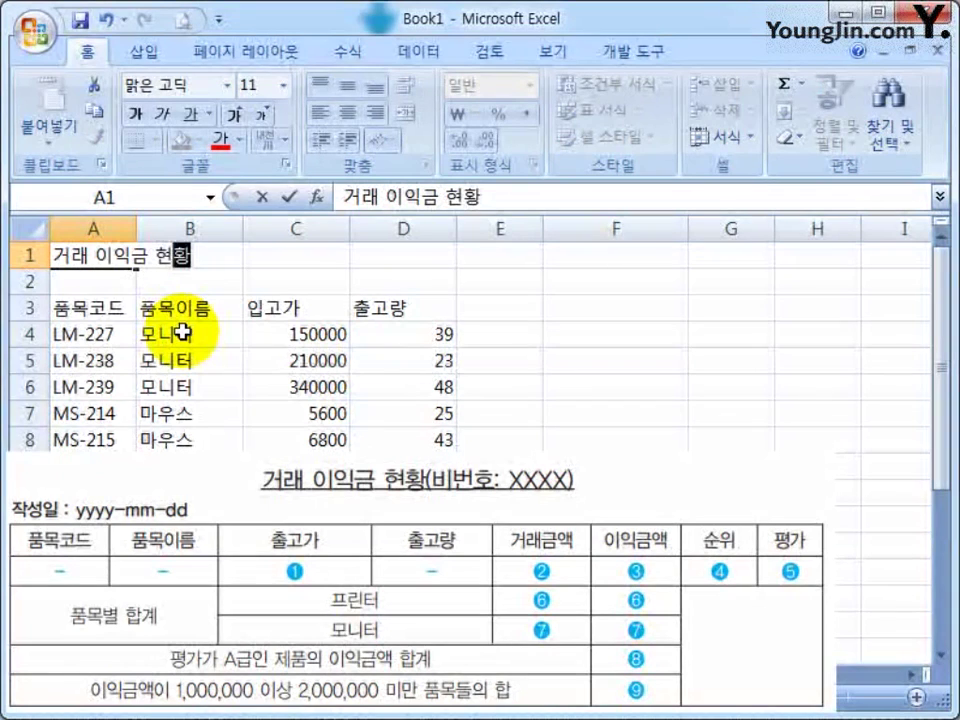
{"action": "type", "text": "("}
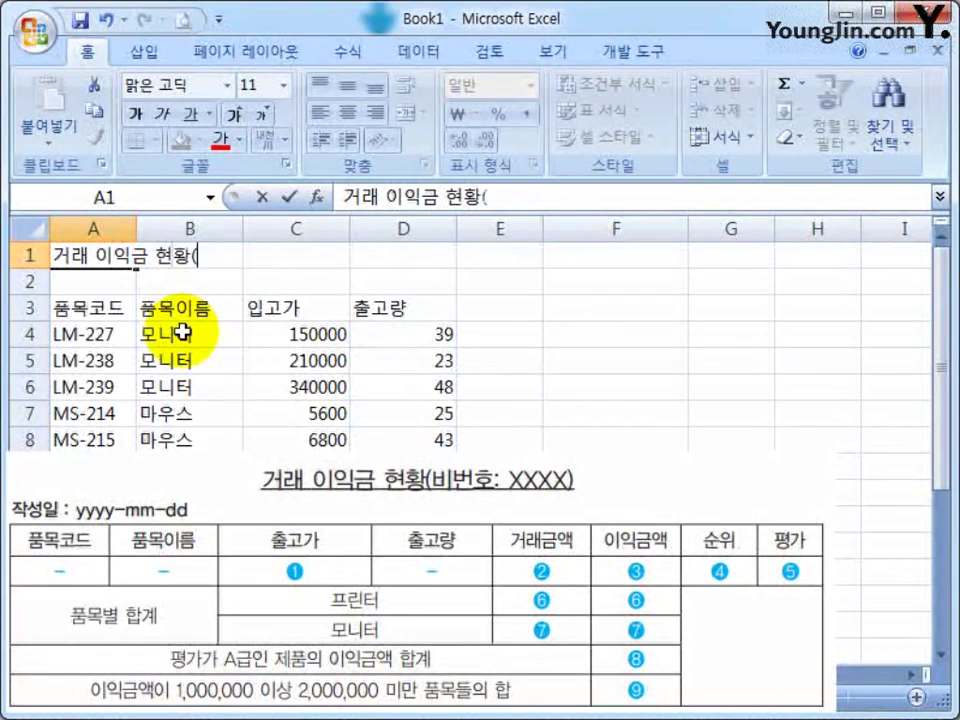
{"action": "type", "text": "비번호"}
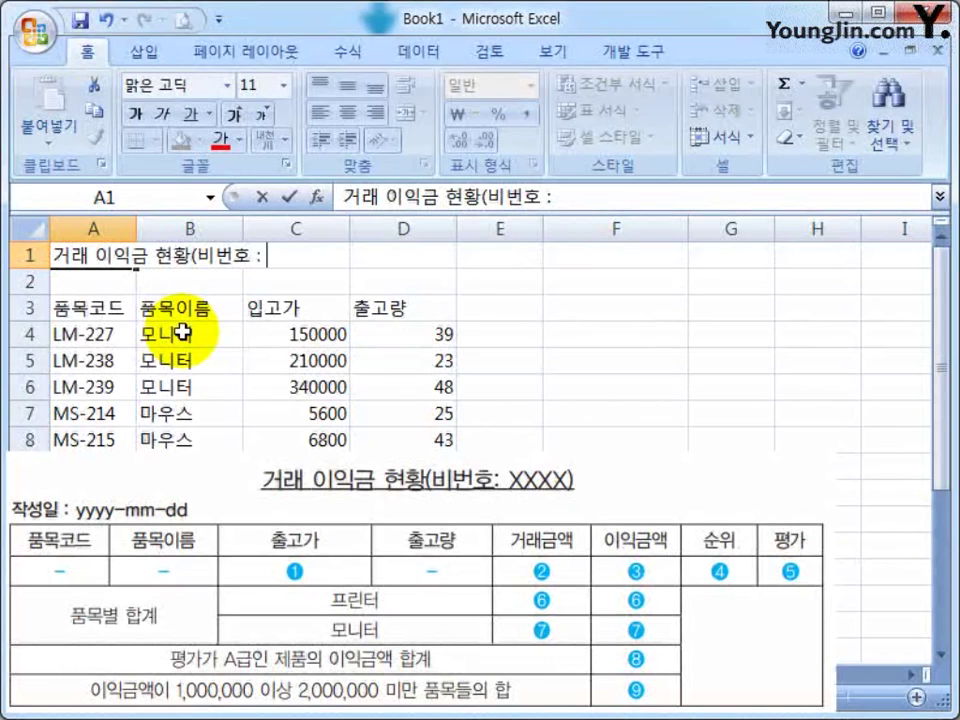
{"action": "type", "text": ": π"}
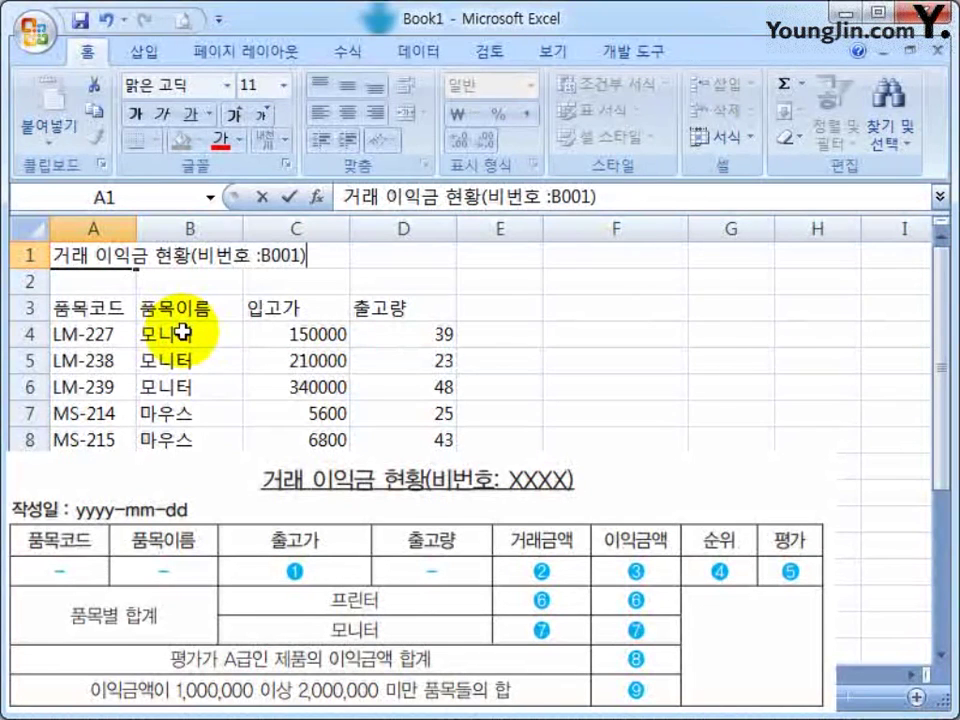
{"action": "key", "text": "ctrl+Return"}
{"action": "key", "text": "Right"}
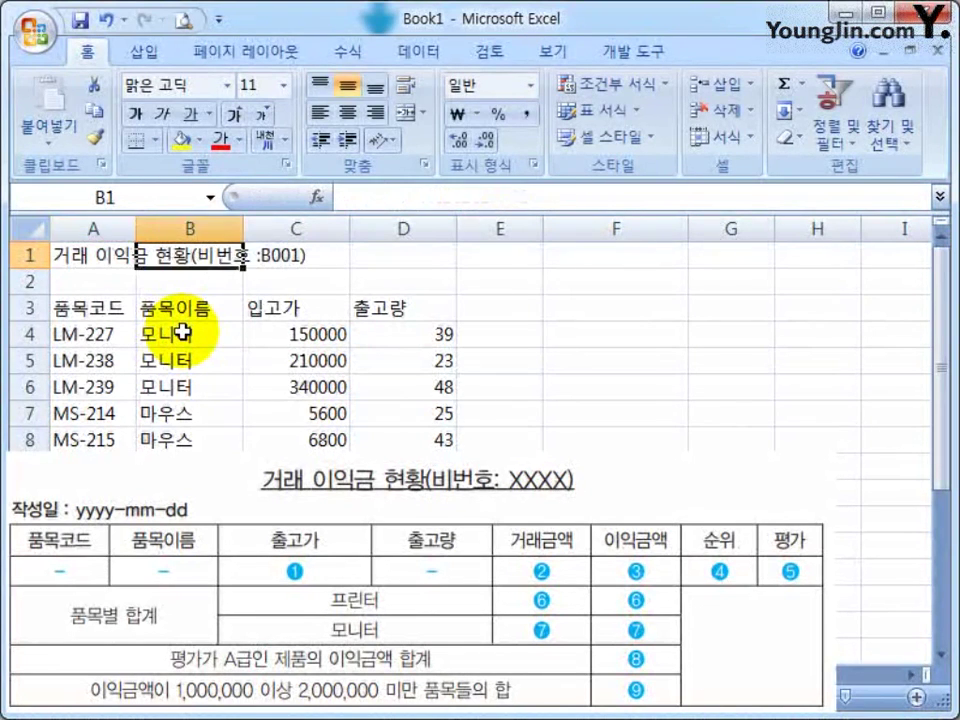
{"action": "key", "text": "Left"}
Enter the label '작성일 :' in cell A2
{"action": "key", "text": "Return"}
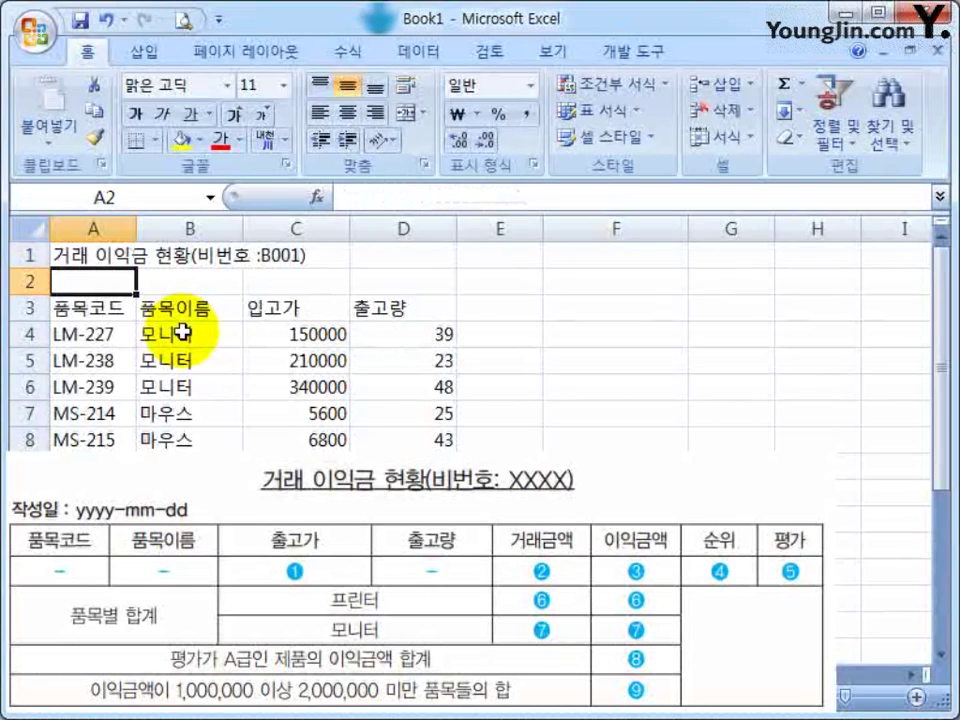
{"action": "type", "text": "w"}
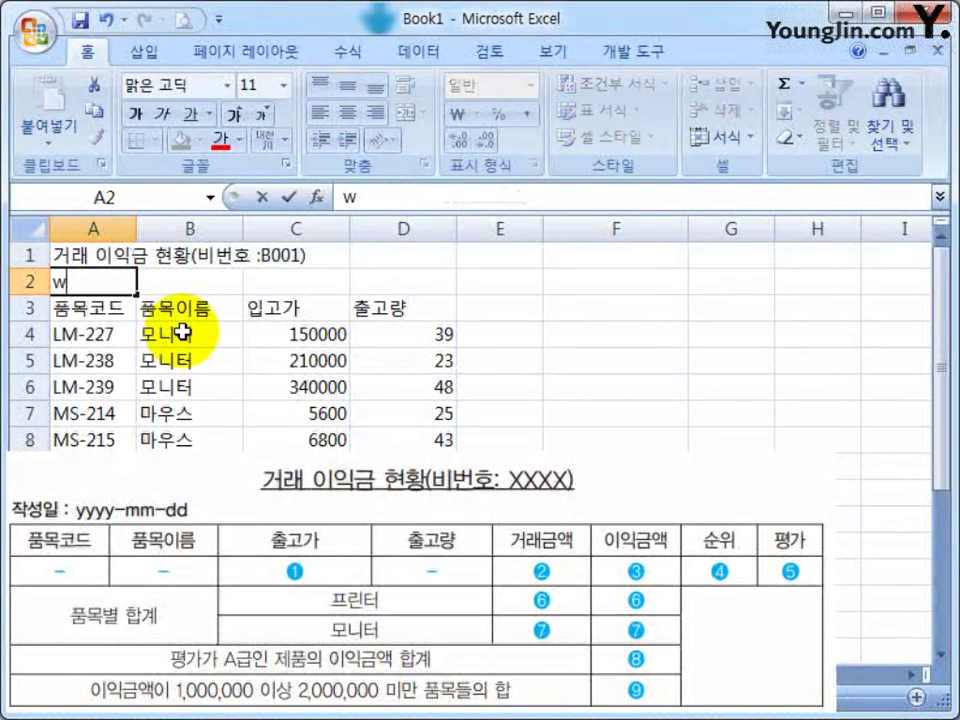
{"action": "type", "text": "krtjddlfwk"}
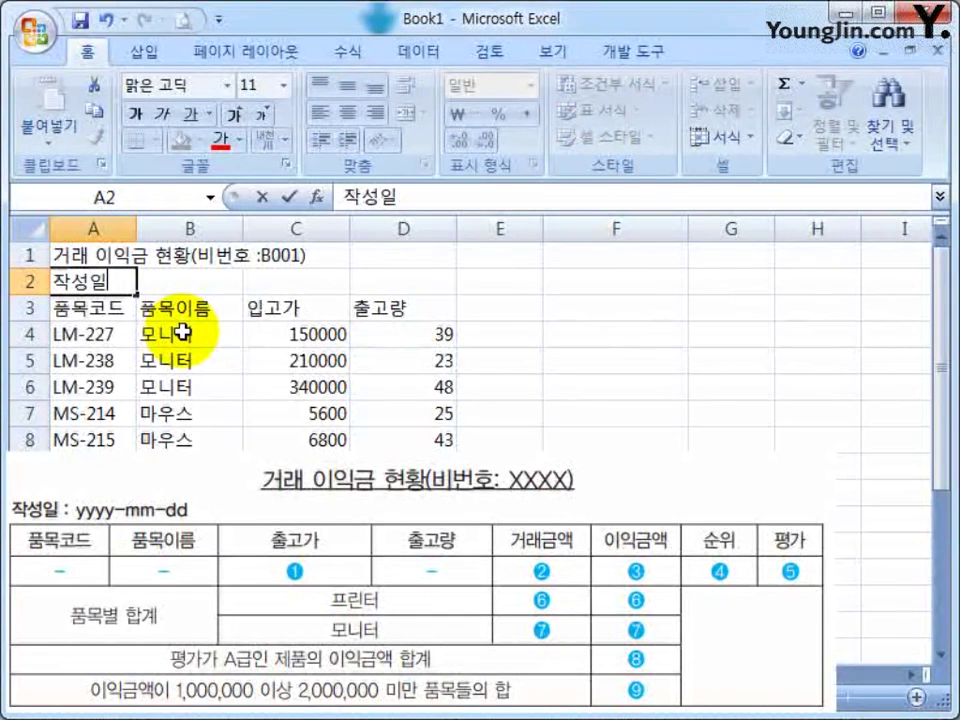
{"action": "type", "text": ":"}
{"action": "key", "text": "Return"}
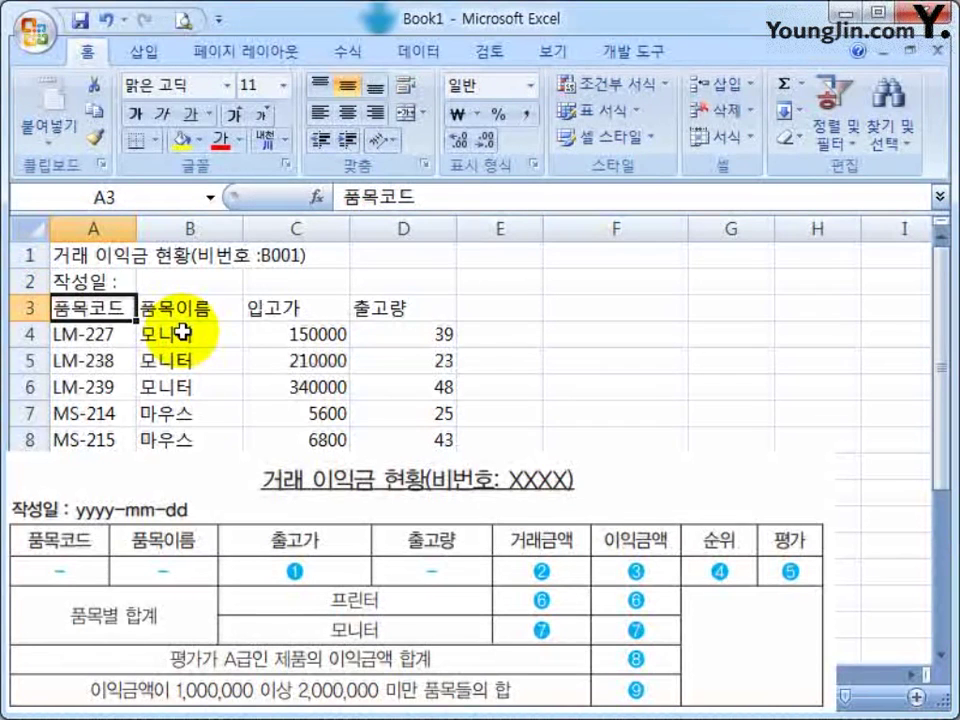
{"action": "key", "text": "Right"}
{"action": "key", "text": "Right"}
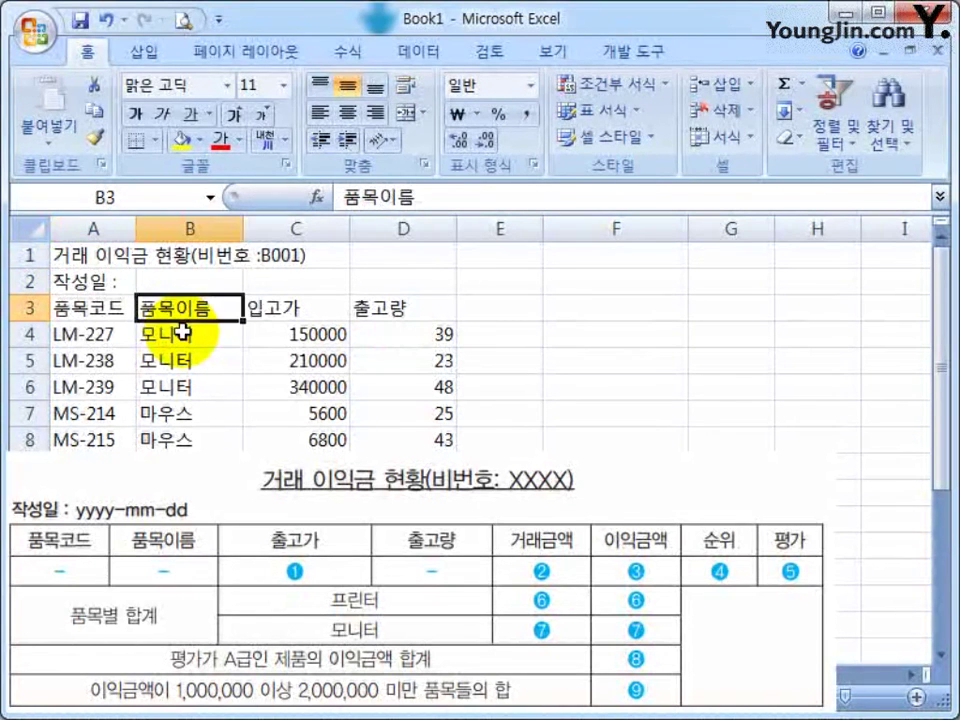
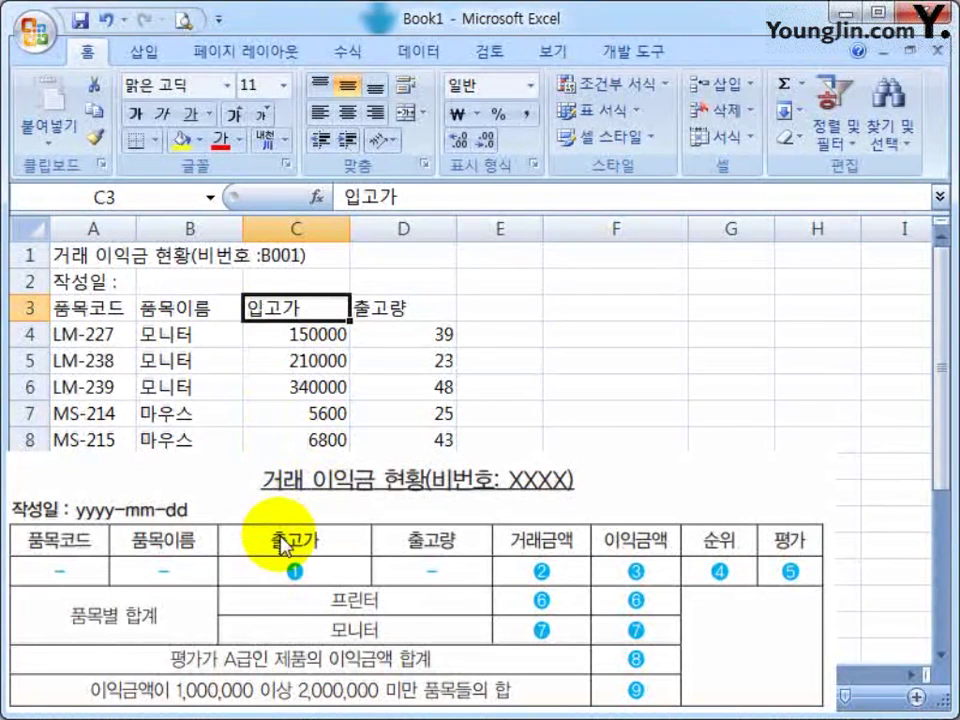
Insert a blank column C in front of the 입고가 column
{"action": "left_click", "coordinate": [375, 313]}
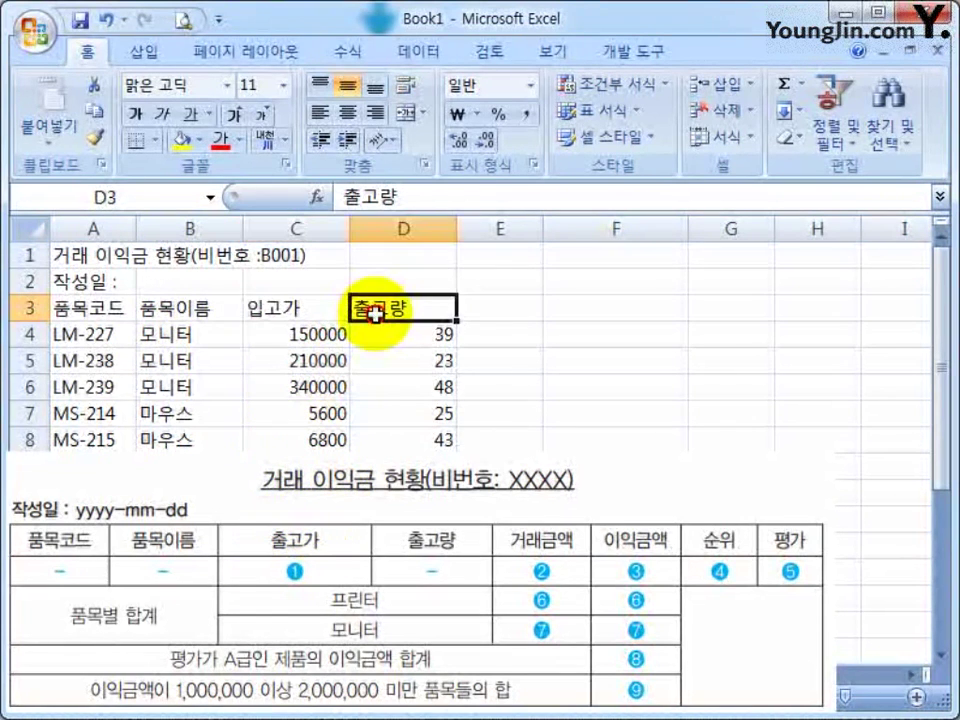
{"action": "left_click", "coordinate": [508, 311]}
{"action": "left_click", "coordinate": [390, 311]}
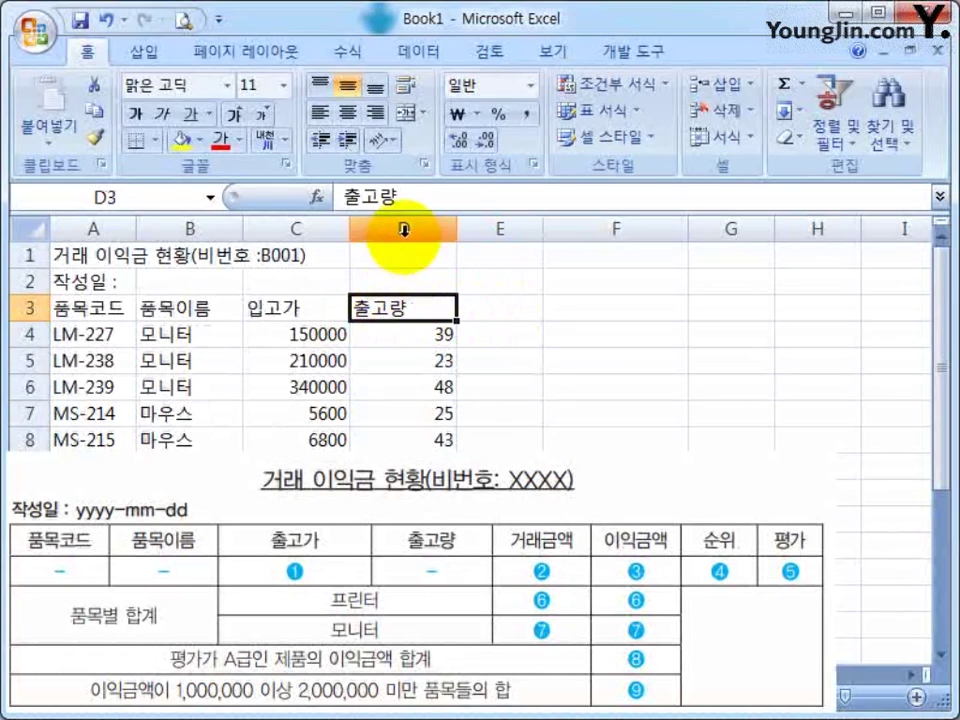
{"action": "left_click", "coordinate": [404, 230]}
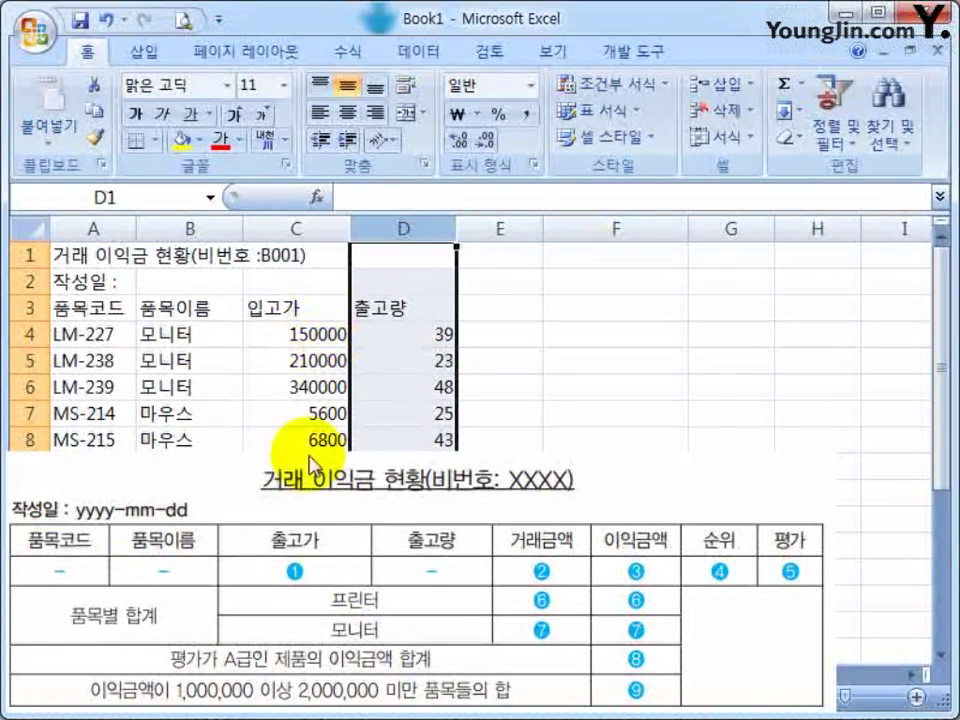
{"action": "left_click", "coordinate": [286, 316]}
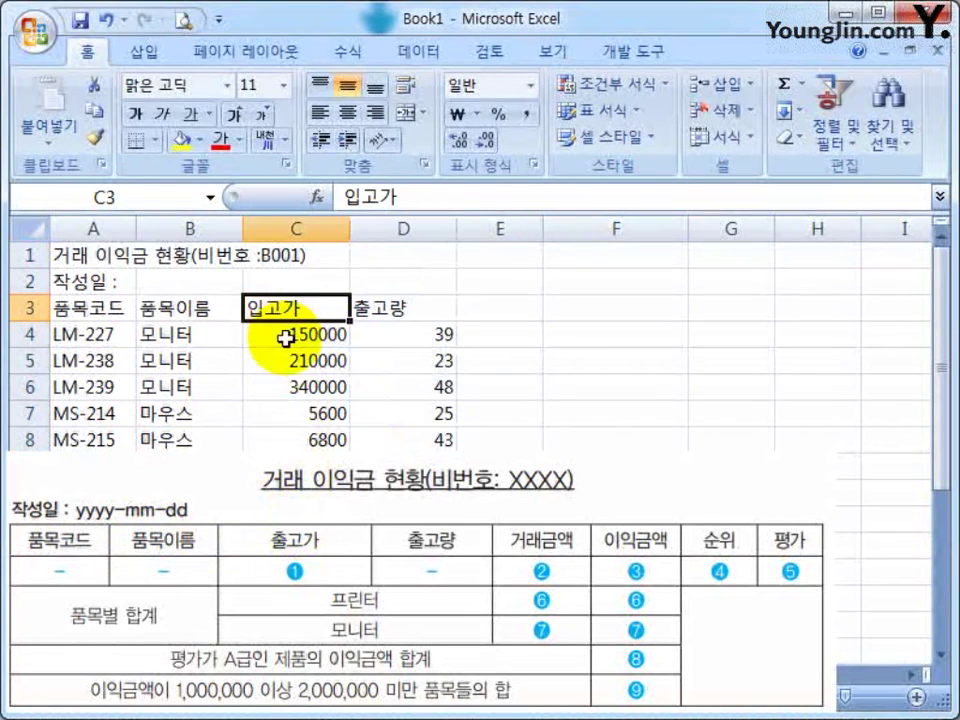
{"action": "left_click", "coordinate": [298, 229]}
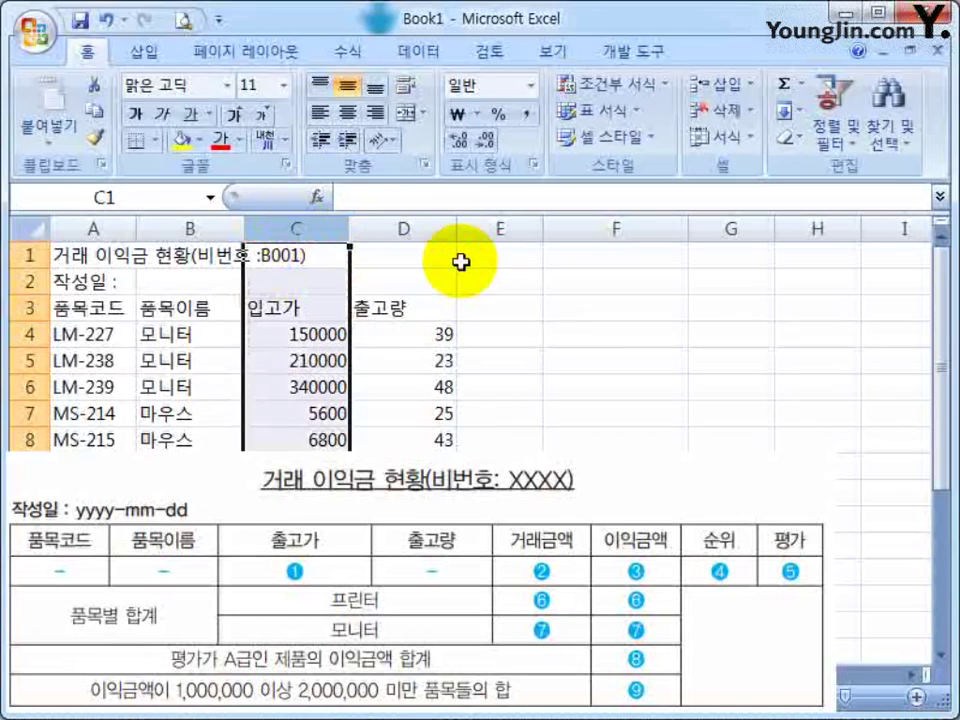
{"action": "key", "text": "ctrl+shift+equal"}
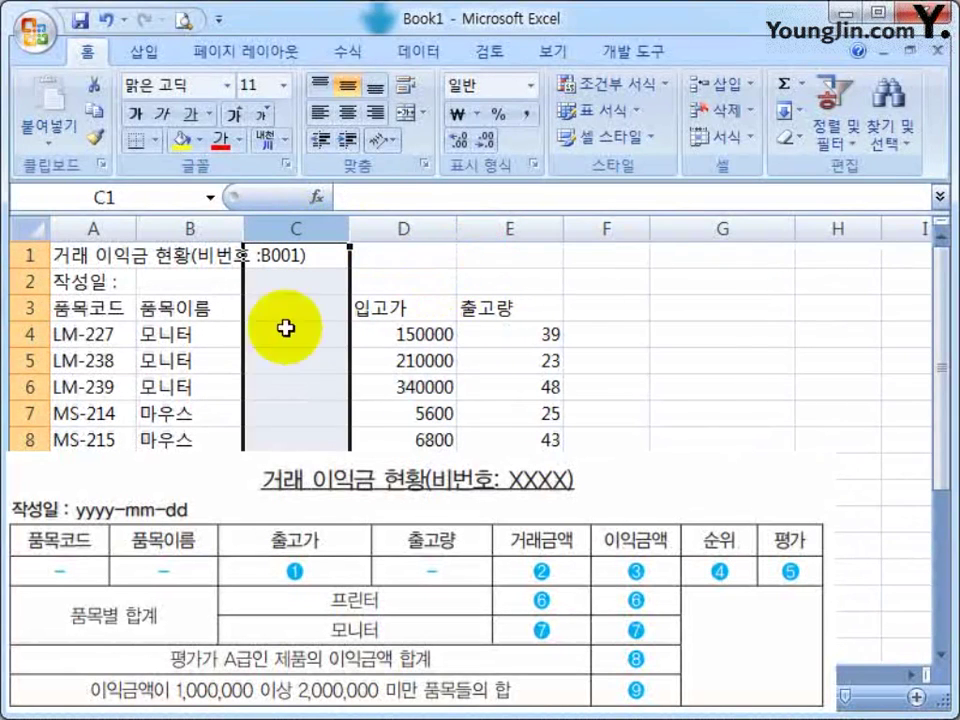
Enter the header 출고가 in the new cell C3
{"action": "left_click", "coordinate": [286, 312]}
{"action": "type", "text": "ㅊ출고가"}
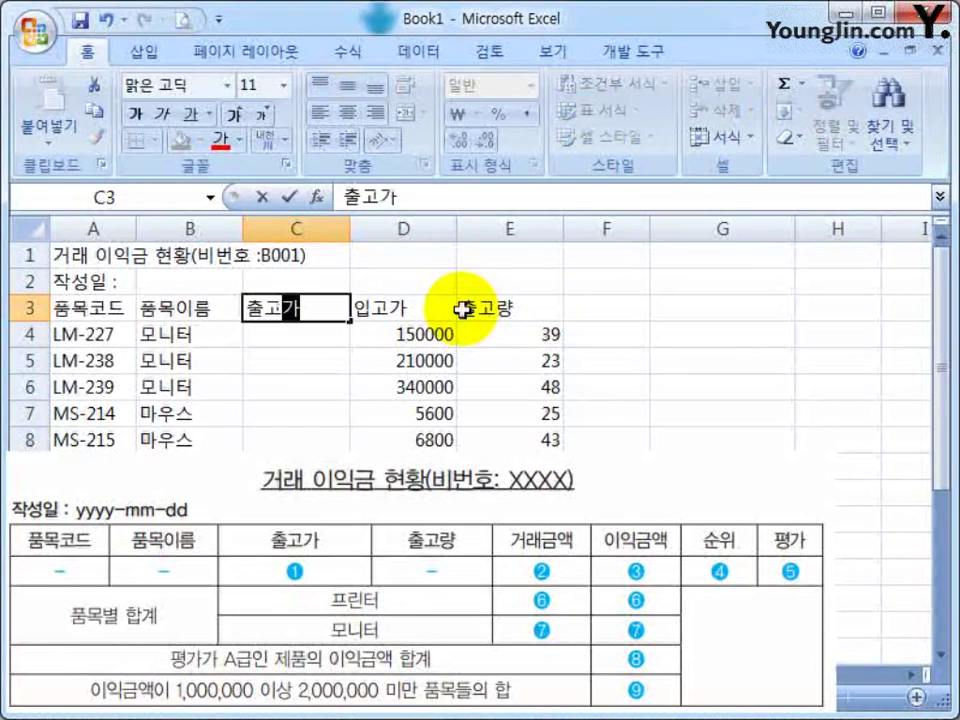
{"action": "key", "text": "Return"}
{"action": "key", "text": "Up"}
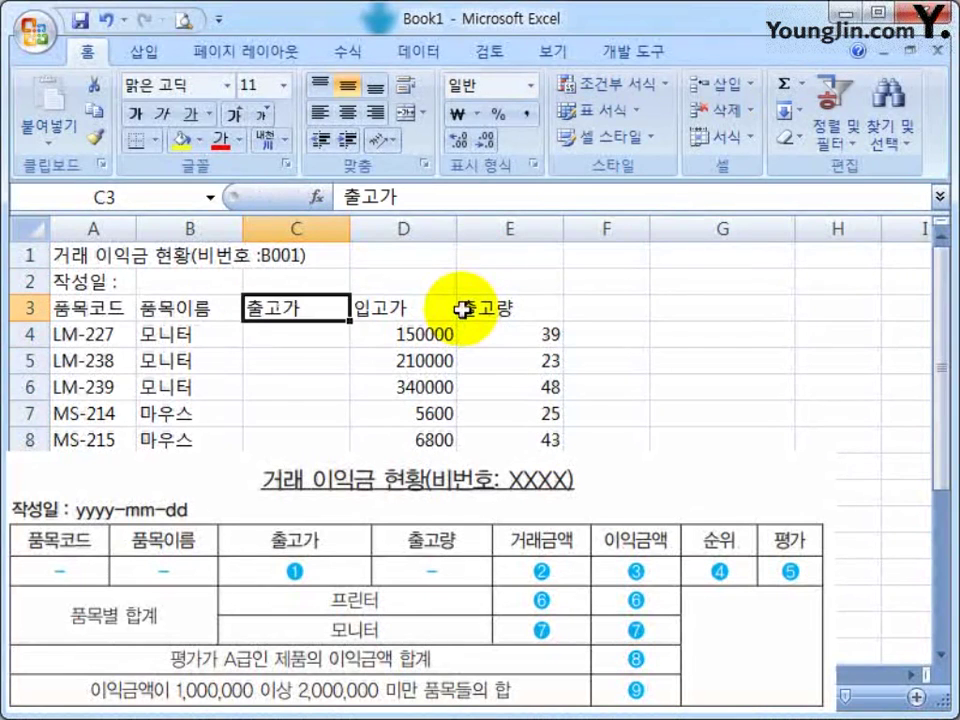
{"action": "key", "text": "Right"}
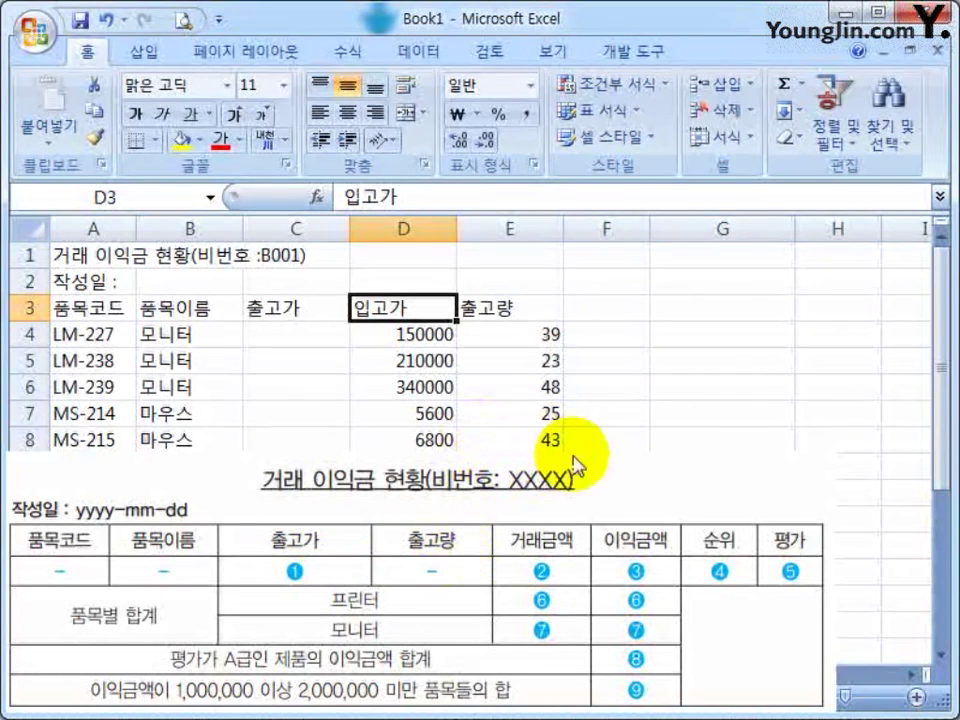
Enter 거래금액 in F3 and narrow column G to 80 pixels
{"action": "left_click", "coordinate": [603, 306]}
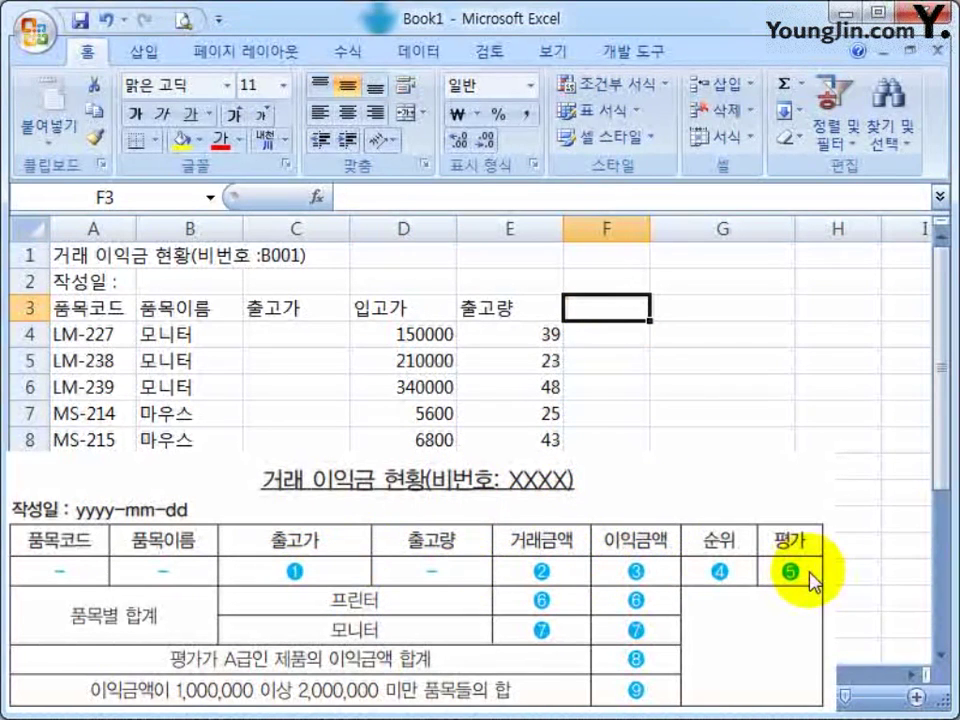
{"action": "type", "text": "거래금애"}
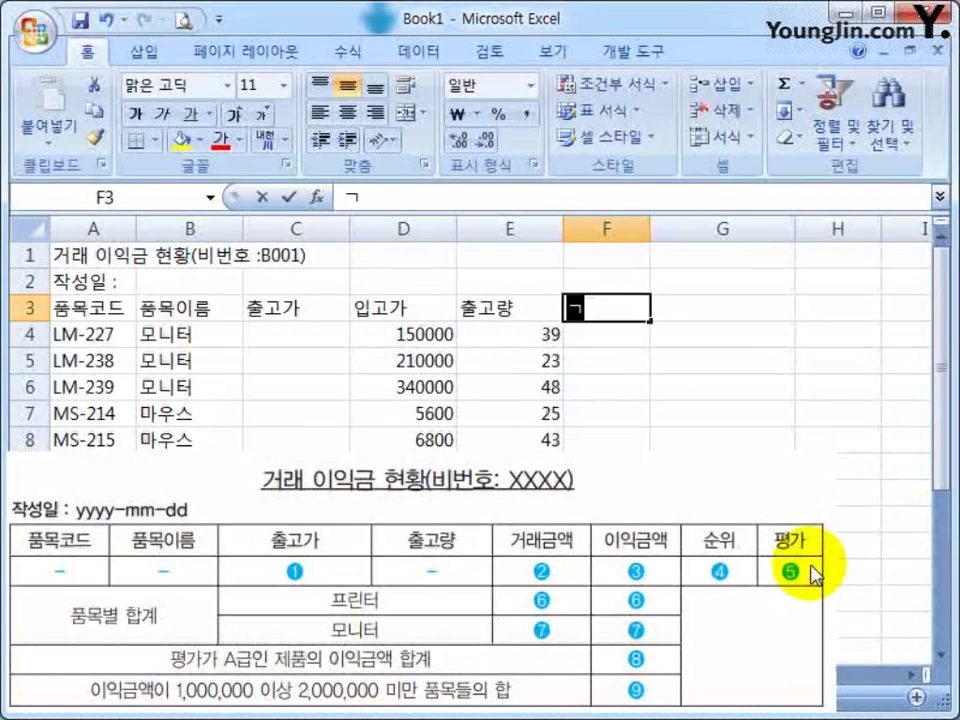
{"action": "type", "text": "ㄱ"}
{"action": "key", "text": "Tab"}
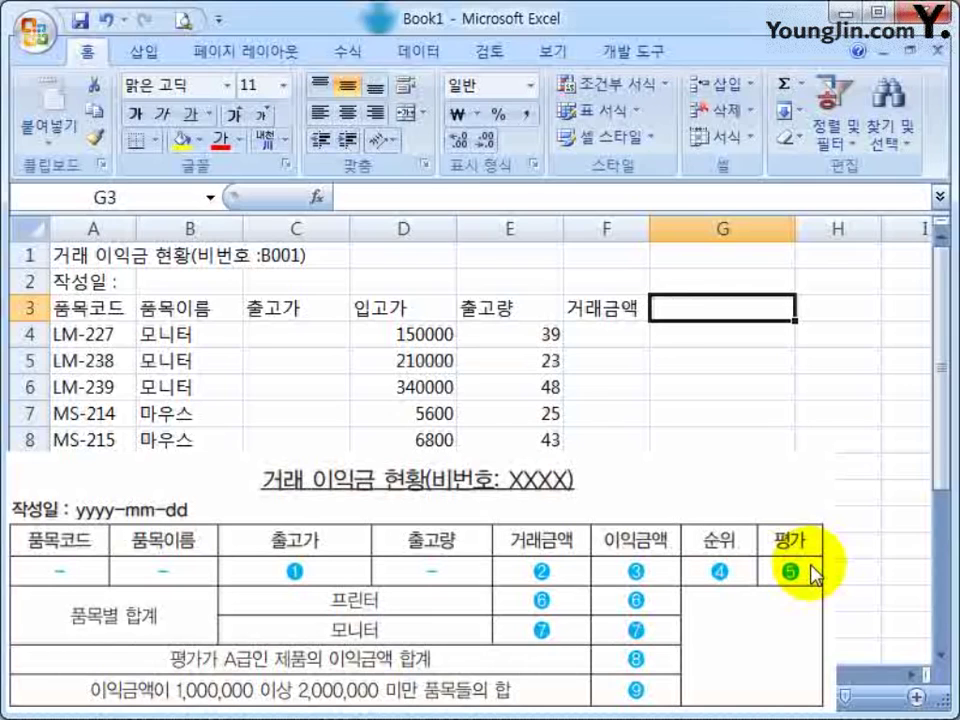
{"action": "left_click_drag", "start_coordinate": [795, 229], "coordinate": [747, 229]}
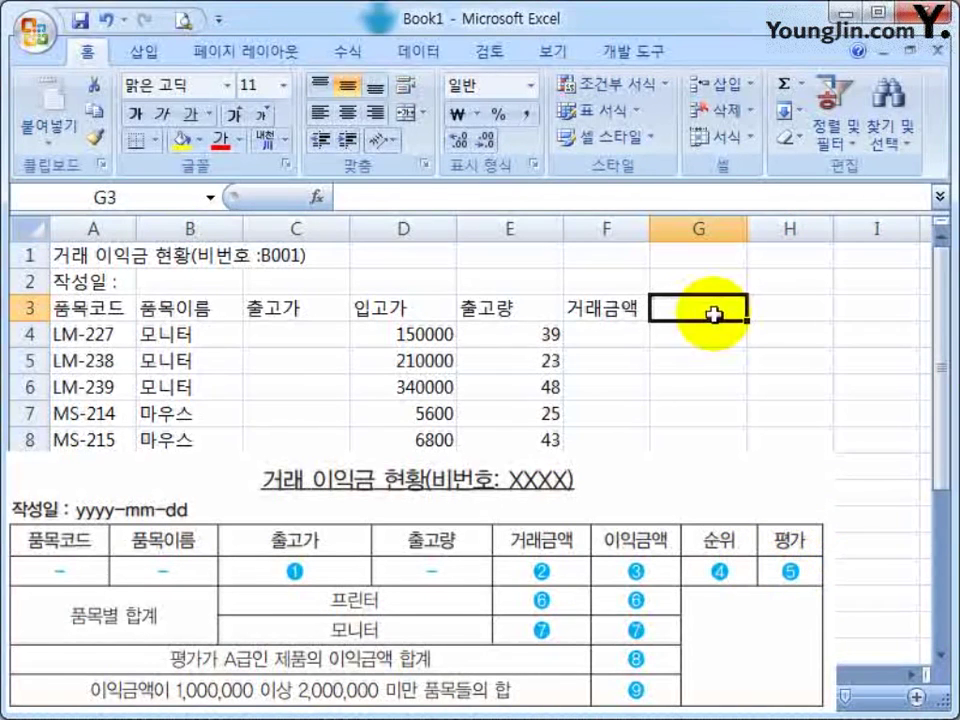
Fill G3:I3 with the headers 이익금액, 순위 and 평가
{"action": "left_click", "coordinate": [712, 308]}
{"action": "type", "text": "이"}
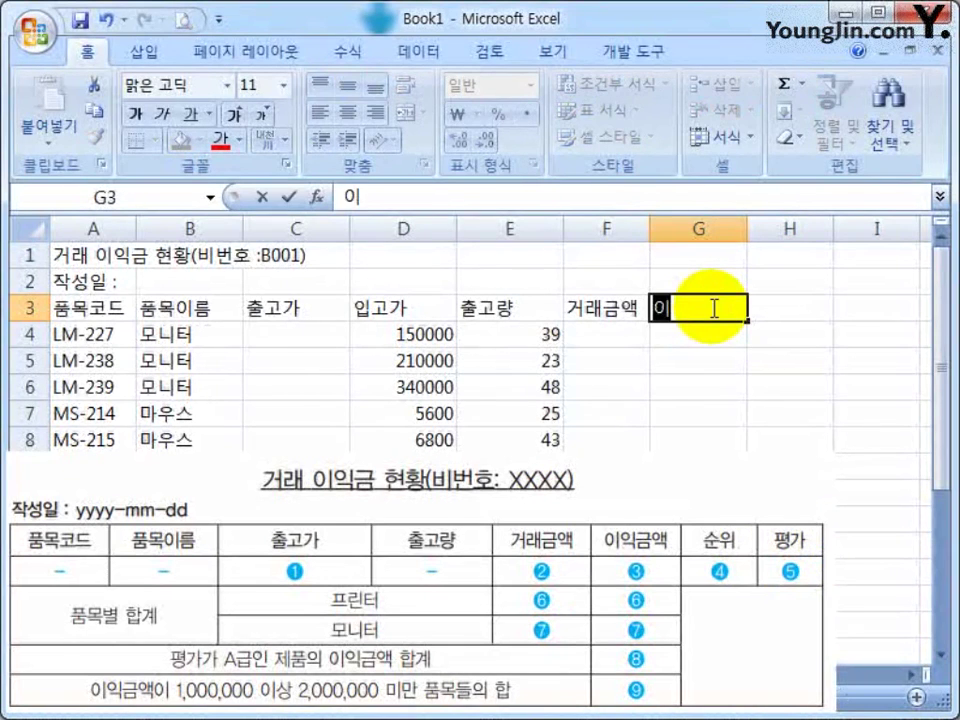
{"action": "type", "text": "익금액"}
{"action": "key", "text": "Tab"}
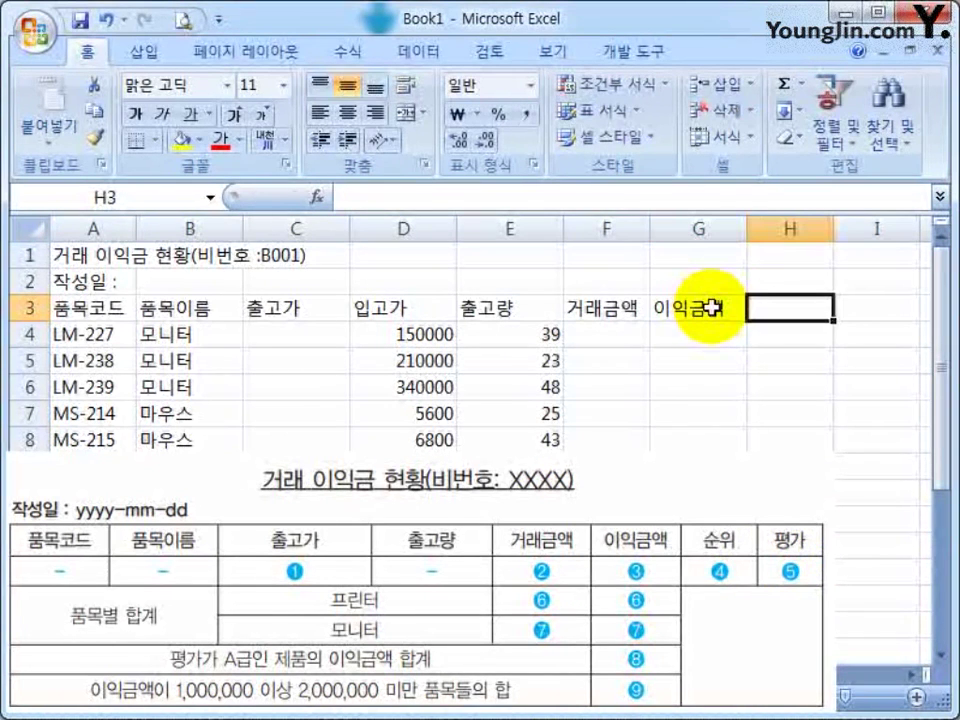
{"action": "type", "text": "순위"}
{"action": "key", "text": "Tab"}
{"action": "type", "text": "평가"}
{"action": "key", "text": "Return"}
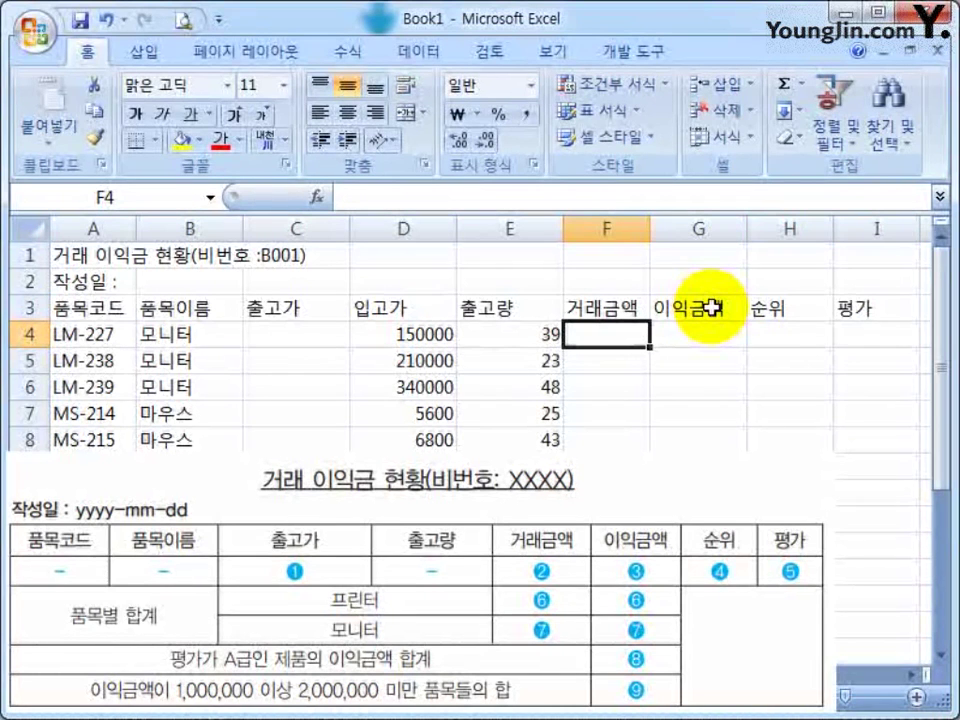
Type the label 품목별 합계 into cell A16
{"action": "scroll", "coordinate": [515, 345], "scroll_direction": "down", "scroll_amount": 5}
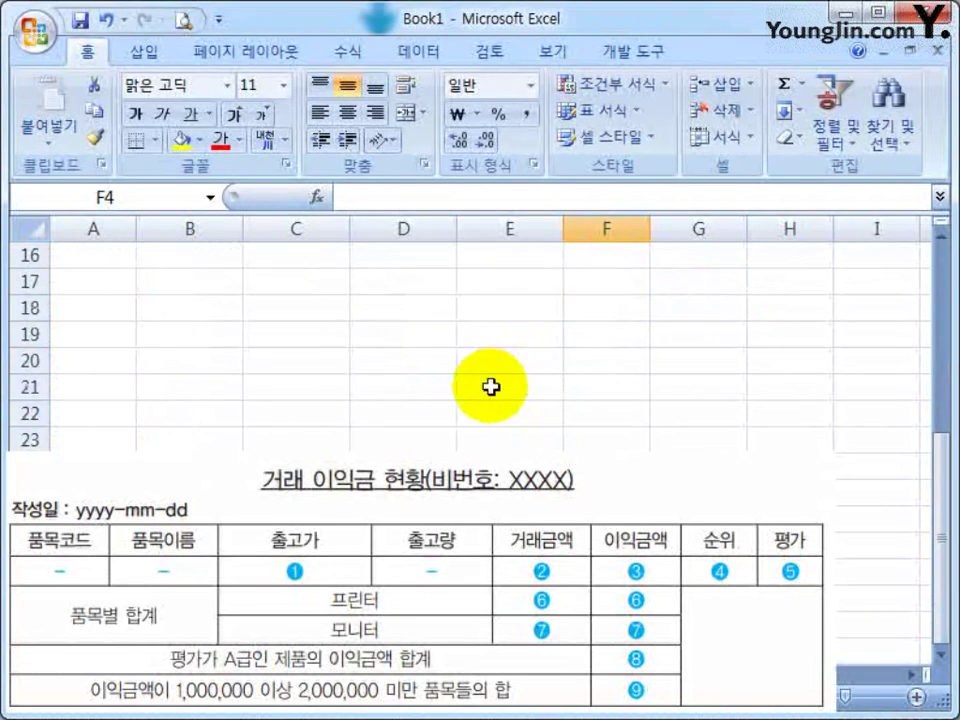
{"action": "scroll", "coordinate": [491, 388], "scroll_direction": "up", "scroll_amount": 1}
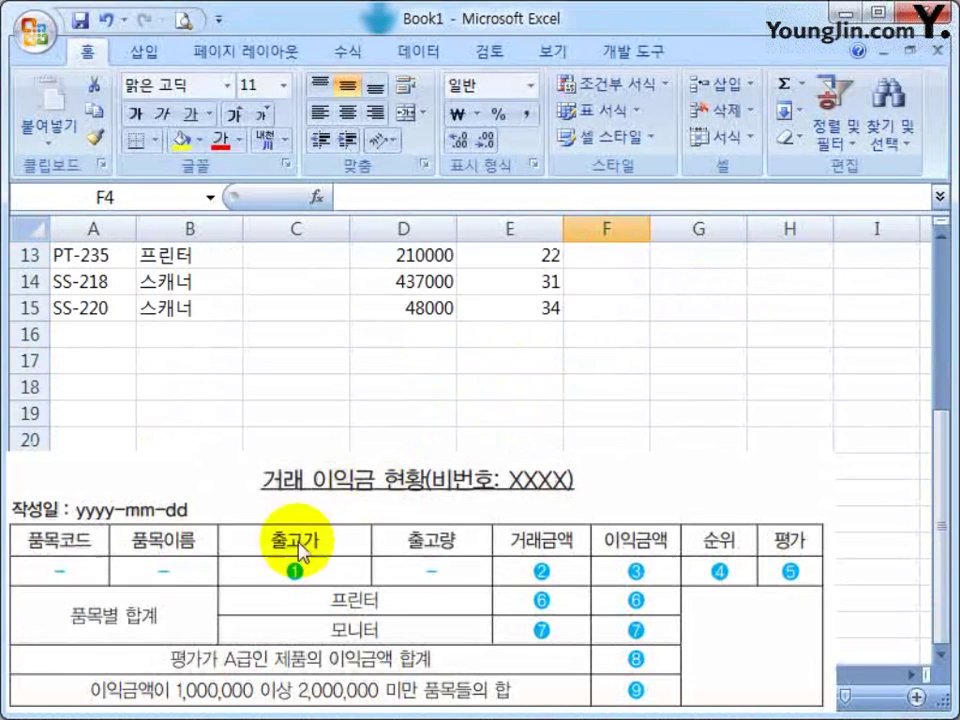
{"action": "left_click", "coordinate": [79, 332]}
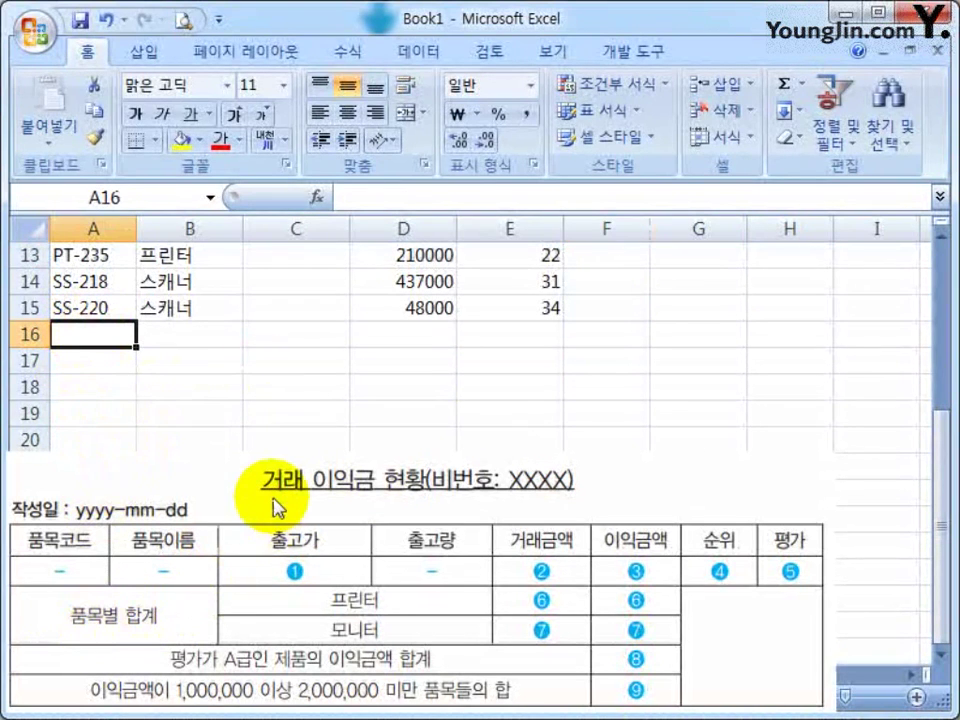
{"action": "type", "text": "품목ㅍ"}
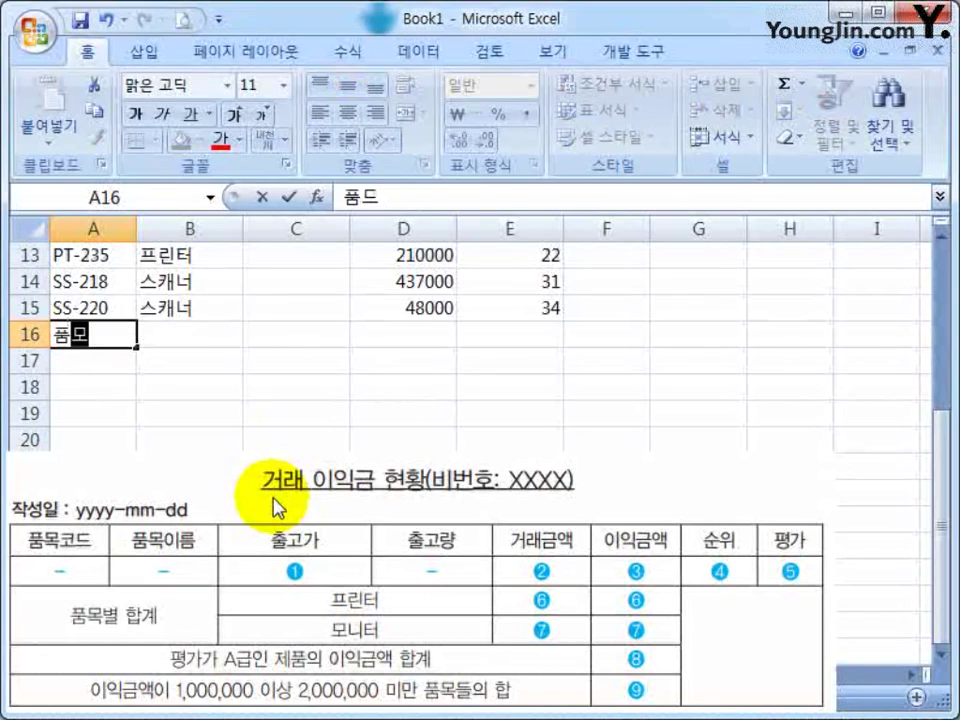
{"action": "type", "text": " 합계"}
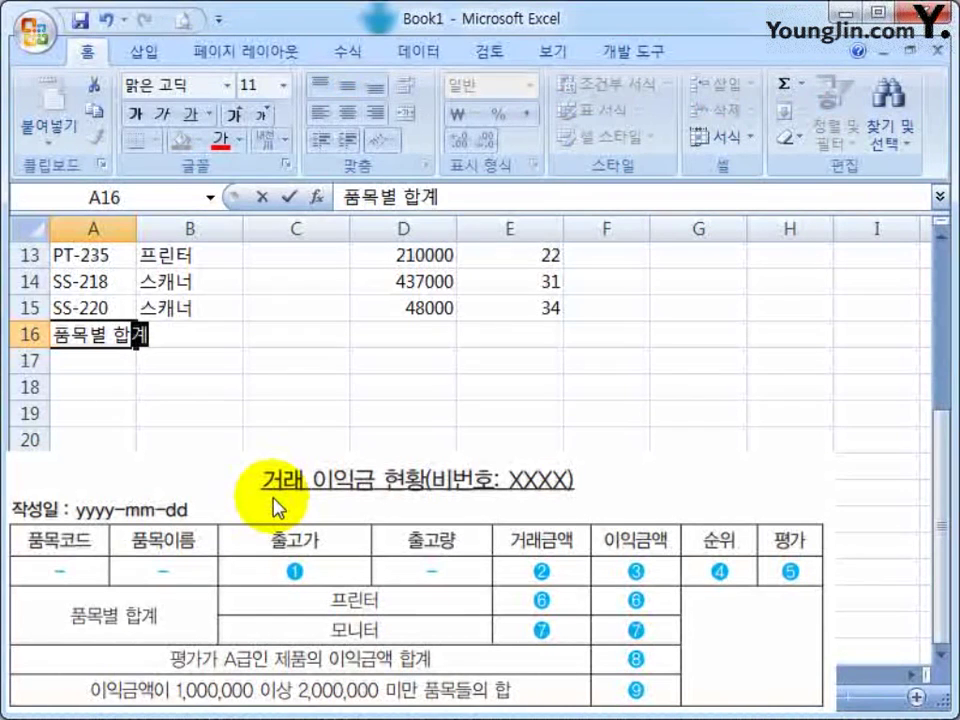
{"action": "key", "text": "Tab"}
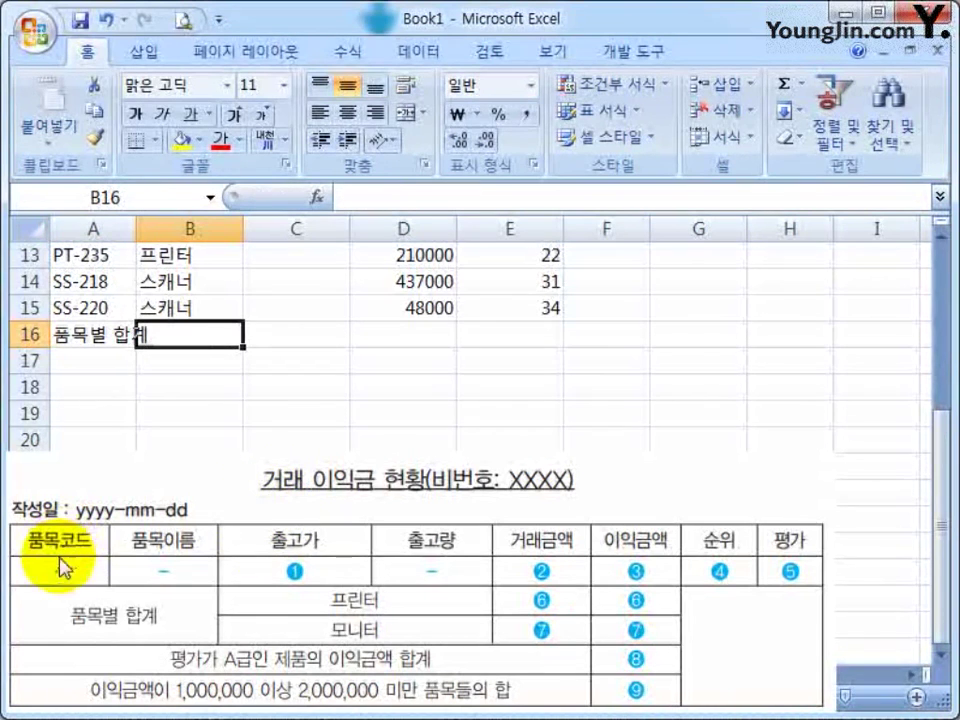
Select the range A16:B17 for the label
{"action": "left_click_drag", "start_coordinate": [93, 326], "coordinate": [193, 385]}
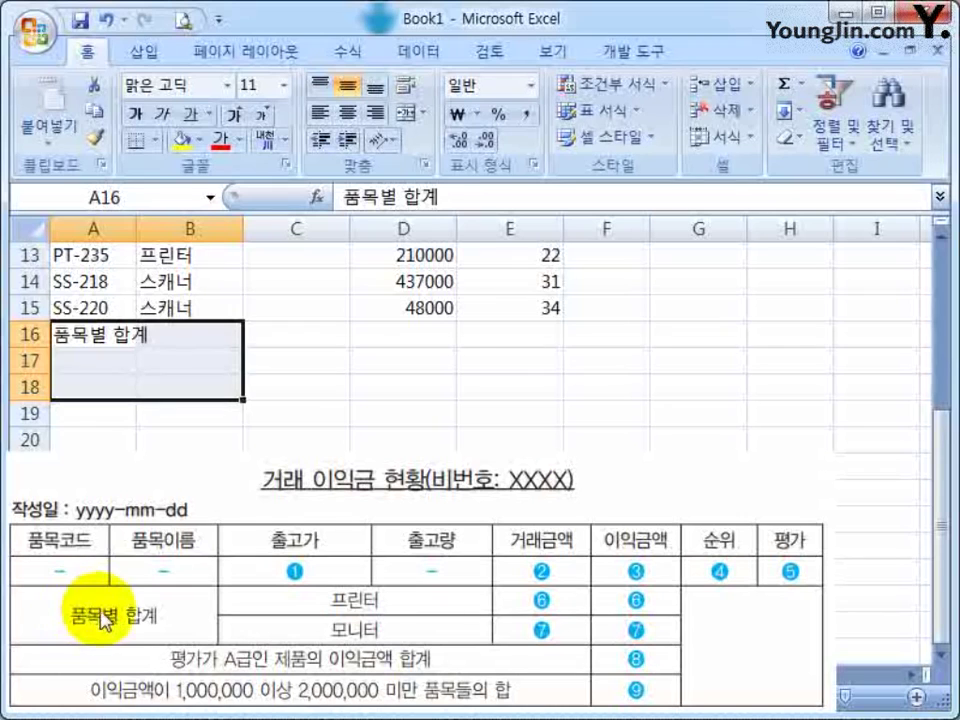
{"action": "left_click_drag", "start_coordinate": [171, 332], "coordinate": [166, 359]}
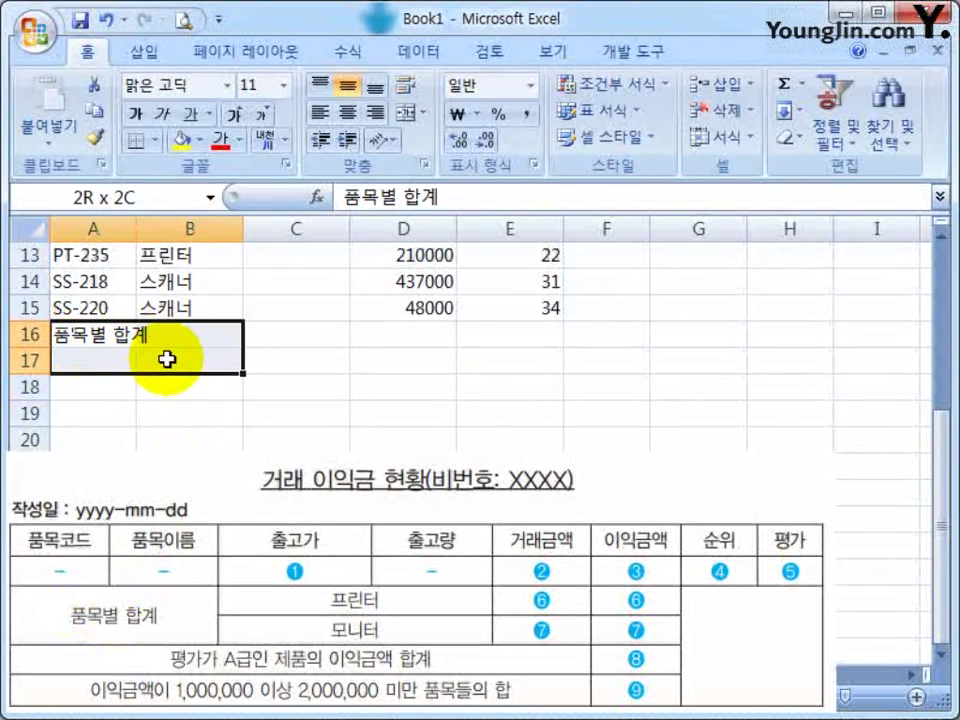
{"action": "left_click", "coordinate": [166, 360]}
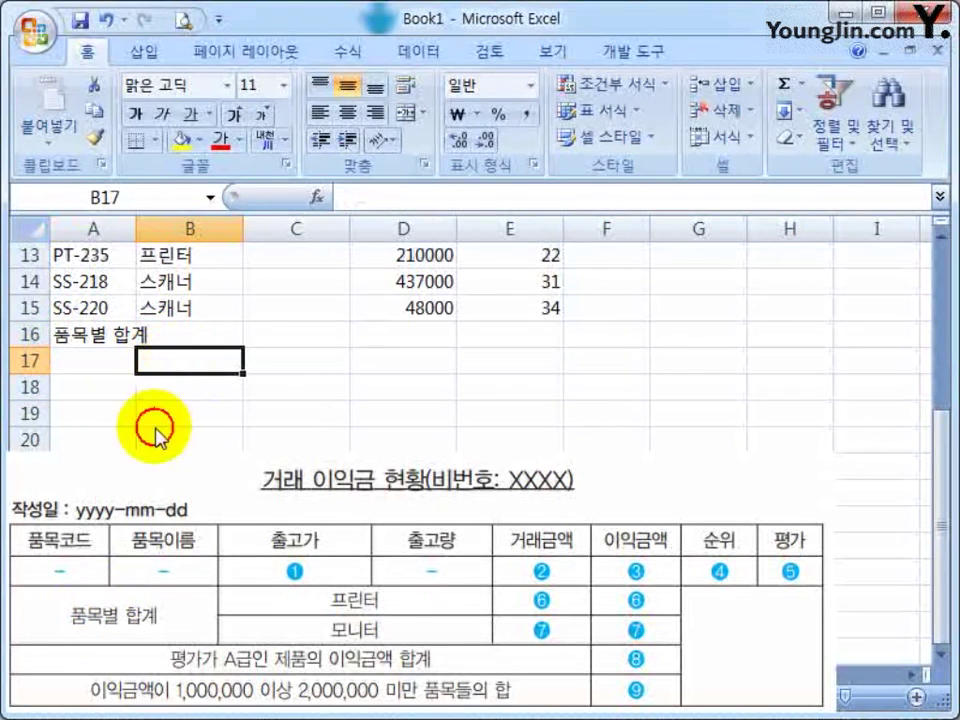
{"action": "left_click_drag", "start_coordinate": [90, 332], "coordinate": [199, 364]}
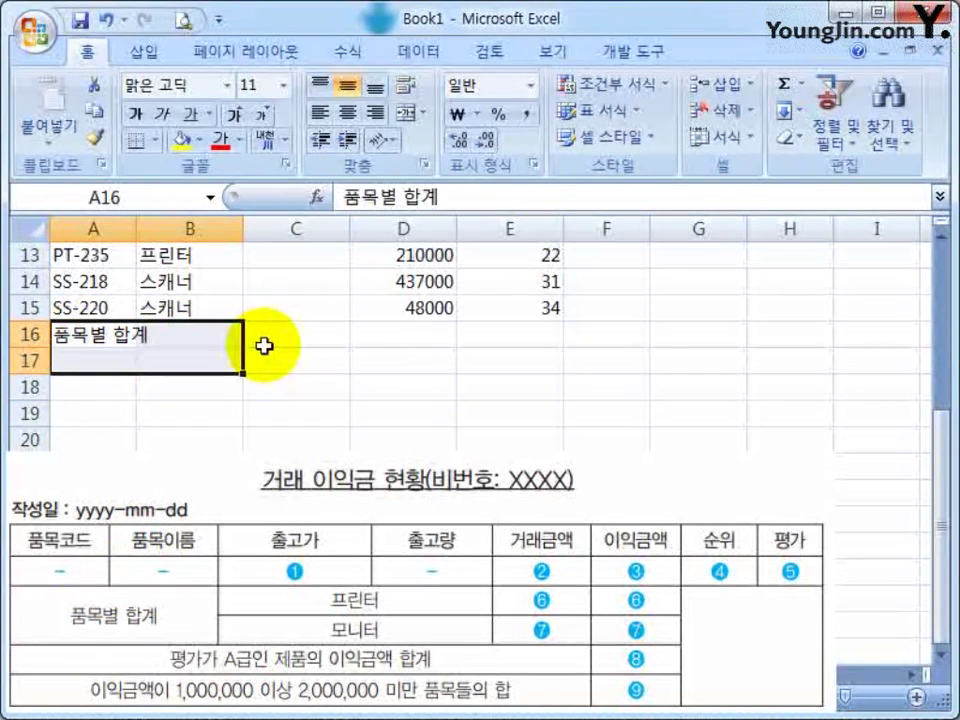
Merge and center A16:B17, then merge C16:D16 and C17:D17
{"action": "left_click", "coordinate": [407, 118]}
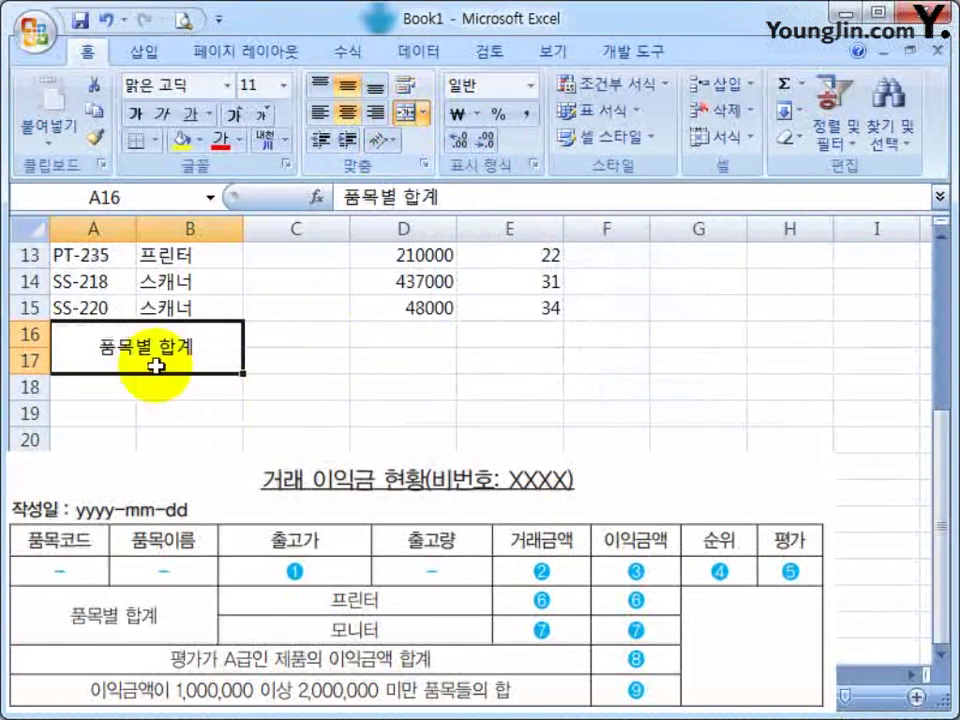
{"action": "left_click", "coordinate": [314, 332]}
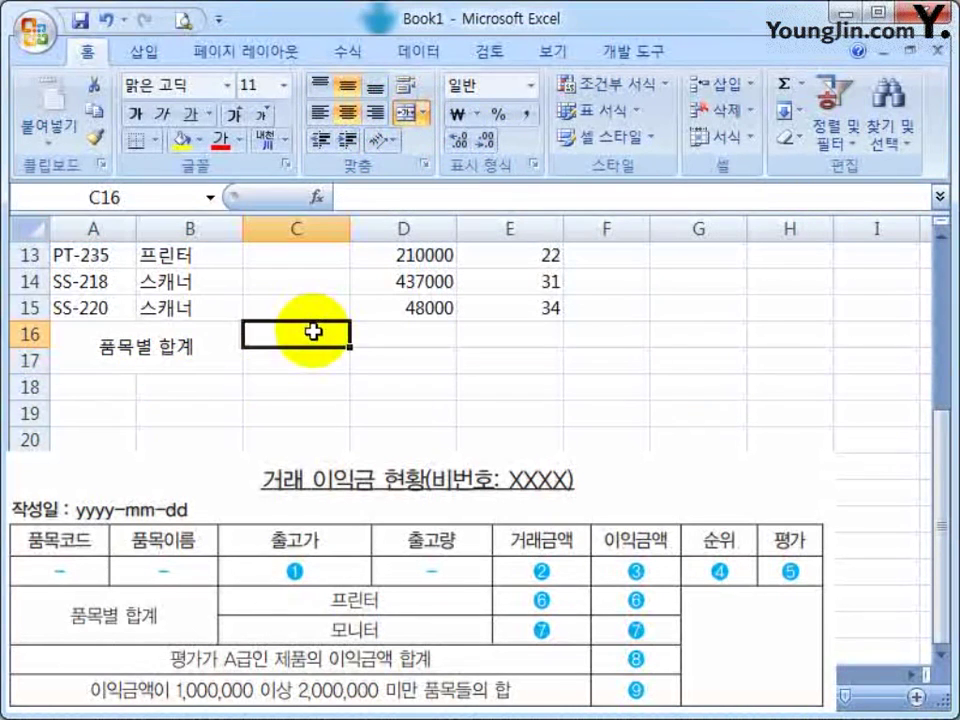
{"action": "left_click_drag", "start_coordinate": [314, 332], "coordinate": [380, 330]}
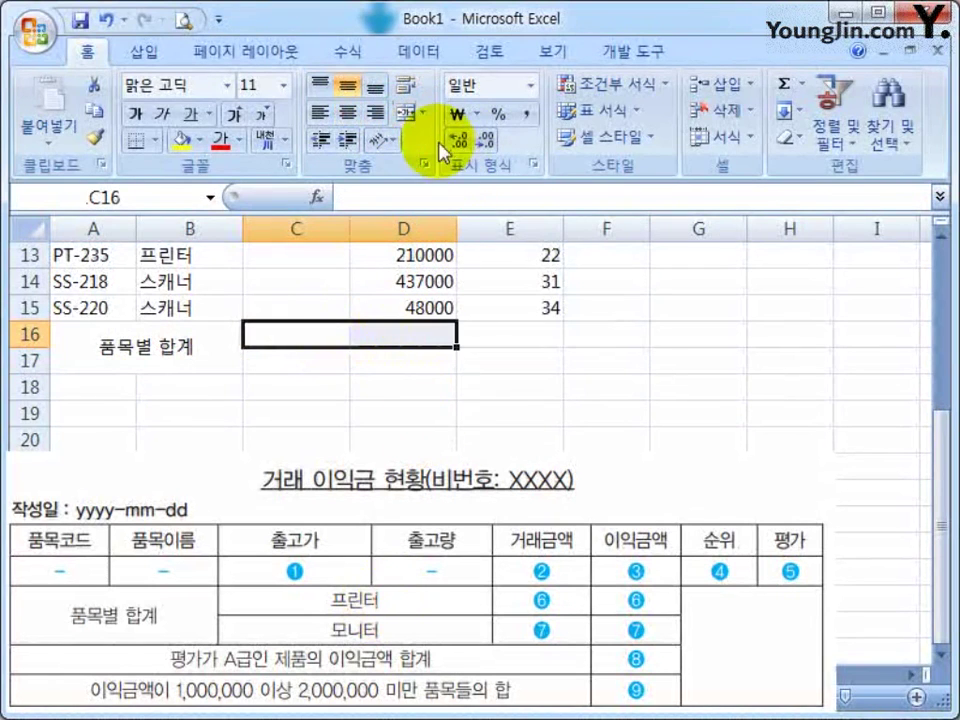
{"action": "left_click", "coordinate": [410, 113]}
{"action": "left_click_drag", "start_coordinate": [300, 360], "coordinate": [403, 360]}
{"action": "left_click", "coordinate": [410, 113]}
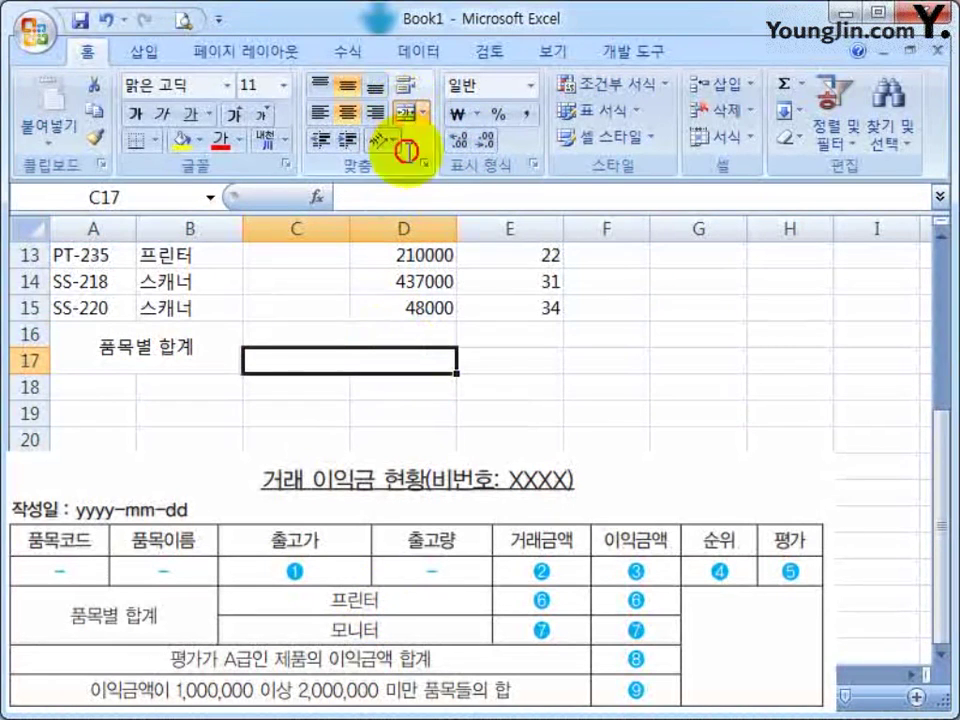
Enter 프린터 in merged C16 and 모니터 in merged C17
{"action": "left_click", "coordinate": [328, 337]}
{"action": "type", "text": "프"}
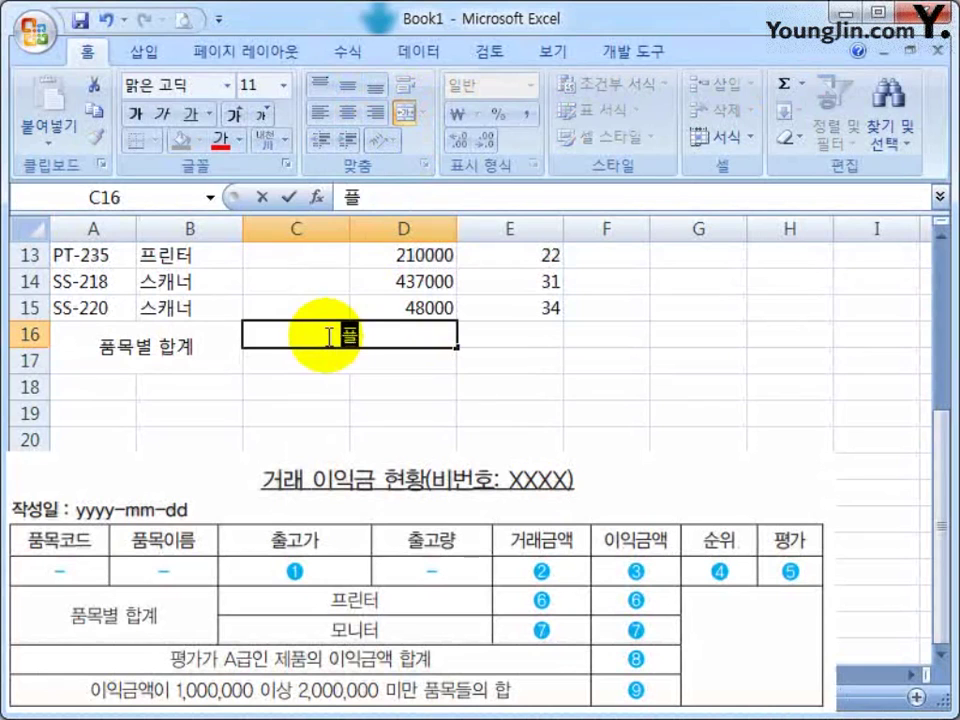
{"action": "type", "text": "린터"}
{"action": "key", "text": "Return"}
{"action": "type", "text": "모니터"}
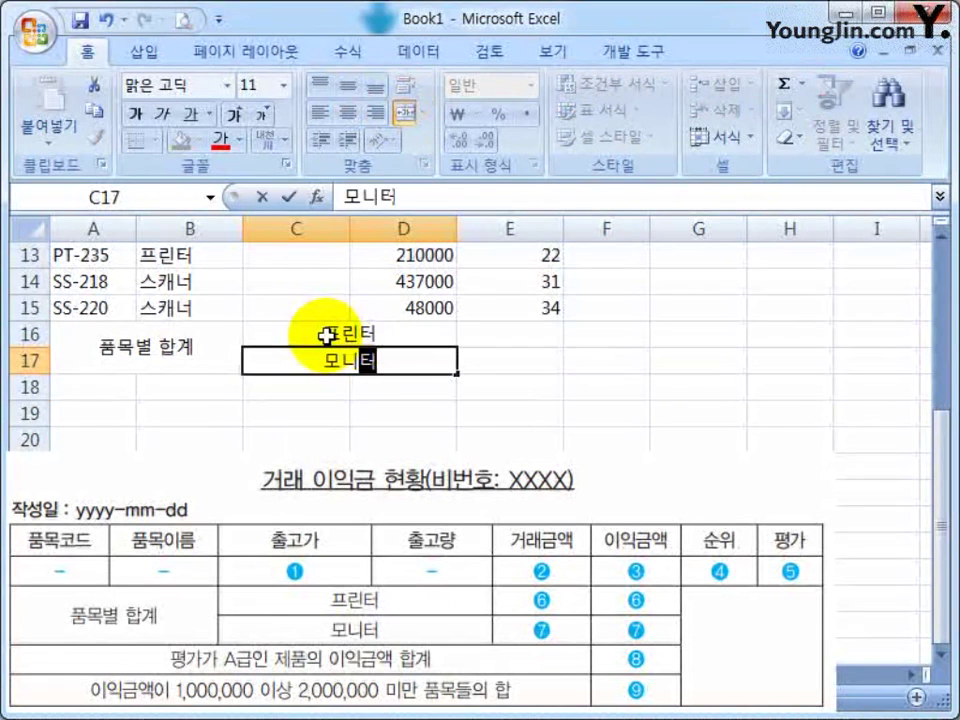
{"action": "key", "text": "Return"}
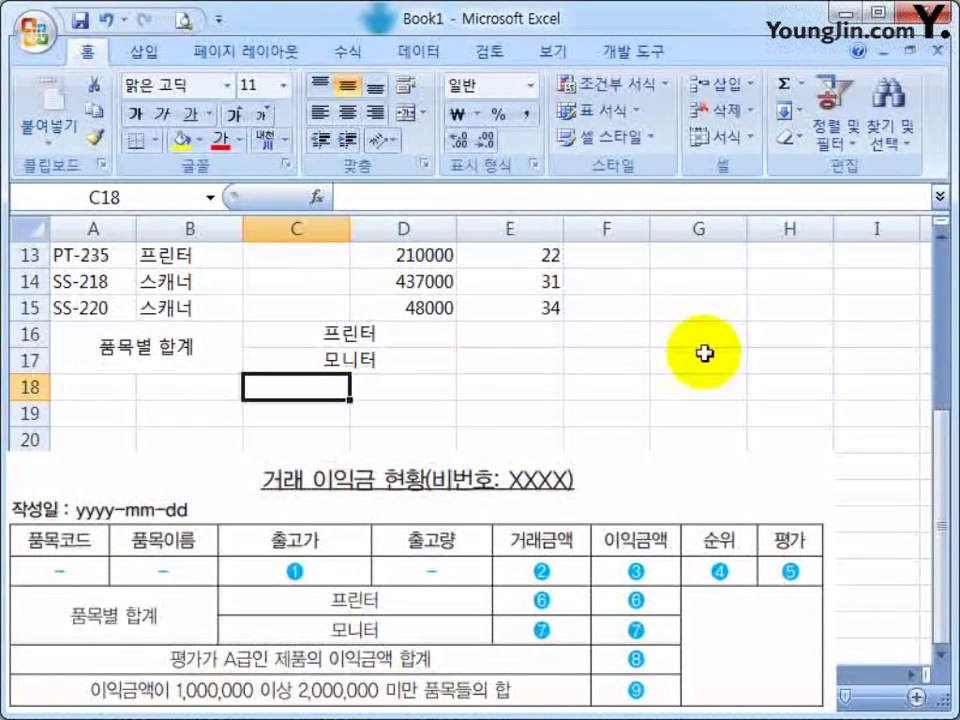
{"action": "left_click", "coordinate": [111, 388]}
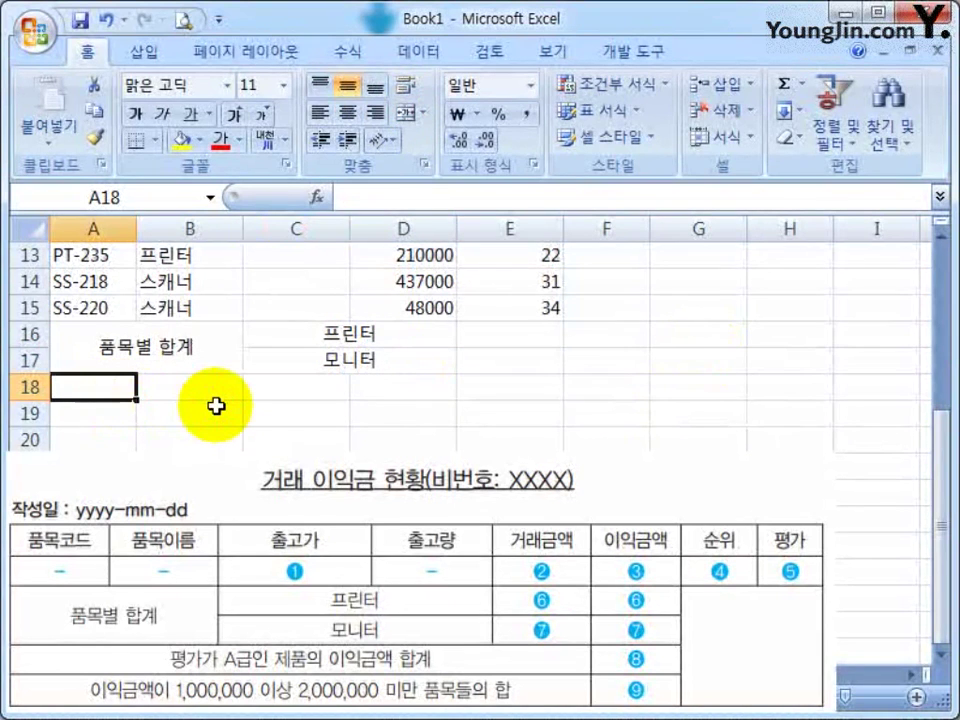
Type the labels 평가가 A급인 제품의 이익금액 합계 in A18 and the 1,000,000–2,000,000 profit-sum label in A19
{"action": "type", "text": "ㅍ"}
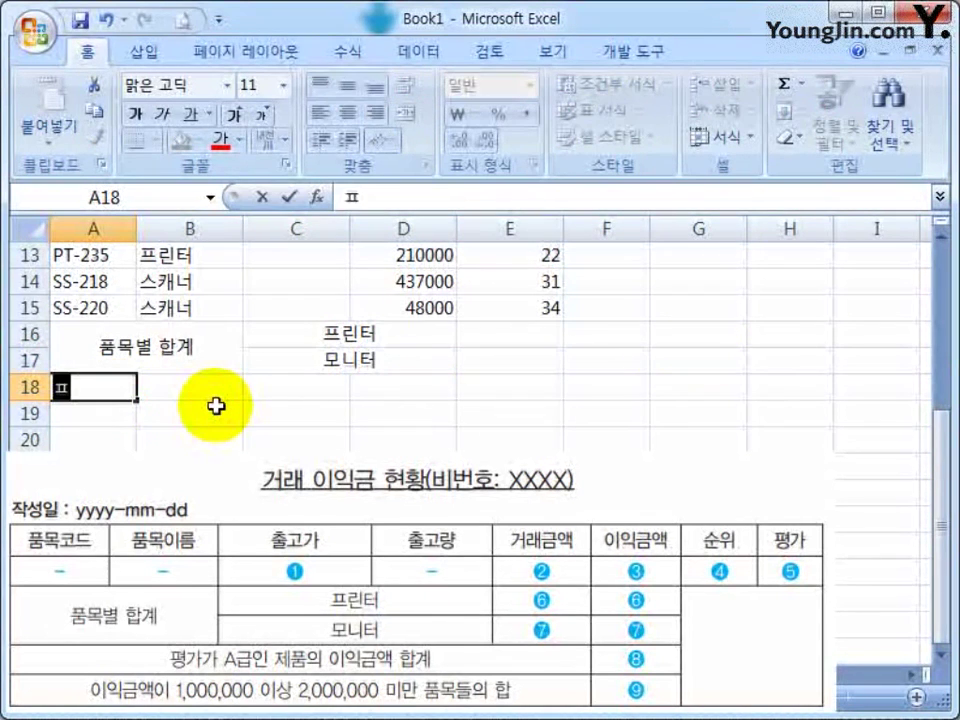
{"action": "type", "text": "가가 A"}
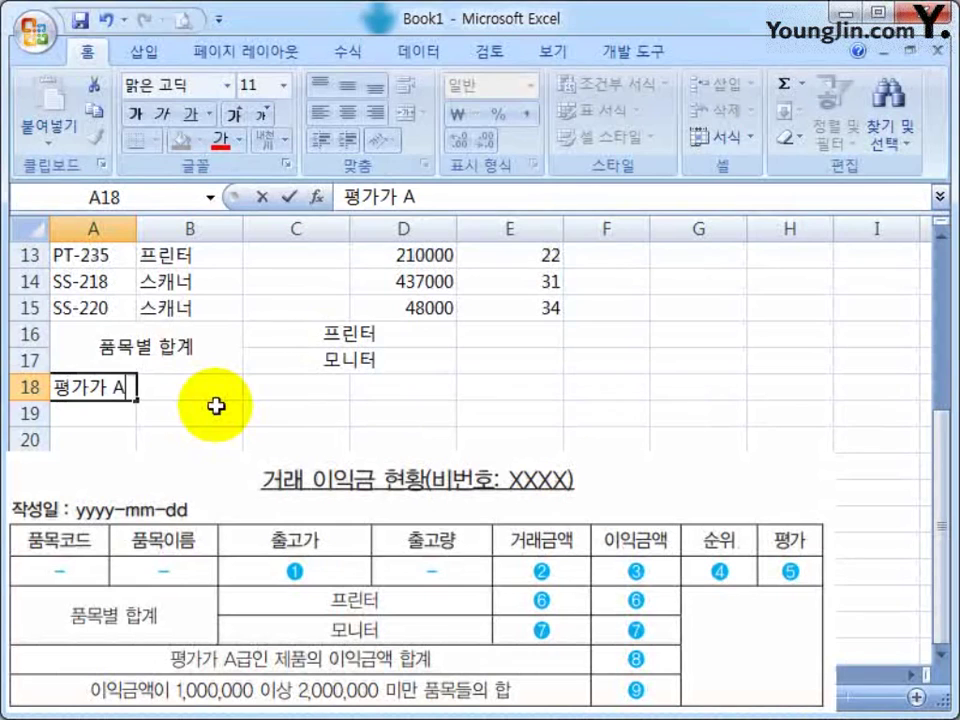
{"action": "type", "text": "급인 제품"}
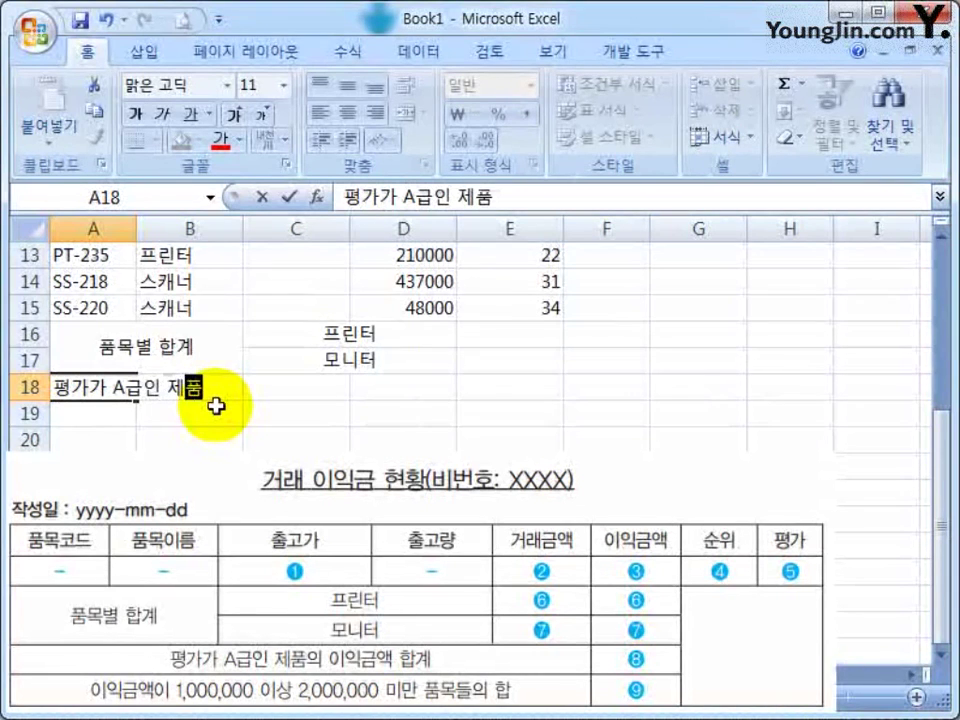
{"action": "type", "text": "의 ㅇ이익금액 합계"}
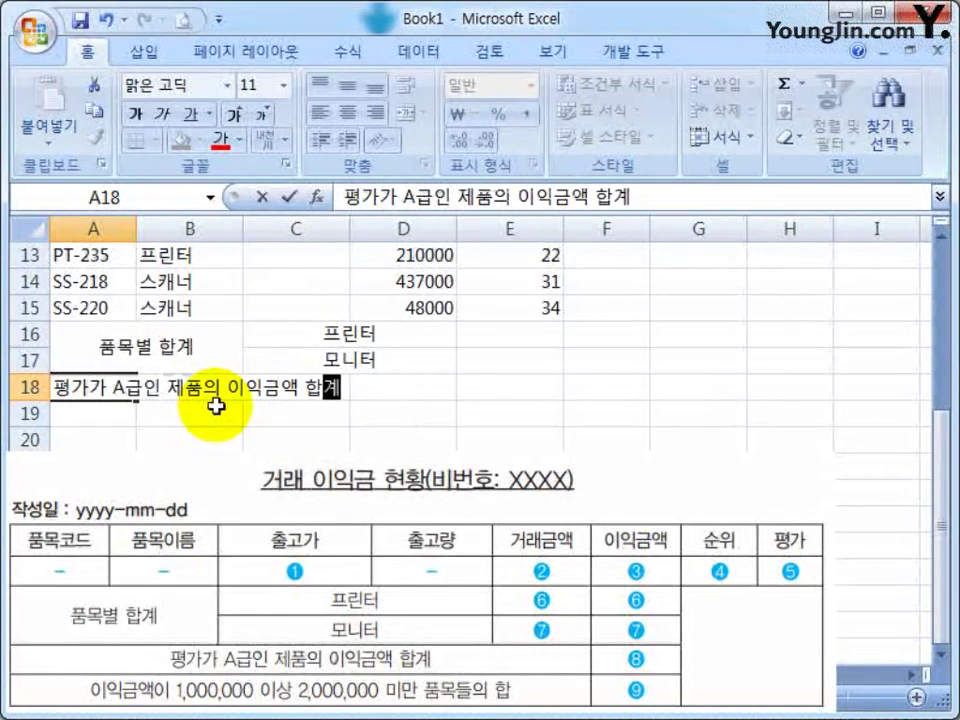
{"action": "key", "text": "Return"}
{"action": "type", "text": "이익금애"}
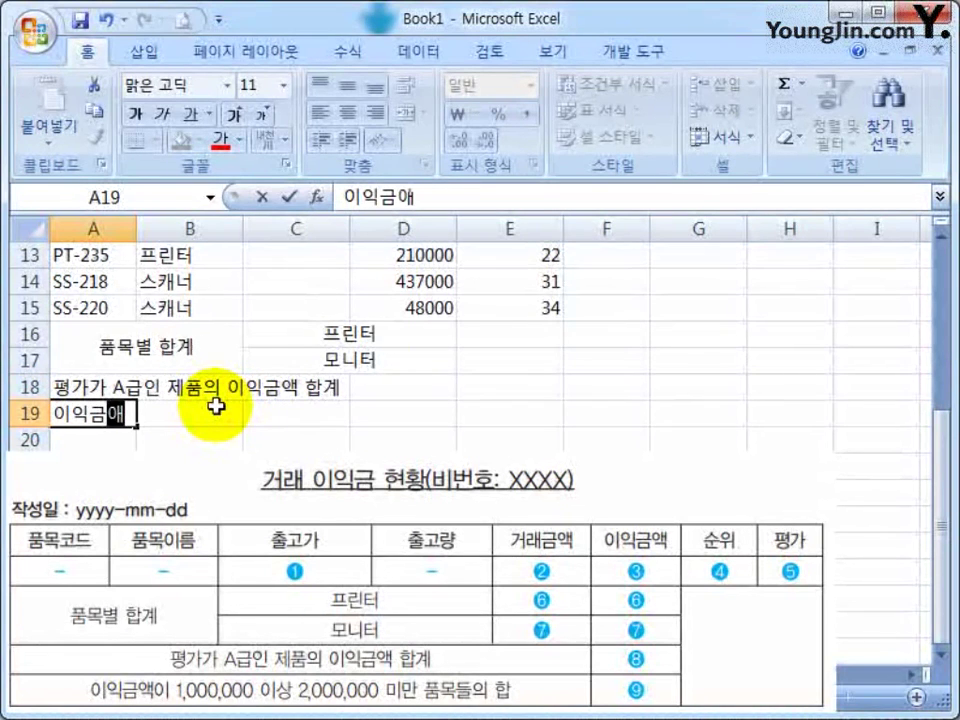
{"action": "type", "text": " 1,000,"}
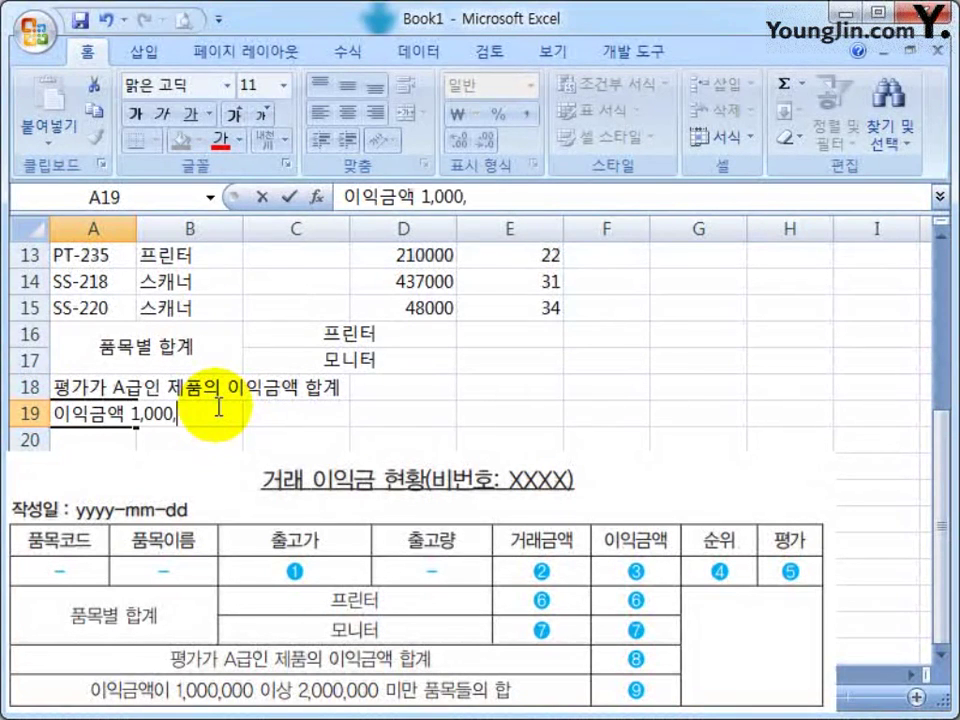
{"action": "type", "text": "000 dltk"}
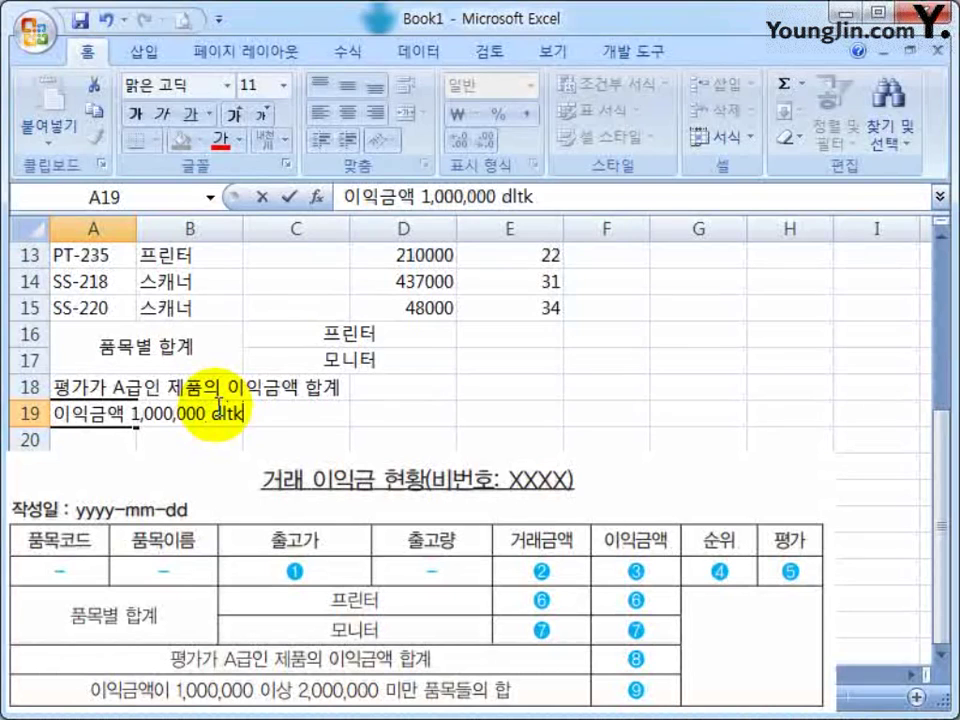
{"action": "key", "text": "BackSpace"}
{"action": "key", "text": "Hangul"}
{"action": "type", "text": "dltkd 2"}
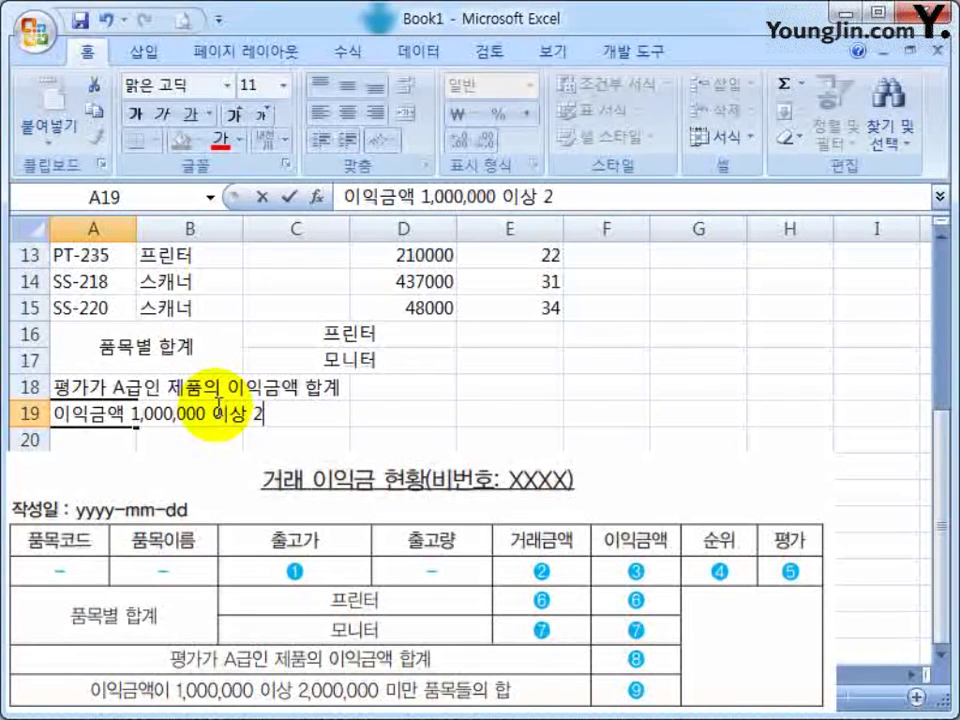
{"action": "type", "text": ",0"}
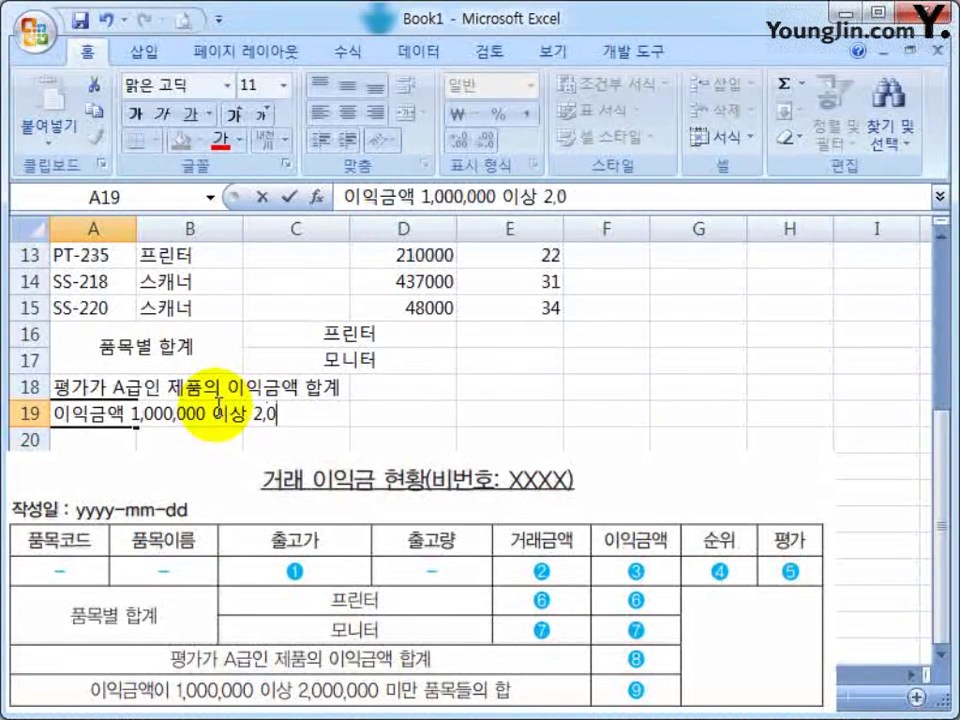
{"action": "type", "text": "00,"}
{"action": "type", "text": "000 alak"}
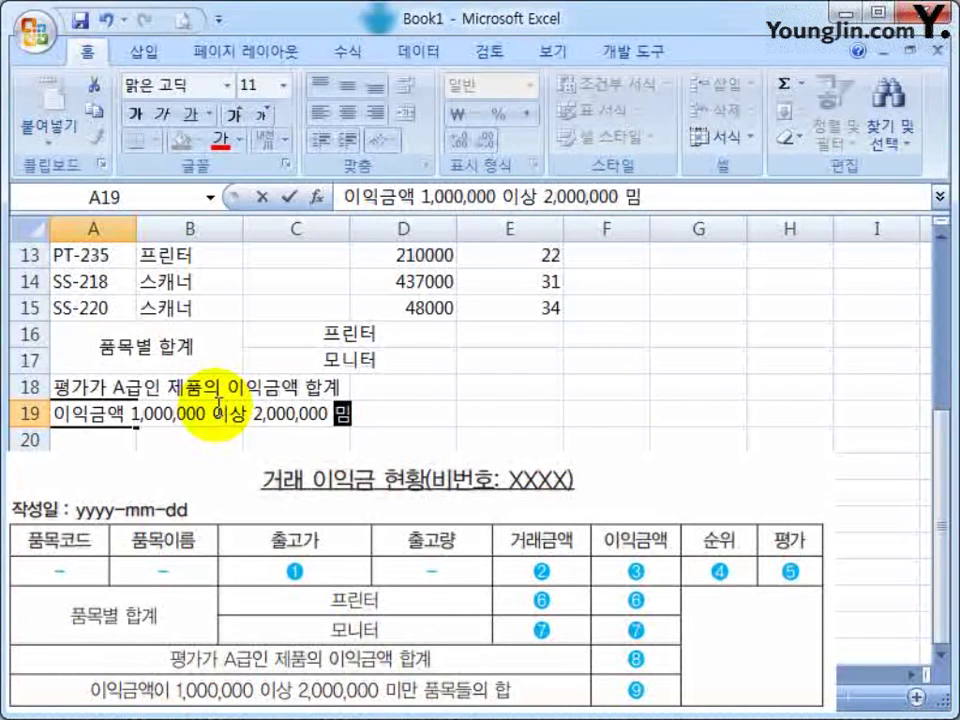
{"action": "type", "text": "s vnahremfdml gqk"}
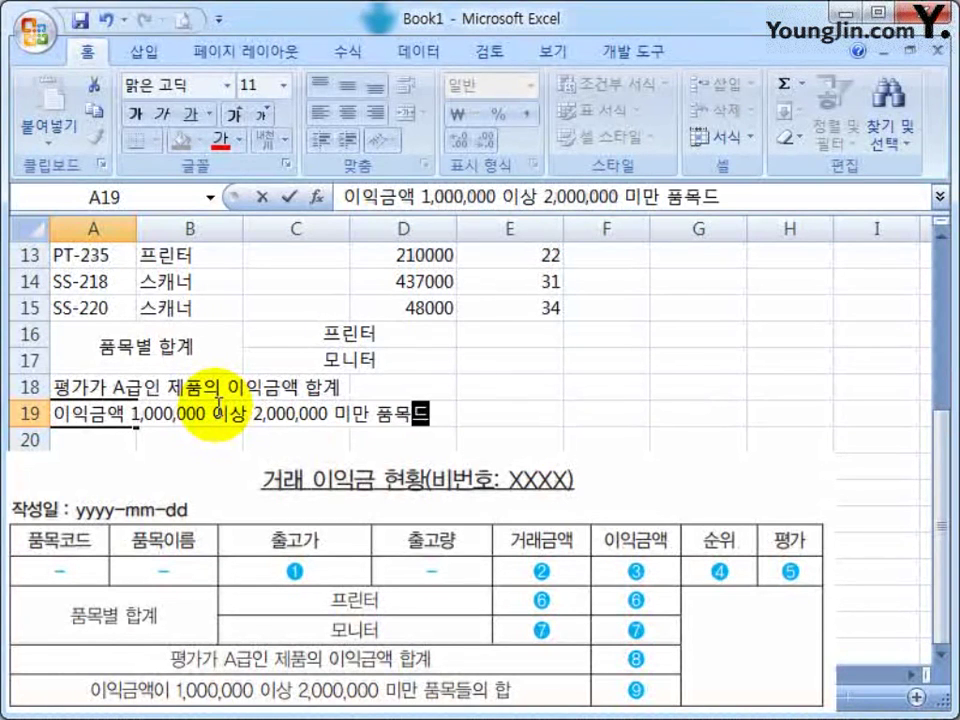
{"action": "key", "text": "Return"}
Correct the garbled ending of the A19 label to 합
{"action": "key", "text": "Up"}
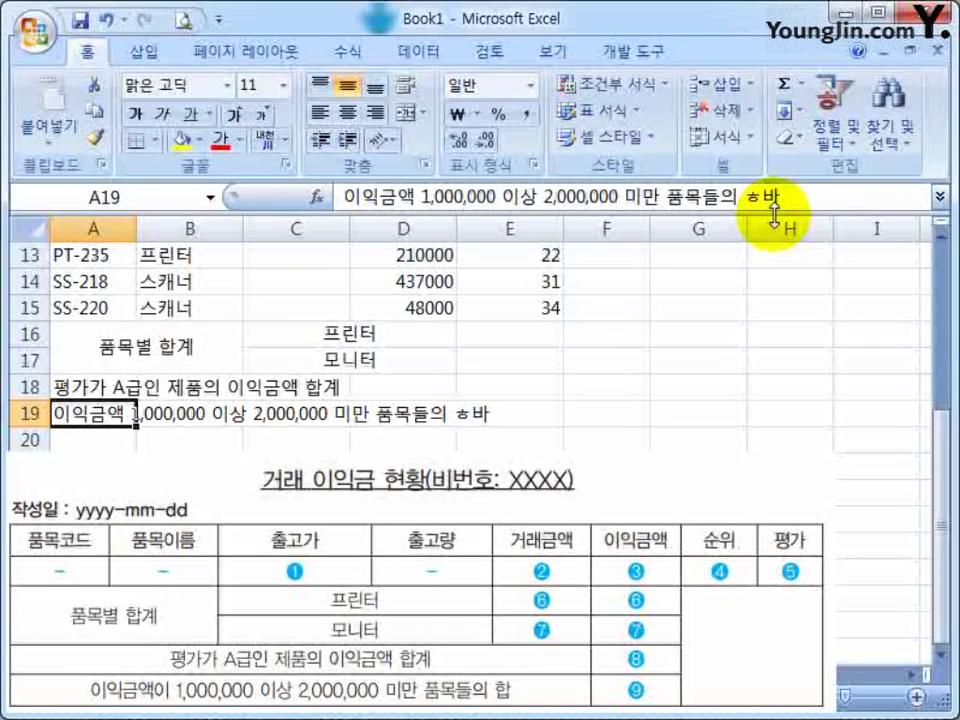
{"action": "left_click_drag", "start_coordinate": [742, 197], "coordinate": [780, 197]}
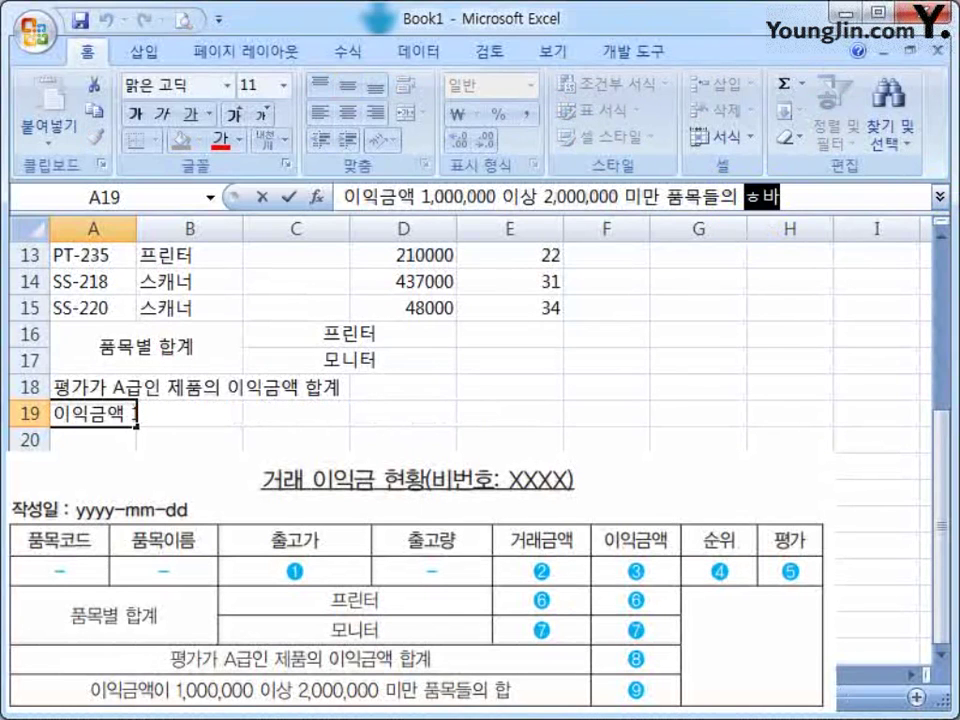
{"action": "type", "text": "합"}
{"action": "key", "text": "Return"}
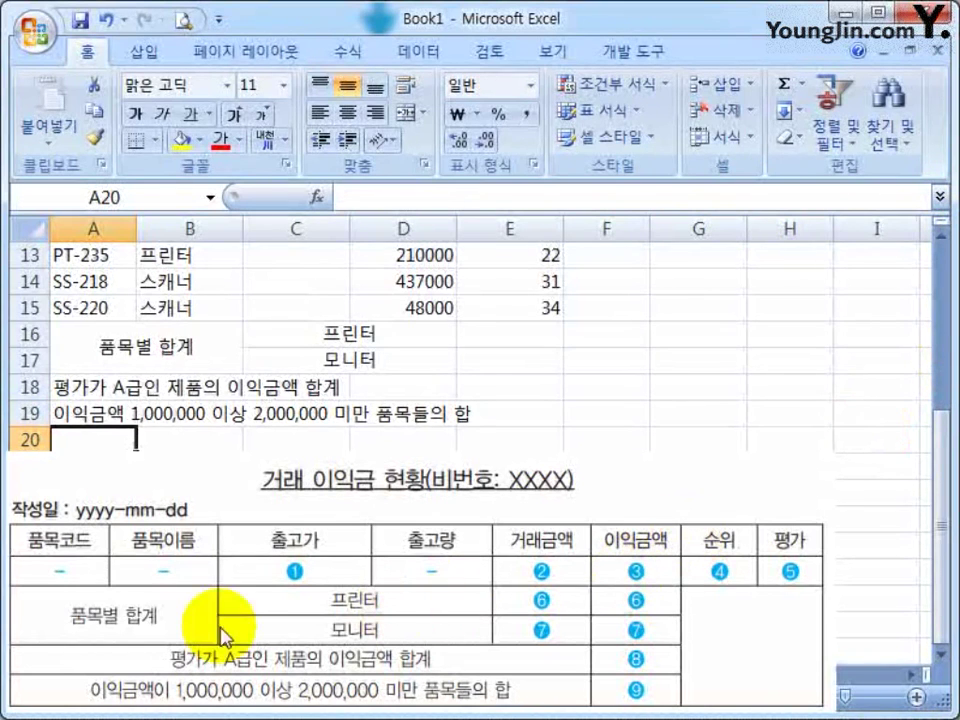
Apply All Borders to the table range from the headers down to row 19
{"action": "left_click_drag", "start_coordinate": [70, 413], "coordinate": [857, 306]}
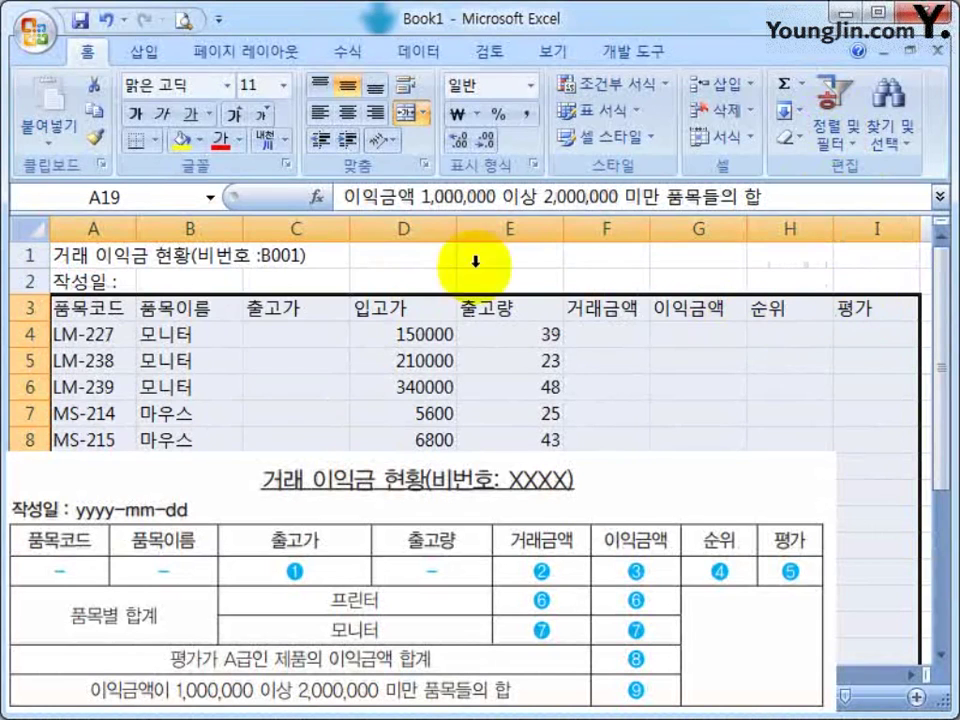
{"action": "left_click", "coordinate": [155, 141]}
{"action": "left_click", "coordinate": [150, 341]}
{"action": "left_click", "coordinate": [718, 373]}
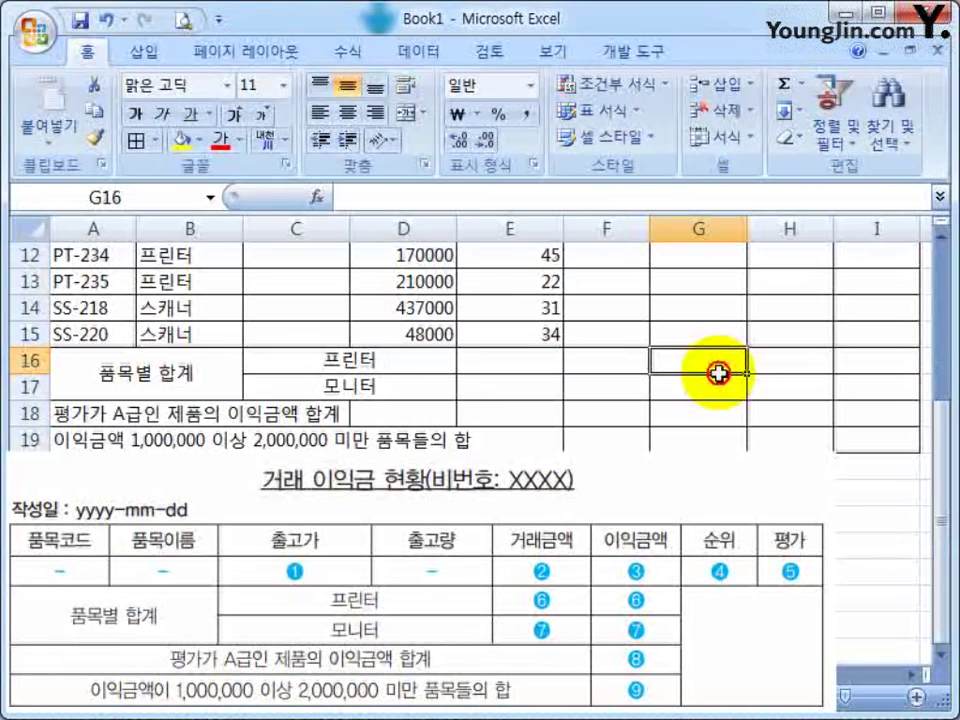
Review the title in A1 and the cells along row 1
{"action": "scroll", "coordinate": [718, 428], "scroll_direction": "up", "scroll_amount": 4}
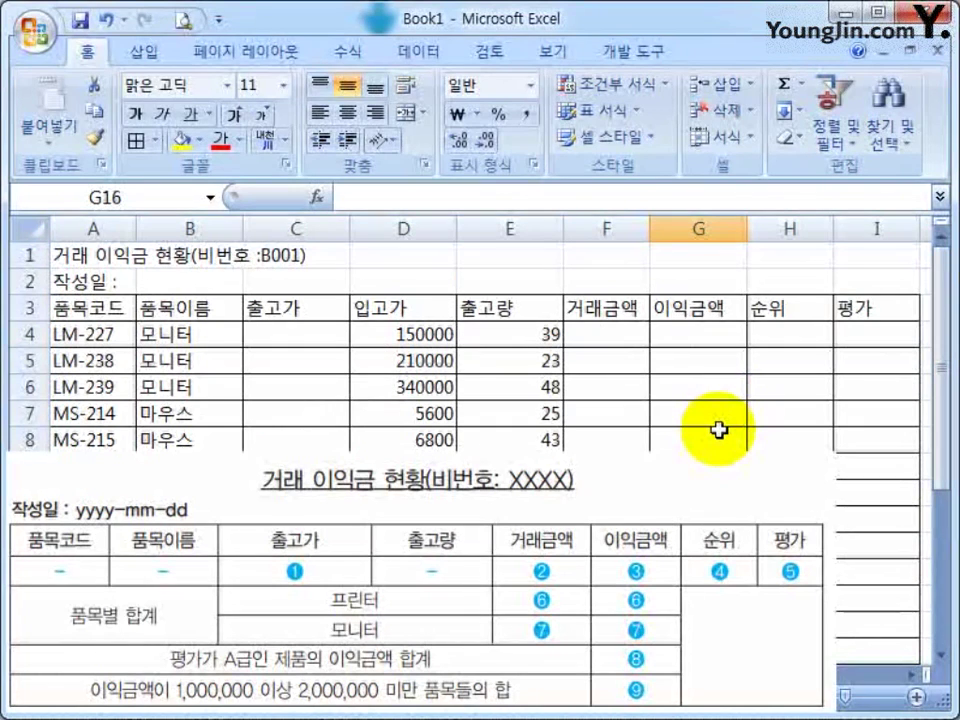
{"action": "left_click", "coordinate": [130, 257]}
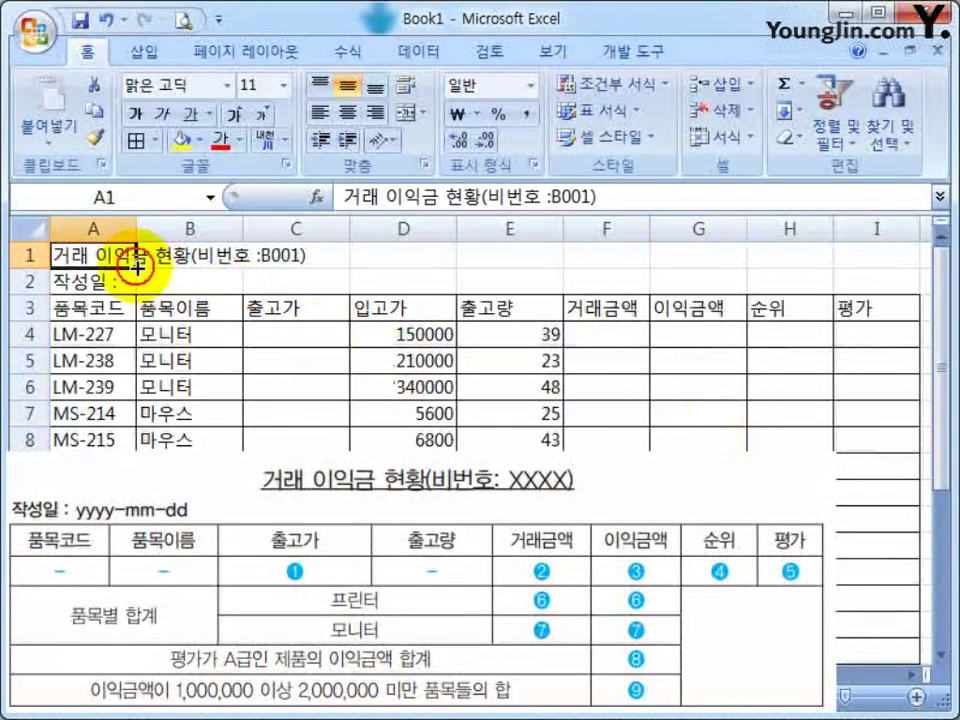
{"action": "left_click", "coordinate": [255, 258]}
{"action": "left_click", "coordinate": [440, 257]}
{"action": "left_click", "coordinate": [711, 253]}
{"action": "left_click", "coordinate": [855, 254]}
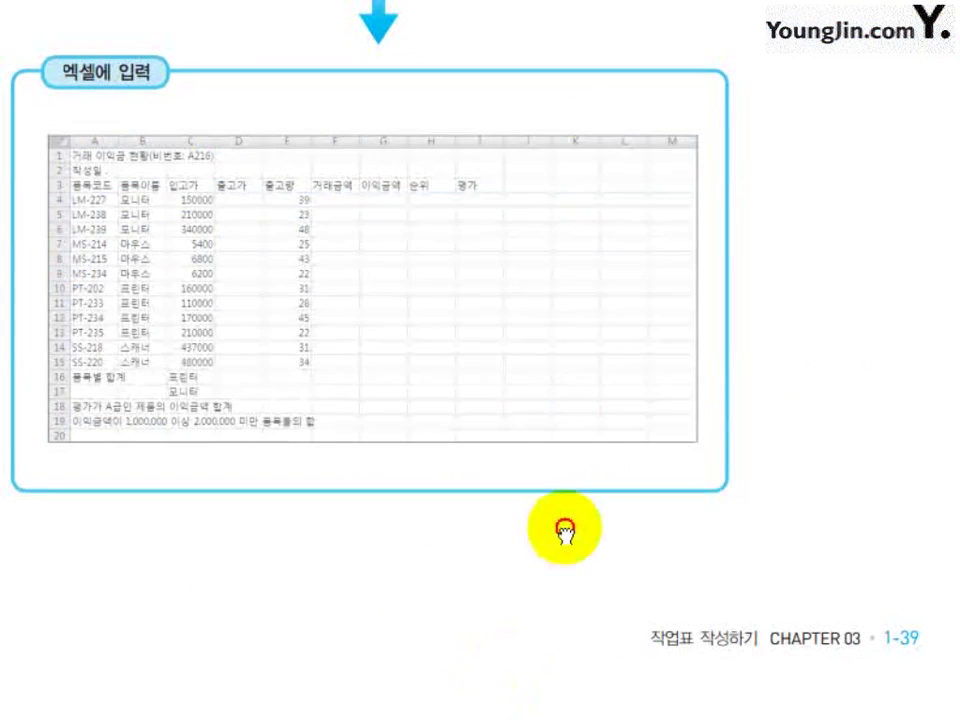
Scroll the textbook PDF down to section 03 파일 저장하기 and its Save As illustration
{"action": "scroll", "coordinate": [471, 272], "scroll_direction": "down", "scroll_amount": 5}
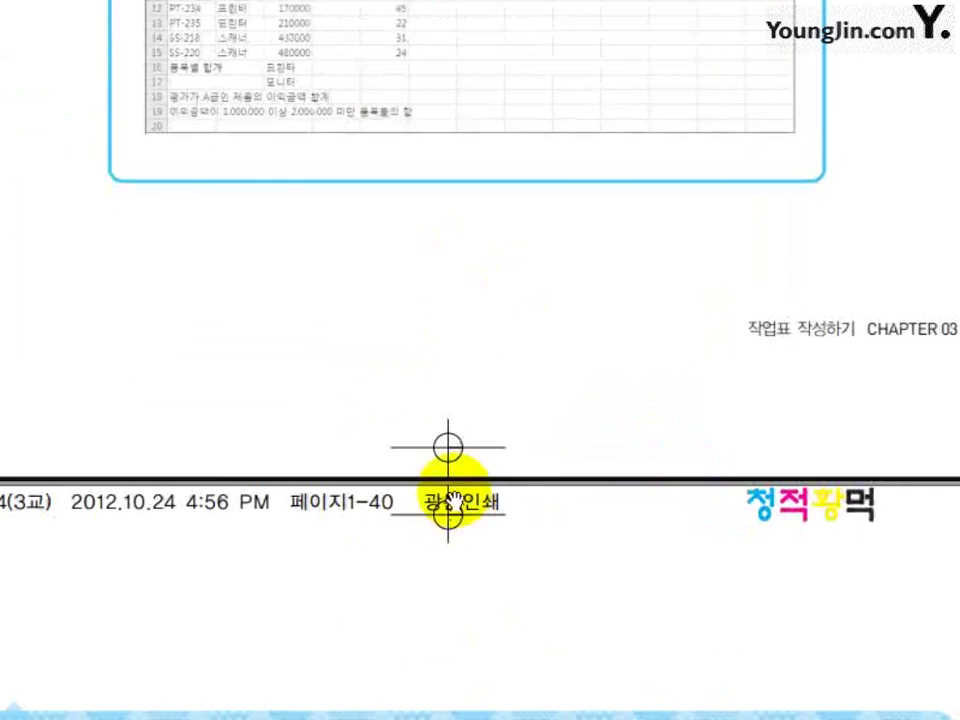
{"action": "scroll", "coordinate": [465, 370], "scroll_direction": "down", "scroll_amount": 8}
{"action": "scroll", "coordinate": [466, 370], "scroll_direction": "down", "scroll_amount": 2}
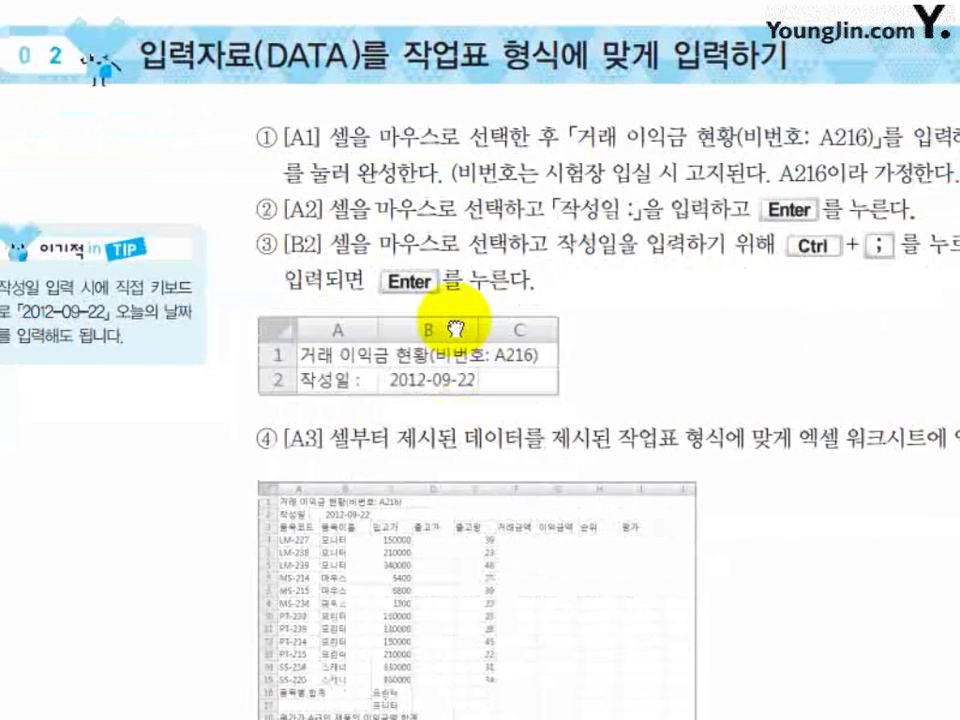
{"action": "scroll", "coordinate": [484, 405], "scroll_direction": "down", "scroll_amount": 7}
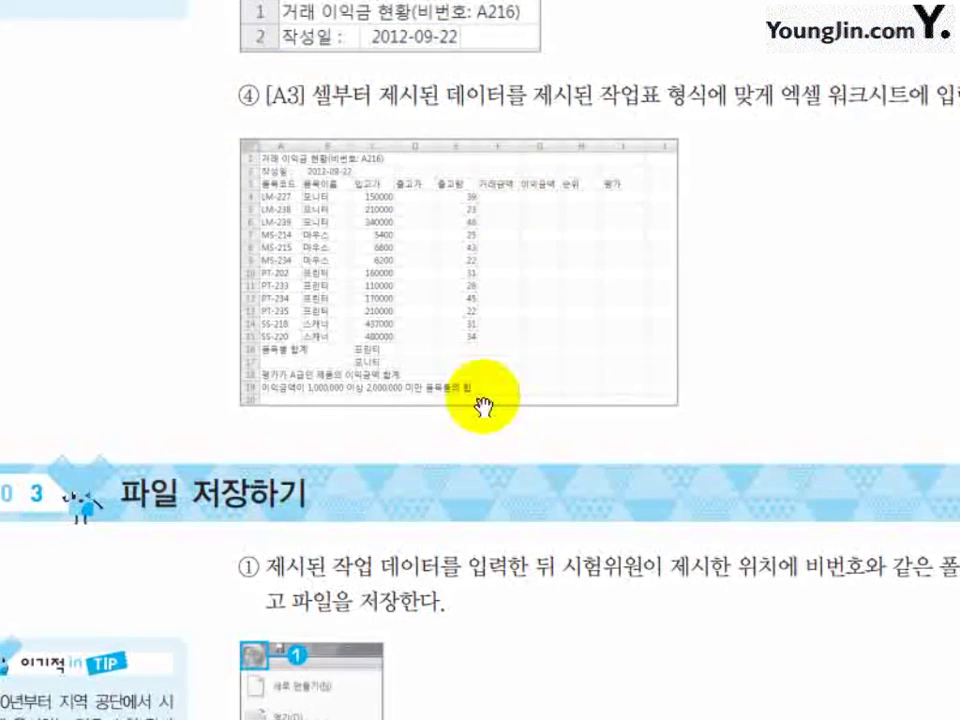
{"action": "scroll", "coordinate": [564, 221], "scroll_direction": "down", "scroll_amount": 8}
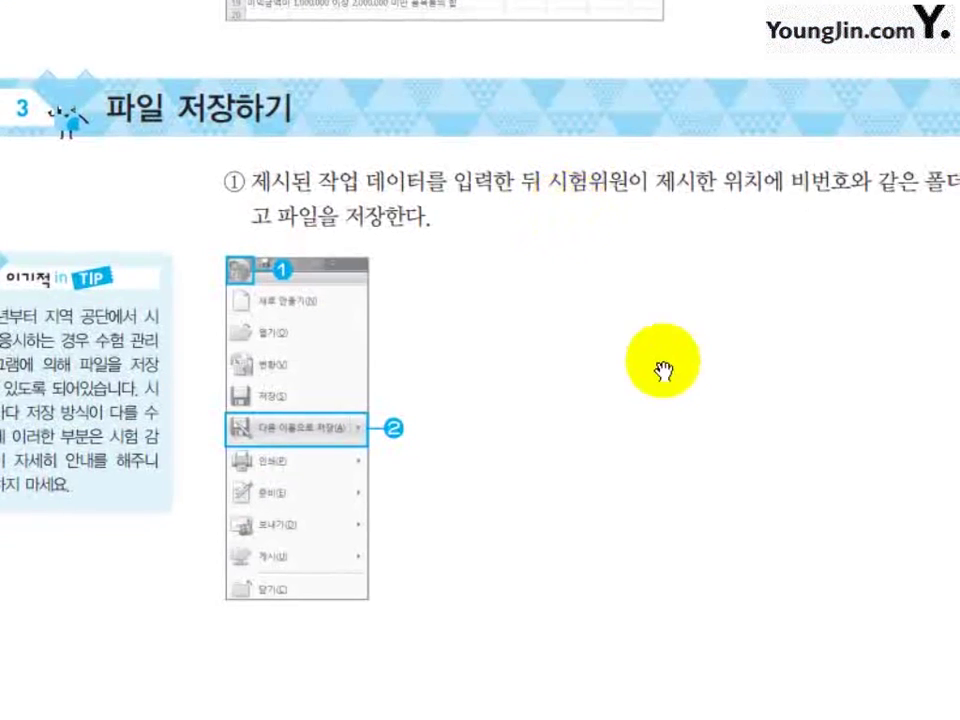
{"action": "scroll", "coordinate": [686, 316], "scroll_direction": "down", "scroll_amount": 1}
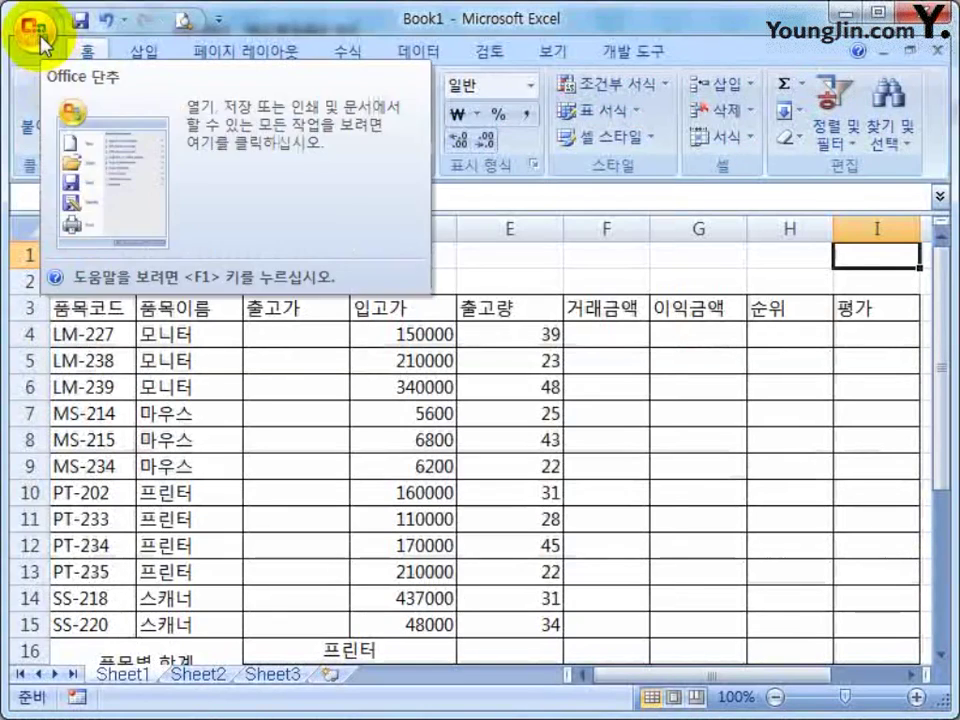
Start 다른 이름으로 저장 from the Office menu and reposition the dialog
{"action": "left_click", "coordinate": [35, 36]}
{"action": "left_click", "coordinate": [105, 242]}
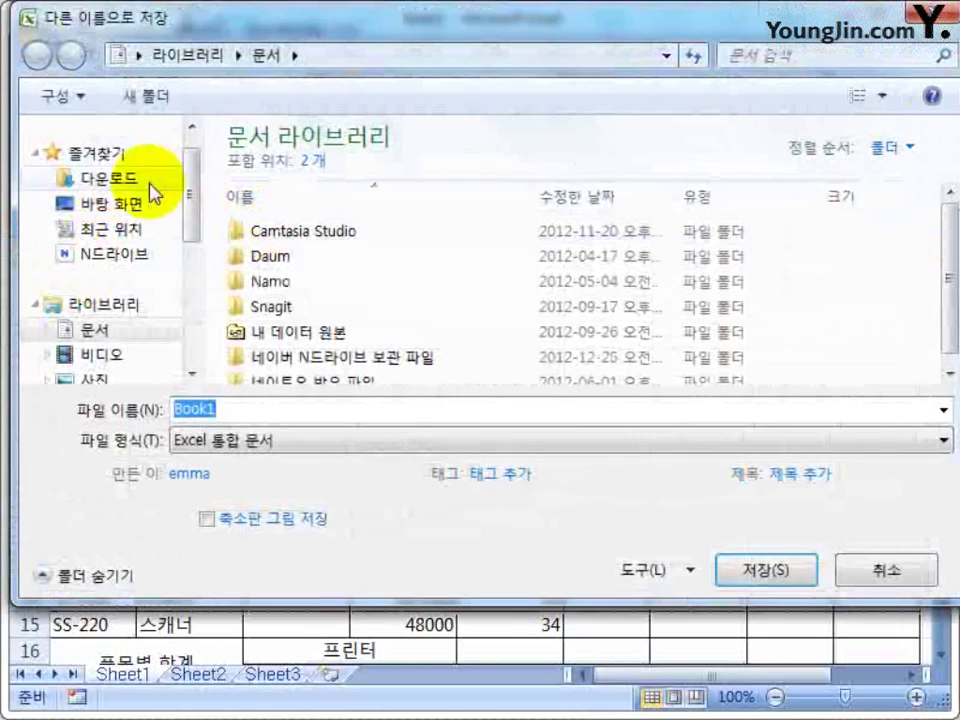
{"action": "left_click_drag", "start_coordinate": [253, 30], "coordinate": [252, 70]}
{"action": "left_click_drag", "start_coordinate": [194, 240], "coordinate": [192, 330]}
{"action": "scroll", "coordinate": [175, 332], "scroll_direction": "up", "scroll_amount": 1}
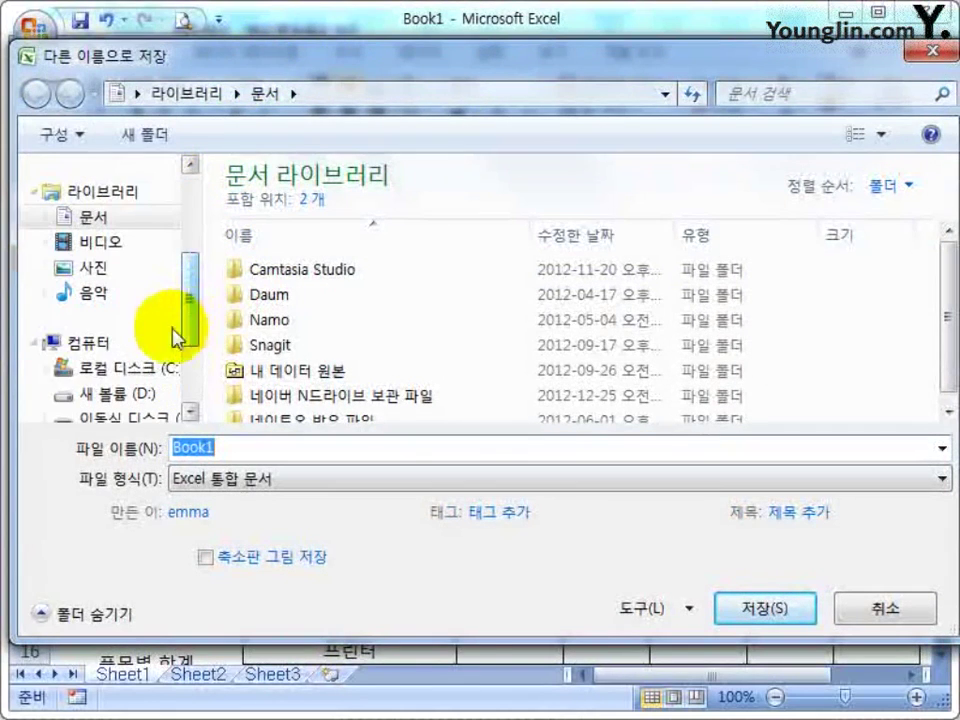
Show the folders of 로컬 디스크 (C:) in the save dialog, with file name Book1 selected
{"action": "left_click", "coordinate": [128, 372]}
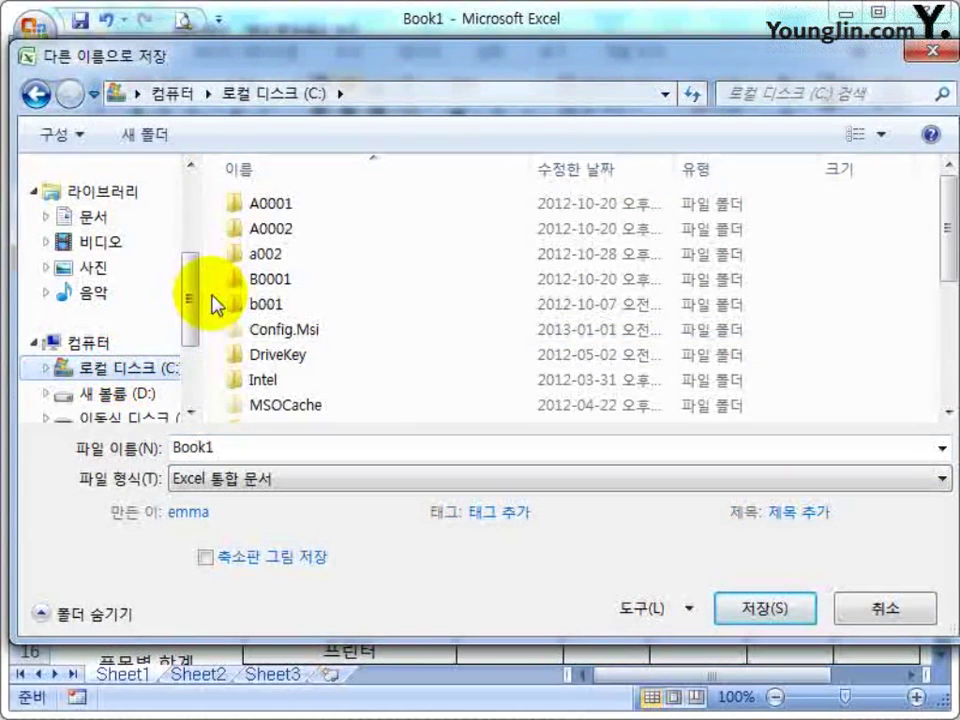
{"action": "left_click_drag", "start_coordinate": [192, 300], "coordinate": [190, 228]}
{"action": "left_click", "coordinate": [128, 276]}
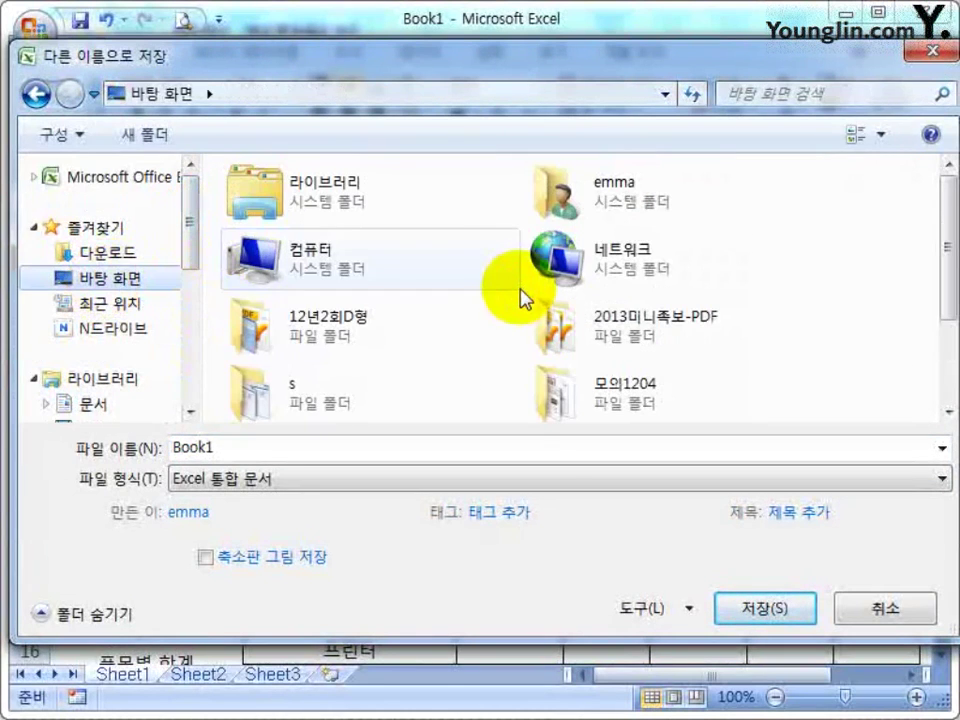
{"action": "left_click_drag", "start_coordinate": [190, 250], "coordinate": [189, 289]}
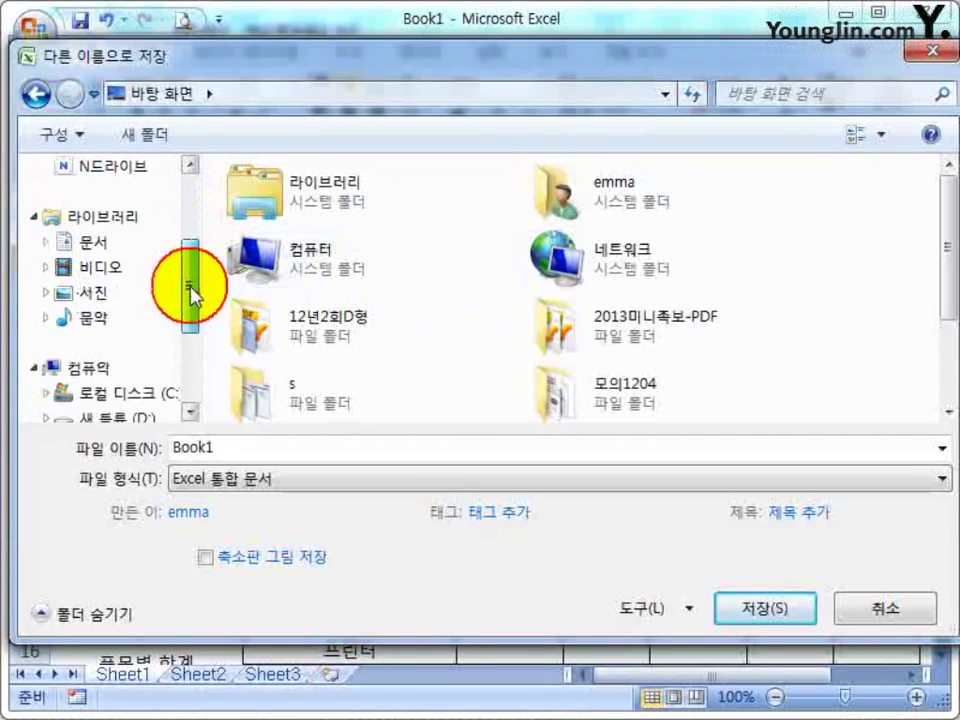
{"action": "scroll", "coordinate": [125, 395], "scroll_direction": "down", "scroll_amount": 1}
{"action": "left_click", "coordinate": [124, 379]}
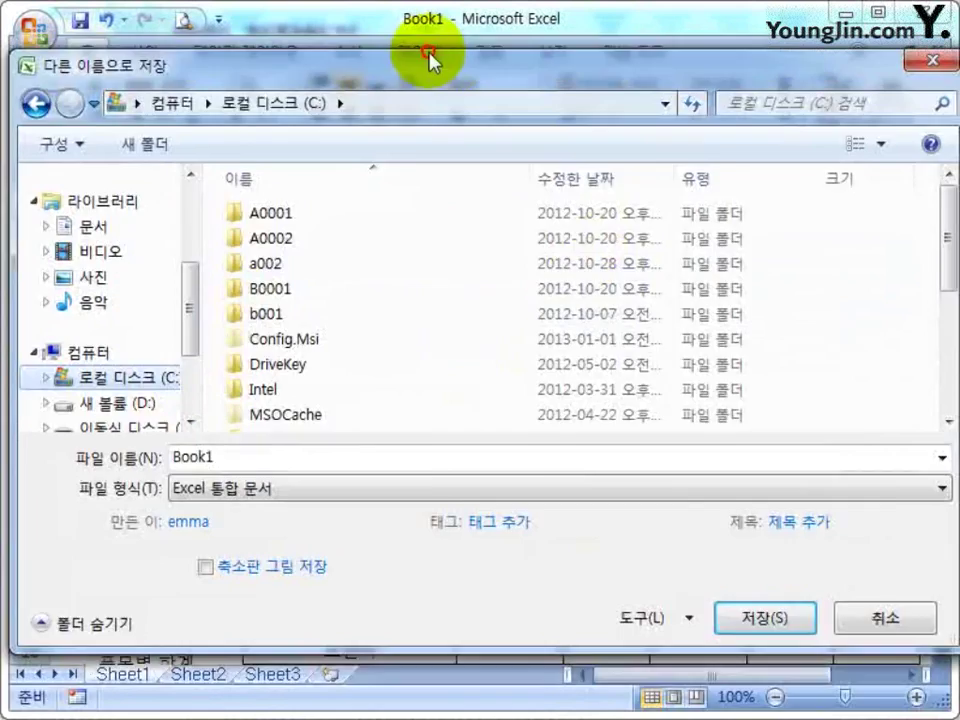
{"action": "left_click_drag", "start_coordinate": [429, 58], "coordinate": [418, 81]}
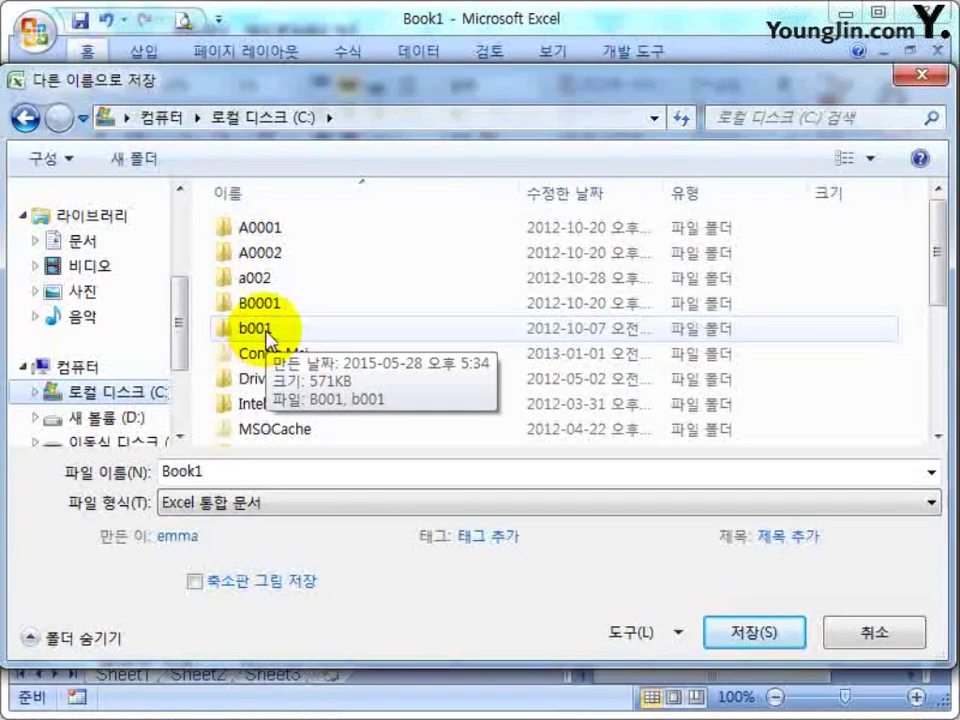
{"action": "double_click", "coordinate": [250, 475]}
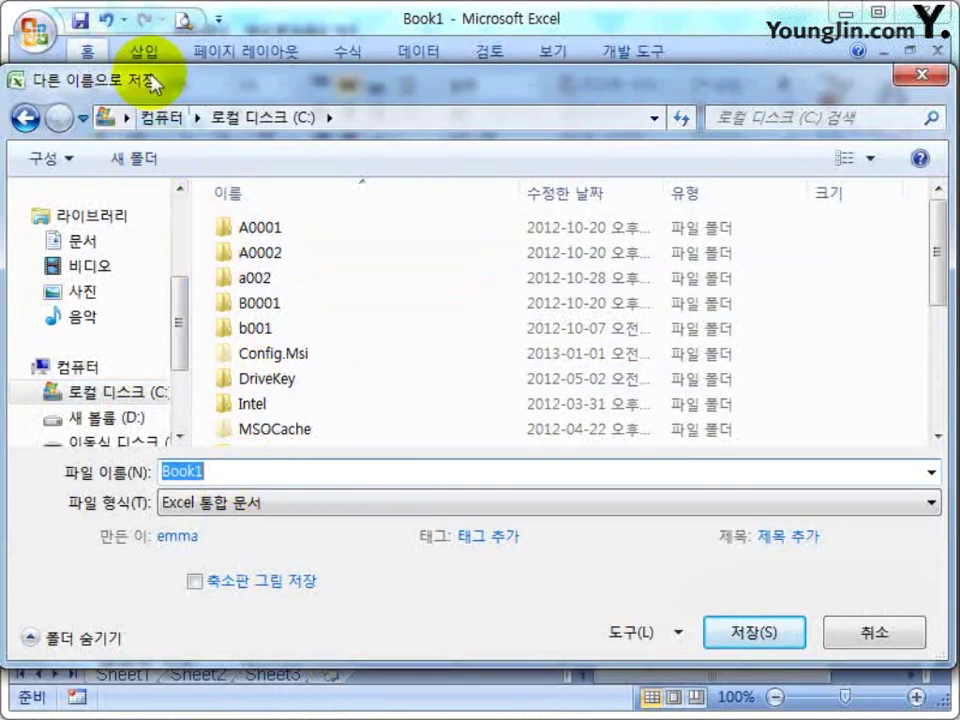
{"action": "left_click_drag", "start_coordinate": [150, 80], "coordinate": [167, 83]}
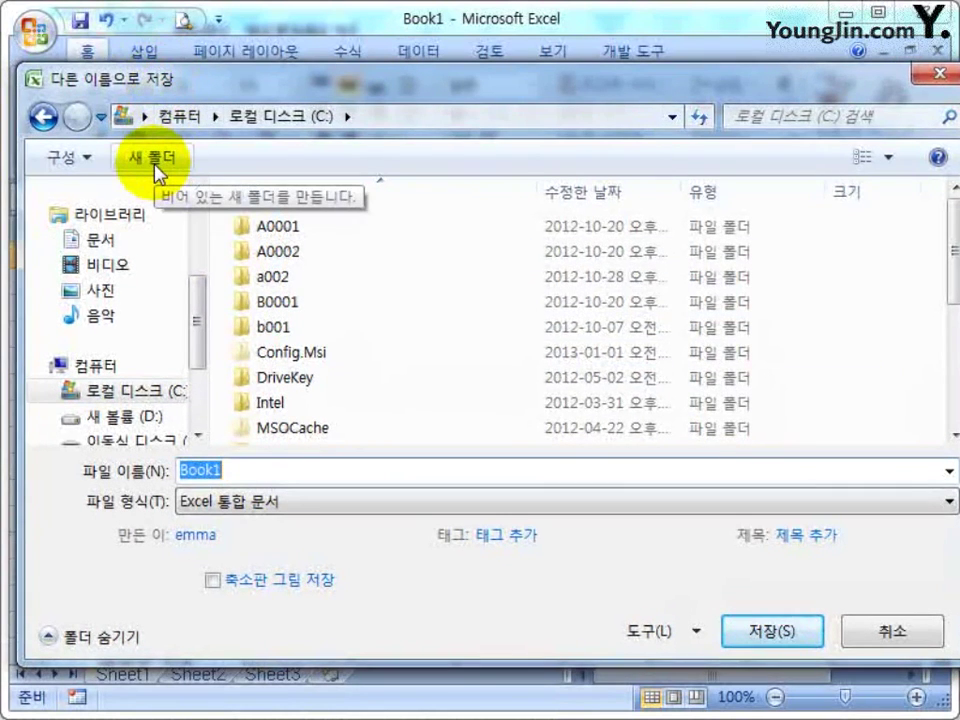
Create a new folder named b0000001 on drive C:
{"action": "left_click", "coordinate": [157, 168]}
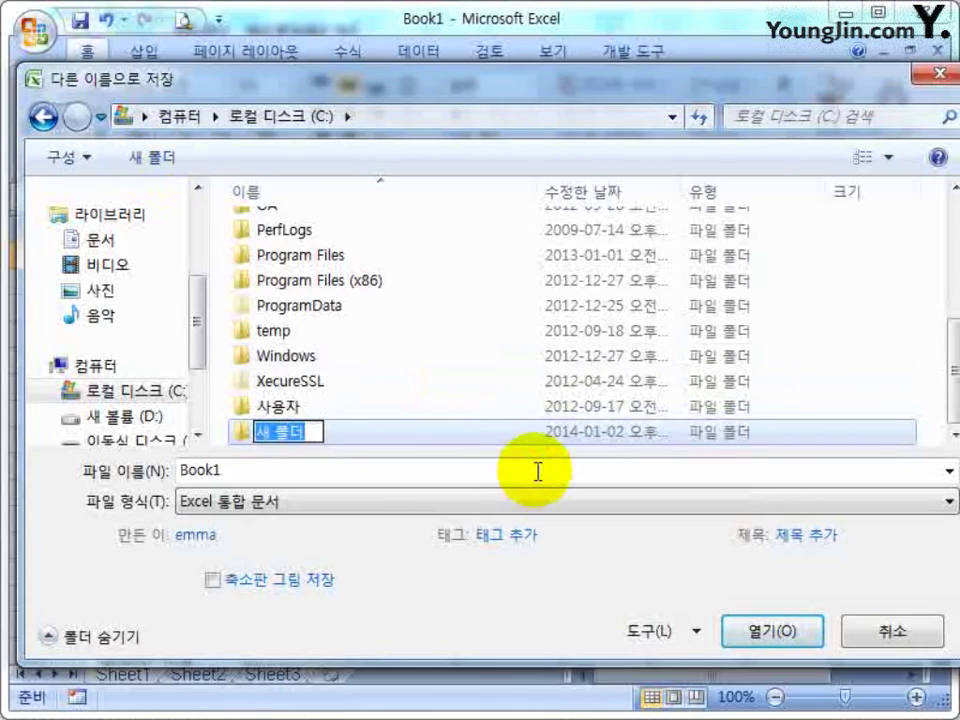
{"action": "type", "text": "b"}
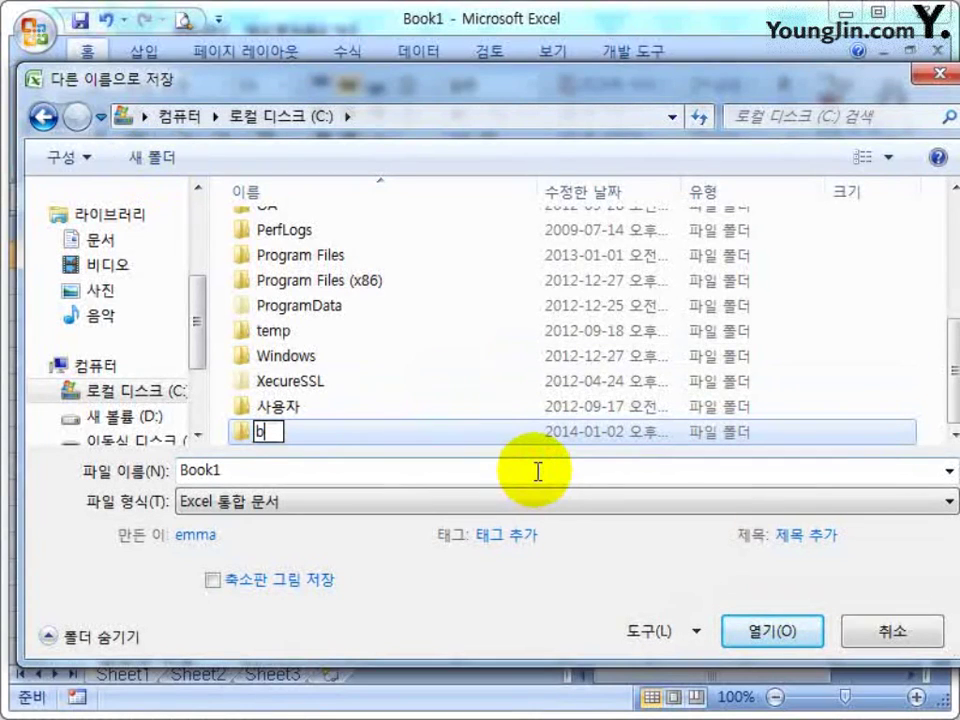
{"action": "type", "text": "0000001-"}
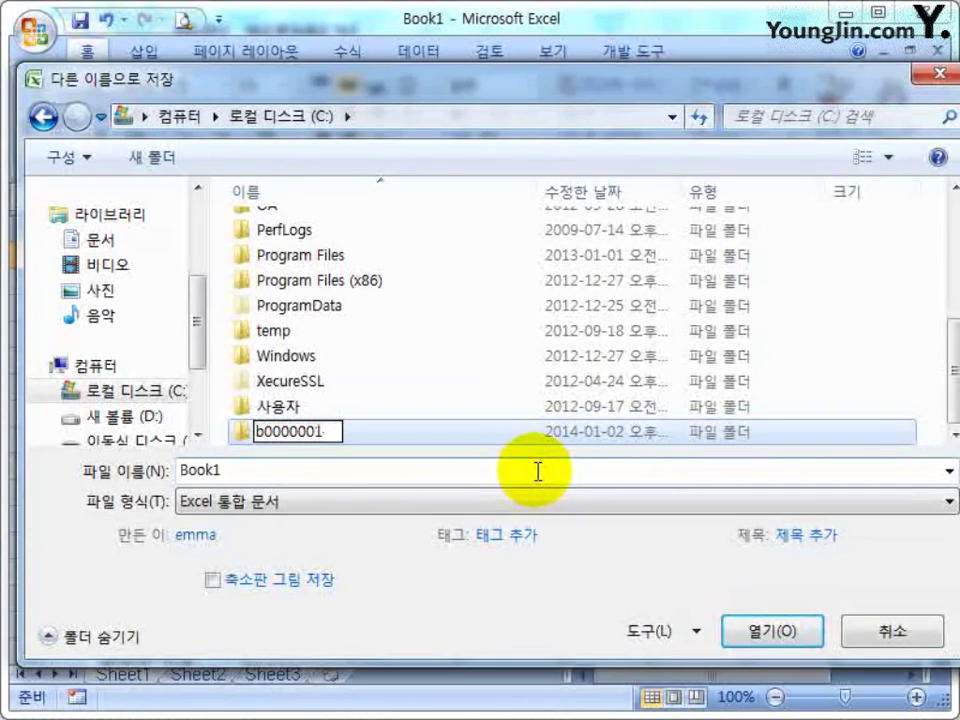
{"action": "key", "text": "Return"}
{"action": "key", "text": "Return"}
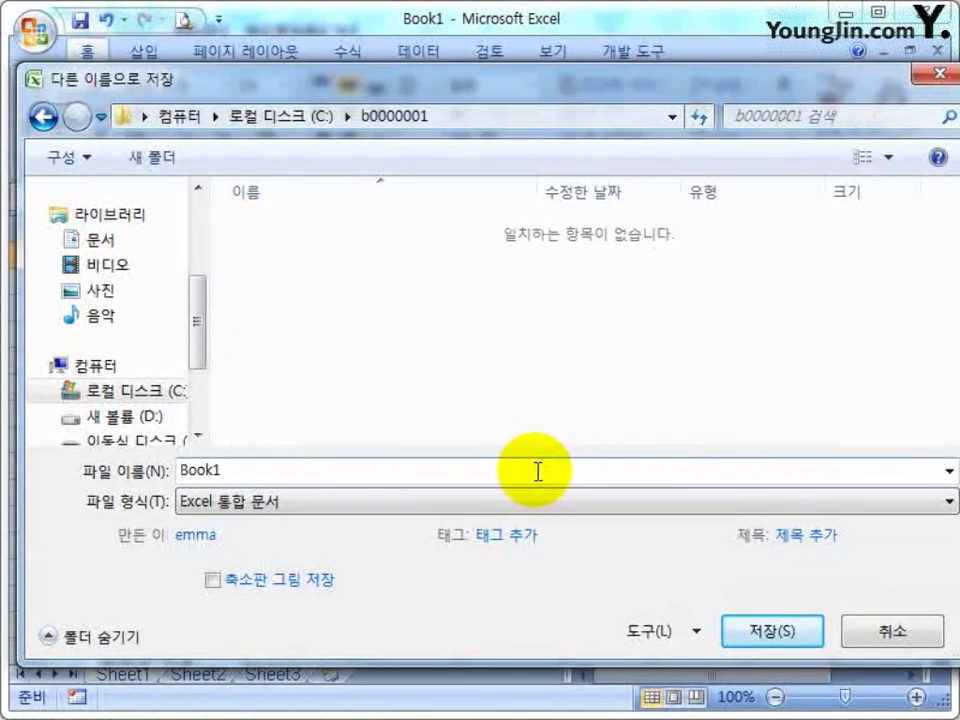
Save the workbook as b001 inside the b0000001 folder
{"action": "double_click", "coordinate": [272, 474]}
{"action": "type", "text": "b"}
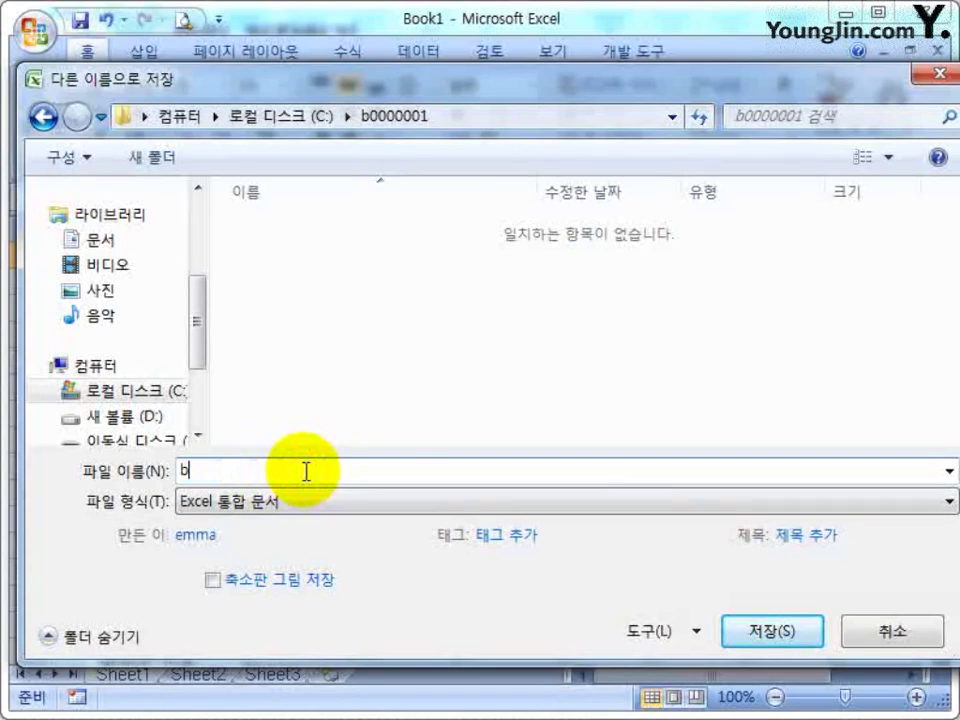
{"action": "type", "text": "001"}
{"action": "key", "text": "Return"}
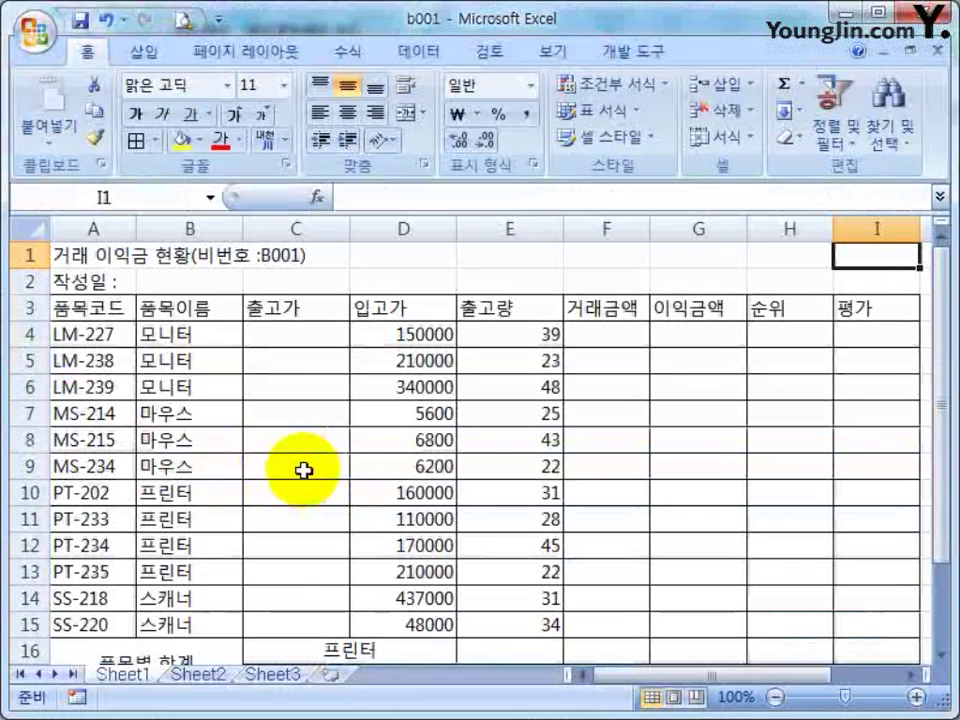
Scroll the textbook past the folder tips to Chapter 4, 작성 조건 해결하기
{"action": "left_click", "coordinate": [403, 387]}
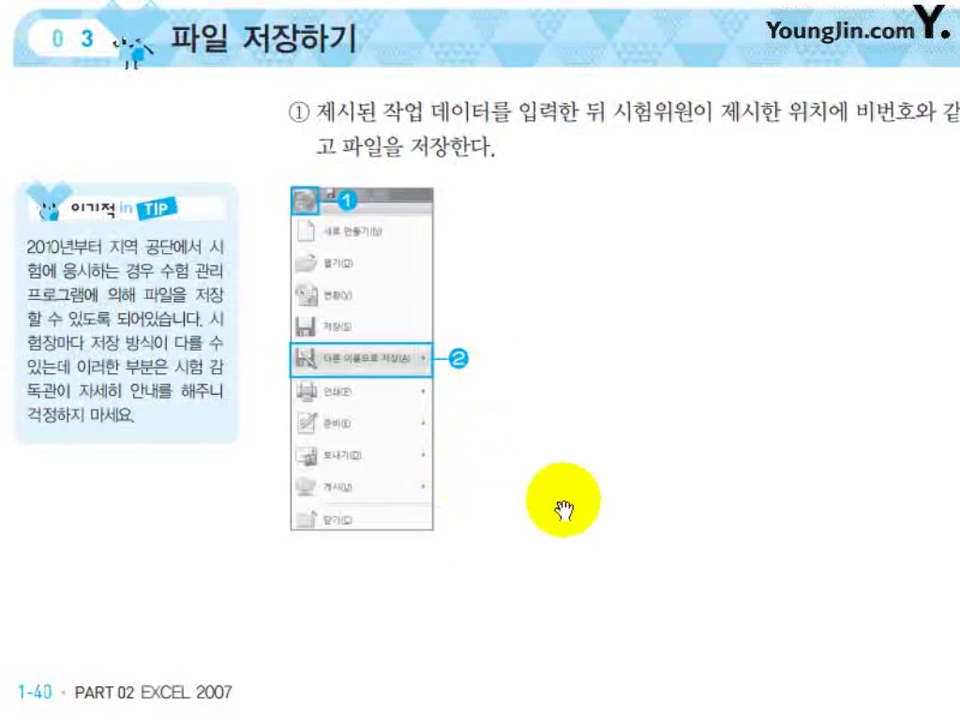
{"action": "scroll", "coordinate": [563, 510], "scroll_direction": "down", "scroll_amount": 15}
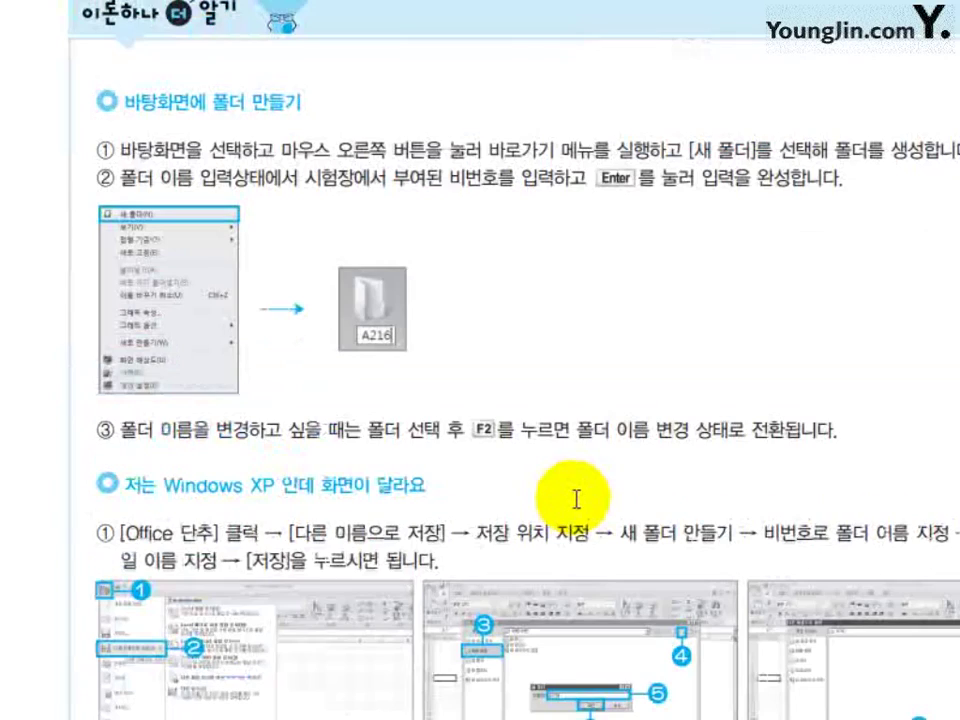
{"action": "scroll", "coordinate": [574, 505], "scroll_direction": "down", "scroll_amount": 4}
{"action": "scroll", "coordinate": [606, 390], "scroll_direction": "up", "scroll_amount": 2}
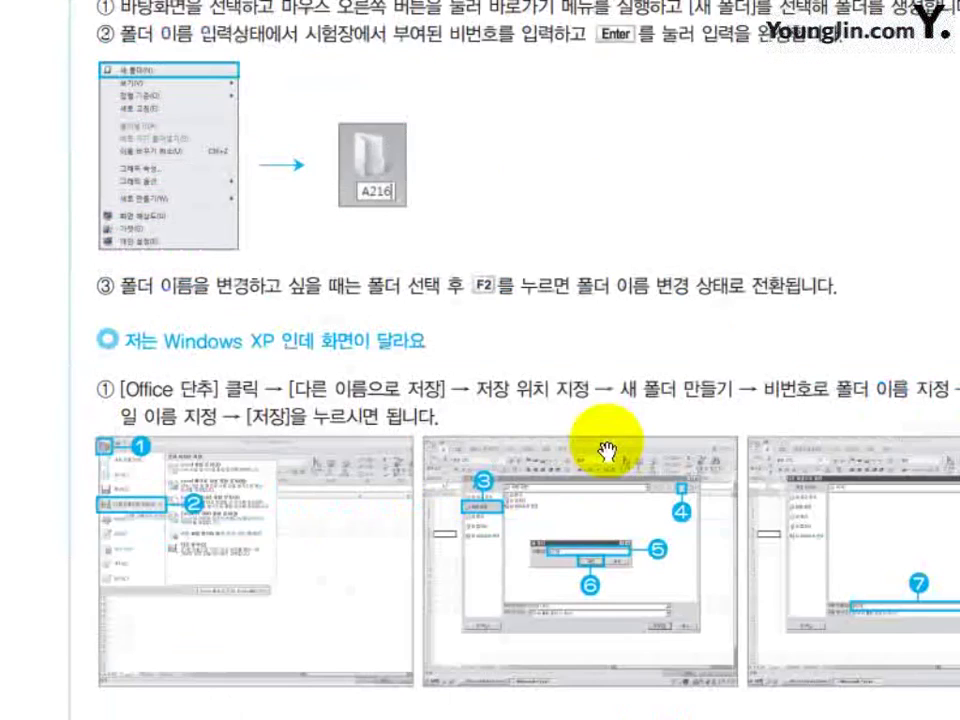
{"action": "scroll", "coordinate": [608, 450], "scroll_direction": "down", "scroll_amount": 5}
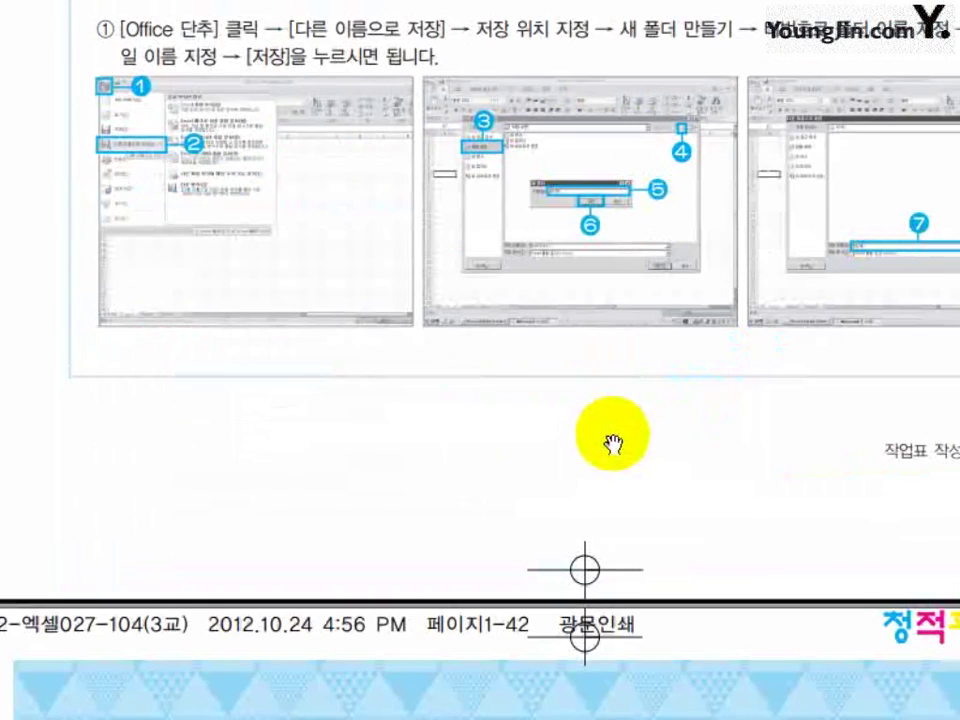
{"action": "scroll", "coordinate": [611, 444], "scroll_direction": "up", "scroll_amount": 3}
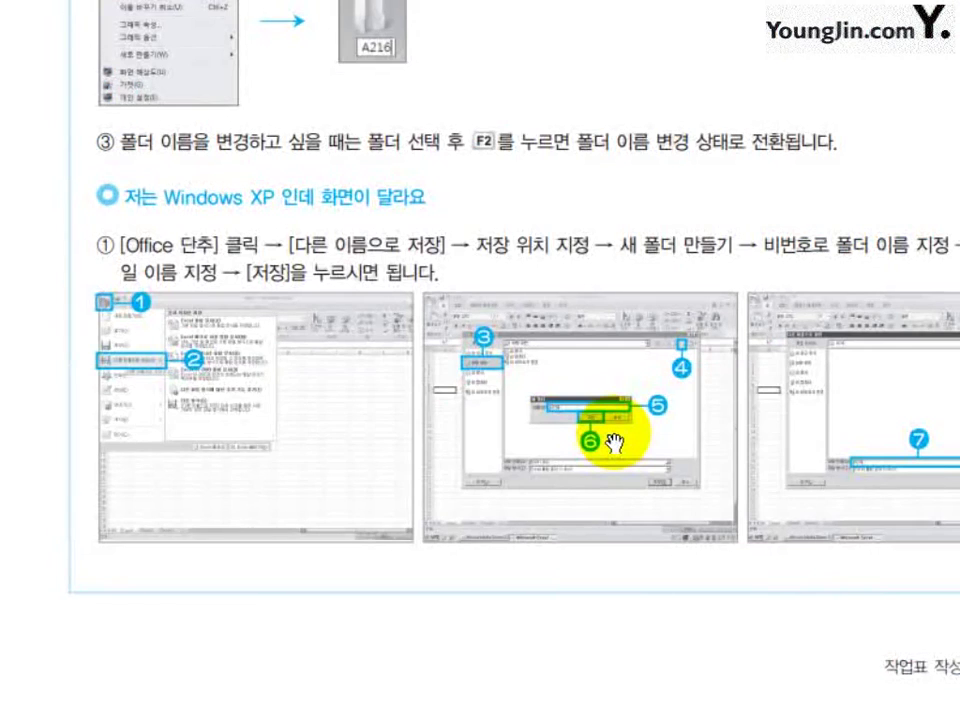
{"action": "scroll", "coordinate": [613, 444], "scroll_direction": "down", "scroll_amount": 12}
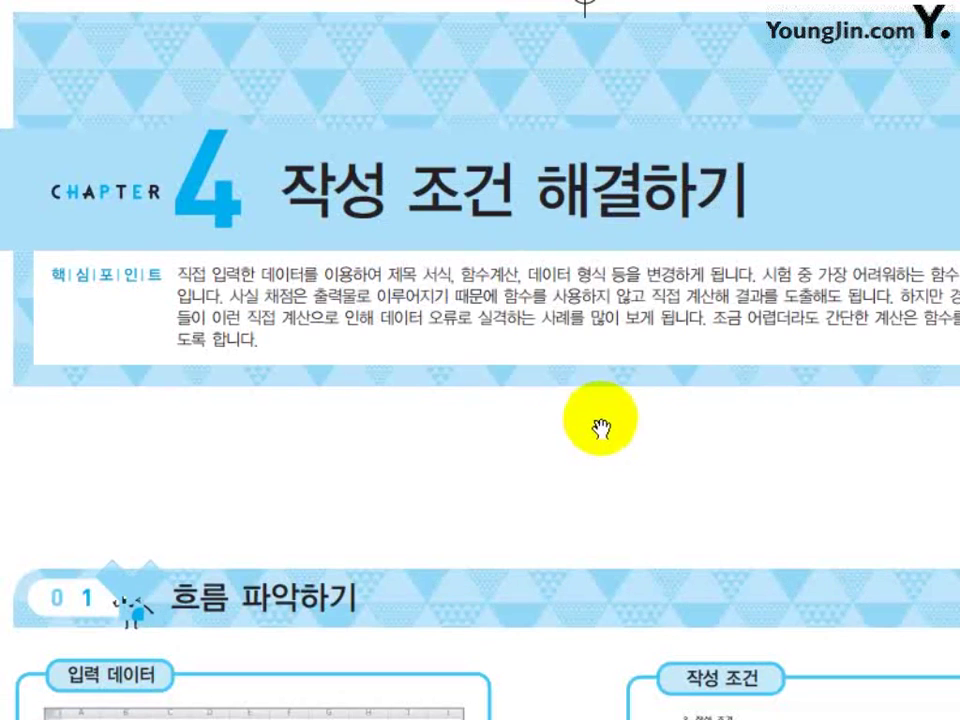
{"action": "mouse_move", "coordinate": [531, 257]}
{"action": "left_mouse_down"}
{"action": "mouse_move", "coordinate": [521, 242]}
{"action": "mouse_move", "coordinate": [522, 262]}
{"action": "mouse_move", "coordinate": [529, 242]}
{"action": "left_mouse_up"}
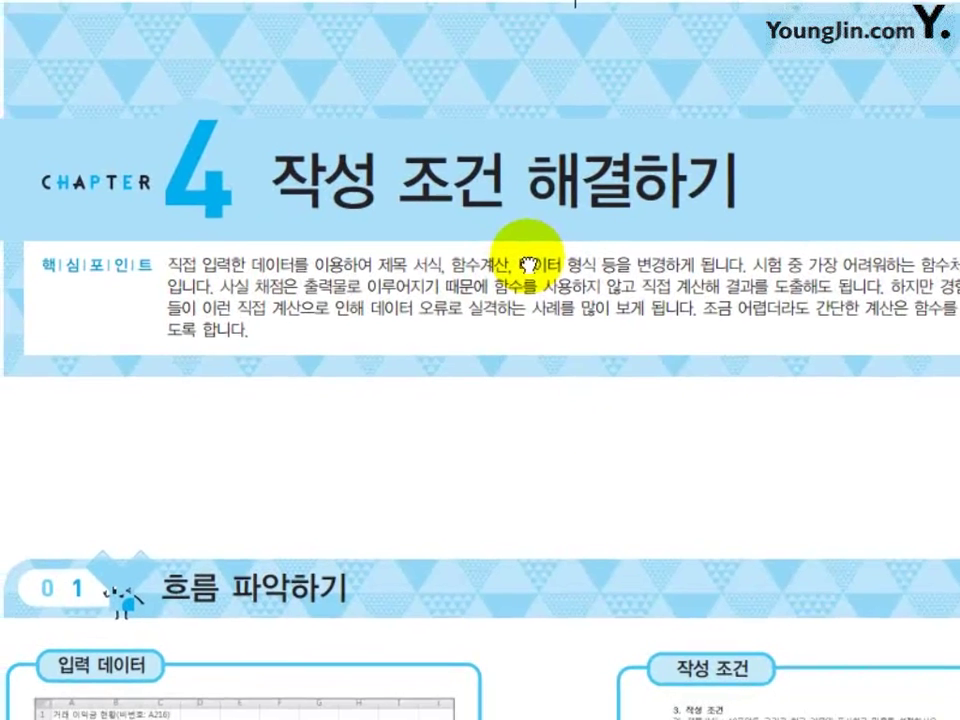